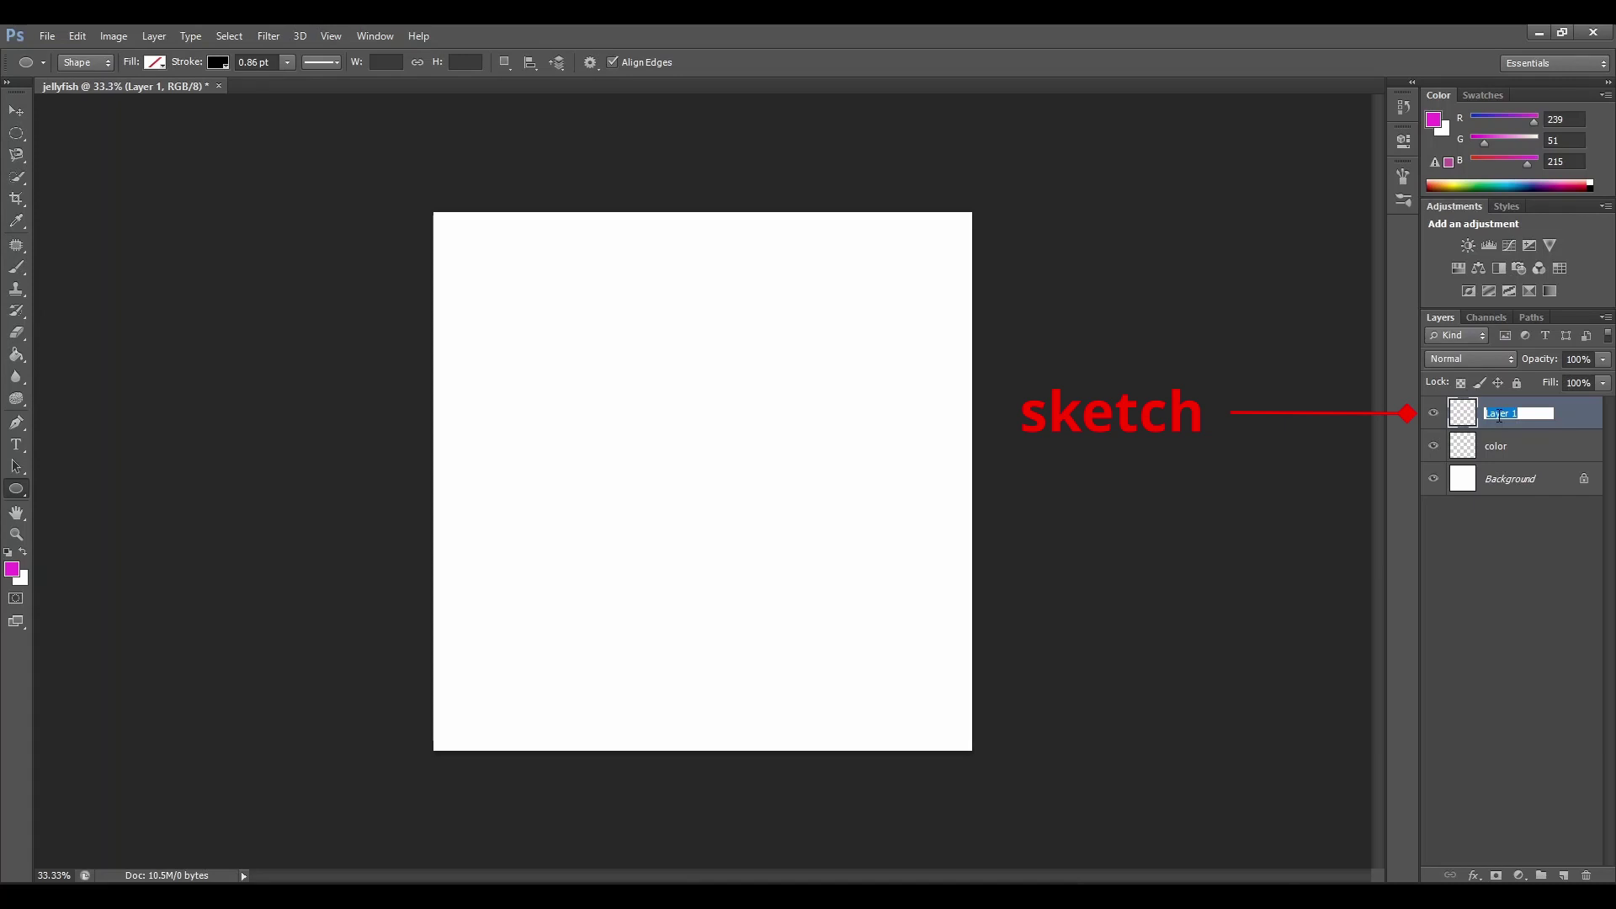
Name the layer 'sketch', then add a new layer above it named 'body'
{"action": "type", "text": "sketch"}
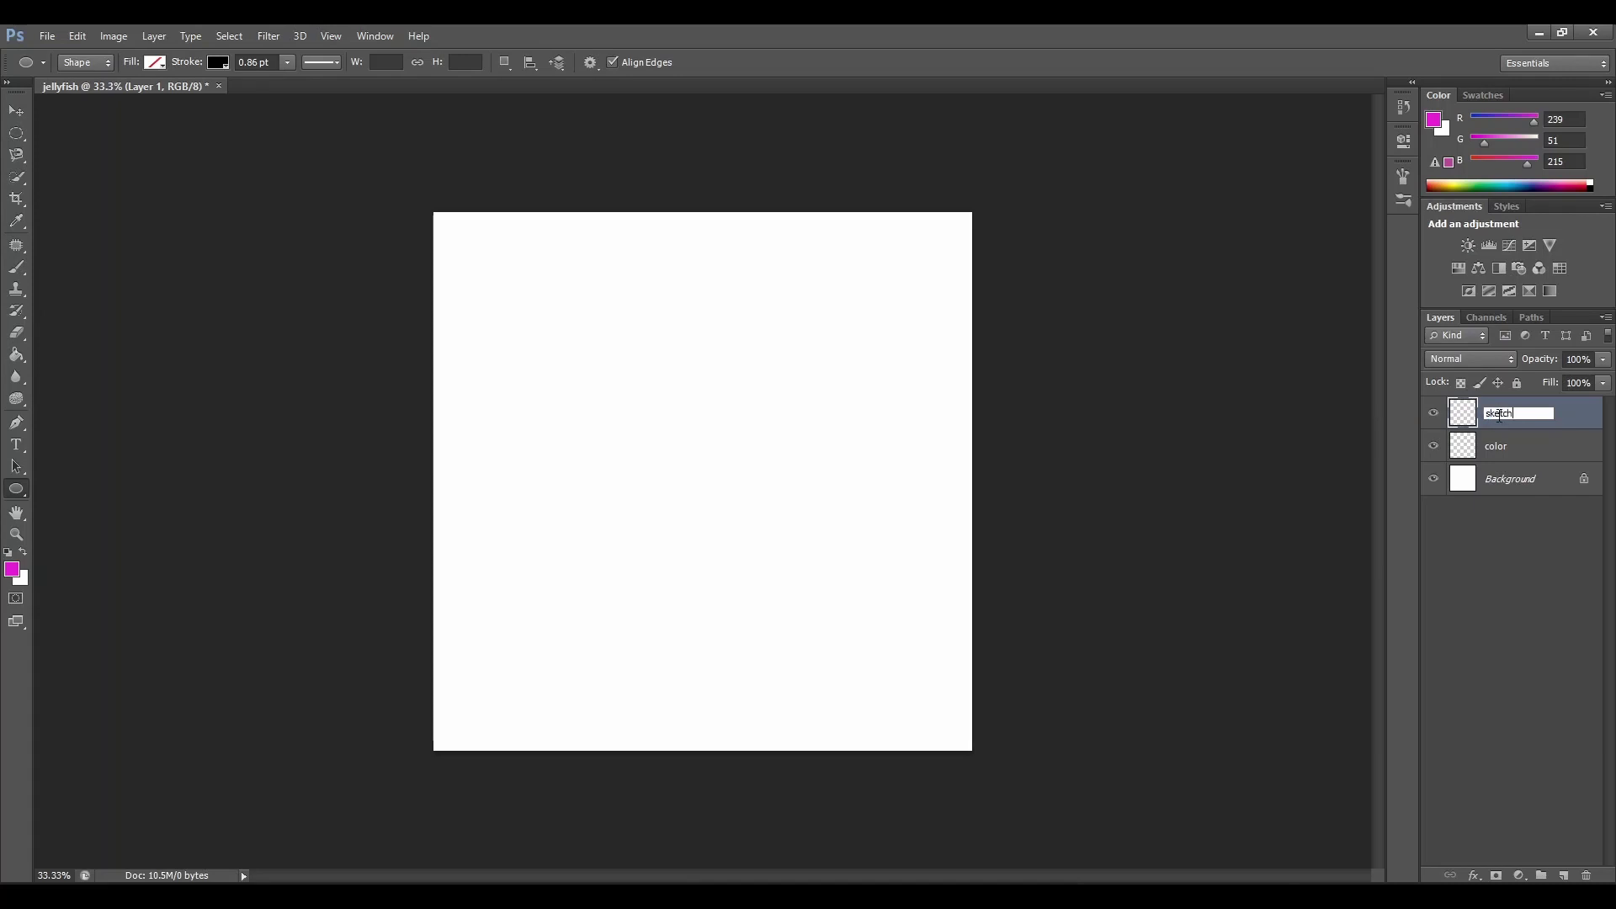
{"action": "key", "text": "Return"}
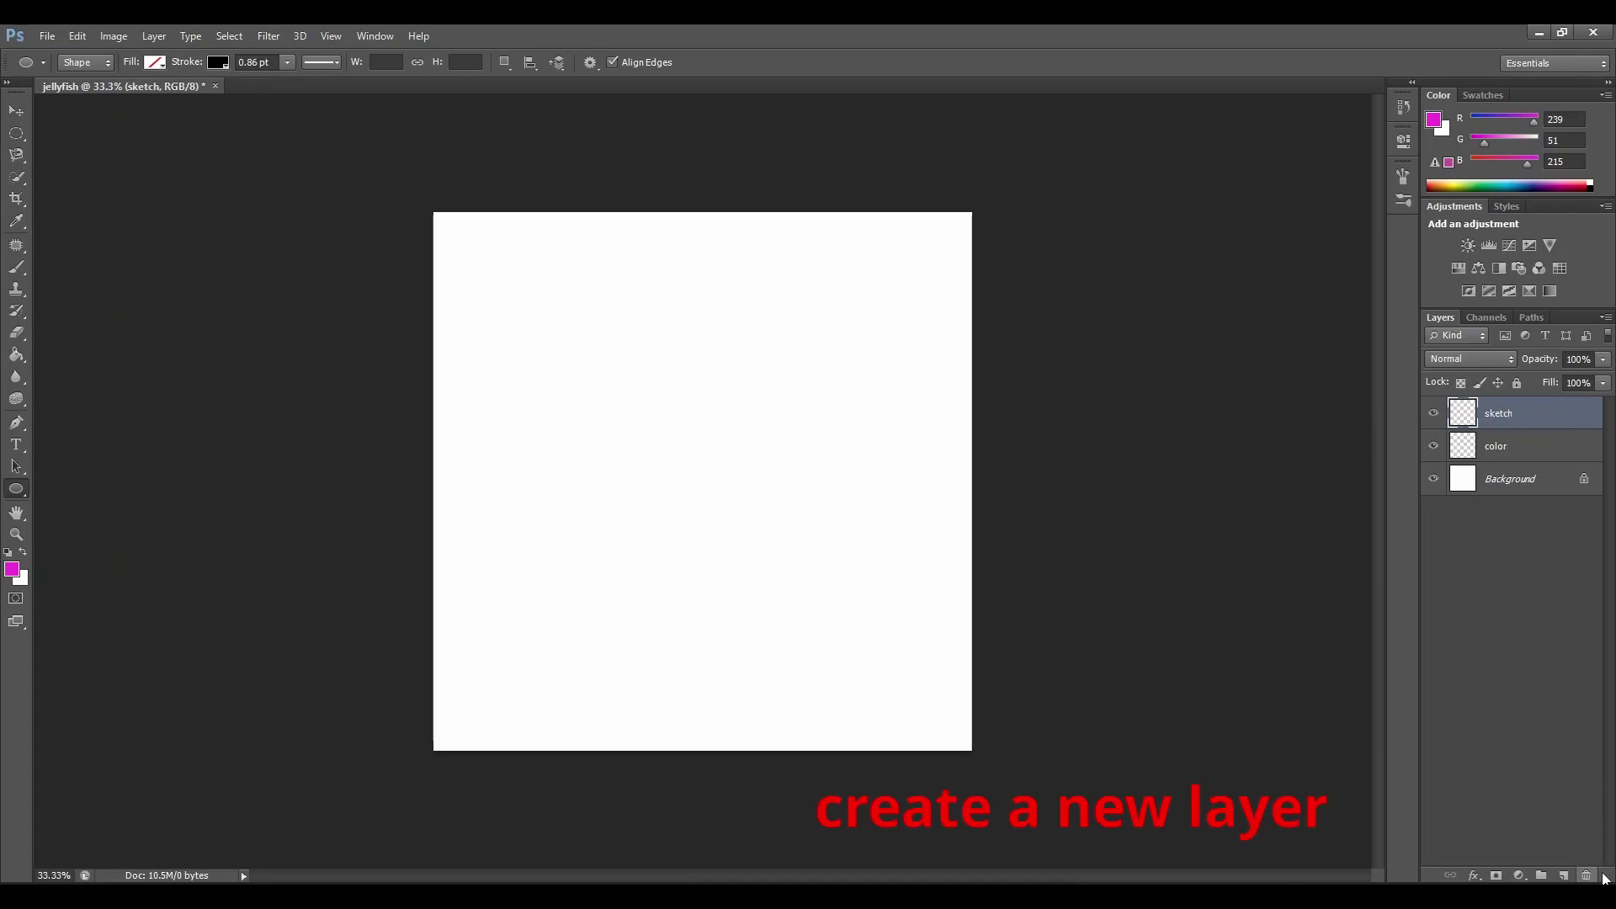
{"action": "left_click", "coordinate": [1563, 875]}
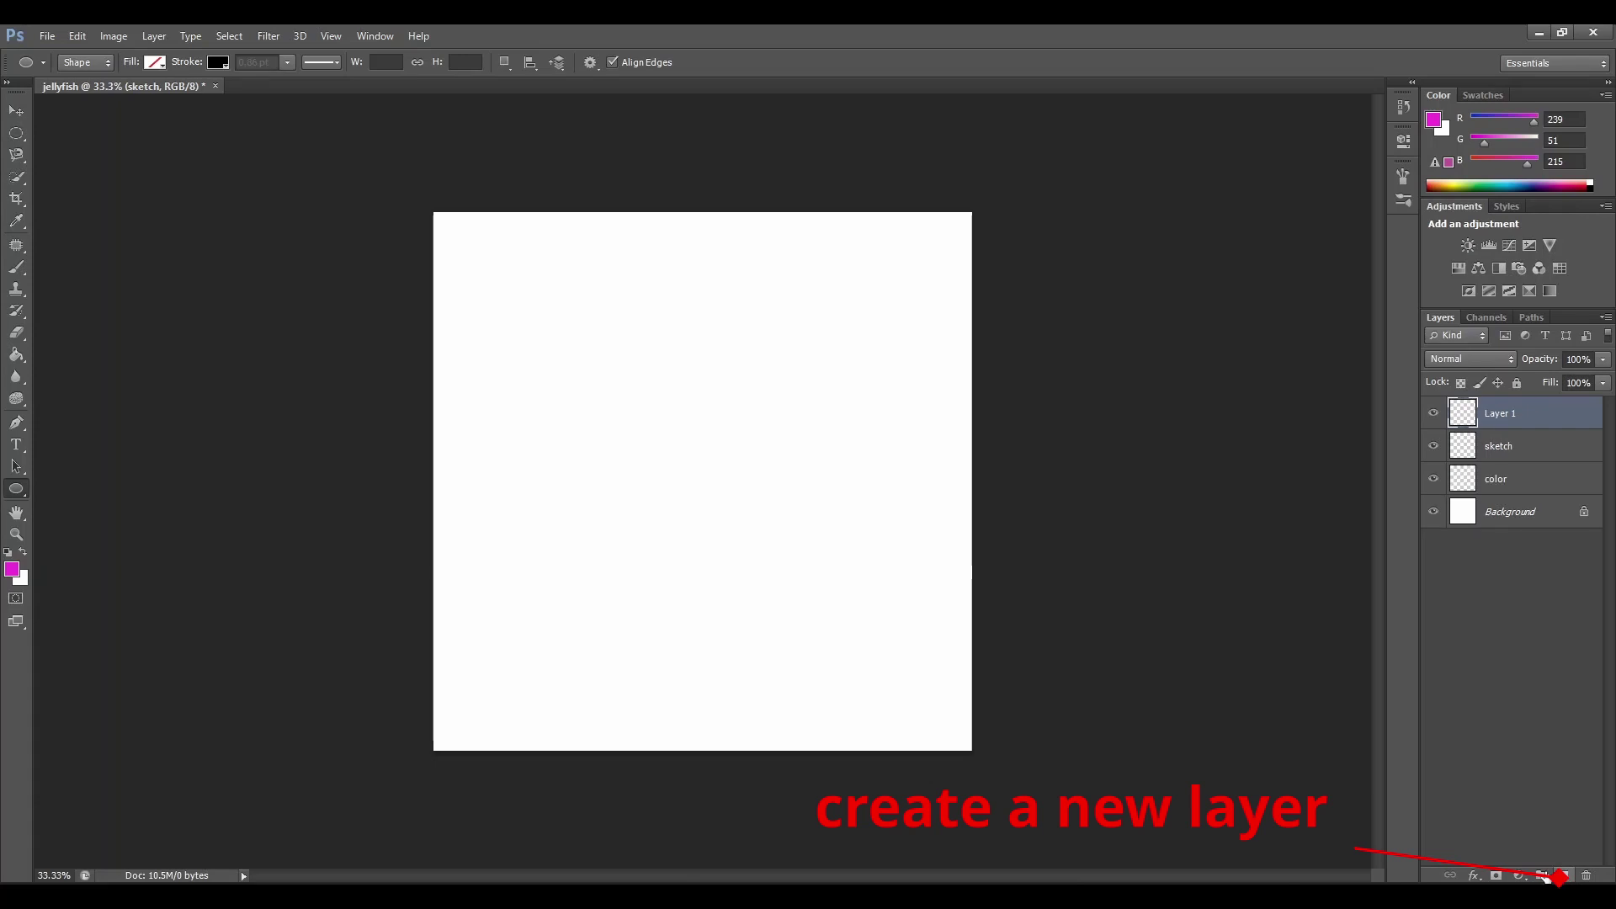
{"action": "double_click", "coordinate": [1498, 412]}
{"action": "type", "text": "body"}
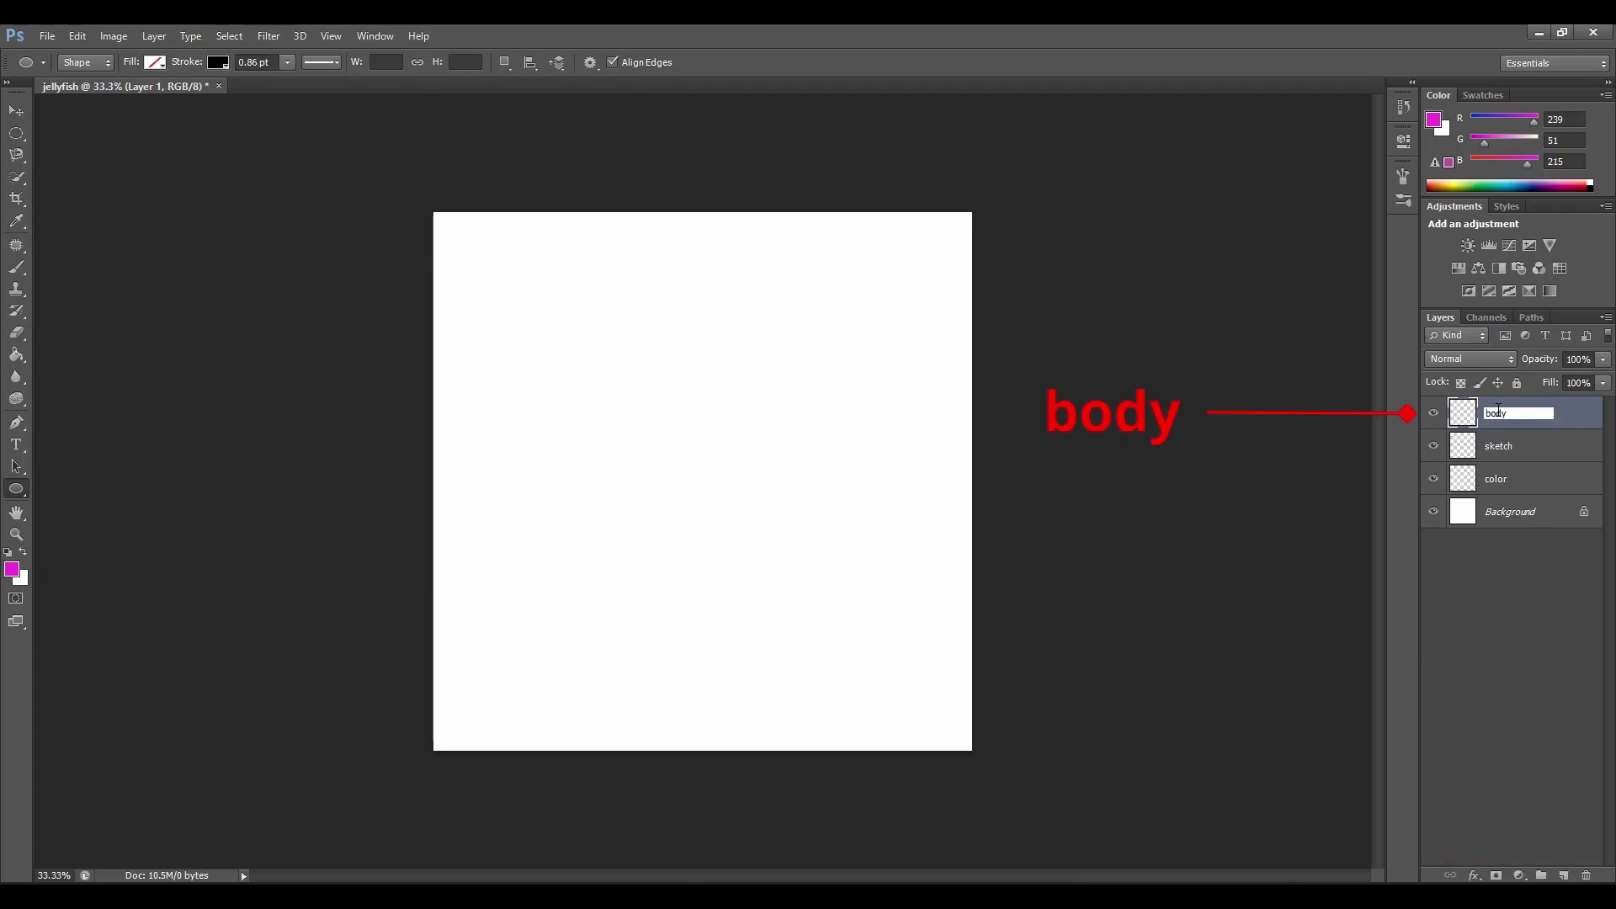
{"action": "key", "text": "Return"}
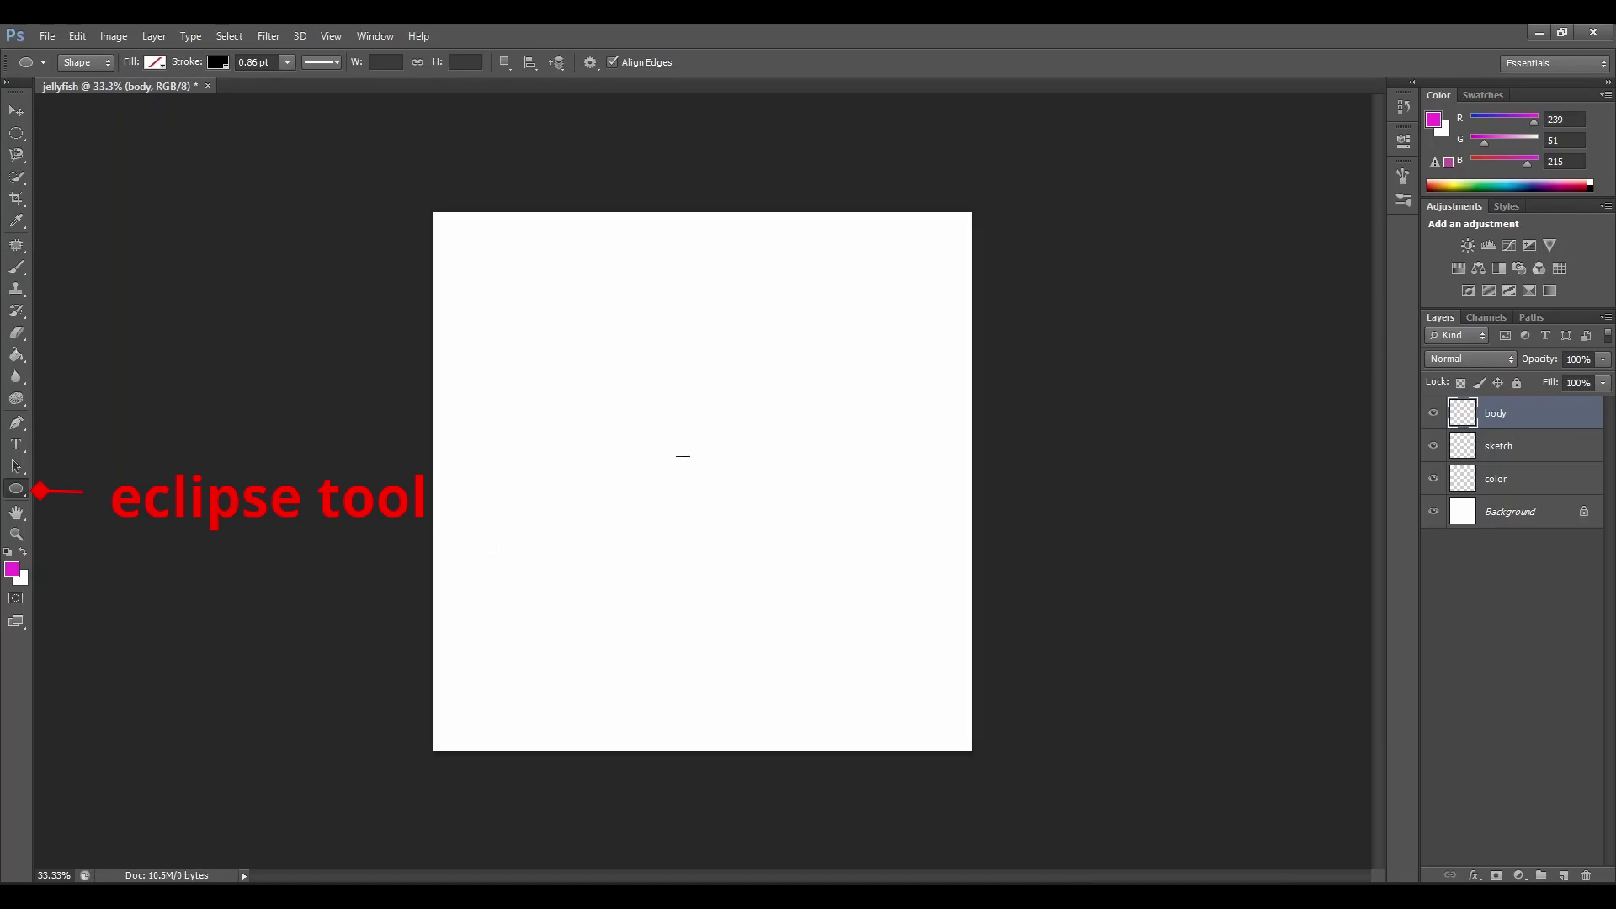
Draw an ellipse of about 1038 by 948 px on the body layer and enable a Stroke style
{"action": "left_click_drag", "start_coordinate": [683, 456], "coordinate": [825, 583]}
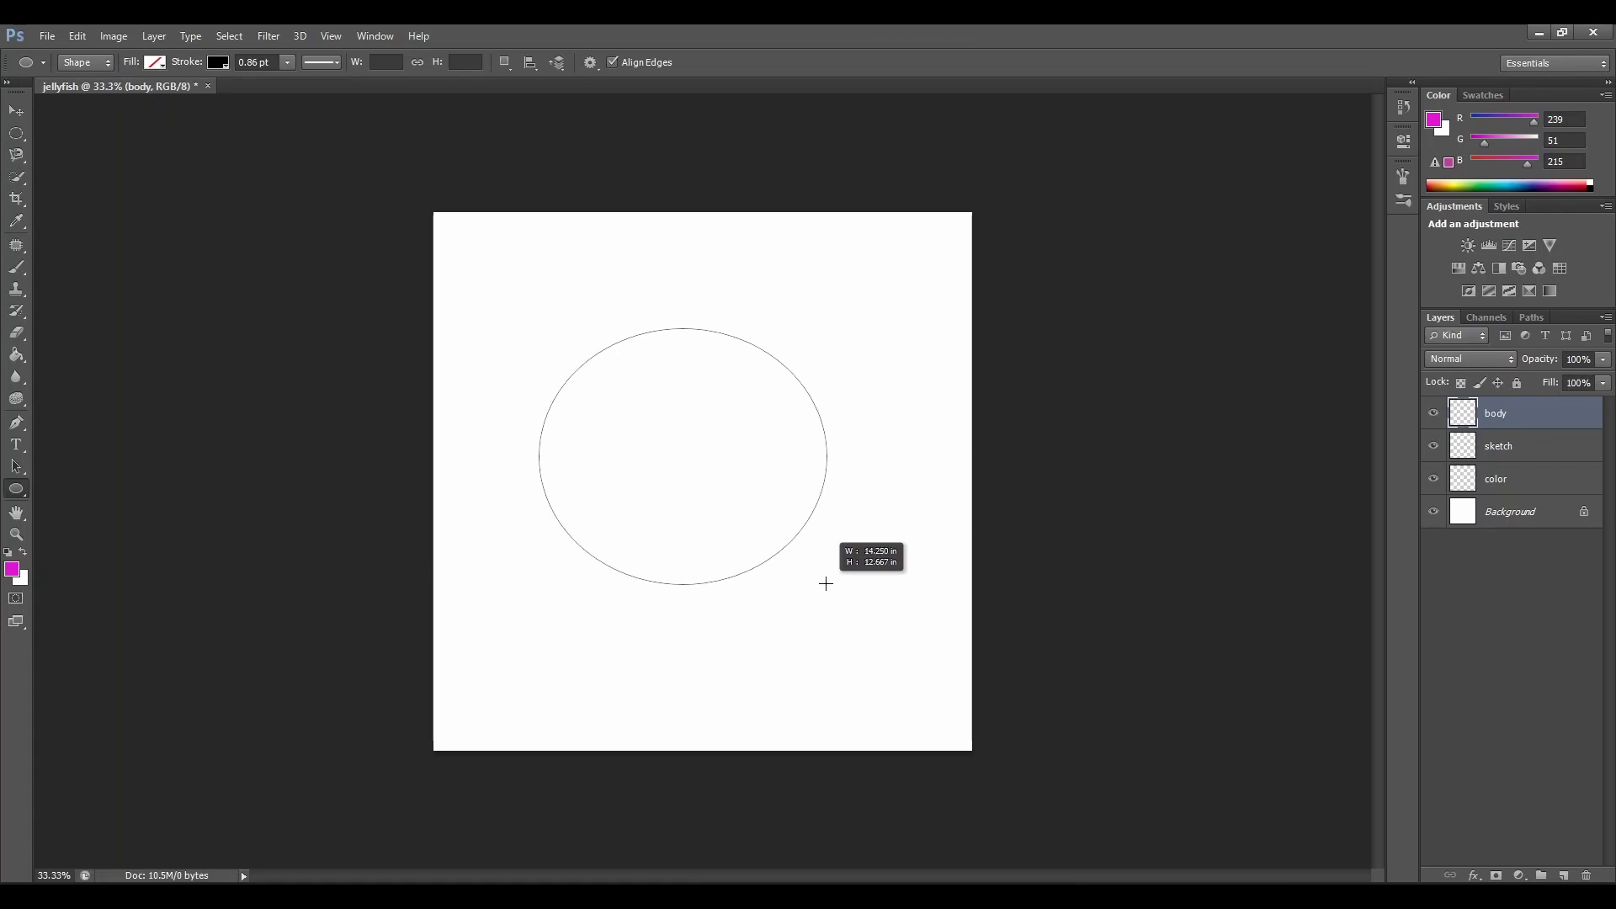
{"action": "left_click_drag", "start_coordinate": [826, 583], "coordinate": [828, 588]}
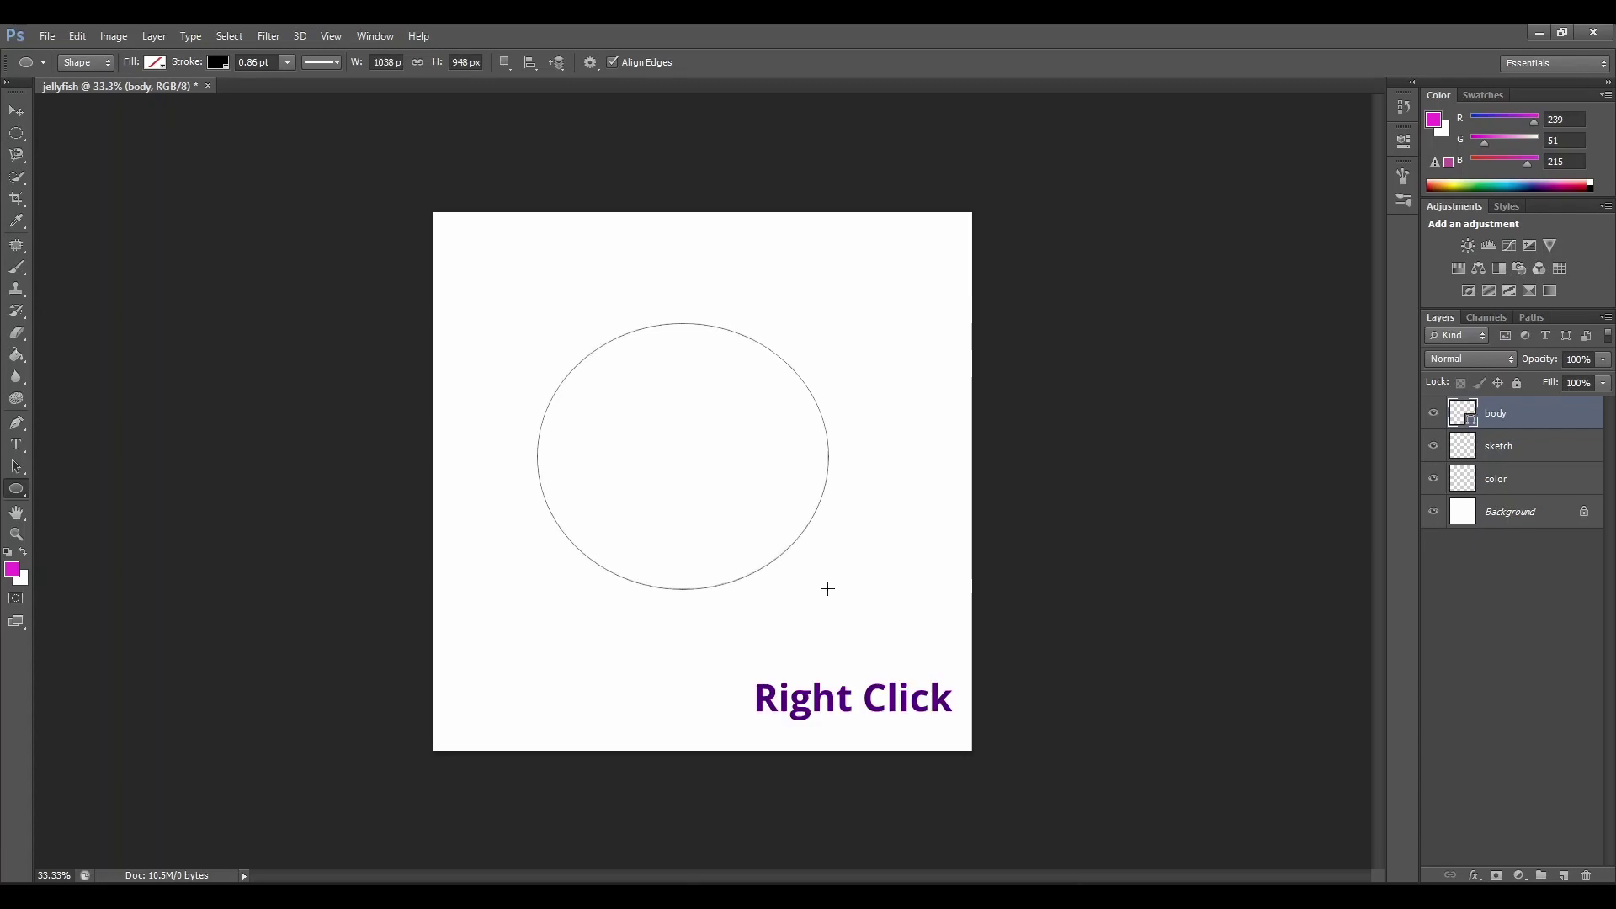
{"action": "right_click", "coordinate": [1528, 414]}
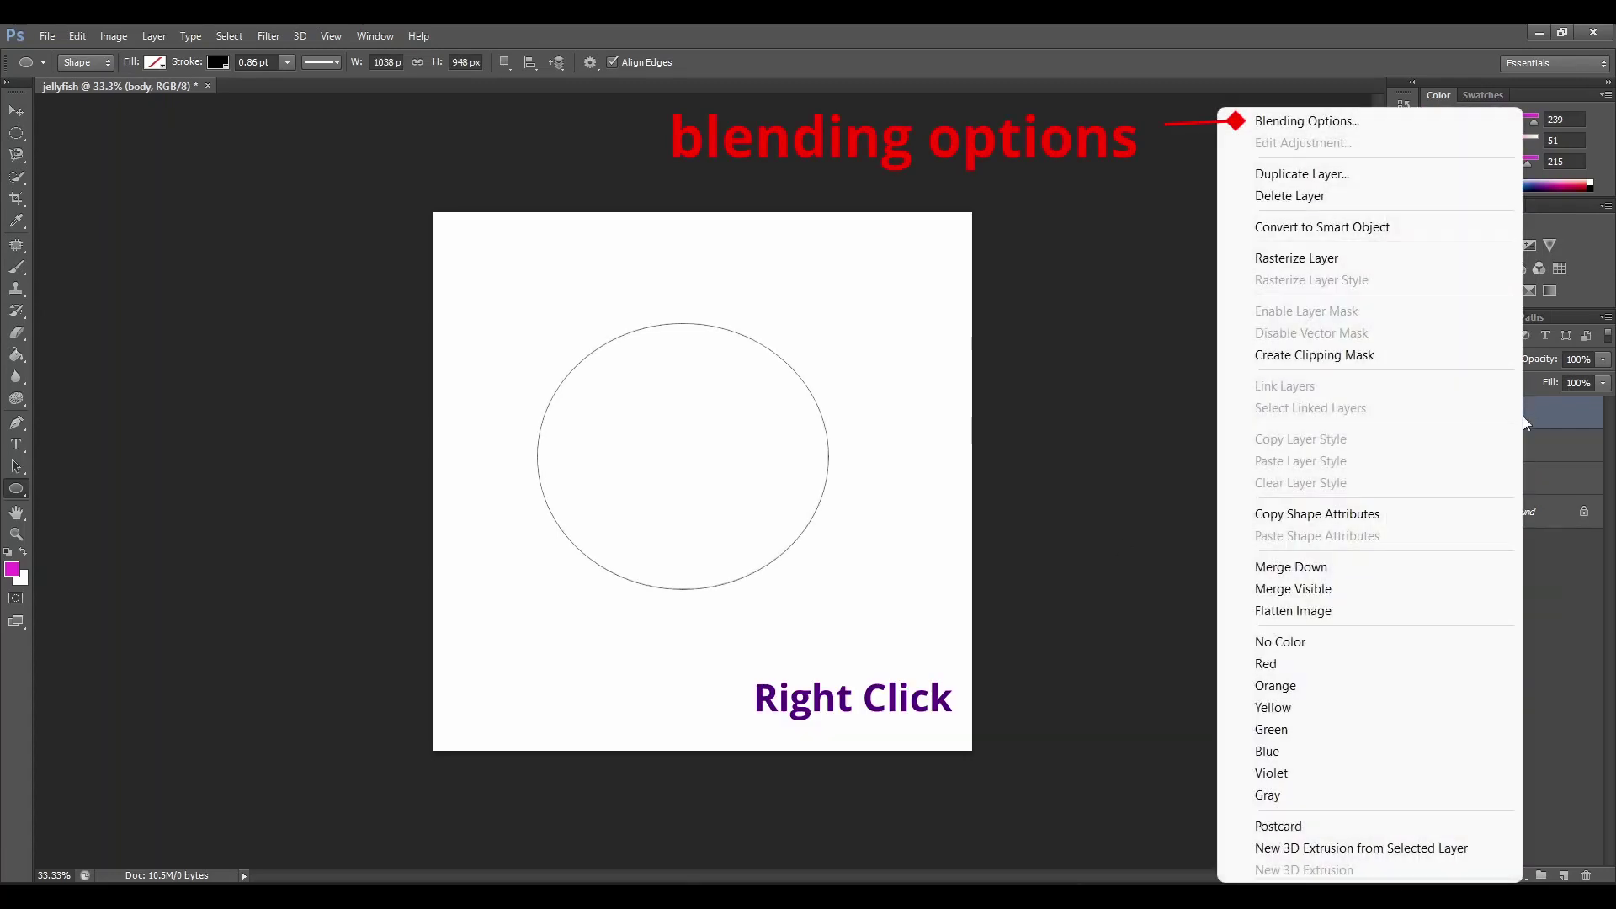
{"action": "left_click", "coordinate": [1275, 123]}
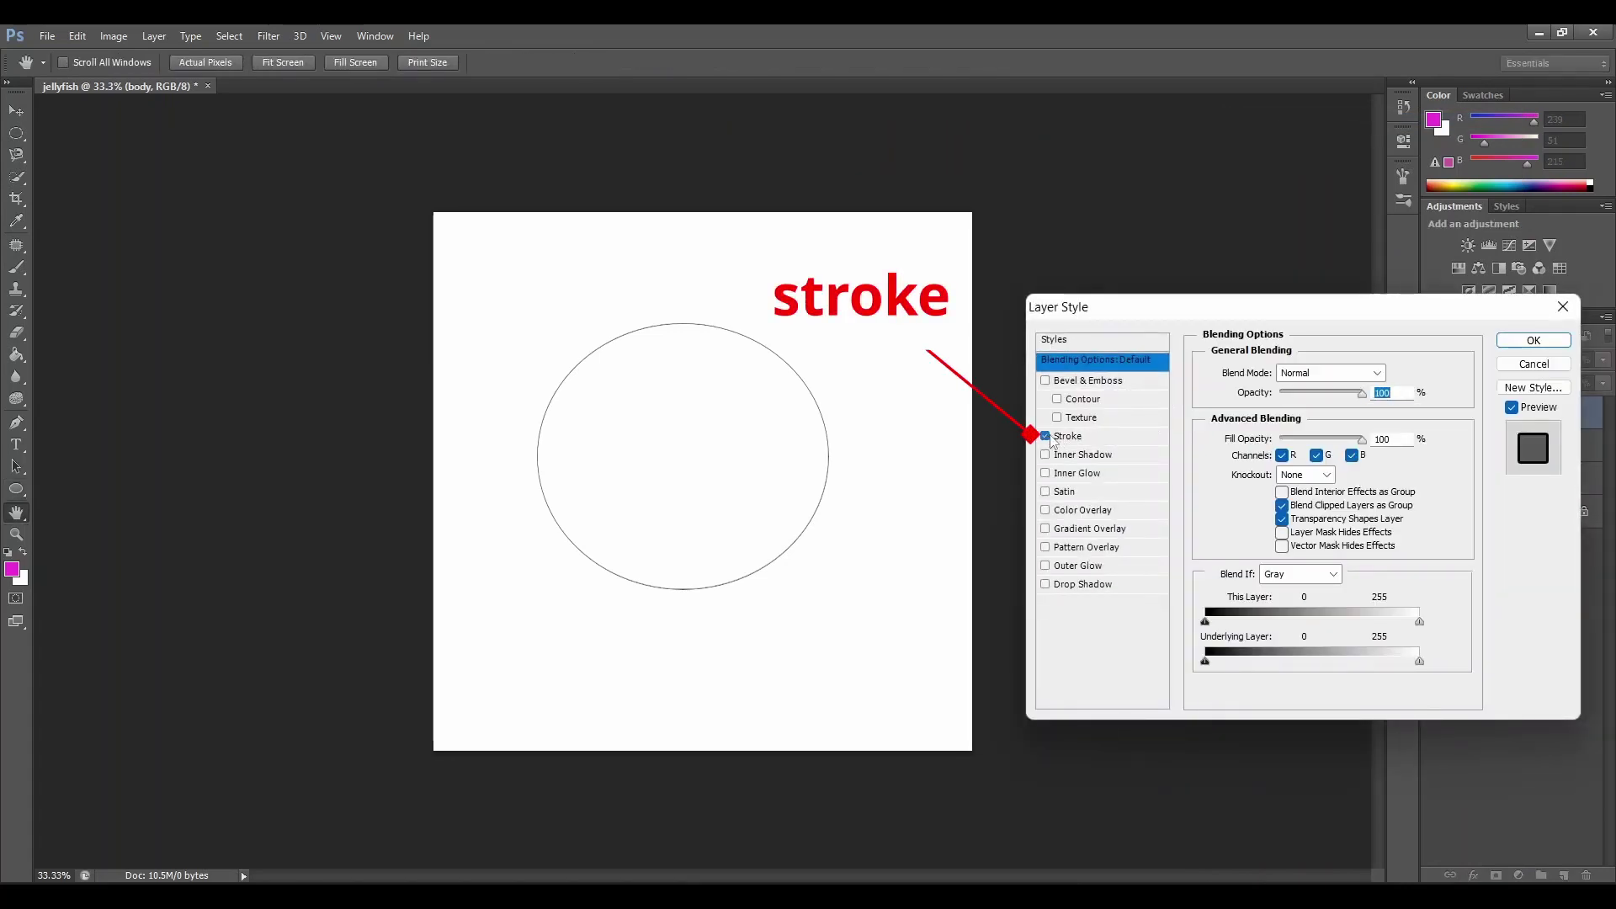
{"action": "left_click", "coordinate": [1068, 439]}
{"action": "left_click", "coordinate": [1068, 437]}
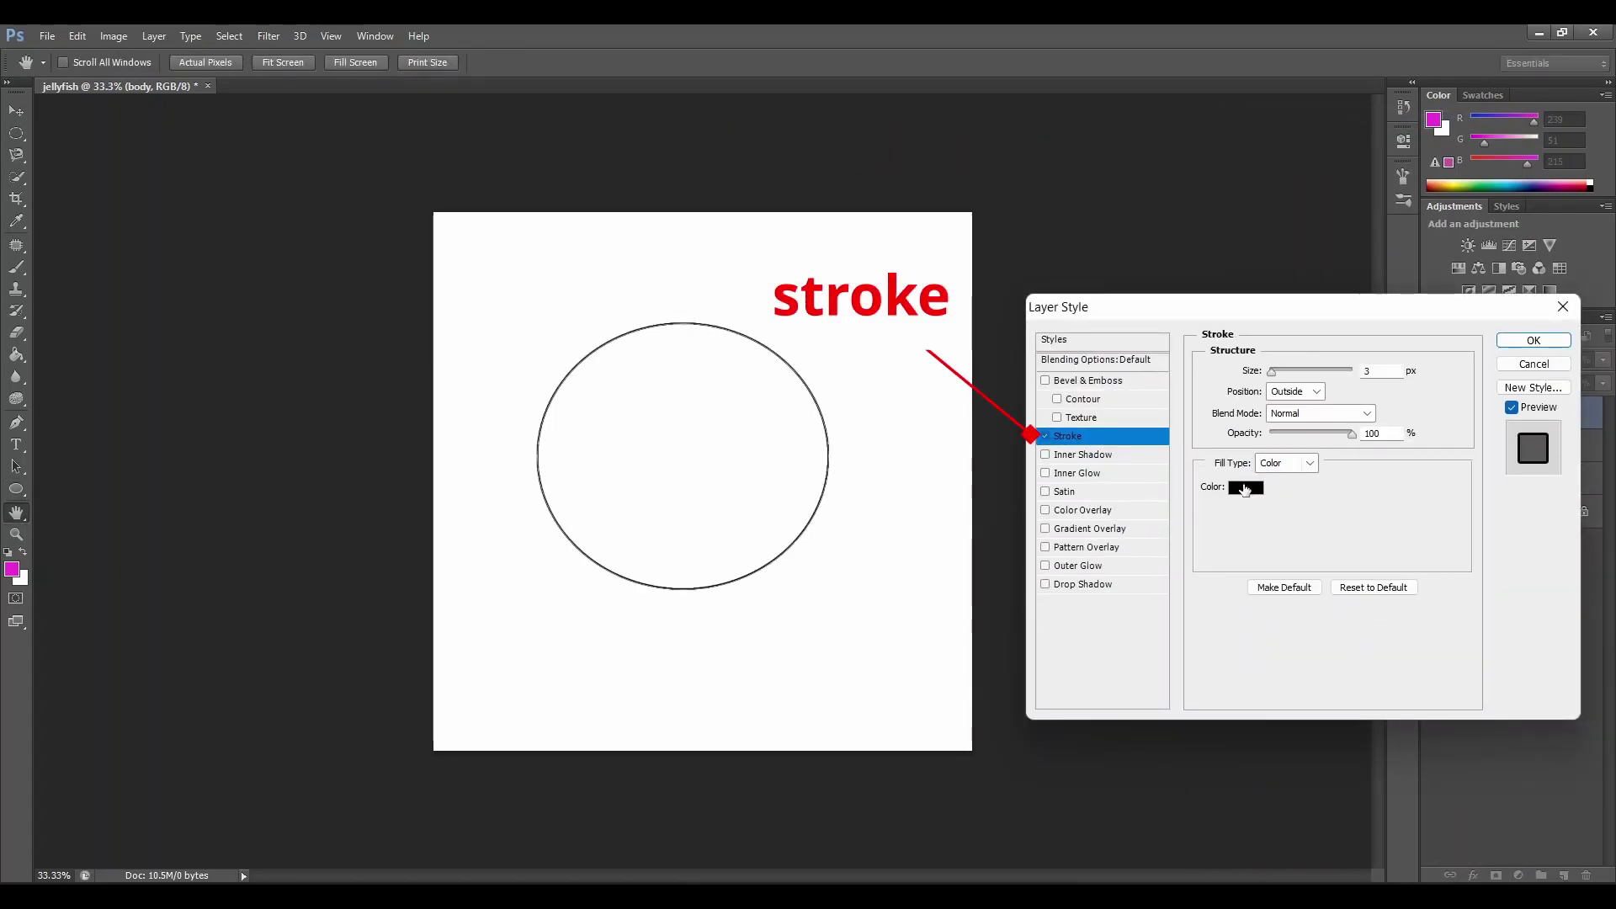
Set the 3 px stroke colour to light pink f578f7 and apply the style
{"action": "left_click", "coordinate": [1244, 489]}
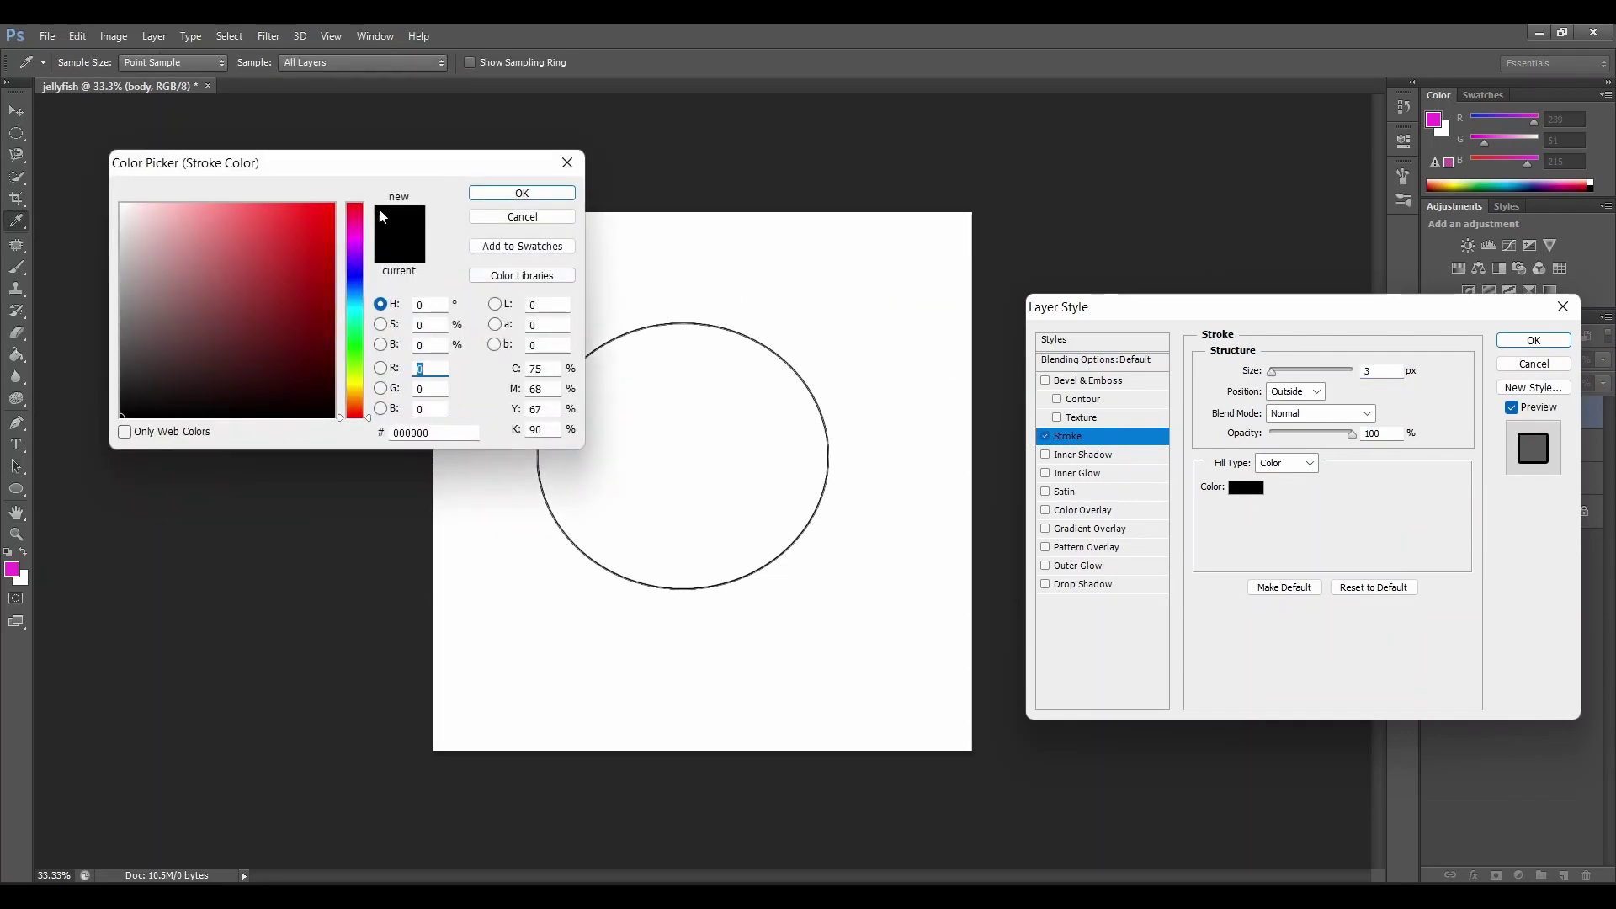
{"action": "left_click", "coordinate": [358, 240]}
{"action": "left_click", "coordinate": [248, 211]}
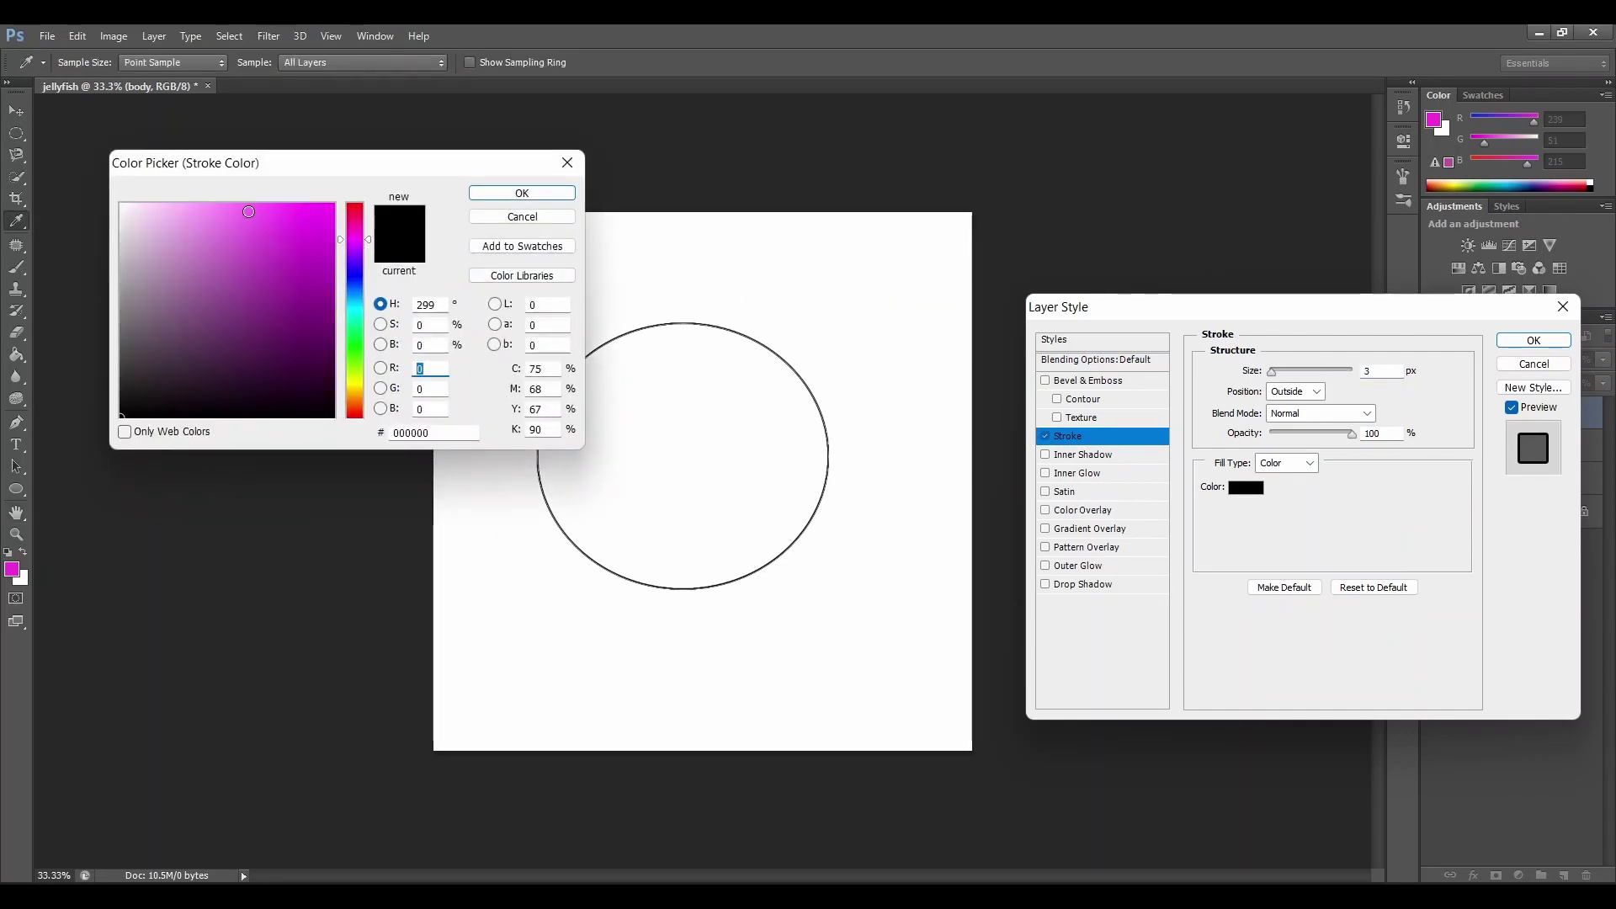
{"action": "left_click", "coordinate": [230, 209]}
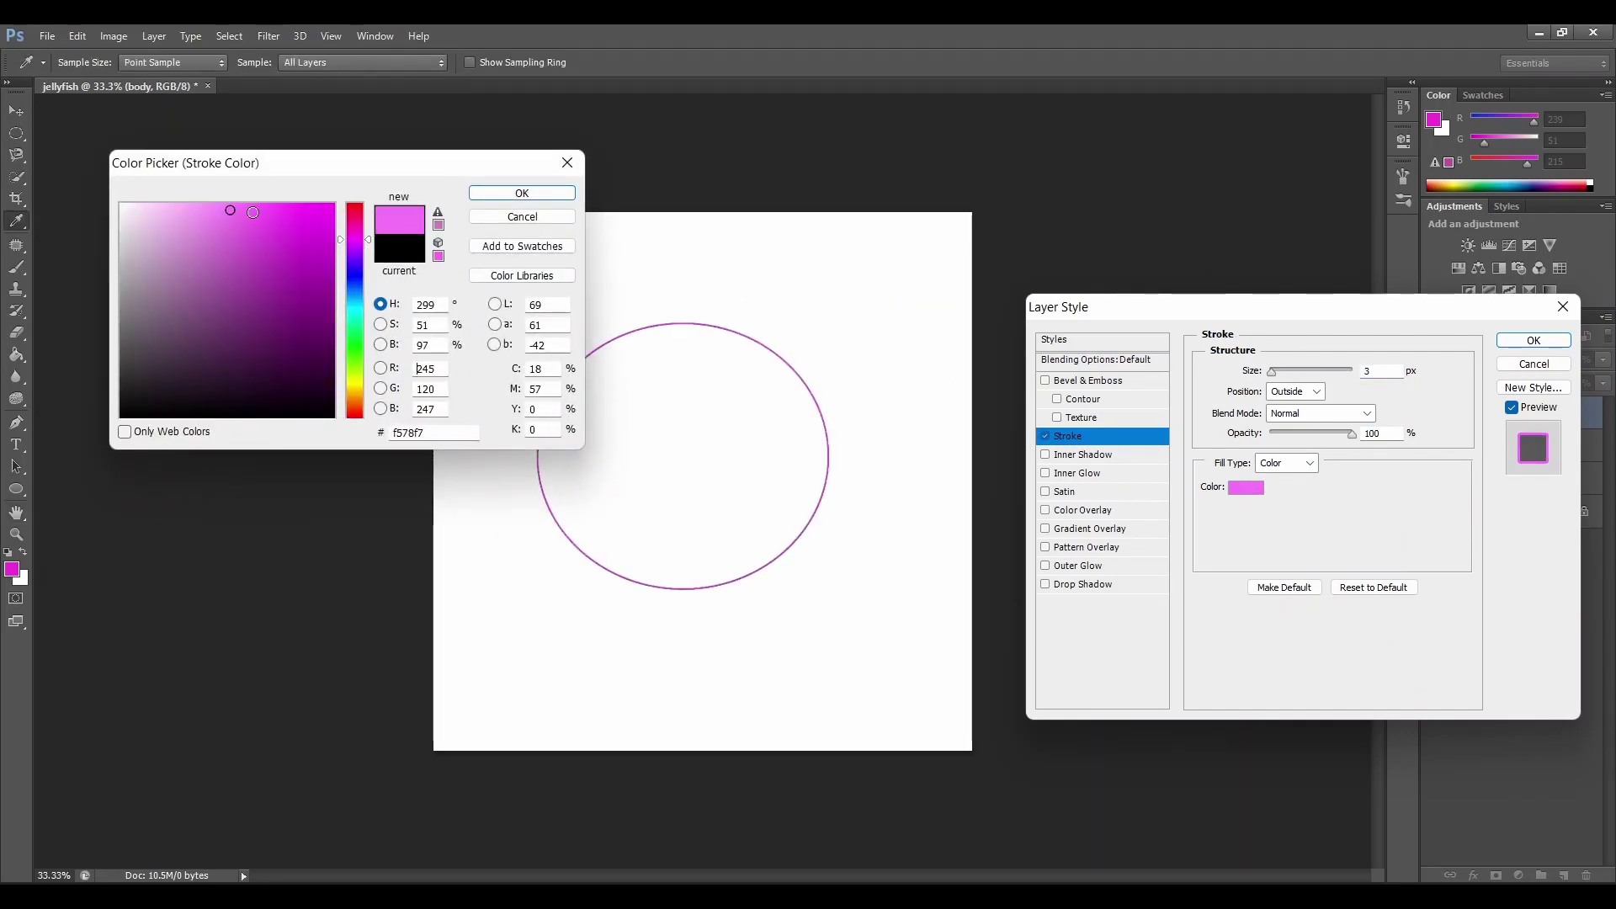
{"action": "left_click", "coordinate": [568, 200]}
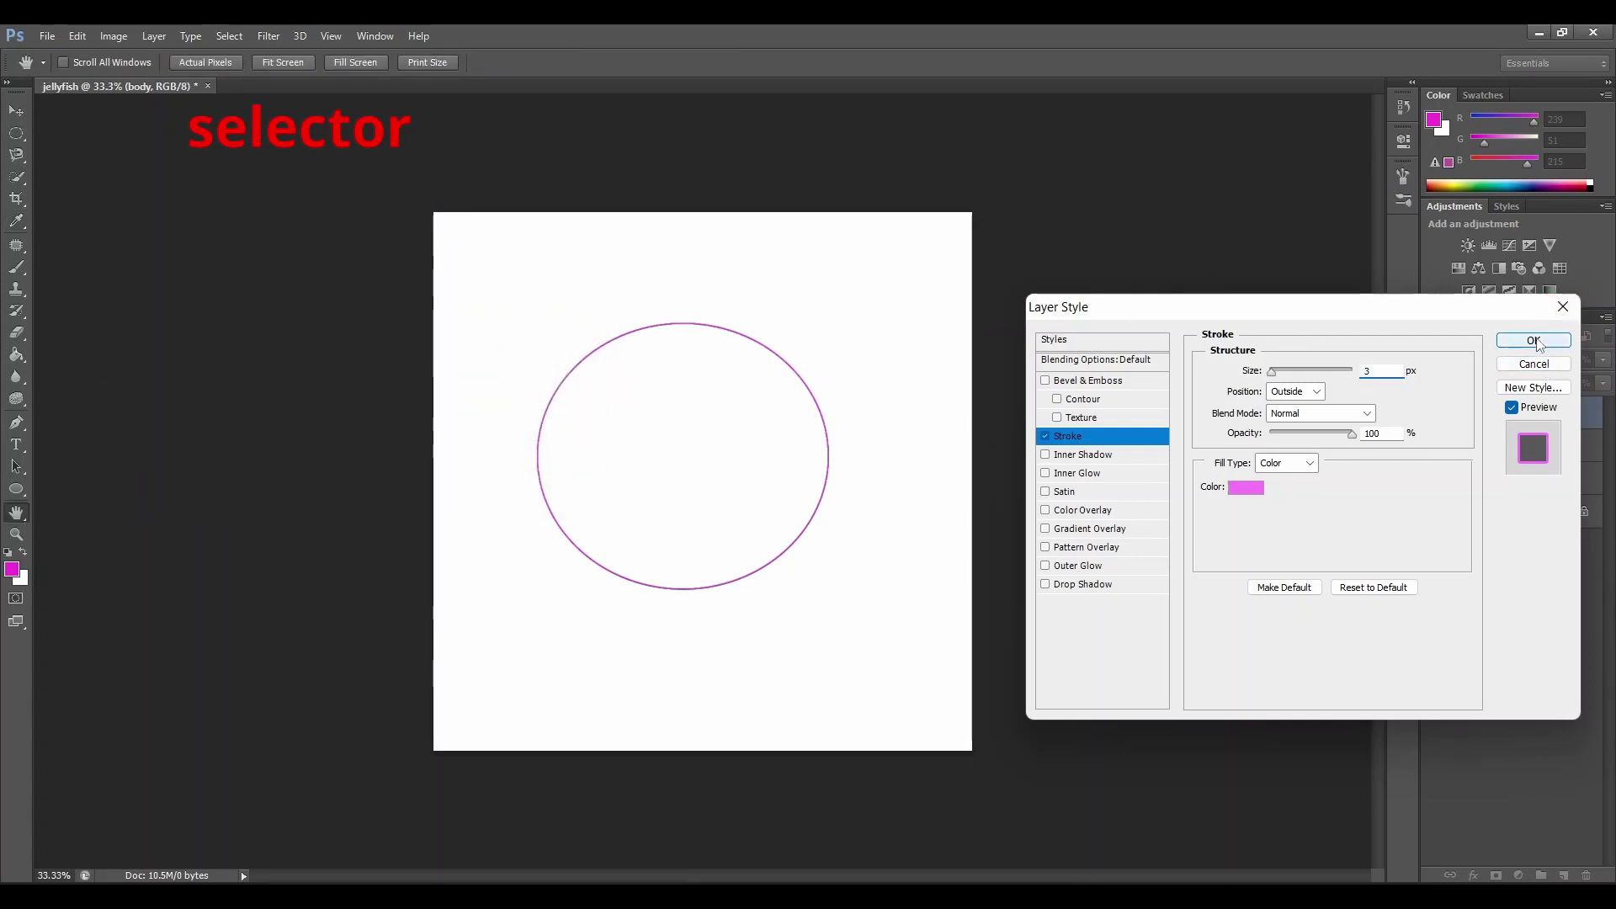
{"action": "left_click", "coordinate": [1535, 340]}
{"action": "left_click", "coordinate": [15, 110]}
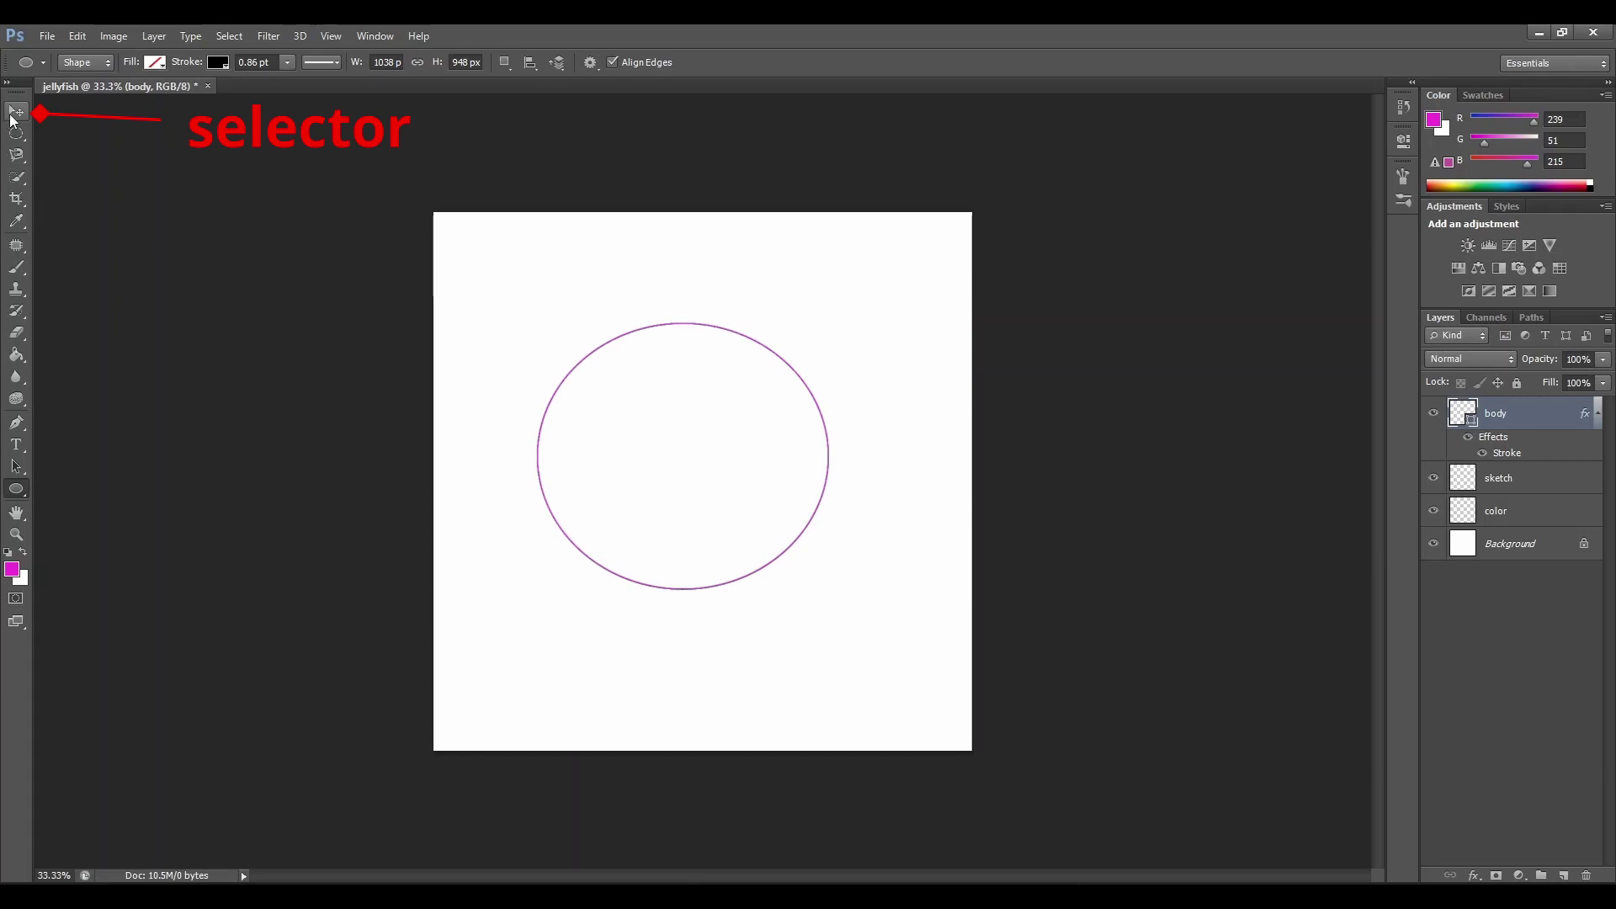
Shift the circle slightly to the right with Free Transform
{"action": "key", "text": "ctrl+t"}
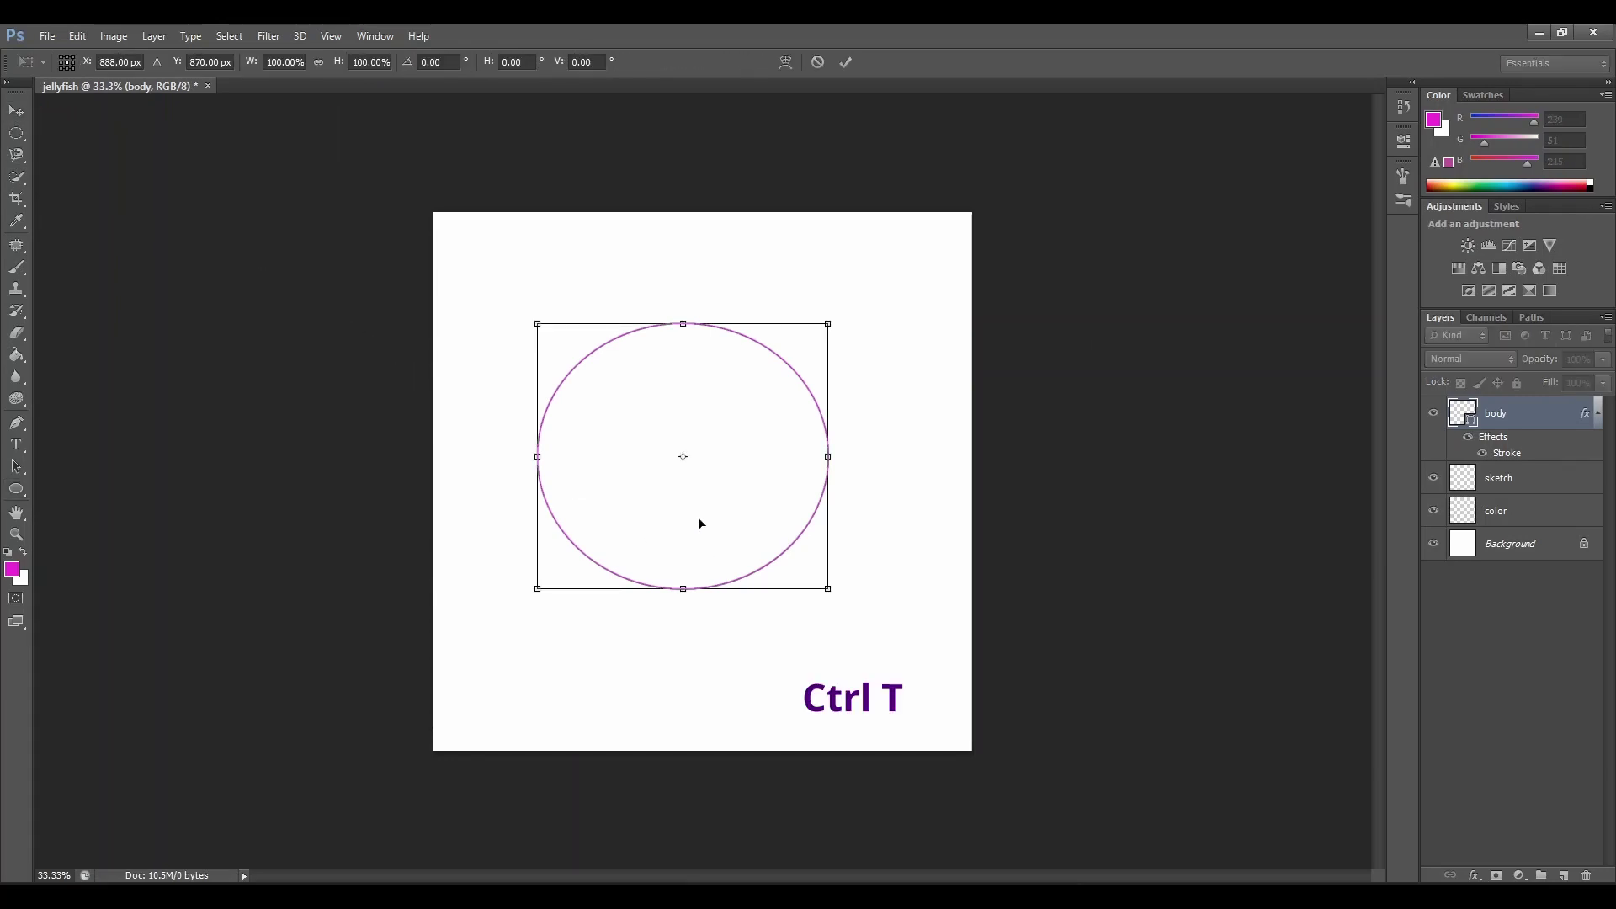
{"action": "left_click_drag", "start_coordinate": [698, 517], "coordinate": [730, 520]}
{"action": "key", "text": "Return"}
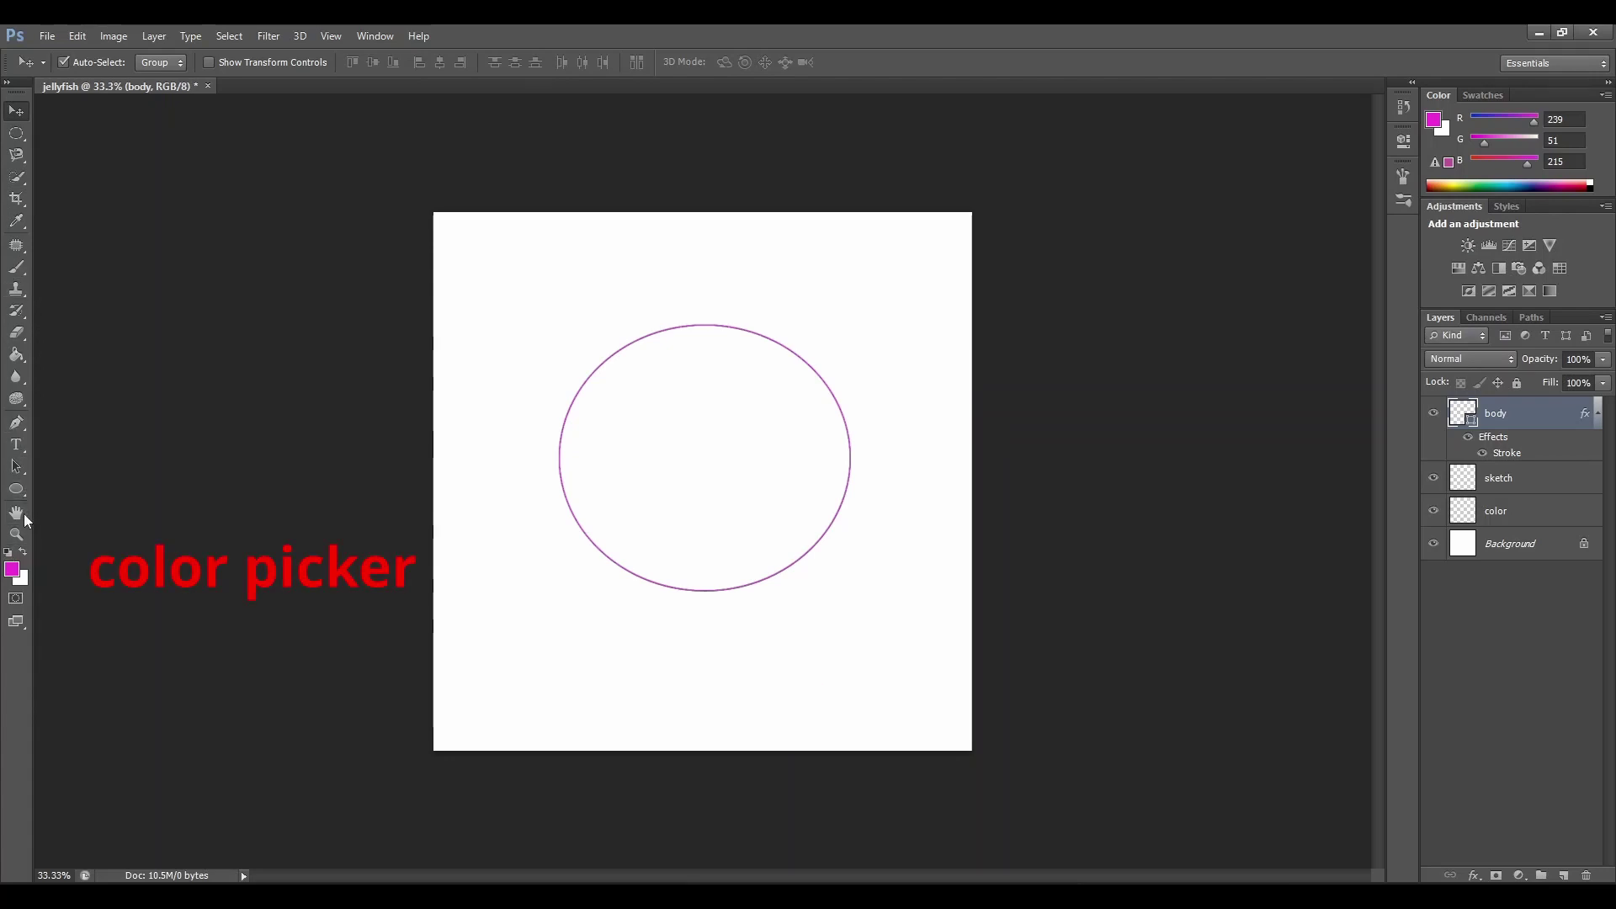
Rasterize the shape and fill the circle's interior with green 88b142
{"action": "left_click", "coordinate": [12, 570]}
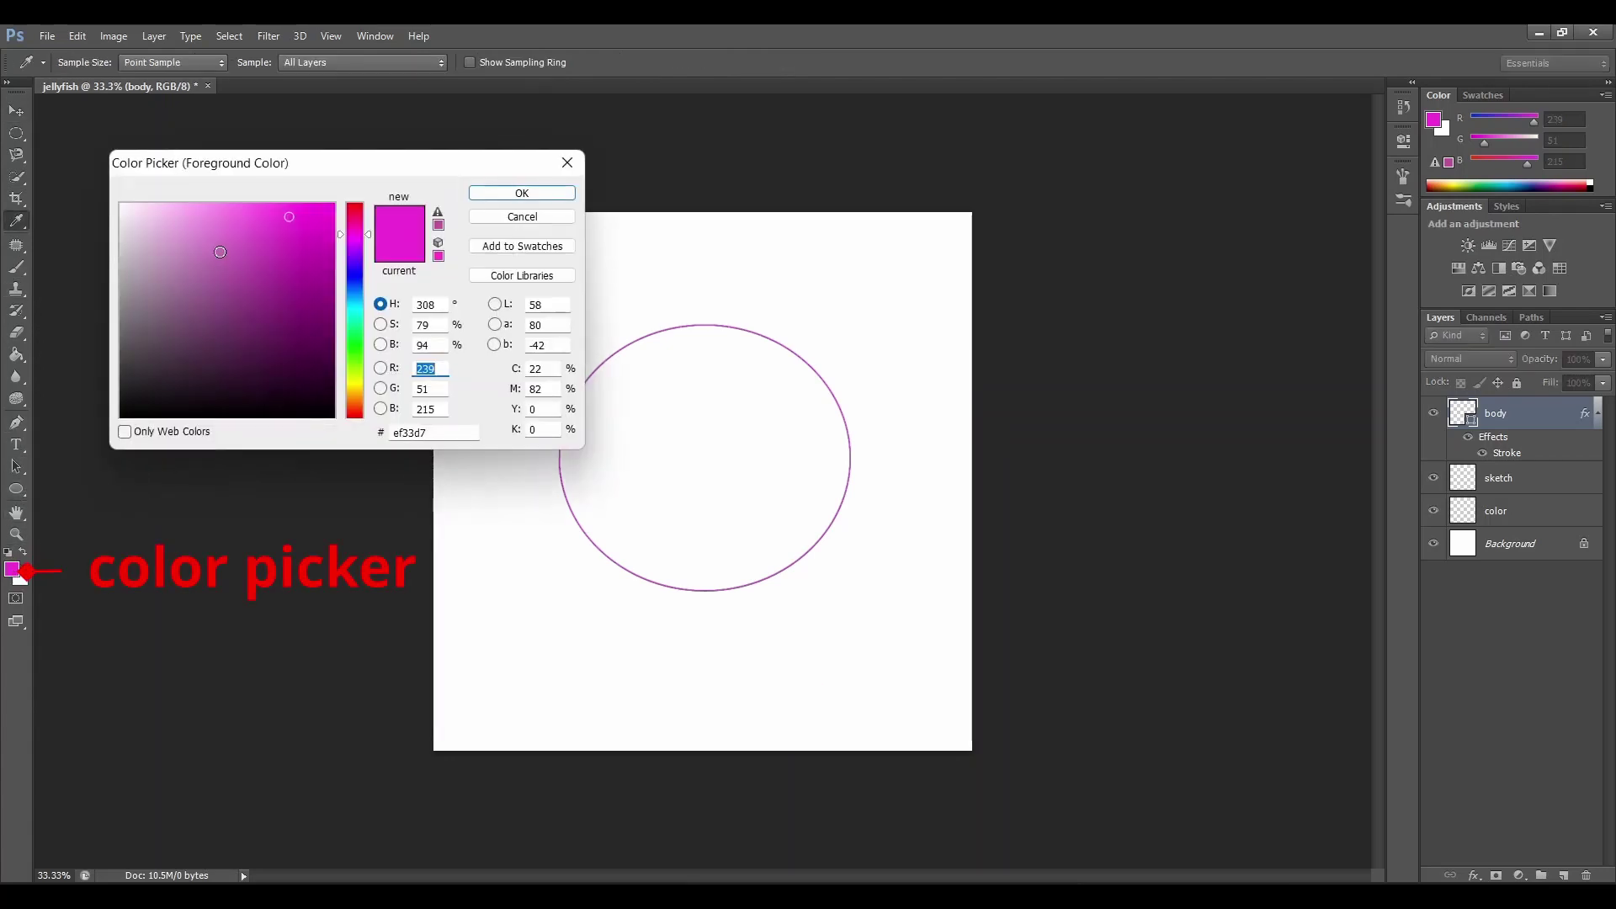
{"action": "left_click", "coordinate": [356, 377]}
{"action": "left_click", "coordinate": [255, 265]}
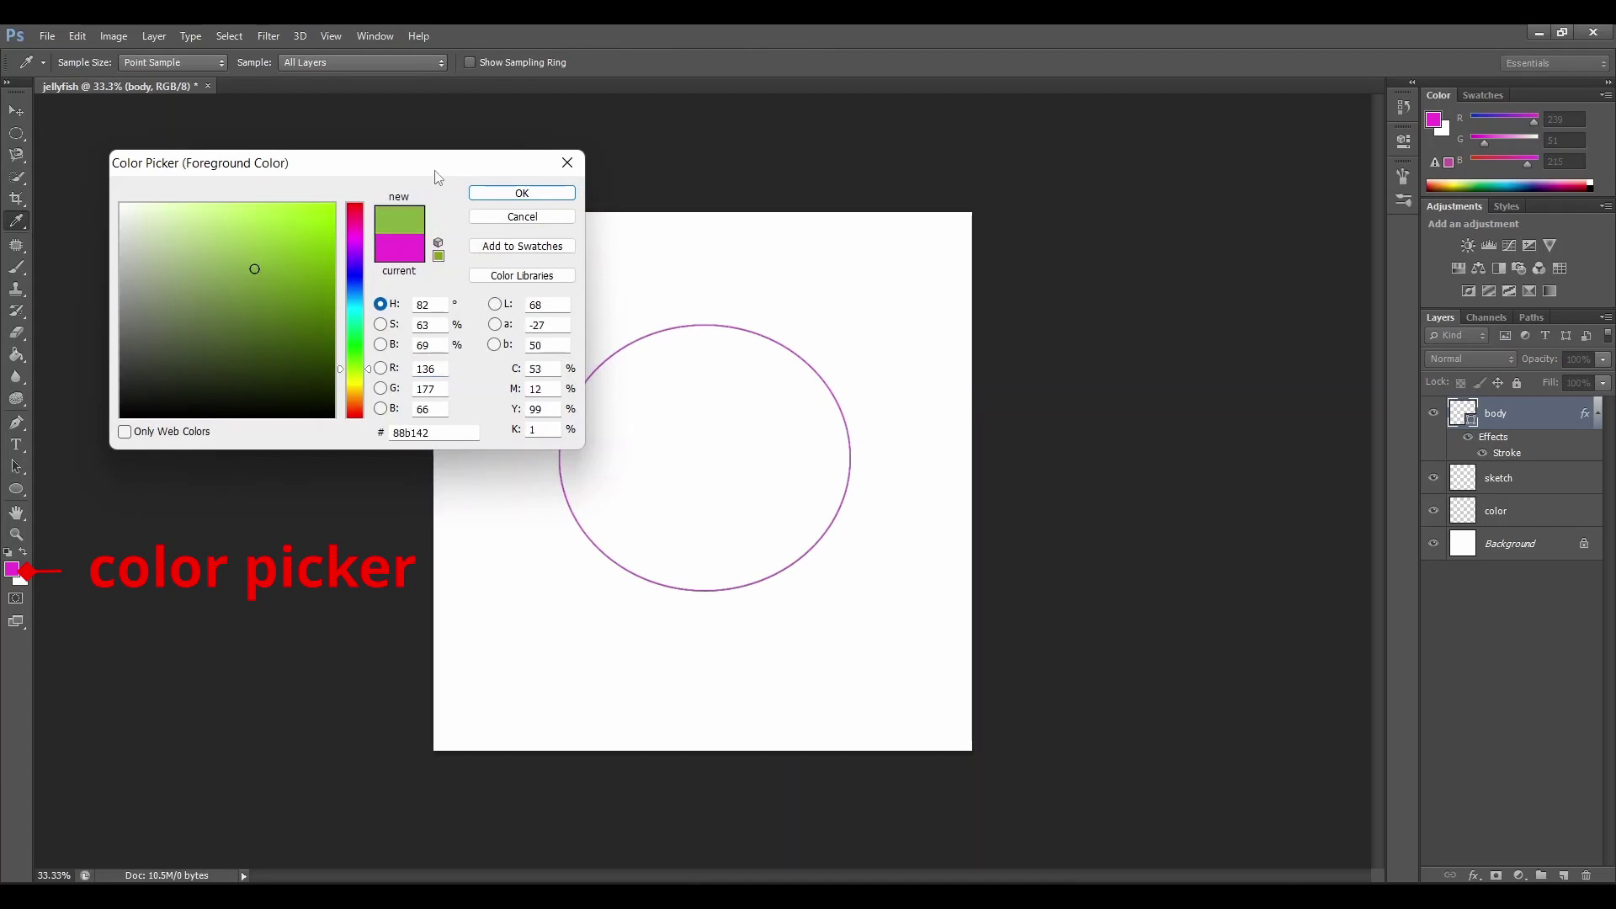
{"action": "left_click", "coordinate": [497, 193]}
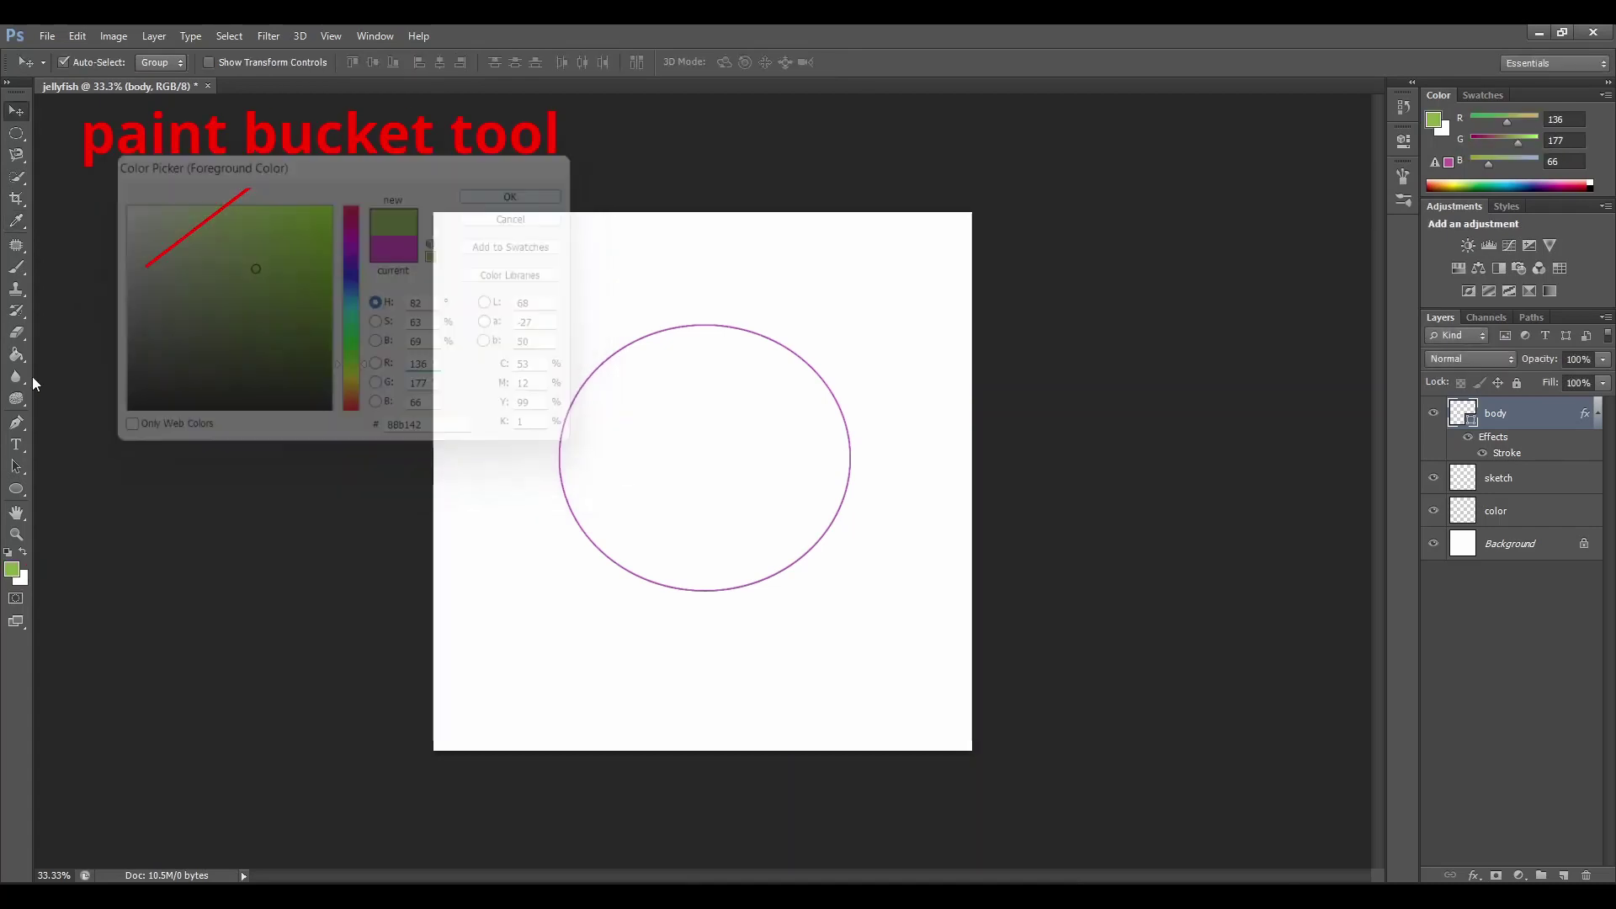
{"action": "left_click", "coordinate": [16, 355]}
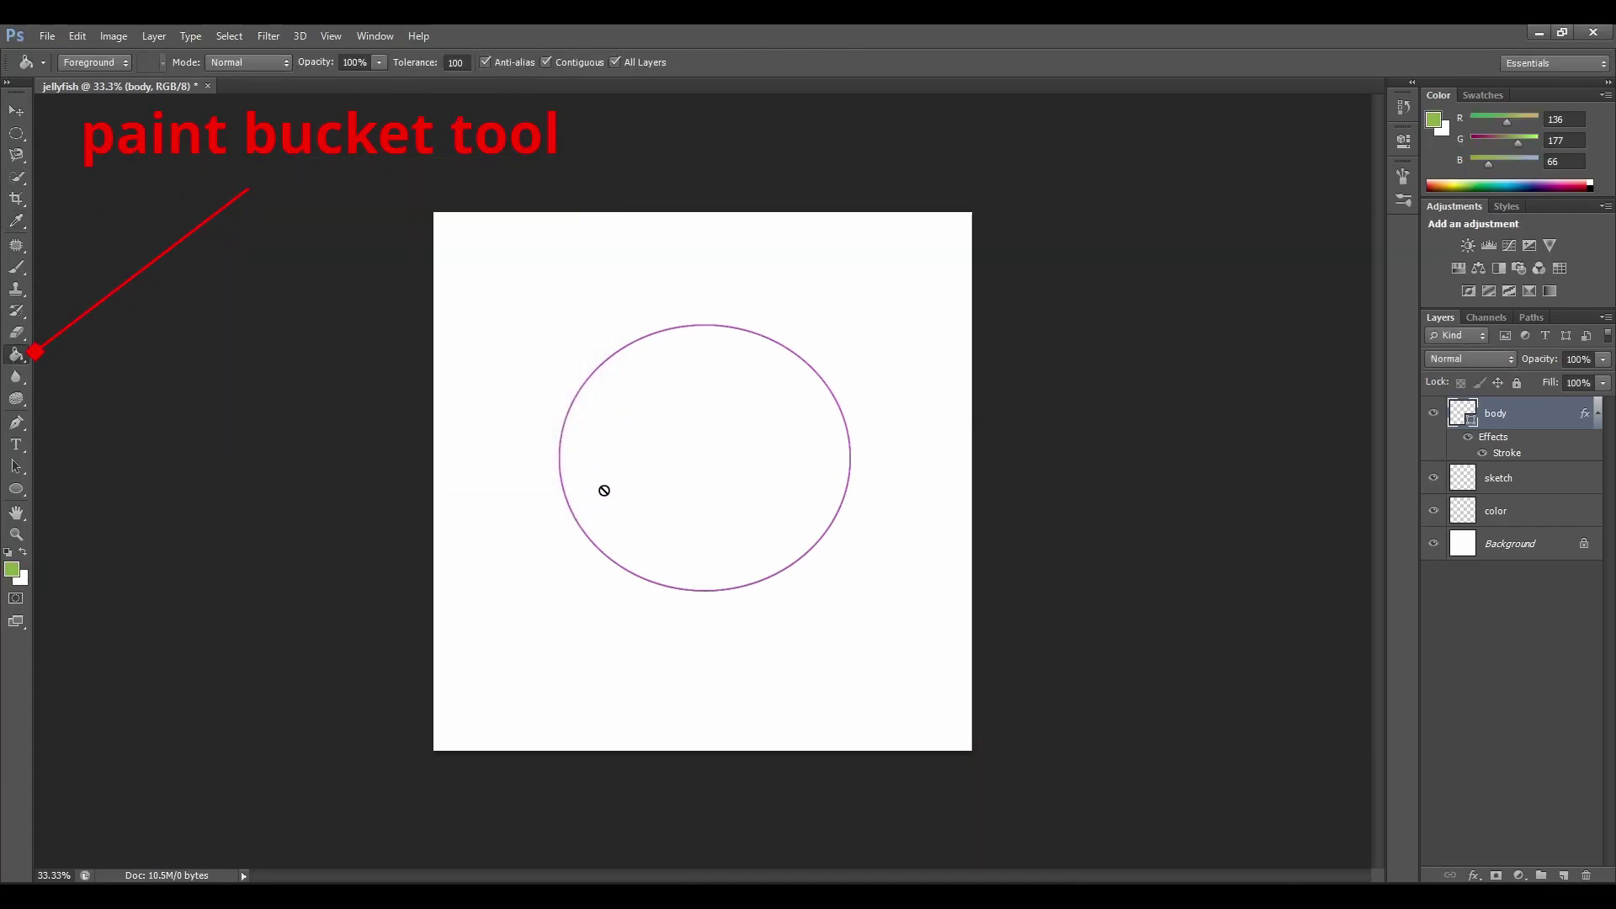
{"action": "left_click", "coordinate": [625, 474]}
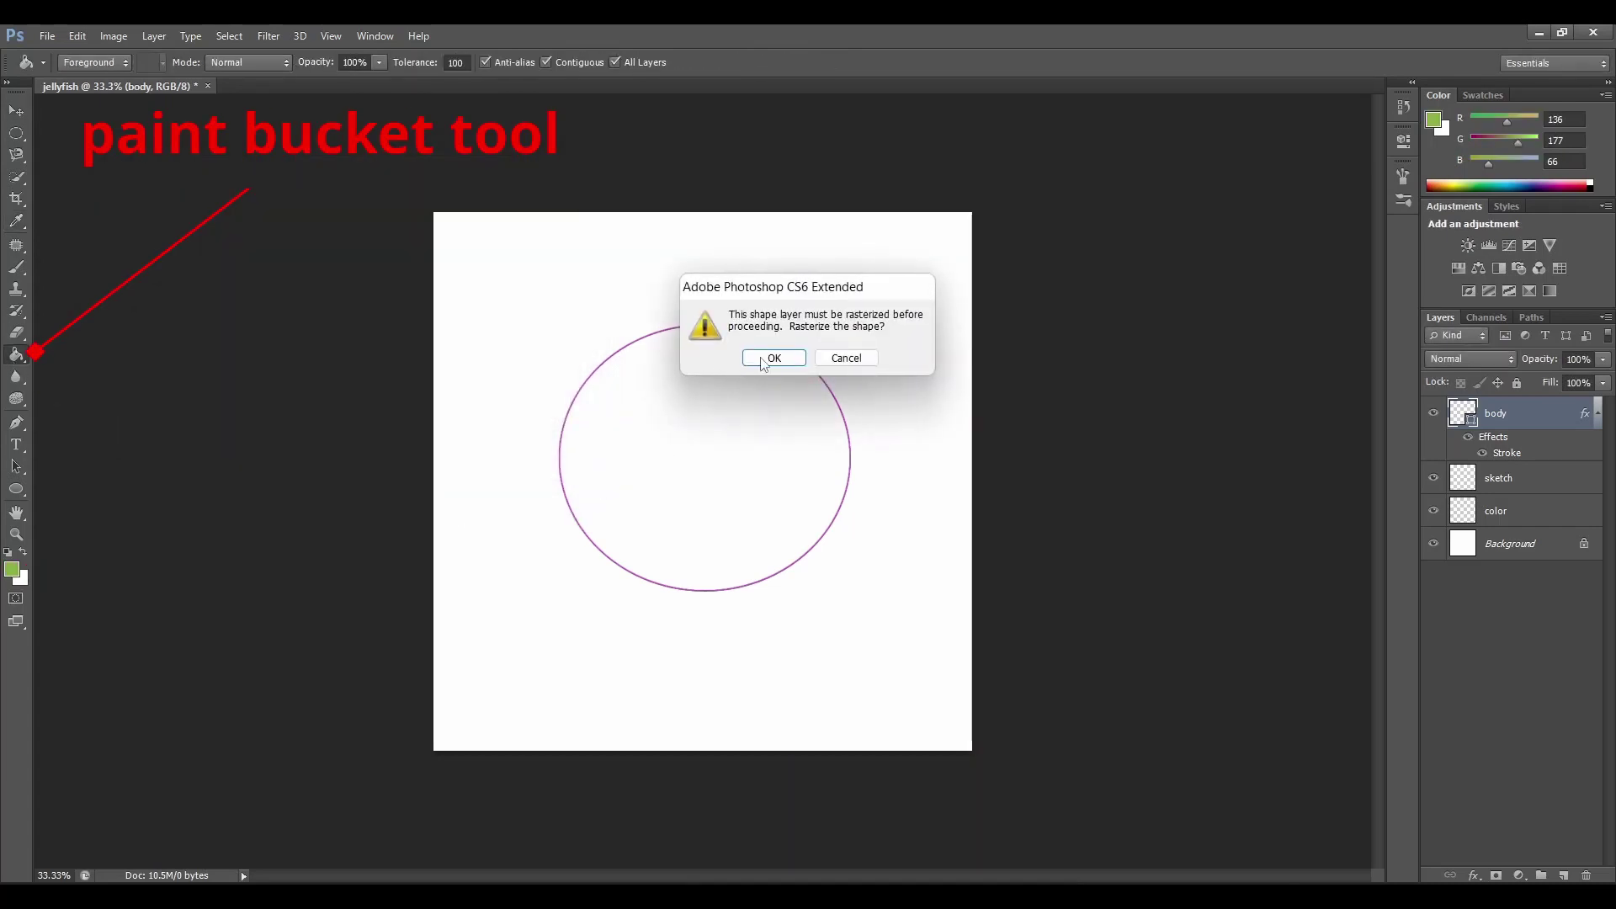
{"action": "left_click", "coordinate": [772, 358]}
{"action": "left_click", "coordinate": [728, 447]}
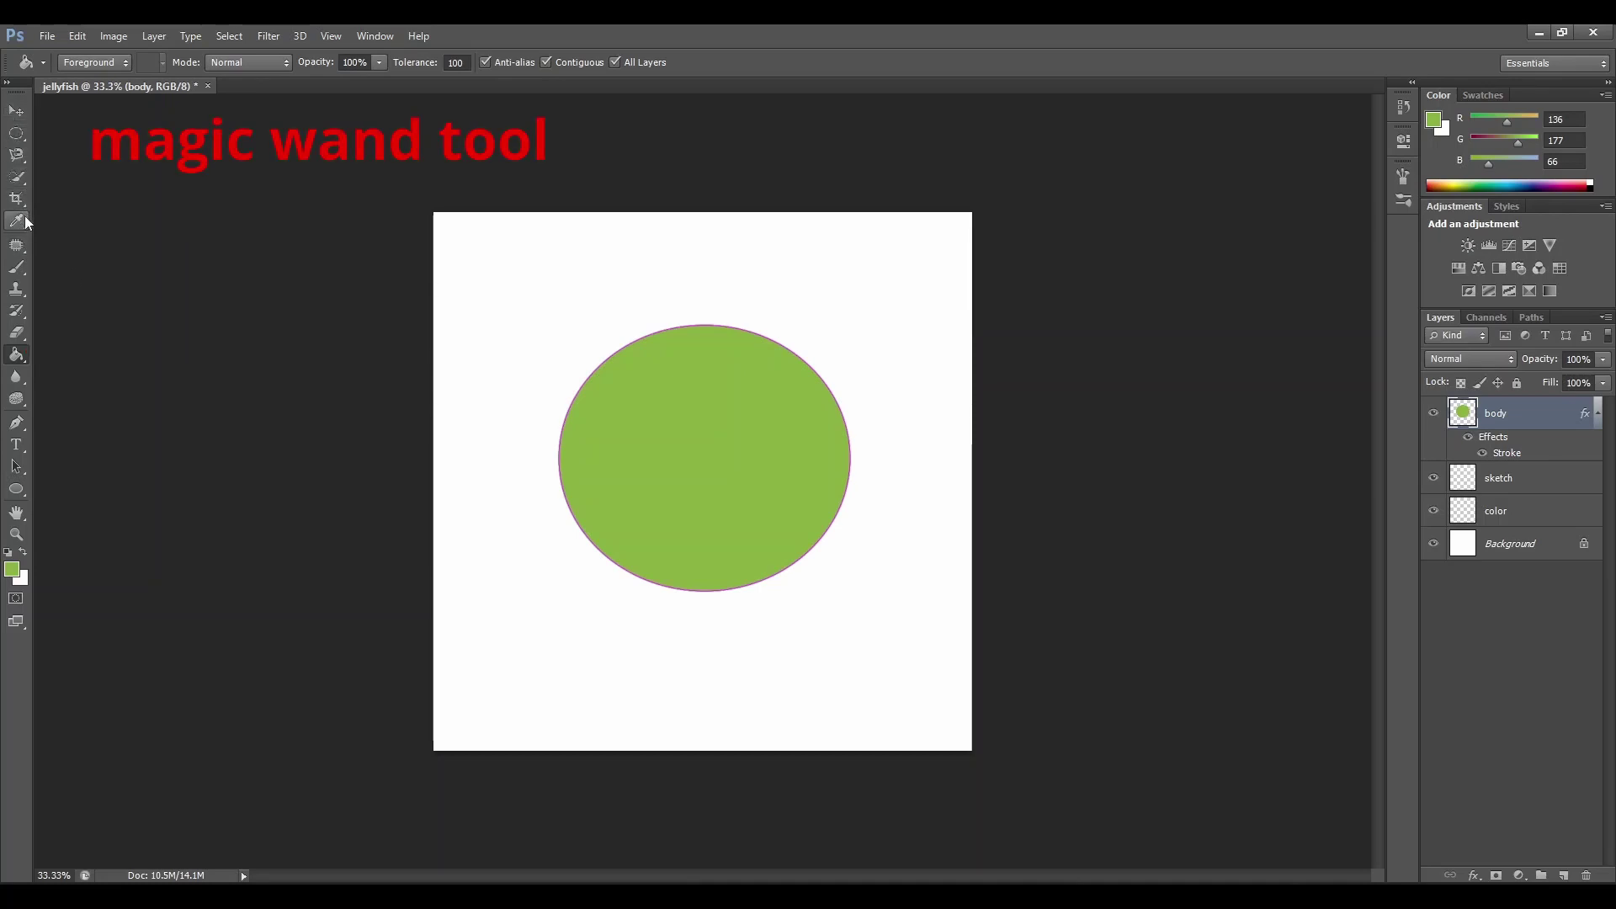
Select the green interior and erase it with the Magic Eraser, then deselect
{"action": "left_click_drag", "start_coordinate": [16, 177], "coordinate": [52, 189]}
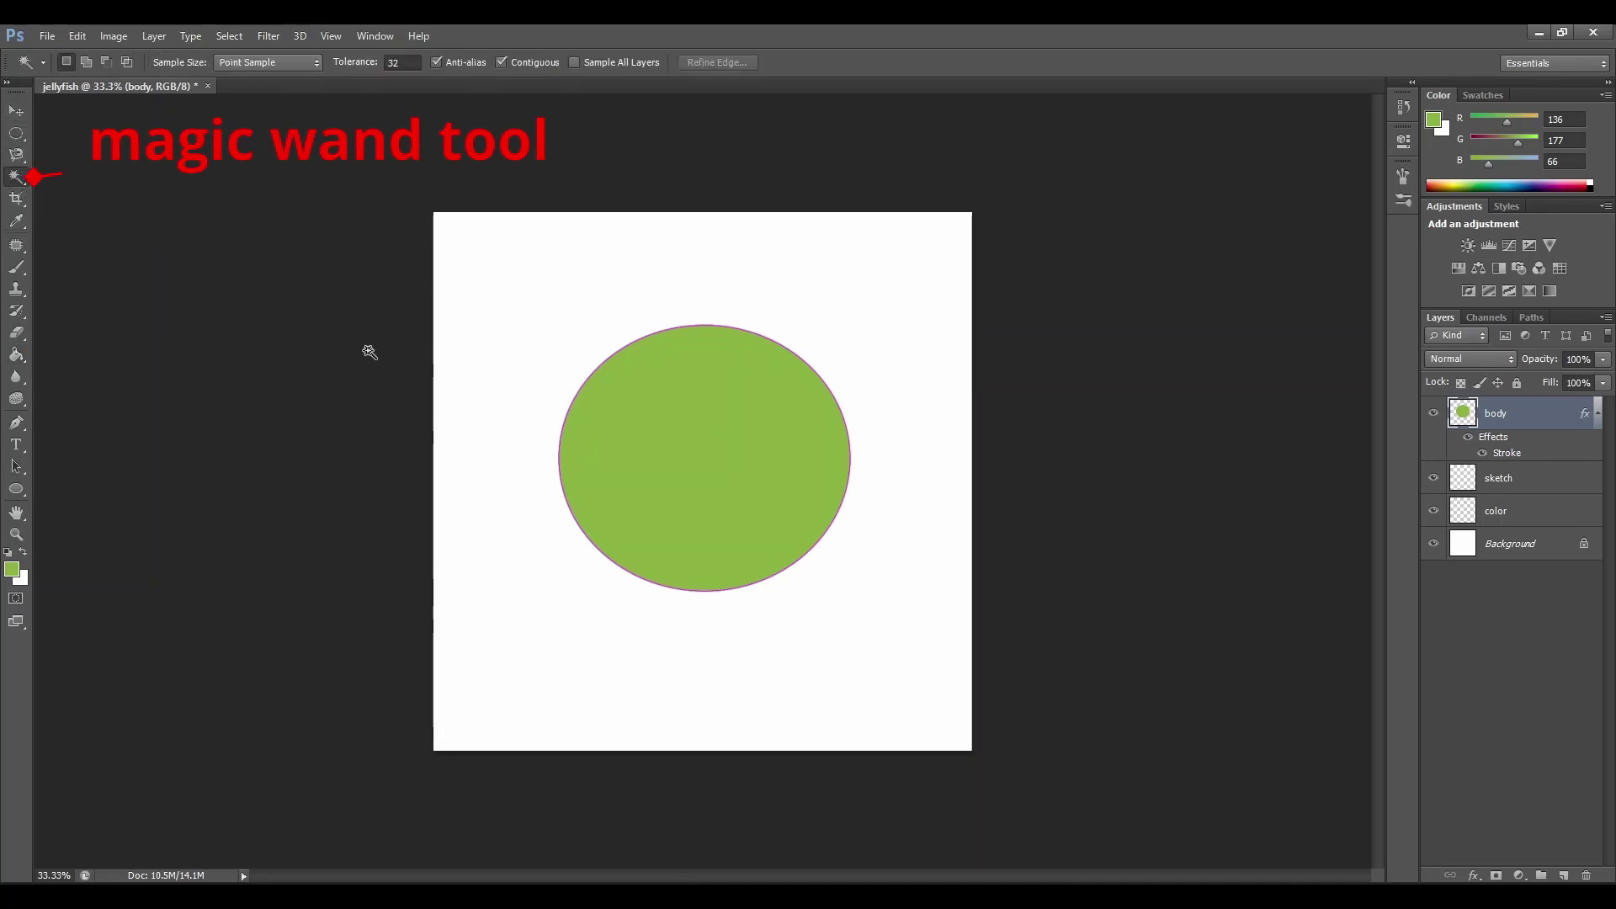
{"action": "left_click", "coordinate": [629, 446]}
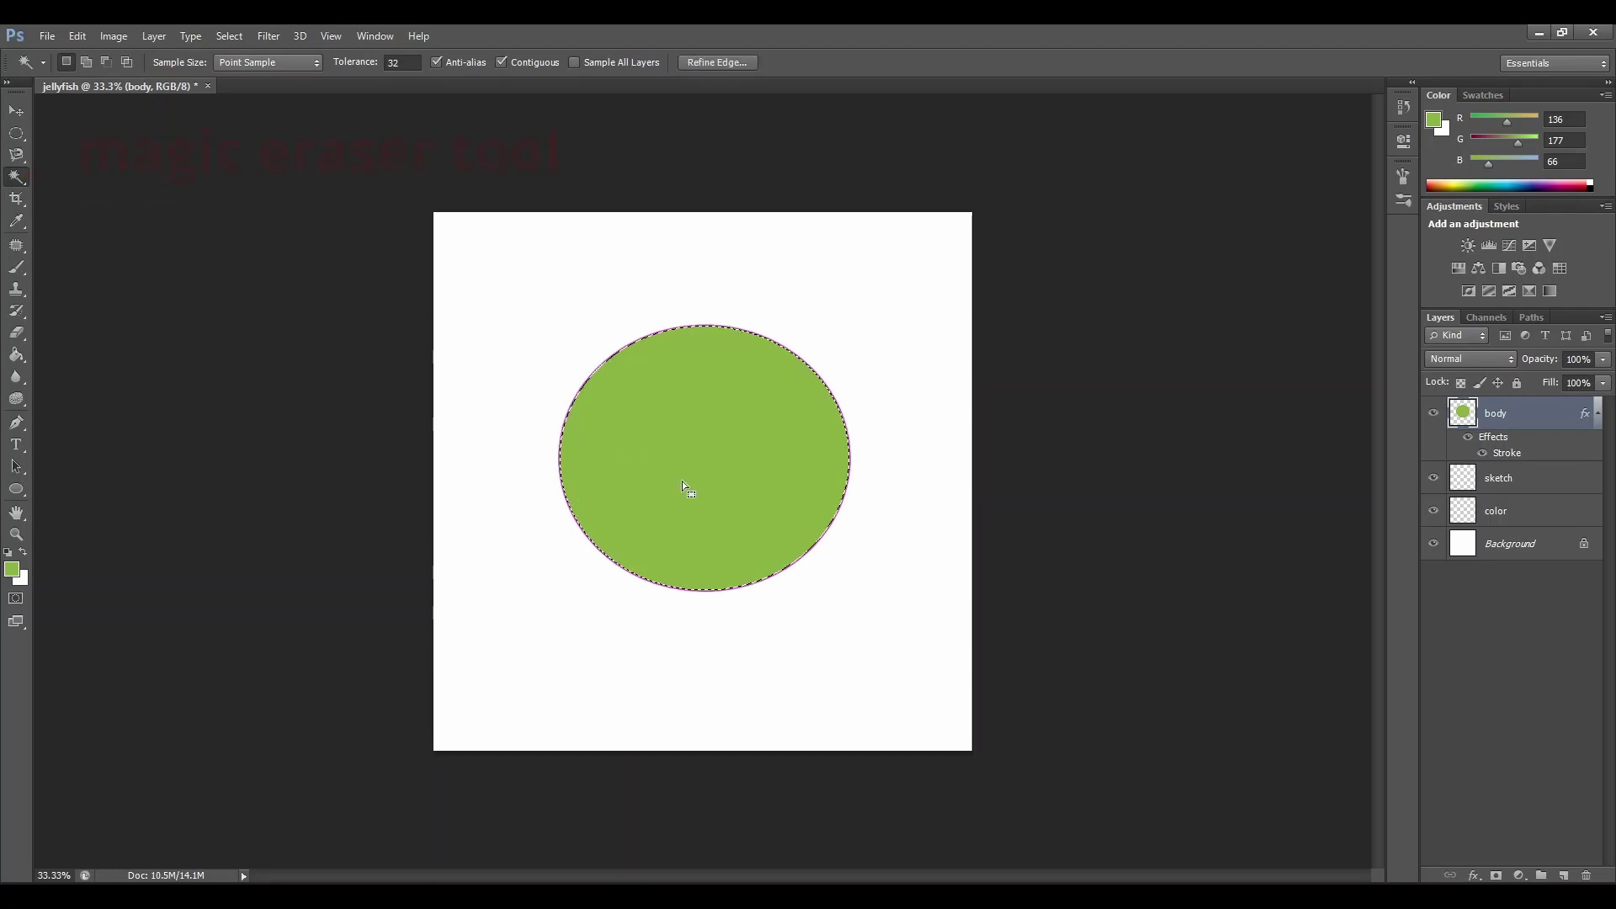
{"action": "left_click_drag", "start_coordinate": [26, 333], "coordinate": [91, 363]}
{"action": "left_click", "coordinate": [730, 465]}
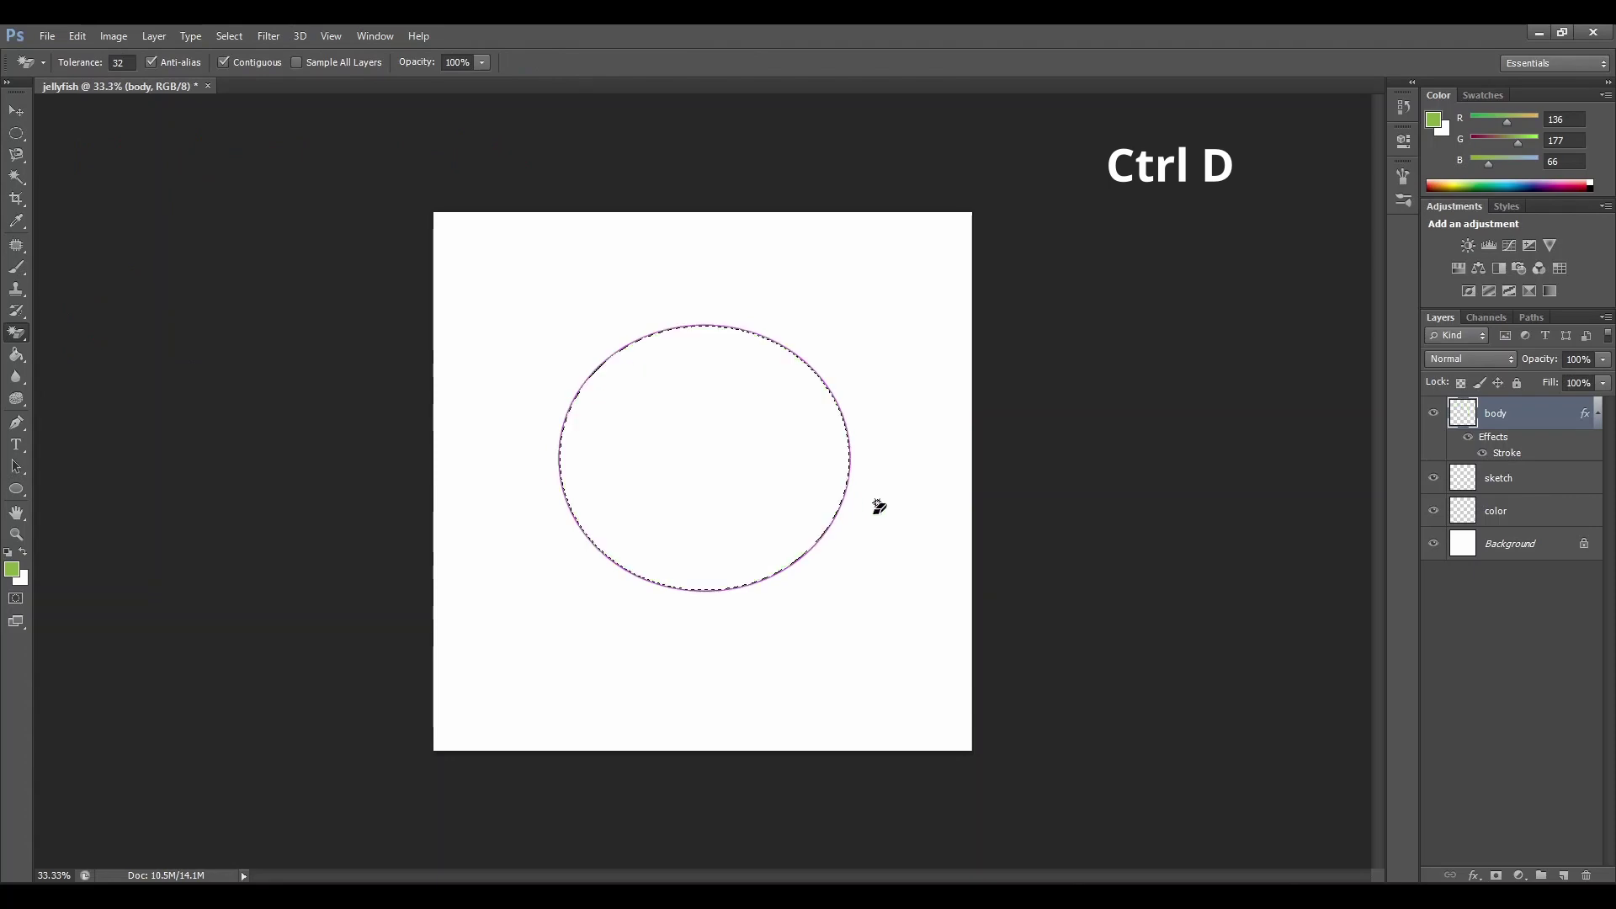
{"action": "key", "text": "ctrl+d"}
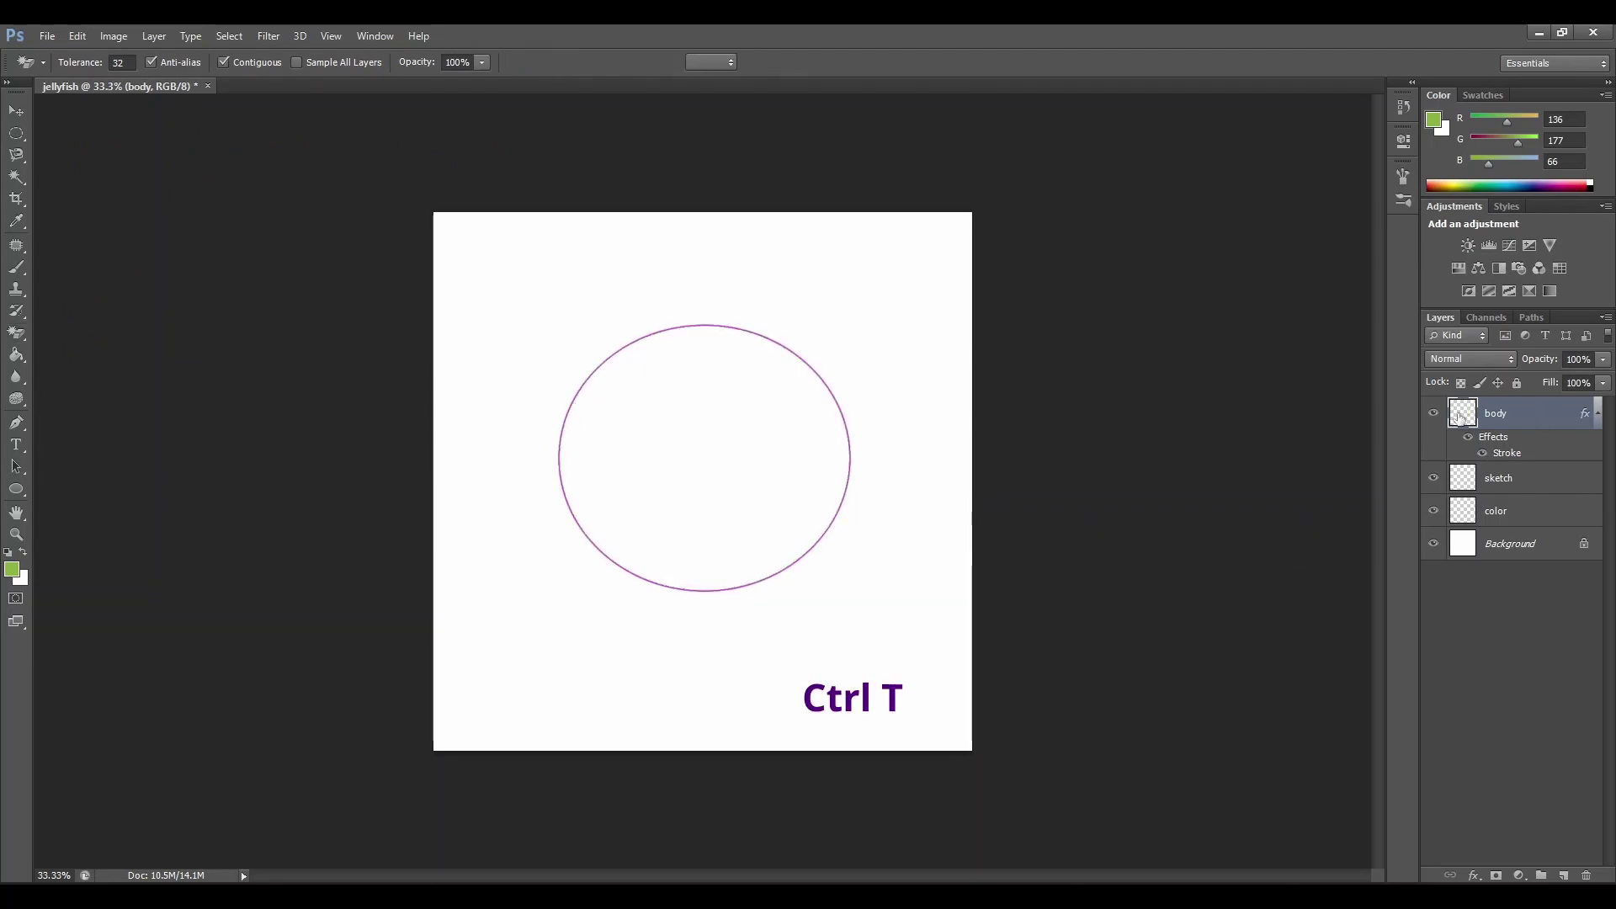
Rotate the circle to about -30° and shift it up-left, keeping the transform open
{"action": "key", "text": "ctrl+t"}
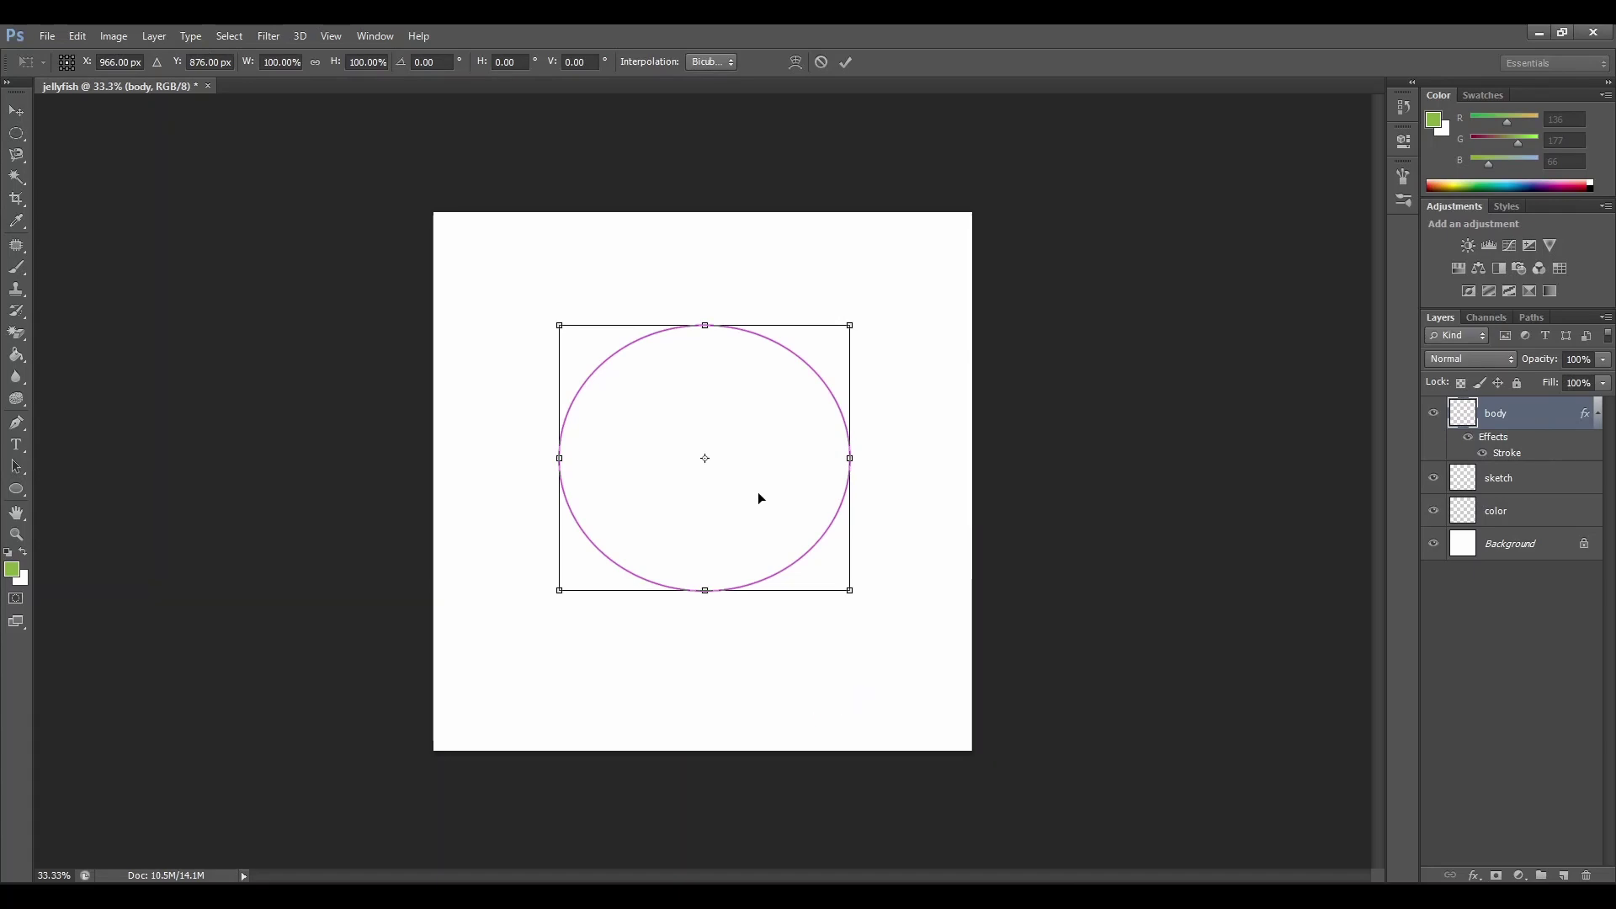
{"action": "left_click_drag", "start_coordinate": [876, 614], "coordinate": [931, 505]}
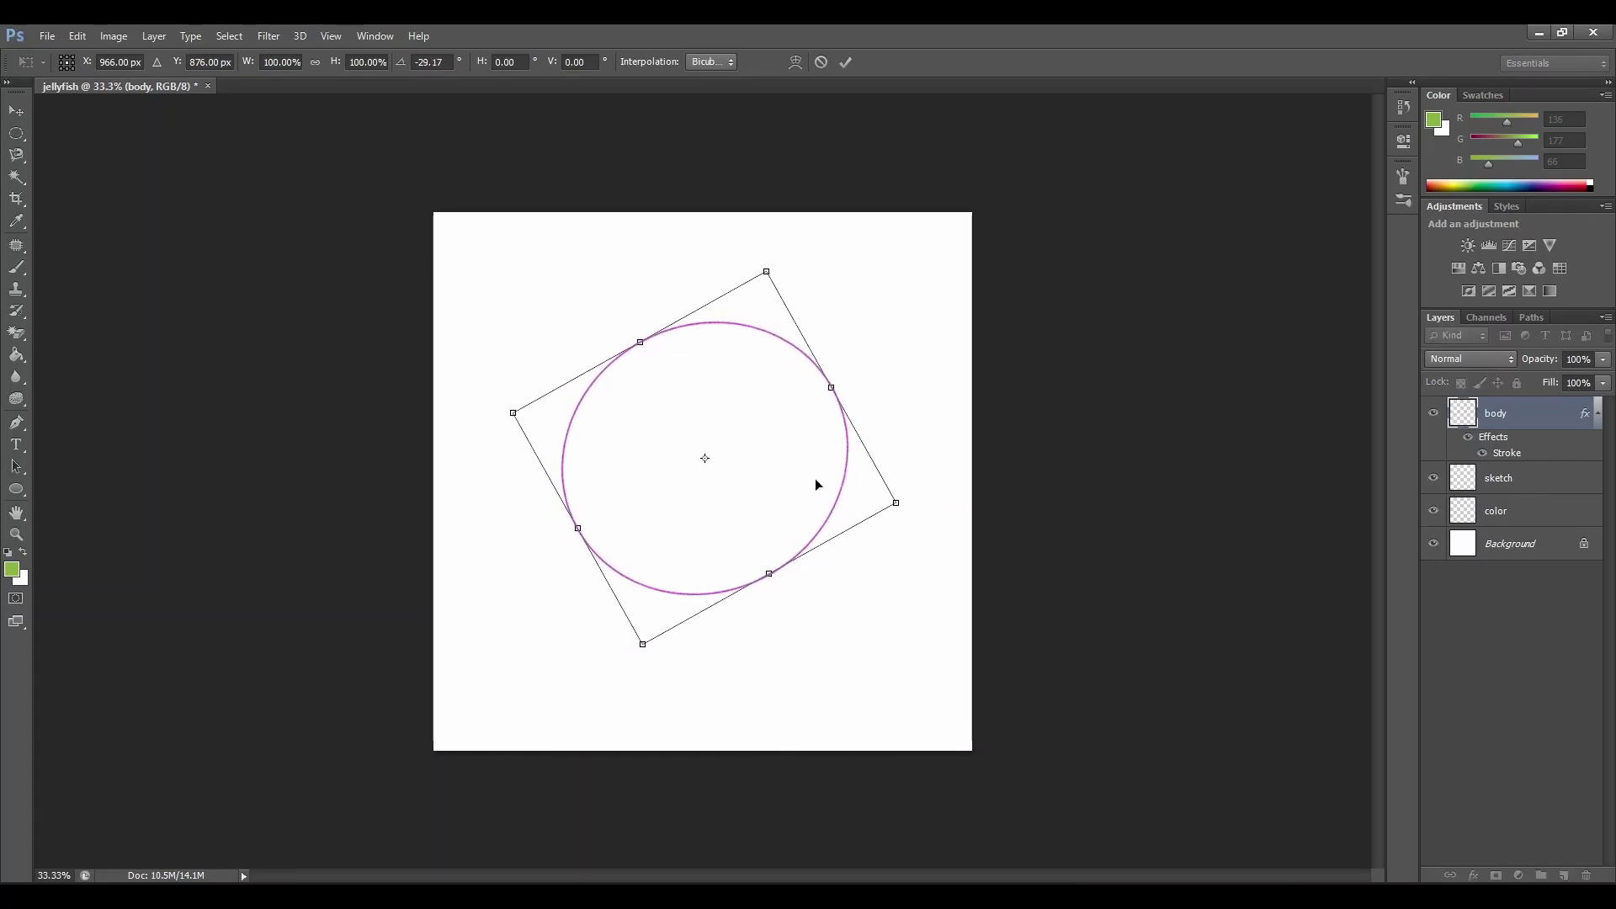
{"action": "left_click_drag", "start_coordinate": [815, 478], "coordinate": [760, 458]}
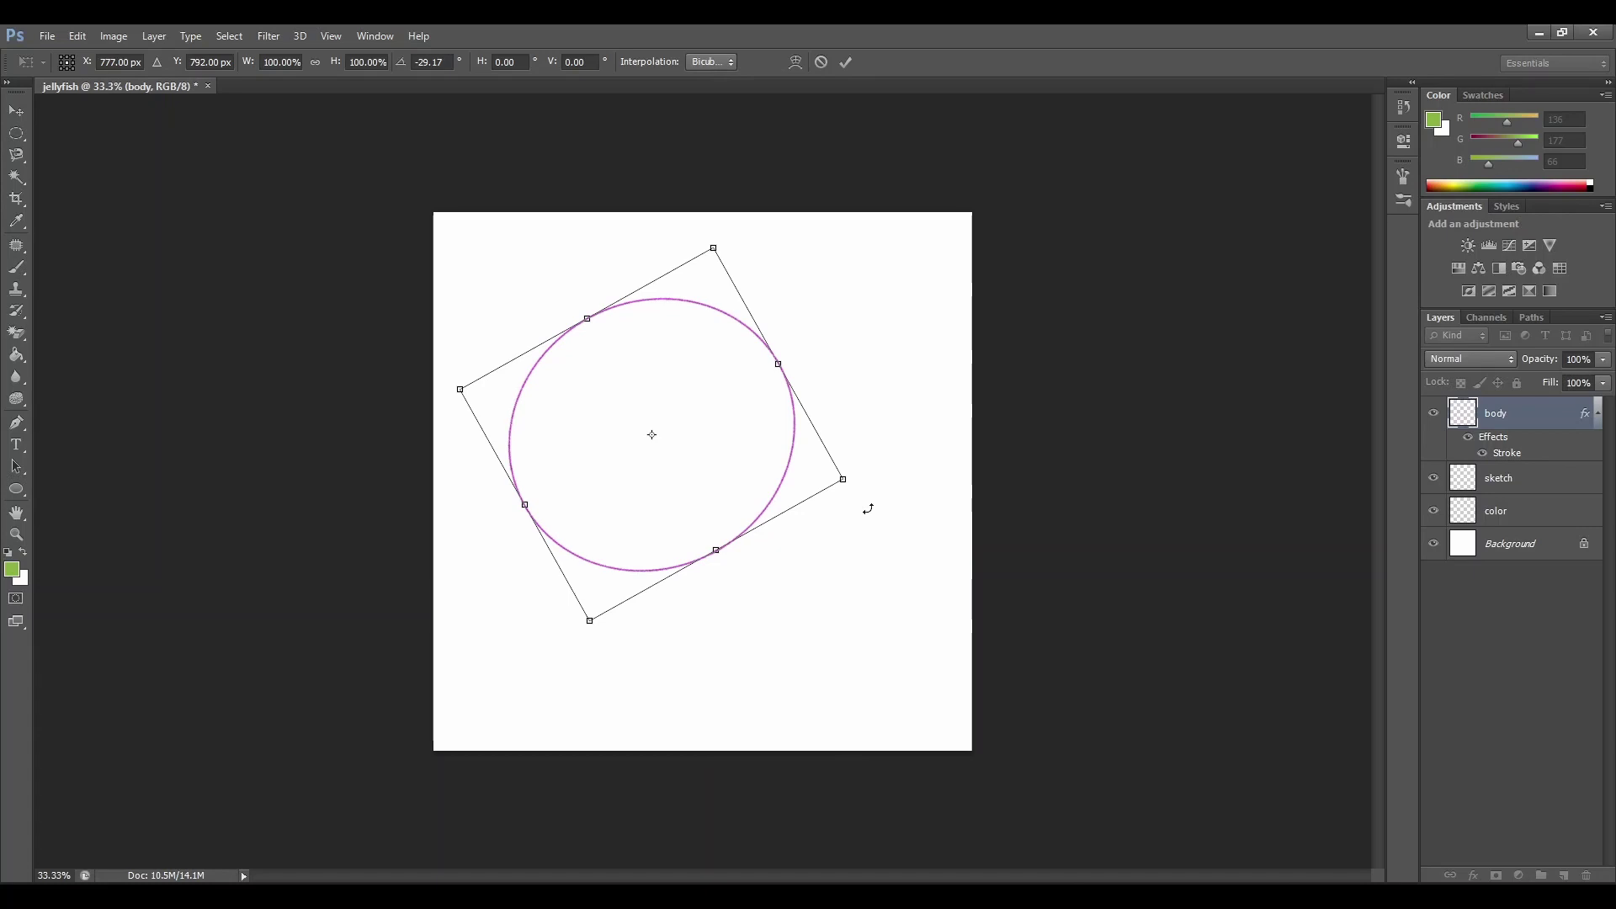
{"action": "left_click_drag", "start_coordinate": [866, 505], "coordinate": [868, 505]}
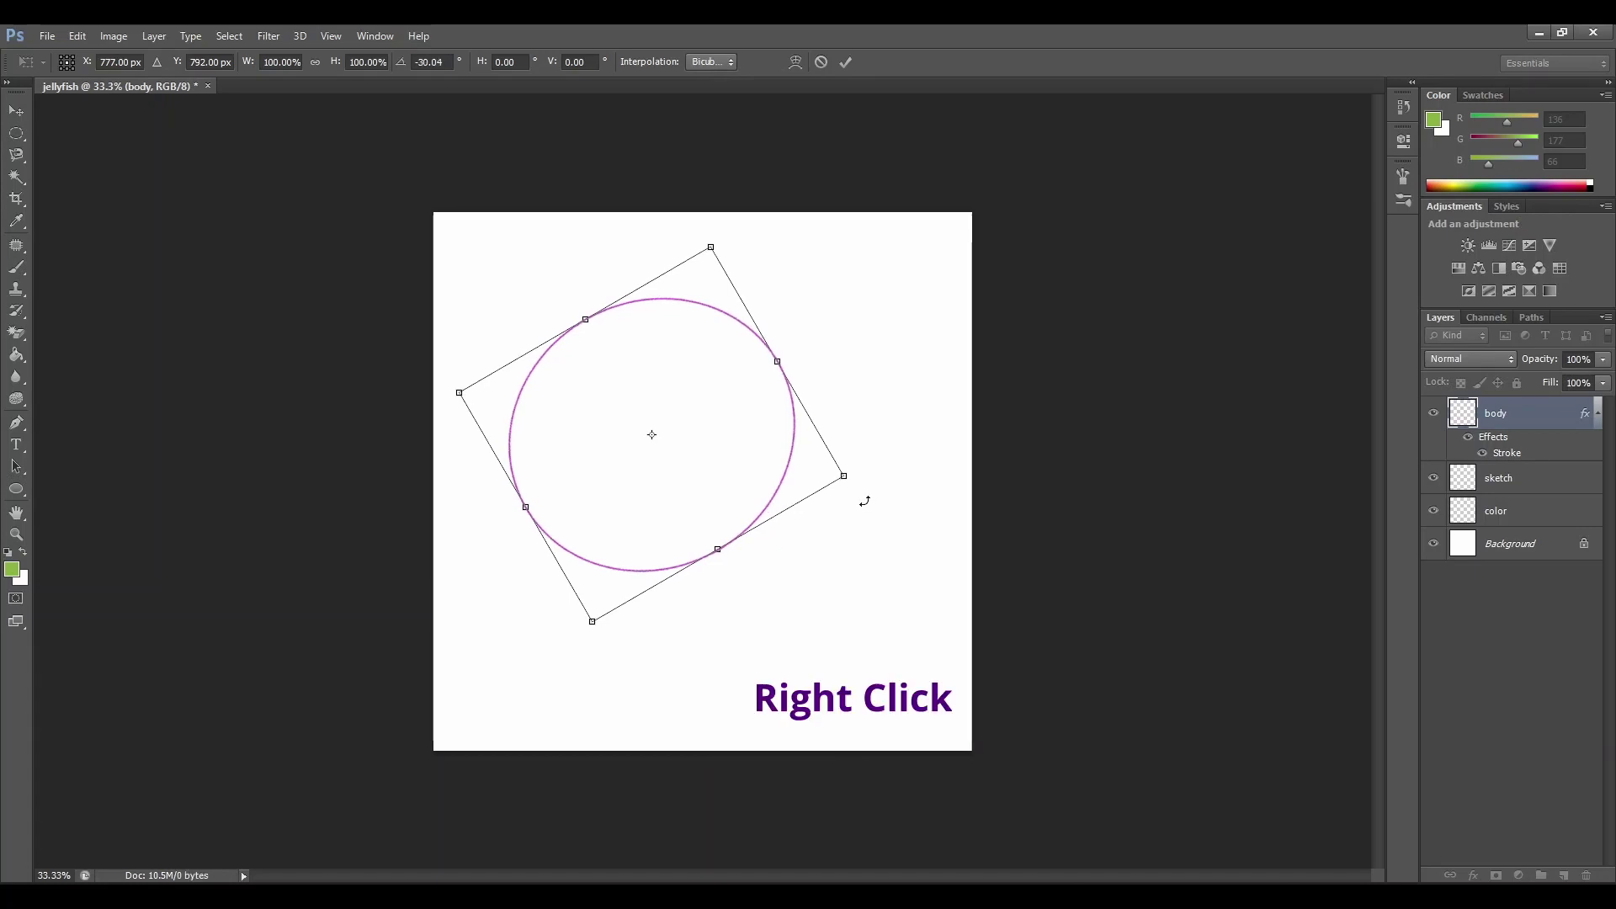
{"action": "right_click", "coordinate": [692, 476]}
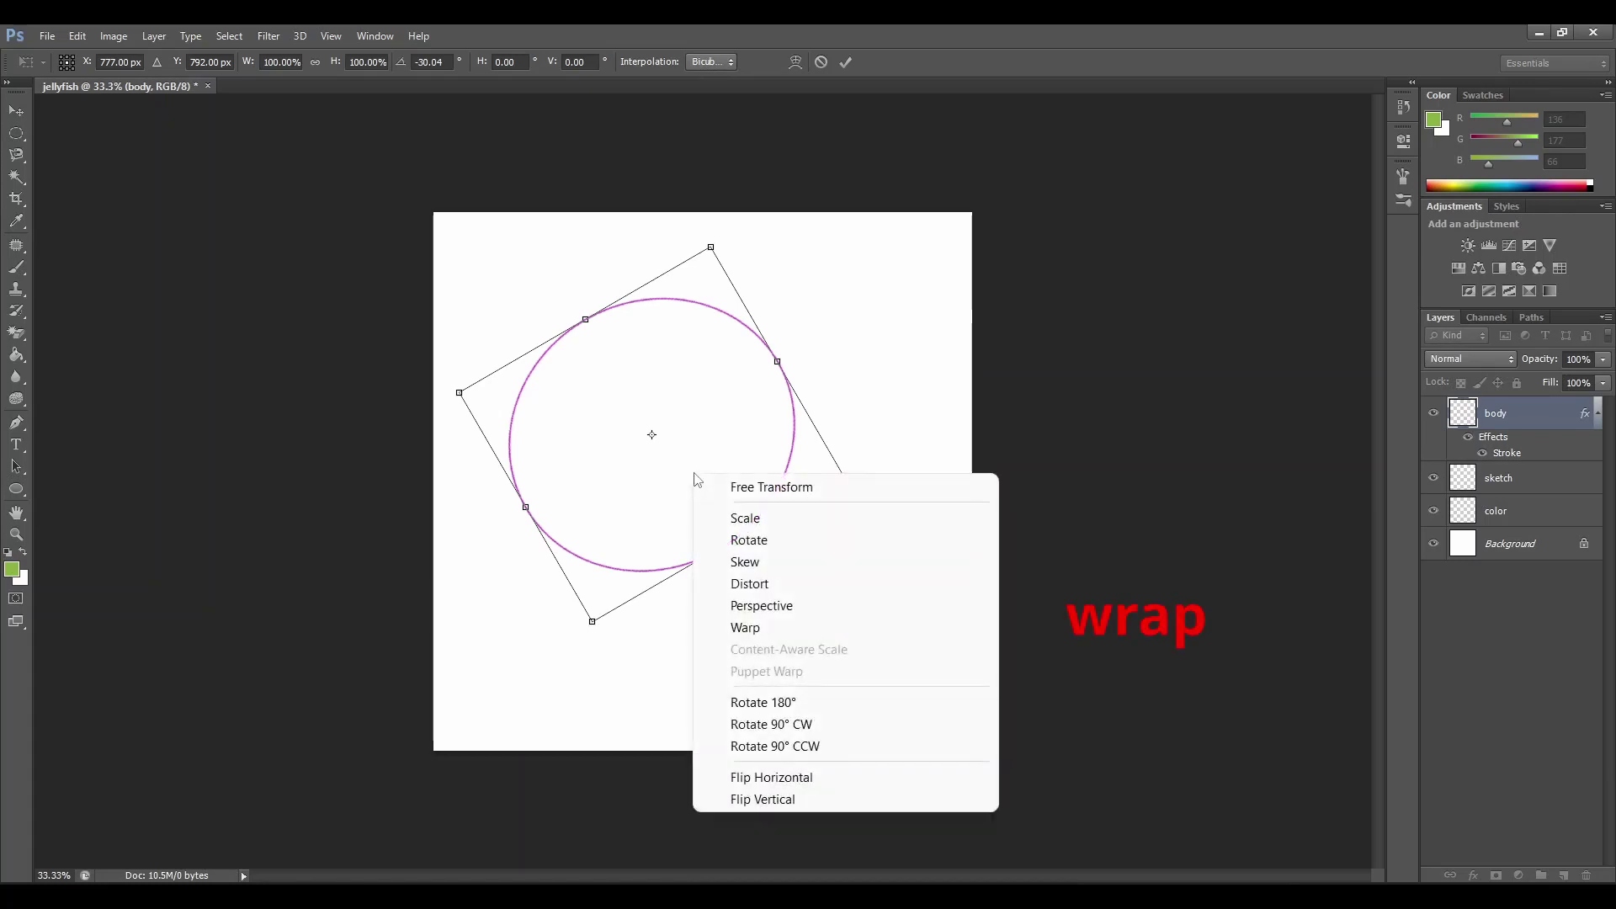
Warp the circle, bulging its left, lower-left and right edges outward
{"action": "left_click", "coordinate": [779, 628]}
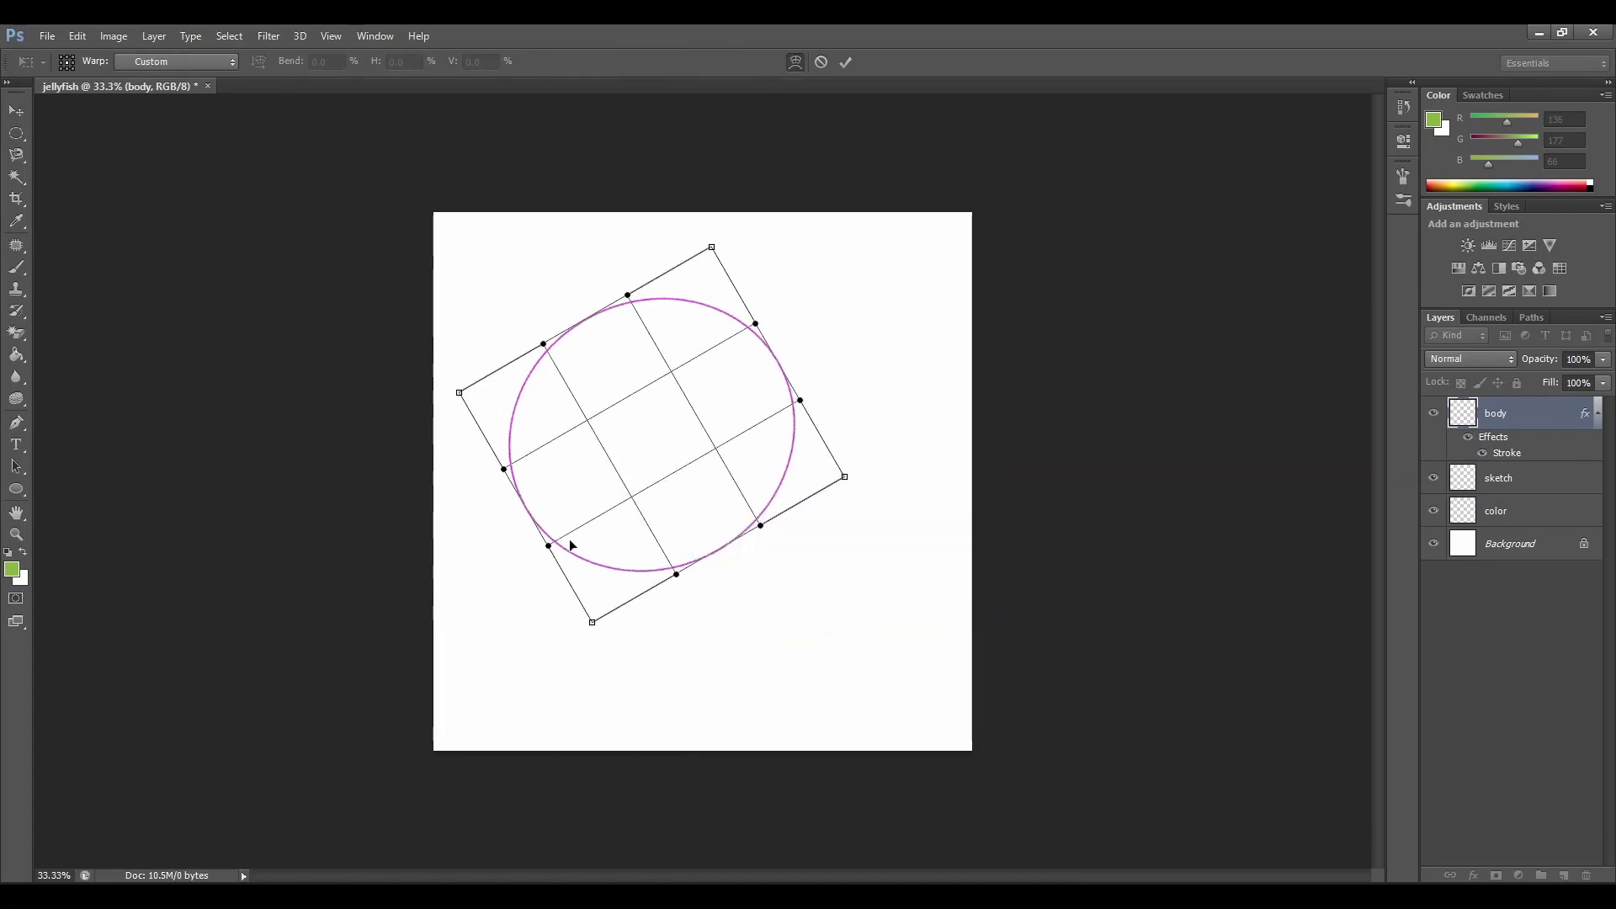
{"action": "left_click_drag", "start_coordinate": [552, 547], "coordinate": [560, 612]}
{"action": "left_click_drag", "start_coordinate": [504, 469], "coordinate": [488, 464]}
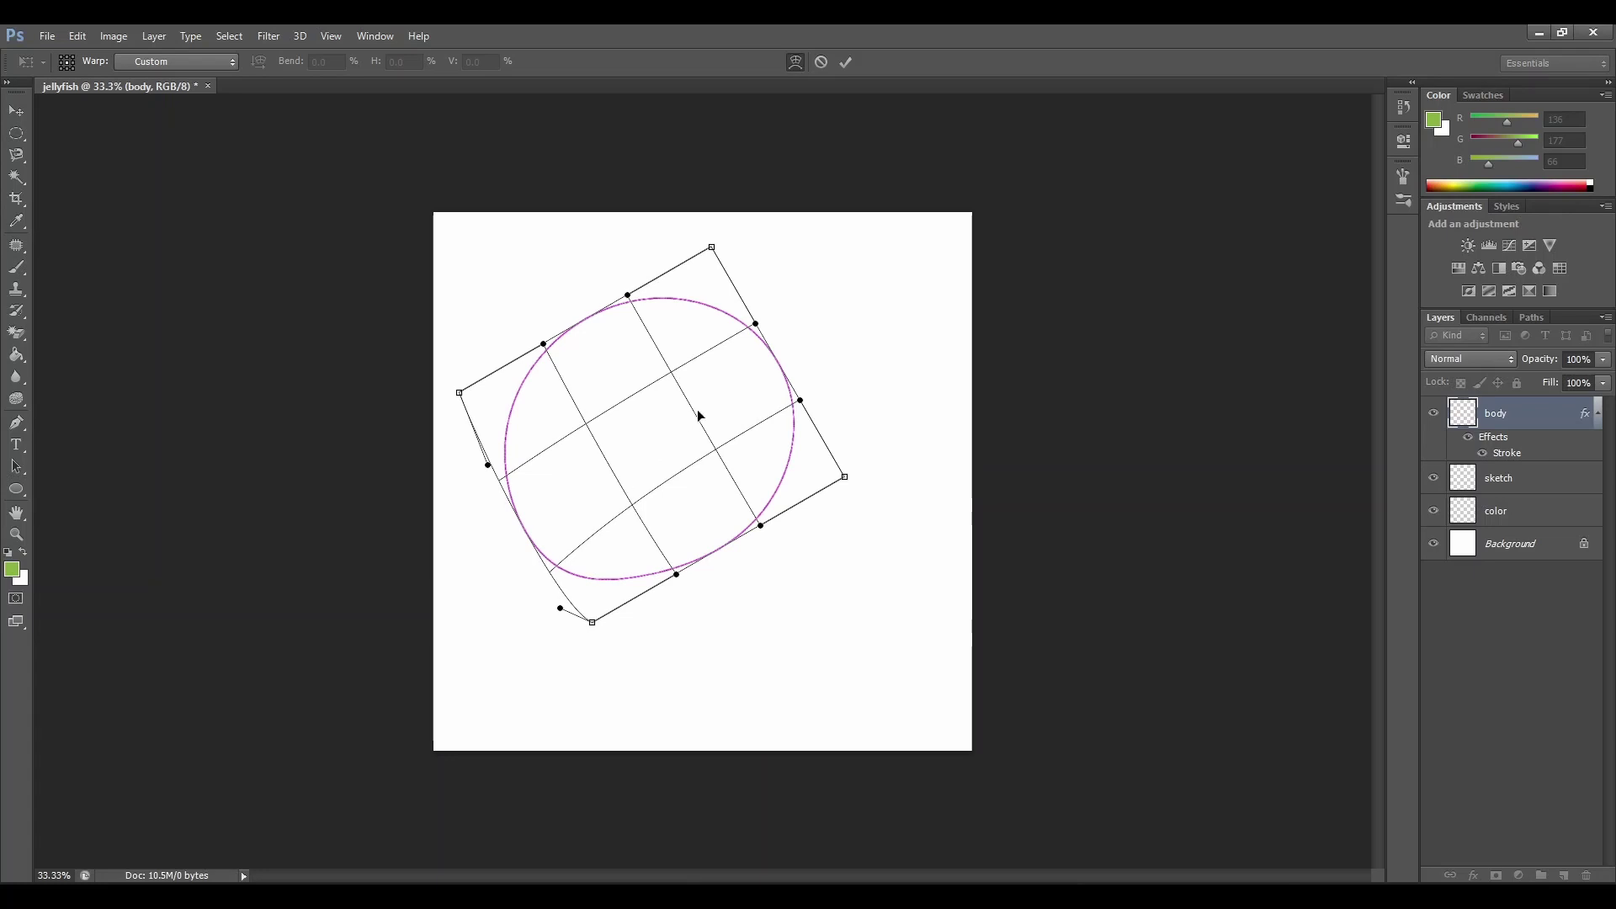
{"action": "left_click_drag", "start_coordinate": [754, 325], "coordinate": [778, 321]}
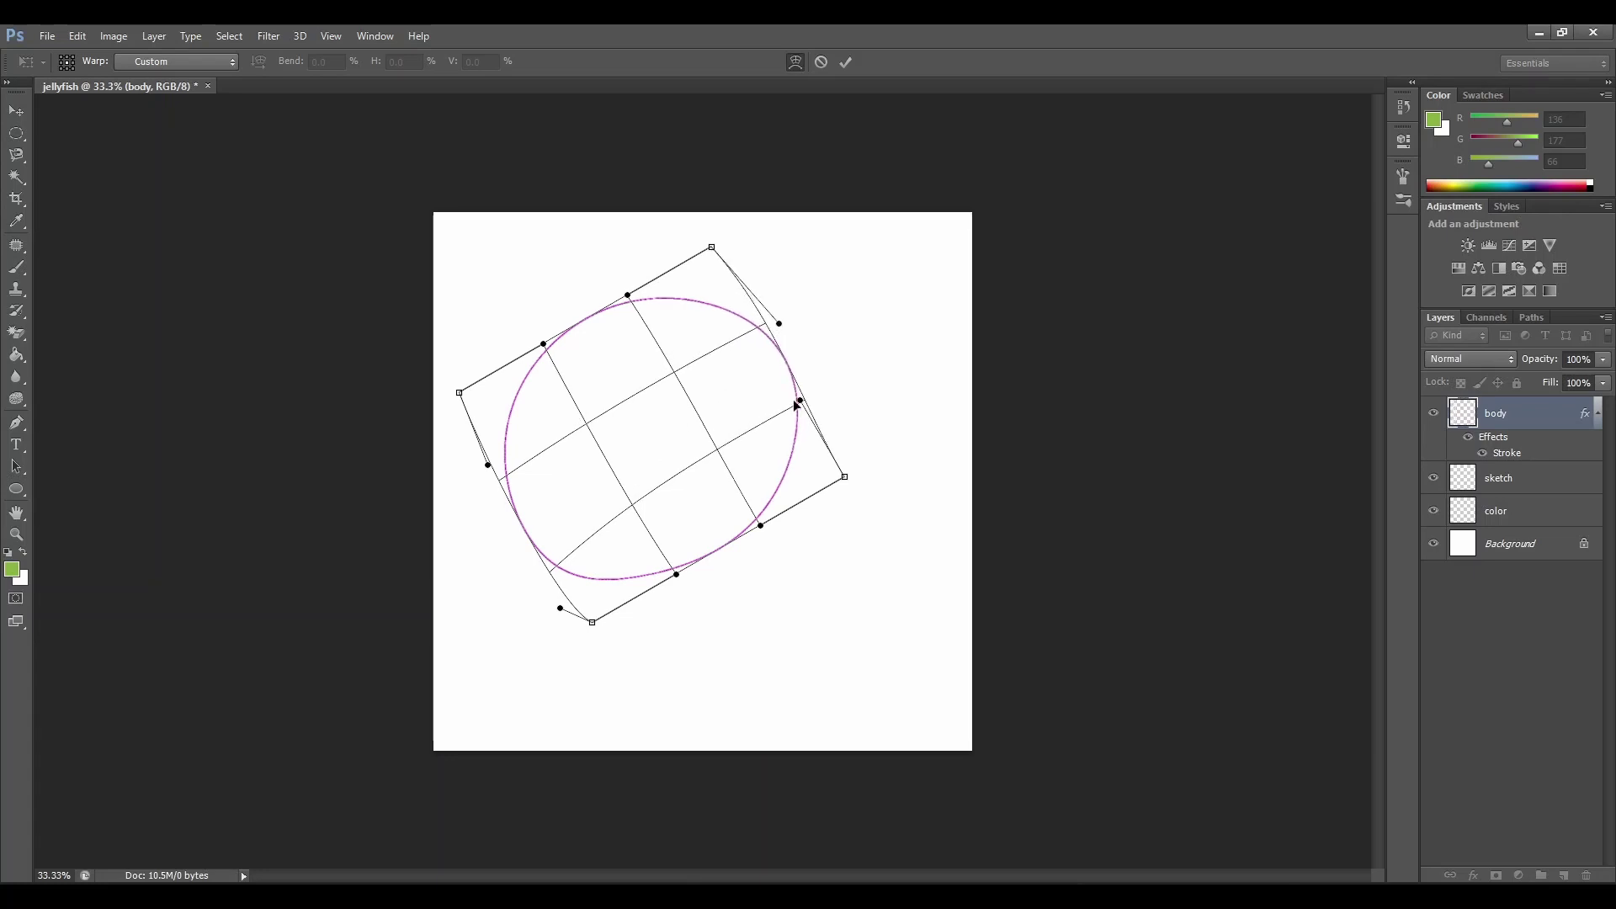
{"action": "left_click_drag", "start_coordinate": [797, 403], "coordinate": [853, 420]}
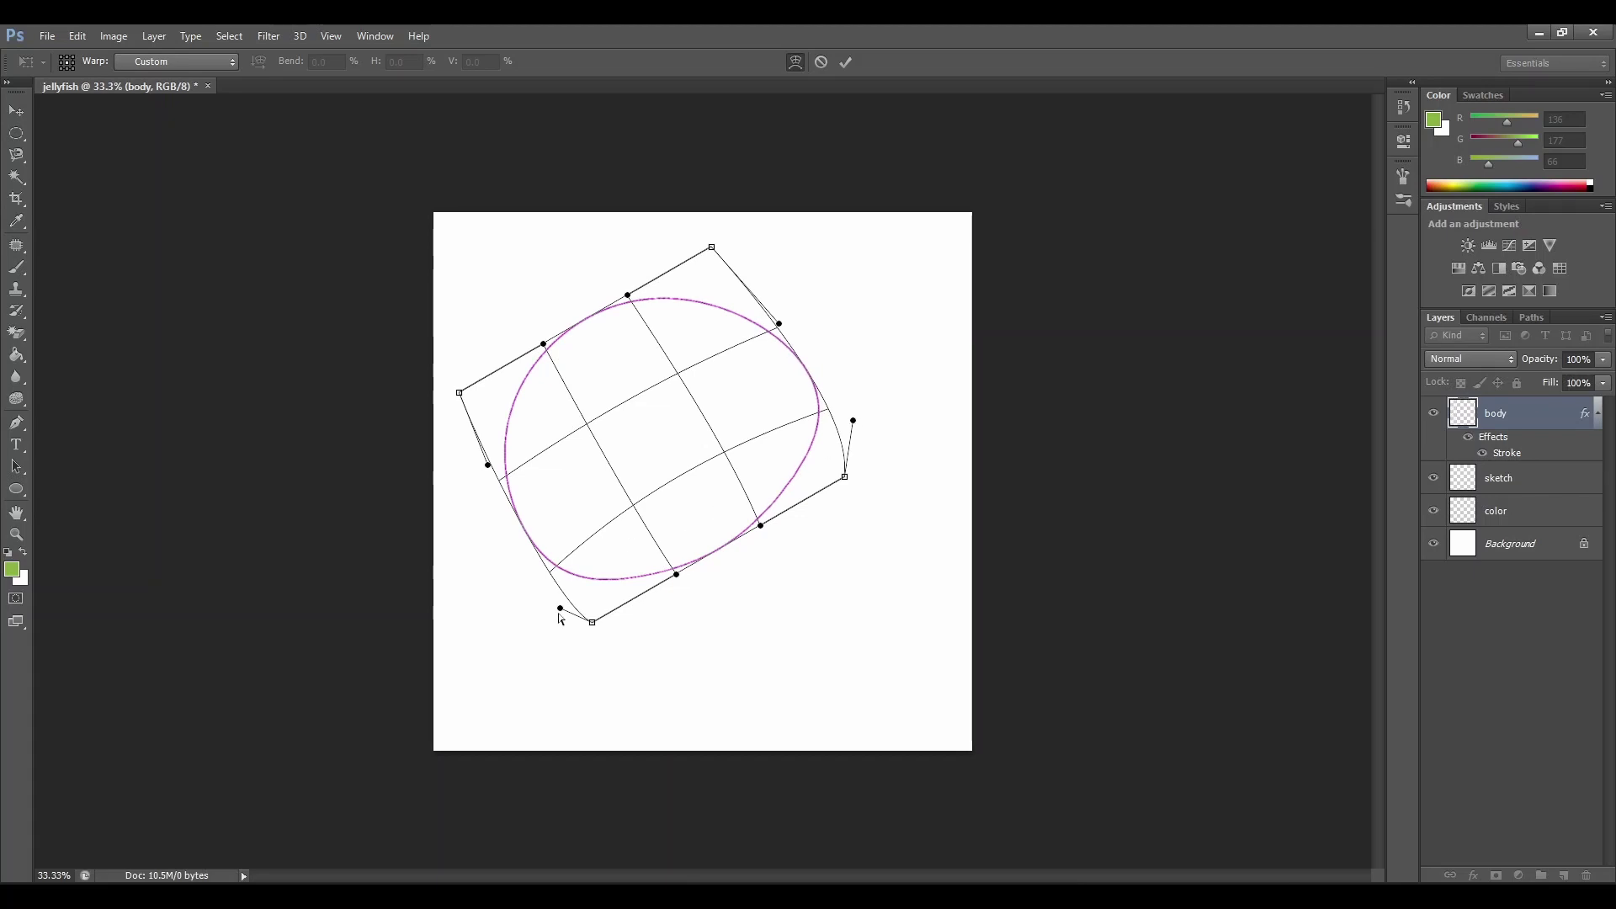
{"action": "left_click_drag", "start_coordinate": [560, 613], "coordinate": [532, 624]}
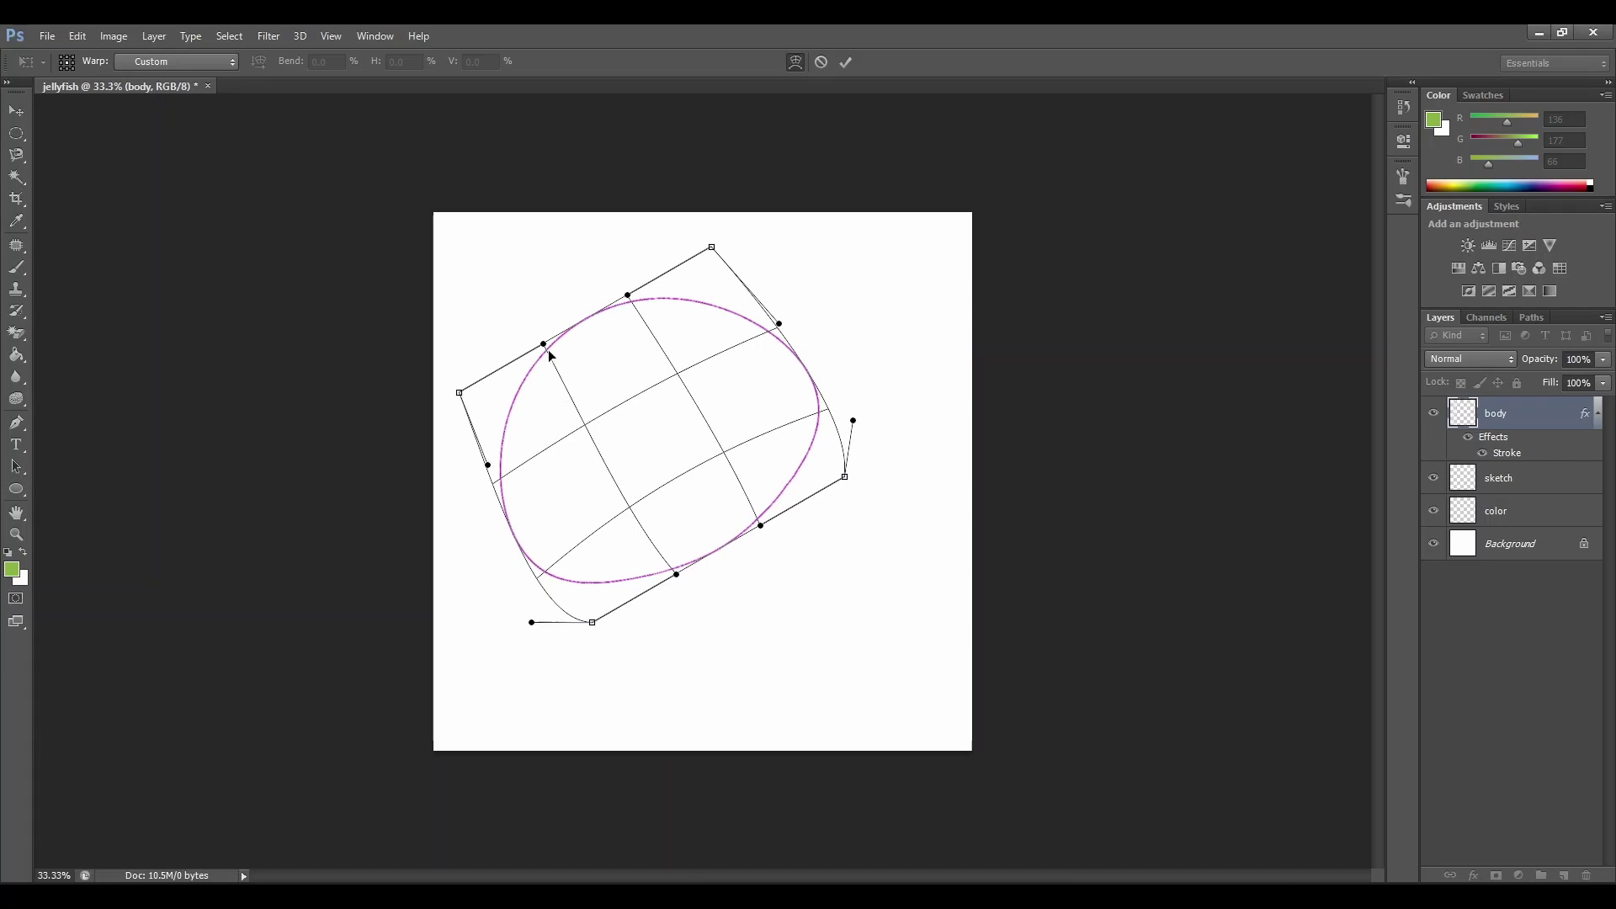
Reshape the upper-left curve and pull the bottom into a sloping lower edge, then commit the warp
{"action": "left_click_drag", "start_coordinate": [549, 355], "coordinate": [560, 369]}
{"action": "left_click_drag", "start_coordinate": [632, 301], "coordinate": [578, 338]}
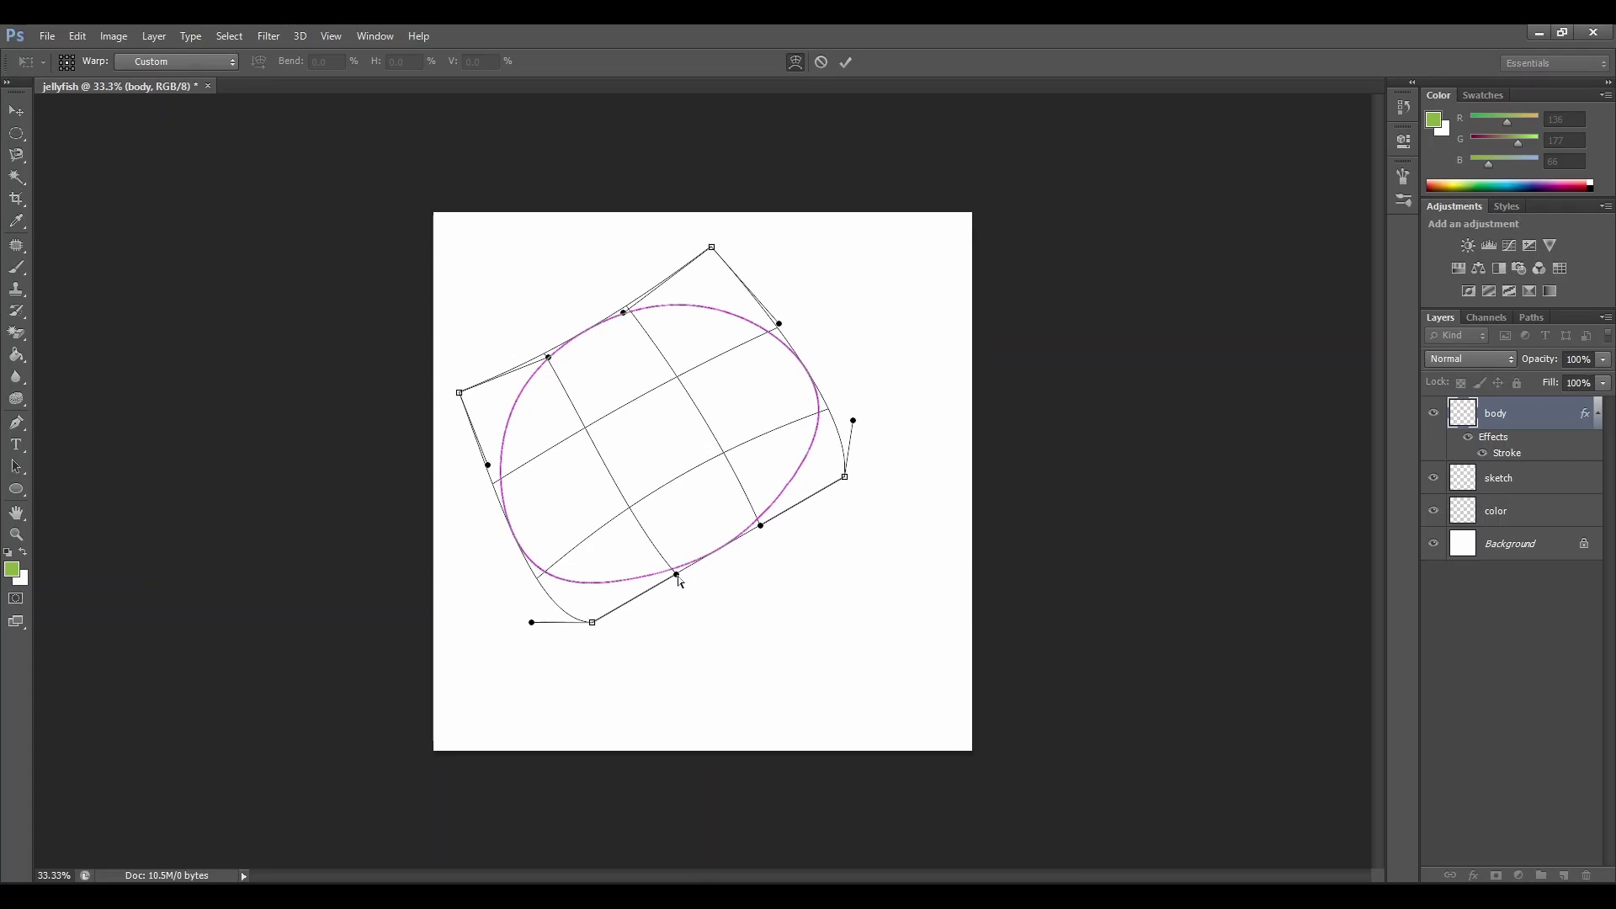
{"action": "left_click_drag", "start_coordinate": [679, 579], "coordinate": [655, 527]}
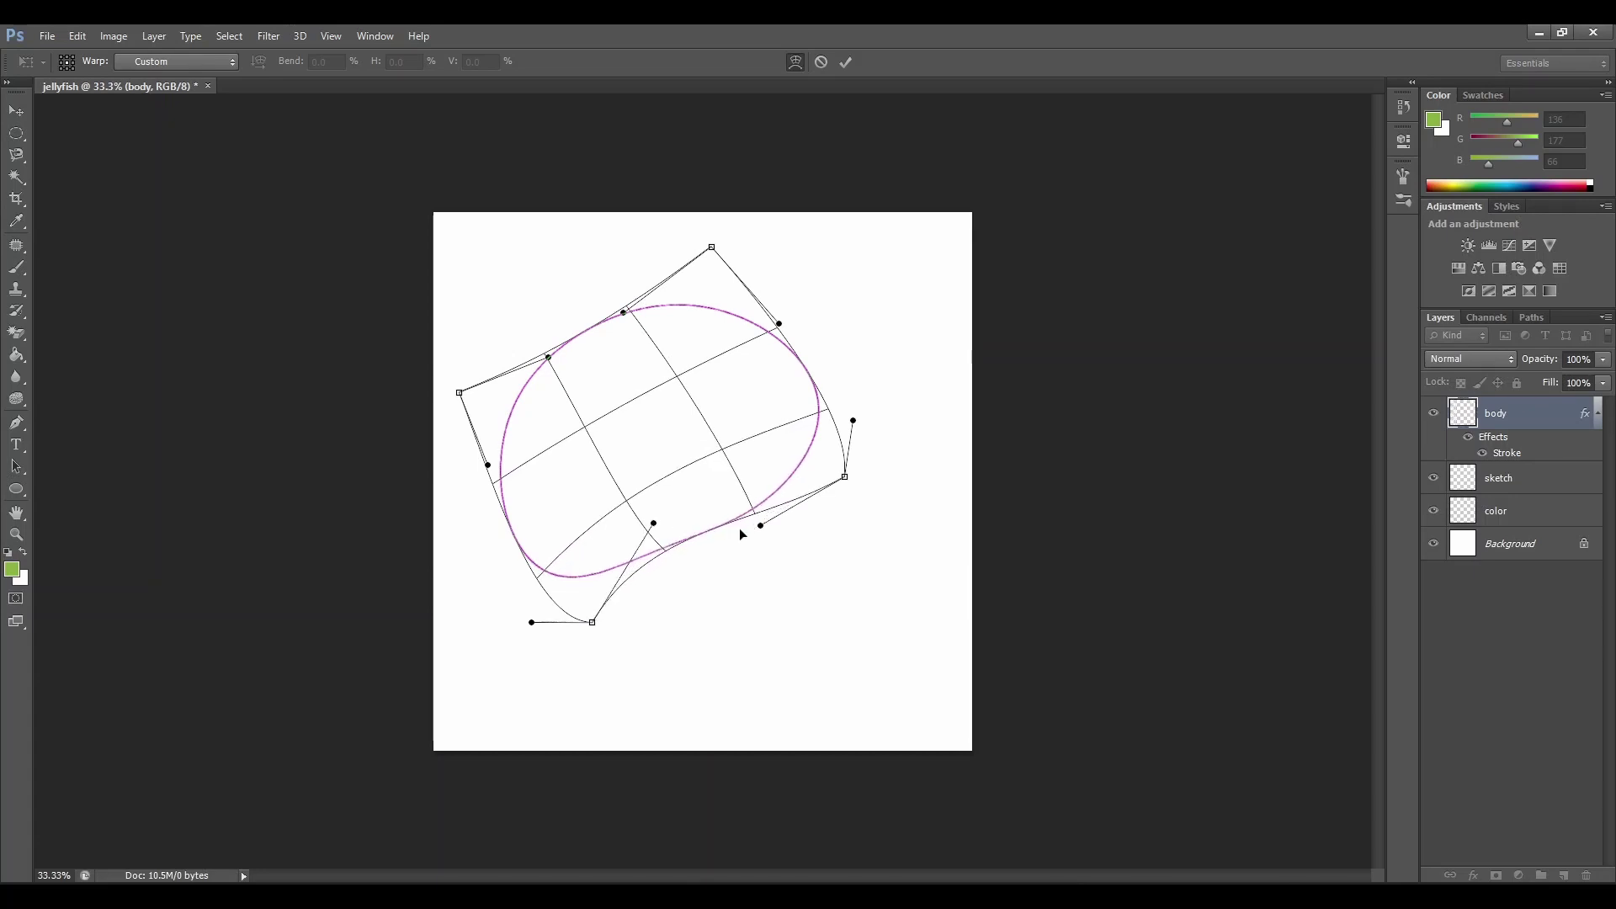
{"action": "left_click_drag", "start_coordinate": [760, 526], "coordinate": [737, 492]}
{"action": "key", "text": "Return"}
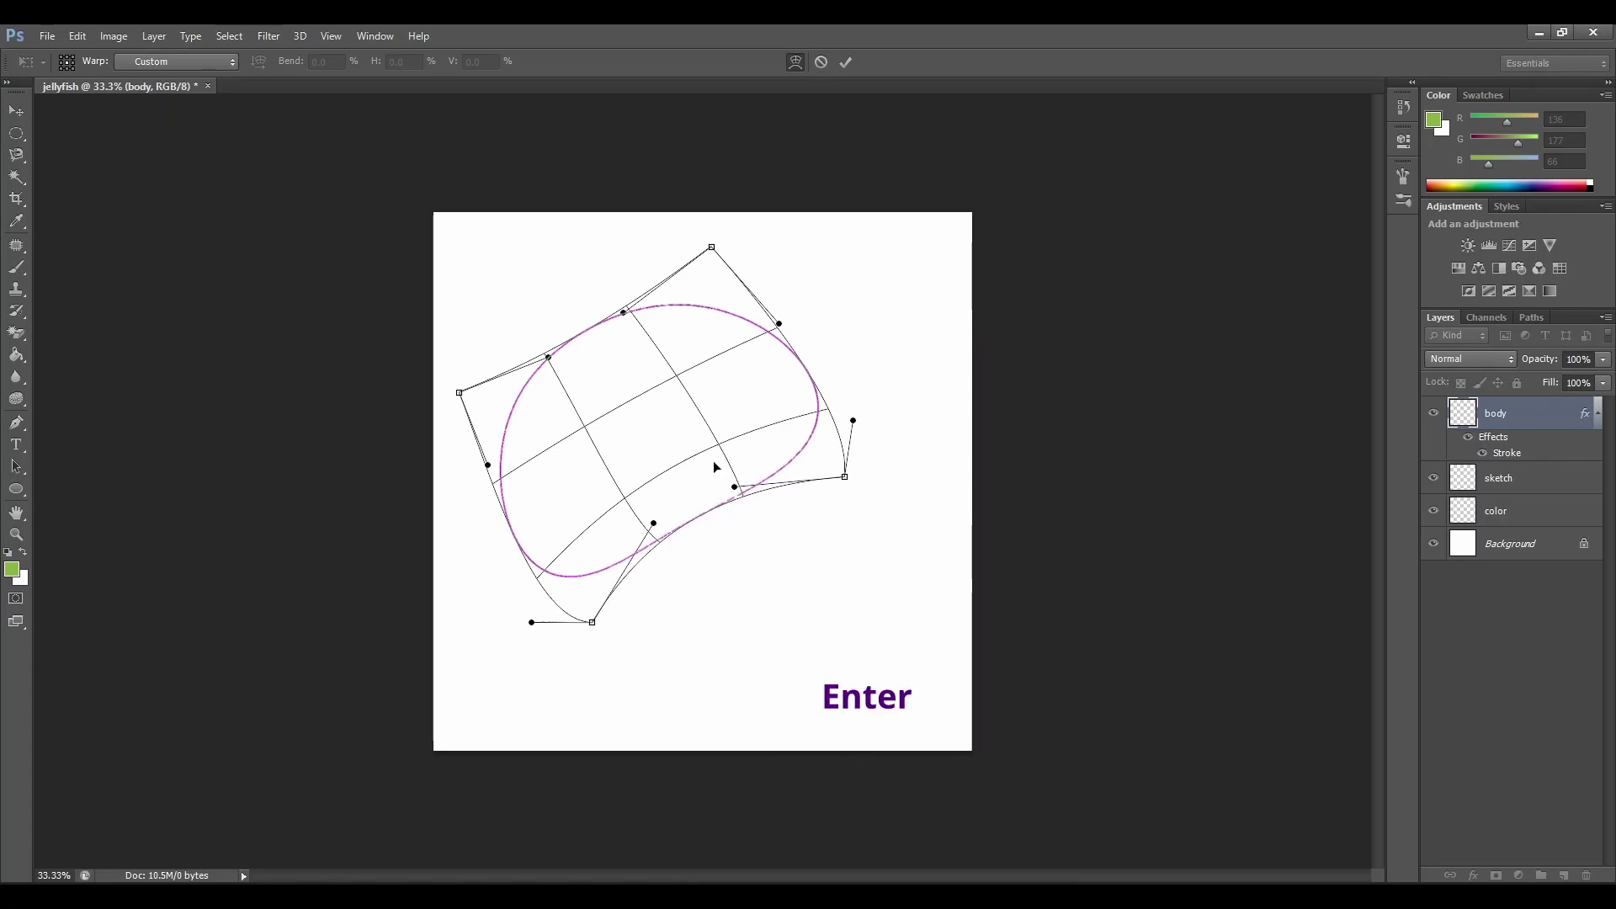
{"action": "key", "text": "ctrl+t"}
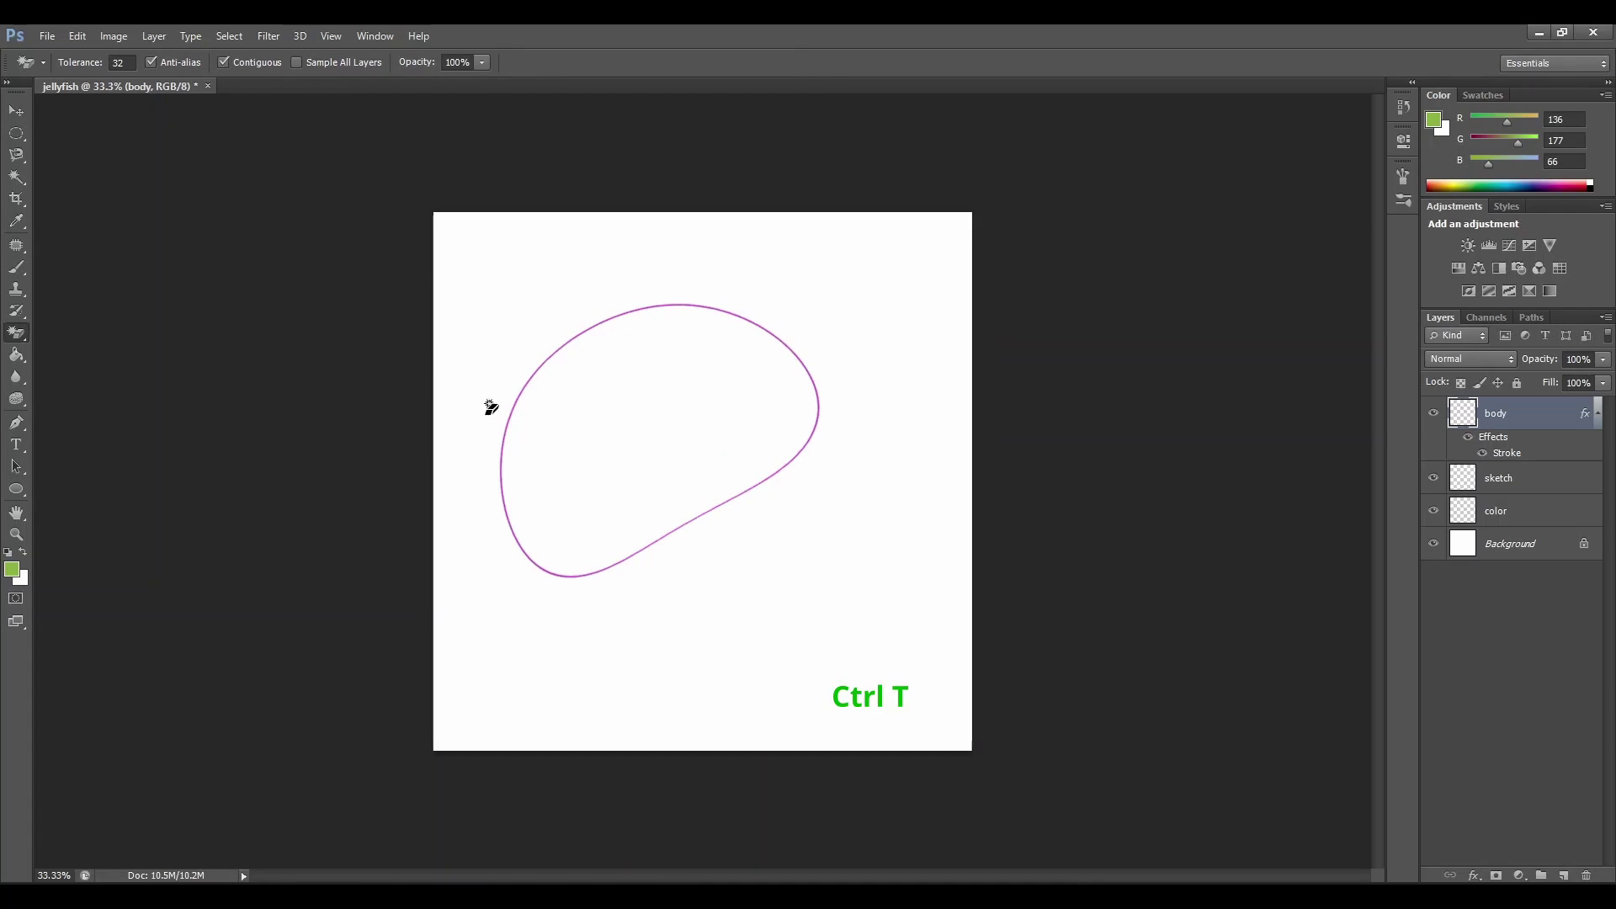
Move the body shape up about 46 px and select the sketch layer
{"action": "left_click_drag", "start_coordinate": [665, 478], "coordinate": [669, 438]}
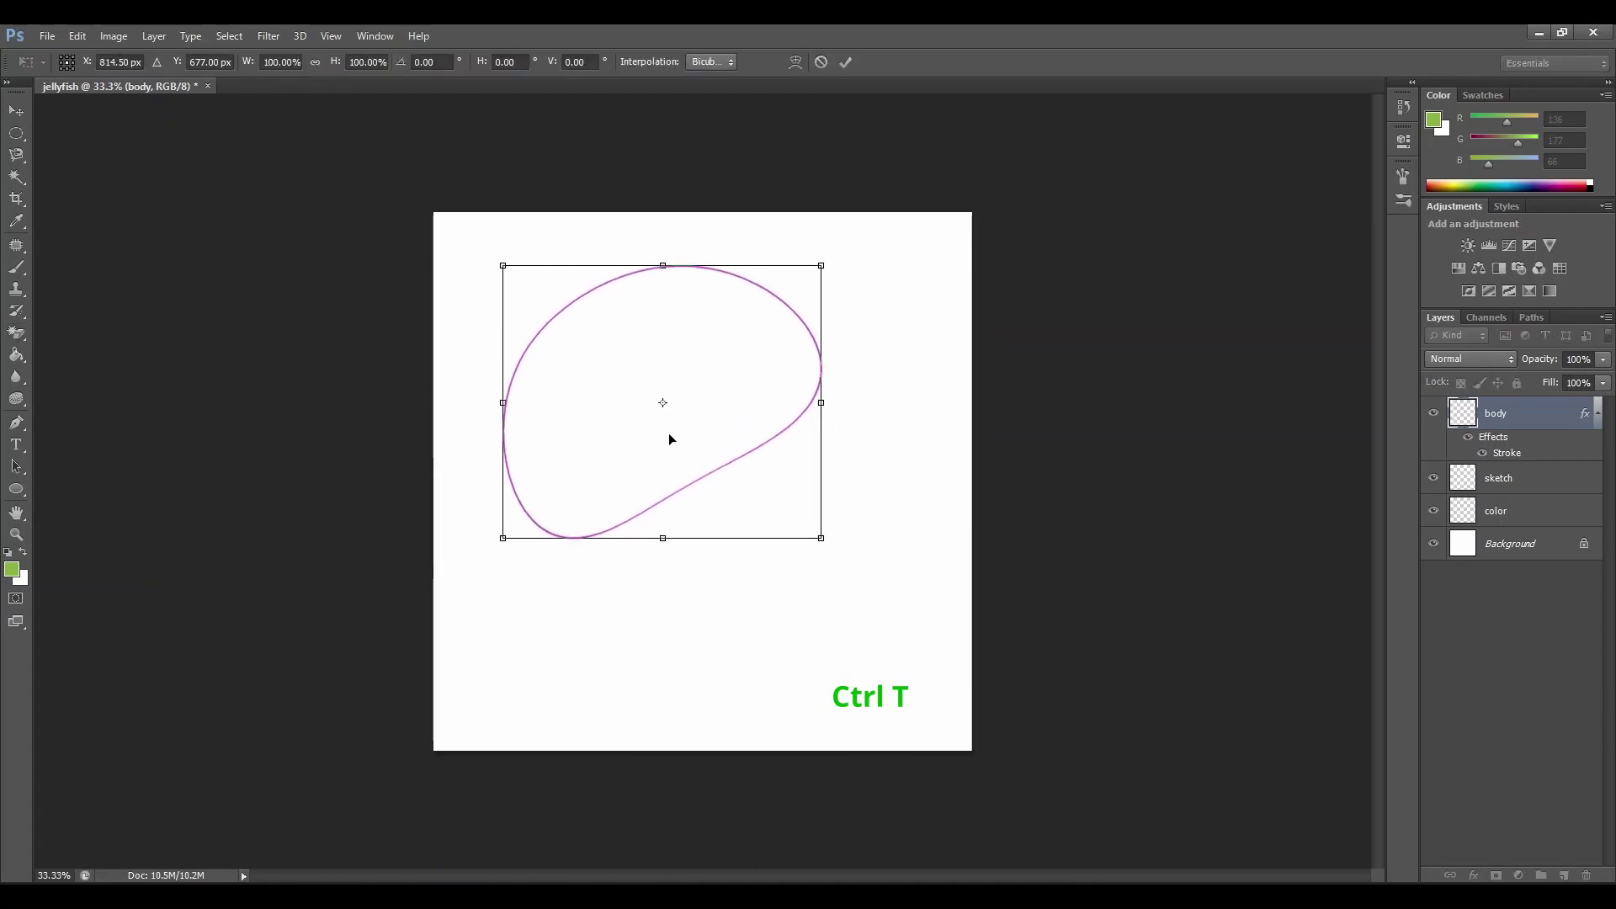
{"action": "key", "text": "Return"}
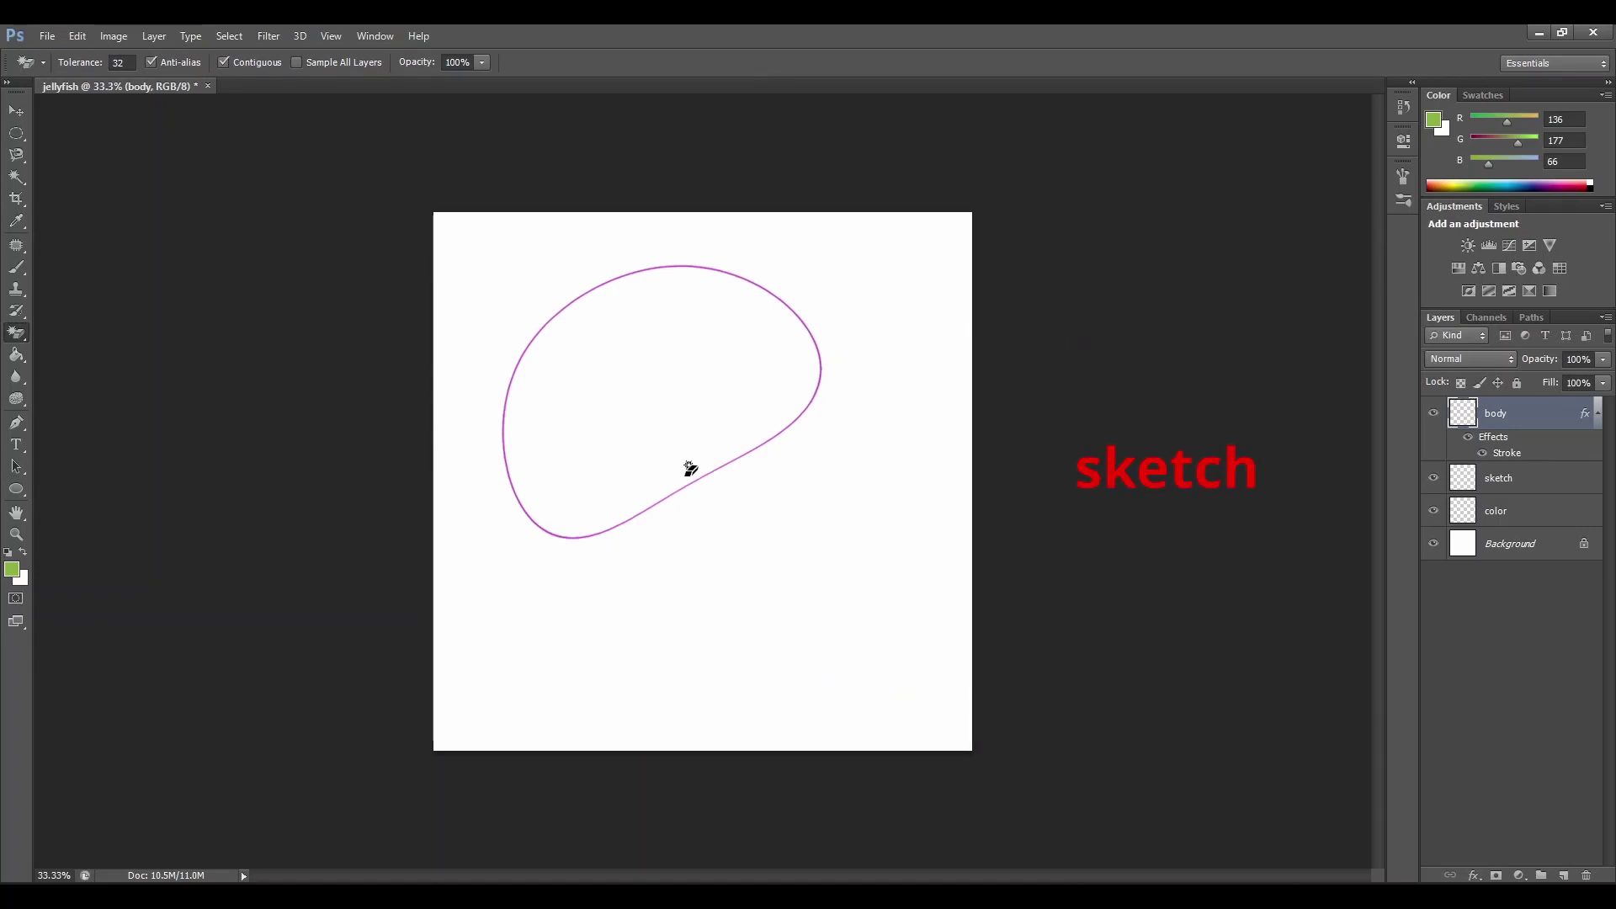
{"action": "left_click", "coordinate": [1511, 478]}
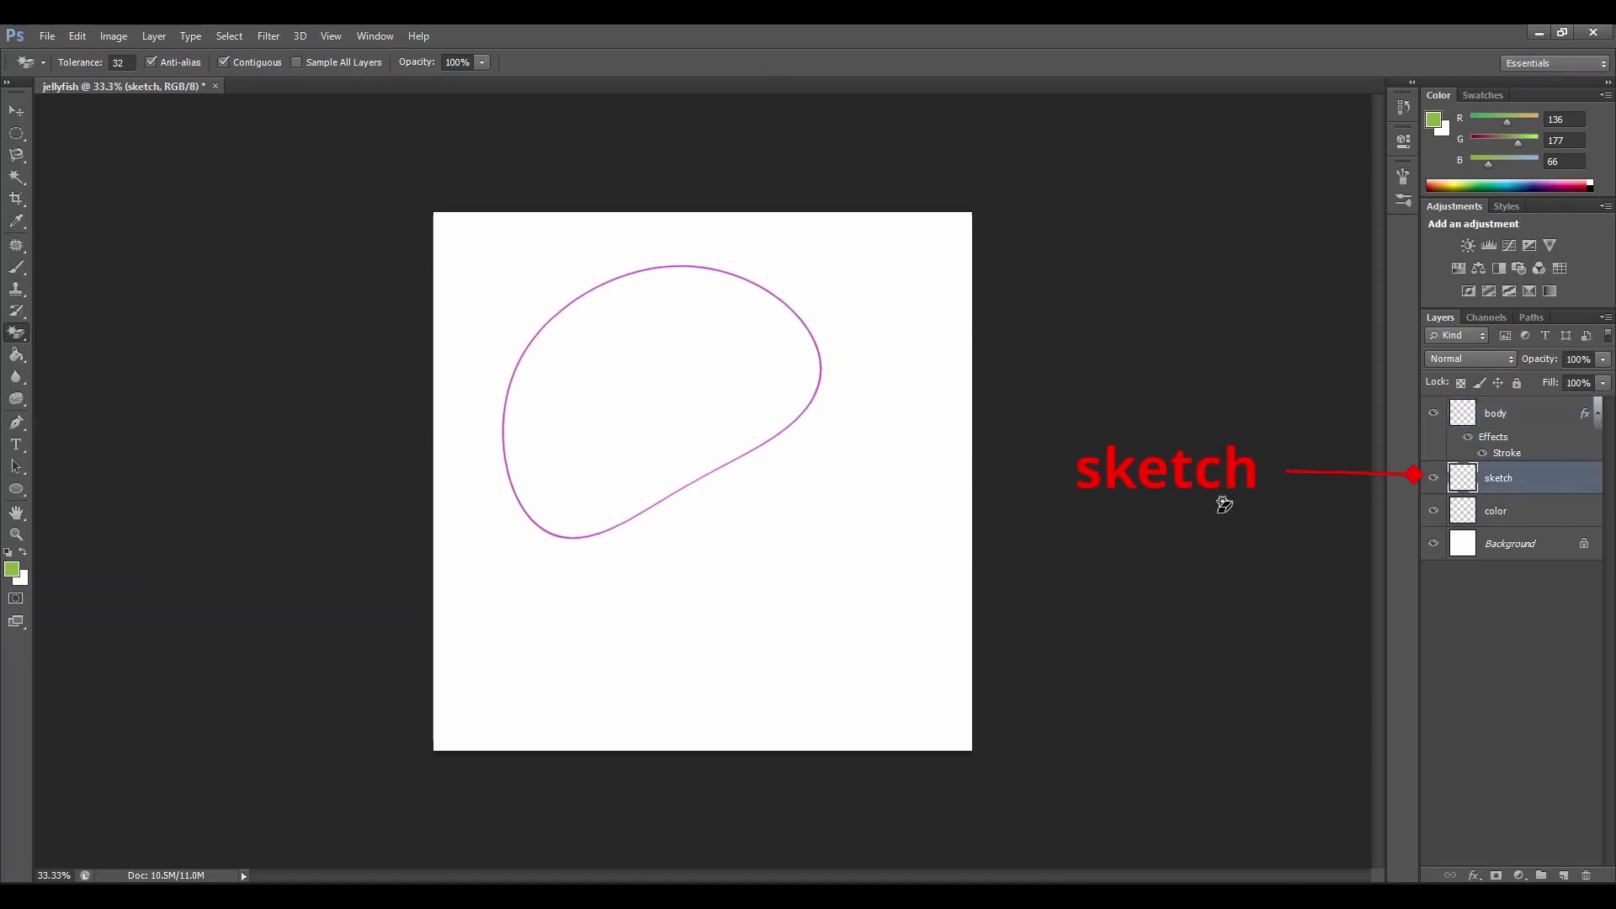
Set the Brush to a 7 px hard round tip at 100% opacity
{"action": "left_click", "coordinate": [16, 268]}
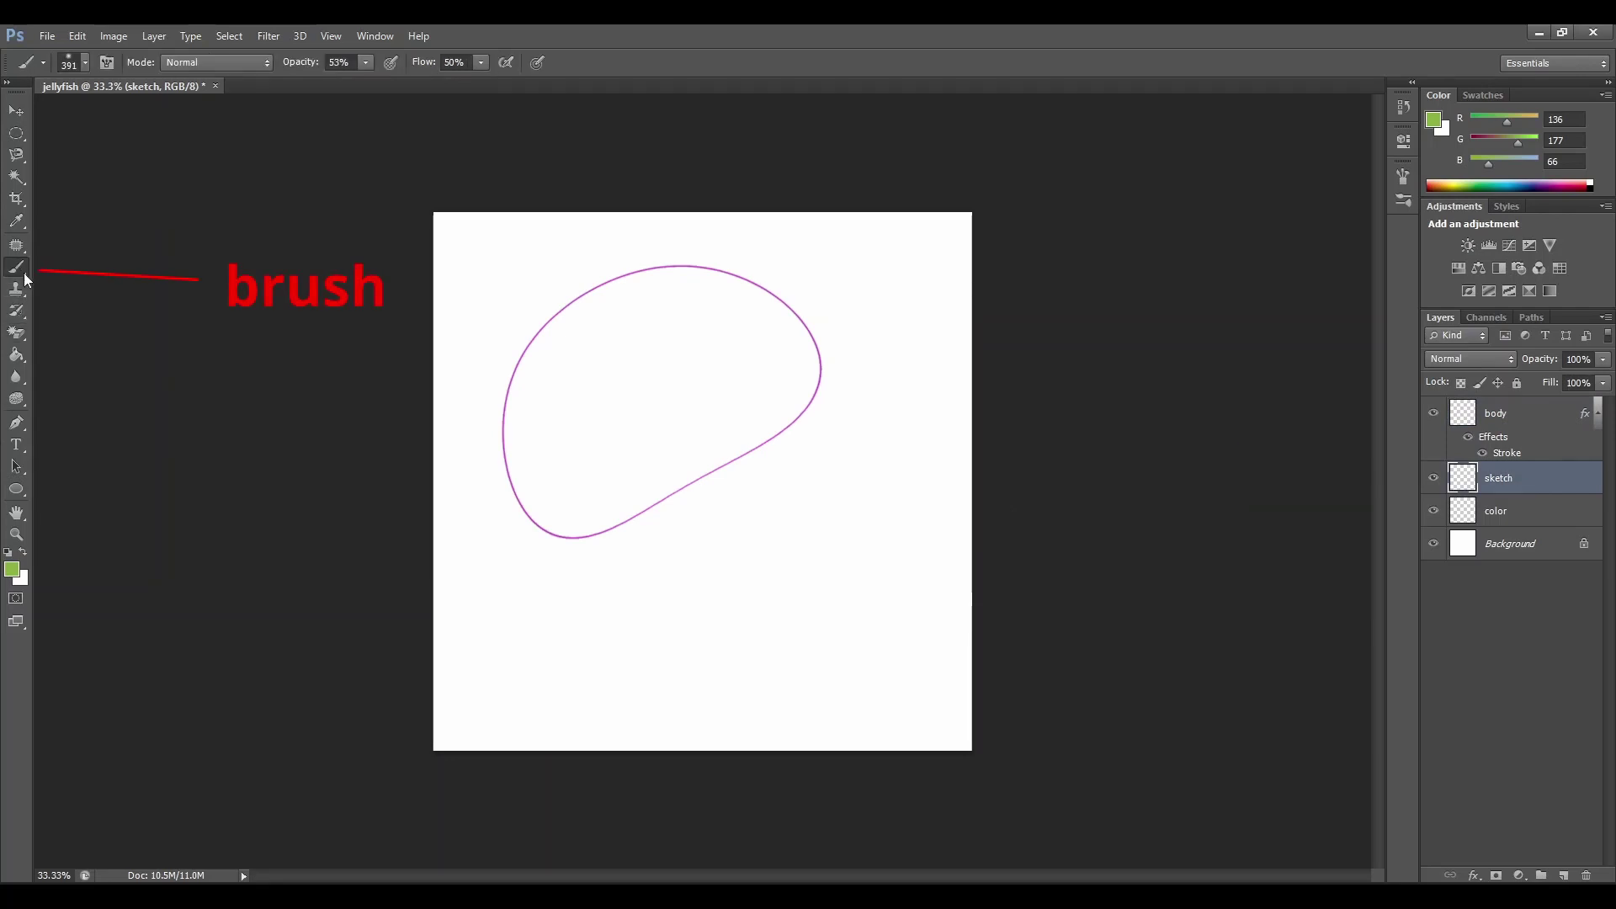
{"action": "left_click", "coordinate": [67, 266]}
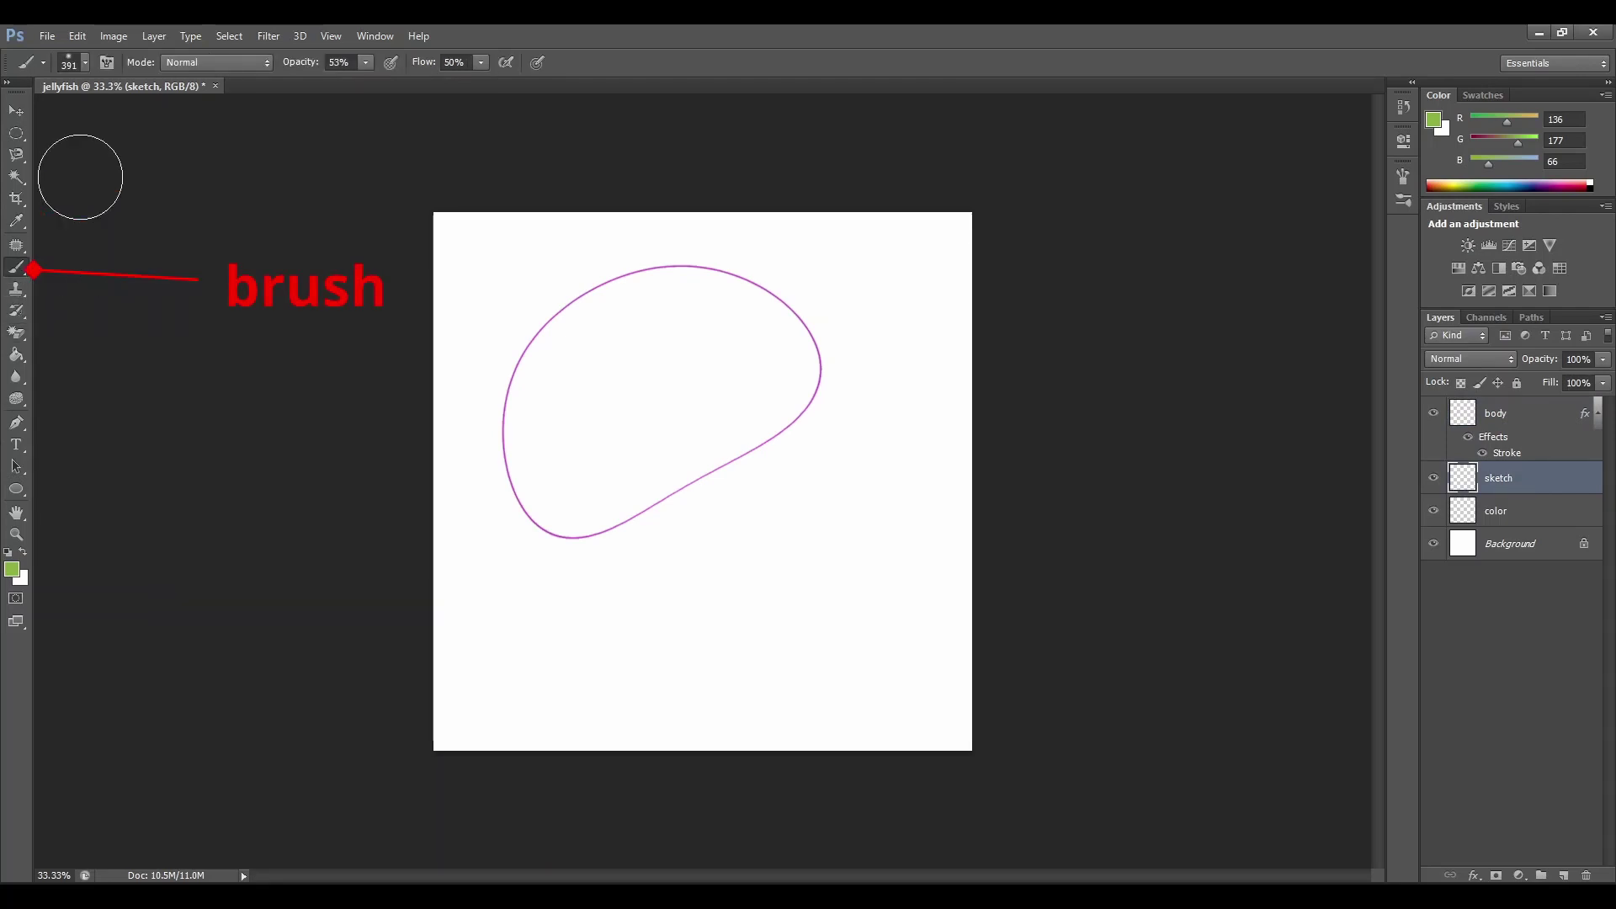
{"action": "left_click", "coordinate": [85, 63]}
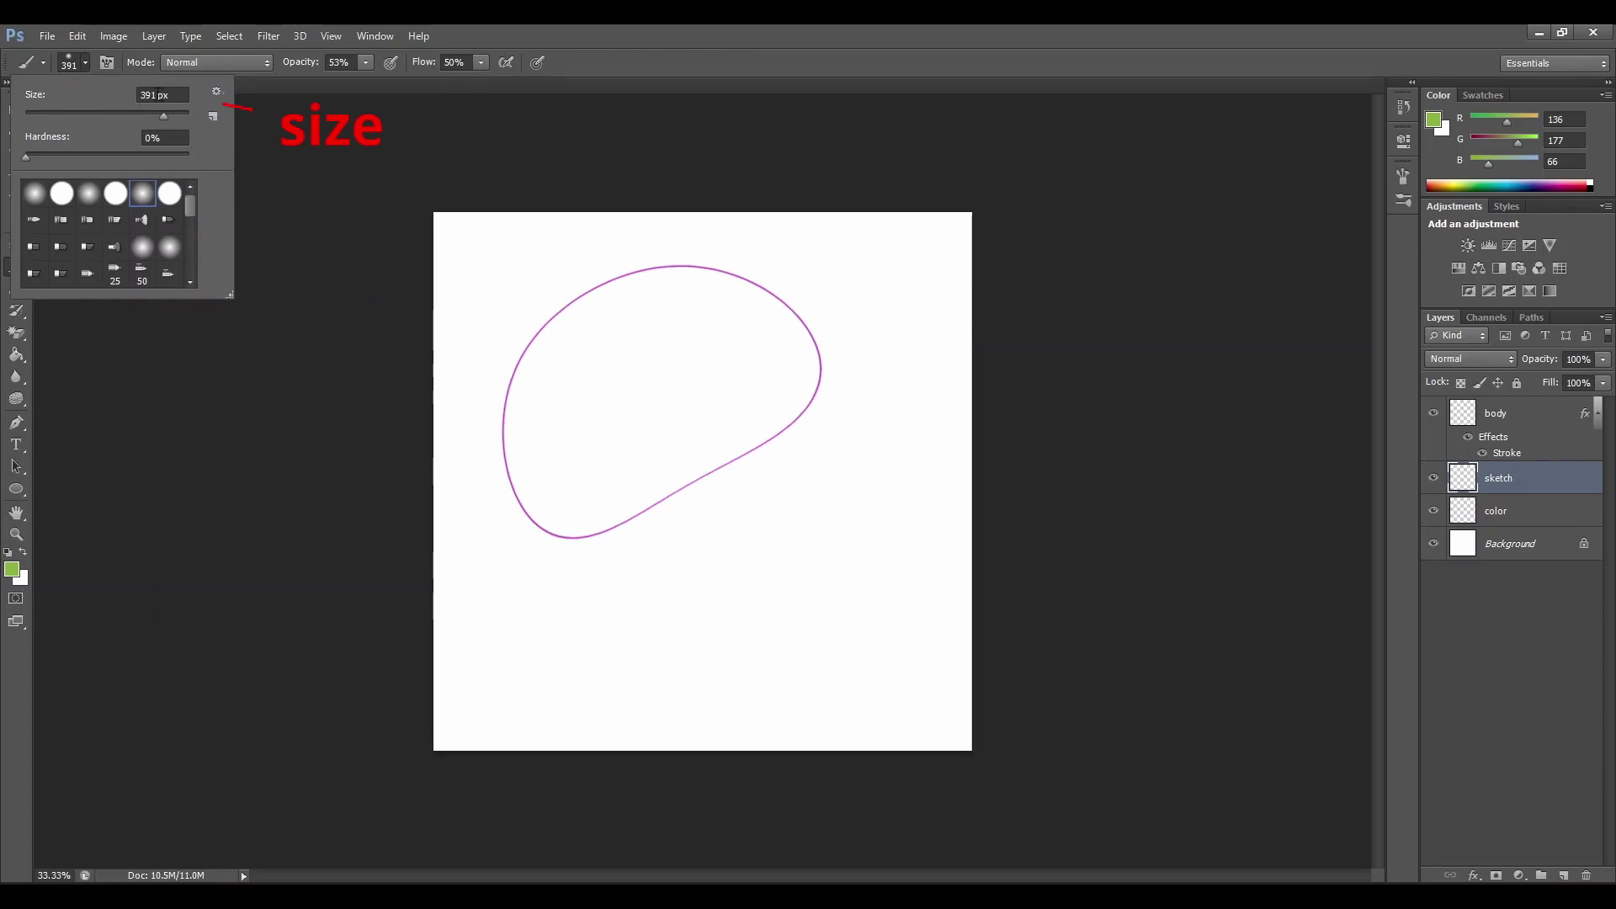
{"action": "double_click", "coordinate": [148, 94]}
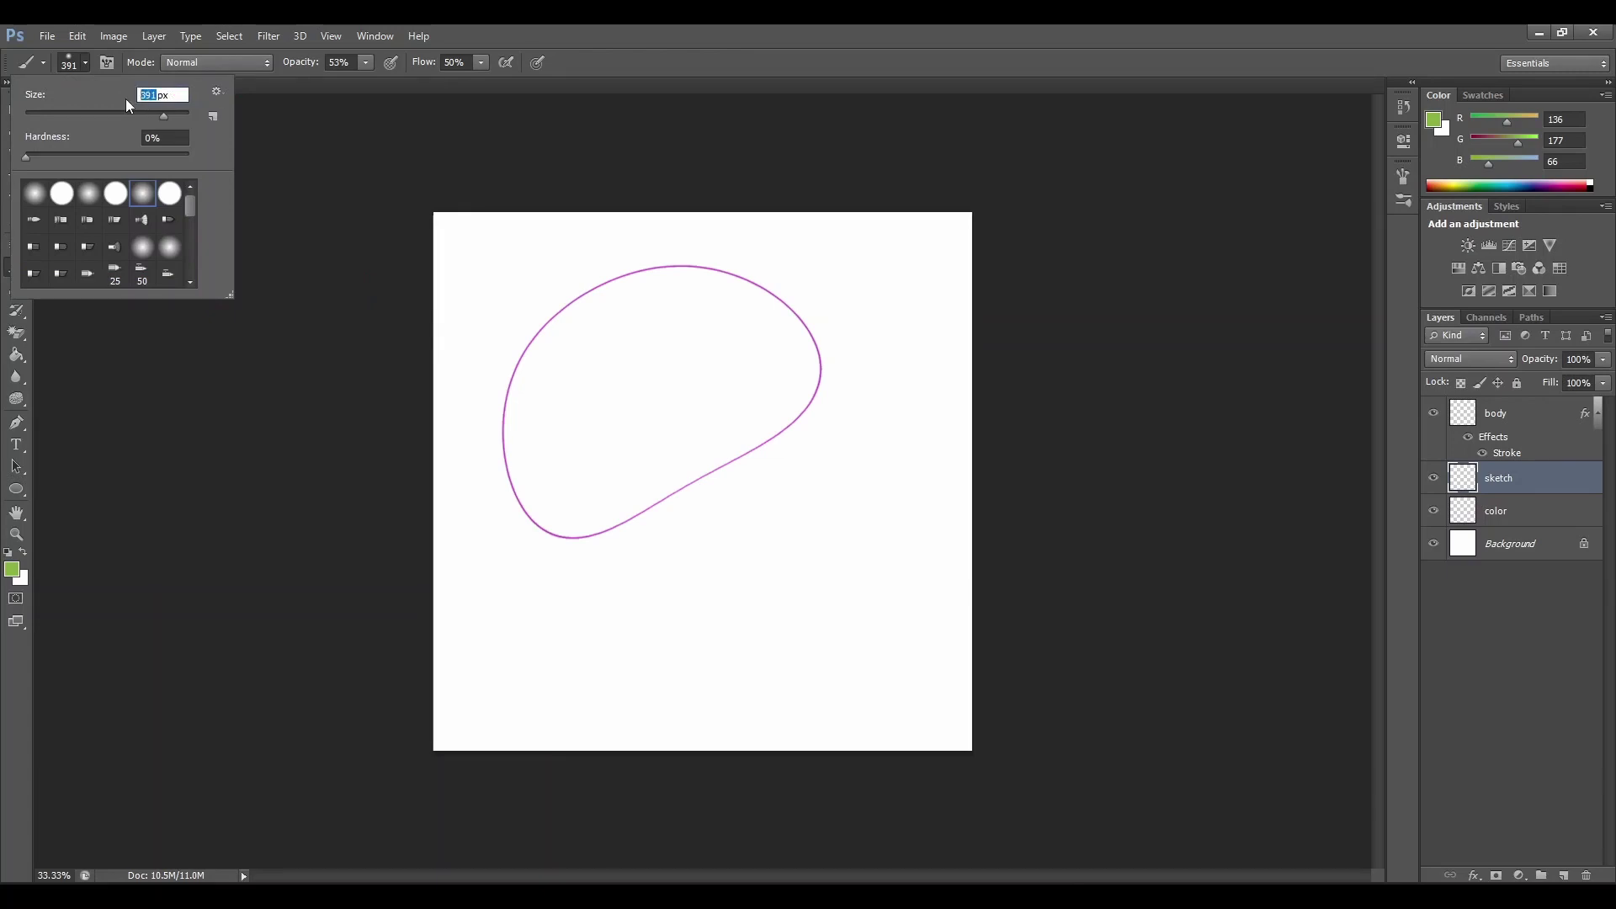
{"action": "type", "text": "7"}
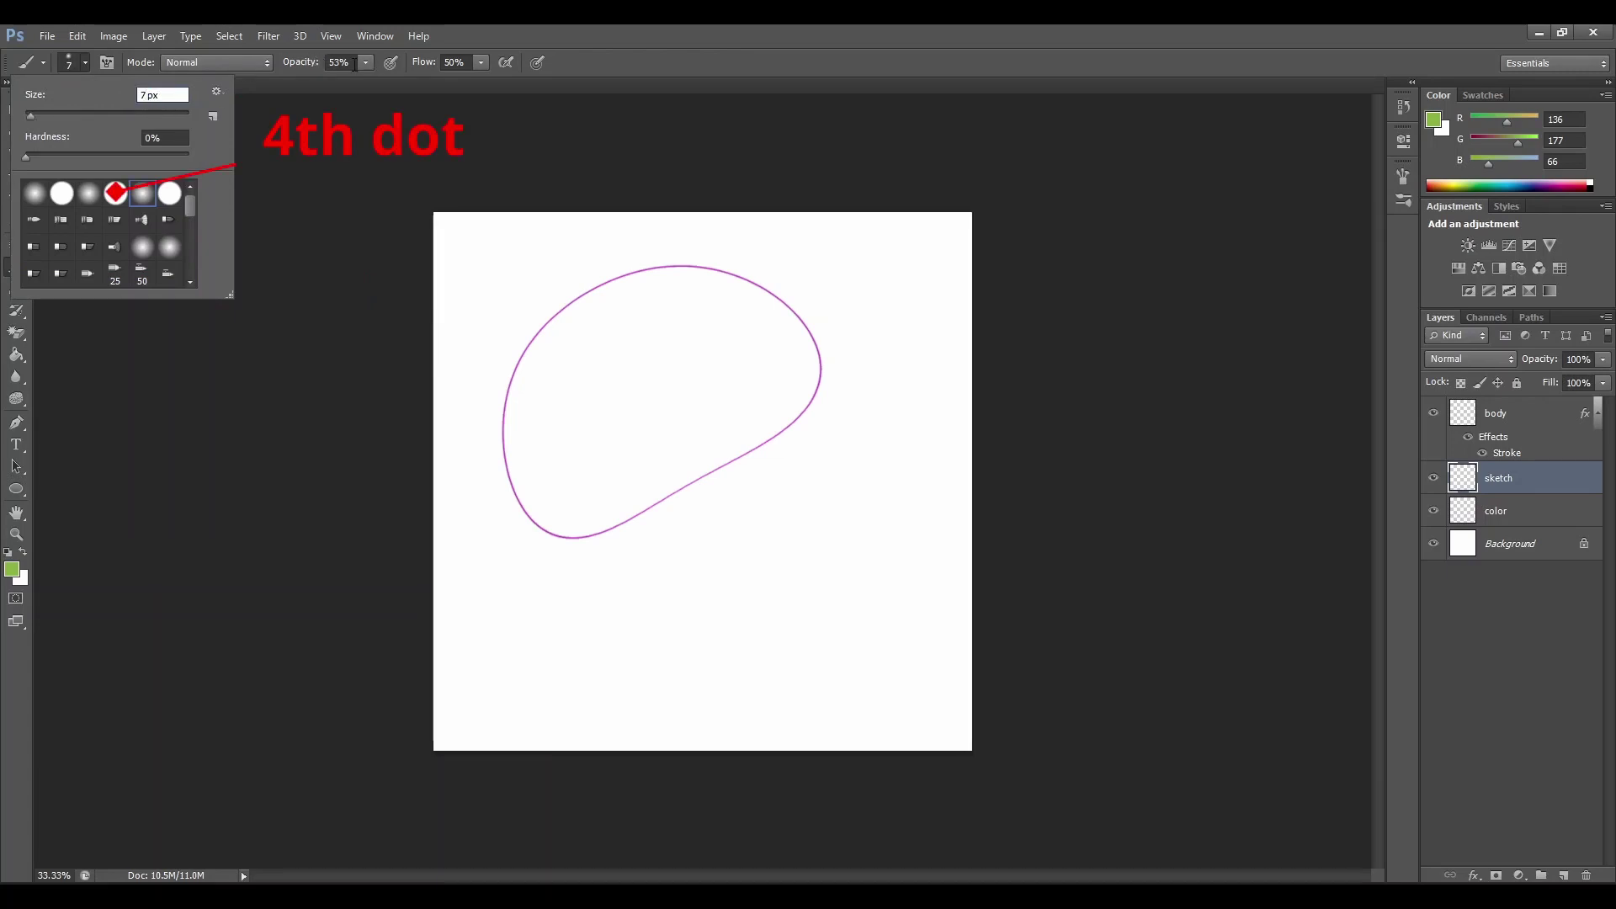
{"action": "left_click", "coordinate": [116, 193]}
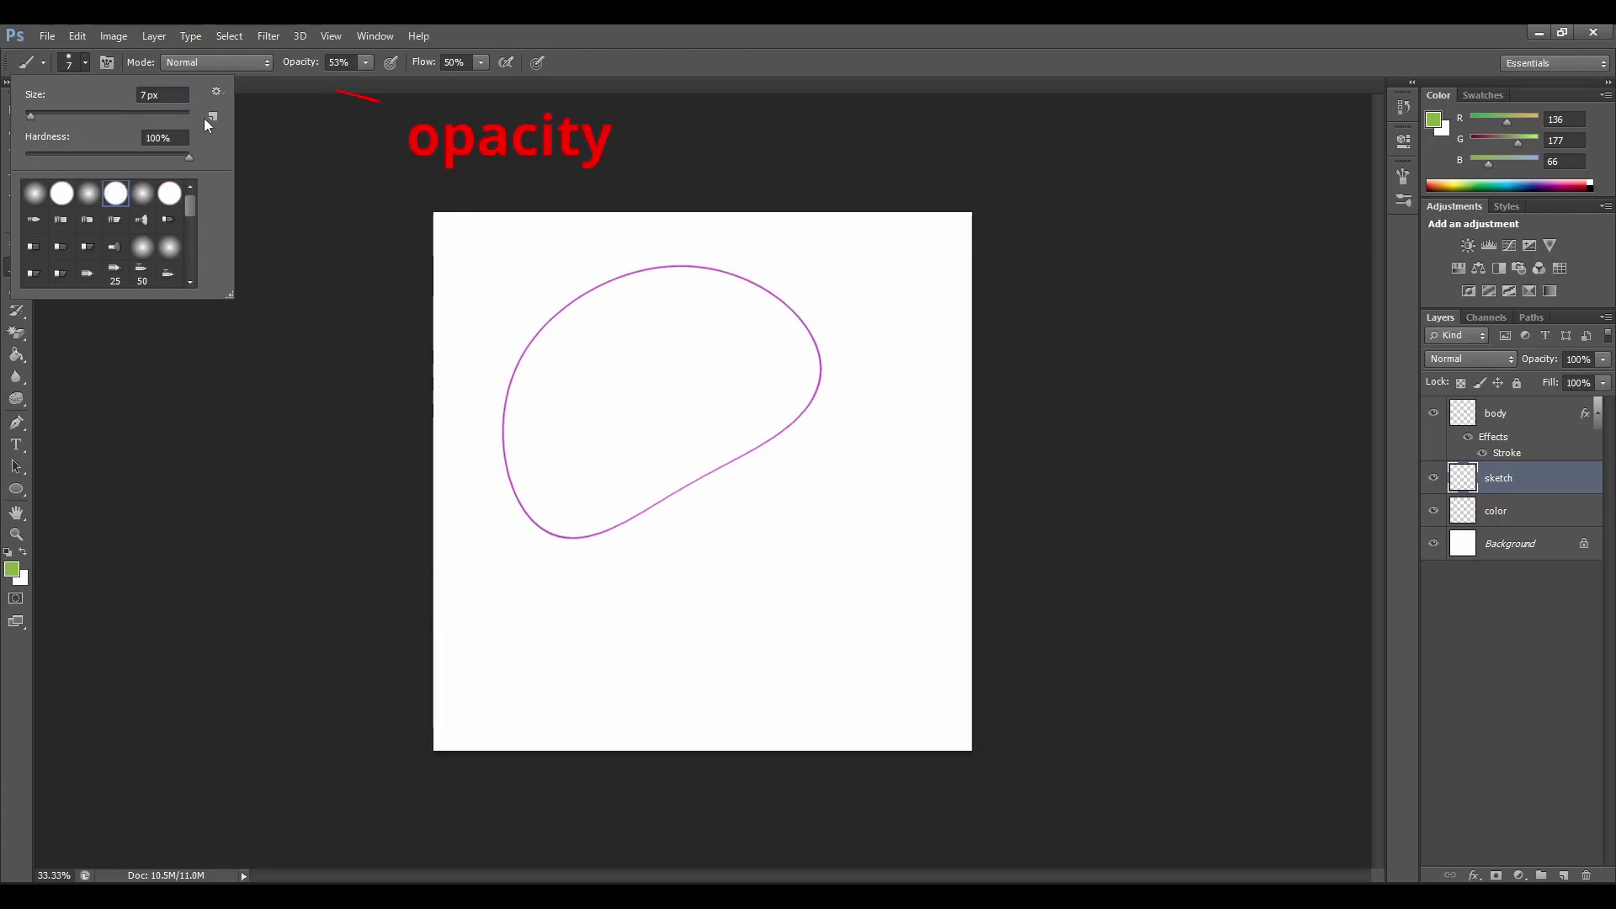
{"action": "left_click", "coordinate": [365, 62]}
{"action": "left_click_drag", "start_coordinate": [364, 81], "coordinate": [462, 105]}
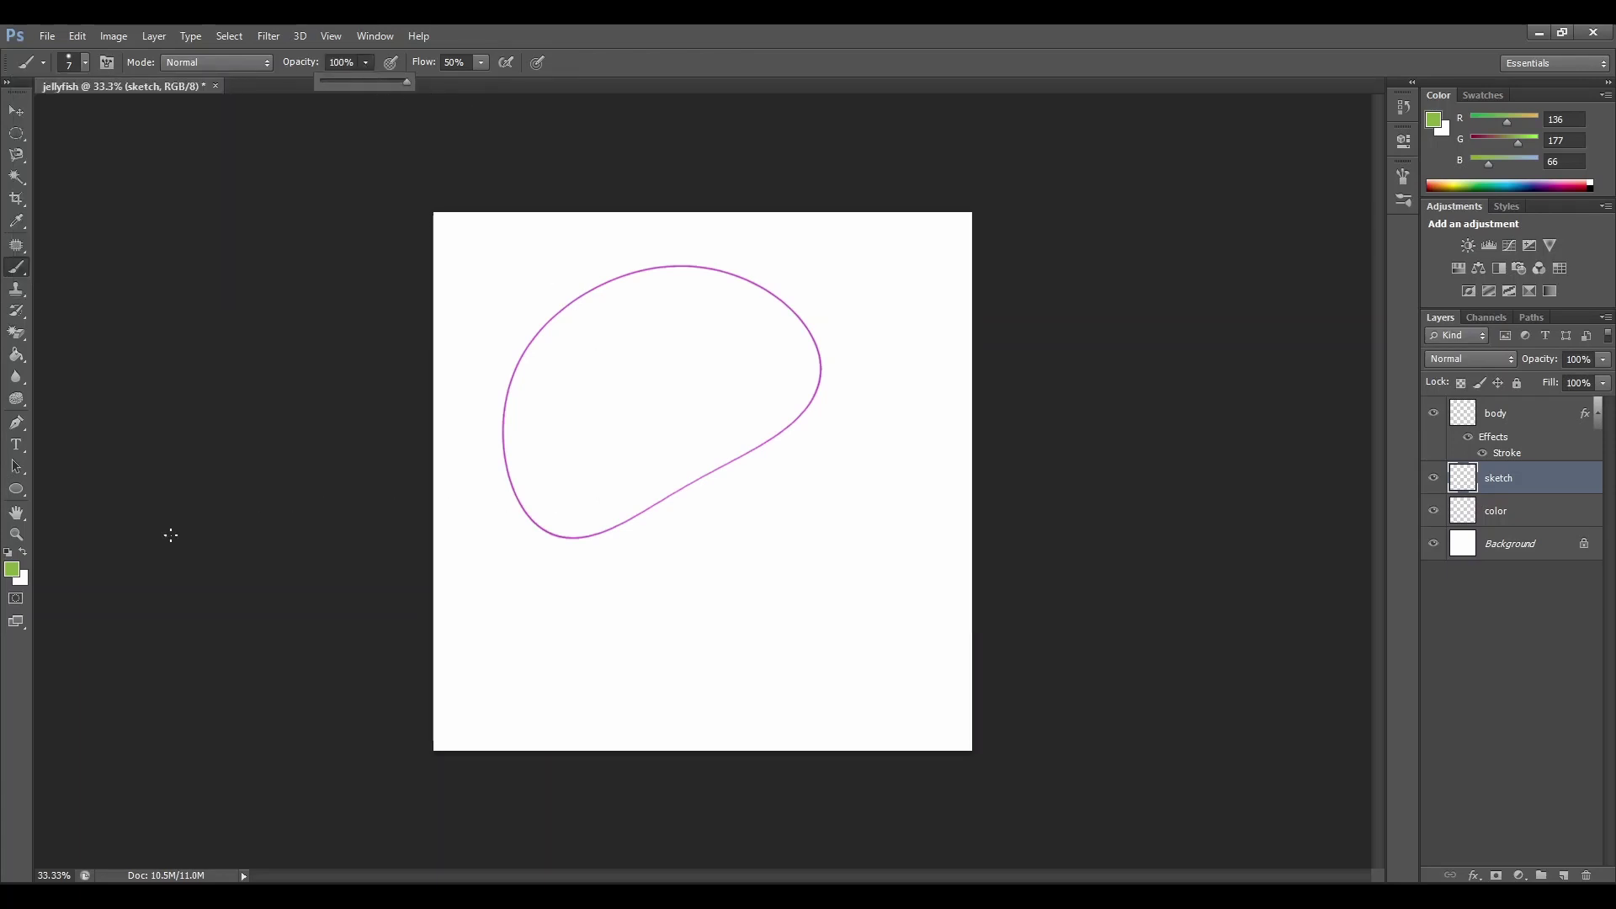
{"action": "left_click", "coordinate": [16, 223]}
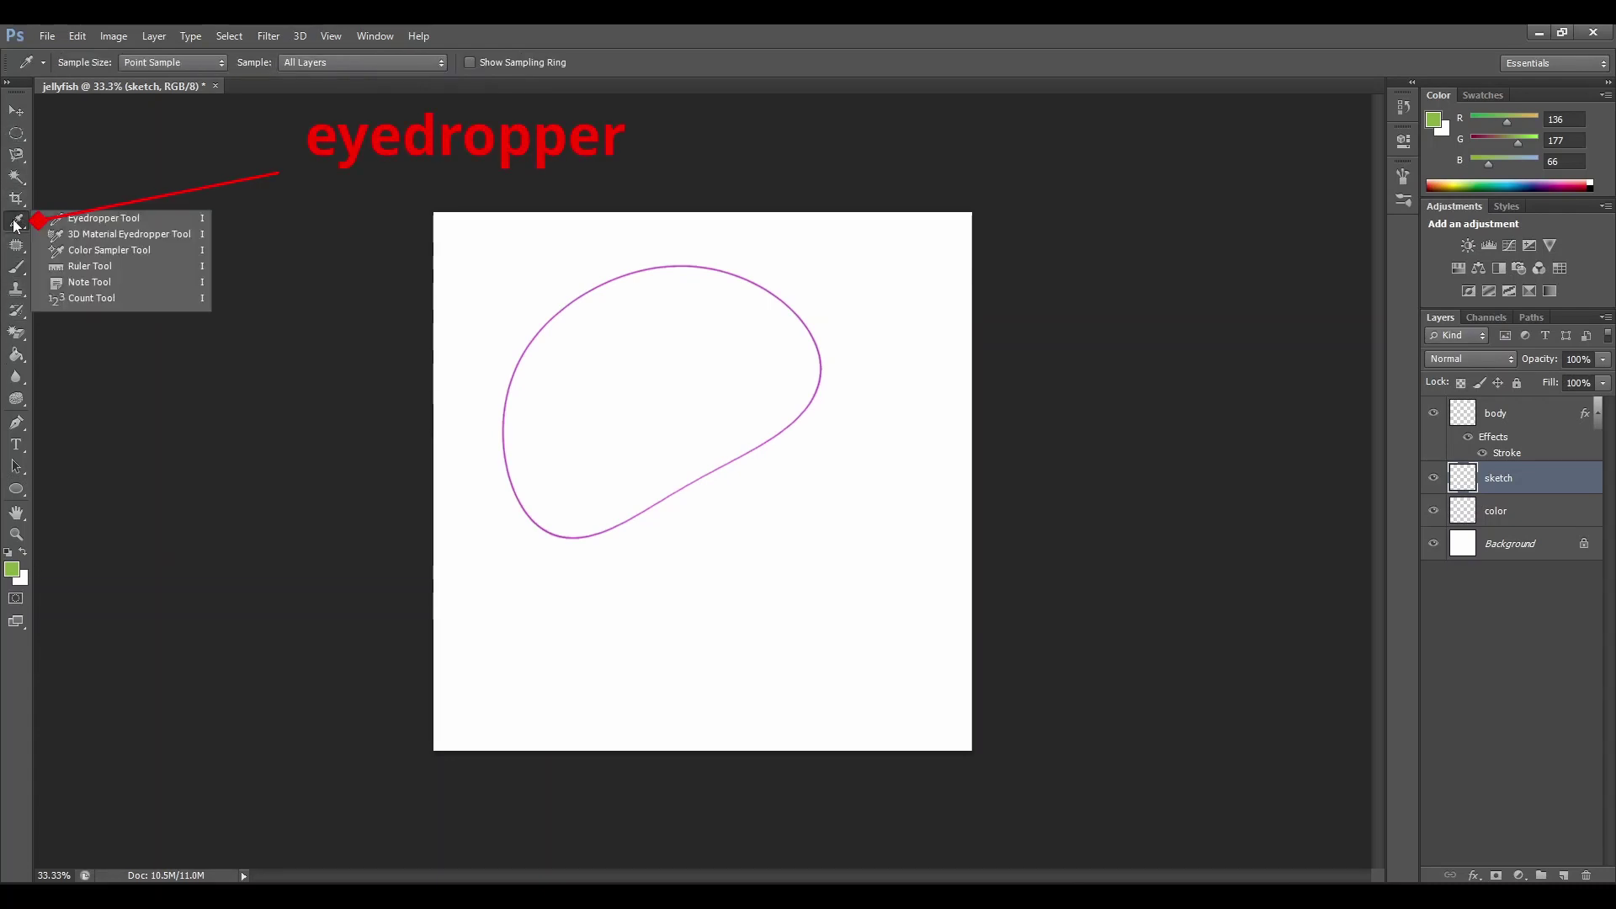
{"action": "left_click", "coordinate": [104, 218]}
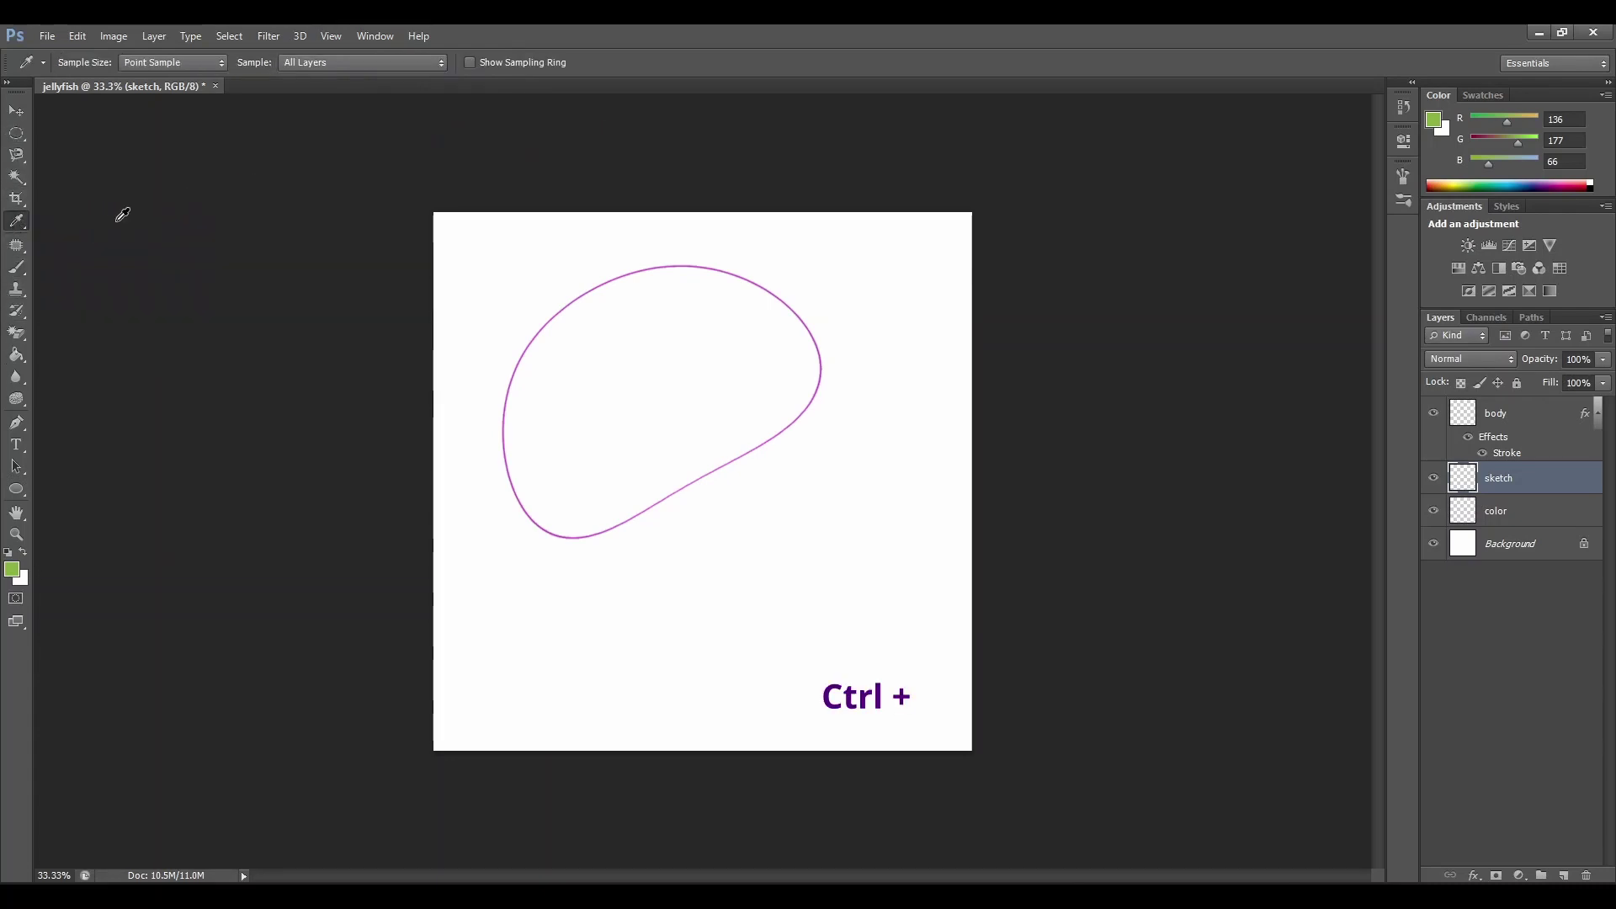
Sample the outline colour and brush a wavy line along the body's lower edge
{"action": "left_click", "coordinate": [509, 427]}
{"action": "key", "text": "ctrl+plus"}
{"action": "key", "text": "ctrl+plus"}
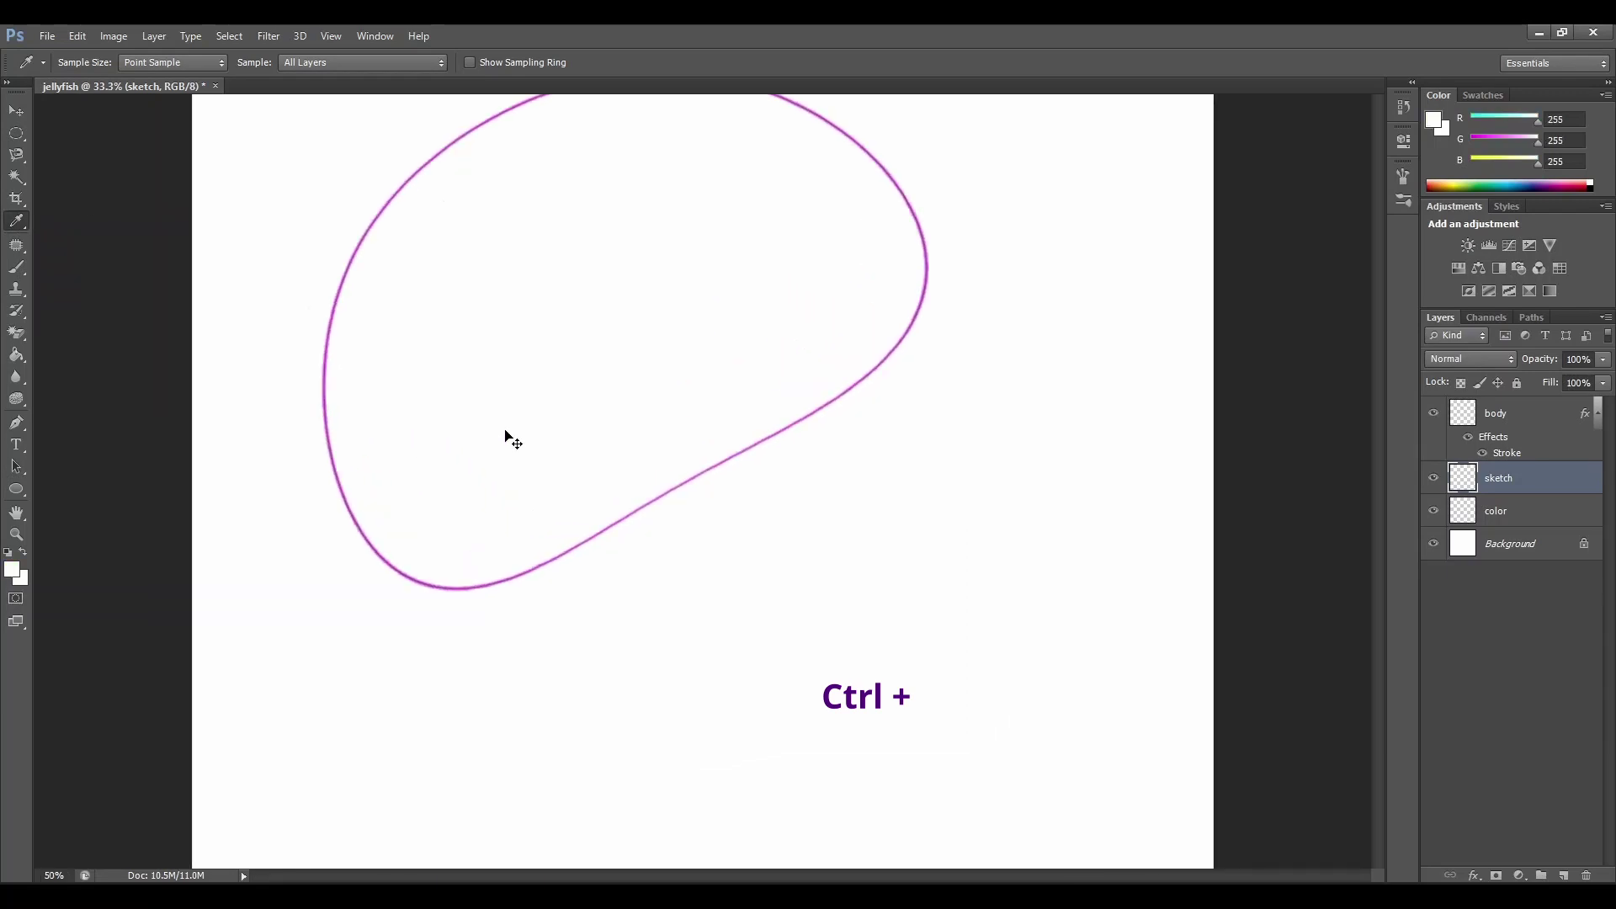
{"action": "left_click", "coordinate": [317, 471]}
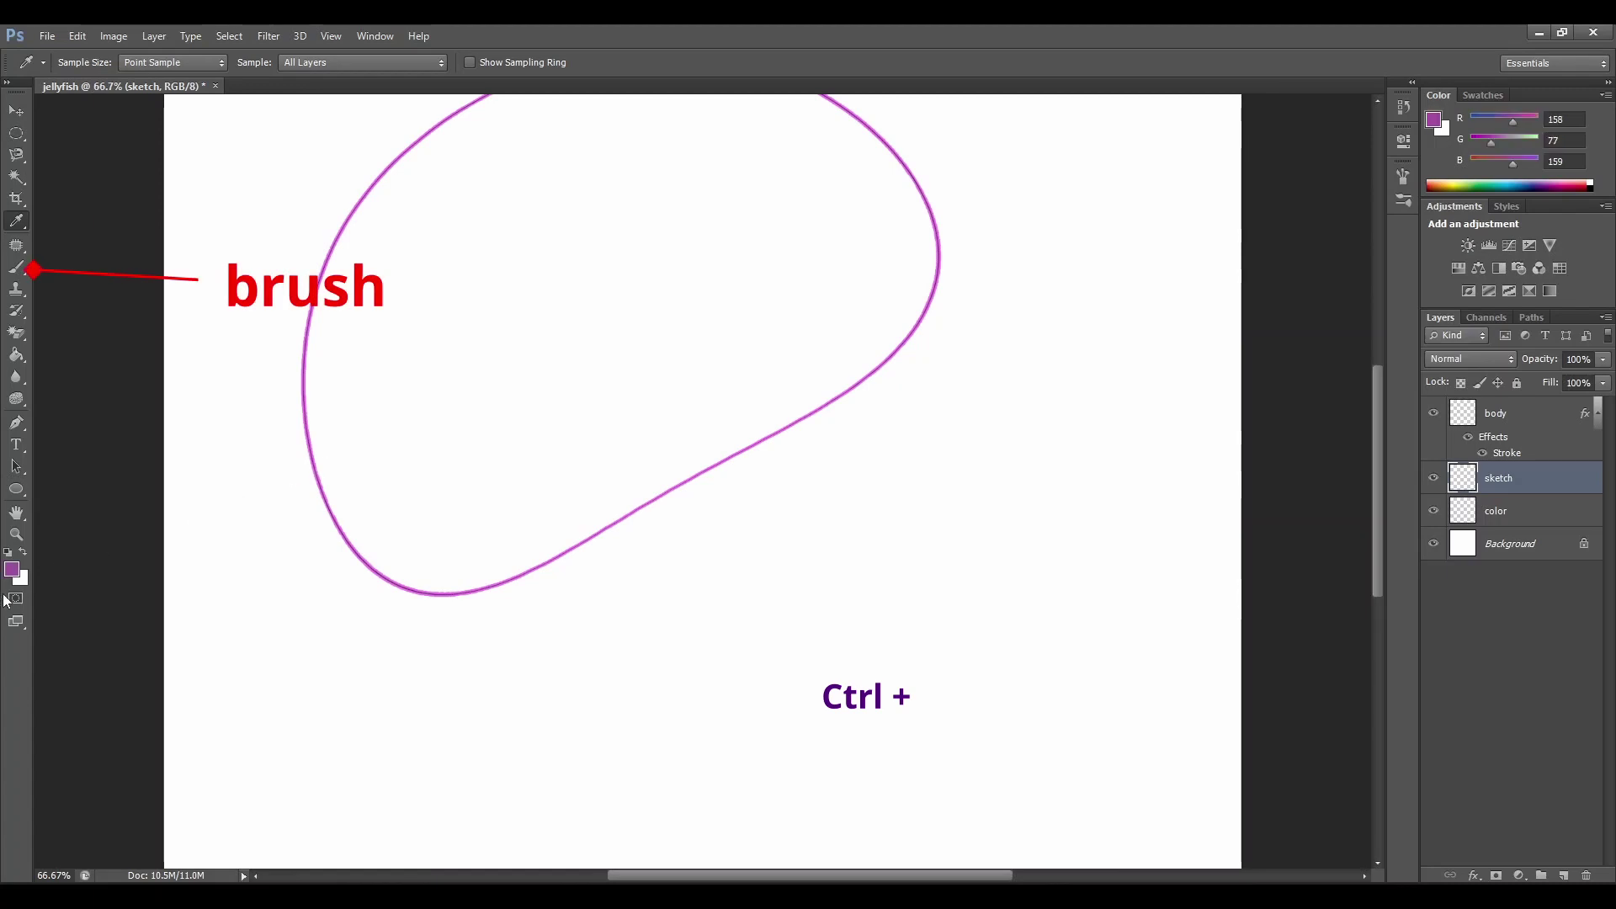
{"action": "left_click", "coordinate": [16, 267]}
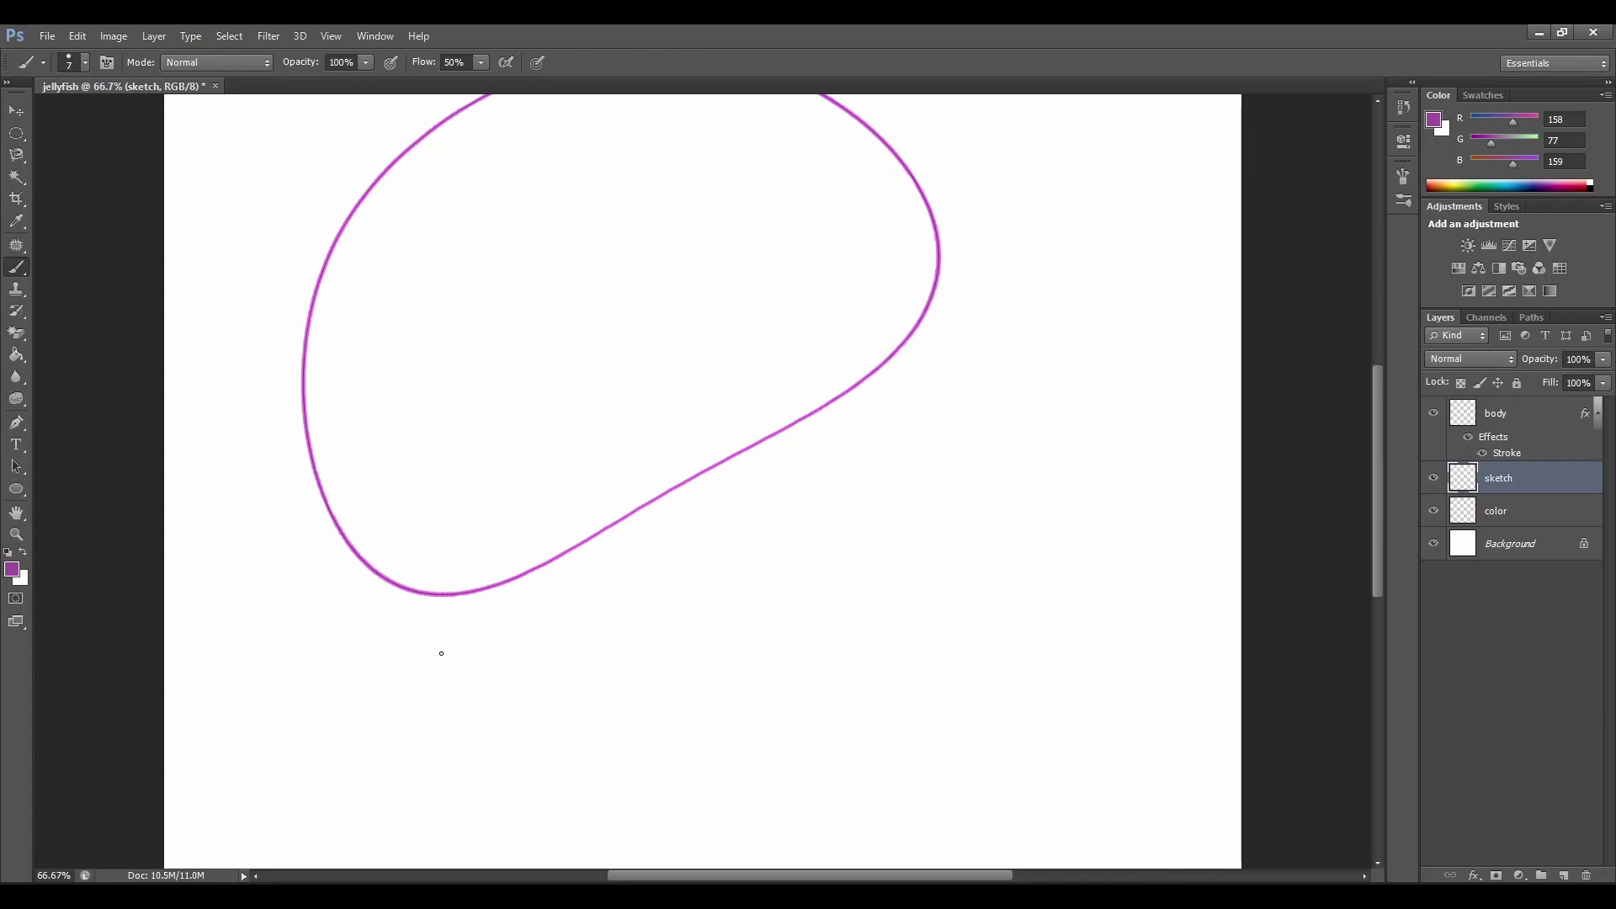
{"action": "key", "text": "ctrl+plus"}
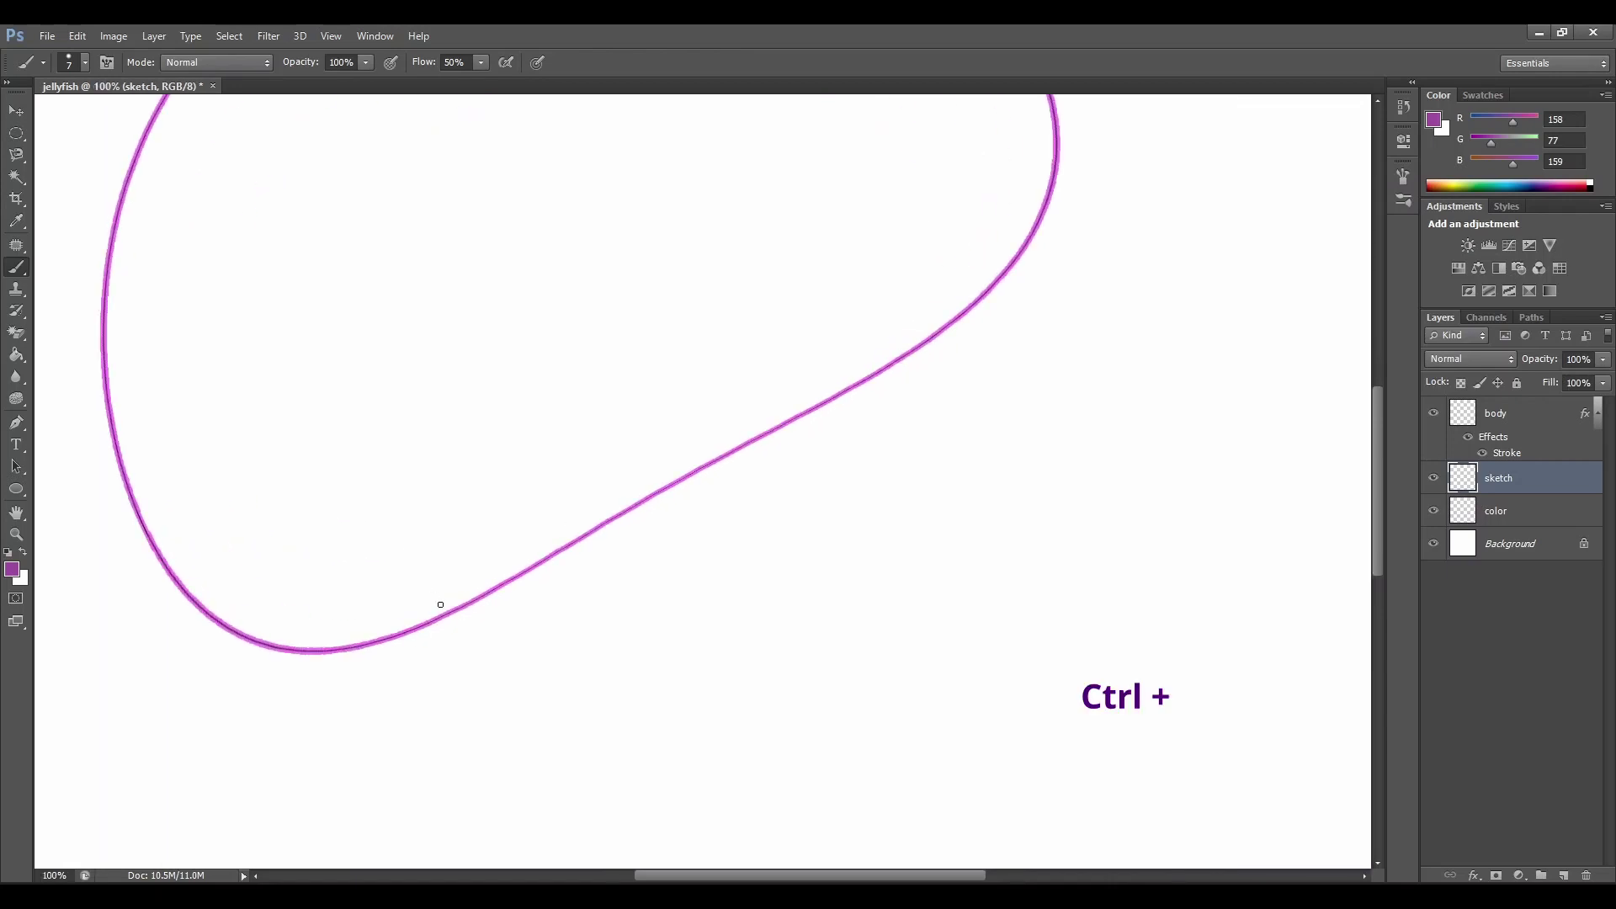
{"action": "scroll", "coordinate": [440, 605], "scroll_direction": "up", "scroll_amount": 1}
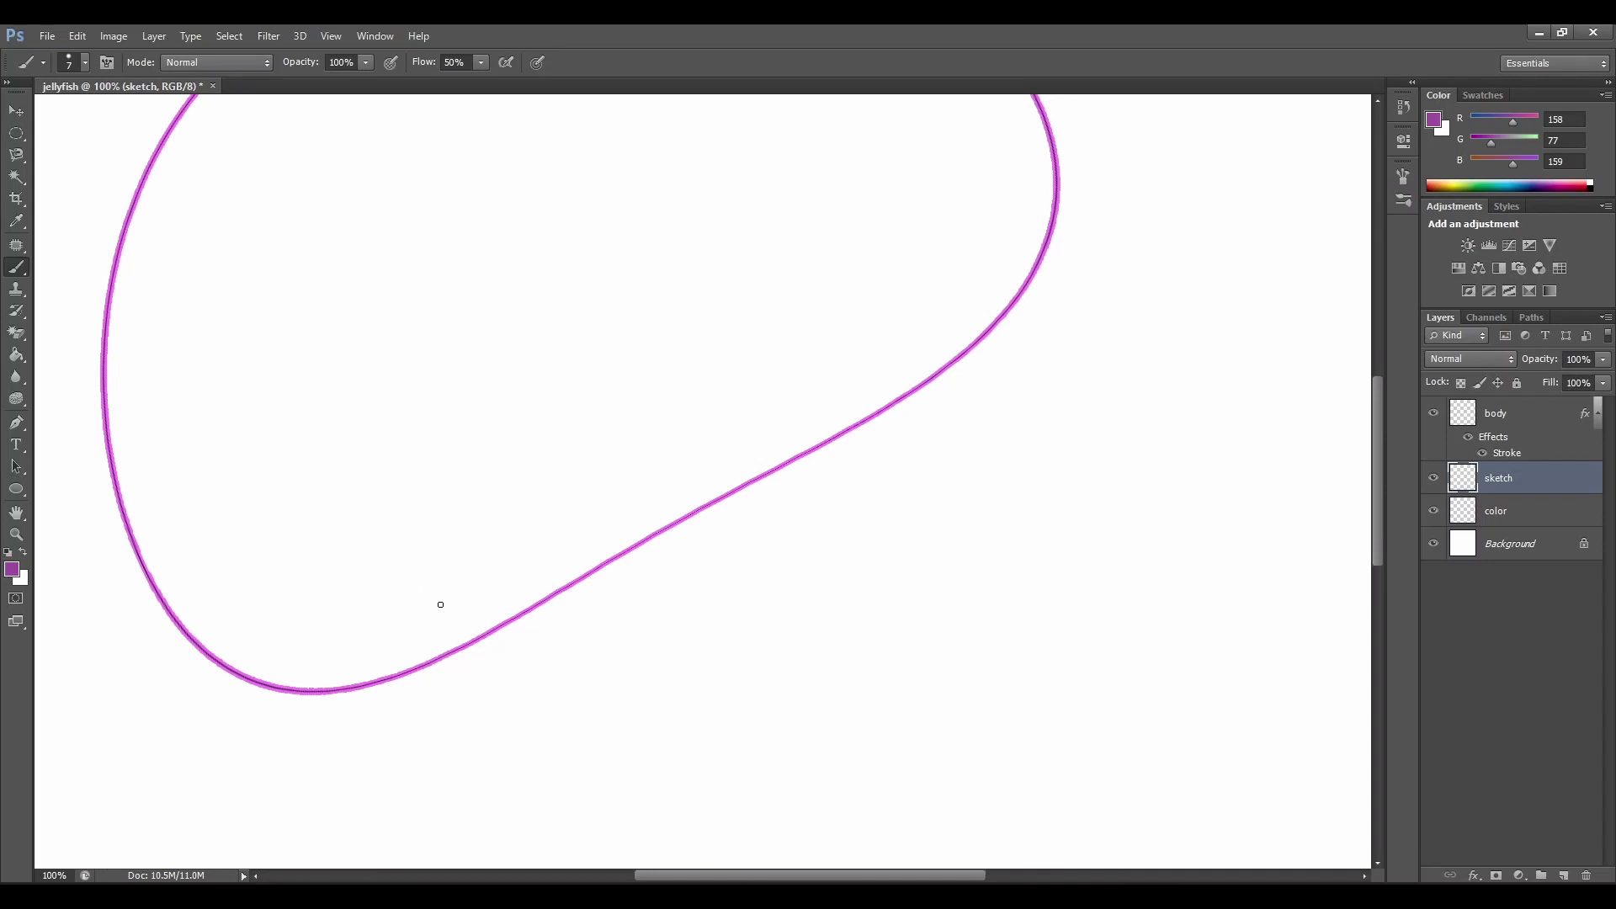
{"action": "mouse_move", "coordinate": [240, 704]}
{"action": "left_mouse_down"}
{"action": "mouse_move", "coordinate": [281, 710]}
{"action": "mouse_move", "coordinate": [343, 684]}
{"action": "mouse_move", "coordinate": [388, 612]}
{"action": "mouse_move", "coordinate": [460, 585]}
{"action": "mouse_move", "coordinate": [552, 606]}
{"action": "mouse_move", "coordinate": [639, 582]}
{"action": "mouse_move", "coordinate": [702, 455]}
{"action": "mouse_move", "coordinate": [760, 410]}
{"action": "mouse_move", "coordinate": [921, 416]}
{"action": "mouse_move", "coordinate": [976, 272]}
{"action": "mouse_move", "coordinate": [1050, 259]}
{"action": "mouse_move", "coordinate": [1073, 207]}
{"action": "mouse_move", "coordinate": [1026, 90]}
{"action": "left_mouse_up"}
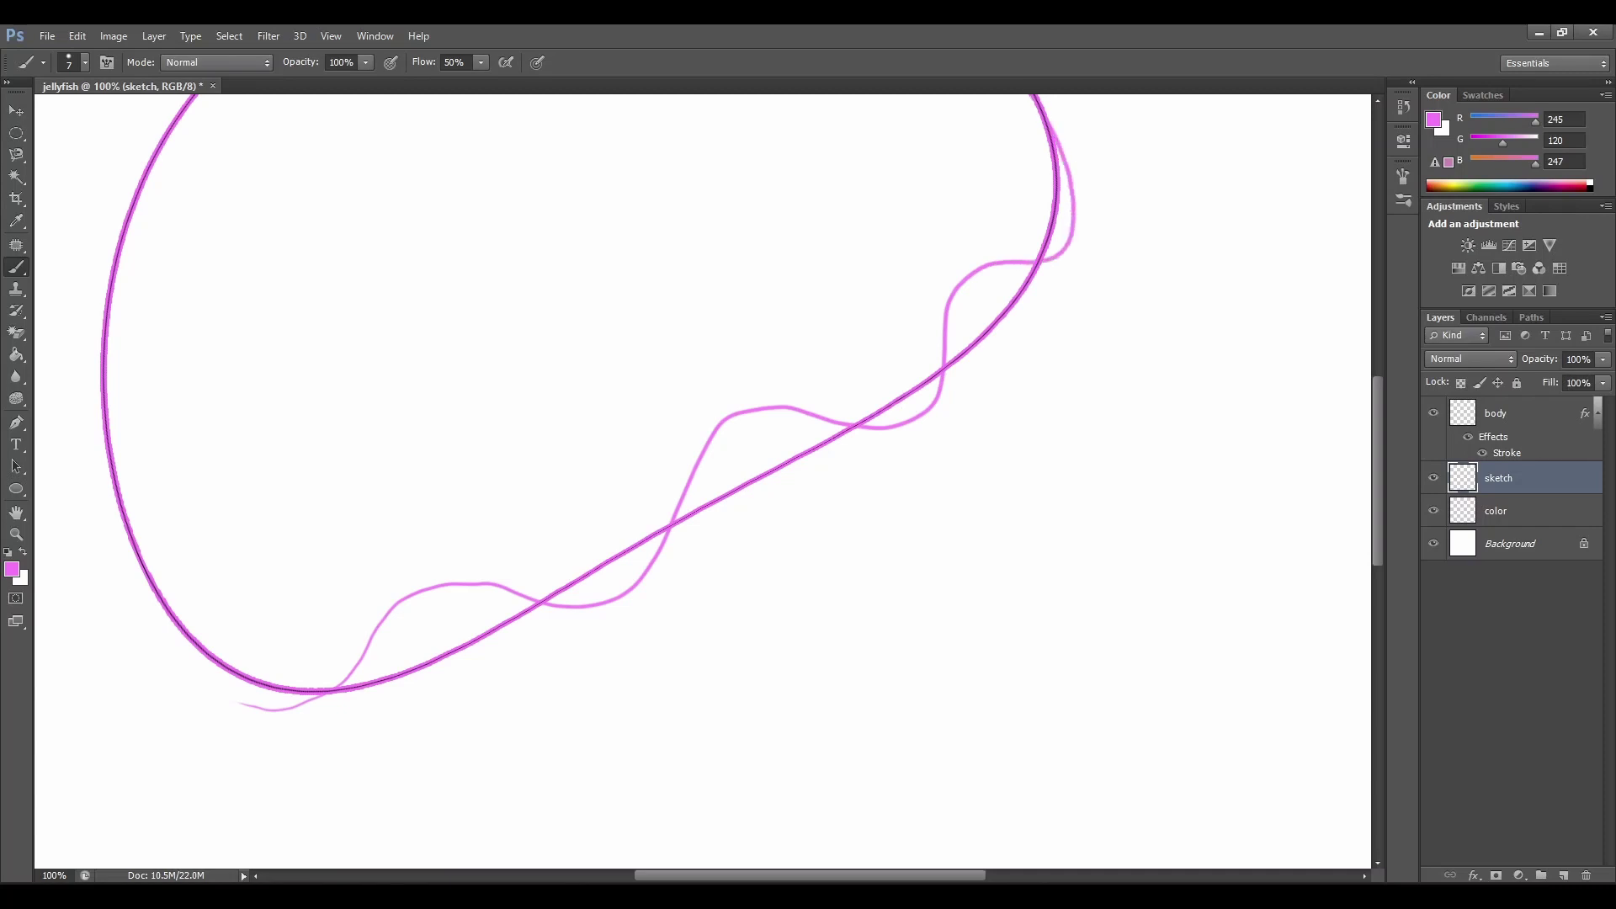
Trim the line's stray tail with a 38 px, 100% opacity eraser, then select the body layer
{"action": "left_click", "coordinate": [16, 334]}
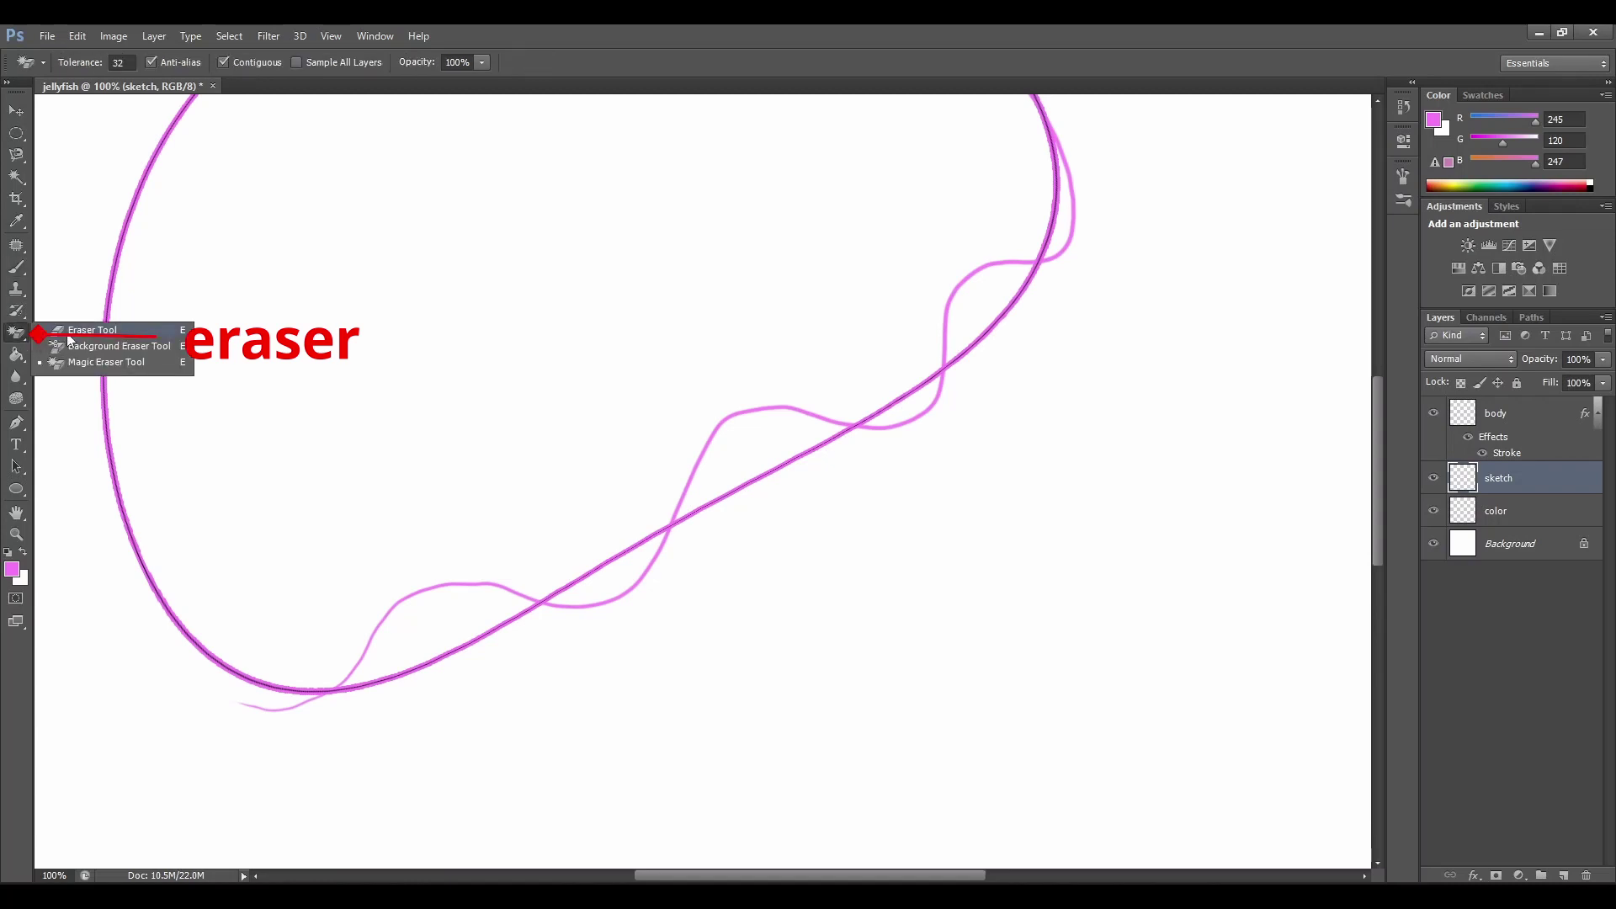
{"action": "left_click", "coordinate": [84, 331]}
{"action": "left_click", "coordinate": [84, 65]}
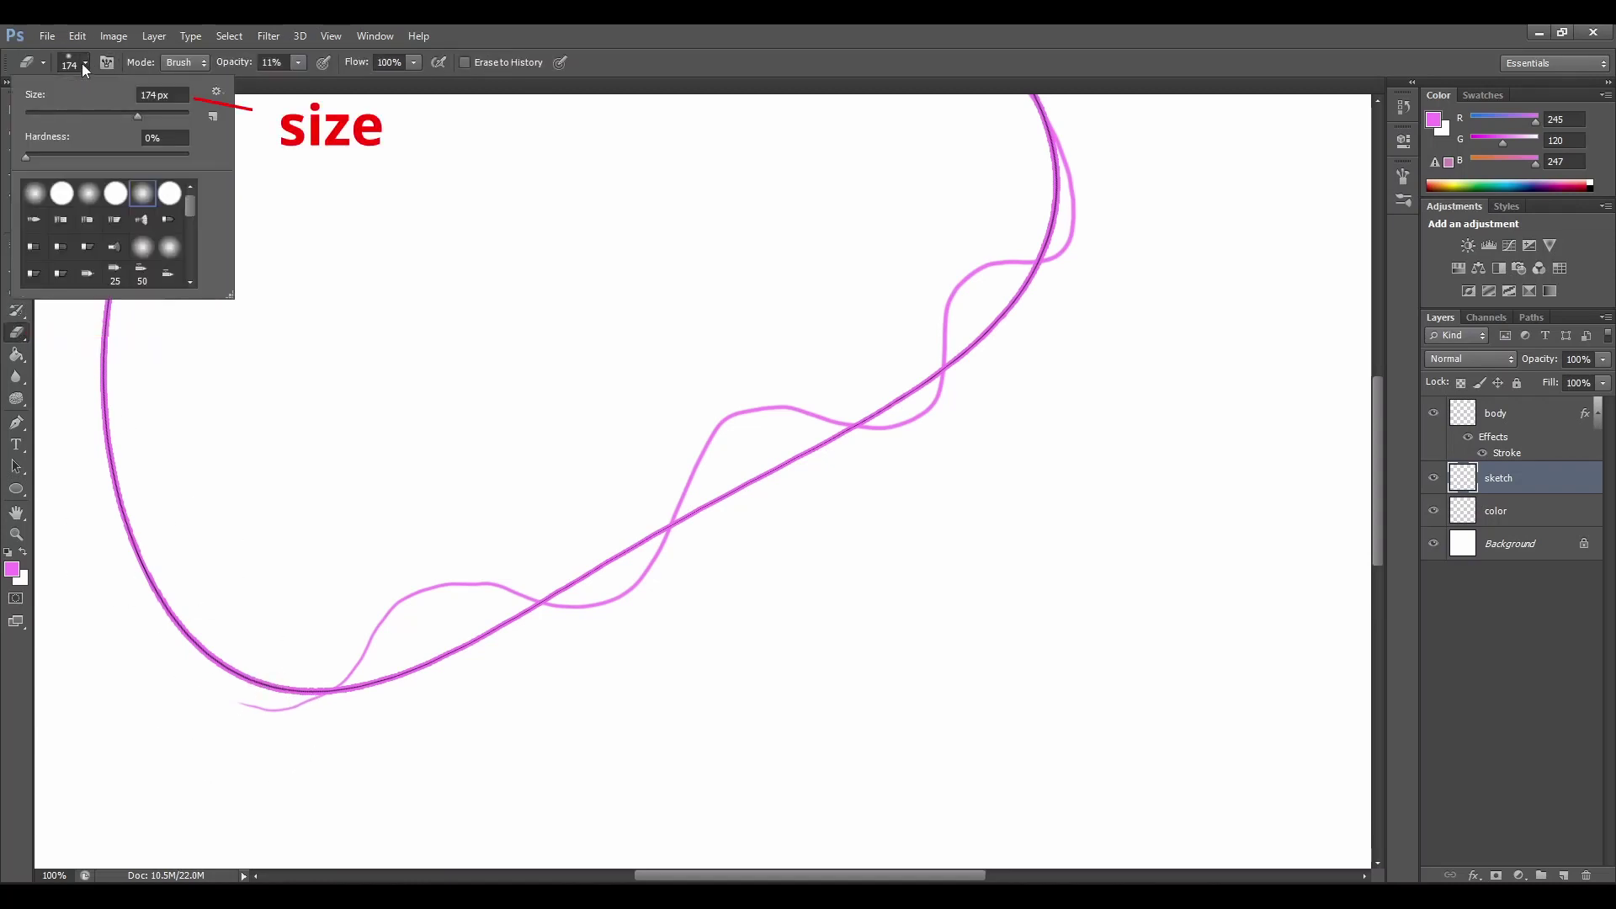
{"action": "double_click", "coordinate": [155, 95]}
{"action": "type", "text": "38"}
{"action": "key", "text": "Return"}
{"action": "left_click", "coordinate": [298, 62]}
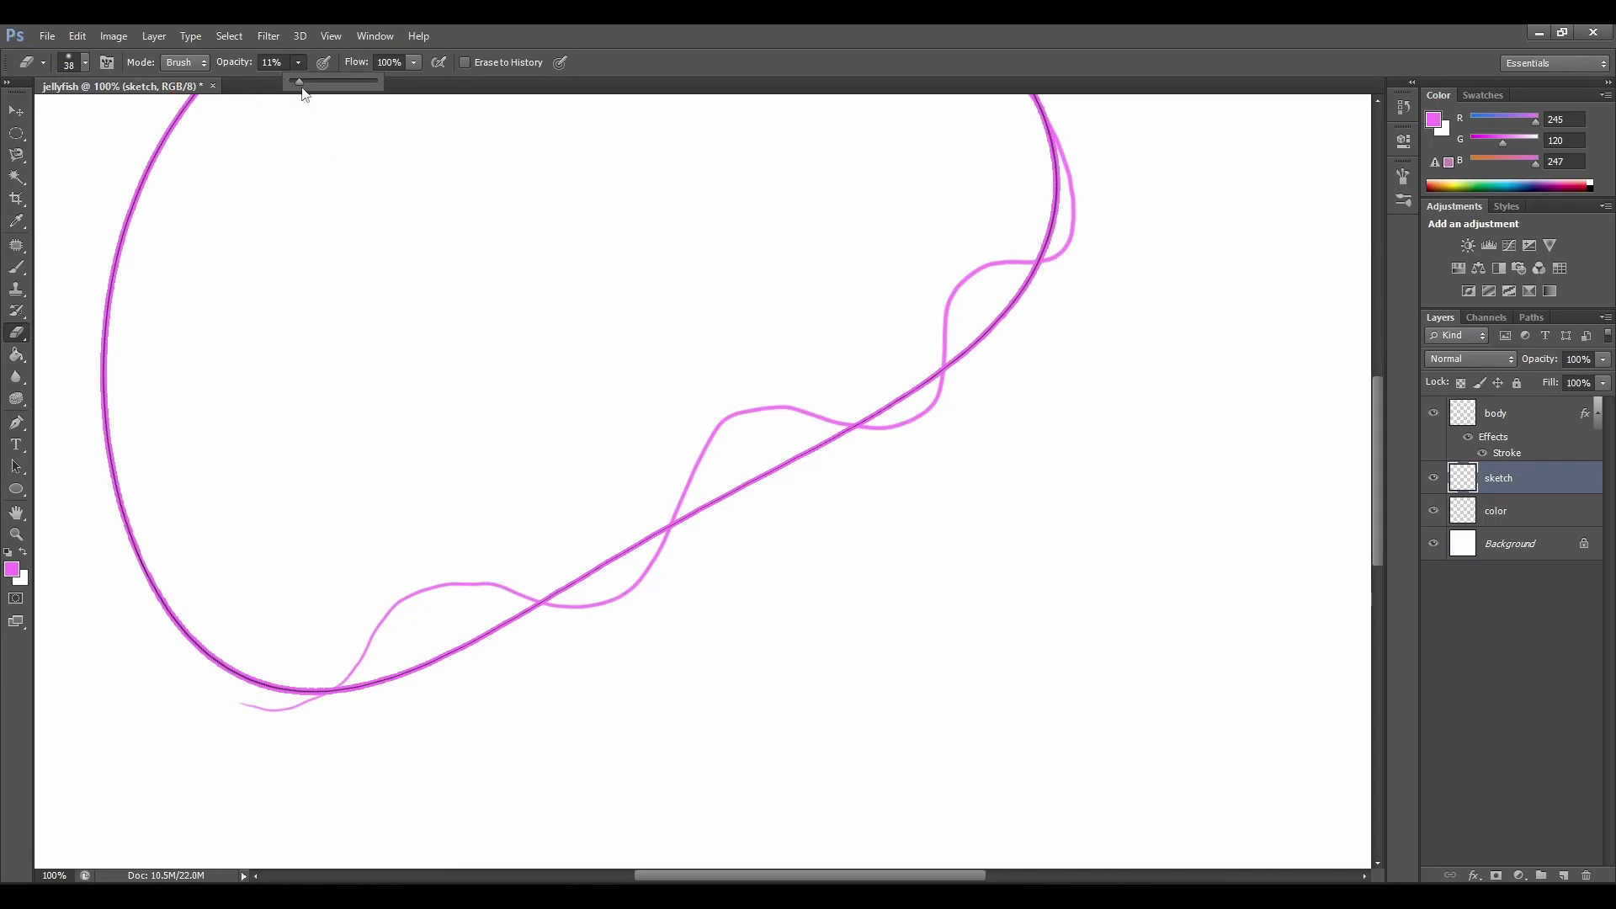
{"action": "left_click_drag", "start_coordinate": [302, 87], "coordinate": [385, 88]}
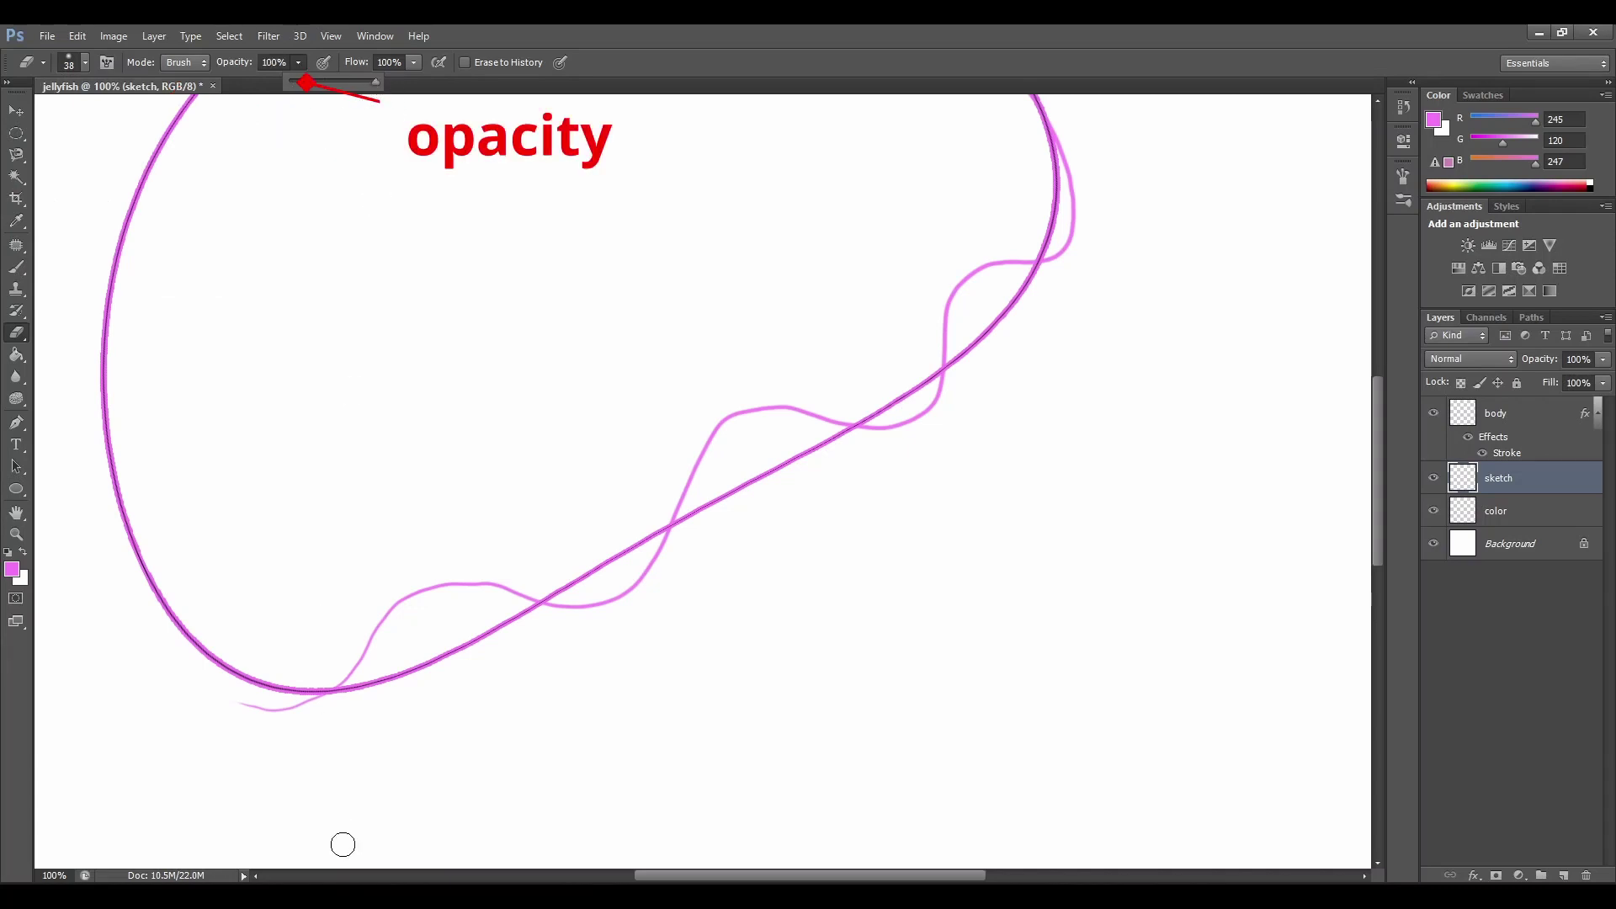
{"action": "left_click_drag", "start_coordinate": [256, 711], "coordinate": [304, 707]}
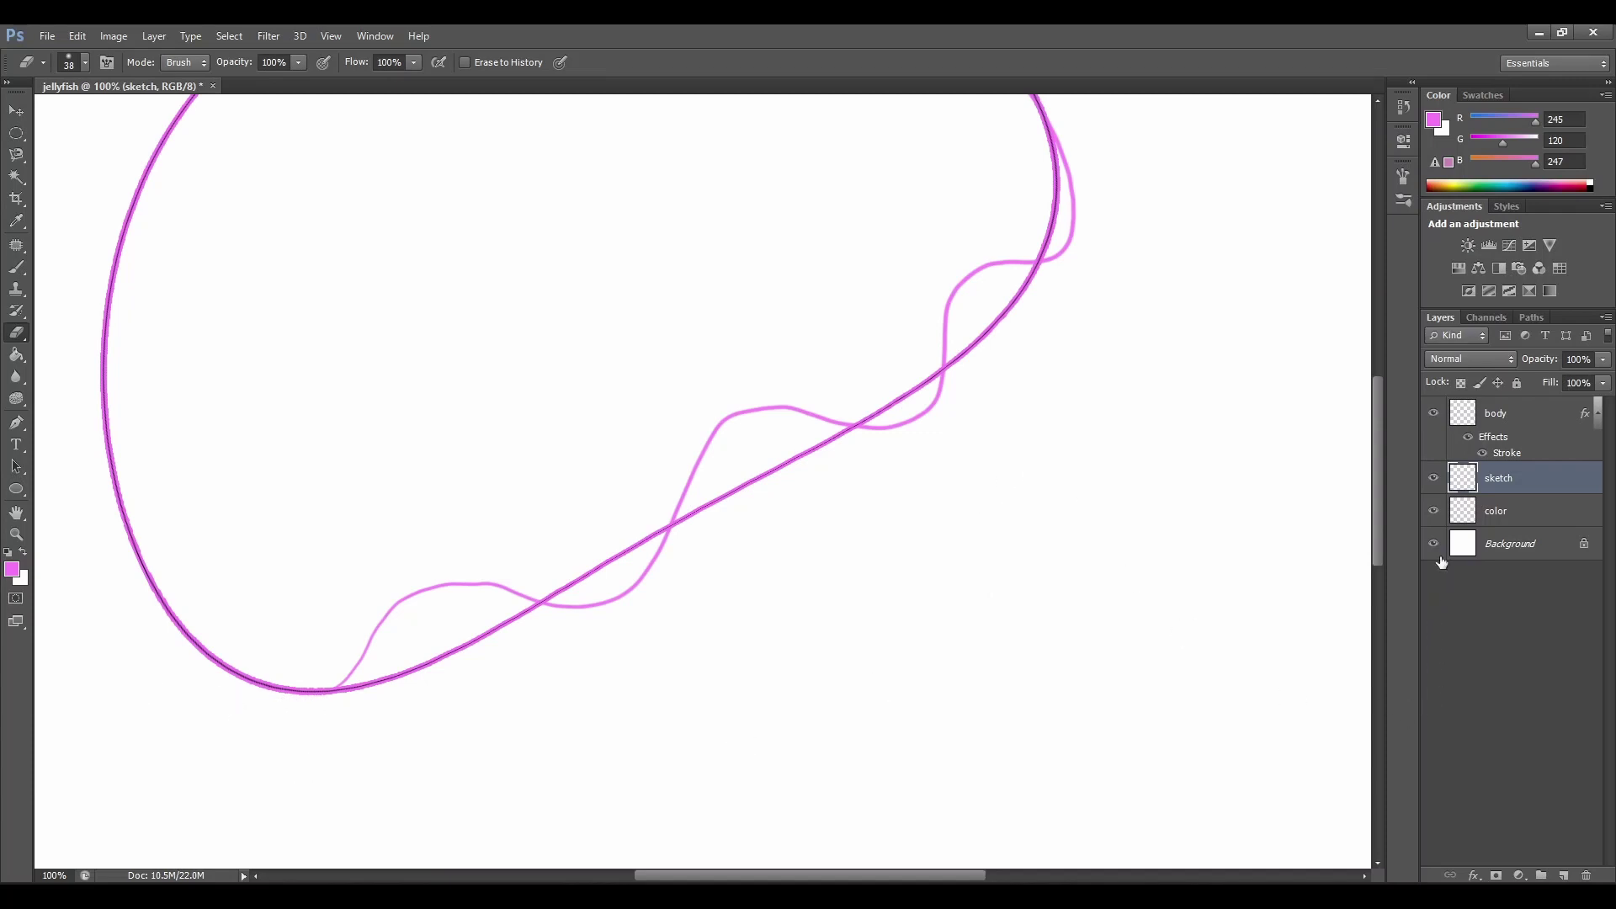
{"action": "left_click", "coordinate": [1479, 425]}
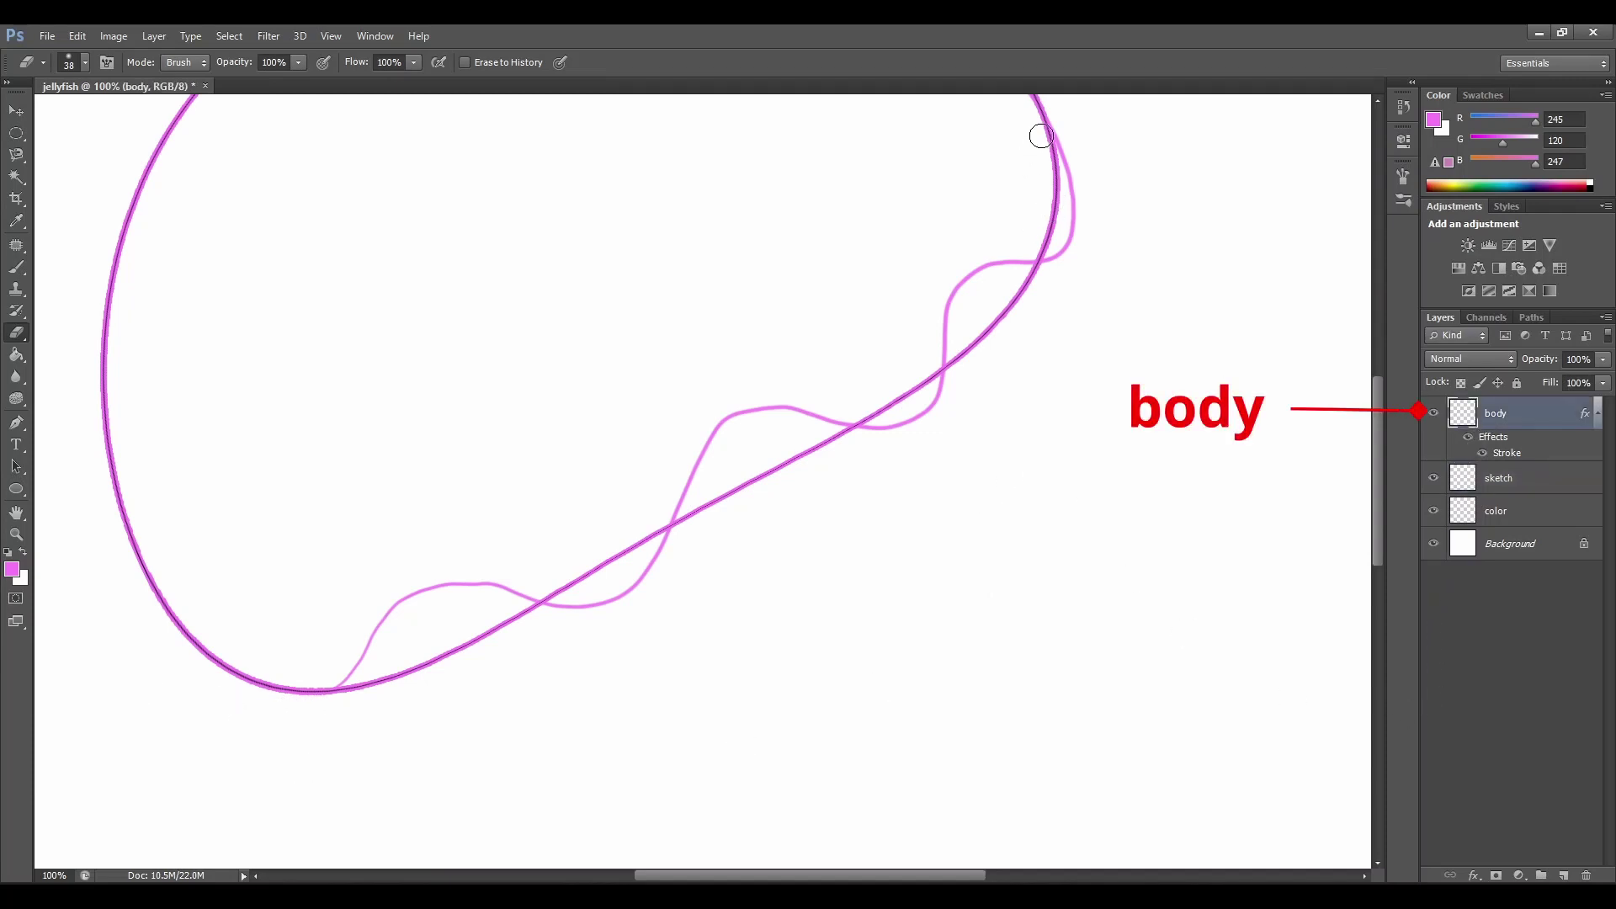
Erase the straight diagonal stroke across the dome on the body layer, leaving the wavy edge
{"action": "mouse_move", "coordinate": [1041, 135]}
{"action": "left_mouse_down"}
{"action": "mouse_move", "coordinate": [1054, 201]}
{"action": "mouse_move", "coordinate": [1029, 251]}
{"action": "mouse_move", "coordinate": [1049, 202]}
{"action": "mouse_move", "coordinate": [1025, 112]}
{"action": "mouse_move", "coordinate": [1047, 170]}
{"action": "mouse_move", "coordinate": [1041, 256]}
{"action": "mouse_move", "coordinate": [1051, 138]}
{"action": "left_mouse_up"}
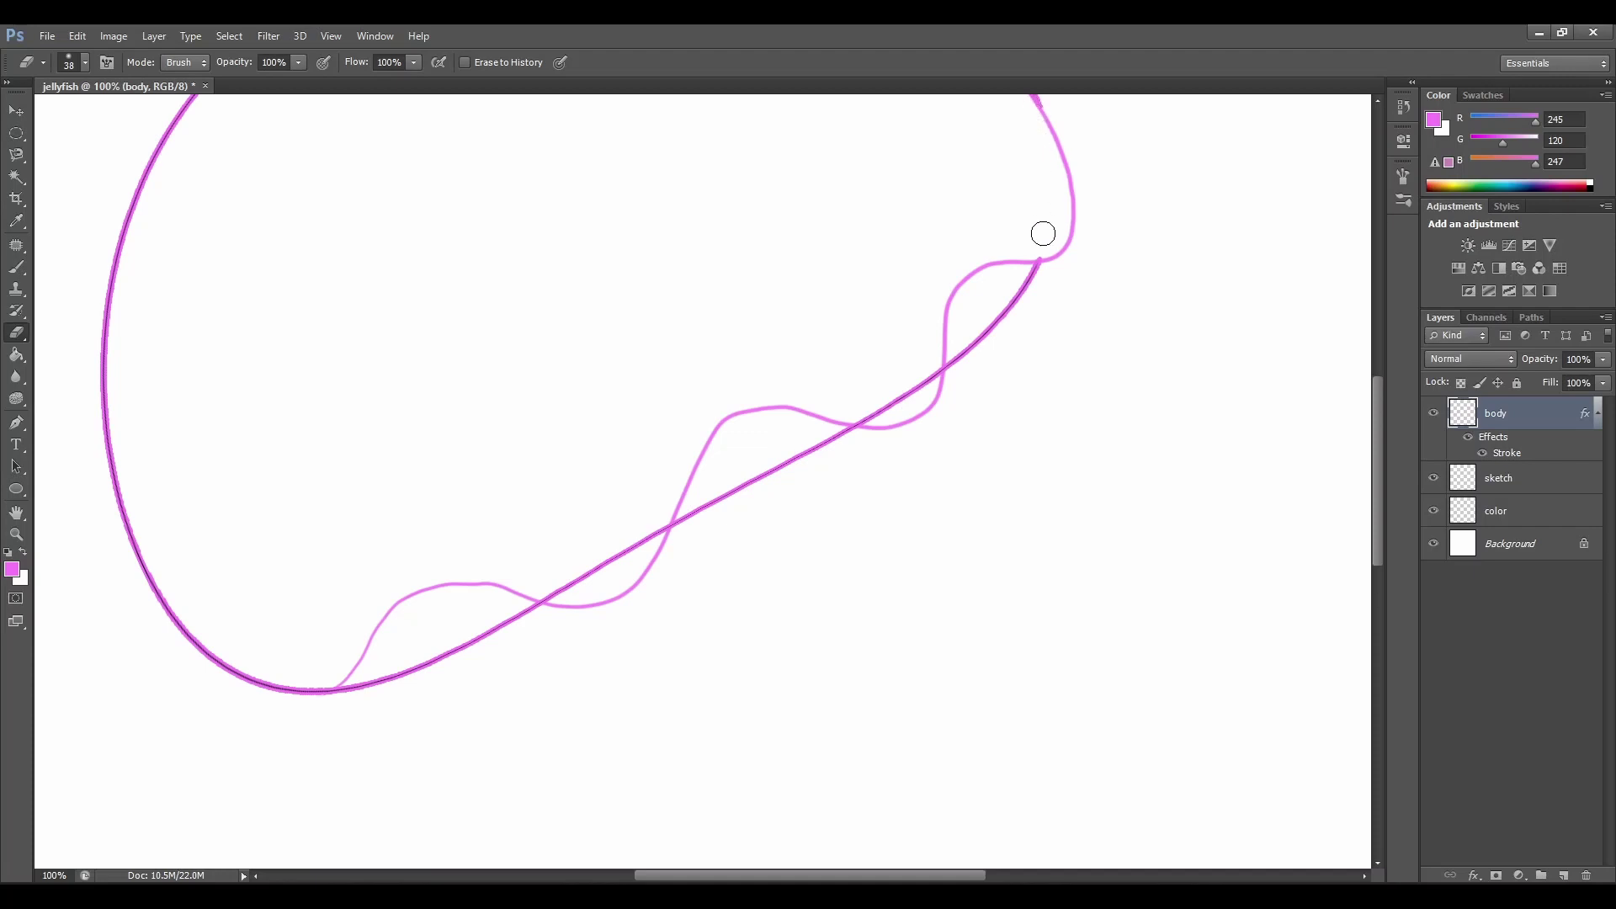
{"action": "mouse_move", "coordinate": [1043, 233]}
{"action": "left_mouse_down"}
{"action": "mouse_move", "coordinate": [1020, 300]}
{"action": "mouse_move", "coordinate": [945, 386]}
{"action": "mouse_move", "coordinate": [890, 414]}
{"action": "mouse_move", "coordinate": [1052, 250]}
{"action": "mouse_move", "coordinate": [937, 369]}
{"action": "mouse_move", "coordinate": [741, 472]}
{"action": "mouse_move", "coordinate": [871, 415]}
{"action": "mouse_move", "coordinate": [1000, 327]}
{"action": "left_mouse_up"}
{"action": "mouse_move", "coordinate": [766, 472]}
{"action": "left_mouse_down"}
{"action": "mouse_move", "coordinate": [465, 649]}
{"action": "mouse_move", "coordinate": [345, 698]}
{"action": "mouse_move", "coordinate": [497, 630]}
{"action": "left_mouse_up"}
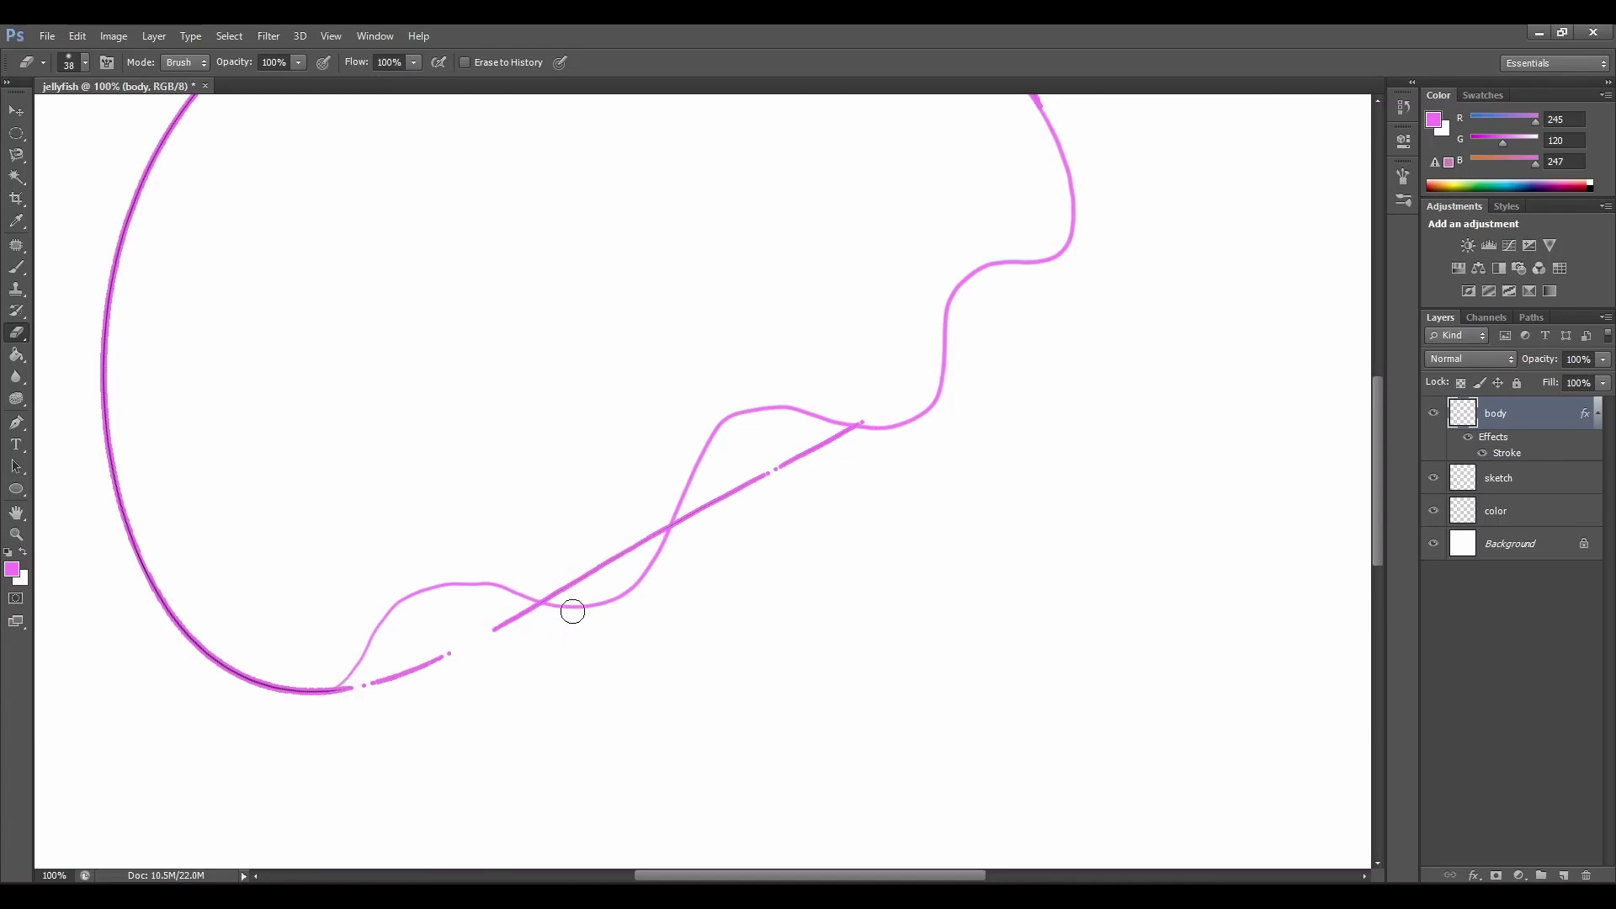
{"action": "mouse_move", "coordinate": [732, 499]}
{"action": "left_mouse_down"}
{"action": "mouse_move", "coordinate": [891, 408]}
{"action": "mouse_move", "coordinate": [567, 566]}
{"action": "mouse_move", "coordinate": [706, 516]}
{"action": "mouse_move", "coordinate": [573, 566]}
{"action": "mouse_move", "coordinate": [421, 673]}
{"action": "mouse_move", "coordinate": [440, 653]}
{"action": "mouse_move", "coordinate": [375, 682]}
{"action": "left_mouse_up"}
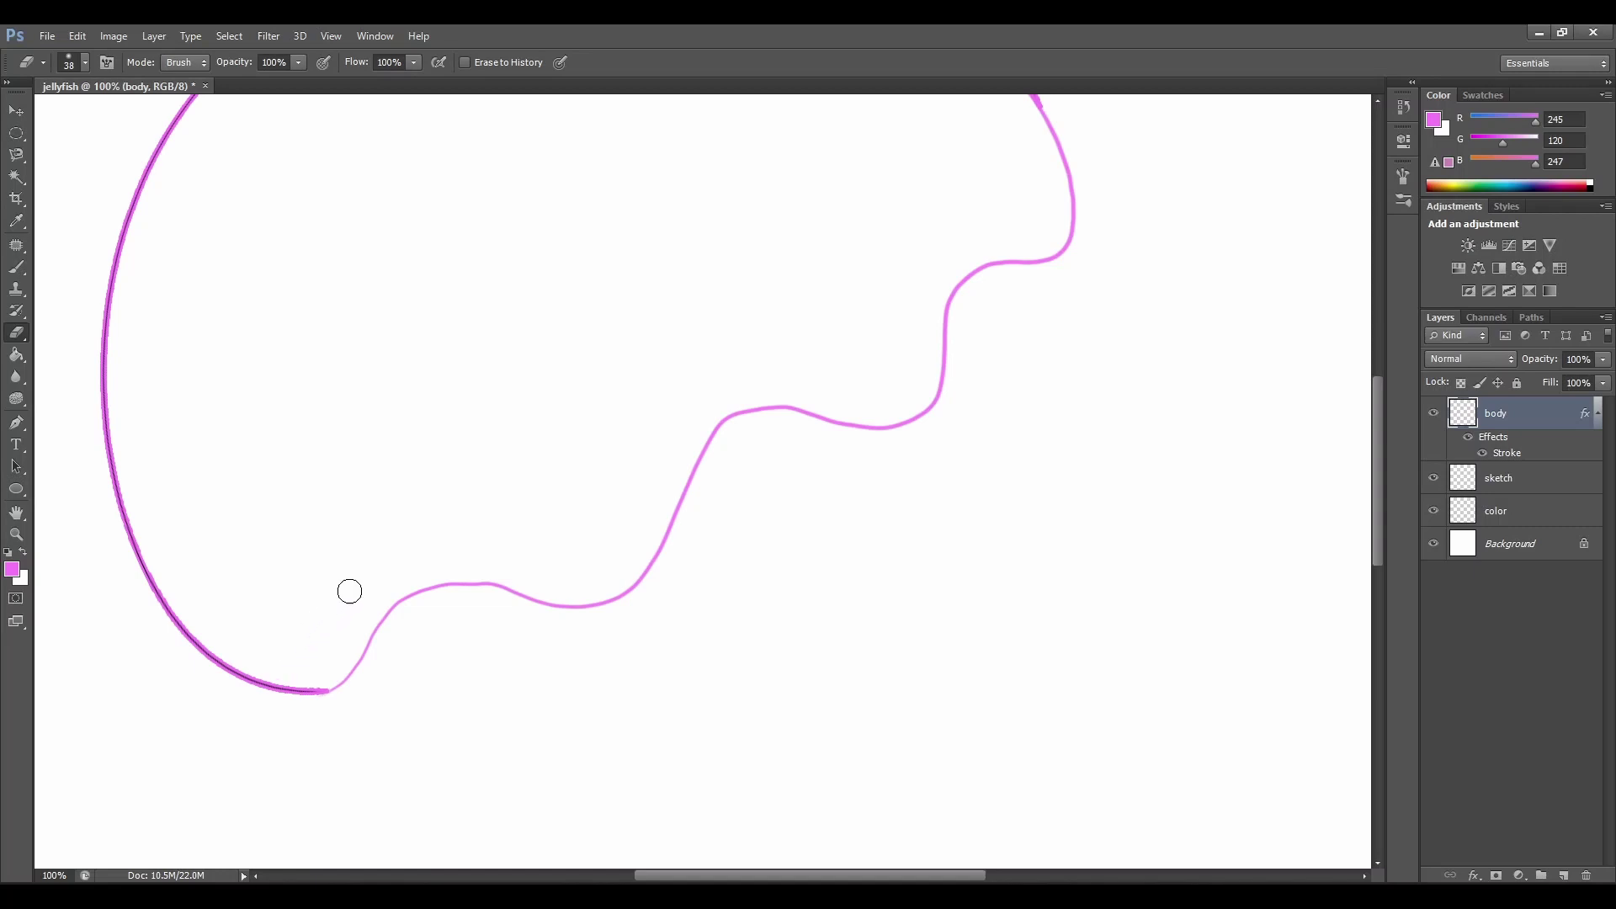
{"action": "scroll", "coordinate": [512, 471], "scroll_direction": "down", "scroll_amount": 4}
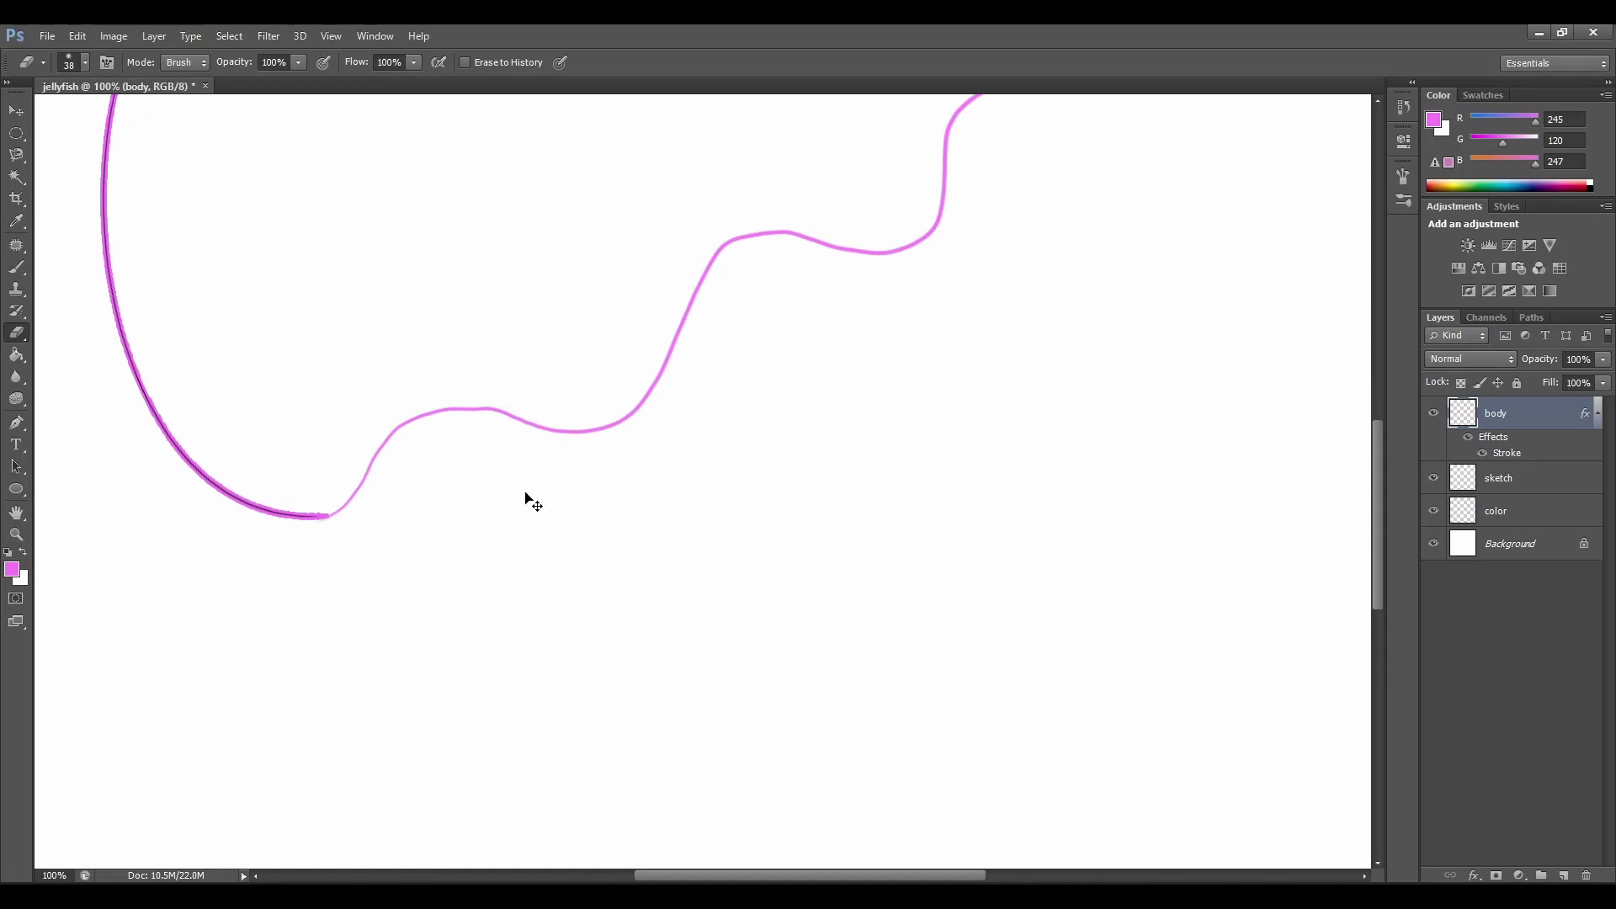
At 300% zoom, paint a broad pink stroke along the wavy edge on the sketch layer
{"action": "key", "text": "ctrl+plus"}
{"action": "key", "text": "ctrl+plus"}
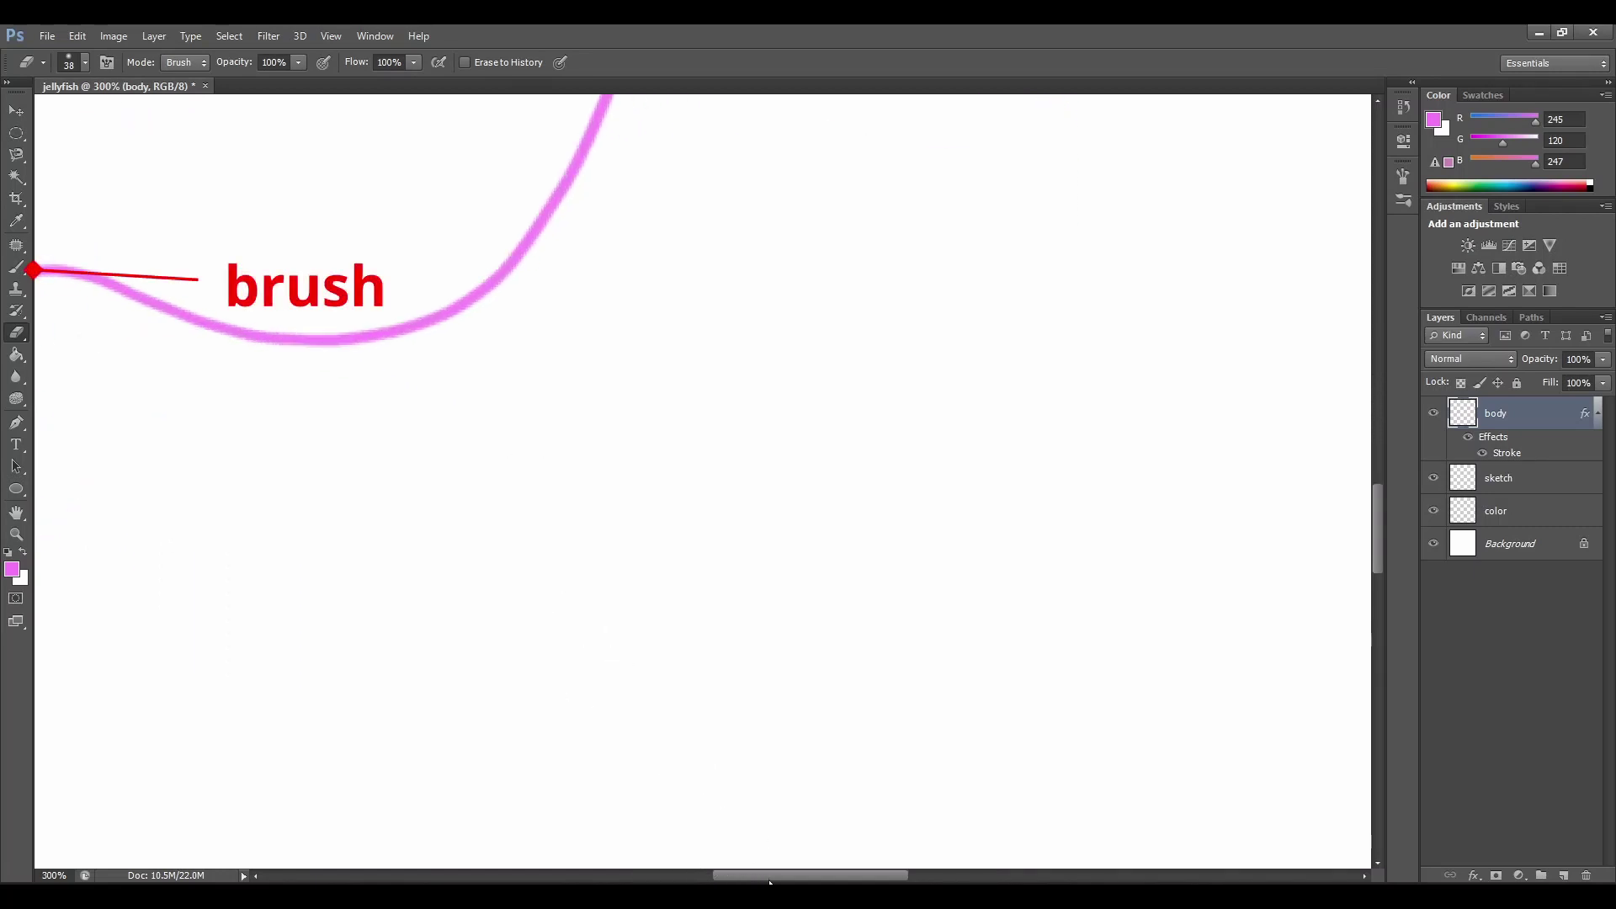
{"action": "left_click_drag", "start_coordinate": [769, 880], "coordinate": [619, 860]}
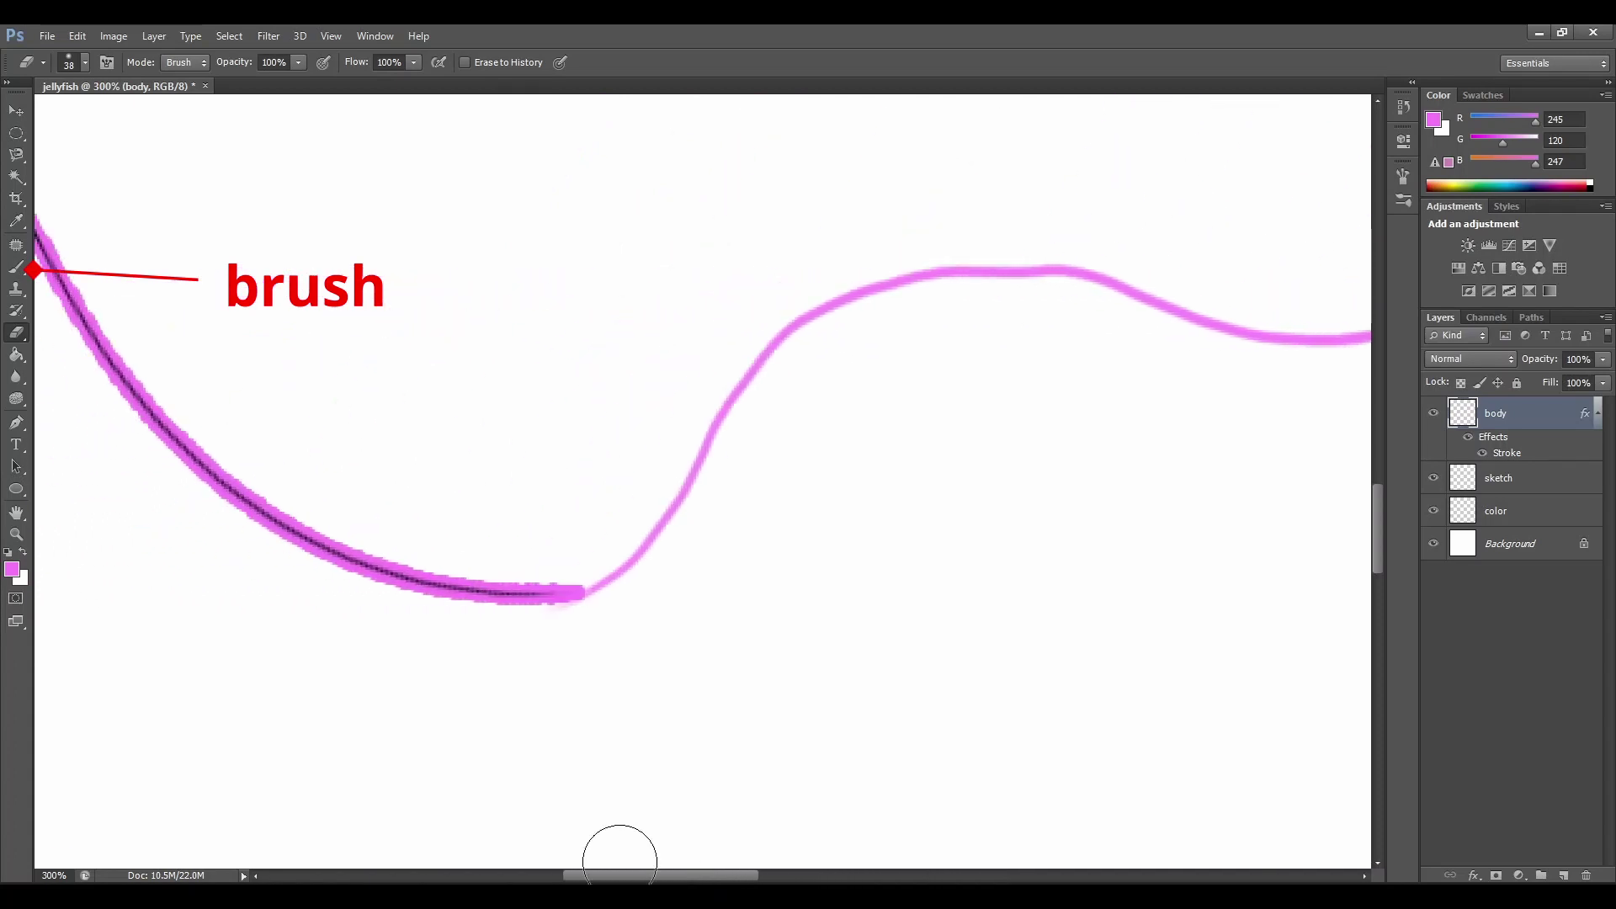
{"action": "left_click", "coordinate": [1494, 473]}
{"action": "key", "text": "b"}
{"action": "mouse_move", "coordinate": [588, 593]}
{"action": "left_mouse_down"}
{"action": "mouse_move", "coordinate": [663, 527]}
{"action": "mouse_move", "coordinate": [767, 362]}
{"action": "mouse_move", "coordinate": [880, 287]}
{"action": "mouse_move", "coordinate": [1018, 269]}
{"action": "mouse_move", "coordinate": [1300, 337]}
{"action": "left_mouse_up"}
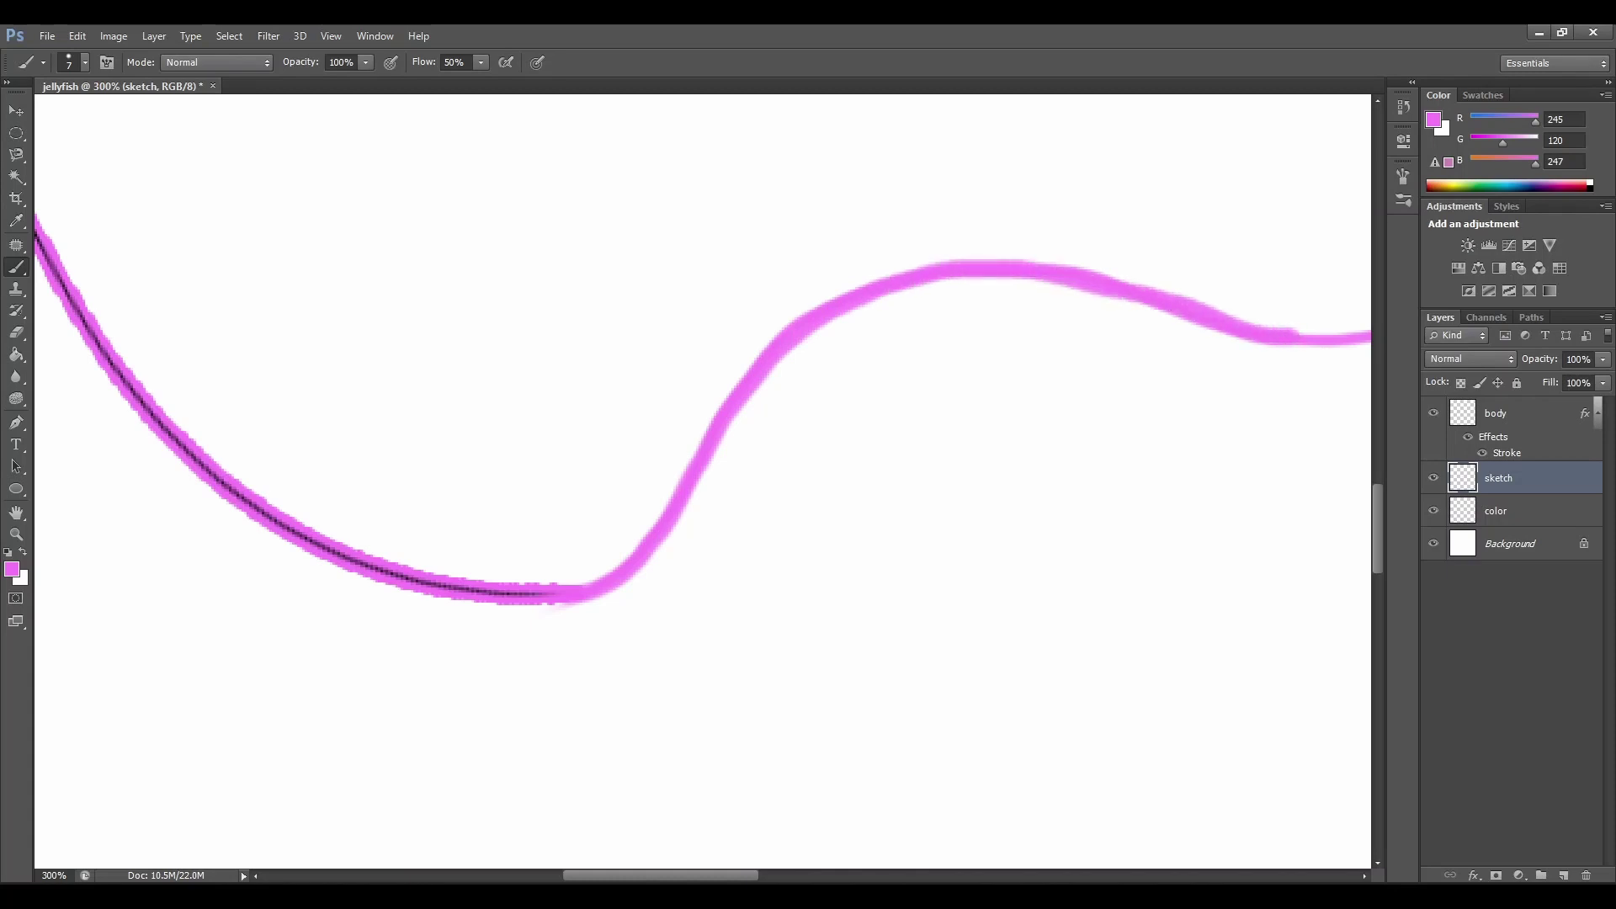
{"action": "scroll", "coordinate": [1000, 659], "scroll_direction": "right", "scroll_amount": 6}
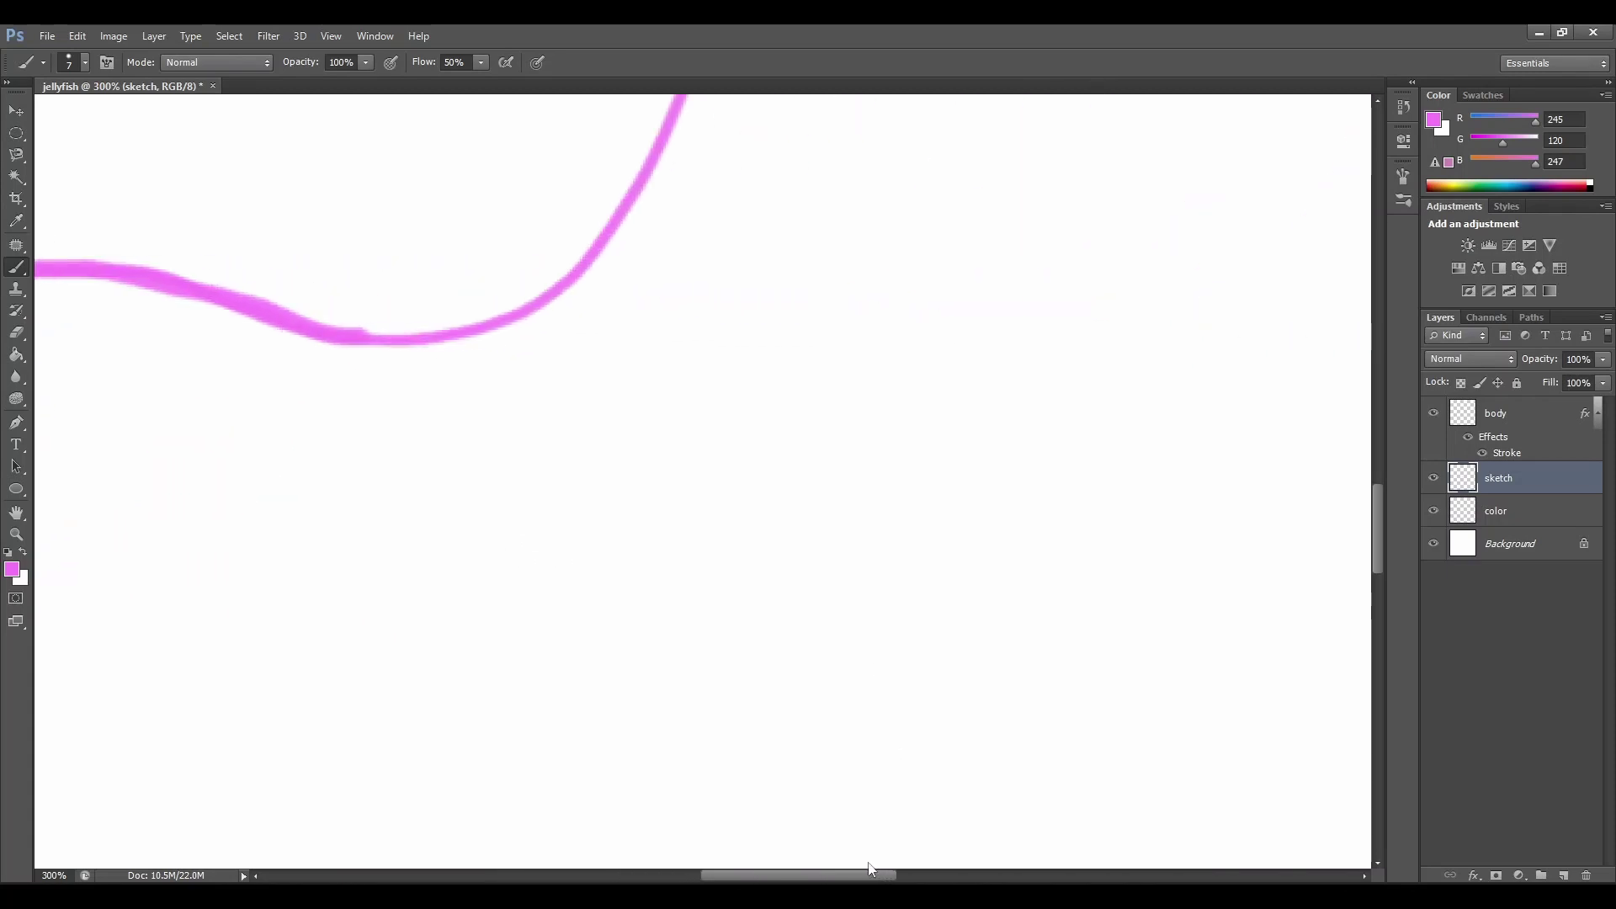
{"action": "scroll", "coordinate": [872, 396], "scroll_direction": "up", "scroll_amount": 2}
{"action": "scroll", "coordinate": [883, 379], "scroll_direction": "up", "scroll_amount": 2}
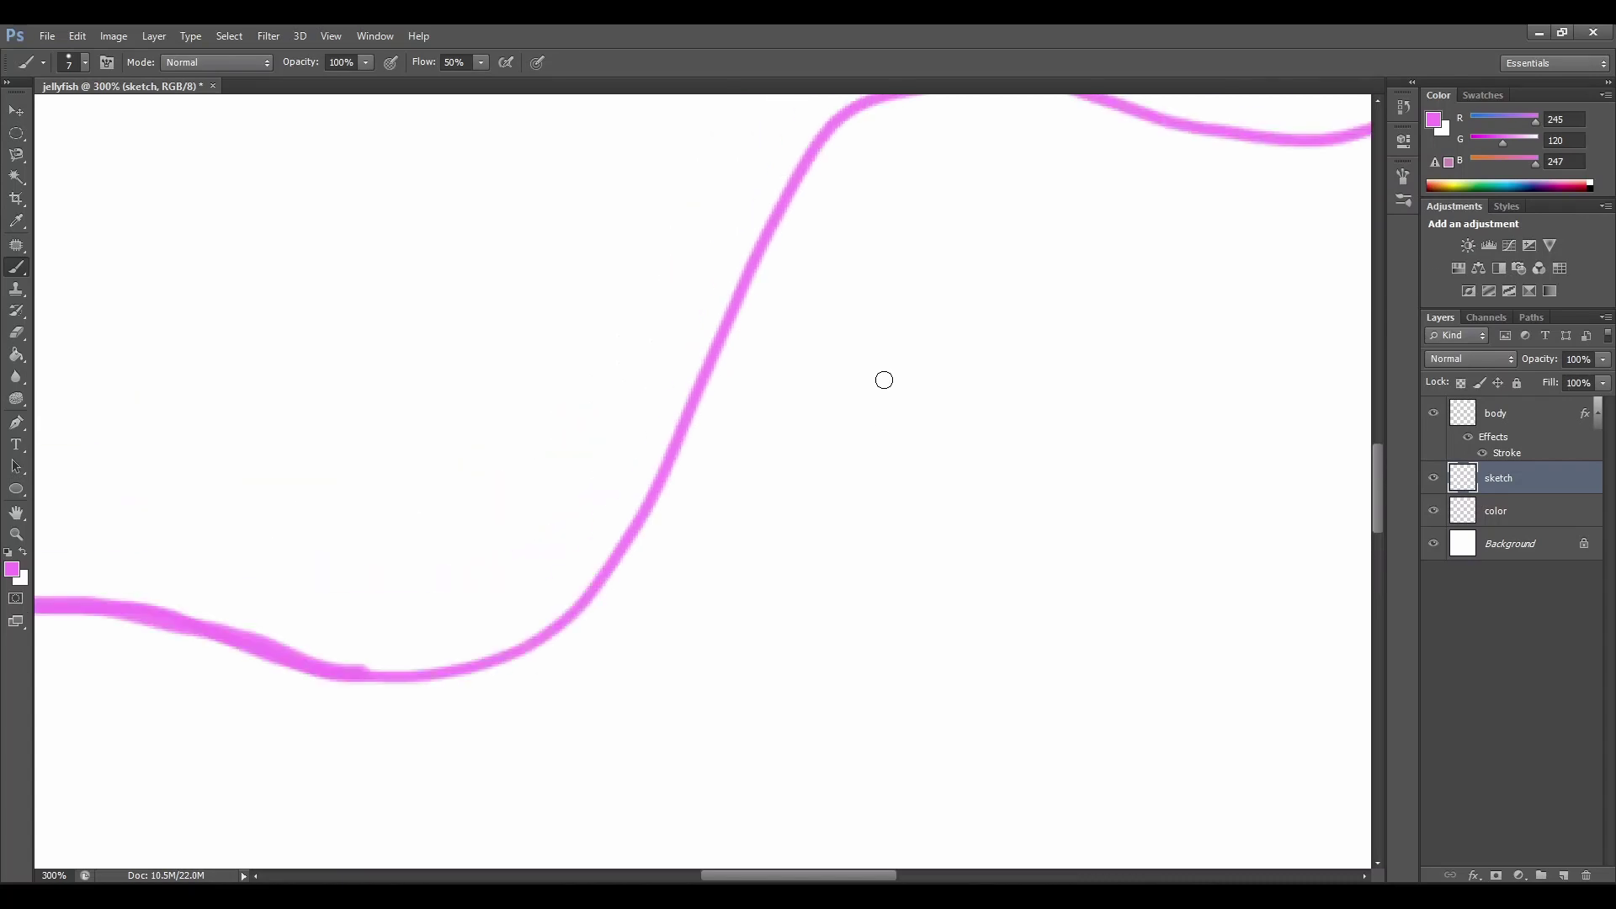
{"action": "mouse_move", "coordinate": [294, 658]}
{"action": "left_mouse_down"}
{"action": "mouse_move", "coordinate": [366, 672]}
{"action": "mouse_move", "coordinate": [488, 651]}
{"action": "mouse_move", "coordinate": [590, 594]}
{"action": "mouse_move", "coordinate": [637, 530]}
{"action": "left_mouse_up"}
Switch to the Eraser and reframe the view at 200% to check the outline
{"action": "key", "text": "e"}
{"action": "scroll", "coordinate": [841, 414], "scroll_direction": "up", "scroll_amount": 1}
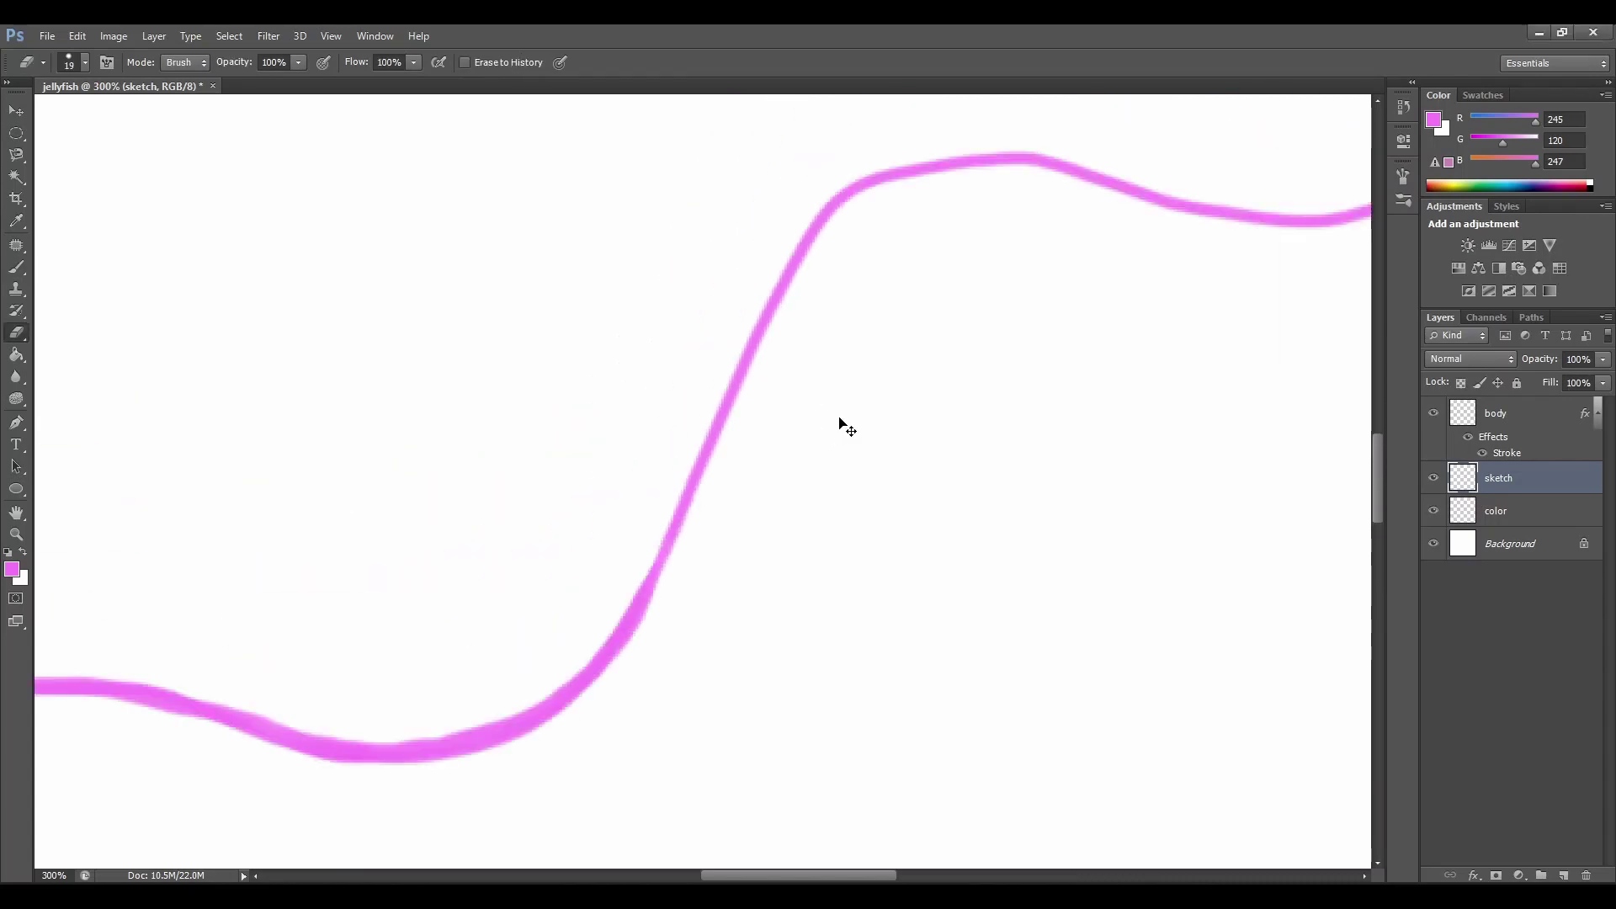
{"action": "key", "text": "ctrl+minus"}
{"action": "key", "text": "ctrl+minus"}
{"action": "key", "text": "ctrl+minus"}
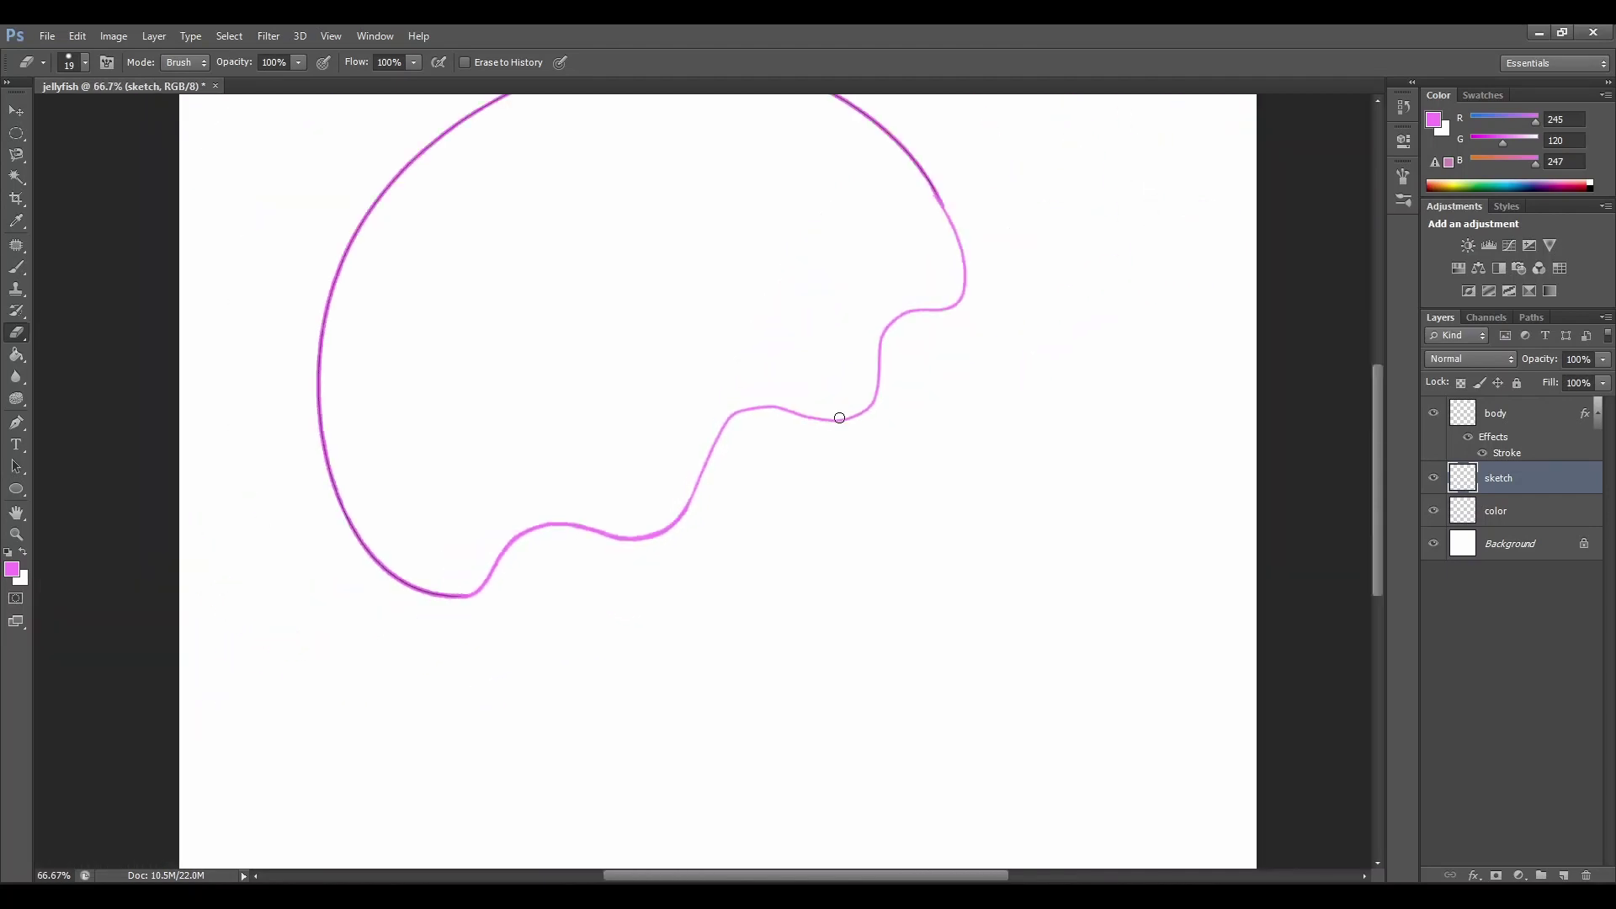
{"action": "scroll", "coordinate": [839, 418], "scroll_direction": "up", "scroll_amount": 2}
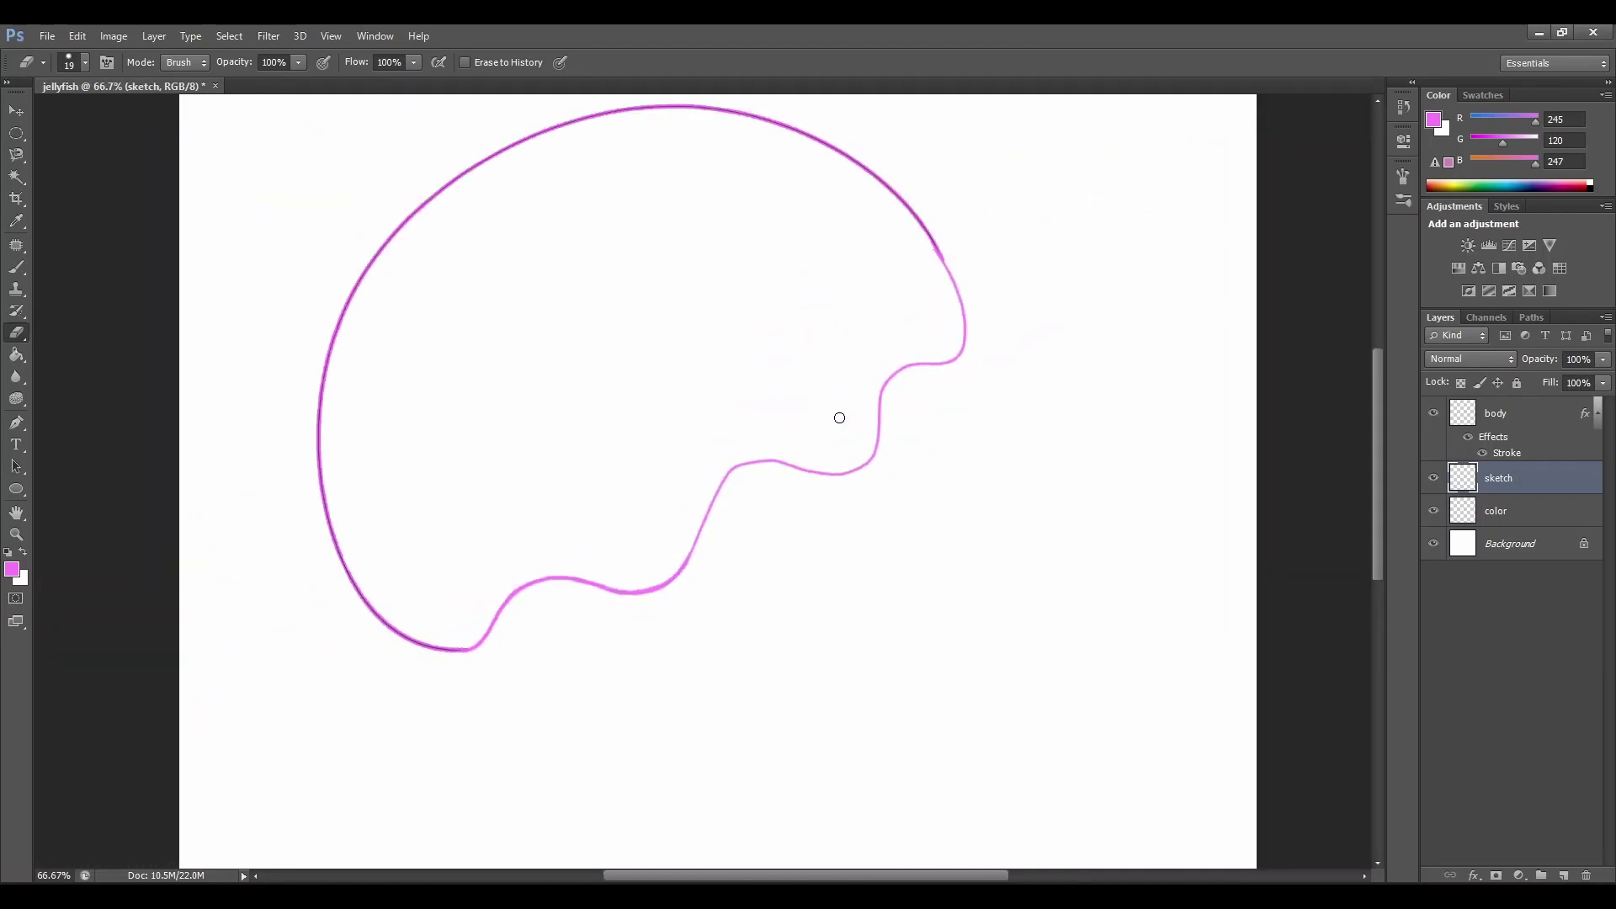
{"action": "scroll", "coordinate": [839, 417], "scroll_direction": "up", "scroll_amount": 4}
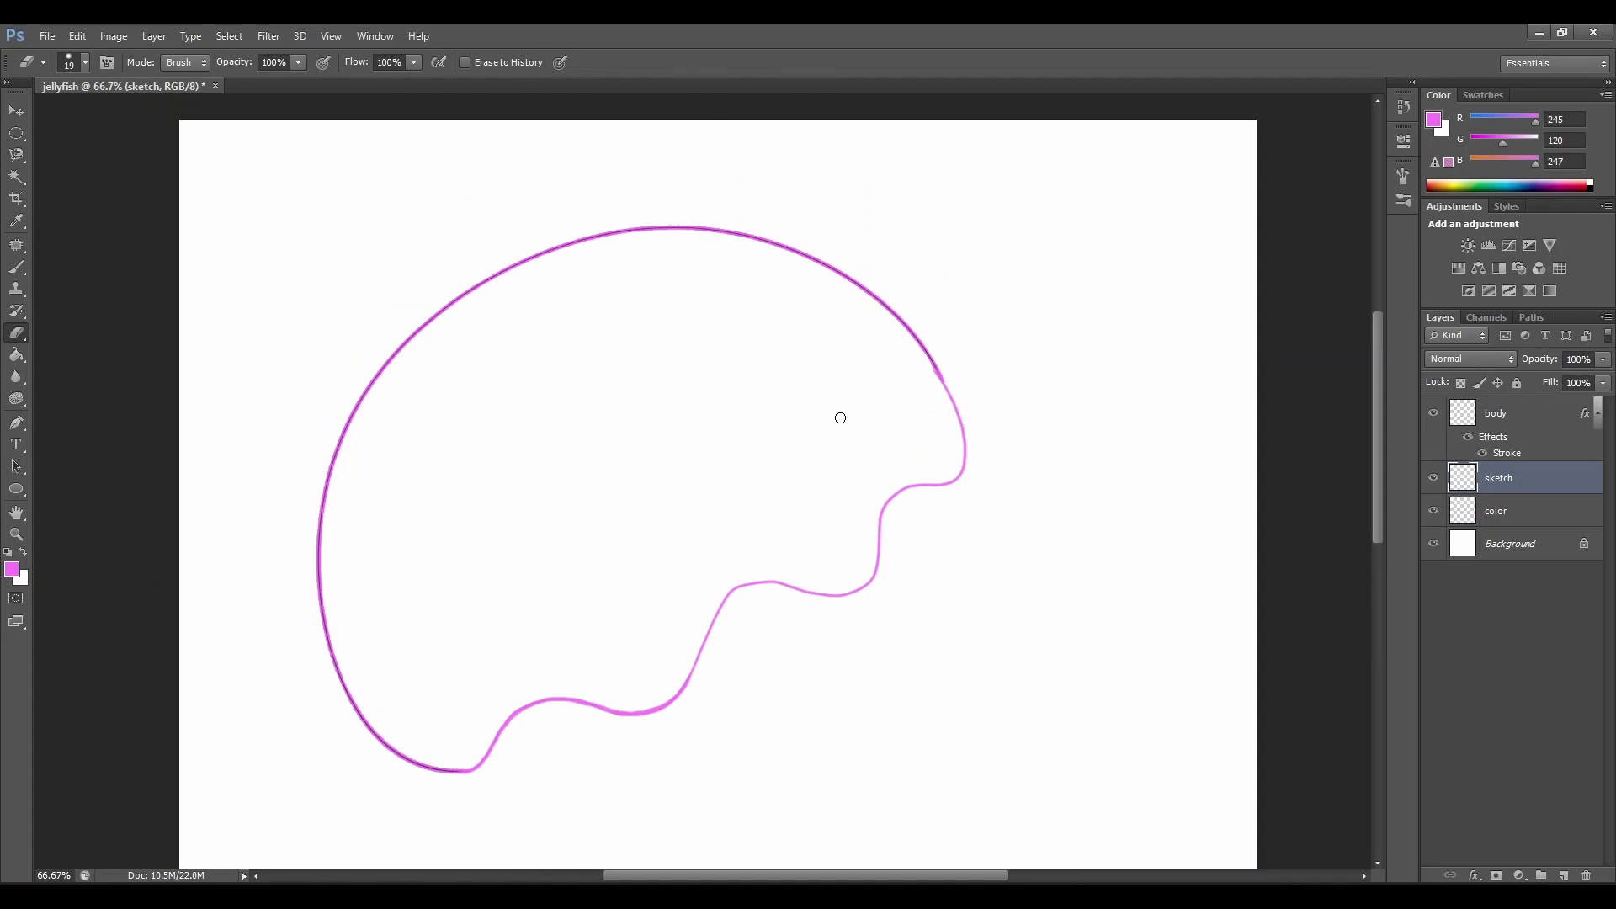
{"action": "key", "text": "ctrl+plus"}
{"action": "key", "text": "ctrl+plus"}
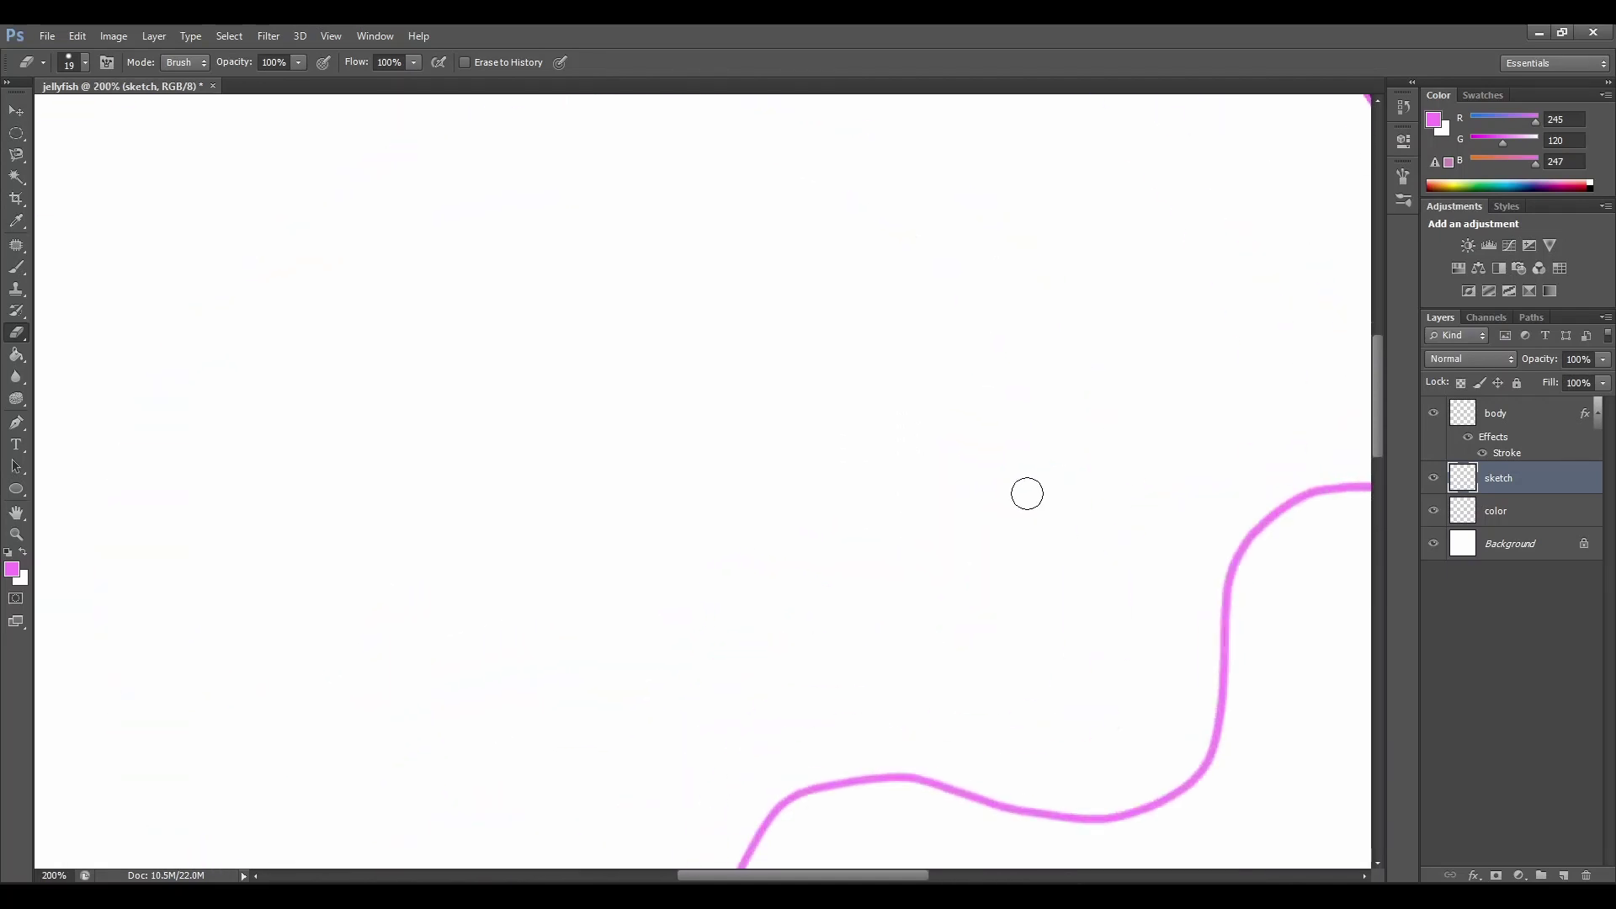
{"action": "scroll", "coordinate": [833, 854], "scroll_direction": "right", "scroll_amount": 5}
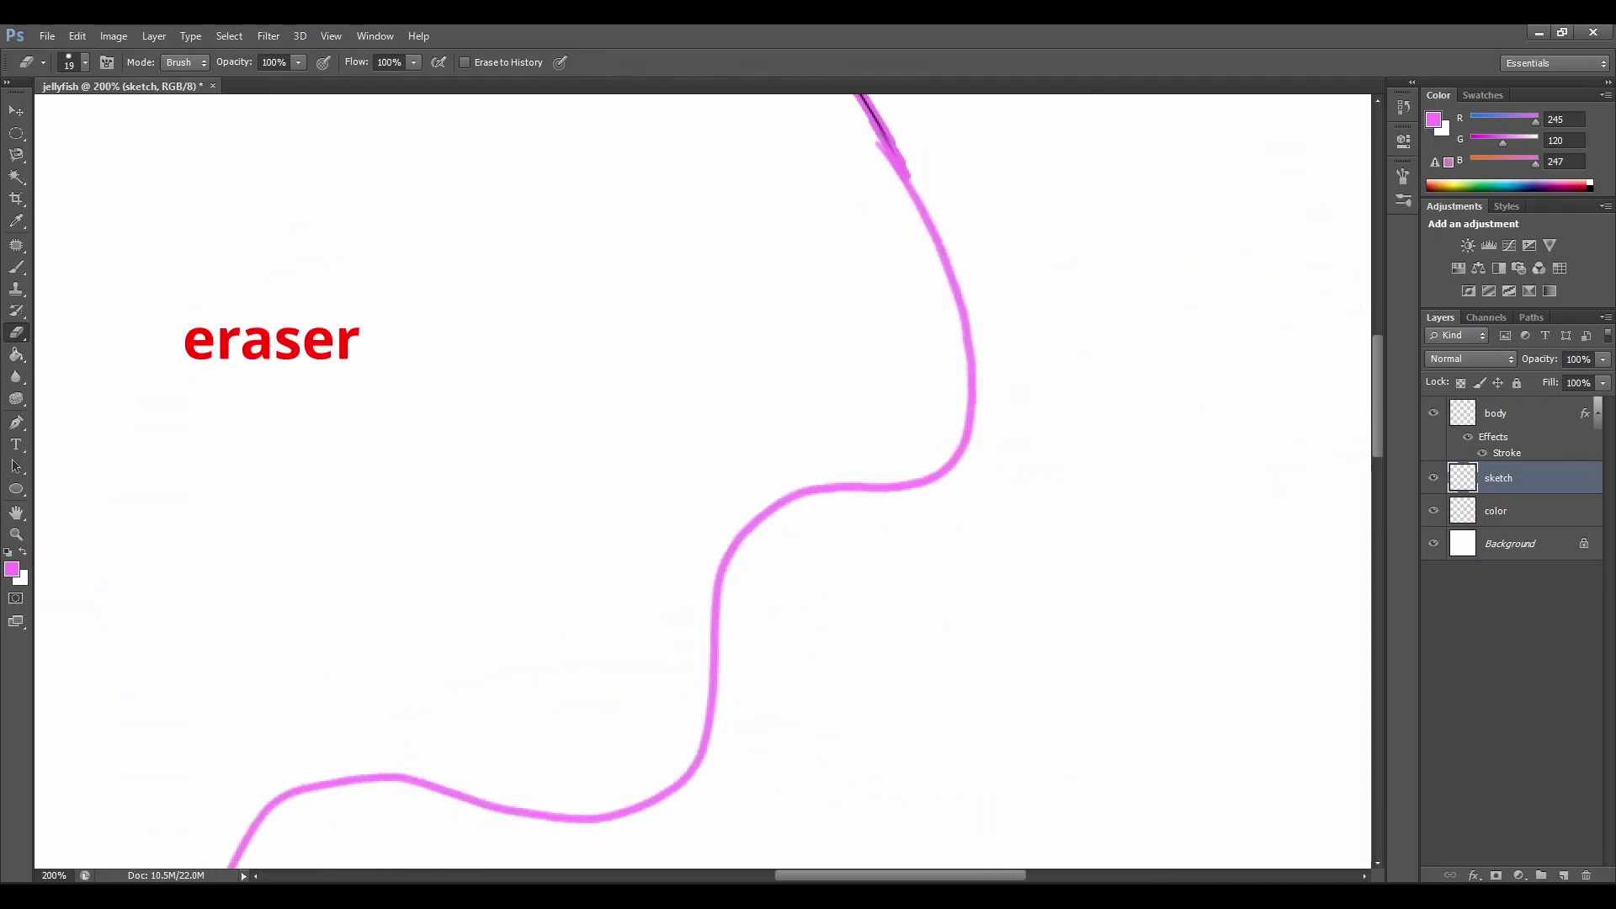
{"action": "scroll", "coordinate": [1010, 549], "scroll_direction": "up", "scroll_amount": 5}
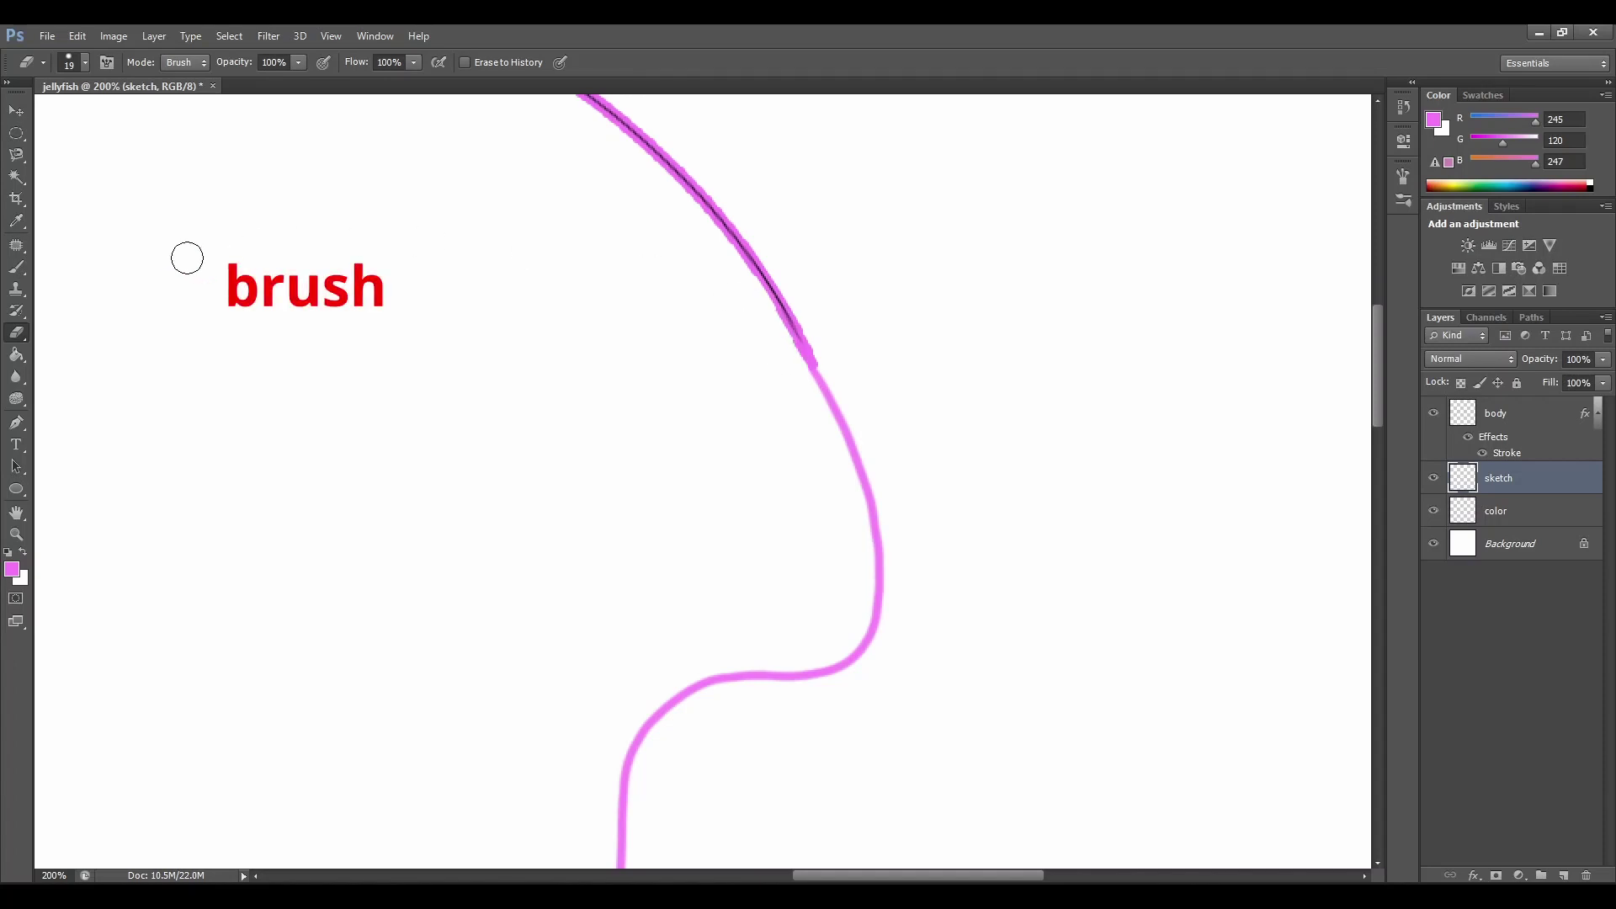
Zoom to 300% and paint-bucket the dark inner line of the dome outline pink on the body layer
{"action": "left_click", "coordinate": [16, 268]}
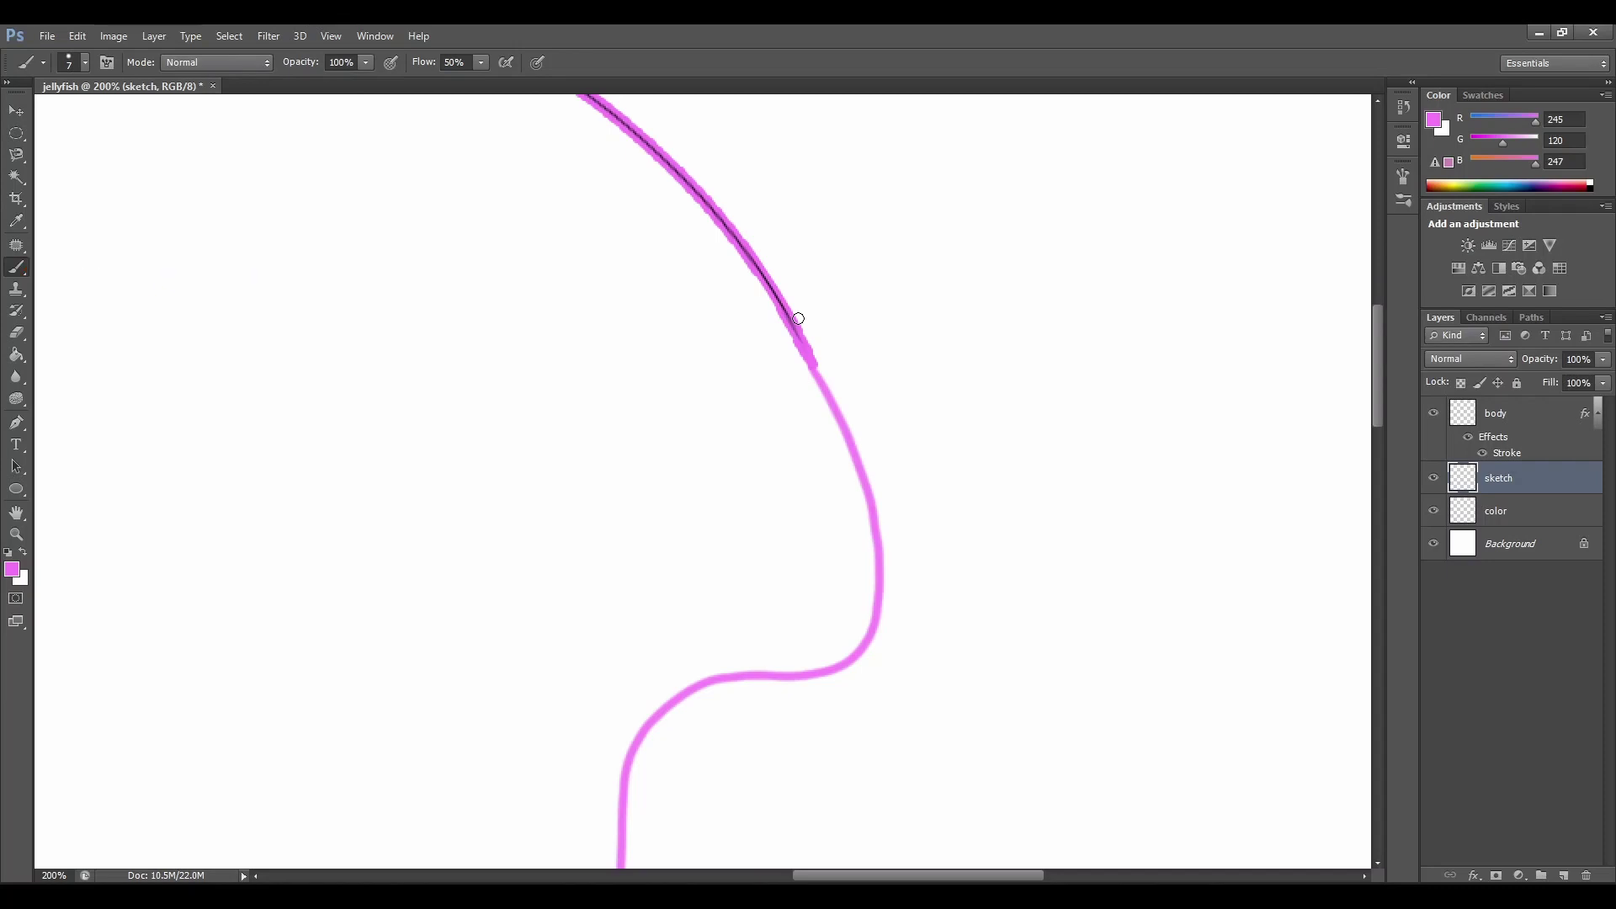
{"action": "scroll", "coordinate": [1144, 365], "scroll_direction": "up", "scroll_amount": 2}
{"action": "key", "text": "ctrl+plus"}
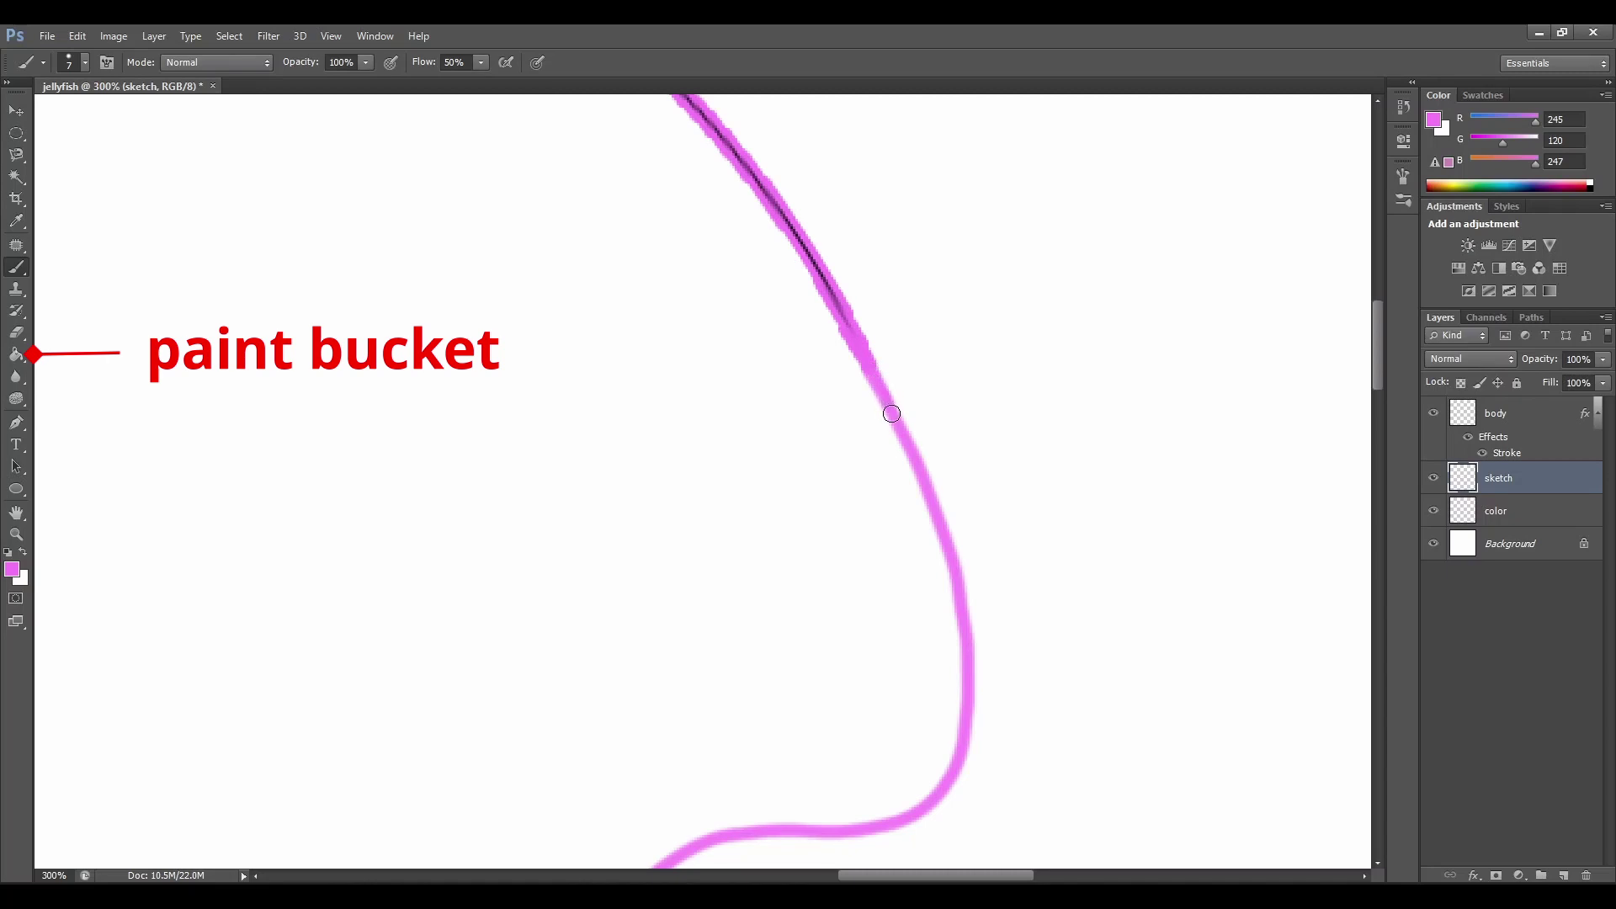
{"action": "key", "text": "g"}
{"action": "key", "text": "alt+bracketright"}
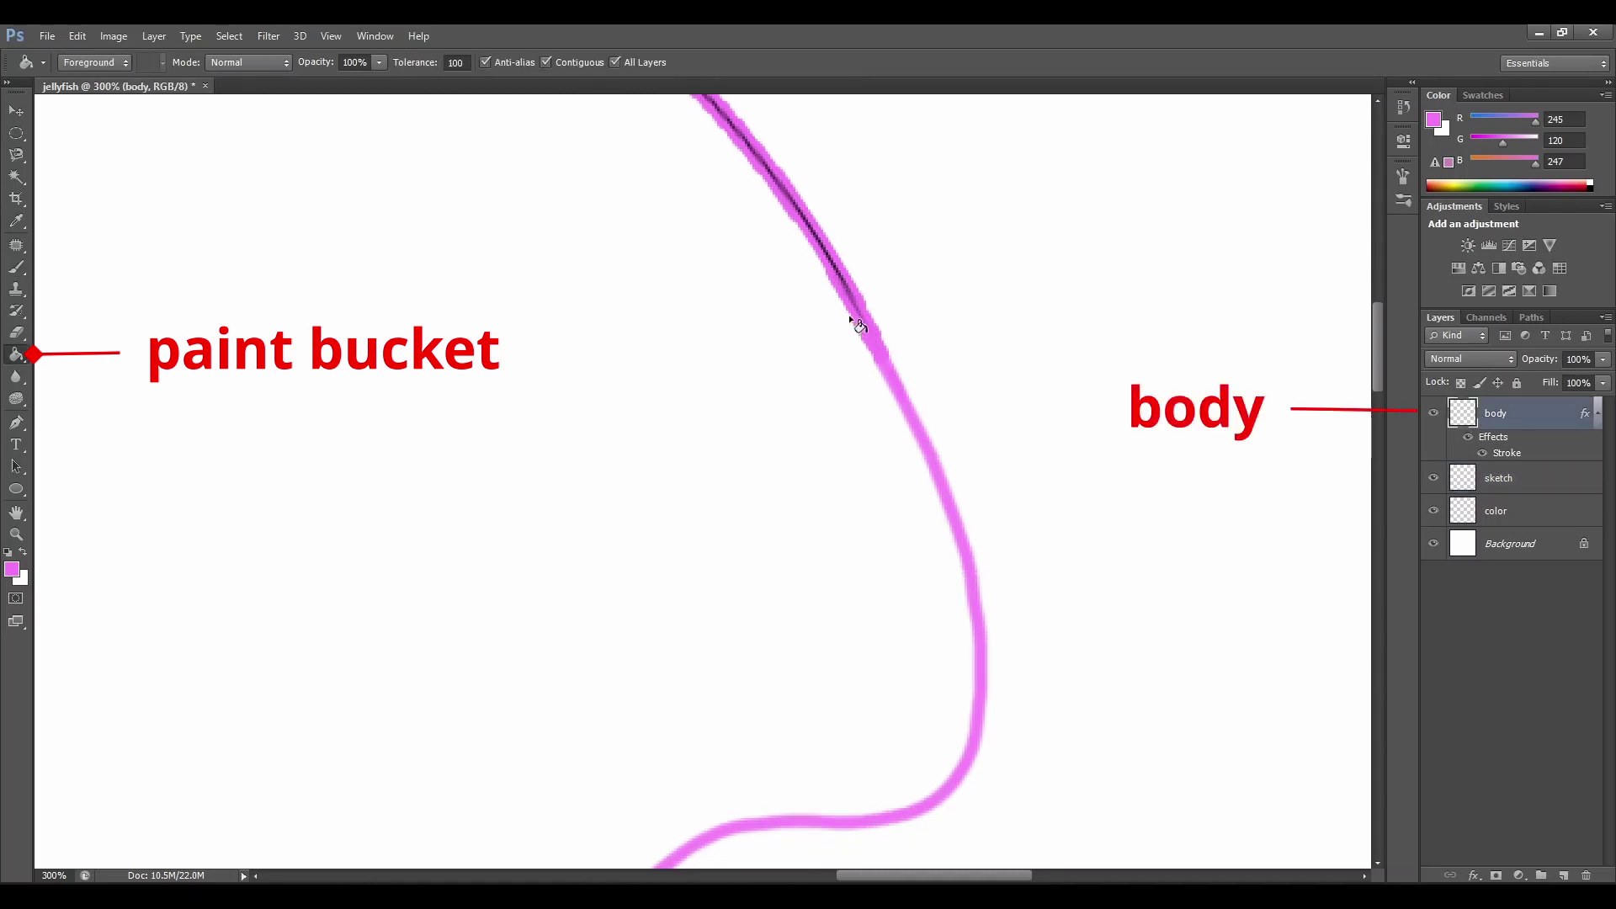
{"action": "left_click", "coordinate": [840, 276]}
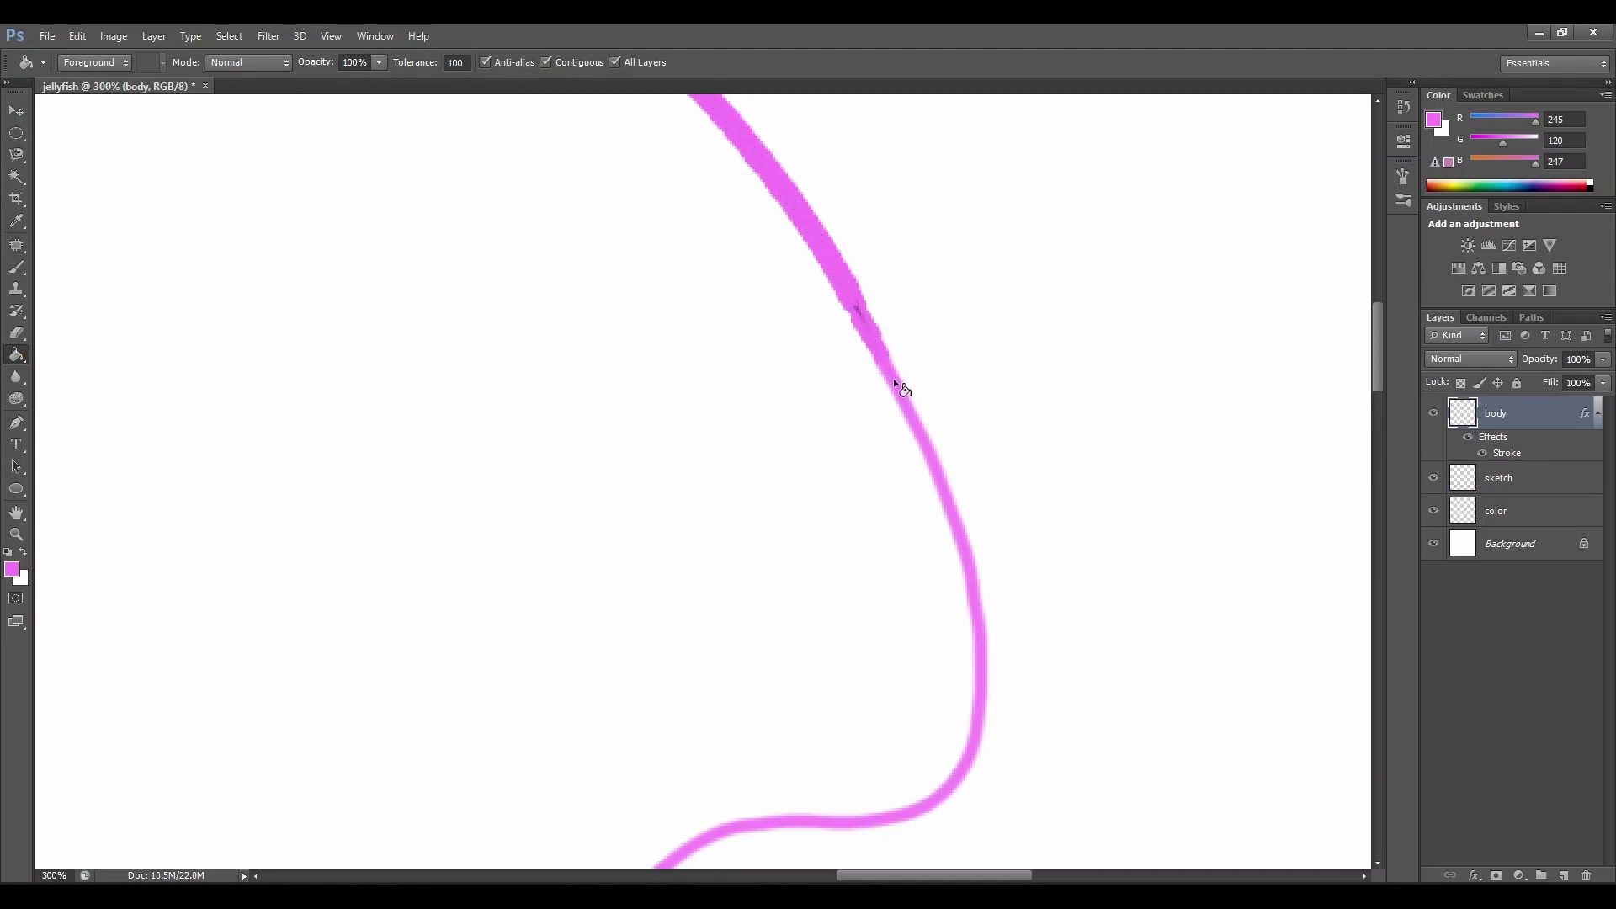
Check the dome edge at 200% and then the whole outline to confirm it is evenly pink
{"action": "key", "text": "b"}
{"action": "key", "text": "ctrl+minus"}
{"action": "key", "text": "ctrl+minus"}
{"action": "key", "text": "ctrl+minus"}
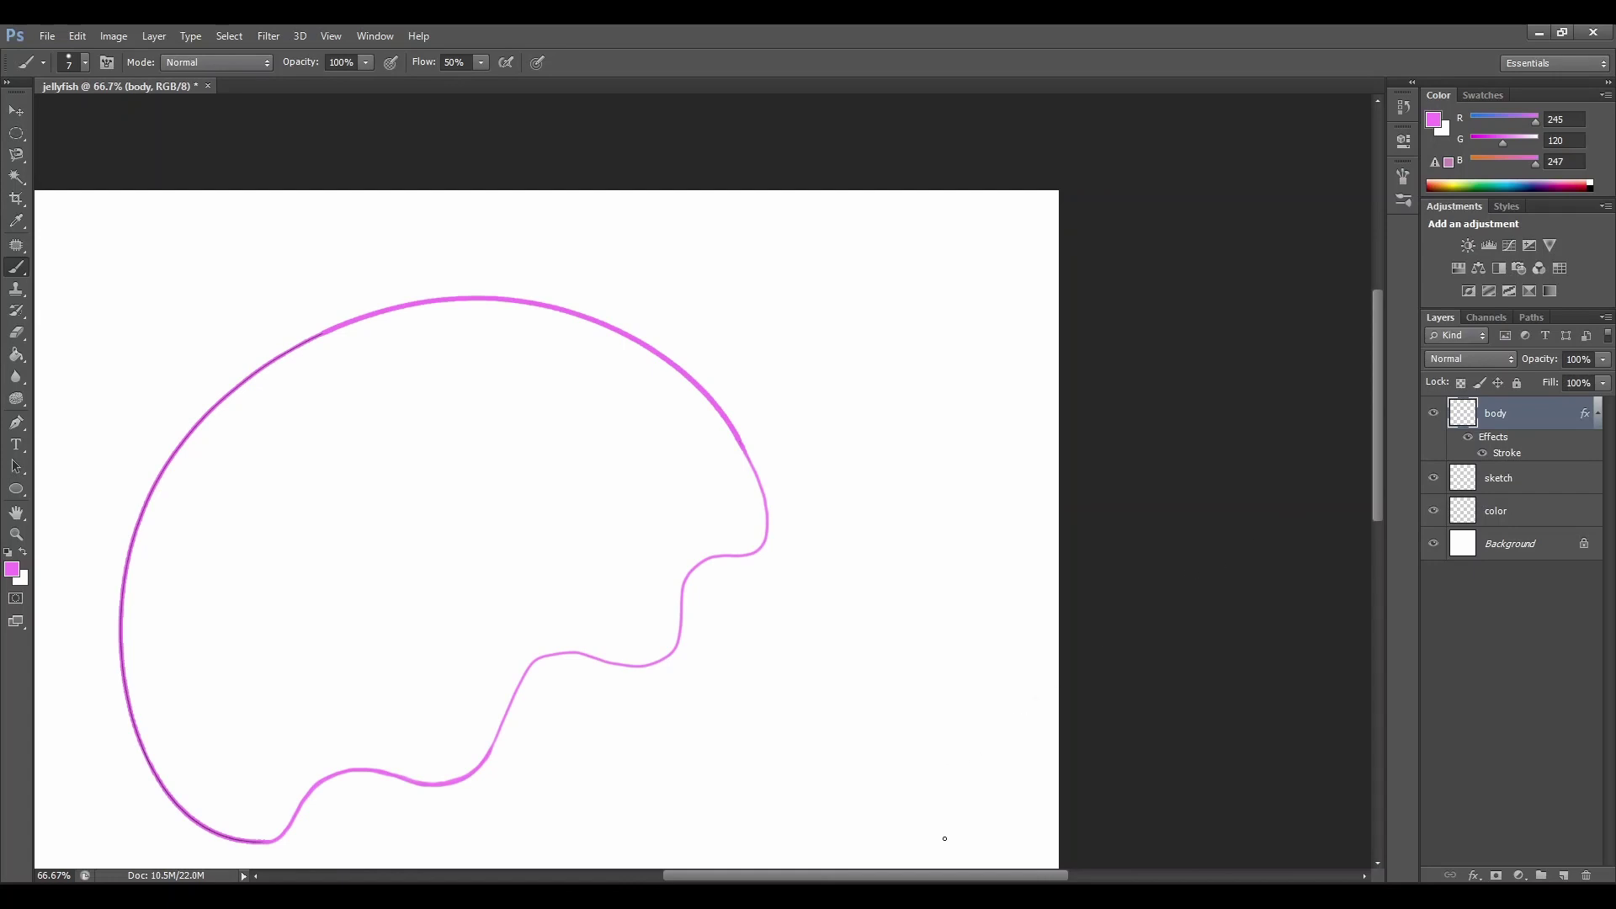
{"action": "scroll", "coordinate": [707, 527], "scroll_direction": "left", "scroll_amount": 5}
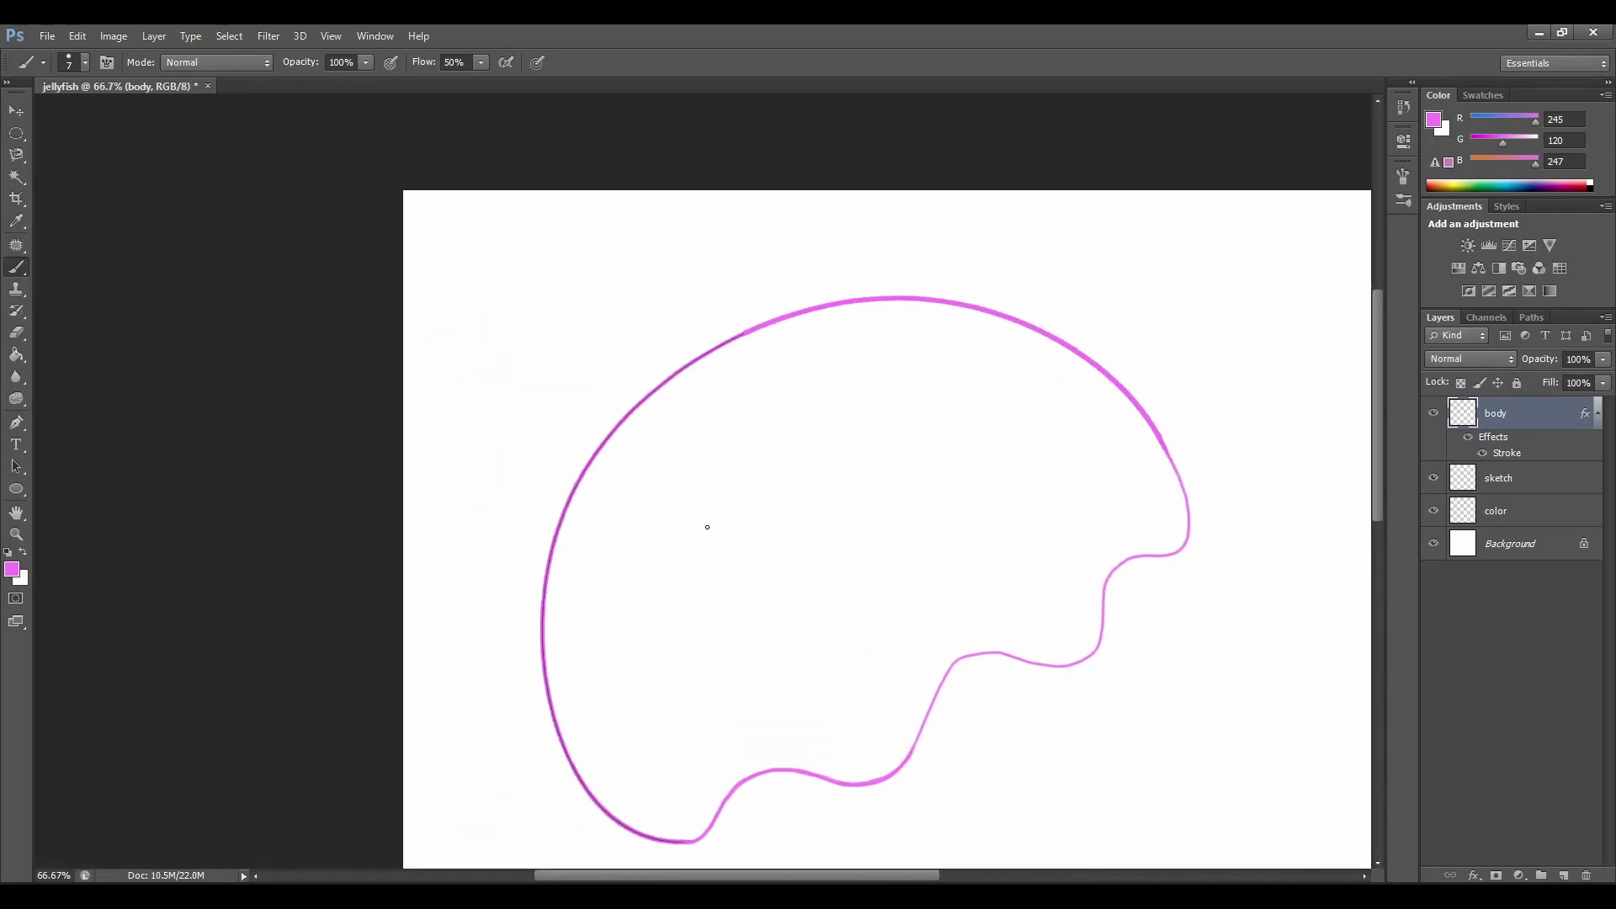
{"action": "scroll", "coordinate": [674, 487], "scroll_direction": "down", "scroll_amount": 2}
{"action": "key", "text": "ctrl+plus"}
{"action": "key", "text": "ctrl+plus"}
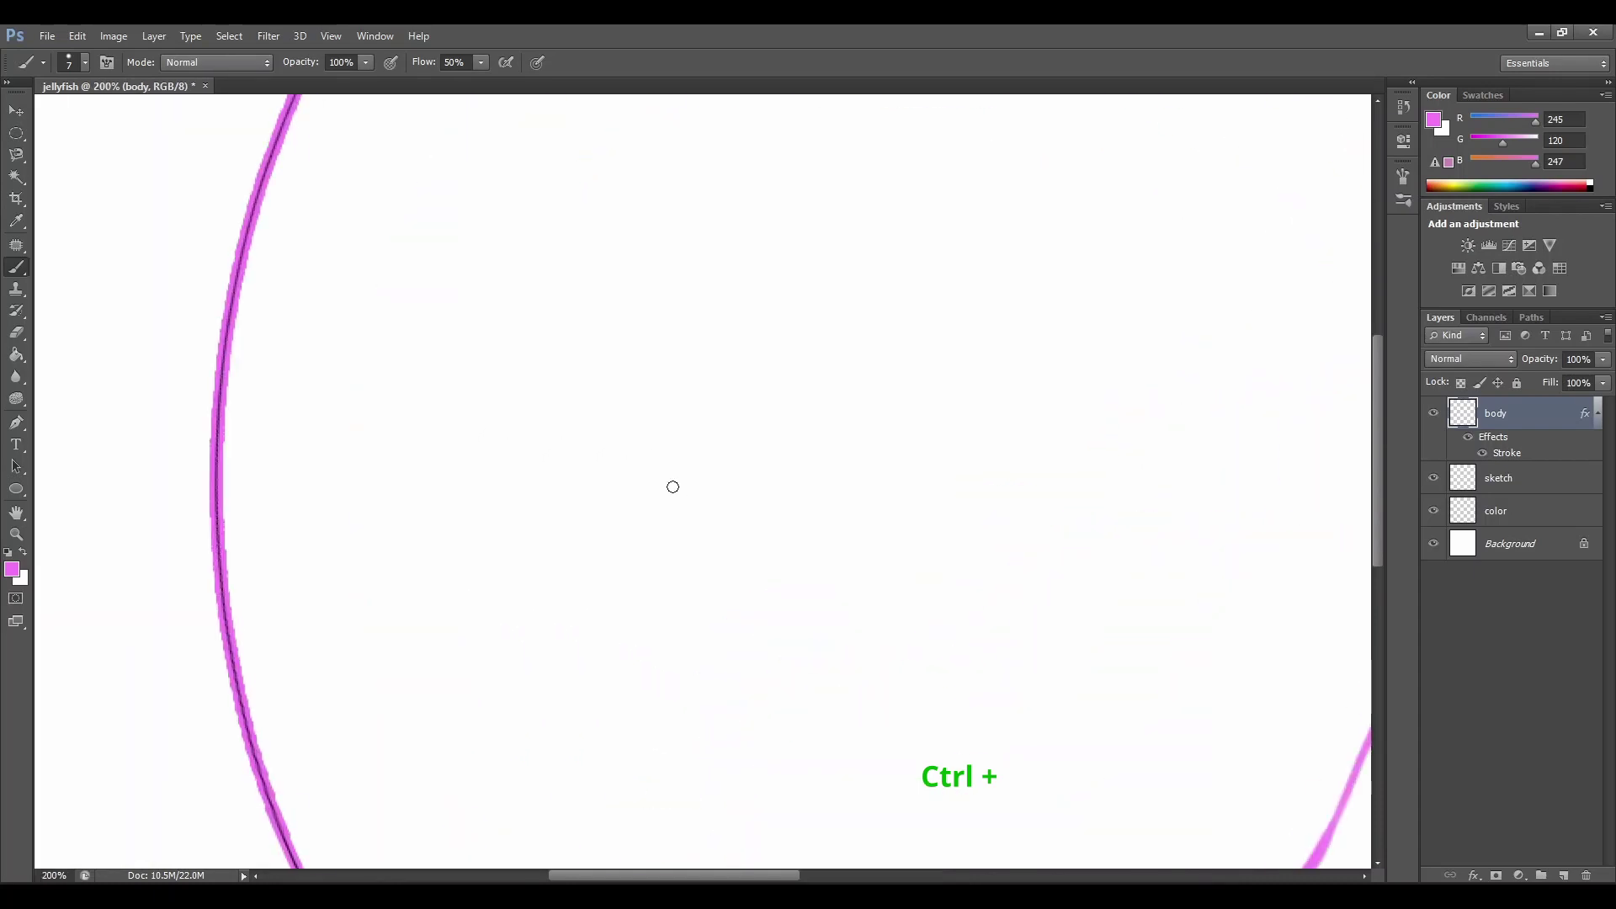
{"action": "left_click", "coordinate": [19, 355]}
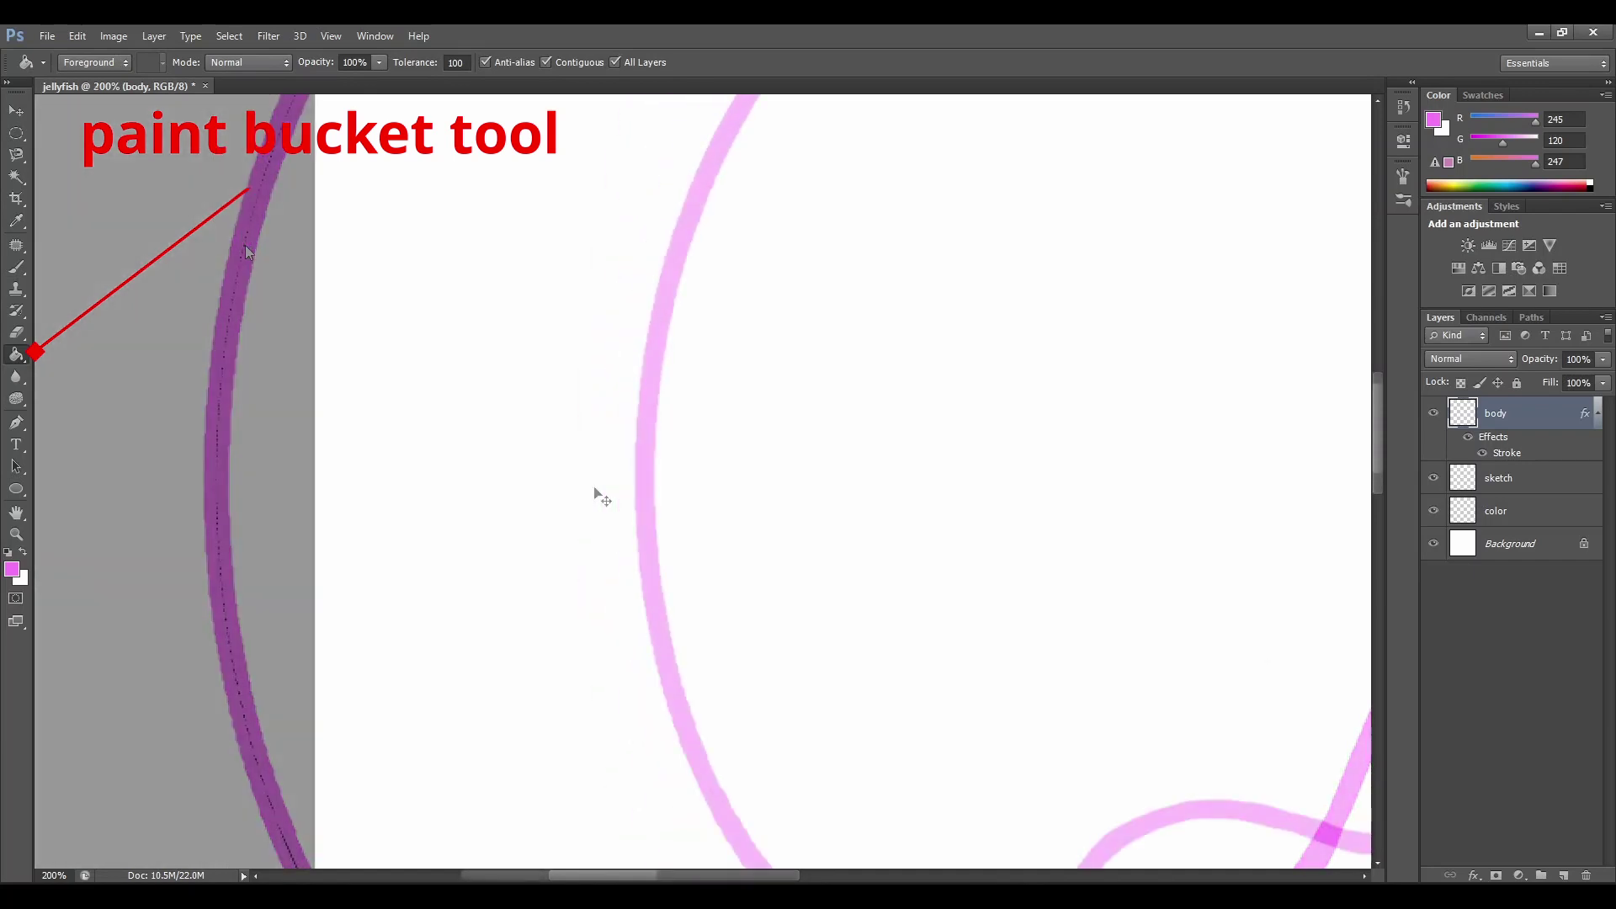
{"action": "key", "text": "ctrl+minus"}
{"action": "key", "text": "ctrl+minus"}
{"action": "key", "text": "ctrl+minus"}
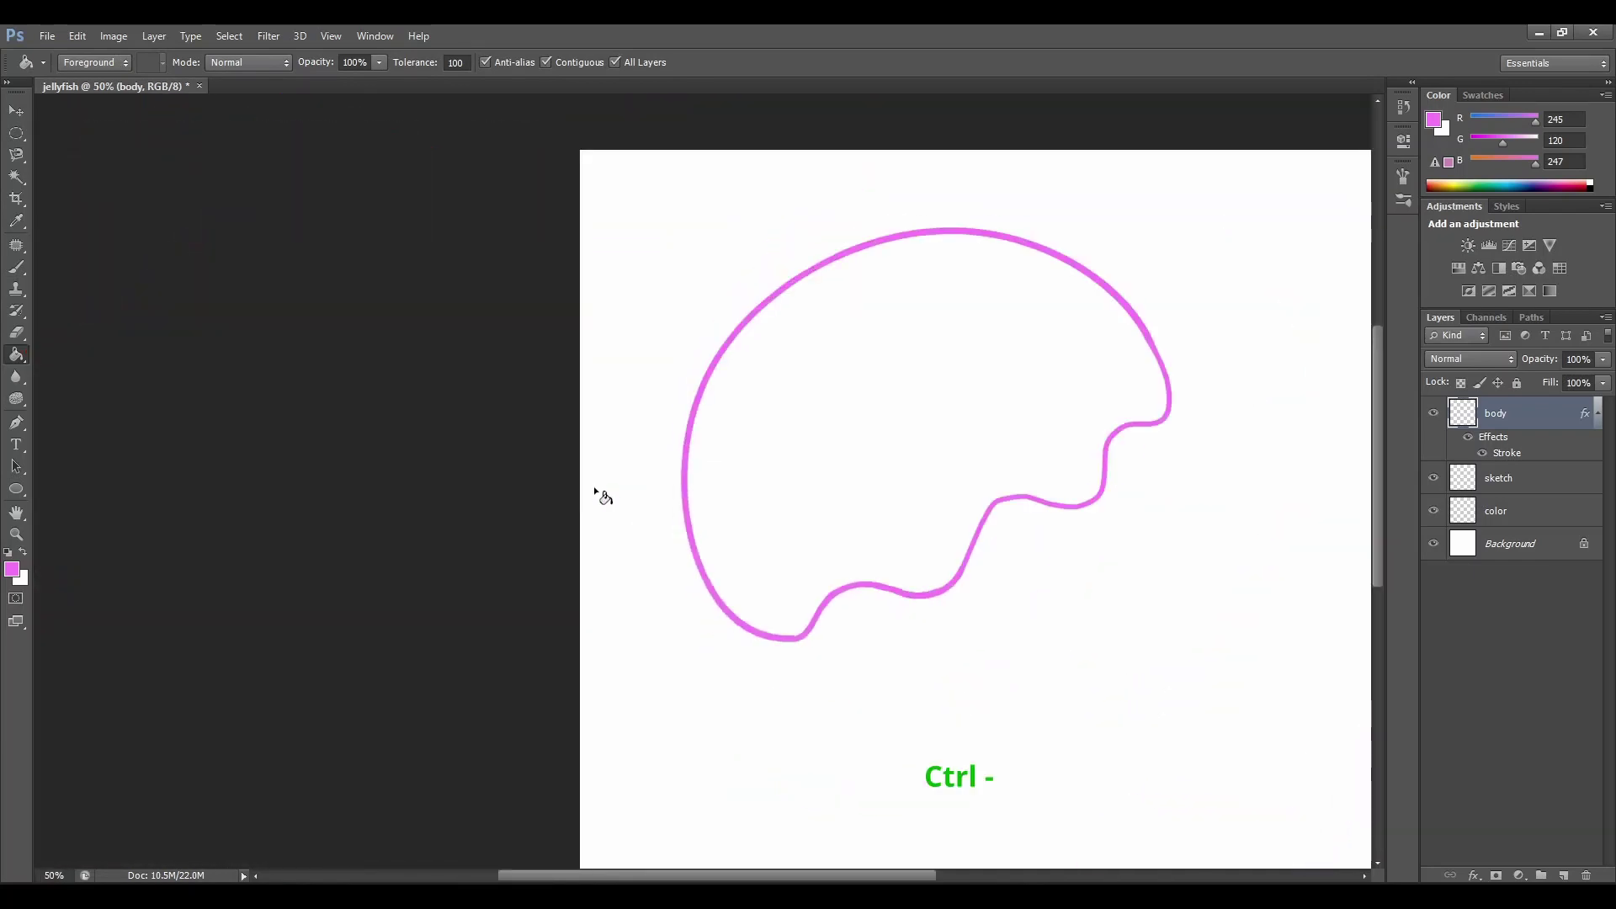
{"action": "scroll", "coordinate": [888, 427], "scroll_direction": "down", "scroll_amount": 2}
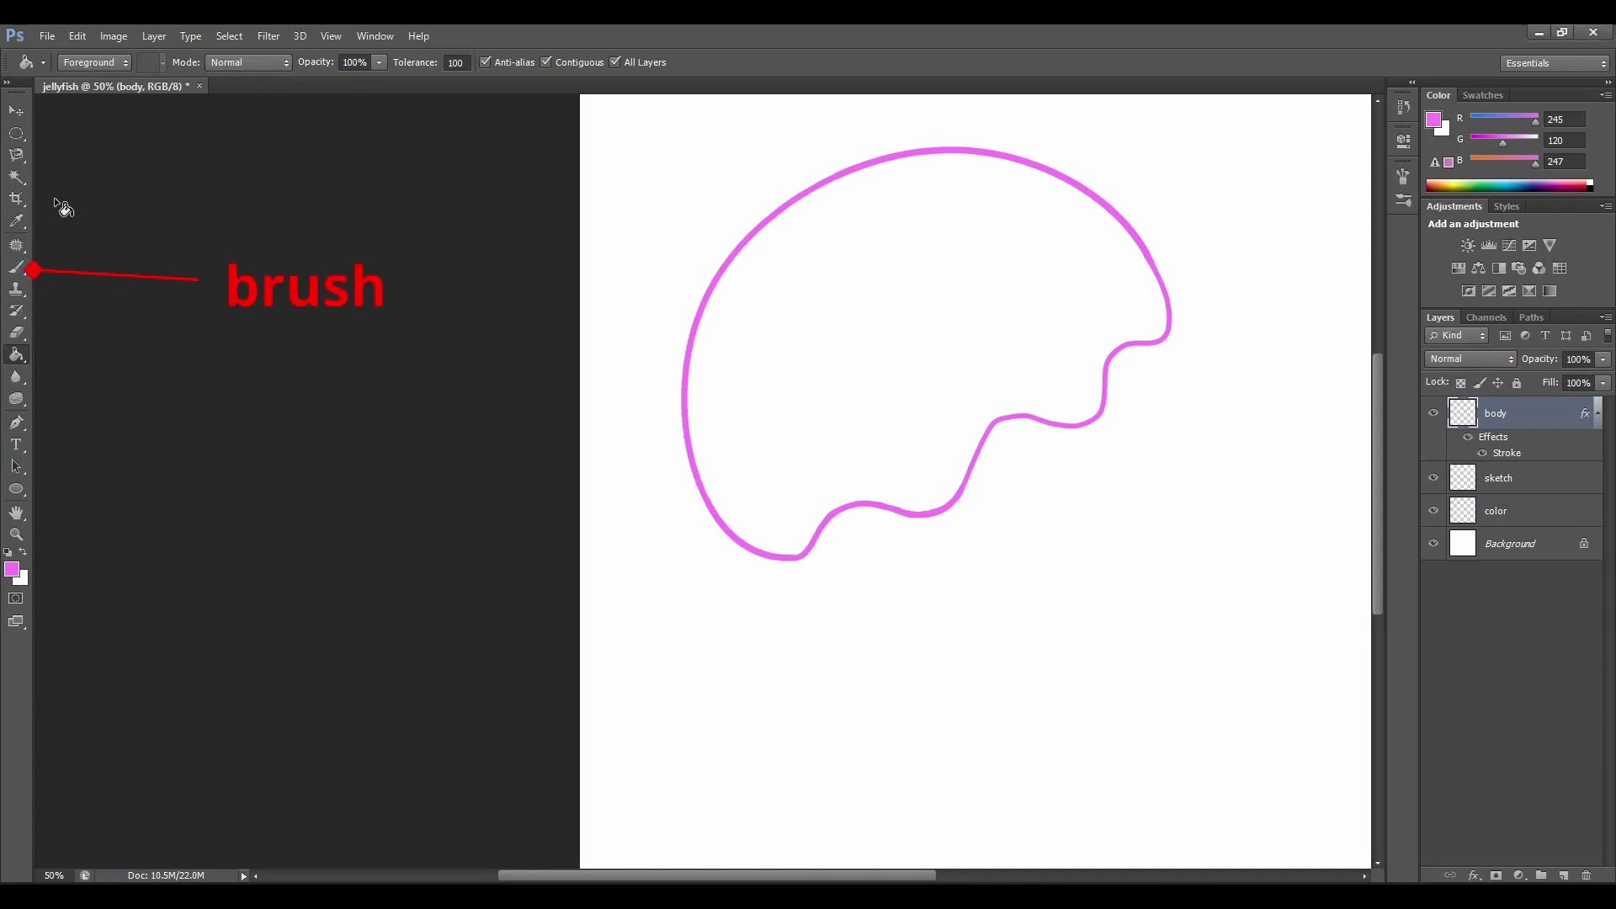
Set the brush to a 197 px spiky scatter tip and target the sketch layer
{"action": "left_click", "coordinate": [15, 267]}
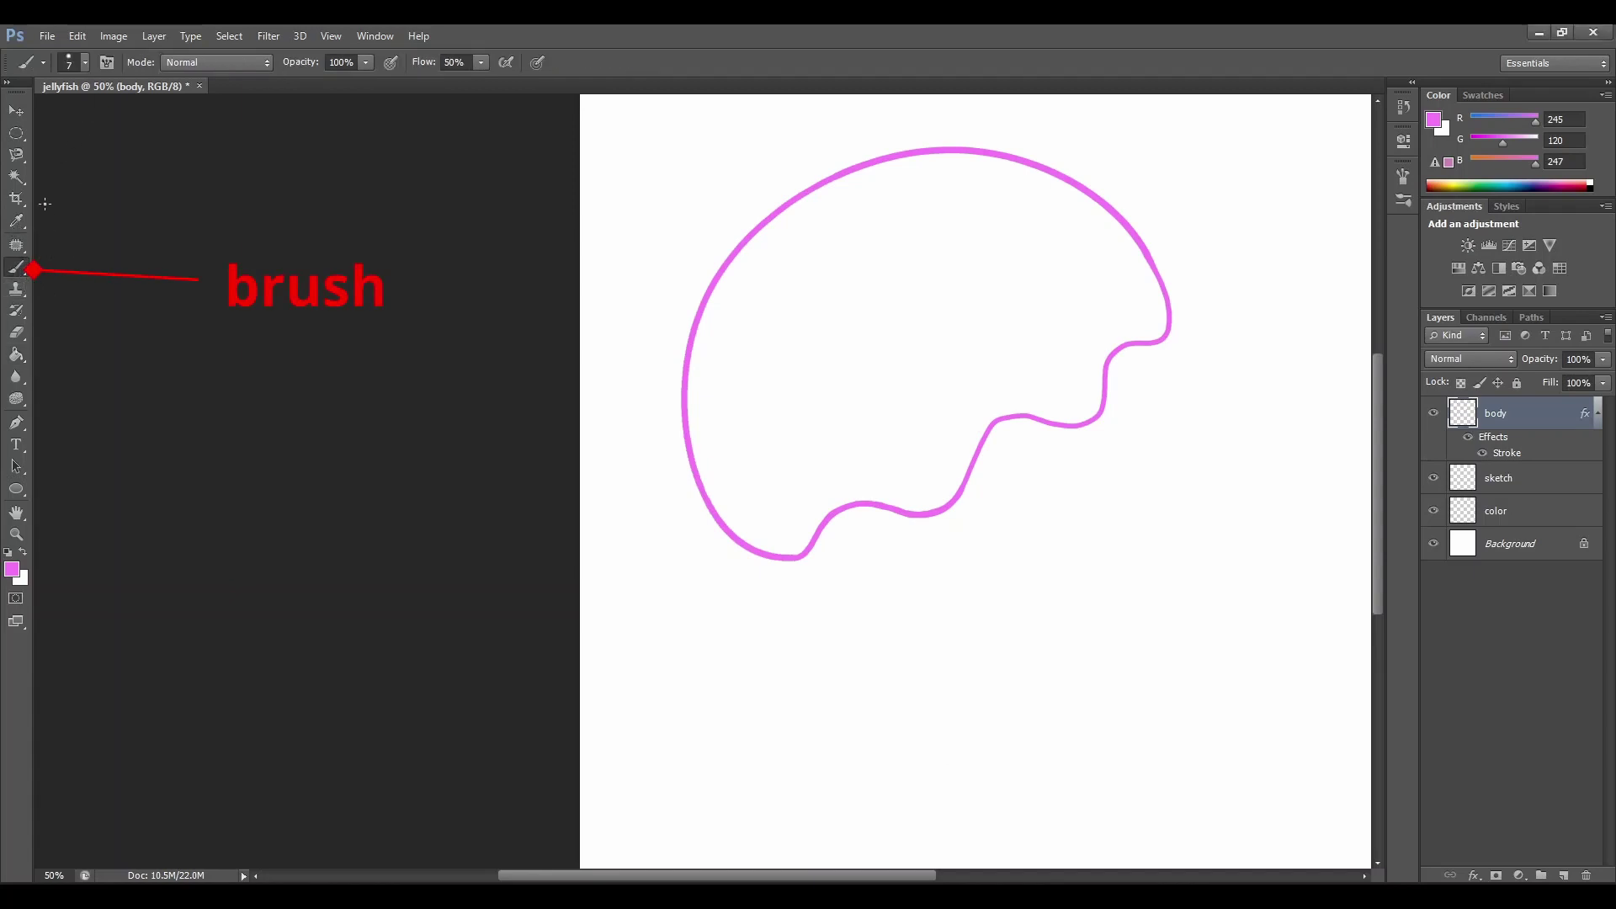
{"action": "left_click", "coordinate": [86, 68]}
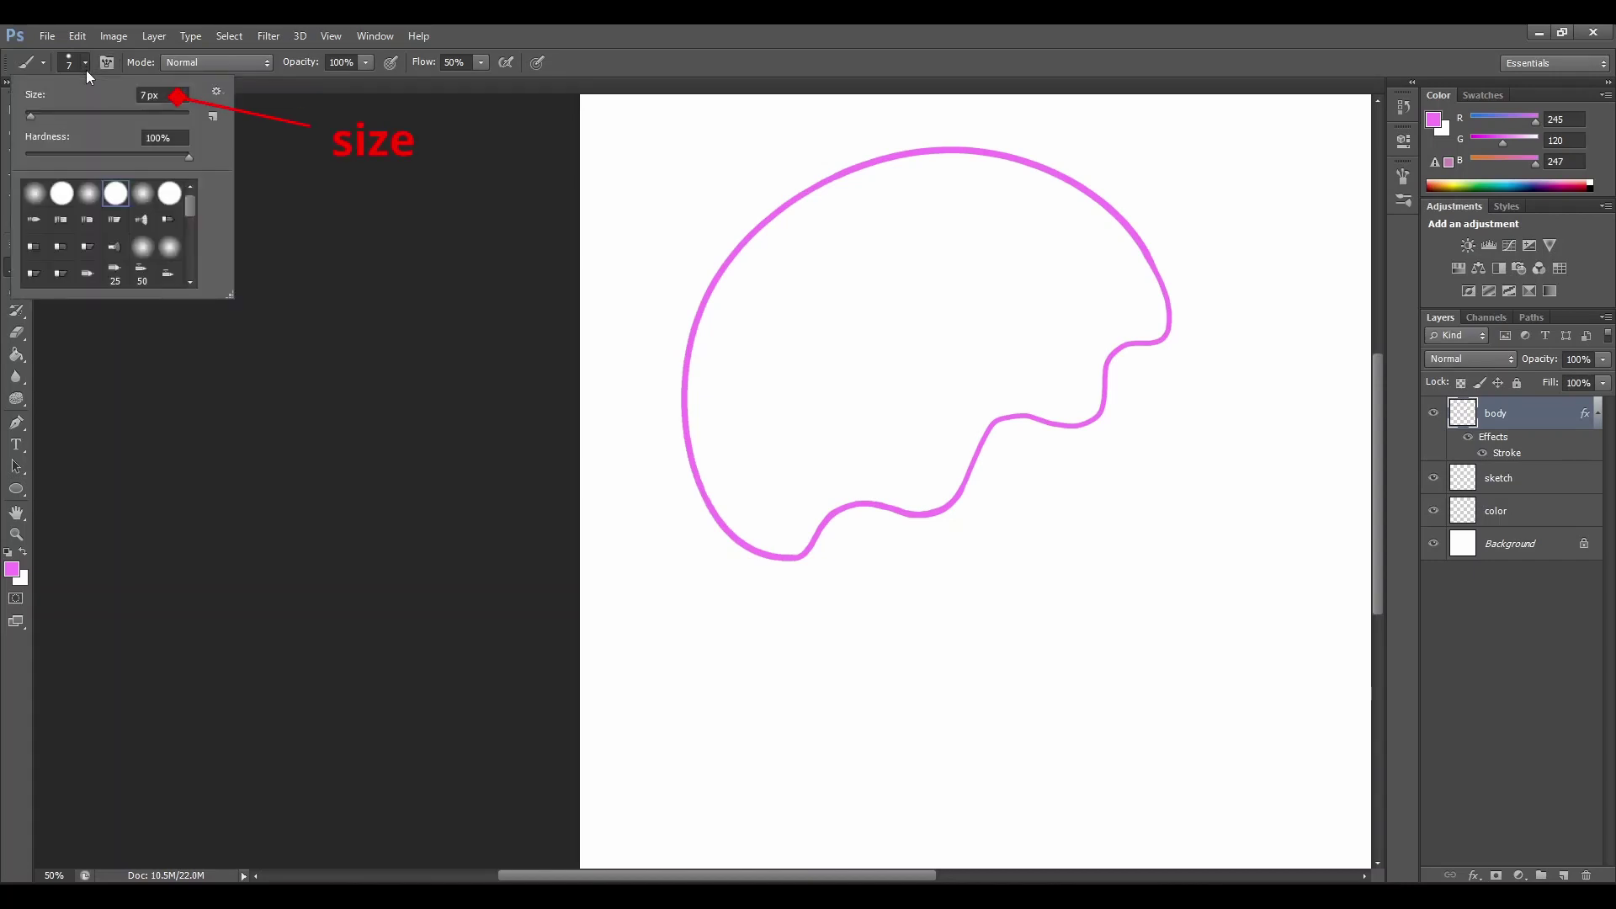
{"action": "mouse_move", "coordinate": [30, 118]}
{"action": "left_mouse_down"}
{"action": "mouse_move", "coordinate": [141, 154]}
{"action": "mouse_move", "coordinate": [123, 116]}
{"action": "left_mouse_up"}
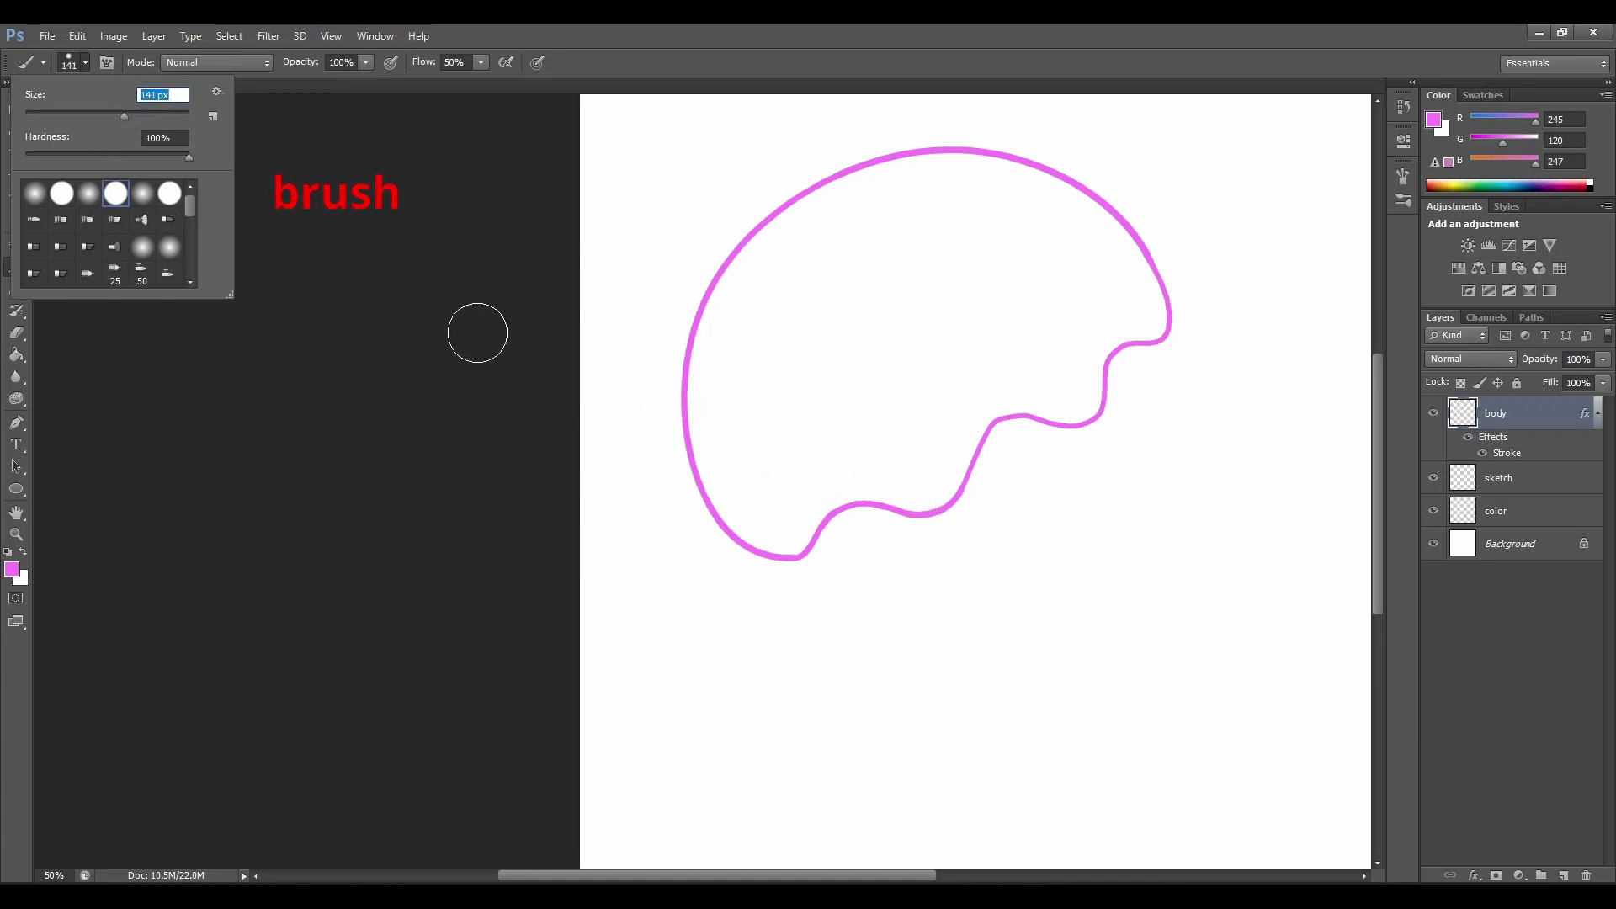
{"action": "left_click", "coordinate": [34, 219]}
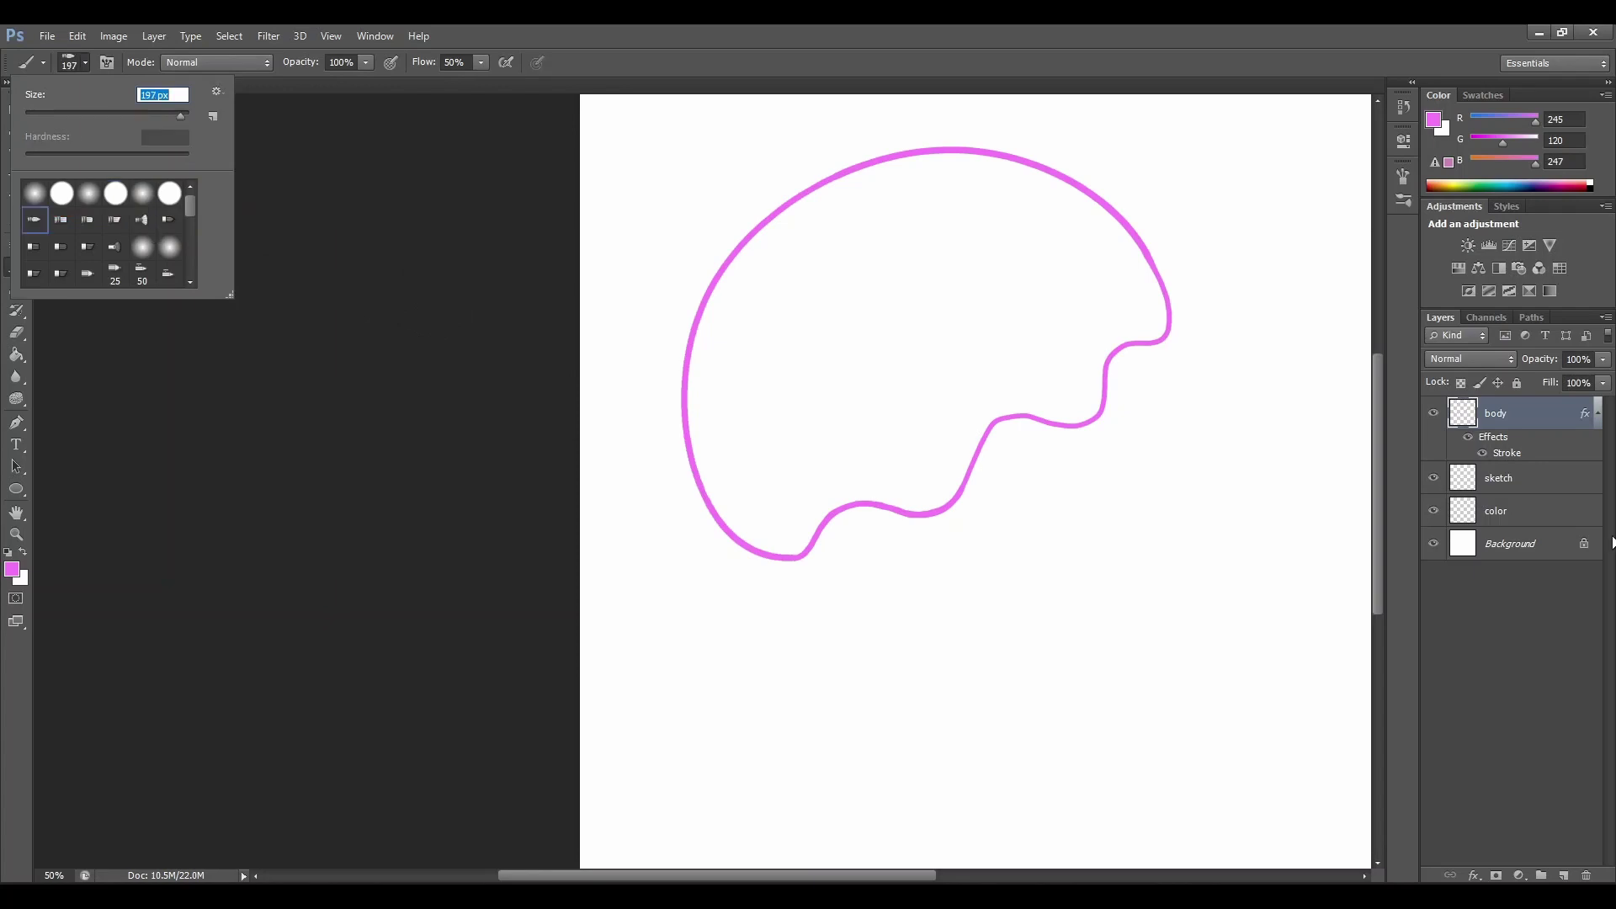
{"action": "left_click", "coordinate": [1527, 488]}
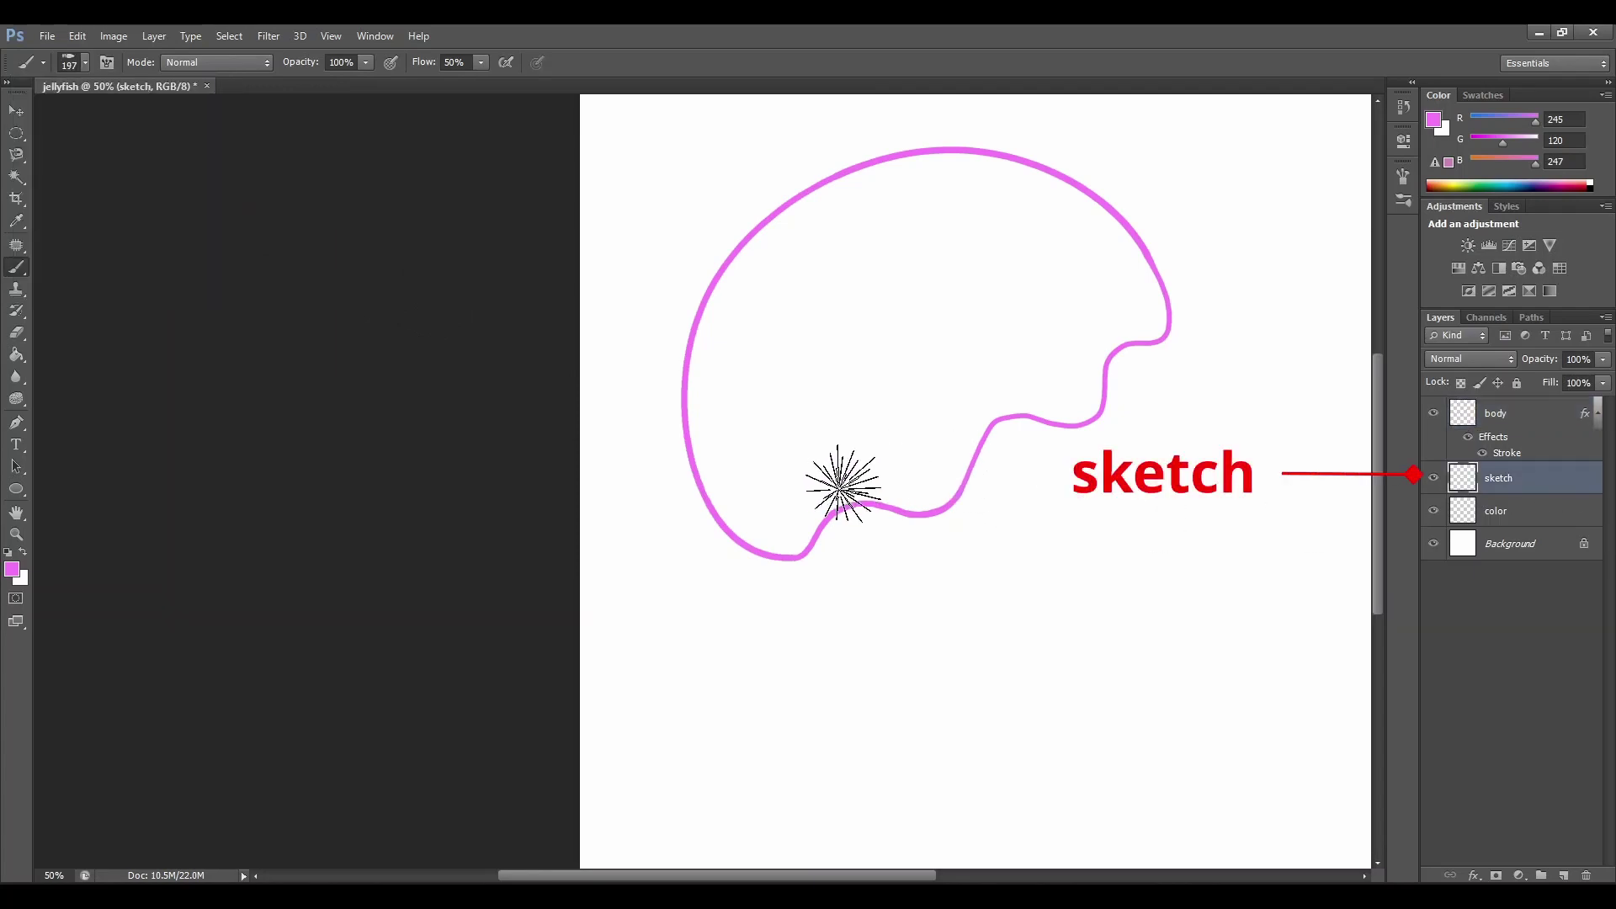
Set the foreground to purple R165 G74 B199 and undo a soft trial stroke
{"action": "left_click", "coordinate": [12, 570]}
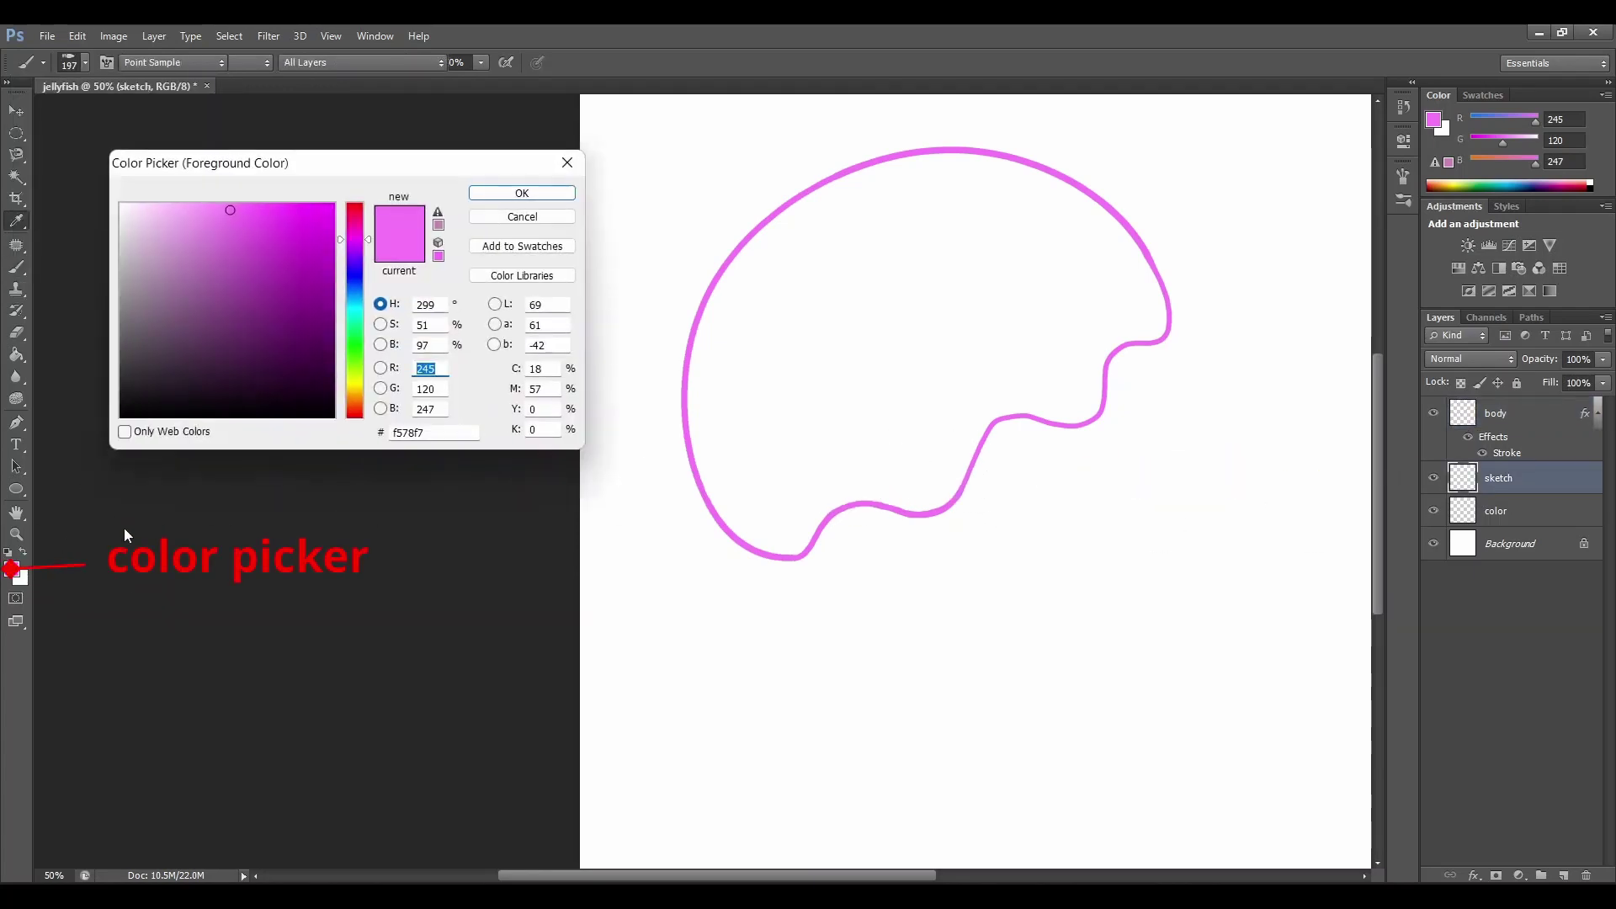
{"action": "left_click", "coordinate": [353, 249]}
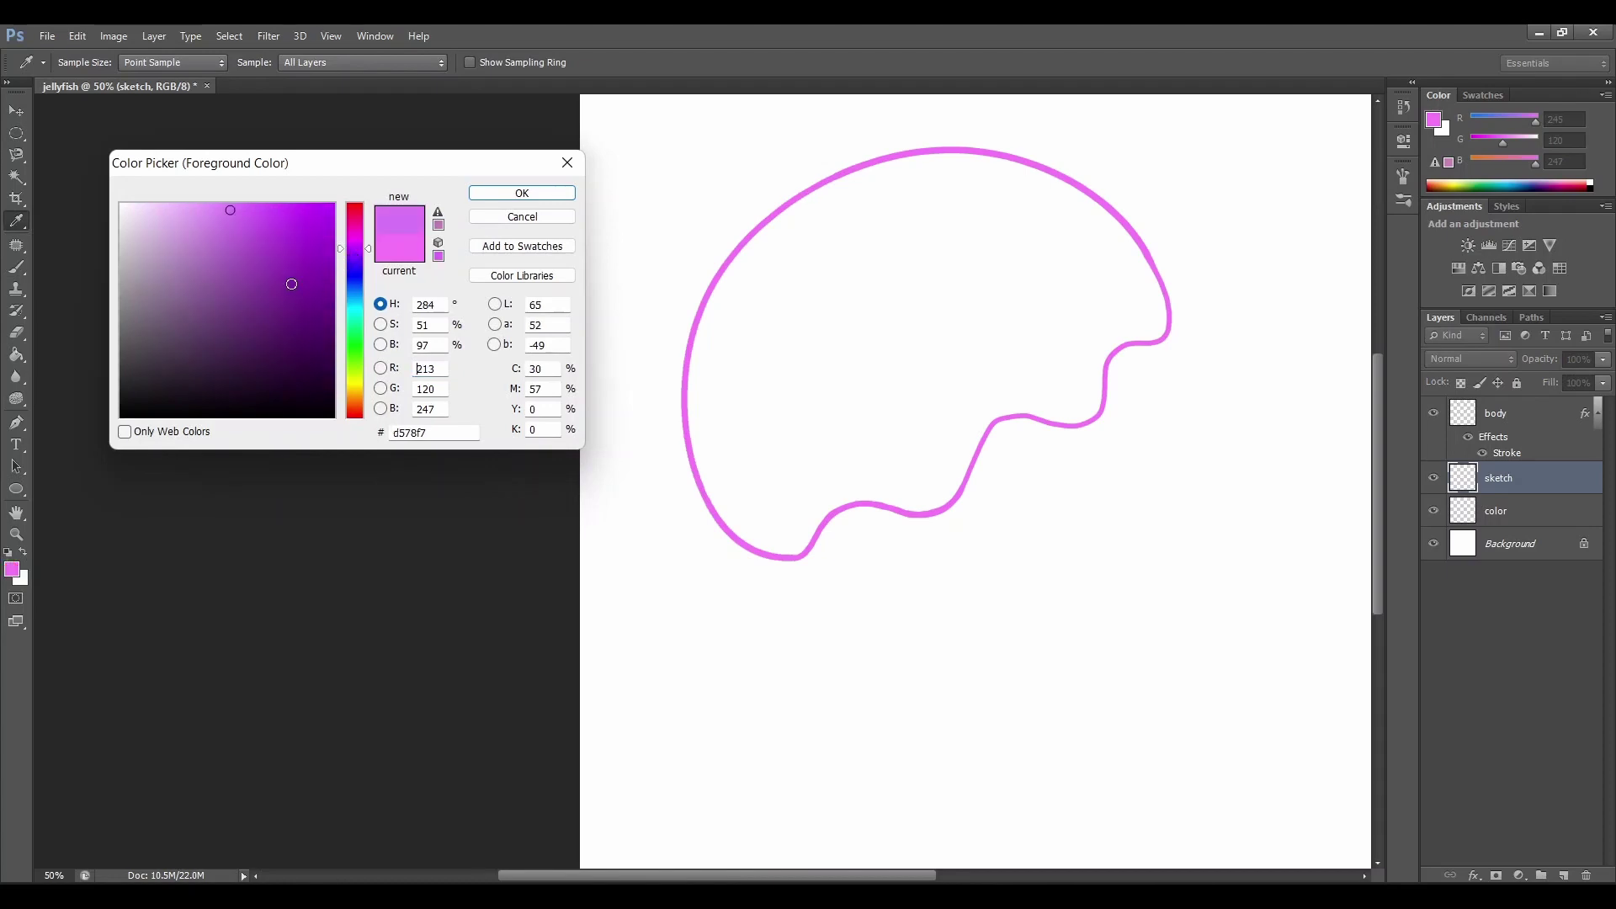
{"action": "left_click", "coordinate": [254, 249]}
{"action": "left_click", "coordinate": [515, 192]}
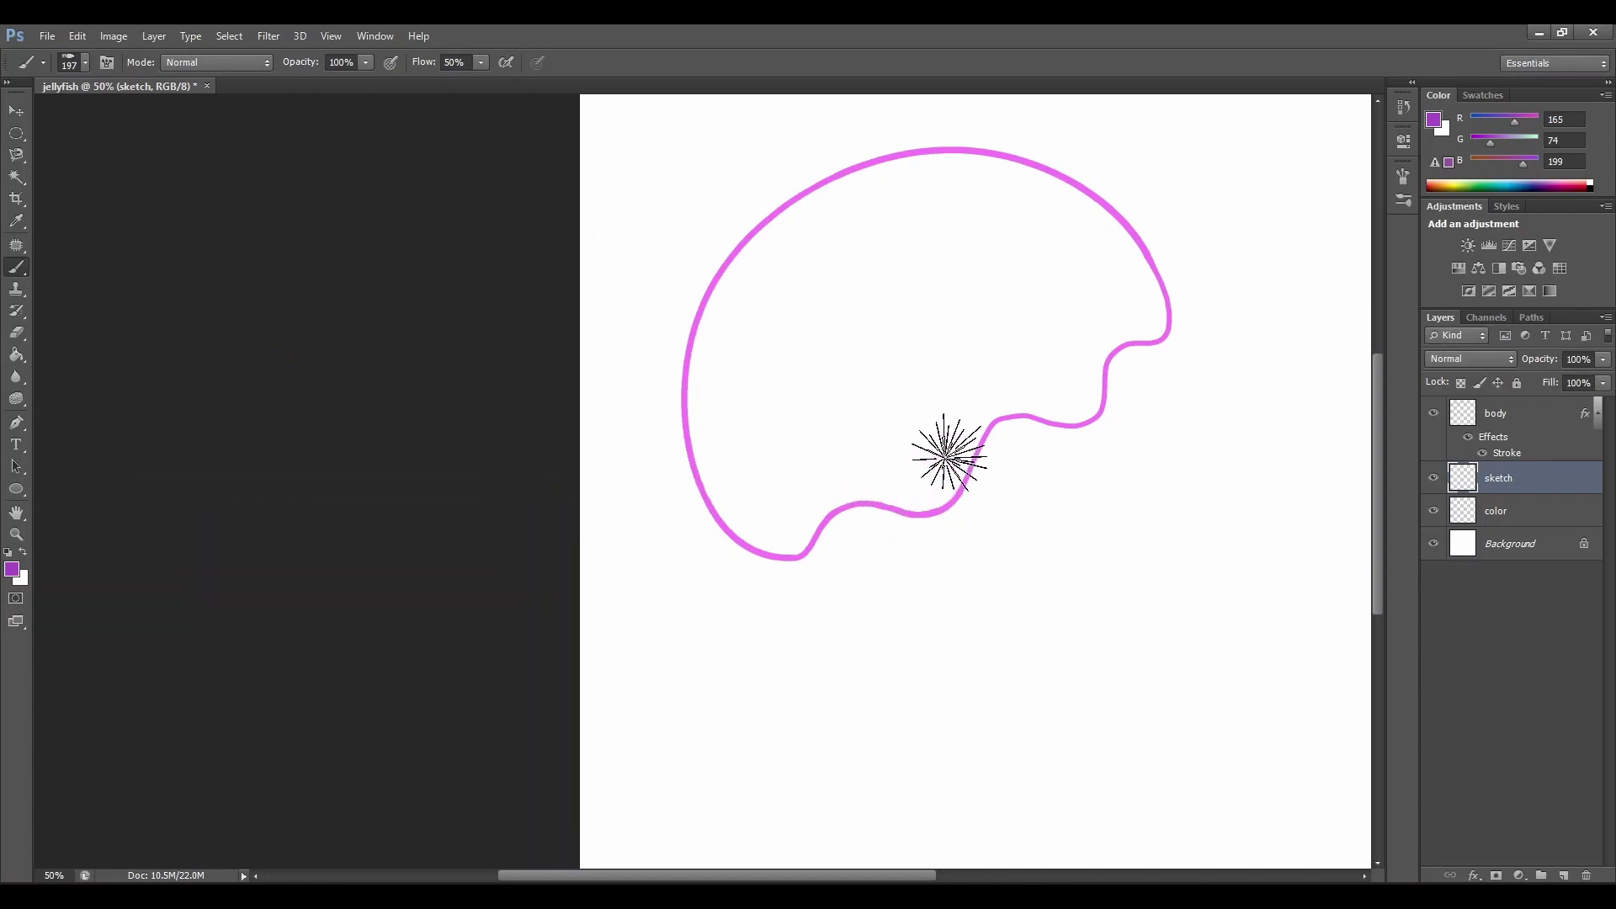
{"action": "mouse_move", "coordinate": [933, 444]}
{"action": "left_mouse_down"}
{"action": "mouse_move", "coordinate": [960, 539]}
{"action": "mouse_move", "coordinate": [1070, 626]}
{"action": "mouse_move", "coordinate": [1083, 746]}
{"action": "mouse_move", "coordinate": [1157, 789]}
{"action": "left_mouse_up"}
{"action": "key", "text": "ctrl+z"}
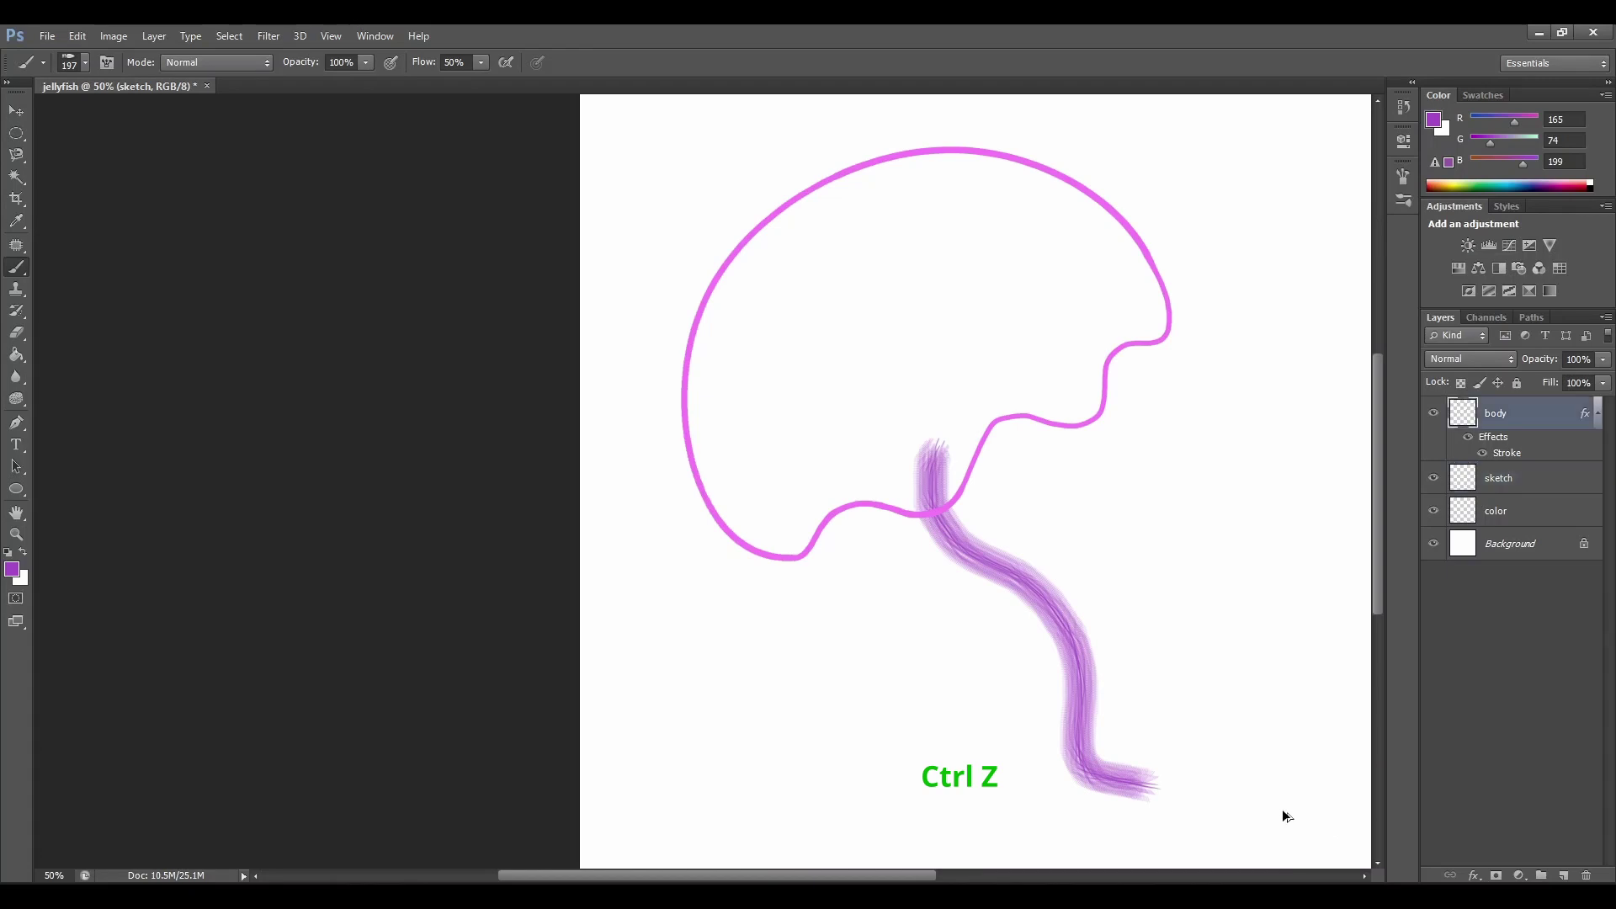
Paint three thick wavy purple tentacles from the bell with a 90 px brush
{"action": "left_click", "coordinate": [85, 64]}
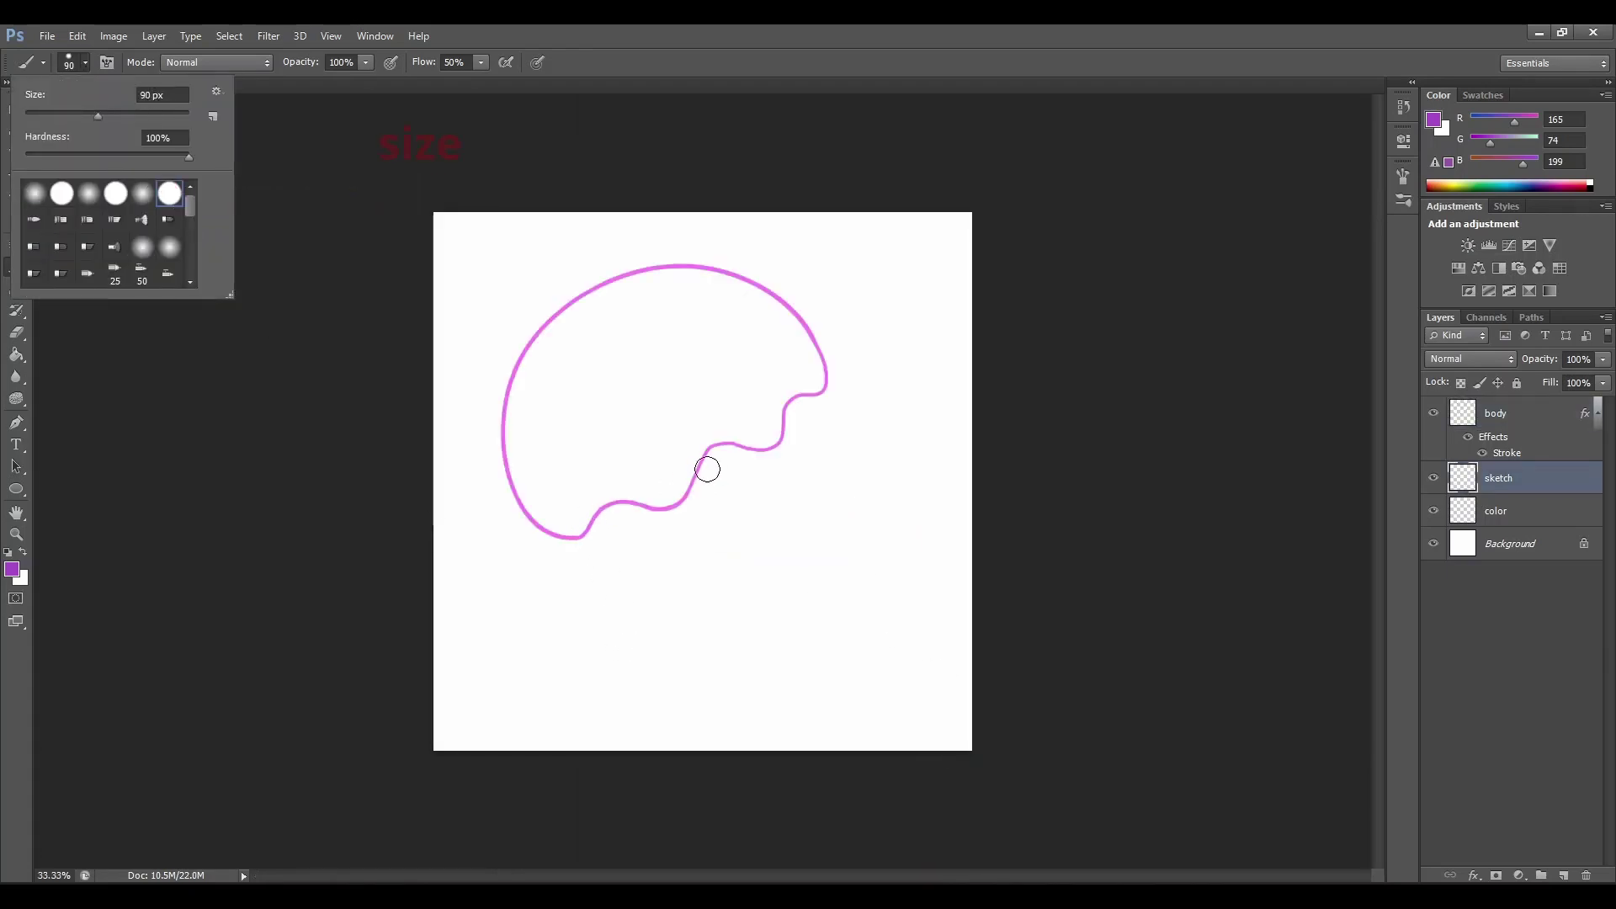
{"action": "left_click", "coordinate": [676, 451]}
{"action": "mouse_move", "coordinate": [675, 451]}
{"action": "left_mouse_down"}
{"action": "mouse_move", "coordinate": [738, 548]}
{"action": "mouse_move", "coordinate": [793, 563]}
{"action": "mouse_move", "coordinate": [792, 630]}
{"action": "mouse_move", "coordinate": [835, 646]}
{"action": "mouse_move", "coordinate": [866, 691]}
{"action": "left_mouse_up"}
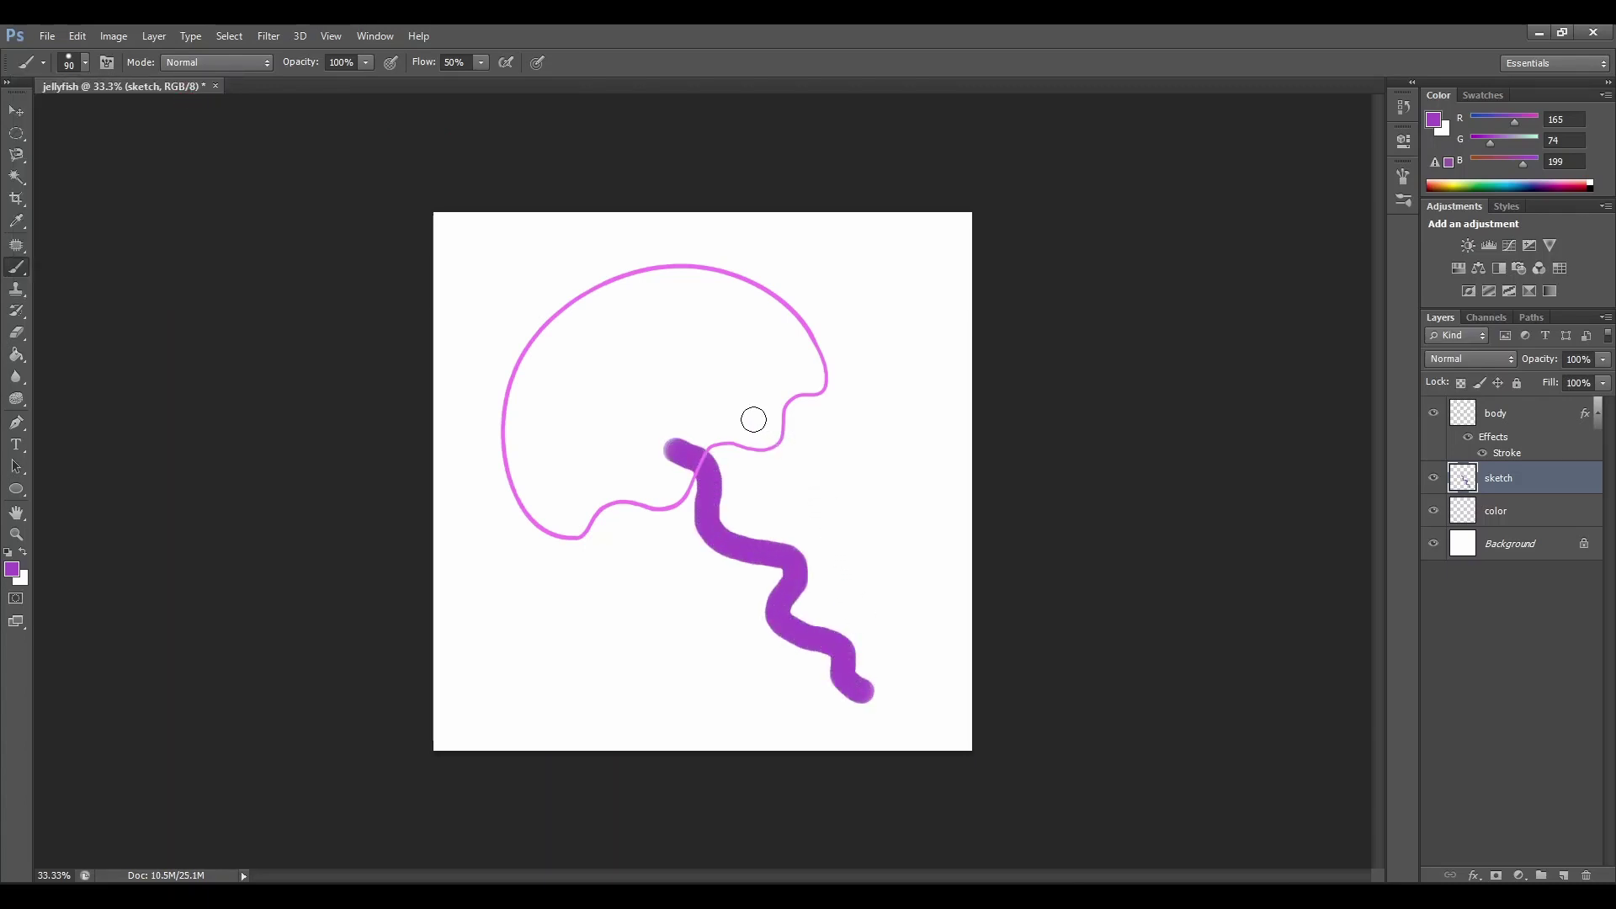
{"action": "mouse_move", "coordinate": [753, 419]}
{"action": "left_mouse_down"}
{"action": "mouse_move", "coordinate": [809, 457]}
{"action": "mouse_move", "coordinate": [830, 500]}
{"action": "mouse_move", "coordinate": [860, 498]}
{"action": "mouse_move", "coordinate": [926, 534]}
{"action": "left_mouse_up"}
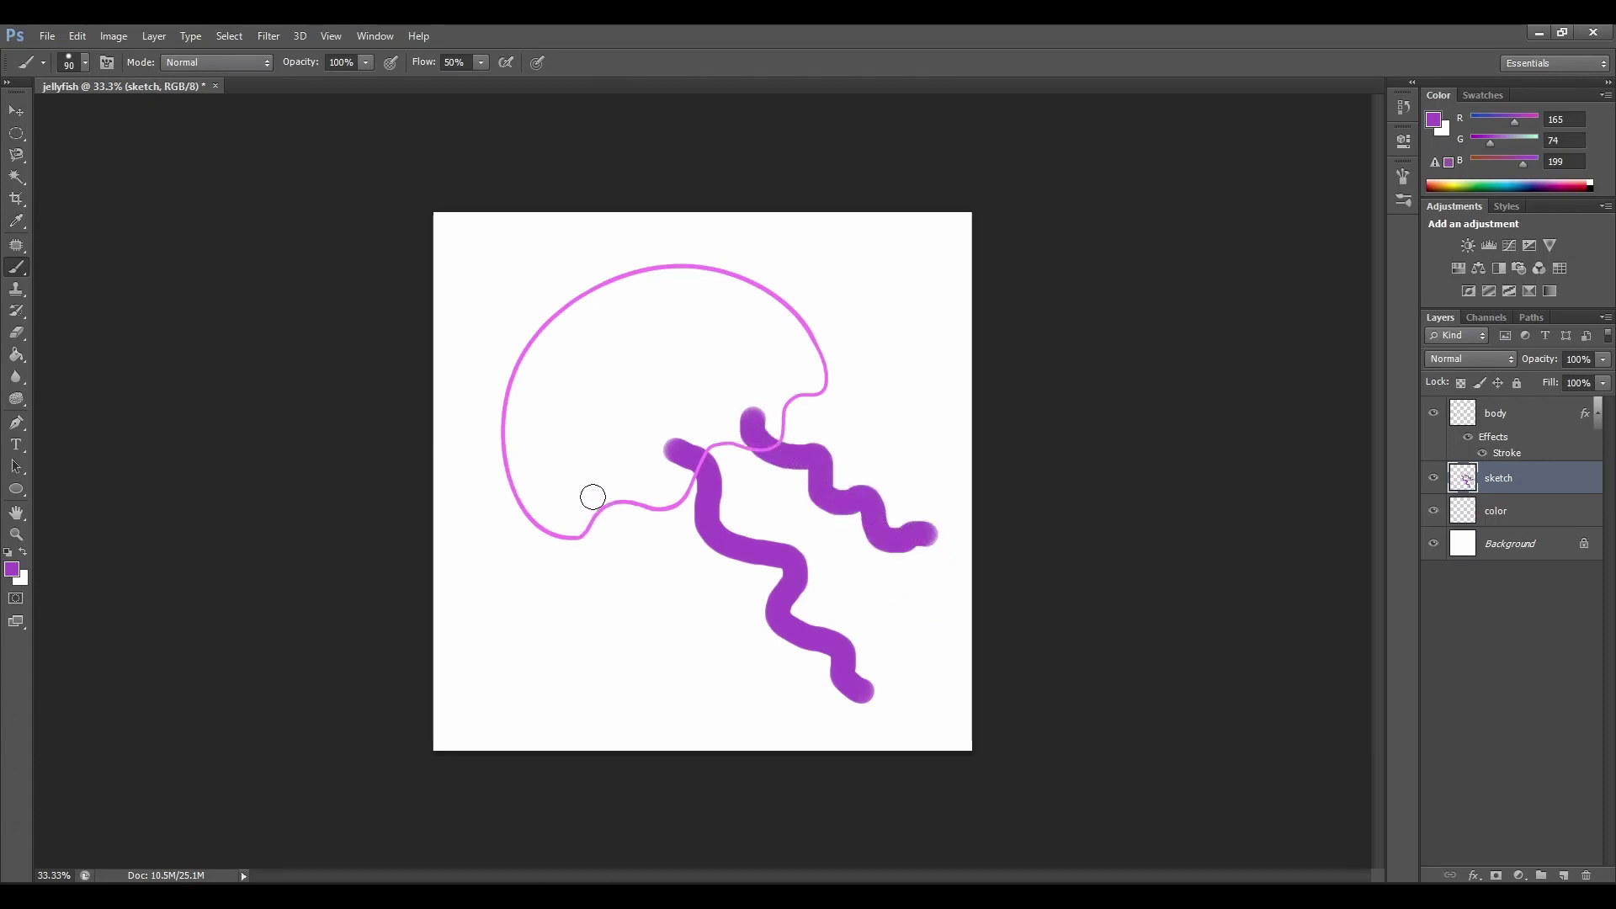
{"action": "mouse_move", "coordinate": [593, 496]}
{"action": "left_mouse_down"}
{"action": "mouse_move", "coordinate": [673, 621]}
{"action": "mouse_move", "coordinate": [677, 667]}
{"action": "mouse_move", "coordinate": [711, 682]}
{"action": "left_mouse_up"}
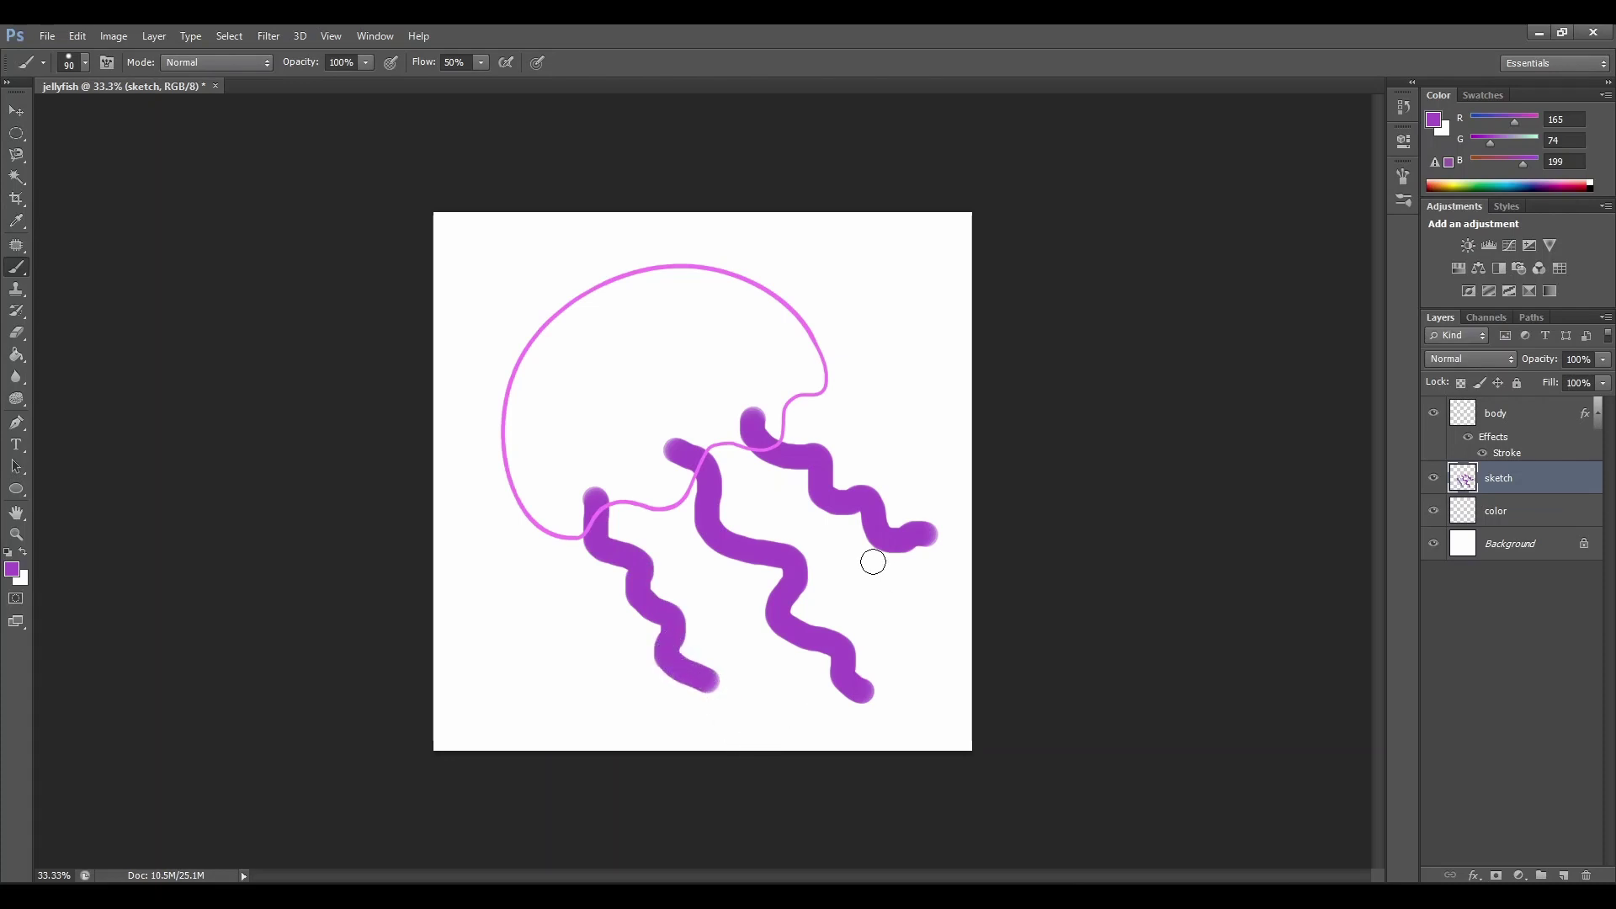
Erase the purple tentacle tops poking above the bell's pink edge, zoomed in
{"action": "left_click", "coordinate": [16, 333]}
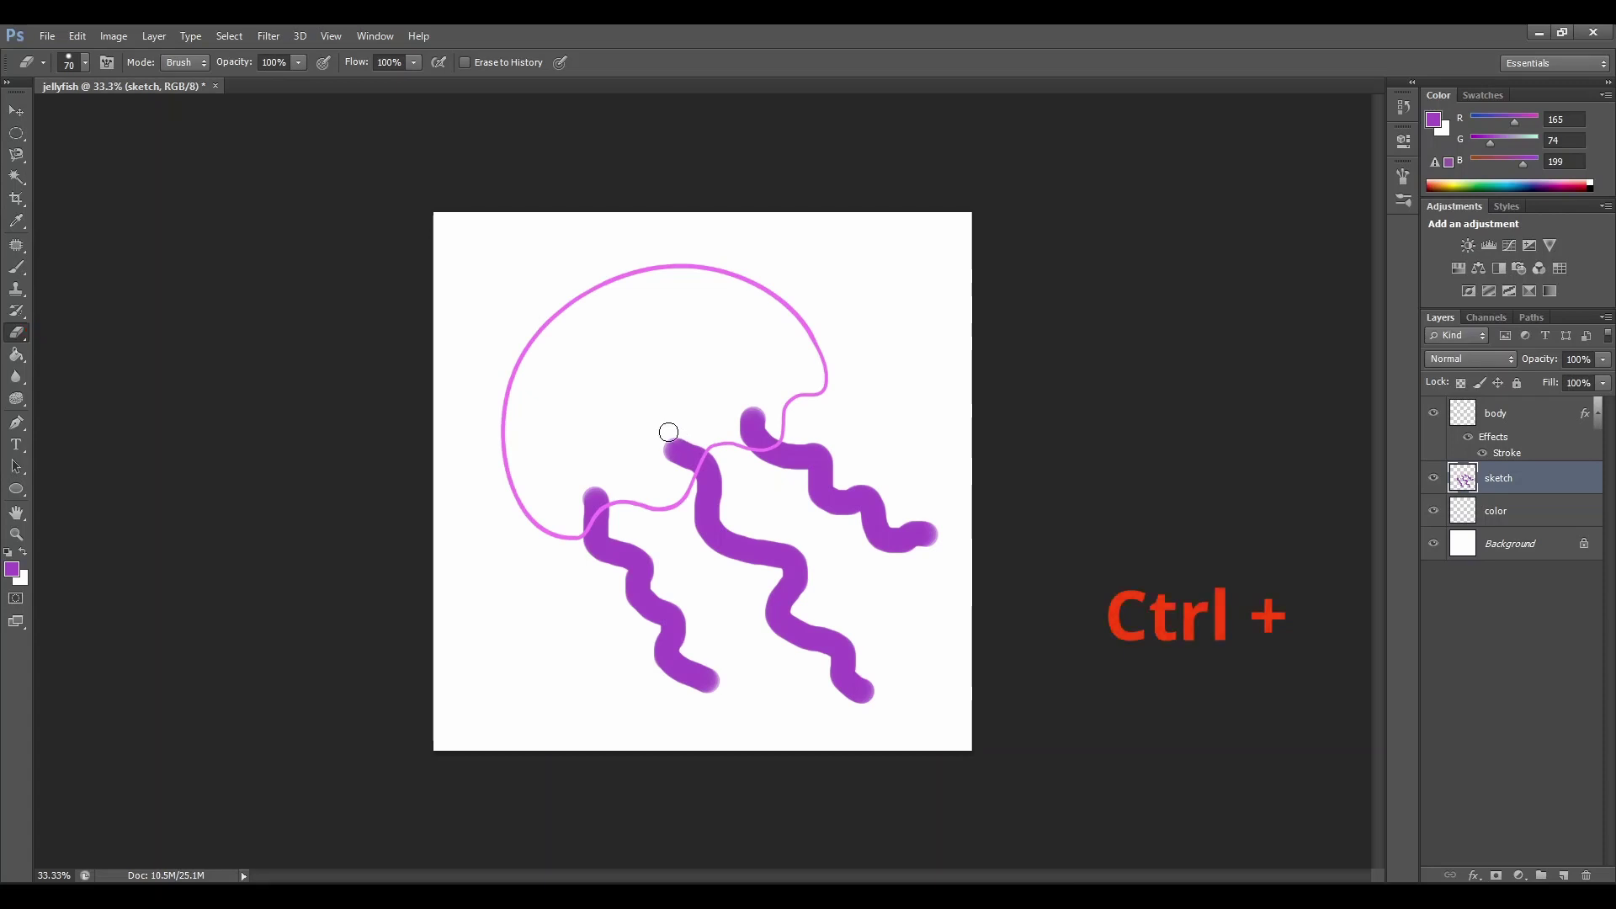
{"action": "key", "text": "ctrl+plus"}
{"action": "key", "text": "ctrl+plus"}
{"action": "key", "text": "ctrl+plus"}
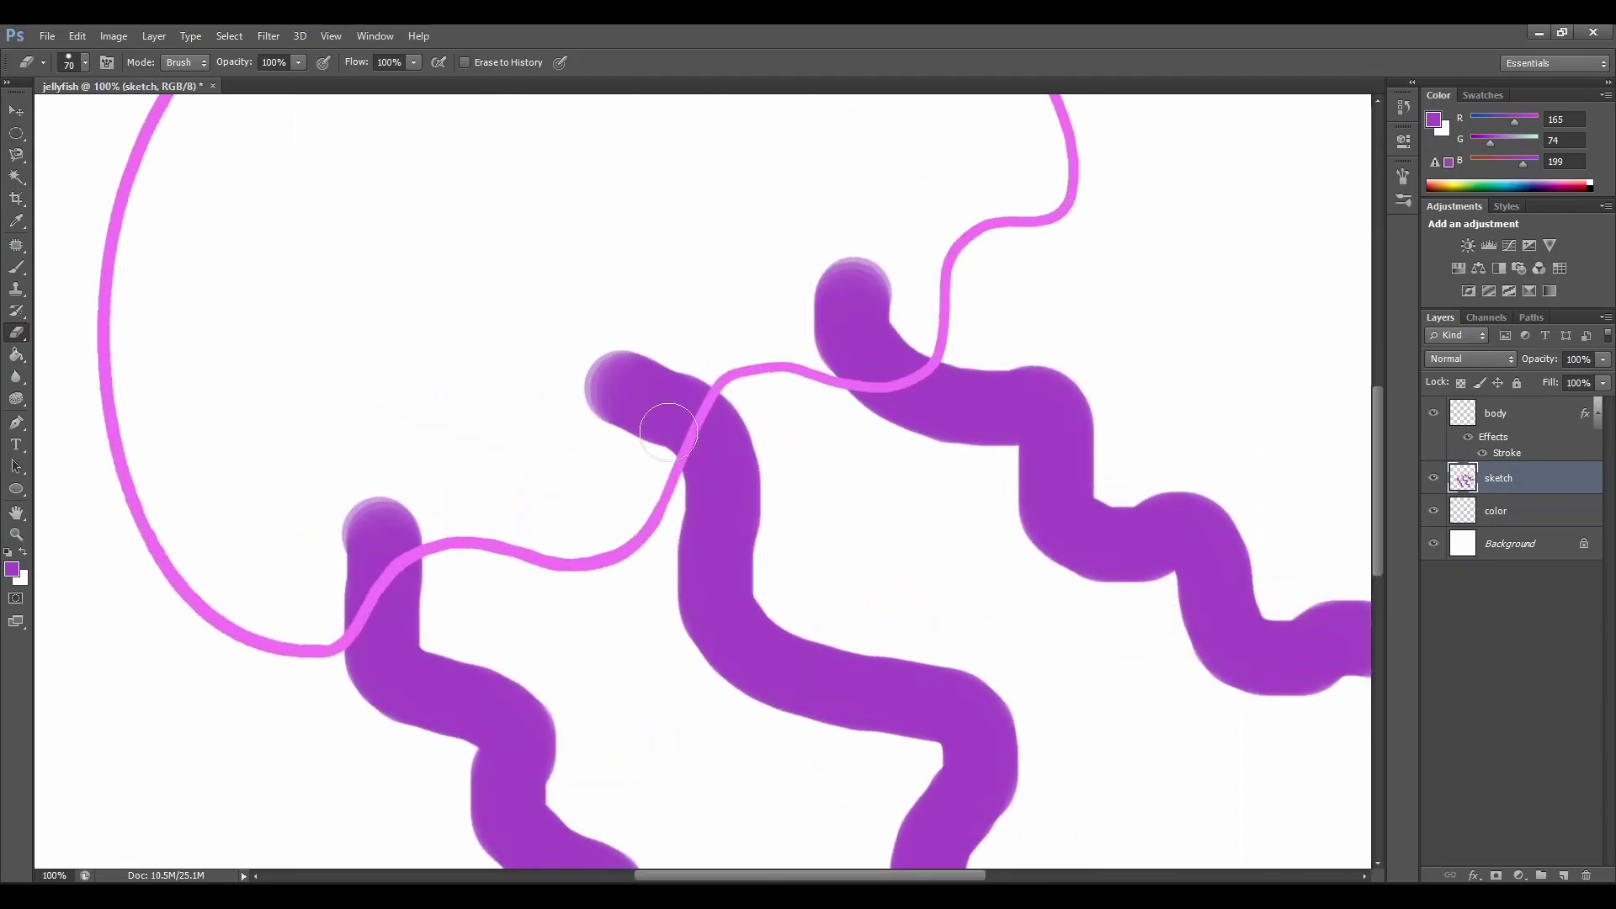
{"action": "left_click", "coordinate": [628, 358]}
{"action": "mouse_move", "coordinate": [628, 357]}
{"action": "left_mouse_down"}
{"action": "mouse_move", "coordinate": [605, 425]}
{"action": "mouse_move", "coordinate": [596, 367]}
{"action": "mouse_move", "coordinate": [645, 322]}
{"action": "mouse_move", "coordinate": [673, 345]}
{"action": "mouse_move", "coordinate": [645, 446]}
{"action": "mouse_move", "coordinate": [693, 357]}
{"action": "mouse_move", "coordinate": [652, 451]}
{"action": "mouse_move", "coordinate": [622, 477]}
{"action": "mouse_move", "coordinate": [556, 505]}
{"action": "mouse_move", "coordinate": [413, 525]}
{"action": "mouse_move", "coordinate": [308, 612]}
{"action": "mouse_move", "coordinate": [296, 578]}
{"action": "mouse_move", "coordinate": [431, 482]}
{"action": "left_mouse_up"}
{"action": "mouse_move", "coordinate": [902, 272]}
{"action": "left_mouse_down"}
{"action": "mouse_move", "coordinate": [788, 330]}
{"action": "mouse_move", "coordinate": [857, 361]}
{"action": "mouse_move", "coordinate": [897, 351]}
{"action": "mouse_move", "coordinate": [871, 319]}
{"action": "mouse_move", "coordinate": [852, 328]}
{"action": "mouse_move", "coordinate": [898, 350]}
{"action": "left_mouse_up"}
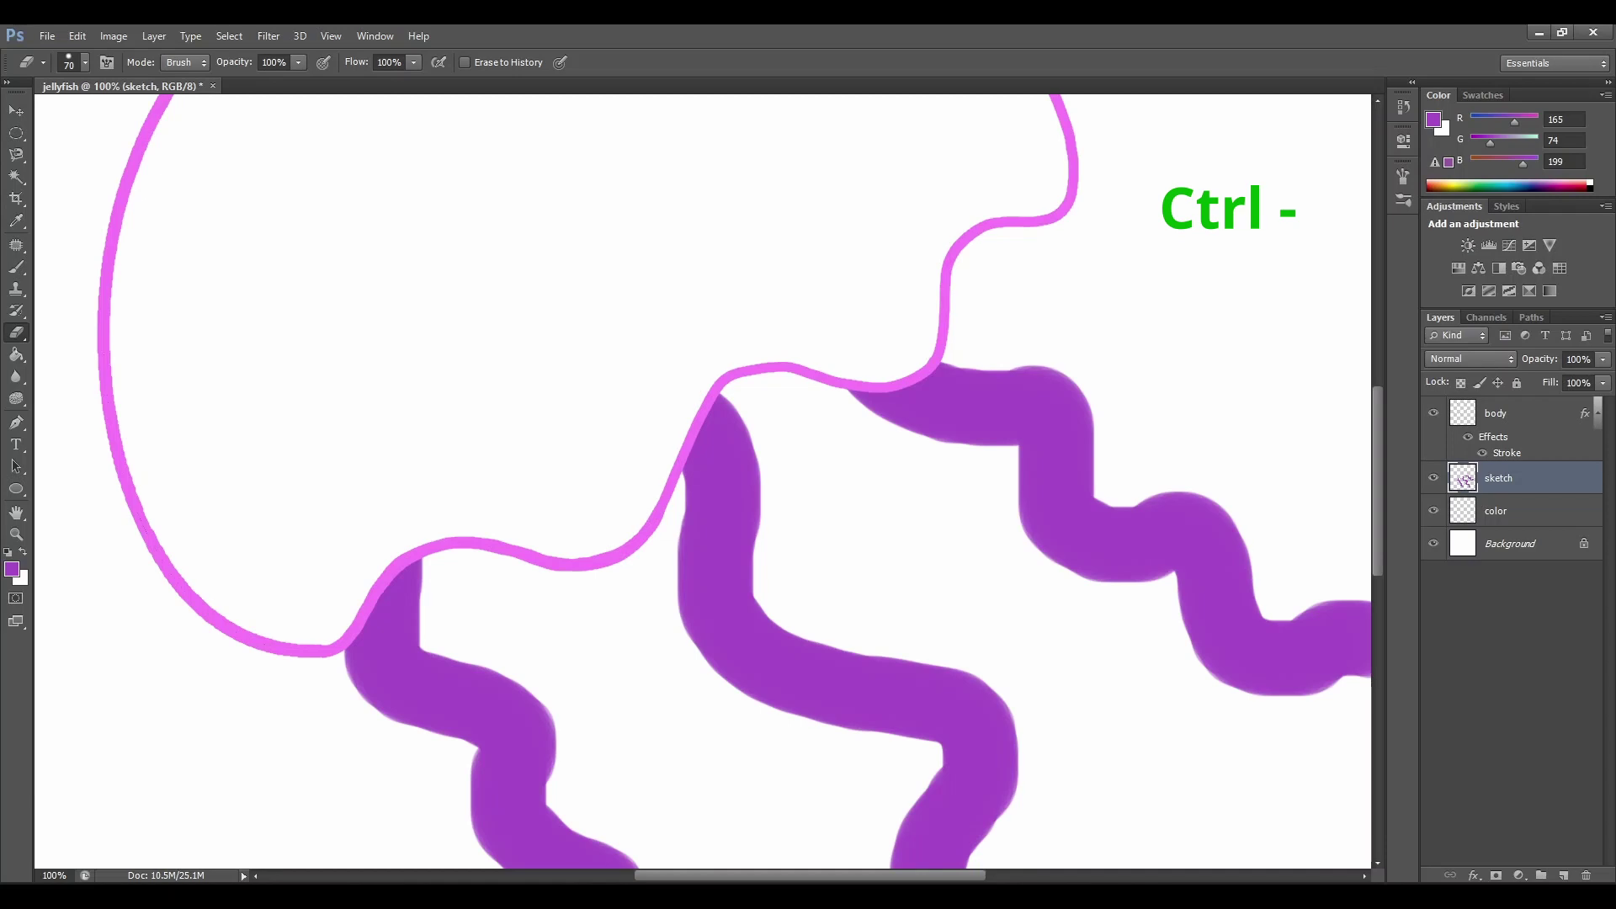
{"action": "key", "text": "ctrl+minus"}
{"action": "key", "text": "ctrl+minus"}
{"action": "key", "text": "ctrl+minus"}
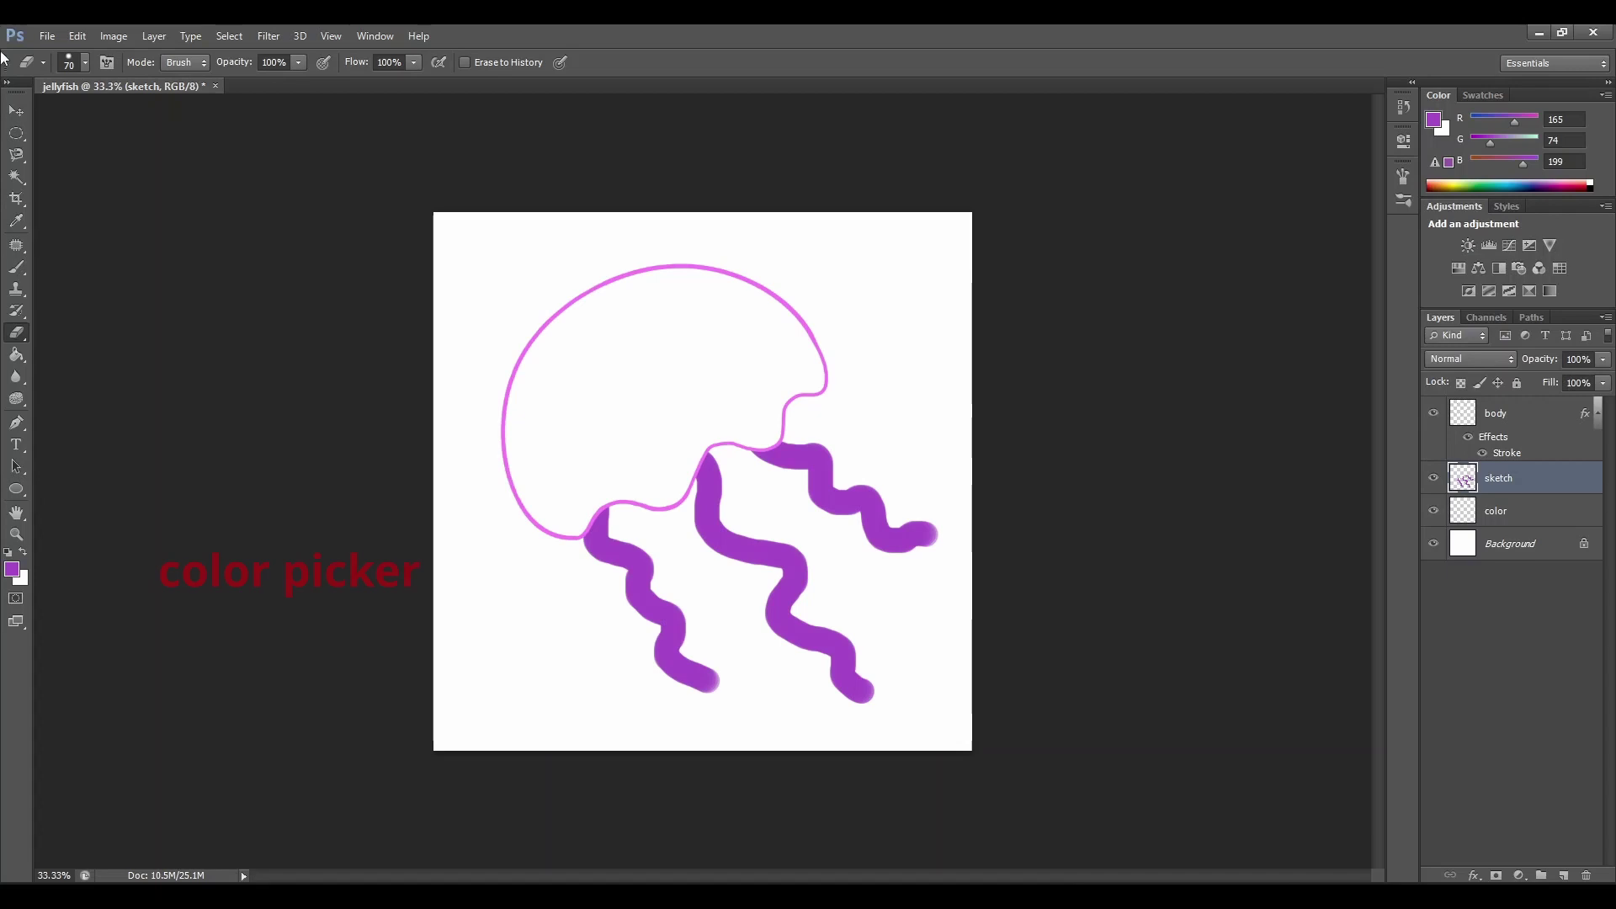
Set the foreground colour to light cyan 8bf3f2
{"action": "left_click", "coordinate": [12, 572]}
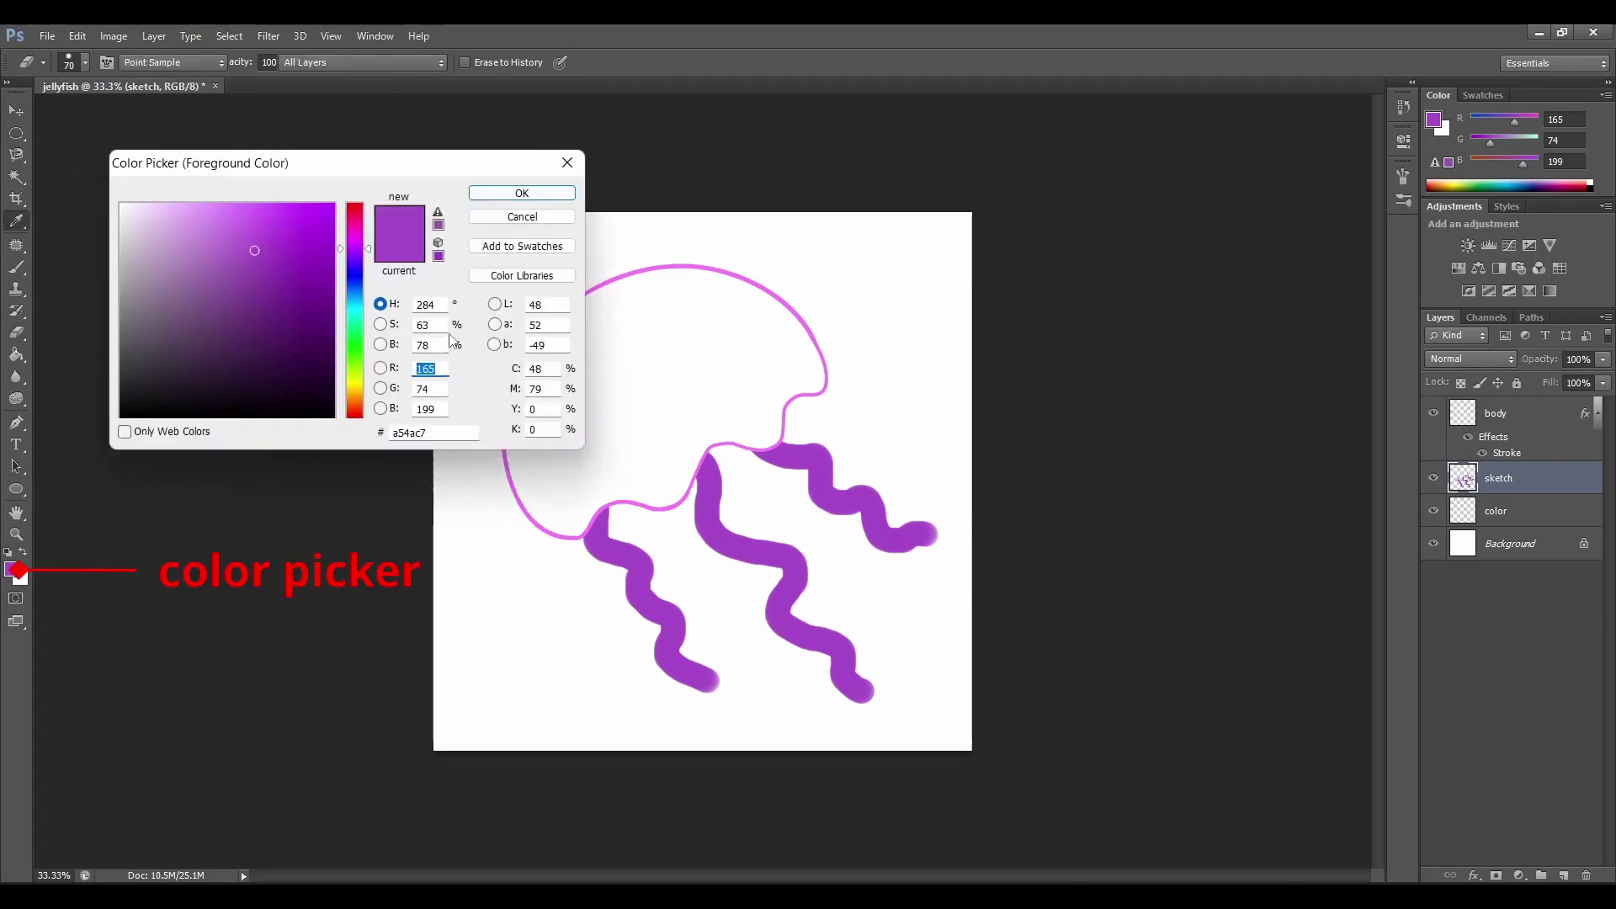
{"action": "left_click", "coordinate": [354, 311]}
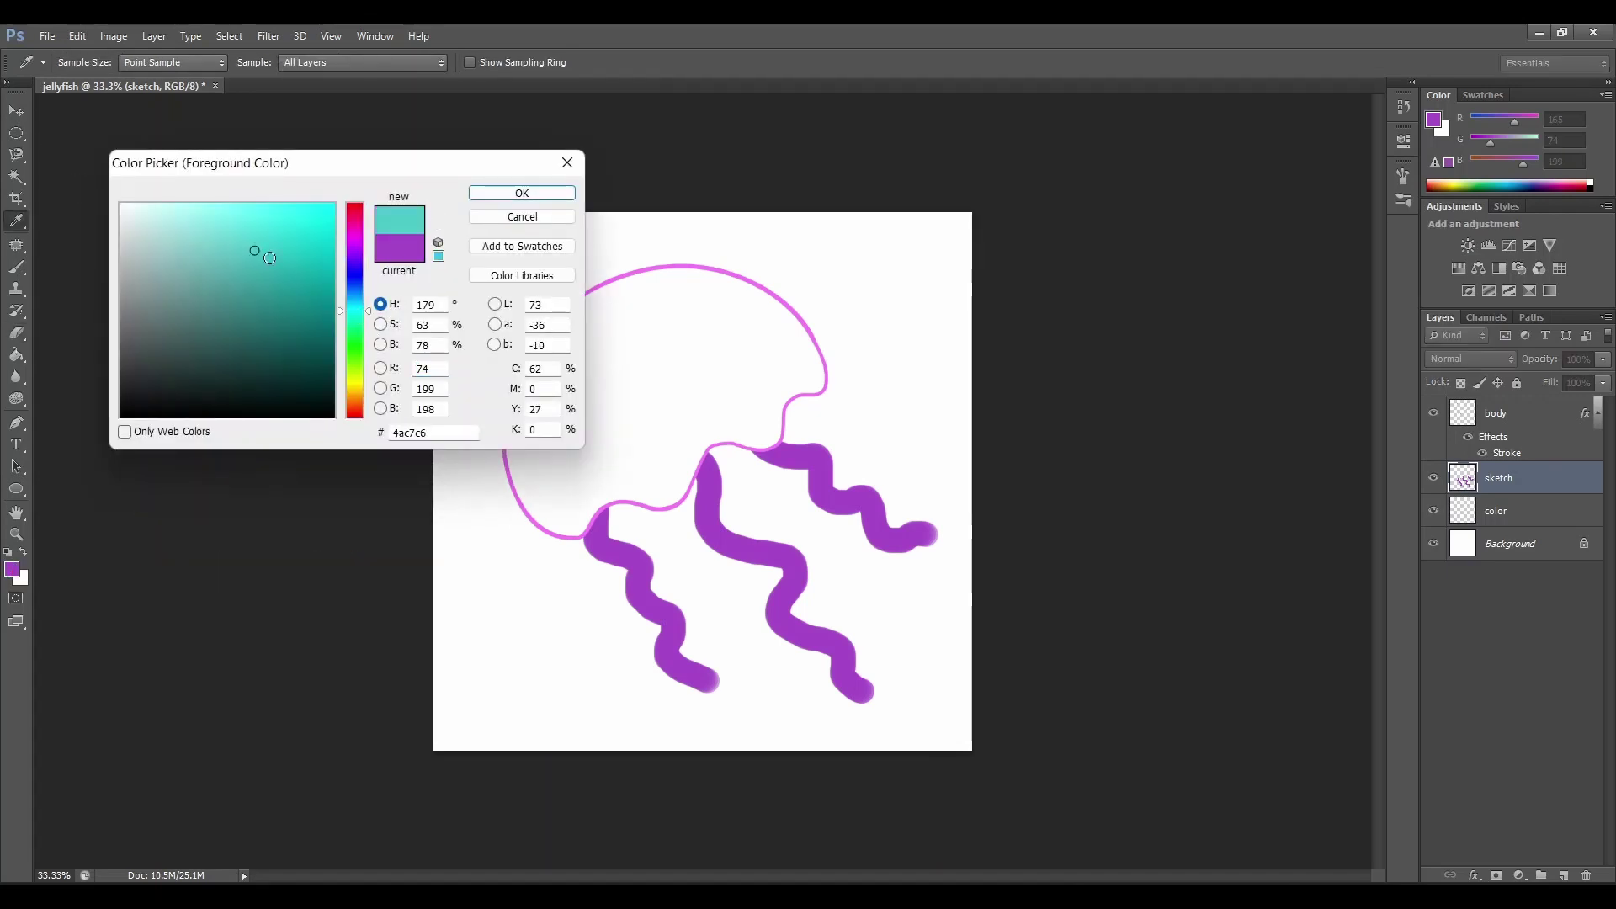
{"action": "left_click", "coordinate": [236, 221]}
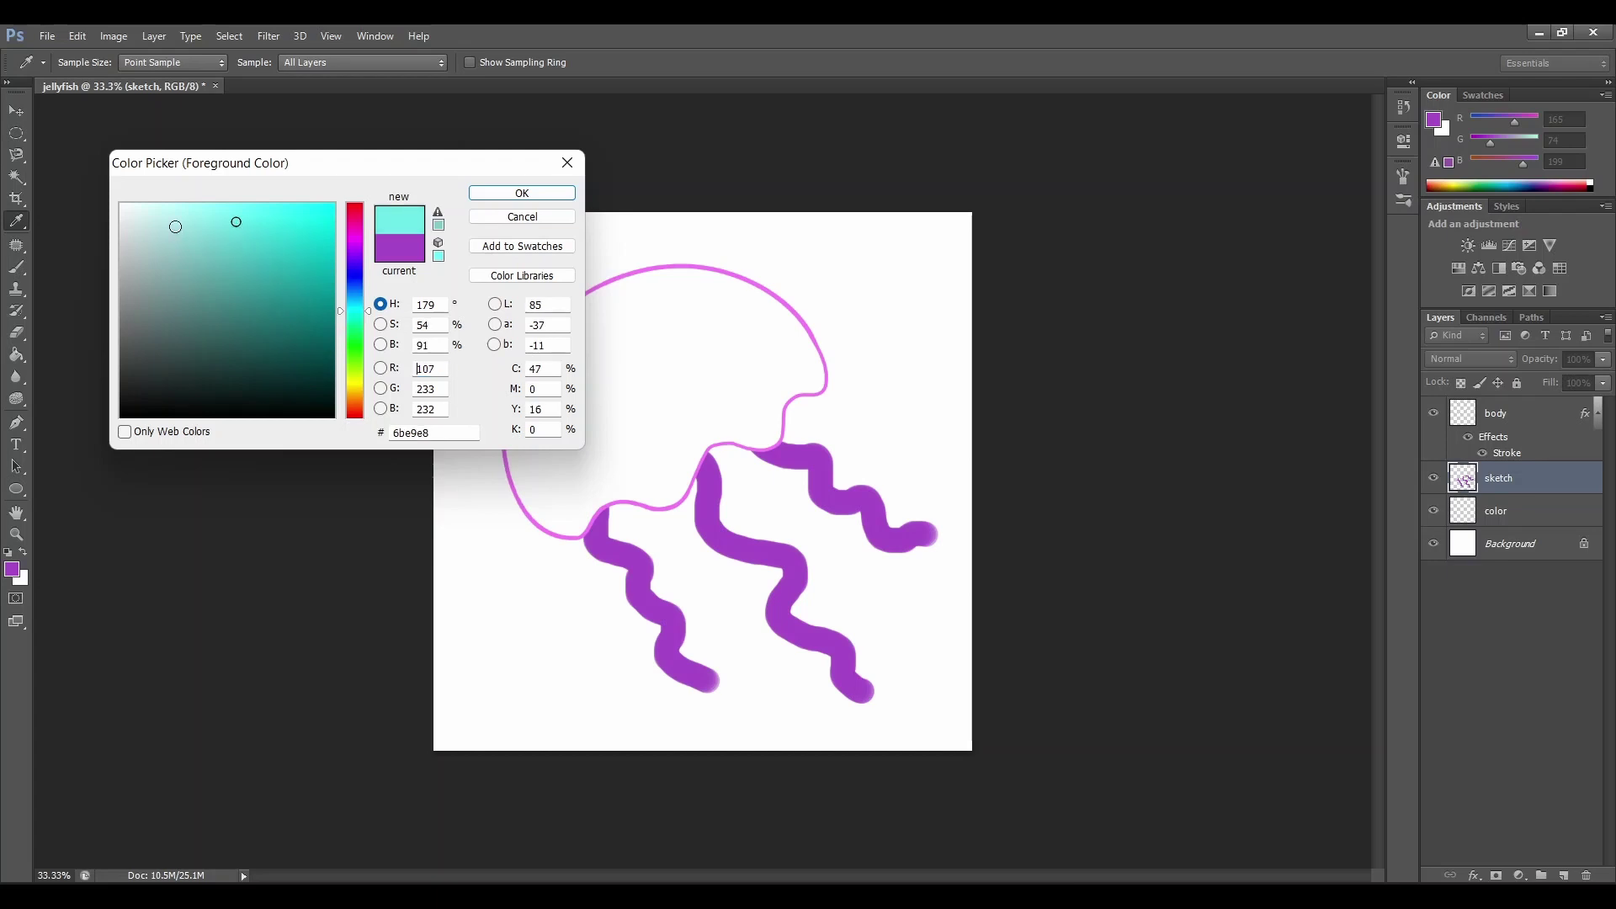
{"action": "left_click", "coordinate": [211, 213]}
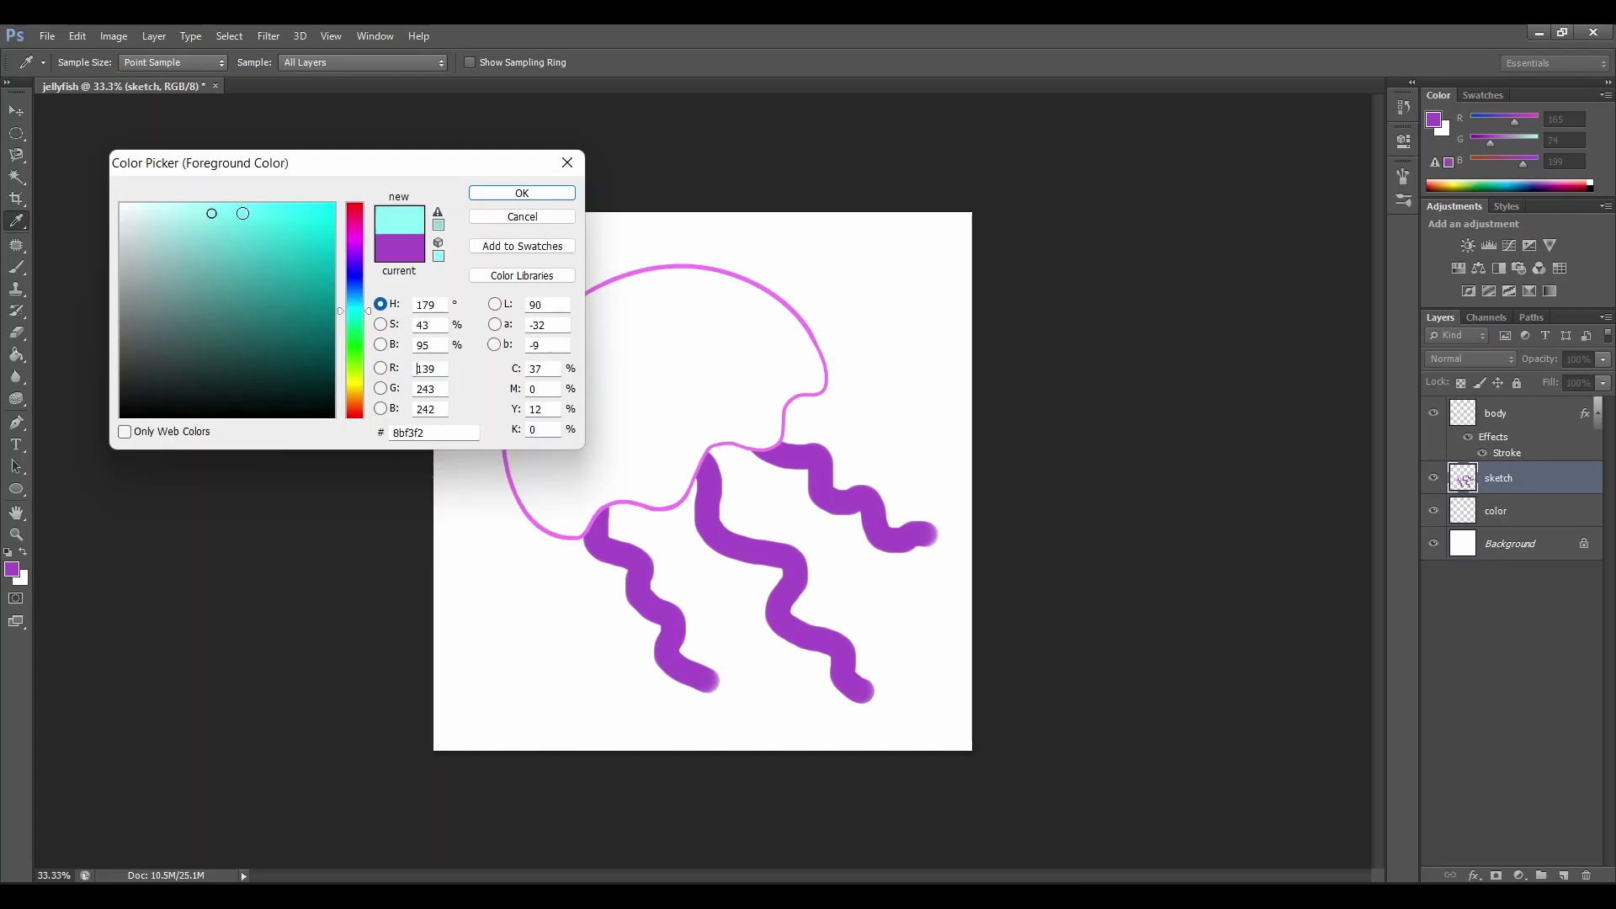
{"action": "left_click", "coordinate": [509, 200]}
{"action": "key", "text": "e"}
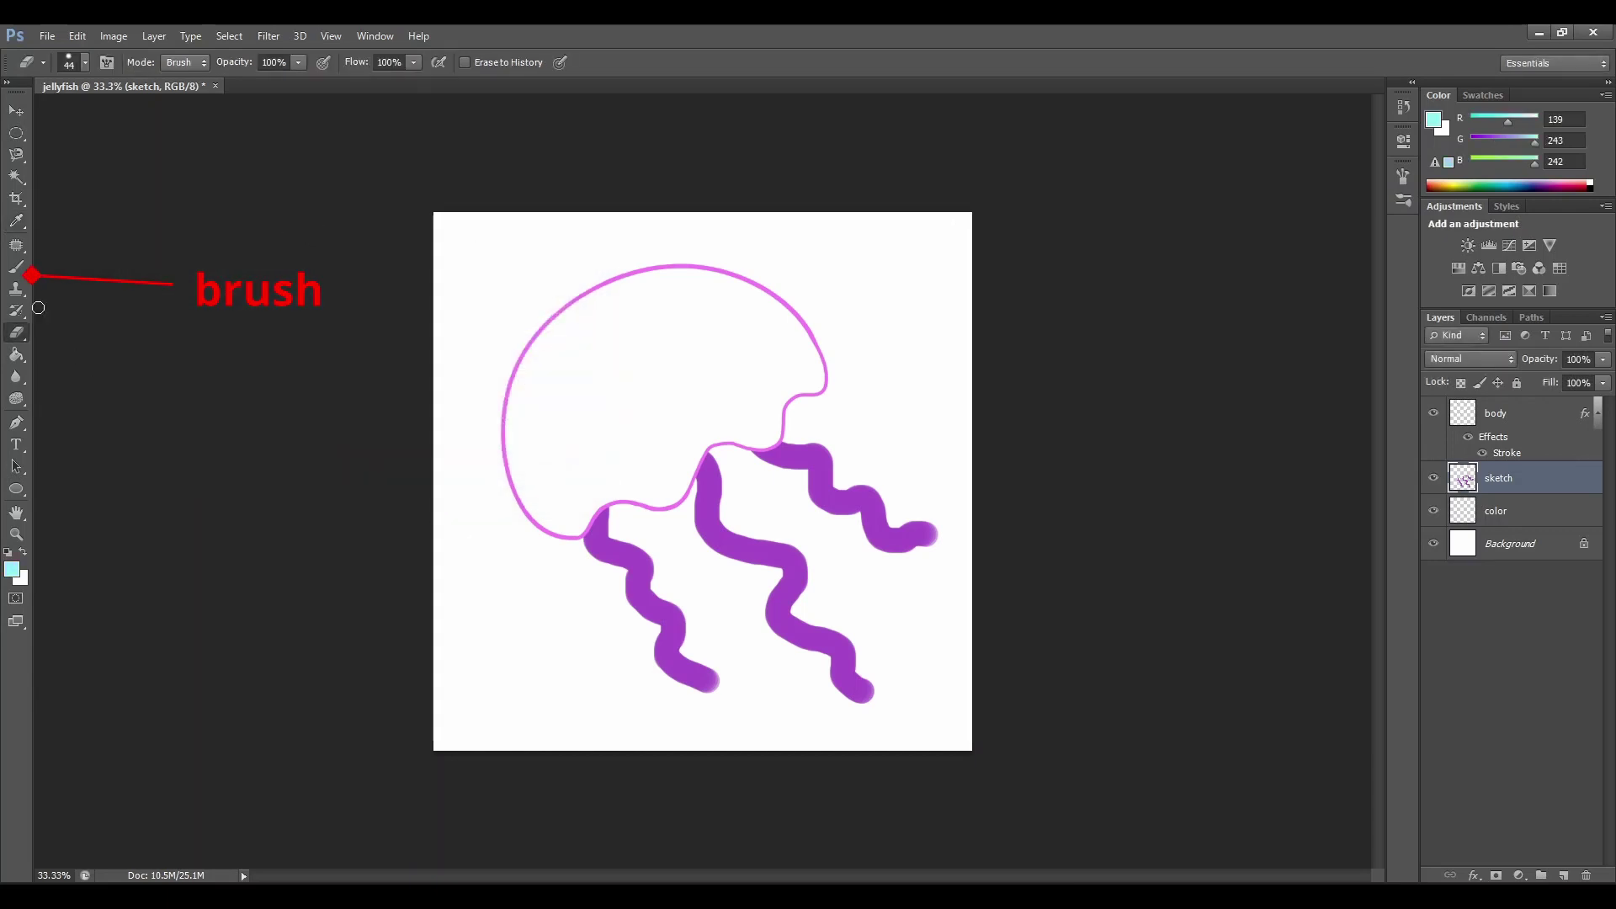
Paint four thin cyan tentacles beside the purple ones with a 49 px brush
{"action": "left_click", "coordinate": [16, 268]}
{"action": "left_click", "coordinate": [84, 62]}
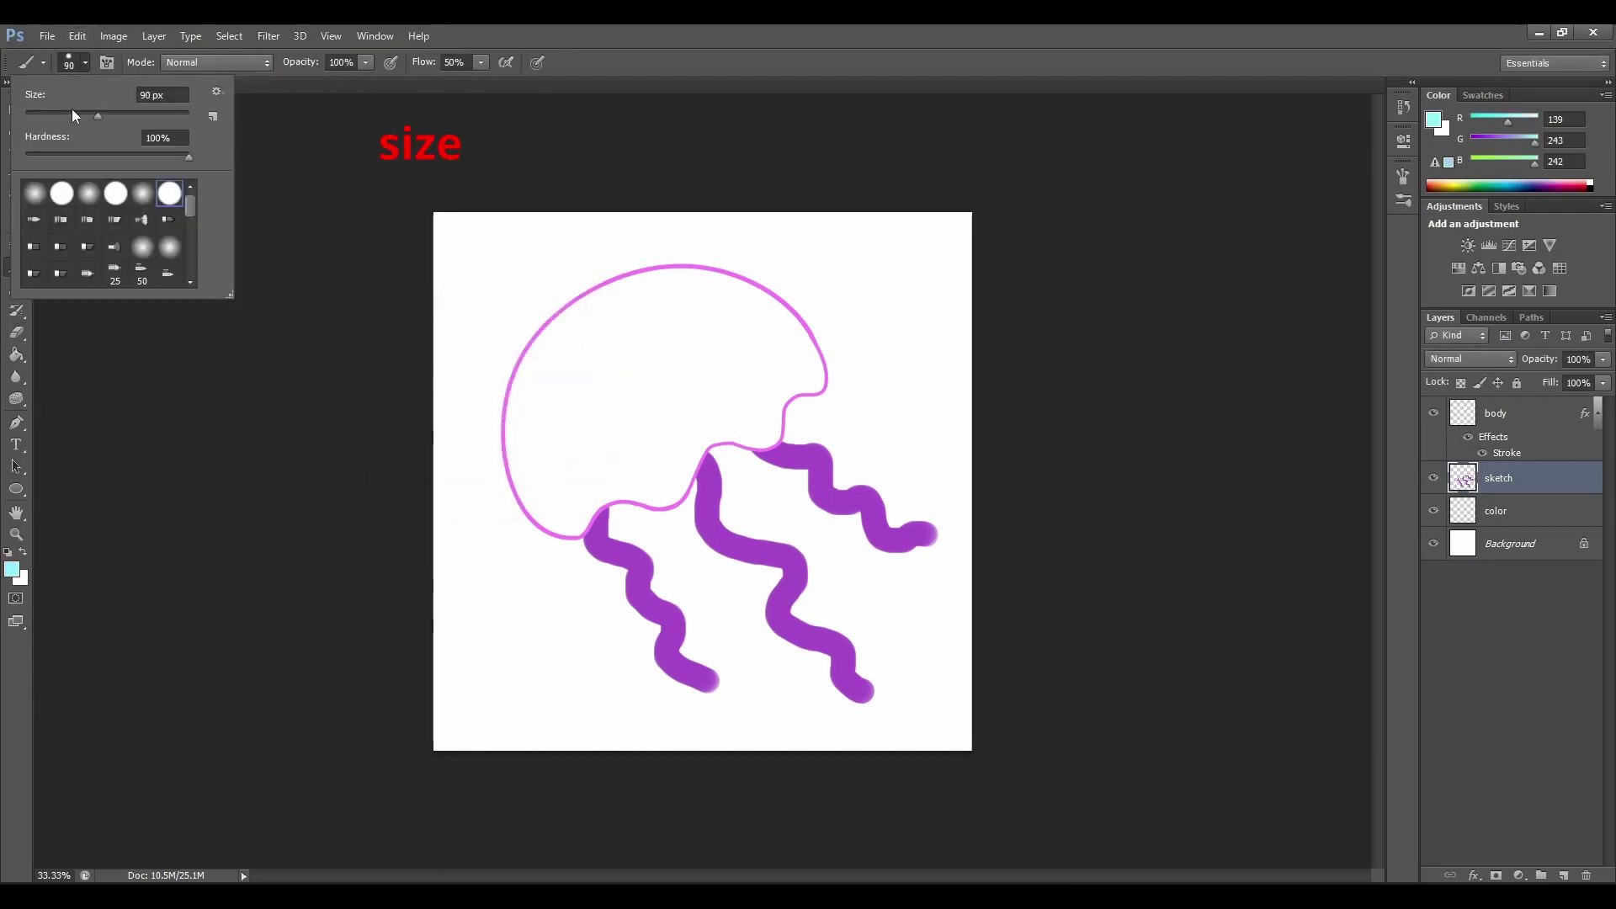
{"action": "left_click", "coordinate": [69, 114]}
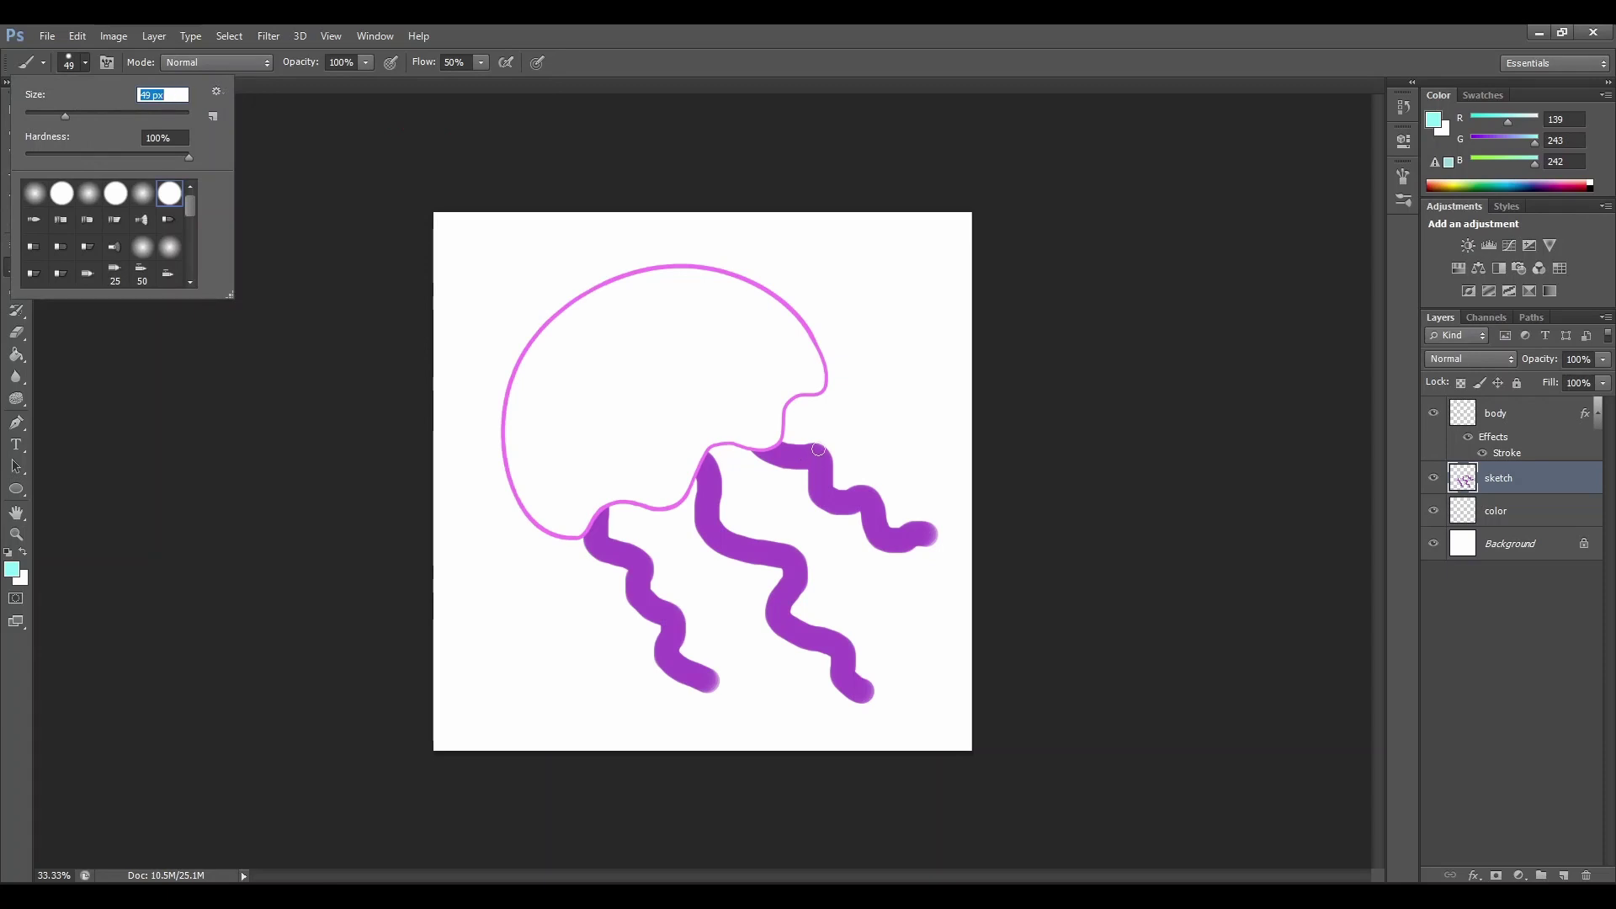
{"action": "left_click", "coordinate": [662, 476]}
{"action": "mouse_move", "coordinate": [662, 473]}
{"action": "left_mouse_down"}
{"action": "mouse_move", "coordinate": [694, 536]}
{"action": "mouse_move", "coordinate": [749, 560]}
{"action": "mouse_move", "coordinate": [753, 630]}
{"action": "mouse_move", "coordinate": [795, 666]}
{"action": "mouse_move", "coordinate": [802, 700]}
{"action": "left_mouse_up"}
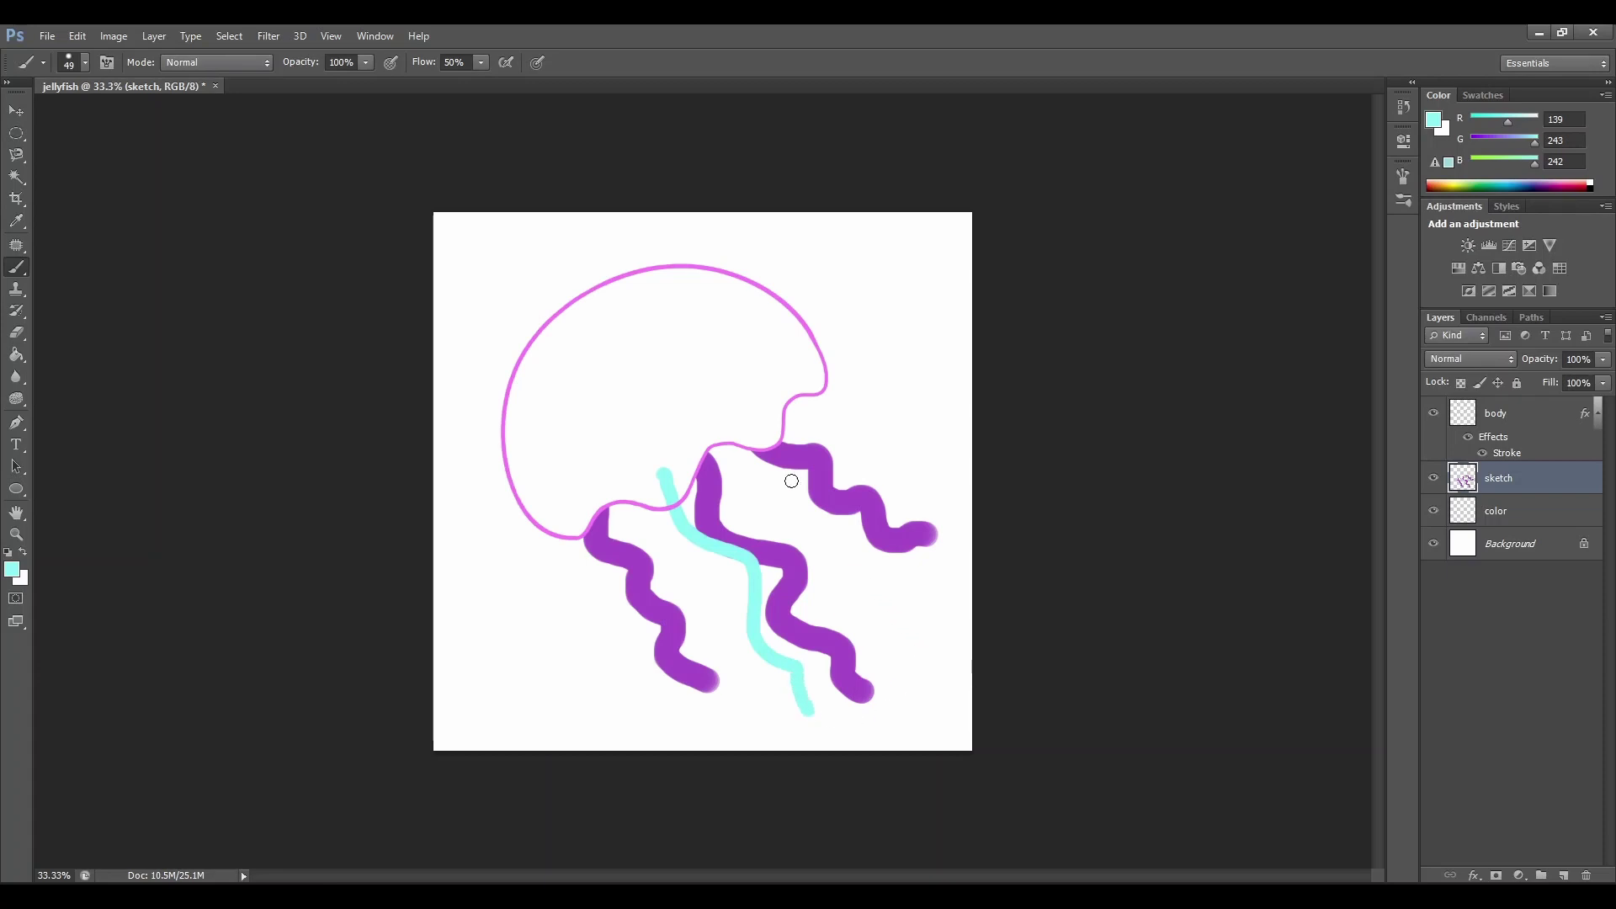
{"action": "mouse_move", "coordinate": [740, 425]}
{"action": "left_mouse_down"}
{"action": "mouse_move", "coordinate": [819, 505]}
{"action": "mouse_move", "coordinate": [832, 548]}
{"action": "mouse_move", "coordinate": [914, 590]}
{"action": "left_mouse_up"}
{"action": "left_click_drag", "start_coordinate": [773, 389], "coordinate": [926, 483]}
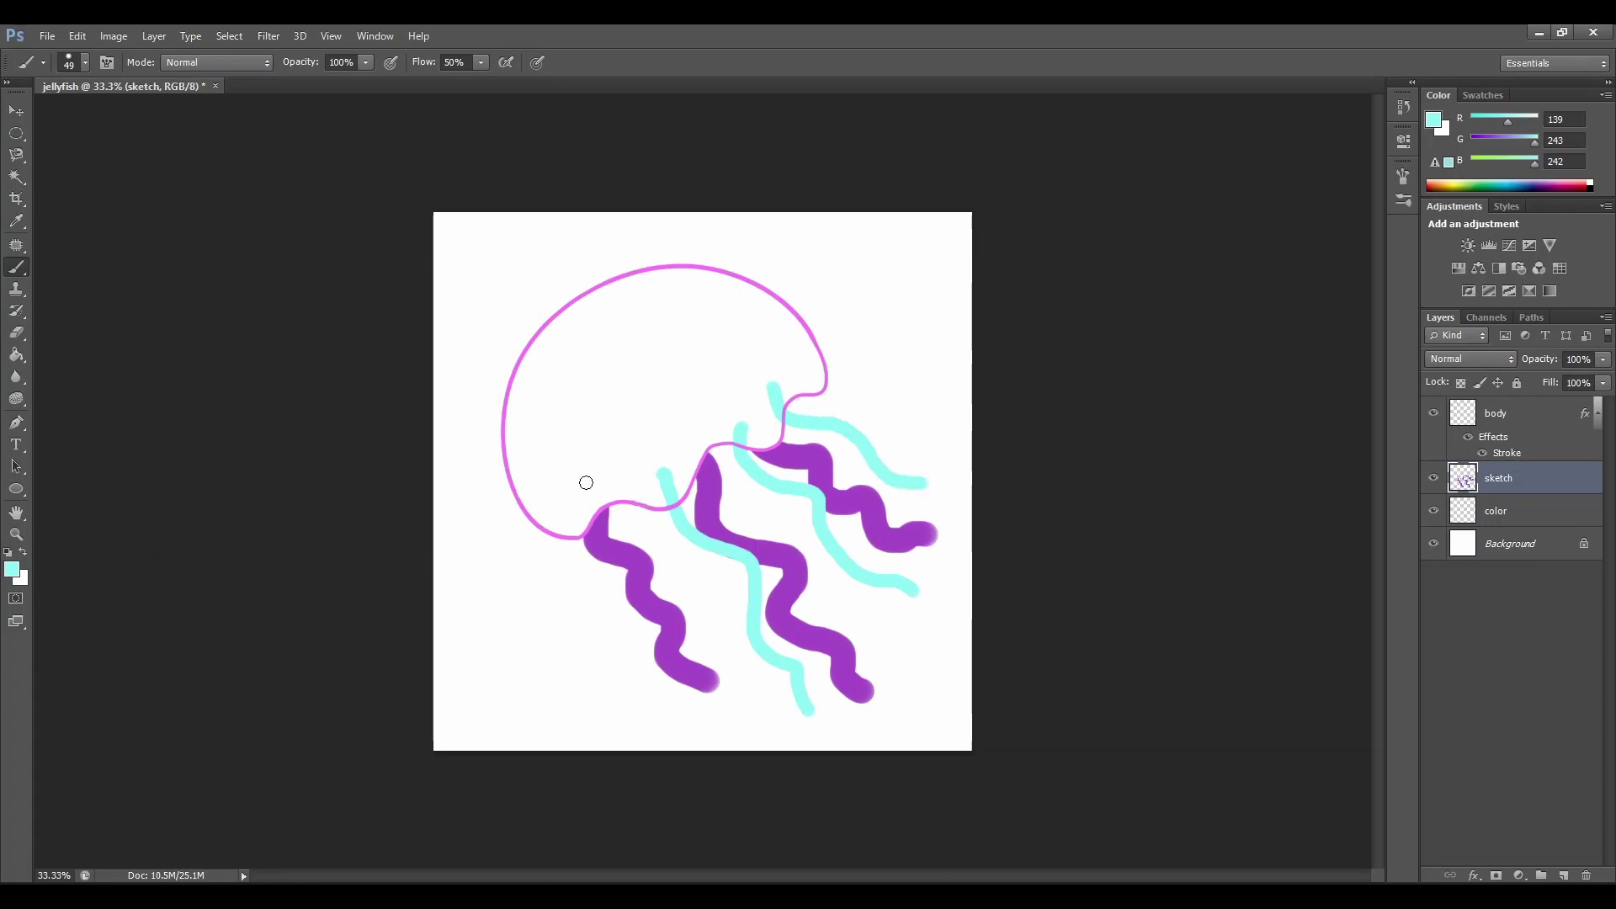
{"action": "mouse_move", "coordinate": [579, 481]}
{"action": "left_mouse_down"}
{"action": "mouse_move", "coordinate": [615, 556]}
{"action": "mouse_move", "coordinate": [603, 690]}
{"action": "left_mouse_up"}
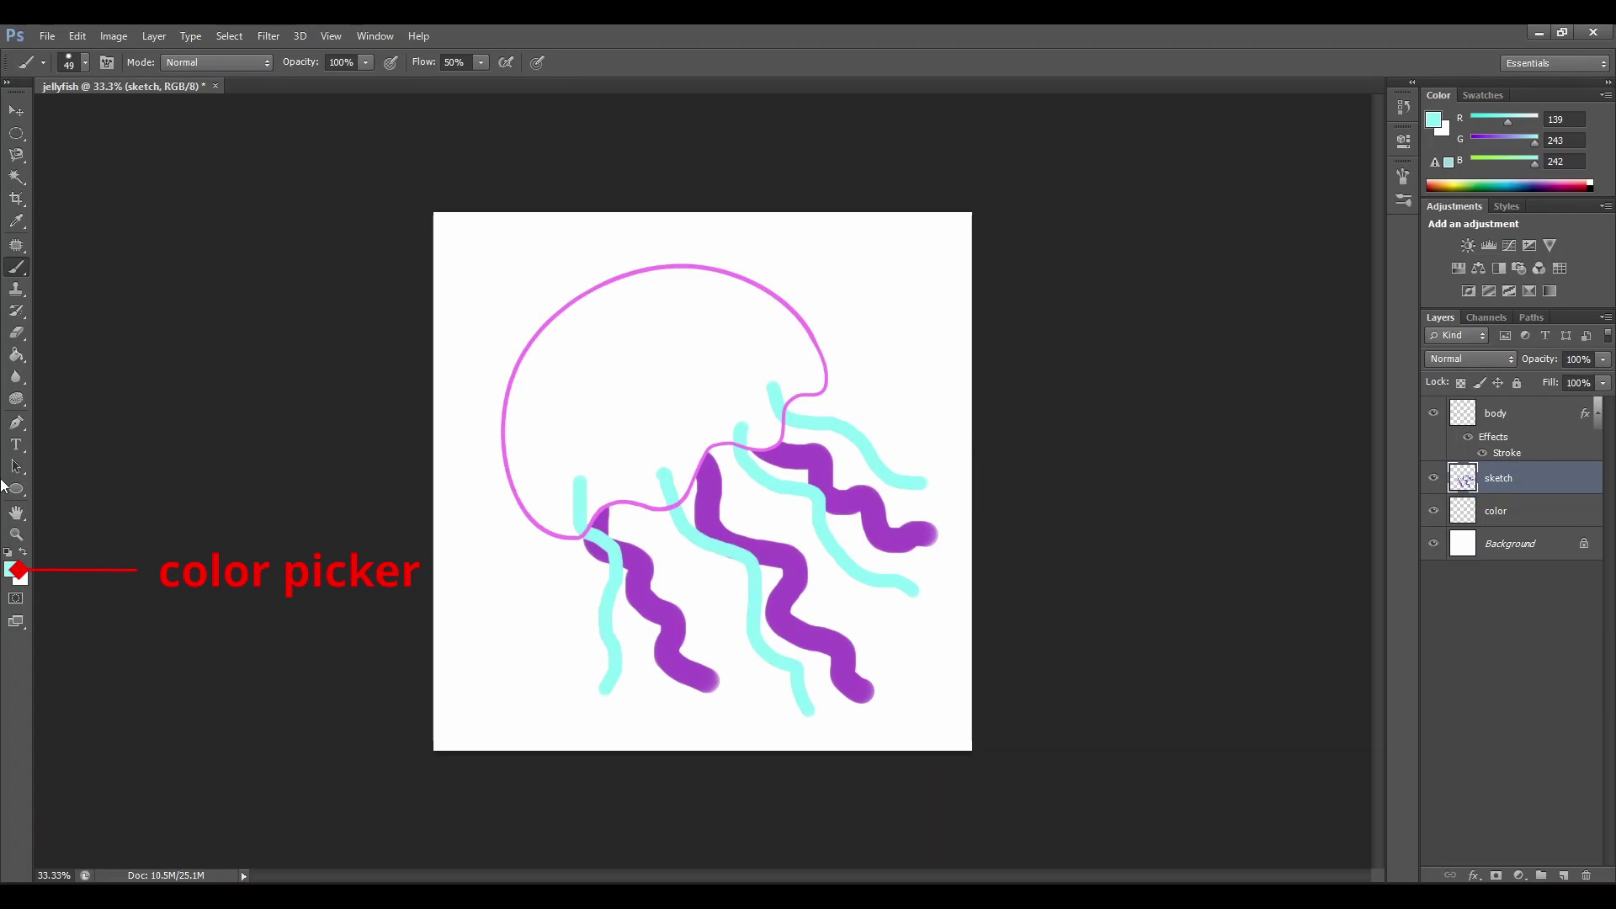
Set the foreground to light pink fbb6fa and the brush opacity to 71%
{"action": "left_click", "coordinate": [13, 571]}
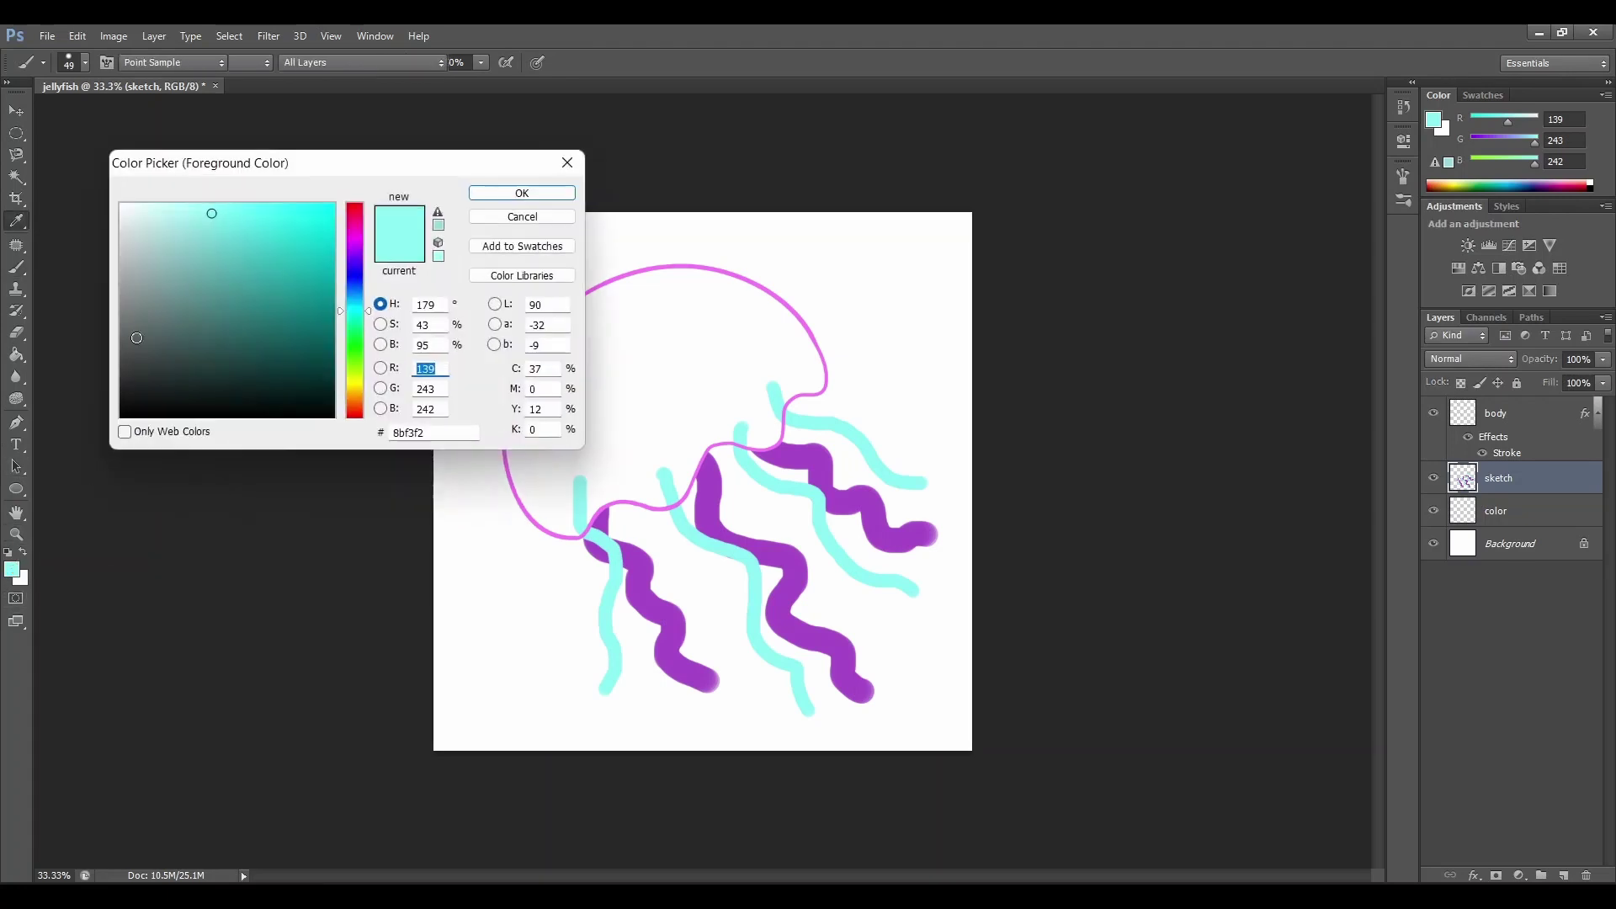
{"action": "left_click", "coordinate": [355, 240]}
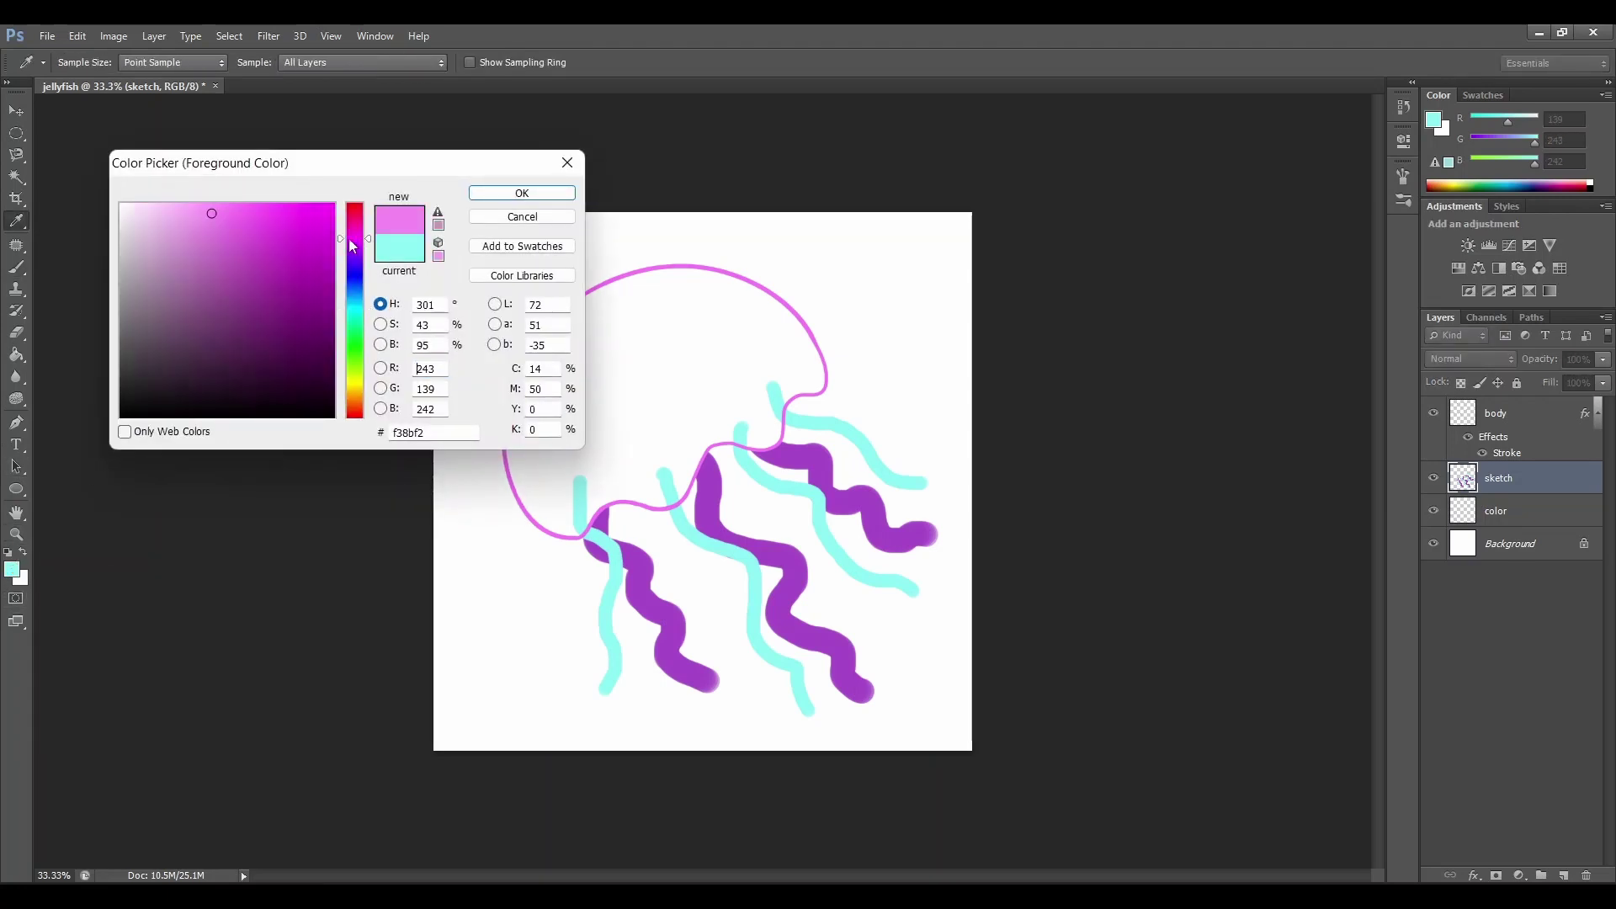
{"action": "left_click", "coordinate": [180, 208]}
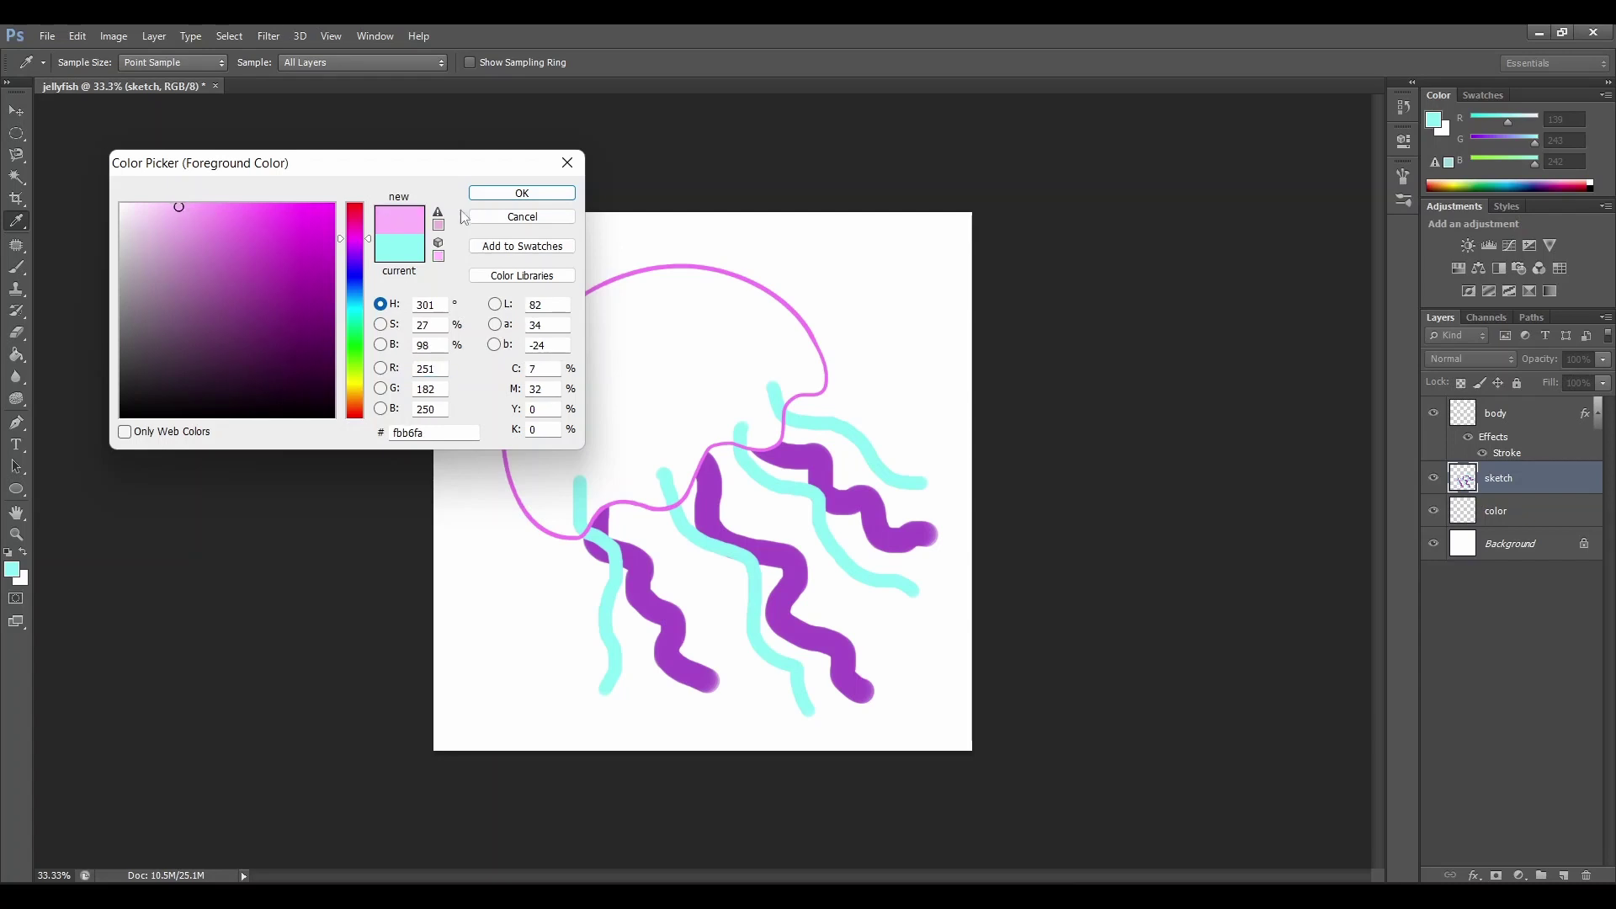
{"action": "left_click", "coordinate": [522, 193]}
{"action": "key", "text": "b"}
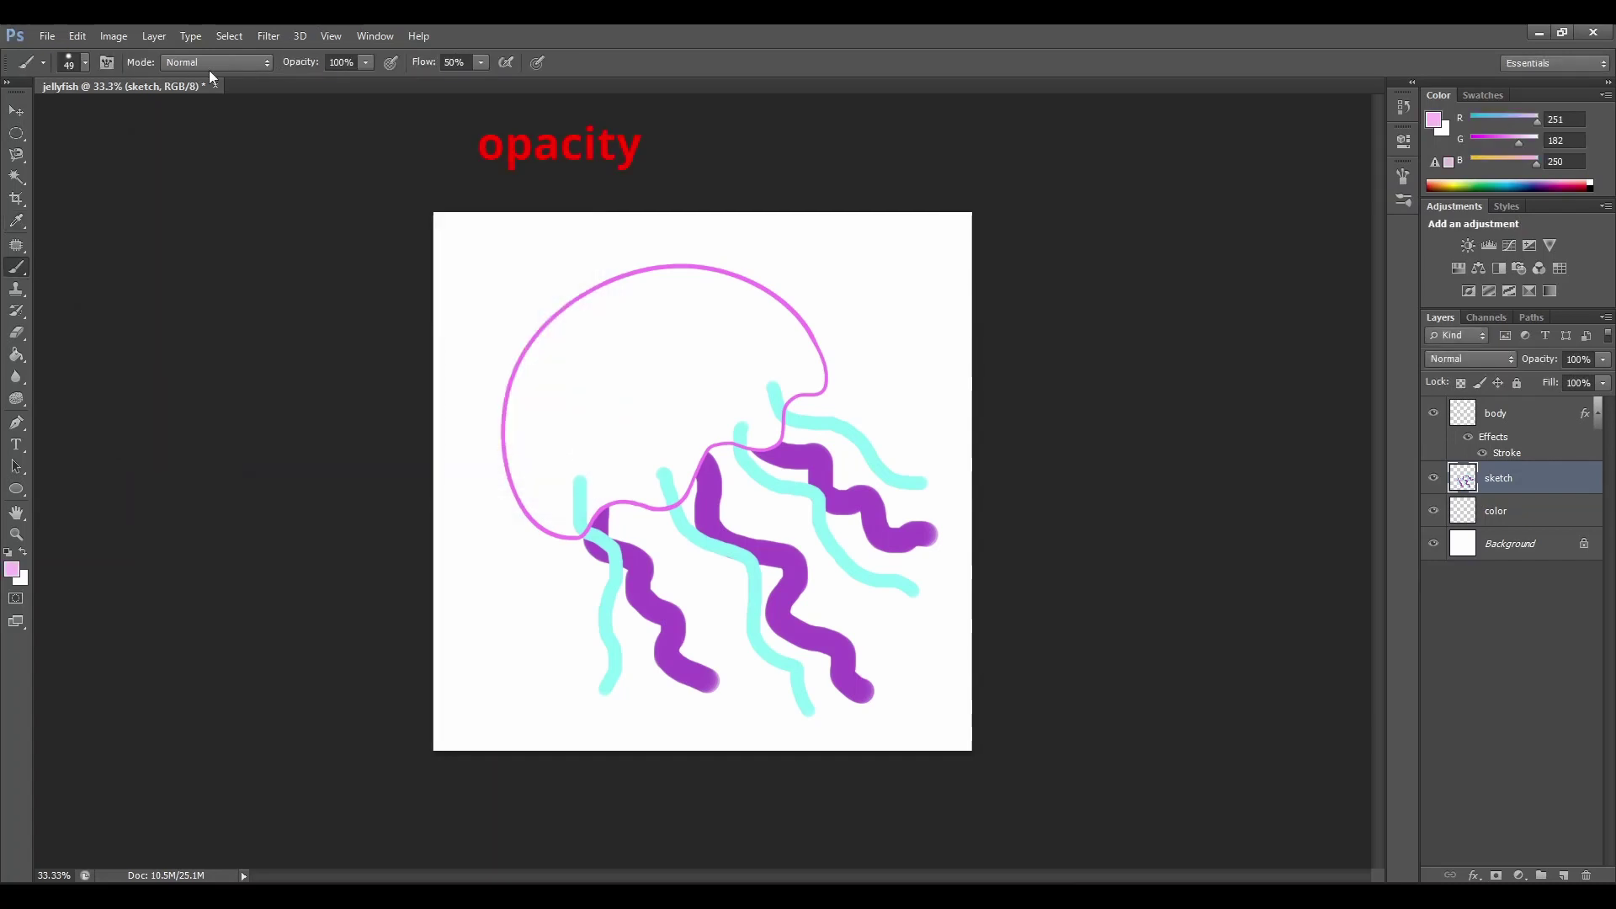
{"action": "left_click", "coordinate": [366, 62]}
{"action": "left_click_drag", "start_coordinate": [337, 83], "coordinate": [341, 82]}
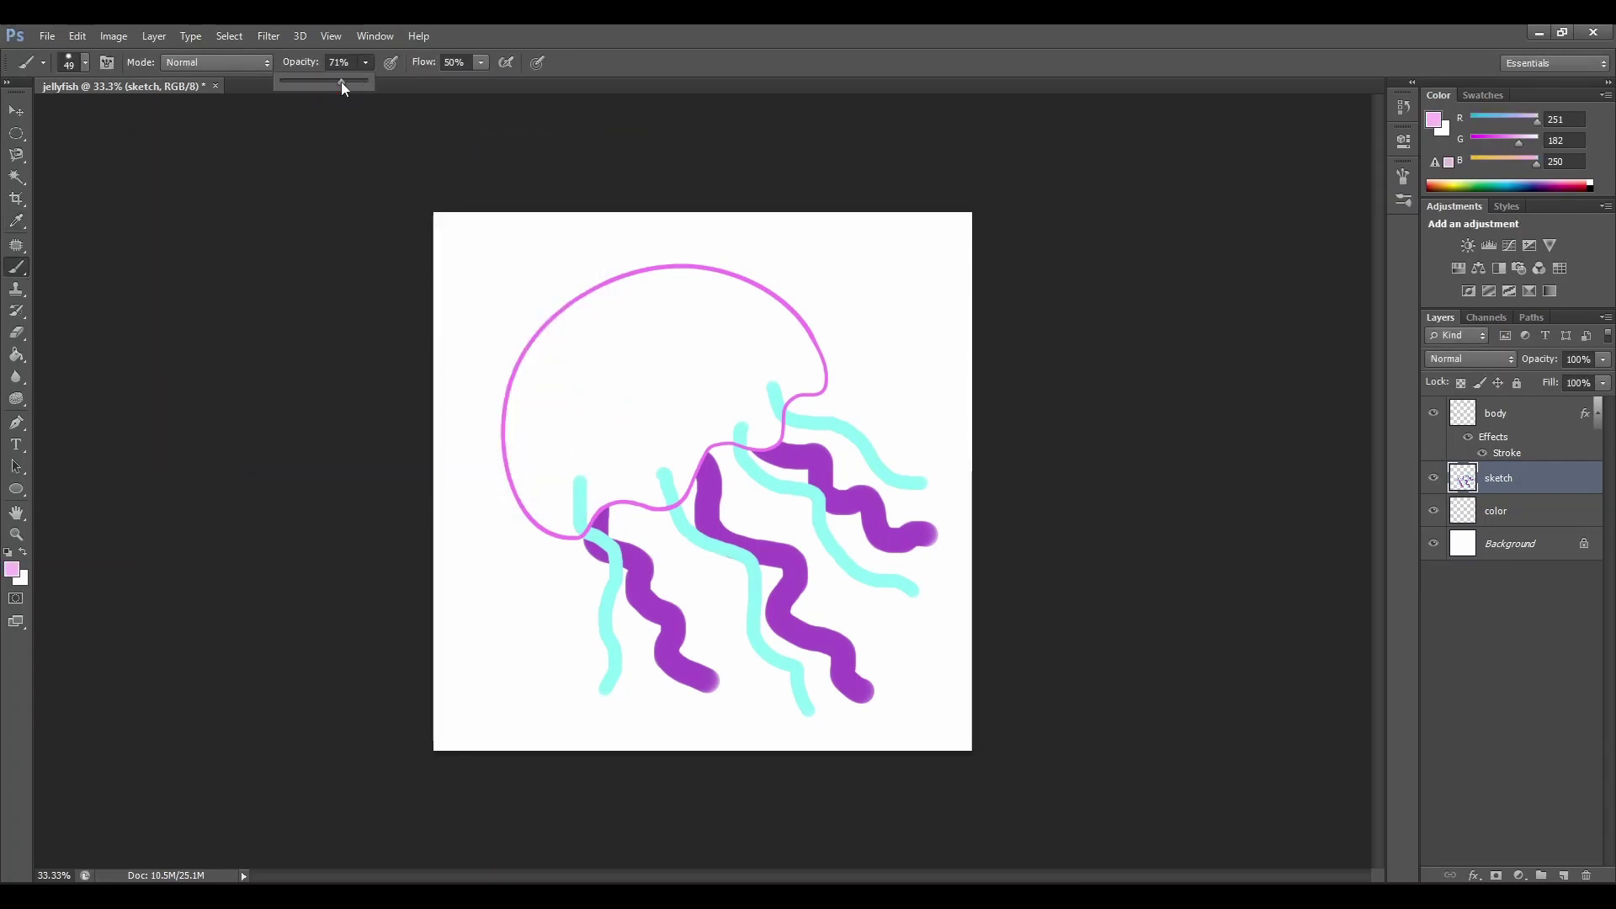
Paint four translucent pink tentacles between the cyan and purple ones
{"action": "mouse_move", "coordinate": [565, 501]}
{"action": "left_mouse_down"}
{"action": "mouse_move", "coordinate": [564, 568]}
{"action": "mouse_move", "coordinate": [589, 582]}
{"action": "mouse_move", "coordinate": [579, 644]}
{"action": "mouse_move", "coordinate": [615, 676]}
{"action": "left_mouse_up"}
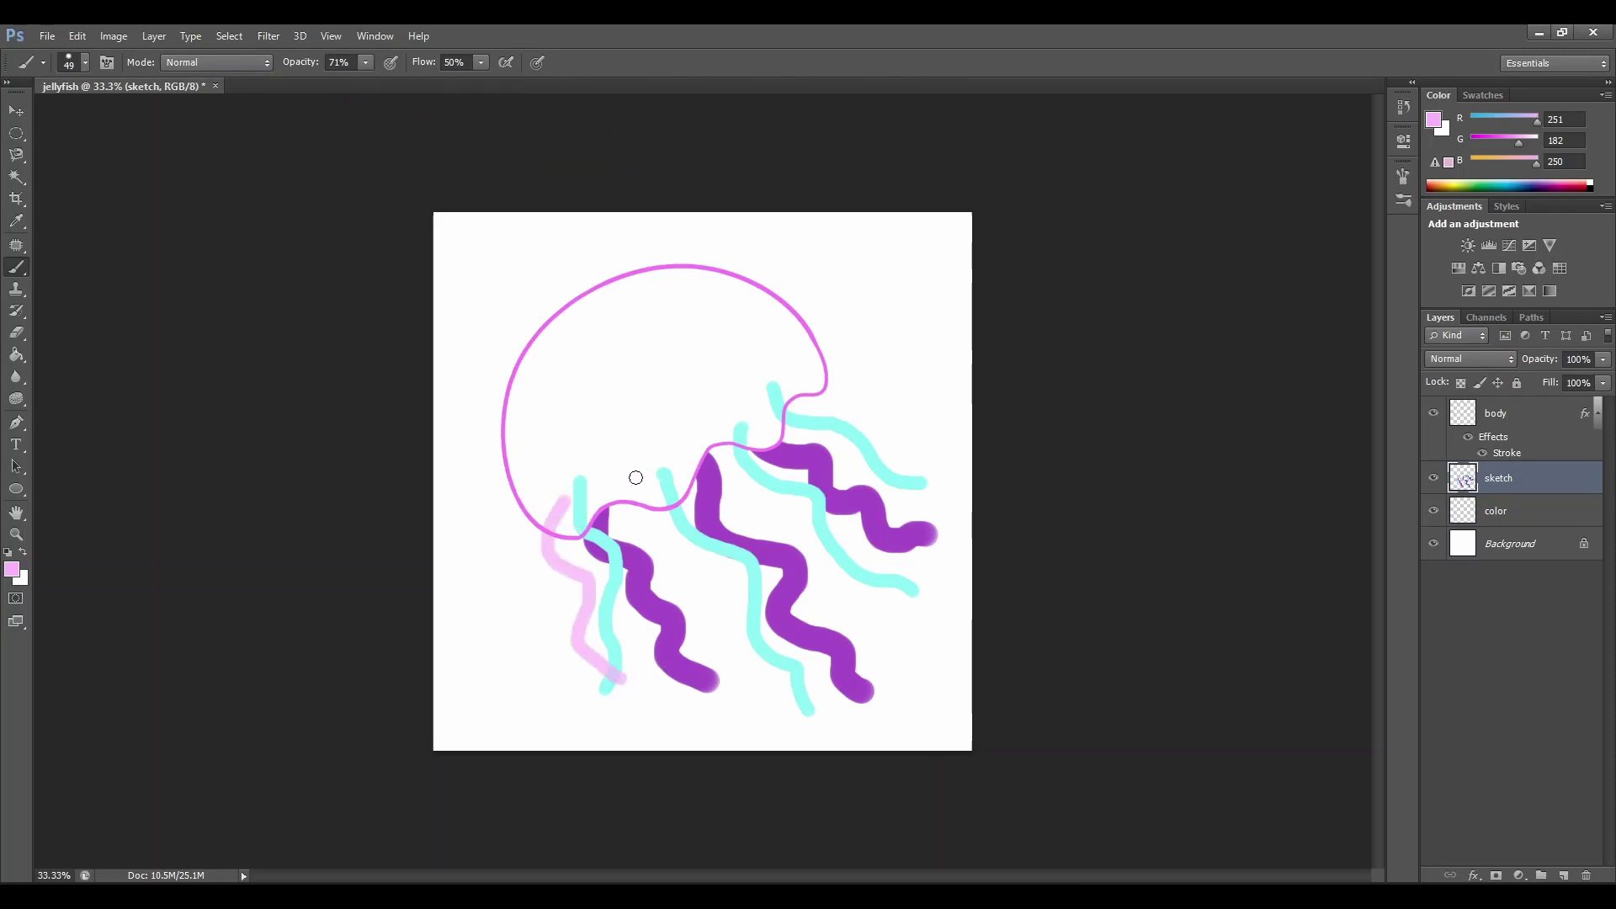
{"action": "mouse_move", "coordinate": [637, 472]}
{"action": "left_mouse_down"}
{"action": "mouse_move", "coordinate": [655, 534]}
{"action": "mouse_move", "coordinate": [707, 555]}
{"action": "mouse_move", "coordinate": [733, 687]}
{"action": "mouse_move", "coordinate": [762, 701]}
{"action": "left_mouse_up"}
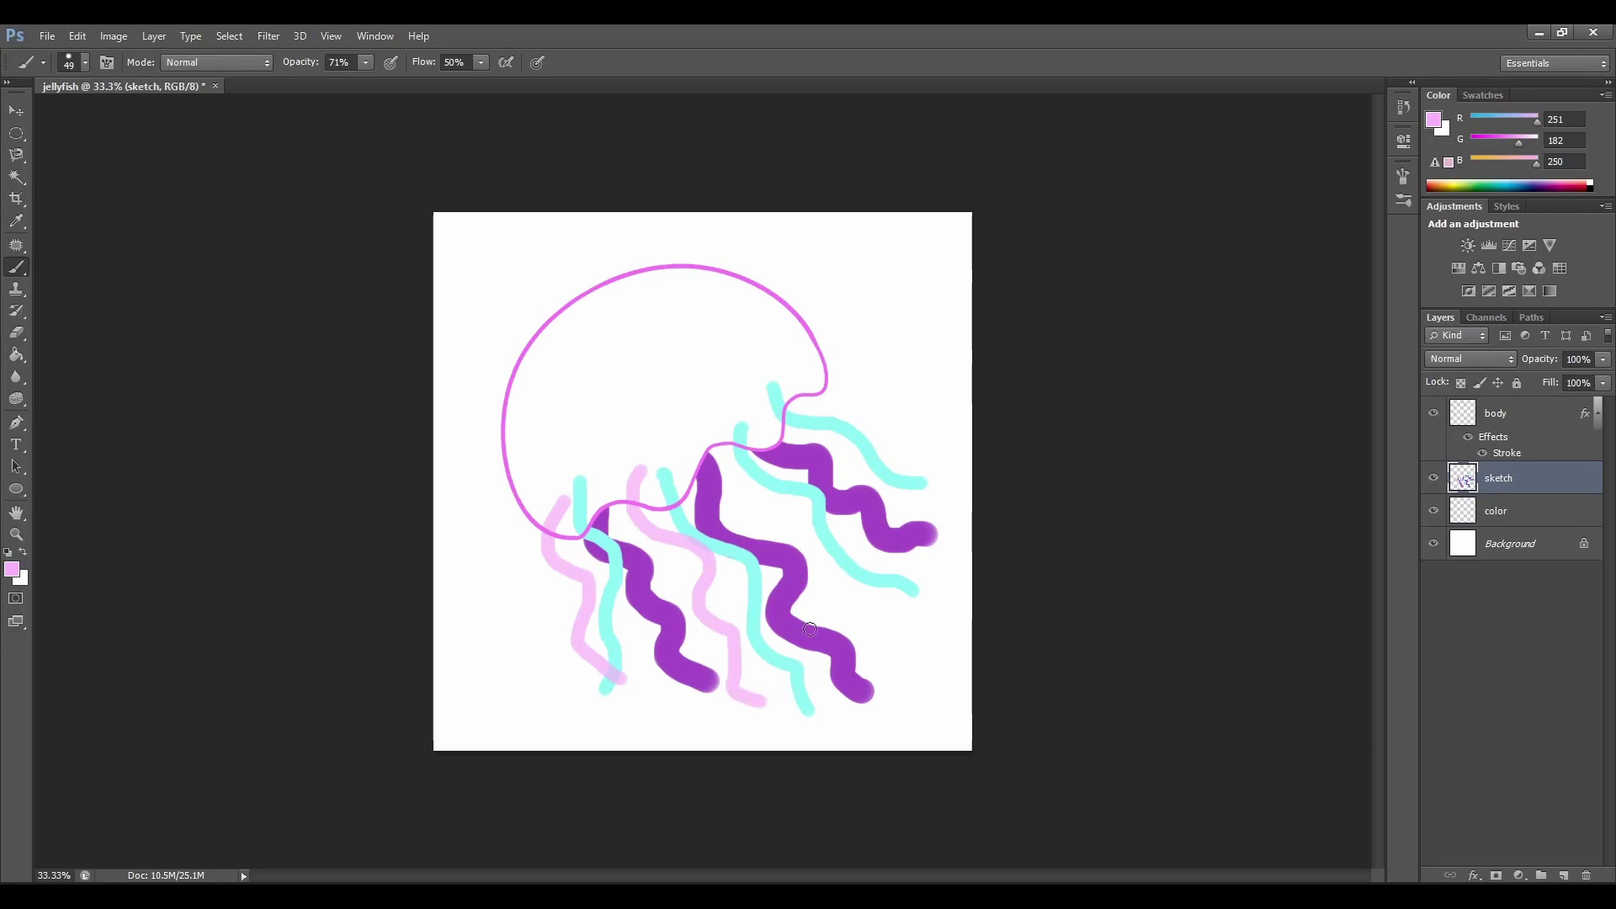
{"action": "mouse_move", "coordinate": [705, 441]}
{"action": "left_mouse_down"}
{"action": "mouse_move", "coordinate": [779, 526]}
{"action": "mouse_move", "coordinate": [781, 555]}
{"action": "mouse_move", "coordinate": [883, 623]}
{"action": "left_mouse_up"}
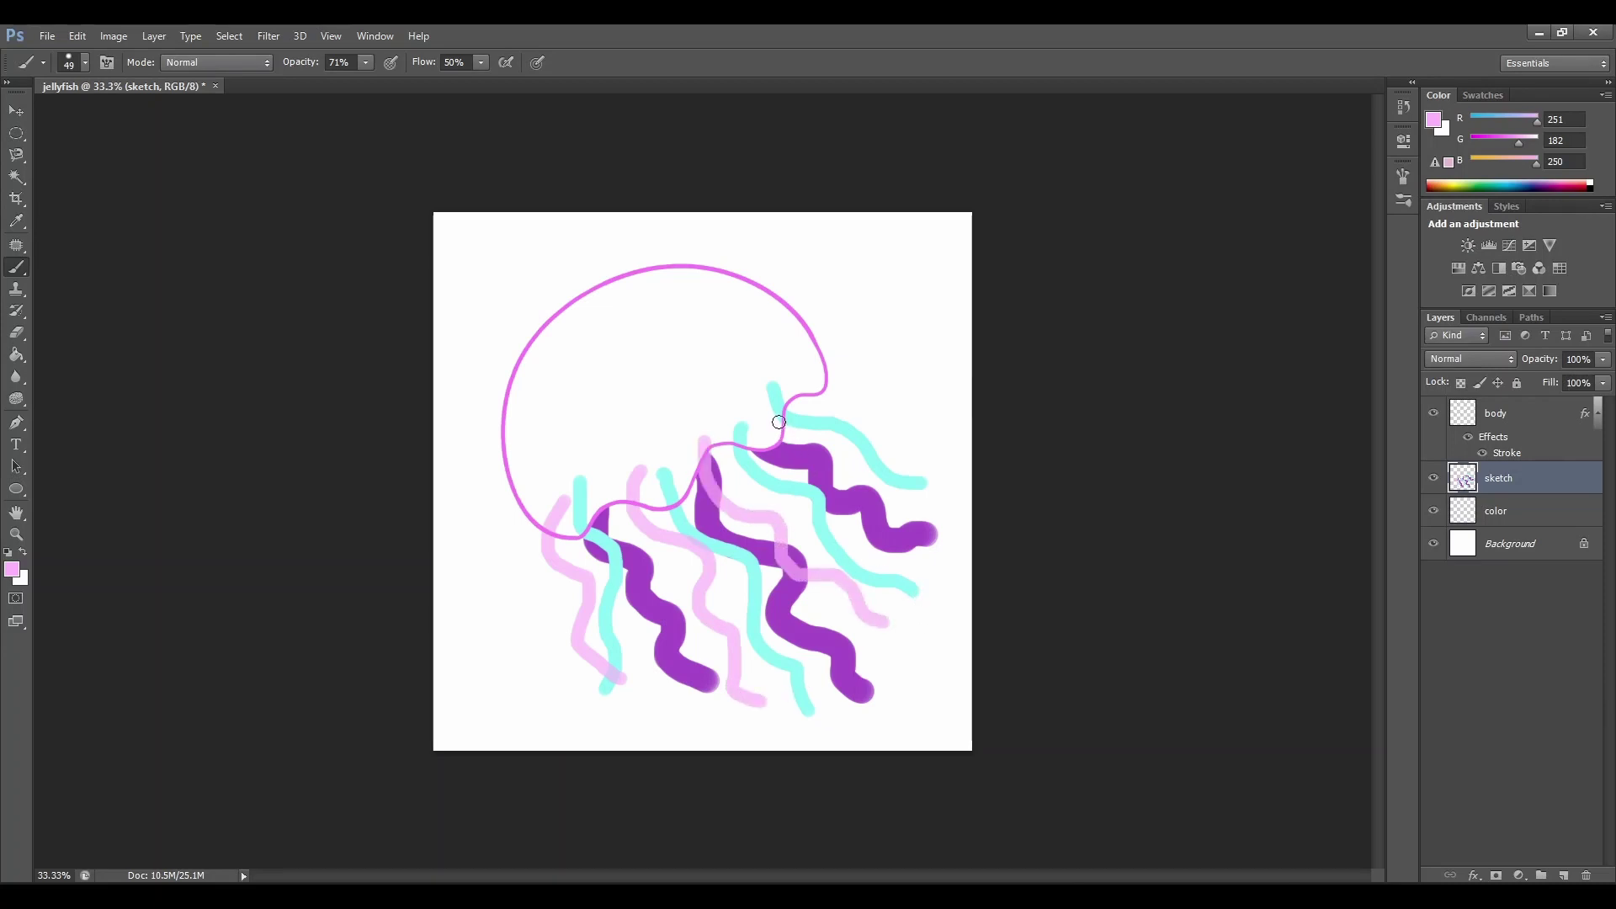
{"action": "mouse_move", "coordinate": [767, 409]}
{"action": "left_mouse_down"}
{"action": "mouse_move", "coordinate": [808, 456]}
{"action": "mouse_move", "coordinate": [856, 462]}
{"action": "mouse_move", "coordinate": [873, 494]}
{"action": "mouse_move", "coordinate": [918, 493]}
{"action": "left_mouse_up"}
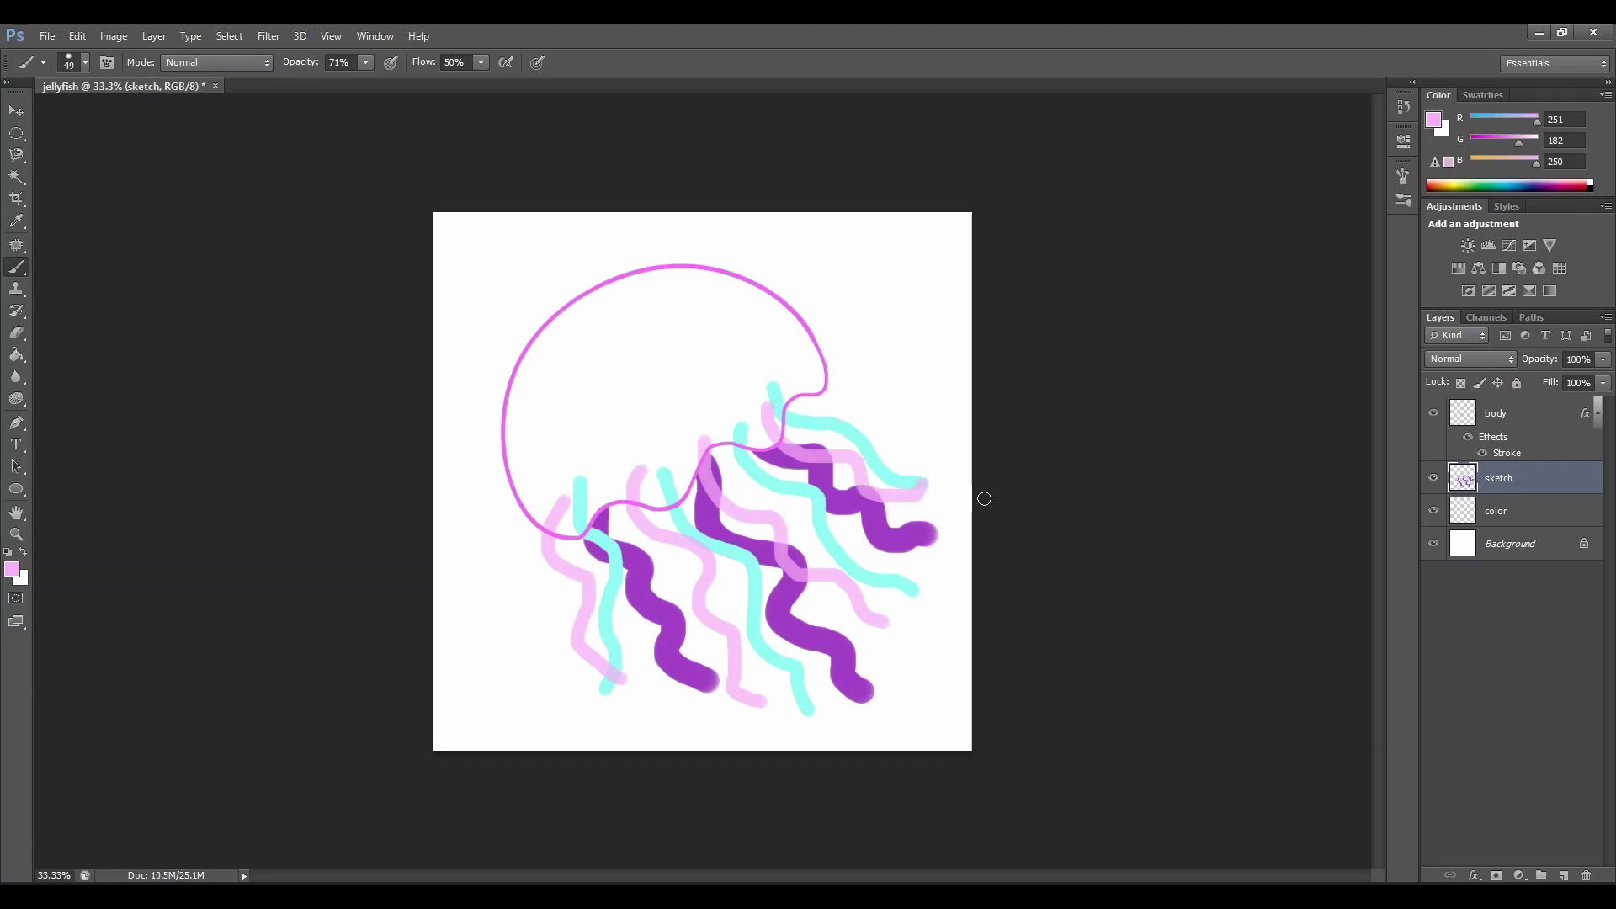
Switch the foreground back to light cyan and paint three faint strokes across the tentacles
{"action": "left_click", "coordinate": [11, 575]}
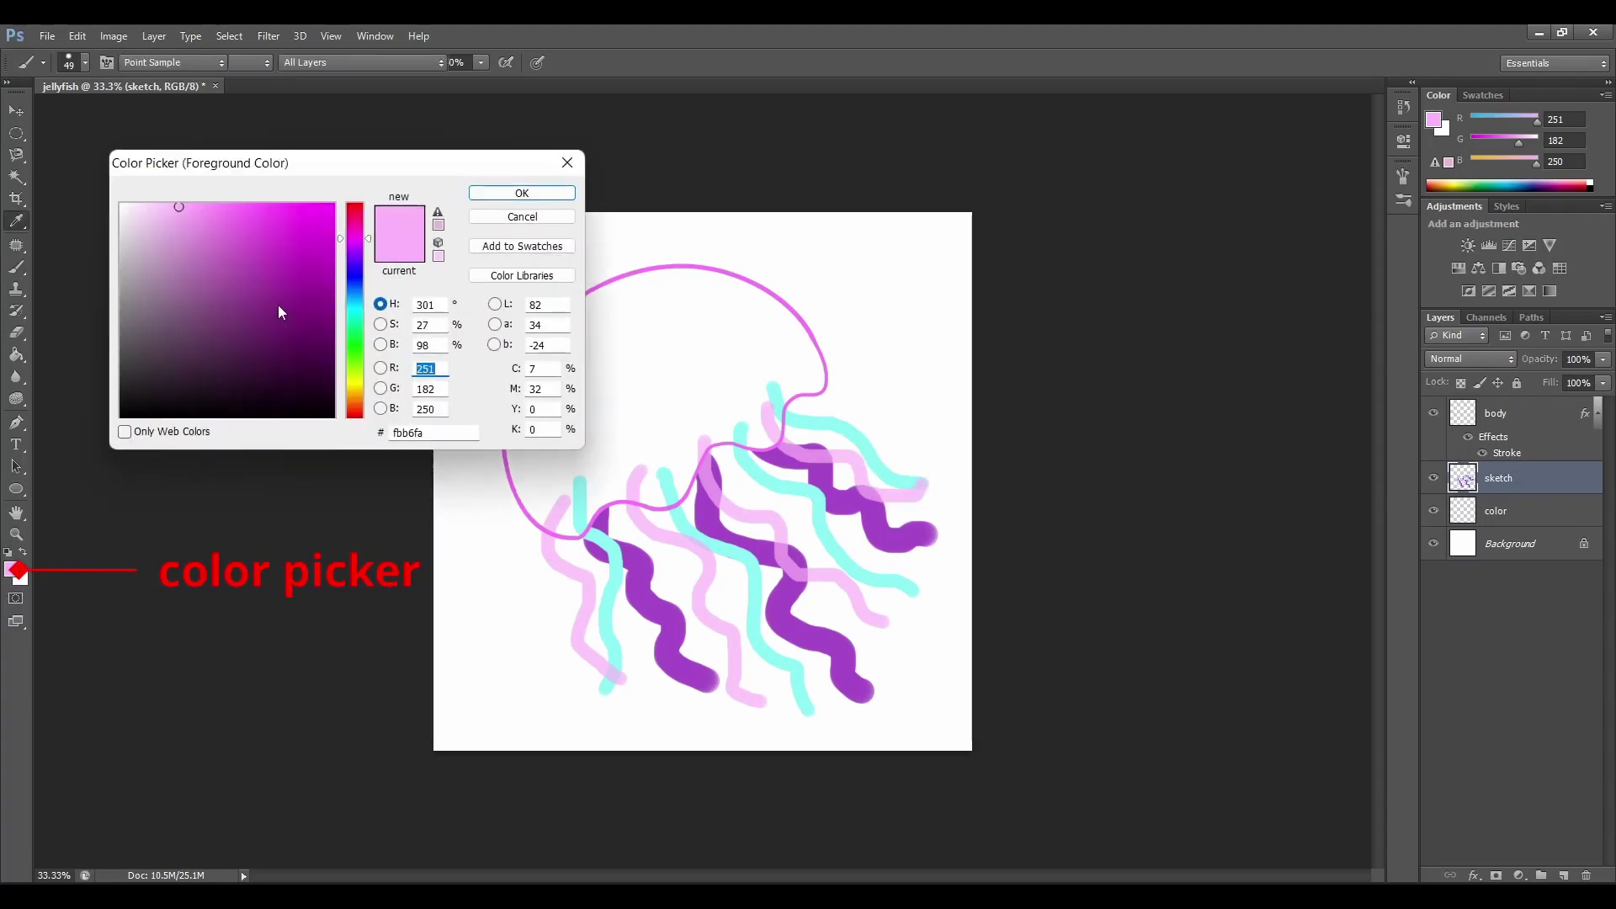
{"action": "left_click", "coordinate": [353, 311]}
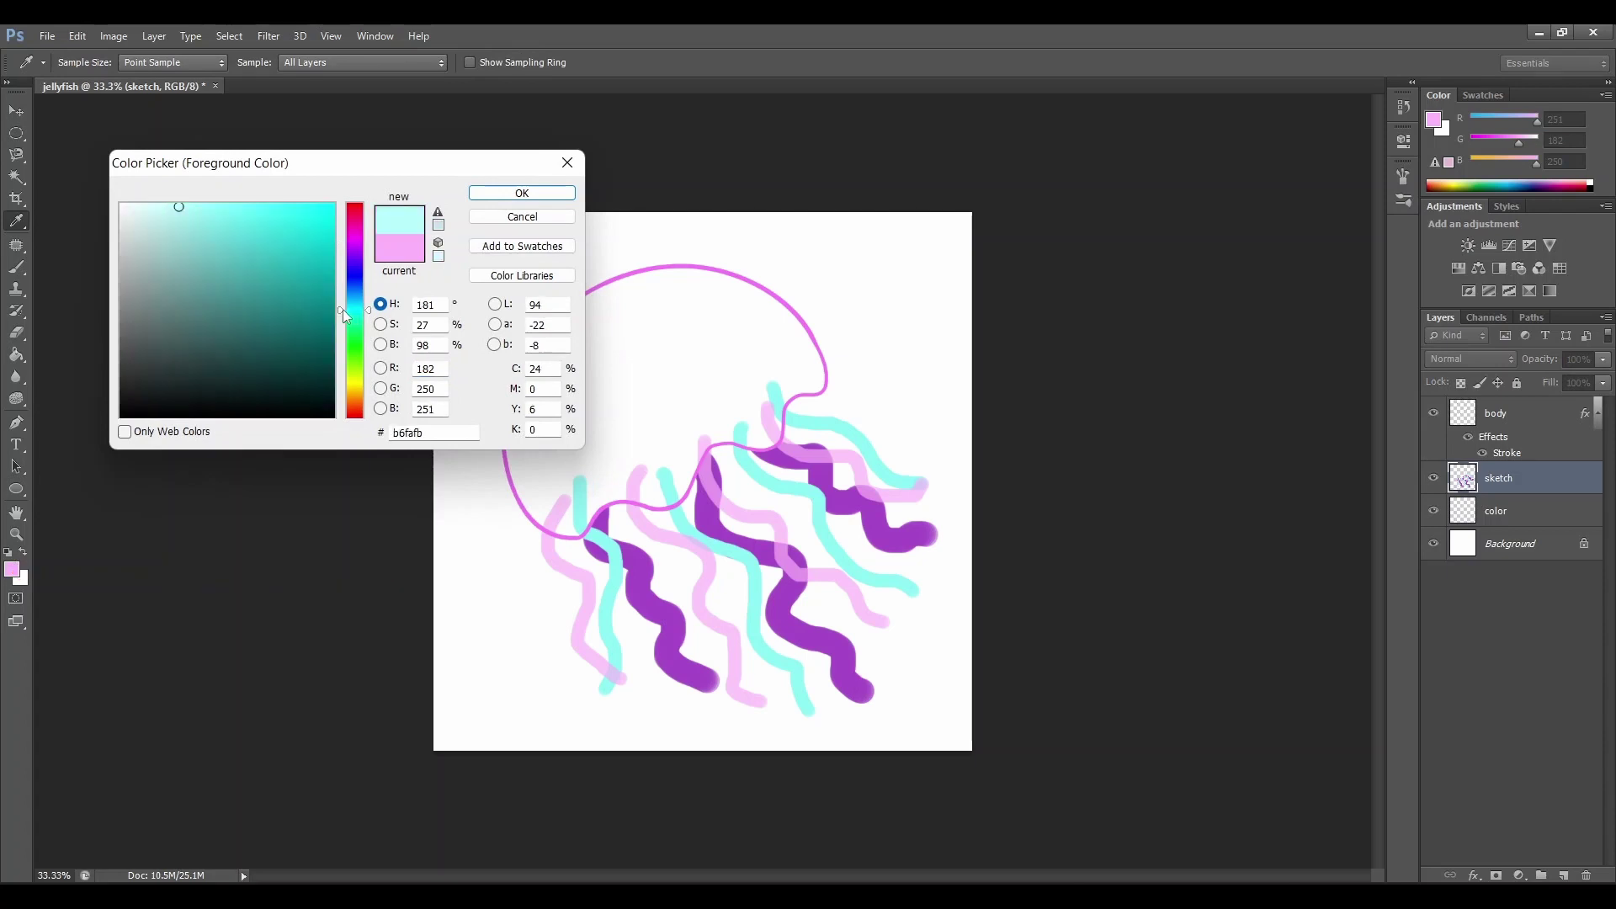
{"action": "left_click", "coordinate": [522, 193]}
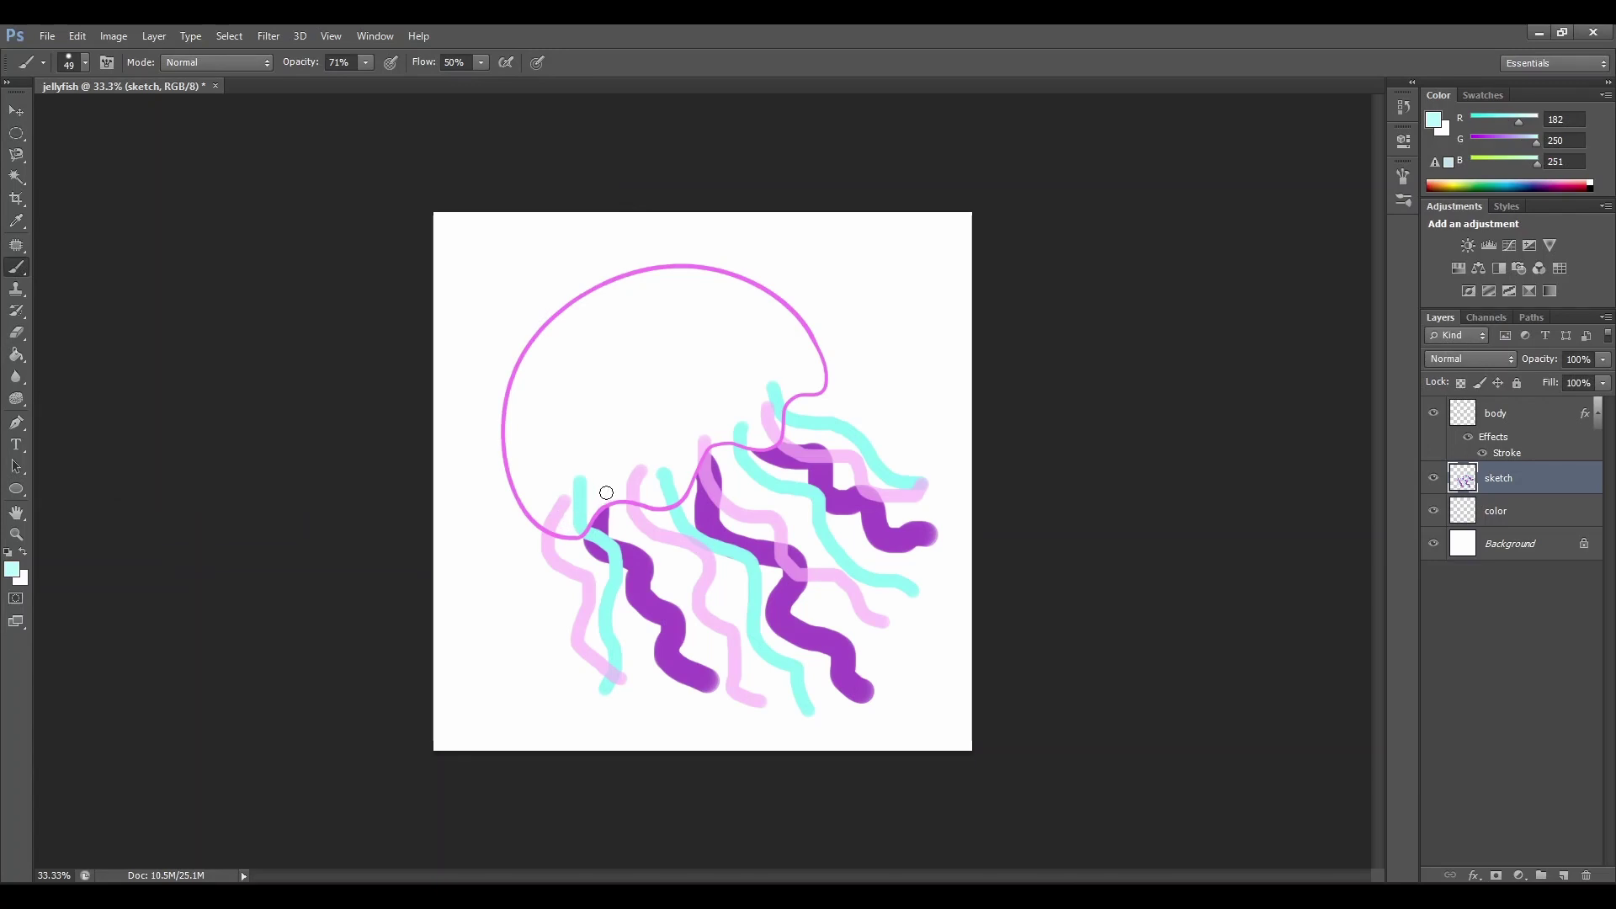
{"action": "mouse_move", "coordinate": [604, 487]}
{"action": "left_mouse_down"}
{"action": "mouse_move", "coordinate": [648, 520]}
{"action": "mouse_move", "coordinate": [711, 665]}
{"action": "left_mouse_up"}
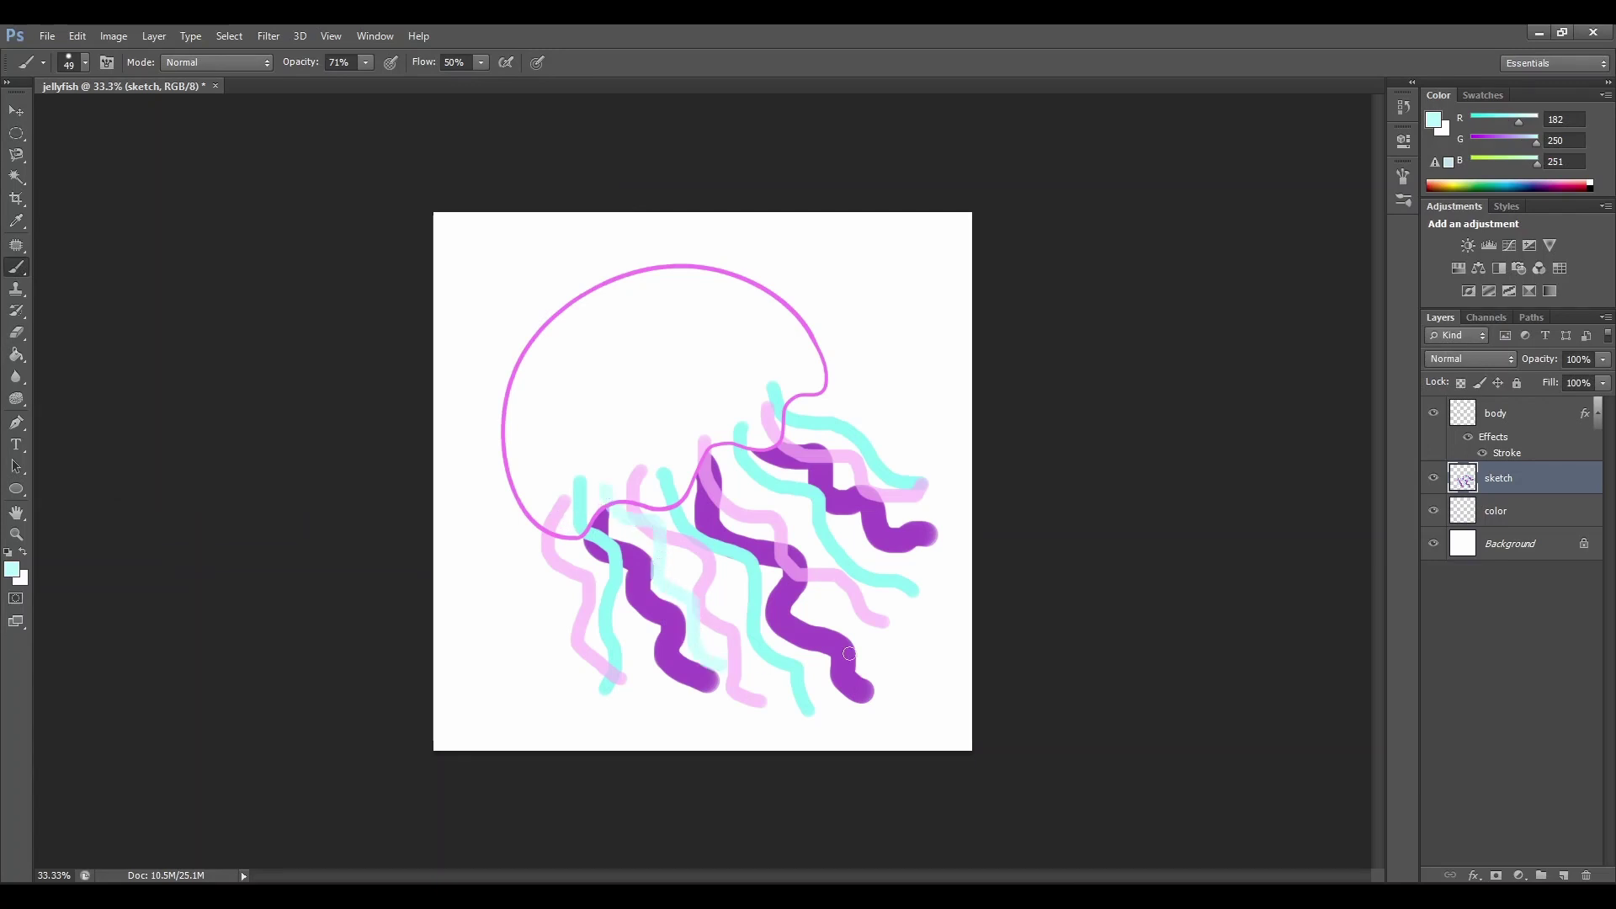
{"action": "mouse_move", "coordinate": [699, 450]}
{"action": "left_mouse_down"}
{"action": "mouse_move", "coordinate": [788, 513]}
{"action": "mouse_move", "coordinate": [808, 564]}
{"action": "mouse_move", "coordinate": [932, 584]}
{"action": "left_mouse_up"}
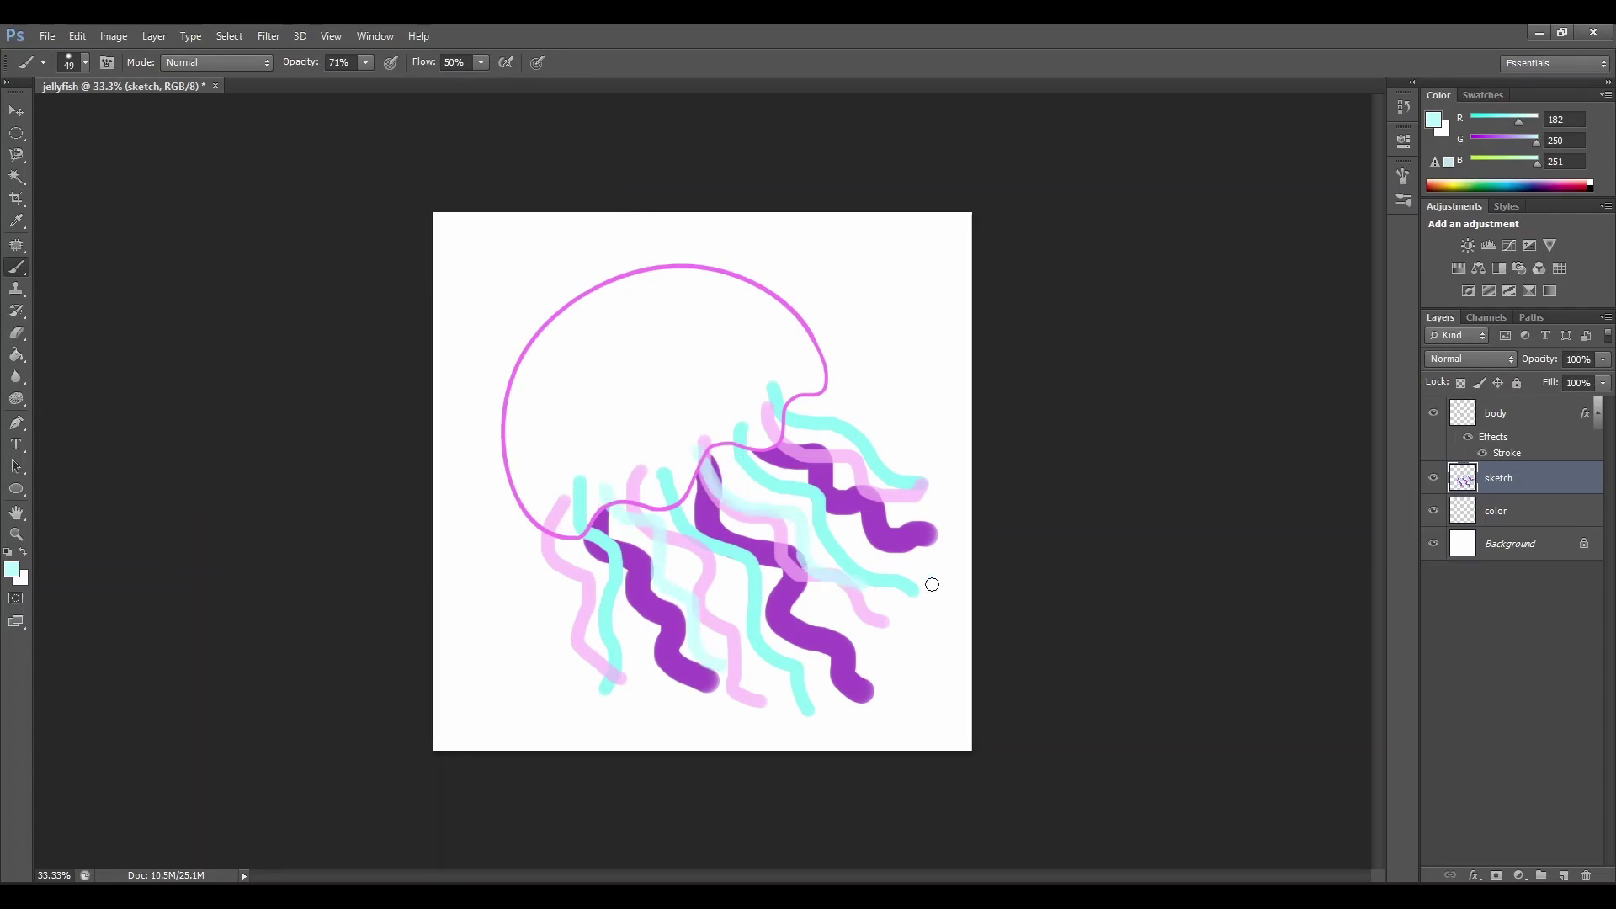
{"action": "mouse_move", "coordinate": [783, 380]}
{"action": "left_mouse_down"}
{"action": "mouse_move", "coordinate": [892, 475]}
{"action": "mouse_move", "coordinate": [947, 495]}
{"action": "left_mouse_up"}
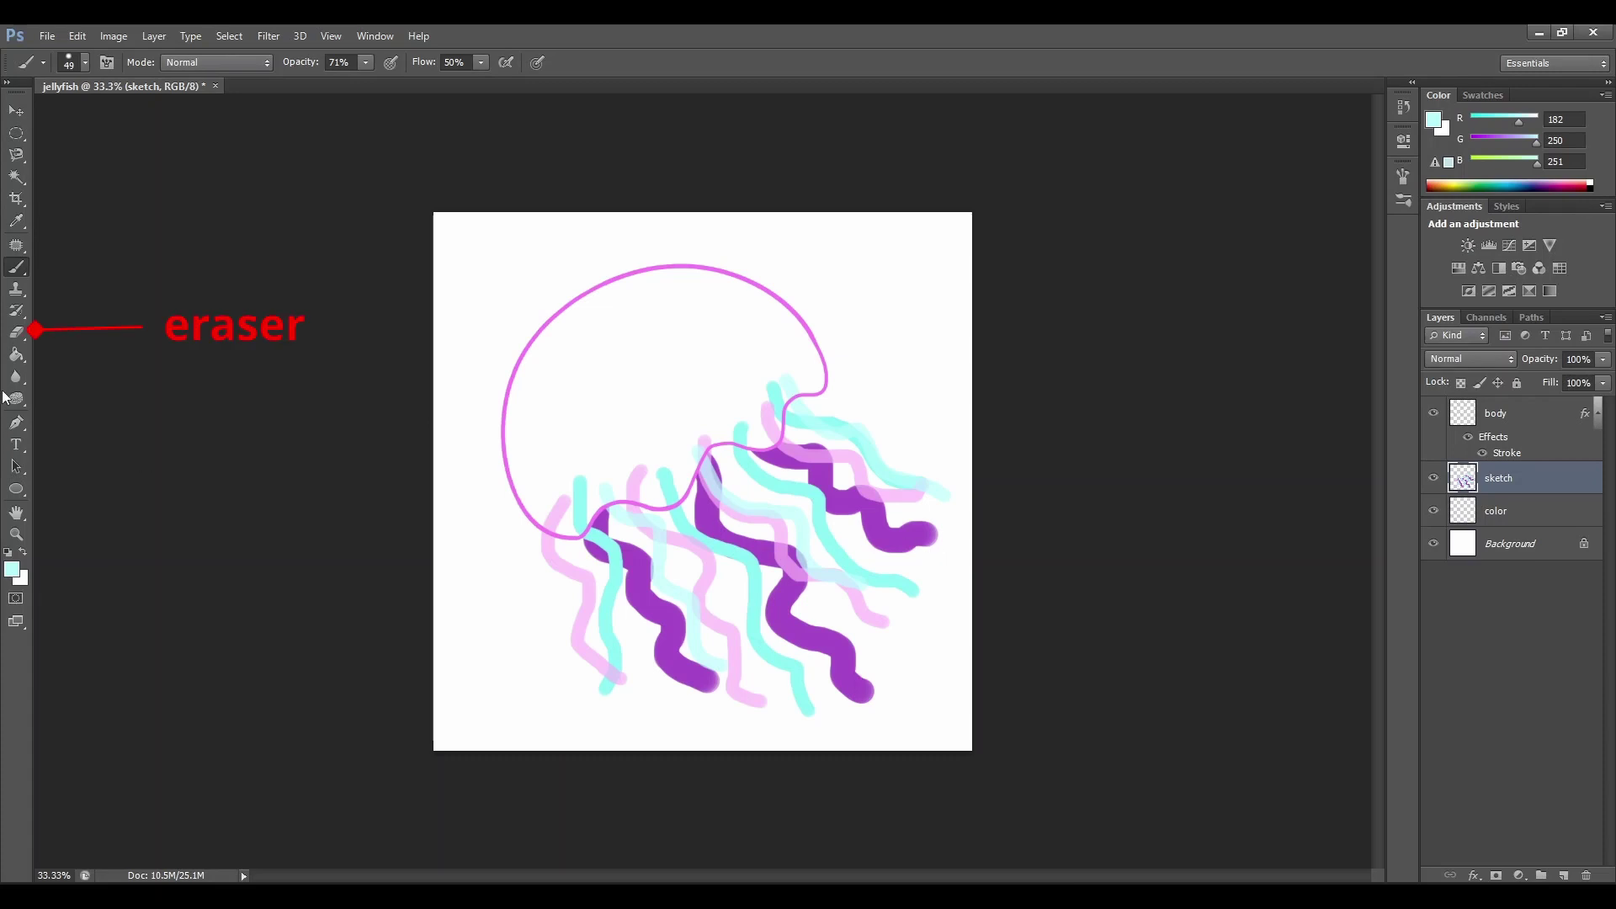
Zoom in and erase the cyan and pink strokes inside the dome above its edge
{"action": "left_click", "coordinate": [16, 332]}
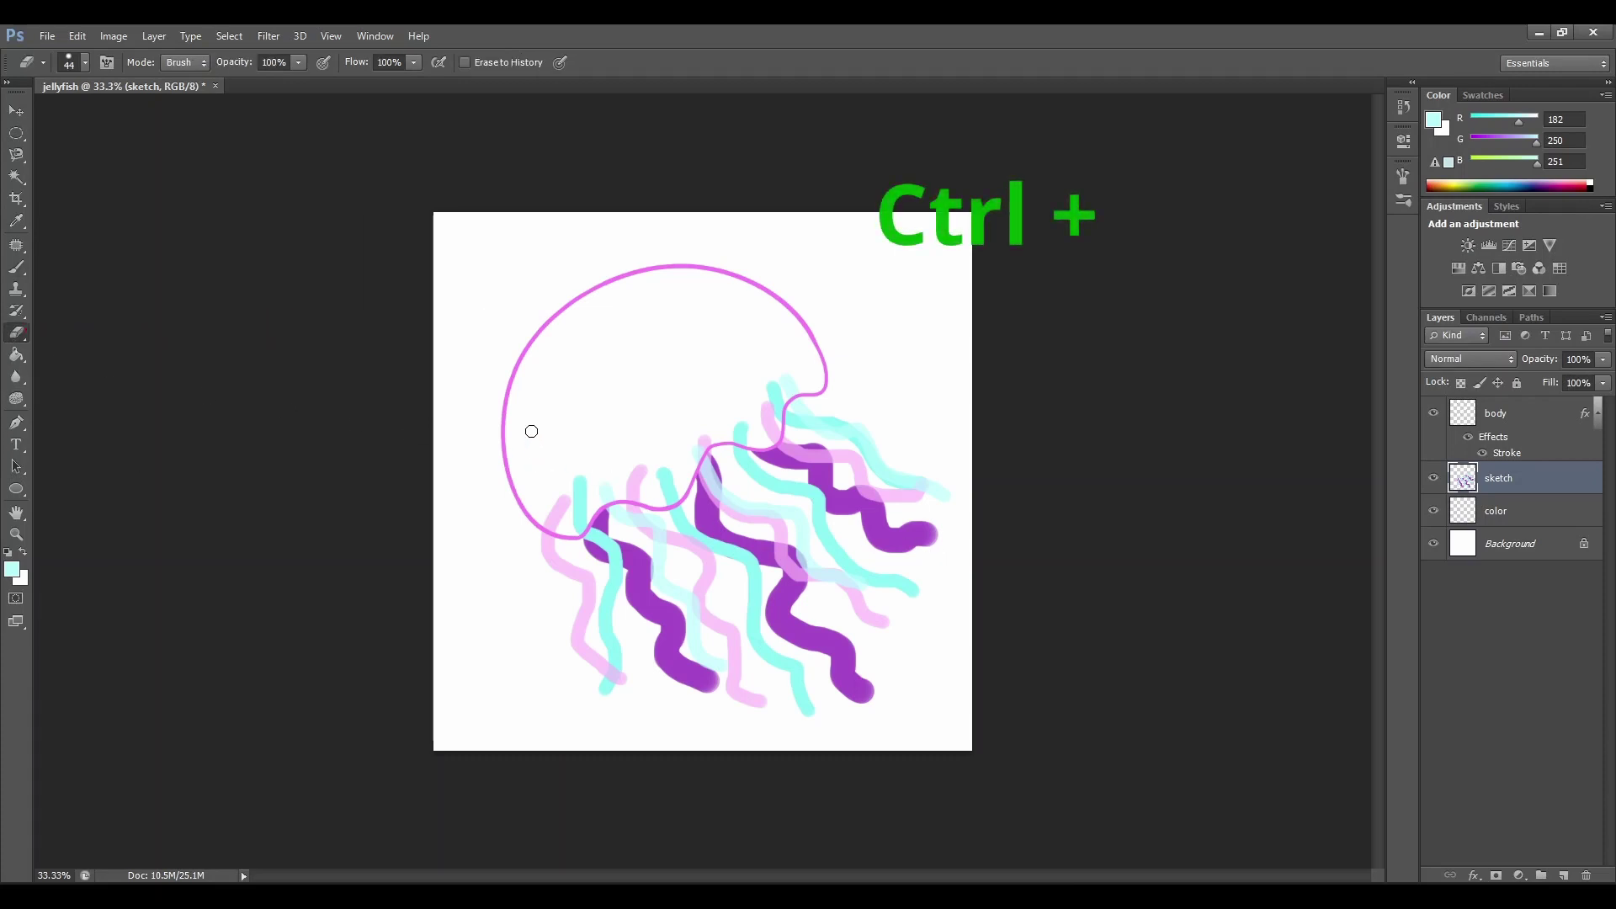
{"action": "key", "text": "ctrl+plus"}
{"action": "key", "text": "ctrl+plus"}
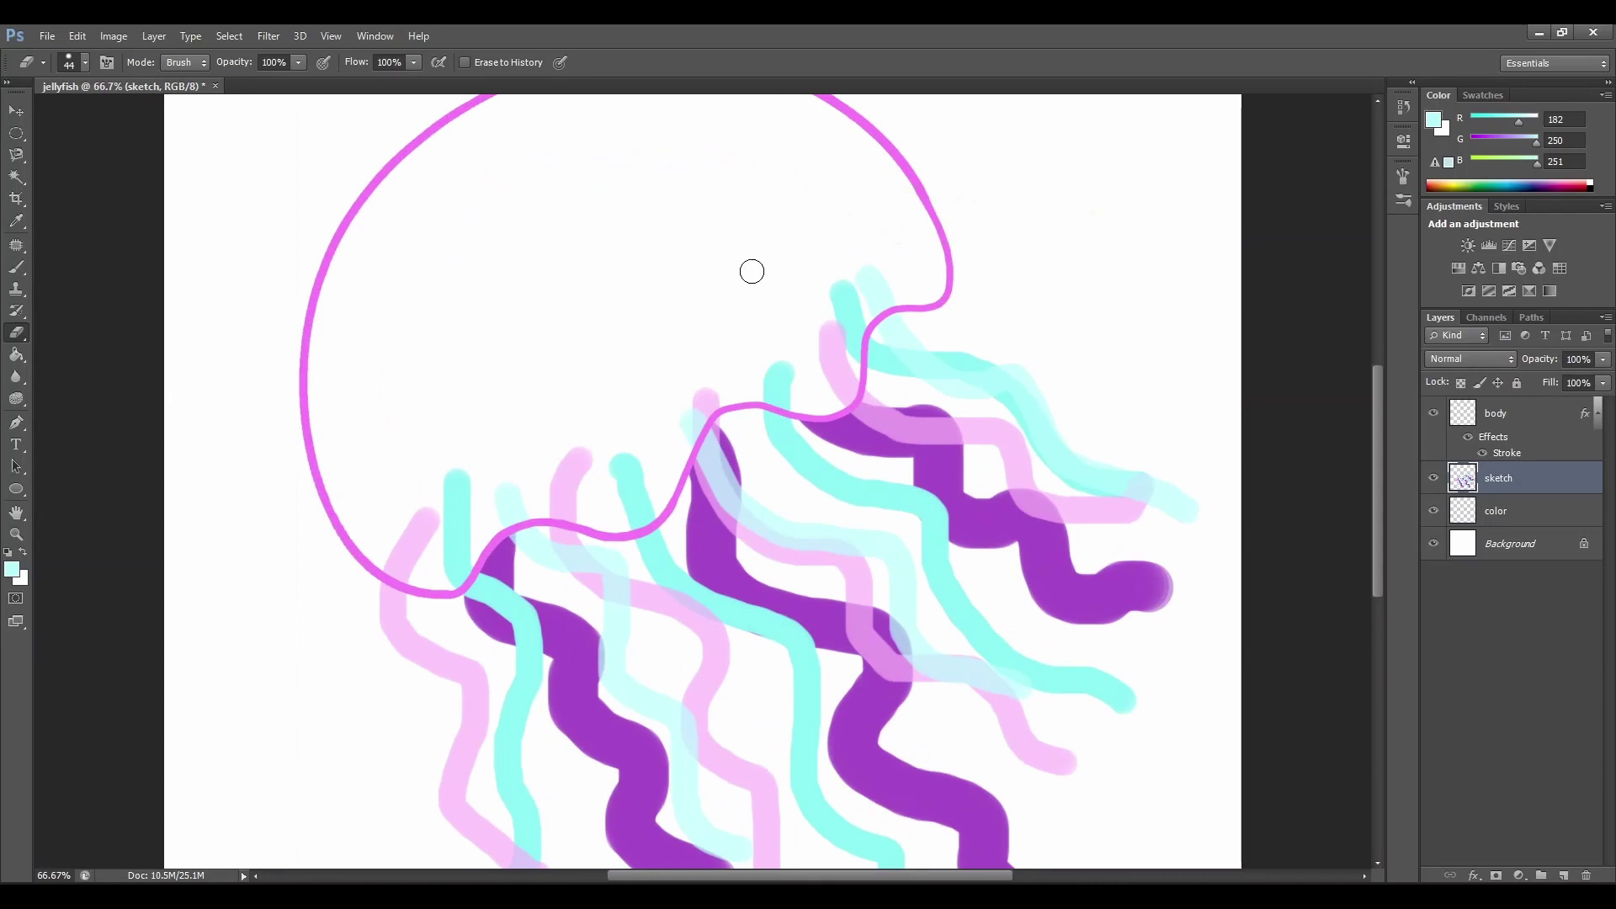
{"action": "mouse_move", "coordinate": [893, 287]}
{"action": "left_mouse_down"}
{"action": "mouse_move", "coordinate": [855, 324]}
{"action": "mouse_move", "coordinate": [871, 269]}
{"action": "mouse_move", "coordinate": [899, 291]}
{"action": "mouse_move", "coordinate": [868, 302]}
{"action": "mouse_move", "coordinate": [885, 280]}
{"action": "mouse_move", "coordinate": [835, 373]}
{"action": "mouse_move", "coordinate": [816, 273]}
{"action": "left_mouse_up"}
{"action": "key", "text": "ctrl+plus"}
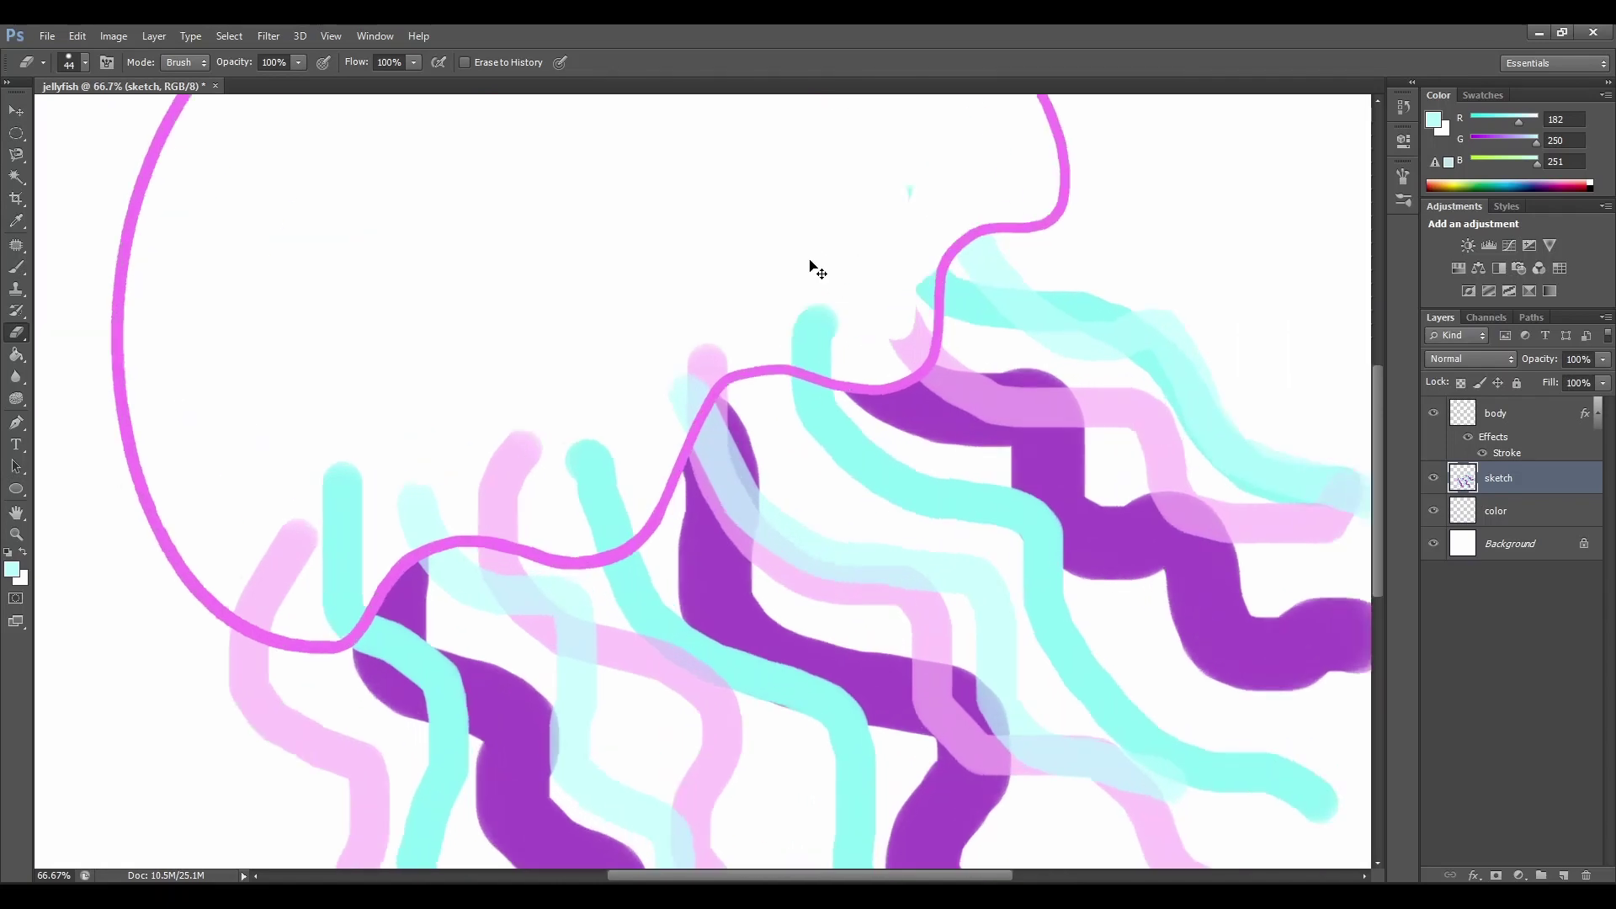
{"action": "key", "text": "ctrl+plus"}
{"action": "key", "text": "ctrl+plus"}
{"action": "scroll", "coordinate": [782, 269], "scroll_direction": "up", "scroll_amount": 5}
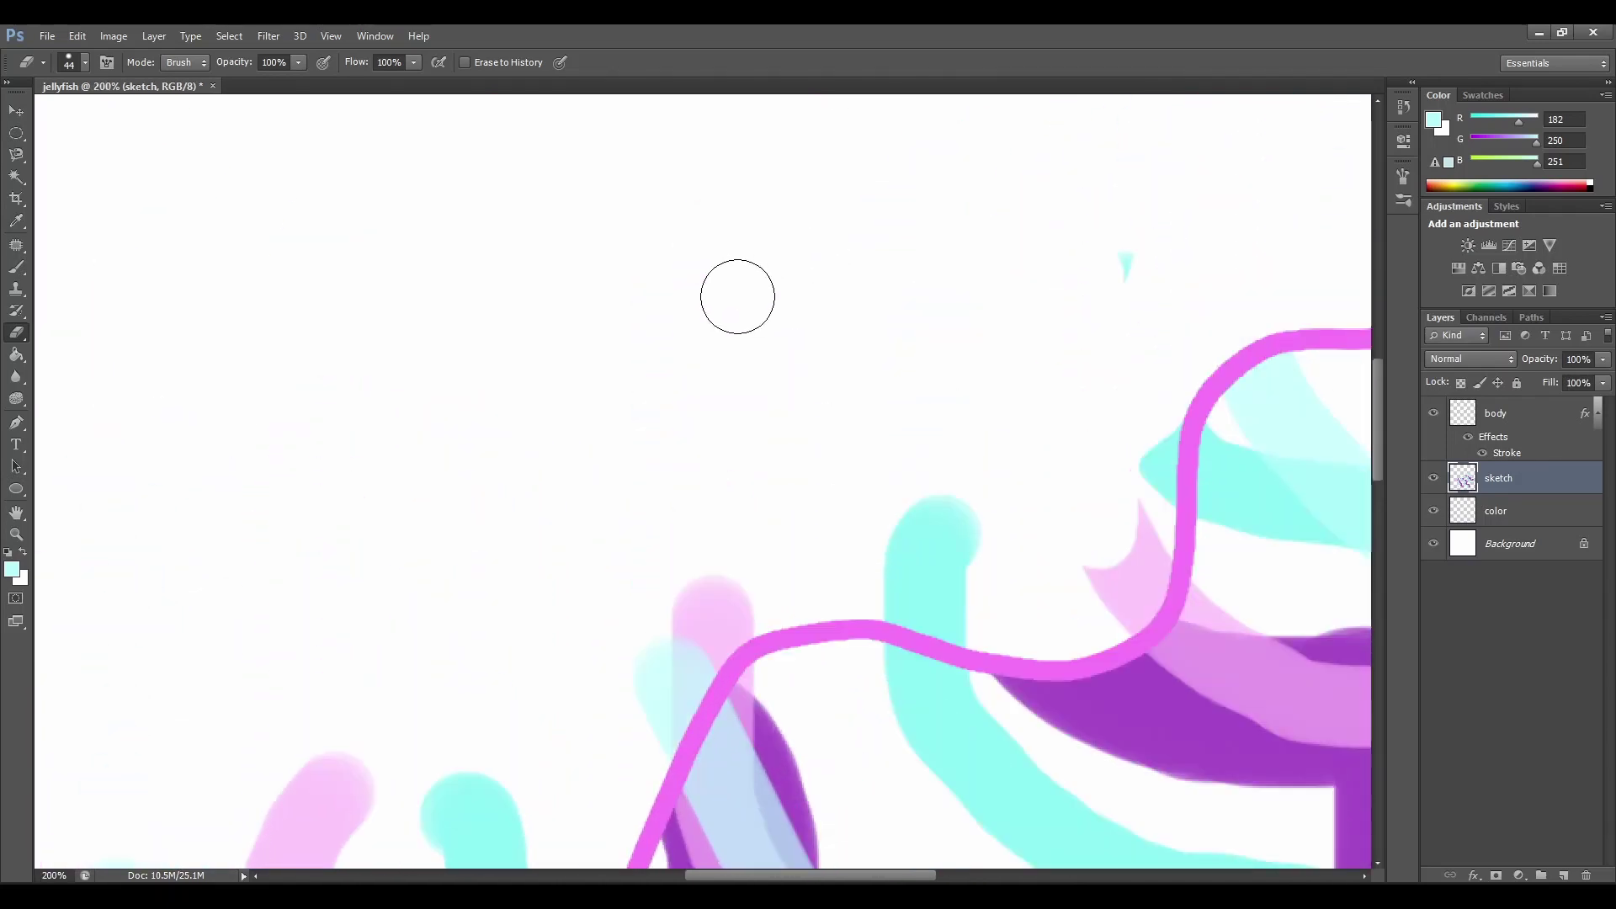
{"action": "mouse_move", "coordinate": [1141, 351]}
{"action": "left_mouse_down"}
{"action": "mouse_move", "coordinate": [1147, 487]}
{"action": "mouse_move", "coordinate": [1113, 585]}
{"action": "mouse_move", "coordinate": [1080, 602]}
{"action": "mouse_move", "coordinate": [1101, 614]}
{"action": "mouse_move", "coordinate": [1126, 605]}
{"action": "mouse_move", "coordinate": [1137, 538]}
{"action": "mouse_move", "coordinate": [1090, 585]}
{"action": "mouse_move", "coordinate": [1004, 605]}
{"action": "mouse_move", "coordinate": [913, 590]}
{"action": "mouse_move", "coordinate": [852, 555]}
{"action": "mouse_move", "coordinate": [965, 515]}
{"action": "mouse_move", "coordinate": [964, 567]}
{"action": "mouse_move", "coordinate": [898, 577]}
{"action": "mouse_move", "coordinate": [982, 617]}
{"action": "mouse_move", "coordinate": [758, 579]}
{"action": "mouse_move", "coordinate": [625, 684]}
{"action": "mouse_move", "coordinate": [629, 533]}
{"action": "mouse_move", "coordinate": [581, 520]}
{"action": "mouse_move", "coordinate": [746, 226]}
{"action": "mouse_move", "coordinate": [776, 218]}
{"action": "mouse_move", "coordinate": [665, 306]}
{"action": "mouse_move", "coordinate": [556, 505]}
{"action": "mouse_move", "coordinate": [521, 611]}
{"action": "mouse_move", "coordinate": [466, 625]}
{"action": "mouse_move", "coordinate": [229, 585]}
{"action": "mouse_move", "coordinate": [360, 395]}
{"action": "mouse_move", "coordinate": [291, 566]}
{"action": "mouse_move", "coordinate": [439, 599]}
{"action": "mouse_move", "coordinate": [495, 564]}
{"action": "mouse_move", "coordinate": [395, 441]}
{"action": "mouse_move", "coordinate": [505, 470]}
{"action": "mouse_move", "coordinate": [456, 555]}
{"action": "mouse_move", "coordinate": [421, 558]}
{"action": "left_mouse_up"}
Flatten the remaining tentacle tops along the dome's lower edge, then zoom out to fit the canvas
{"action": "scroll", "coordinate": [621, 538], "scroll_direction": "down", "scroll_amount": 8}
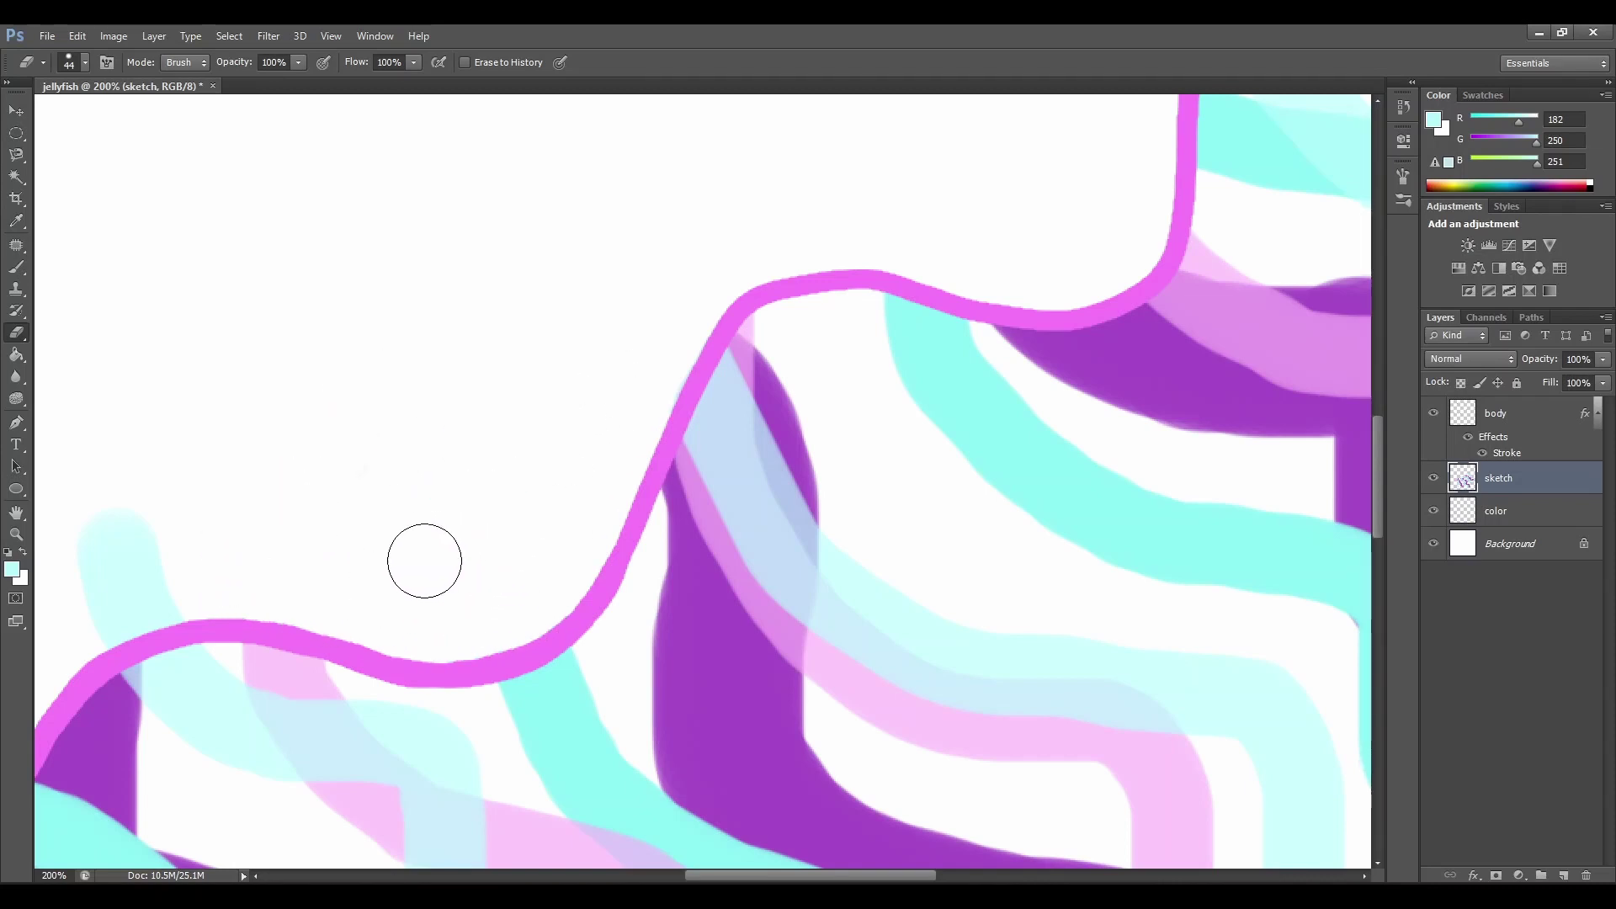
{"action": "left_click_drag", "start_coordinate": [766, 879], "coordinate": [594, 880]}
{"action": "scroll", "coordinate": [577, 367], "scroll_direction": "down", "scroll_amount": 3}
{"action": "scroll", "coordinate": [589, 353], "scroll_direction": "down", "scroll_amount": 1}
{"action": "mouse_move", "coordinate": [747, 267]}
{"action": "left_mouse_down"}
{"action": "mouse_move", "coordinate": [802, 248]}
{"action": "mouse_move", "coordinate": [879, 294]}
{"action": "mouse_move", "coordinate": [869, 336]}
{"action": "left_mouse_up"}
{"action": "mouse_move", "coordinate": [627, 445]}
{"action": "left_mouse_down"}
{"action": "mouse_move", "coordinate": [1066, 365]}
{"action": "mouse_move", "coordinate": [1098, 383]}
{"action": "mouse_move", "coordinate": [935, 466]}
{"action": "mouse_move", "coordinate": [846, 599]}
{"action": "mouse_move", "coordinate": [821, 605]}
{"action": "mouse_move", "coordinate": [672, 563]}
{"action": "mouse_move", "coordinate": [637, 521]}
{"action": "mouse_move", "coordinate": [775, 537]}
{"action": "mouse_move", "coordinate": [689, 496]}
{"action": "mouse_move", "coordinate": [740, 484]}
{"action": "mouse_move", "coordinate": [790, 552]}
{"action": "mouse_move", "coordinate": [874, 516]}
{"action": "mouse_move", "coordinate": [956, 390]}
{"action": "left_mouse_up"}
{"action": "key", "text": "ctrl+minus"}
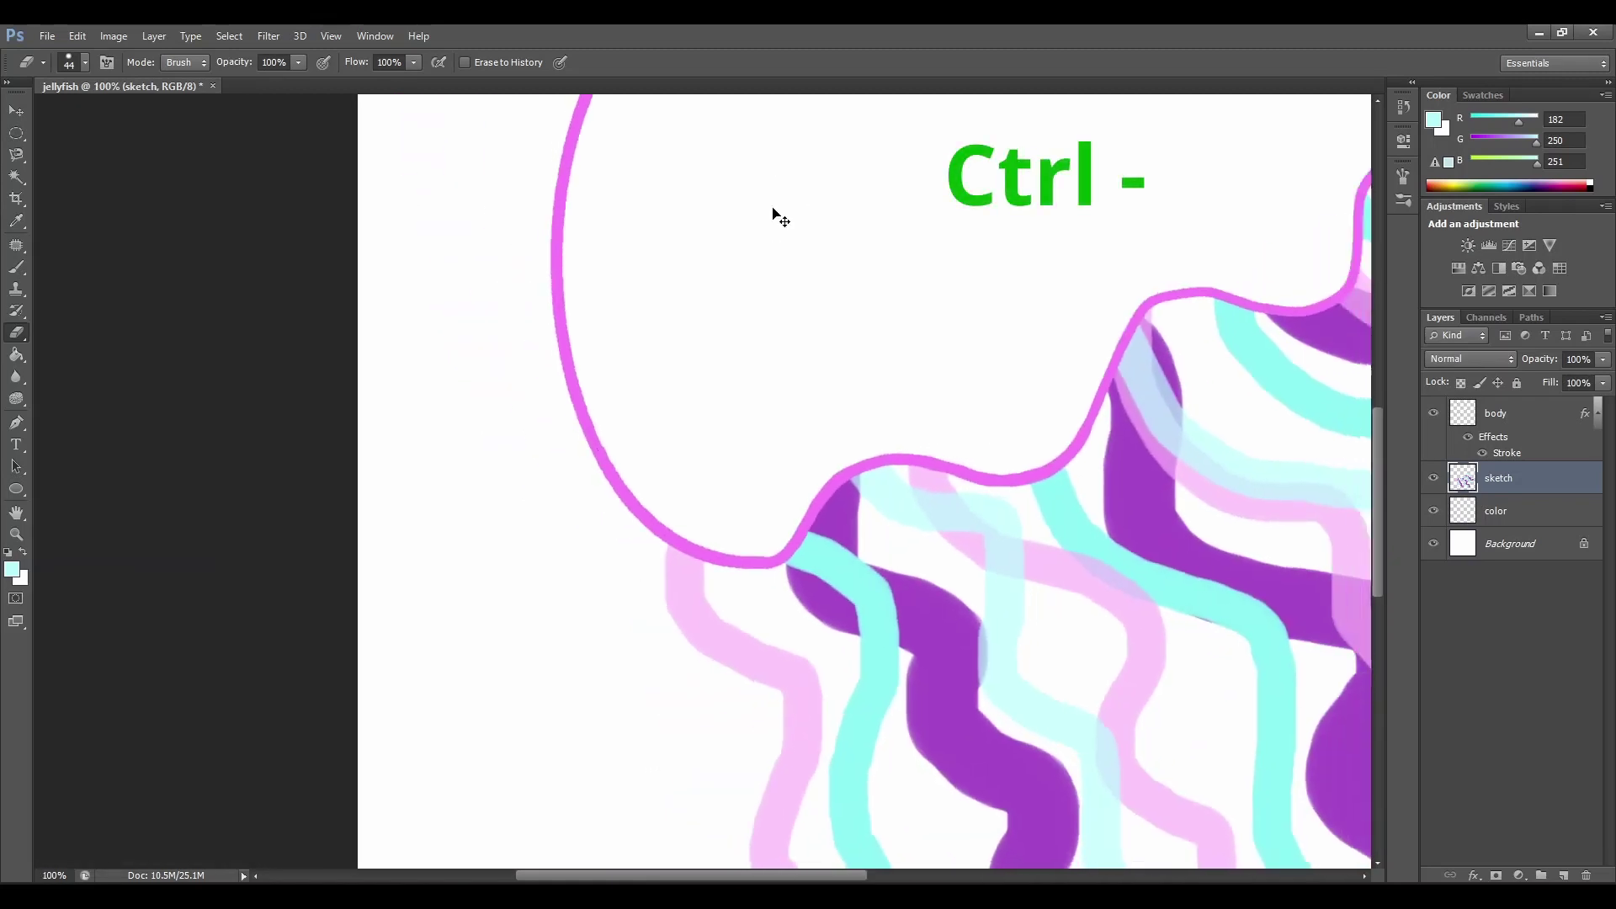
{"action": "key", "text": "ctrl+minus"}
{"action": "key", "text": "ctrl+minus"}
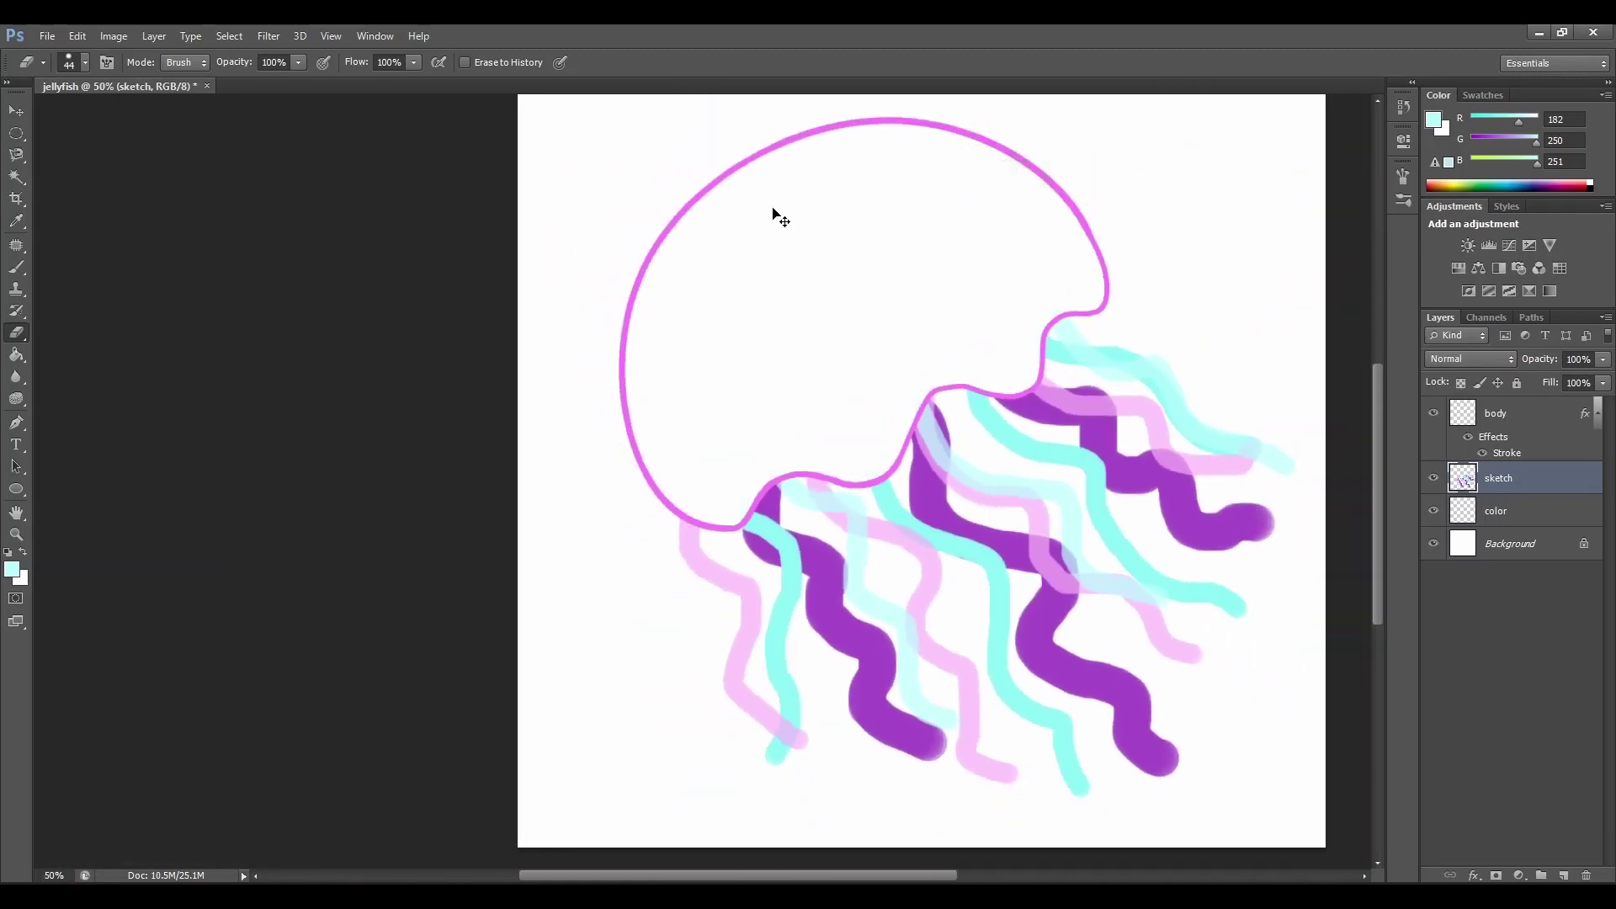
{"action": "key", "text": "ctrl+minus"}
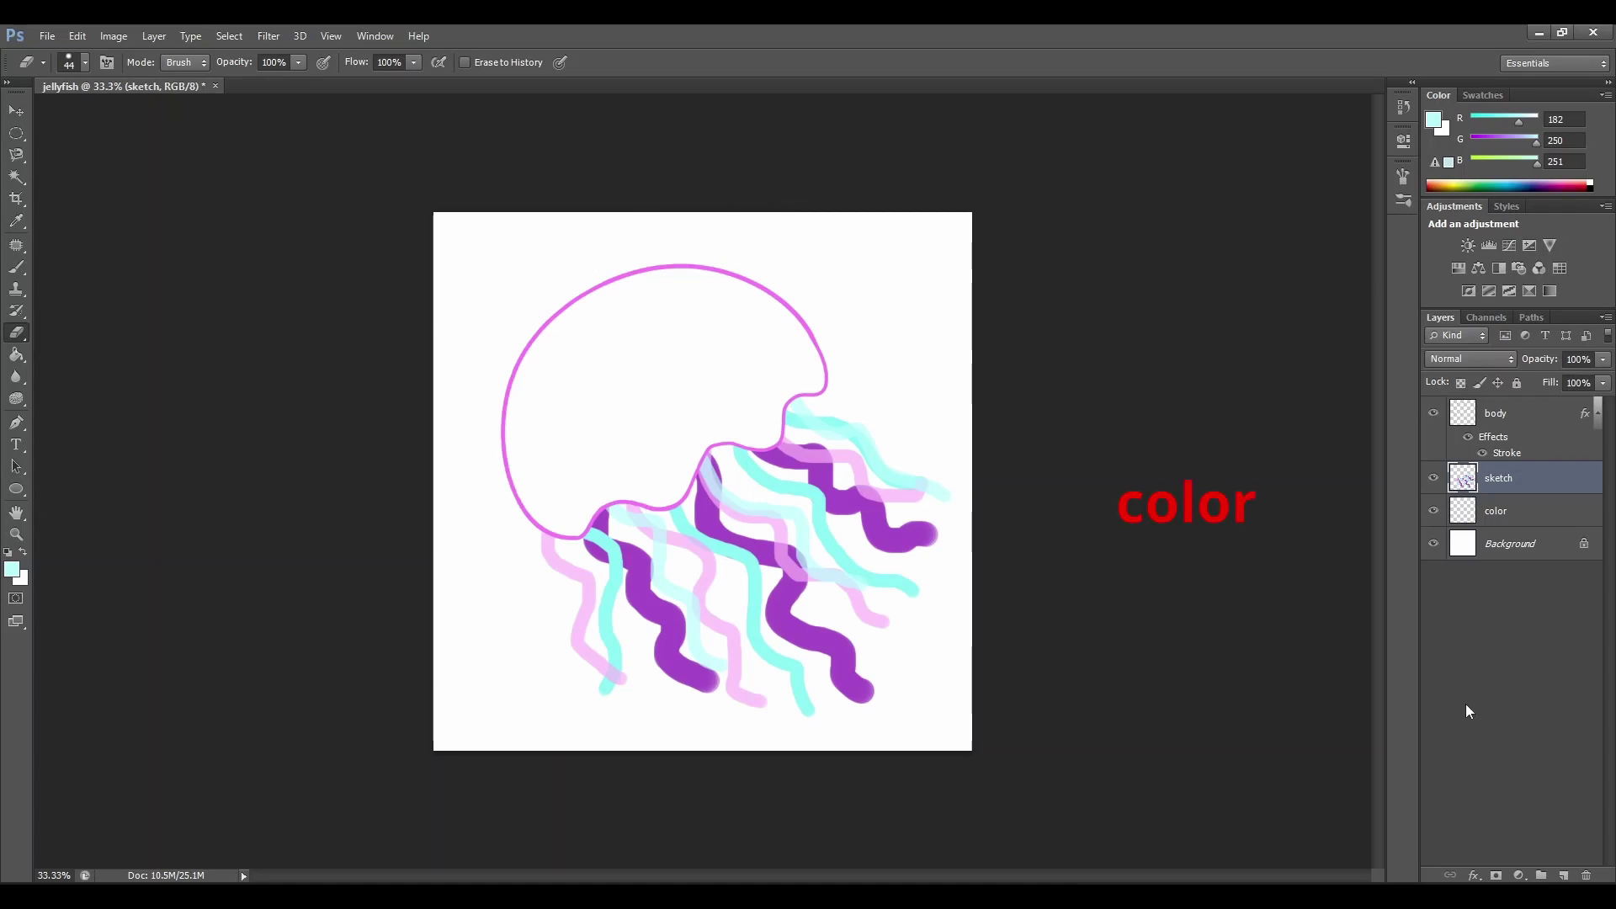
Make the color layer active and select the Paint Bucket tool
{"action": "left_click", "coordinate": [1502, 521]}
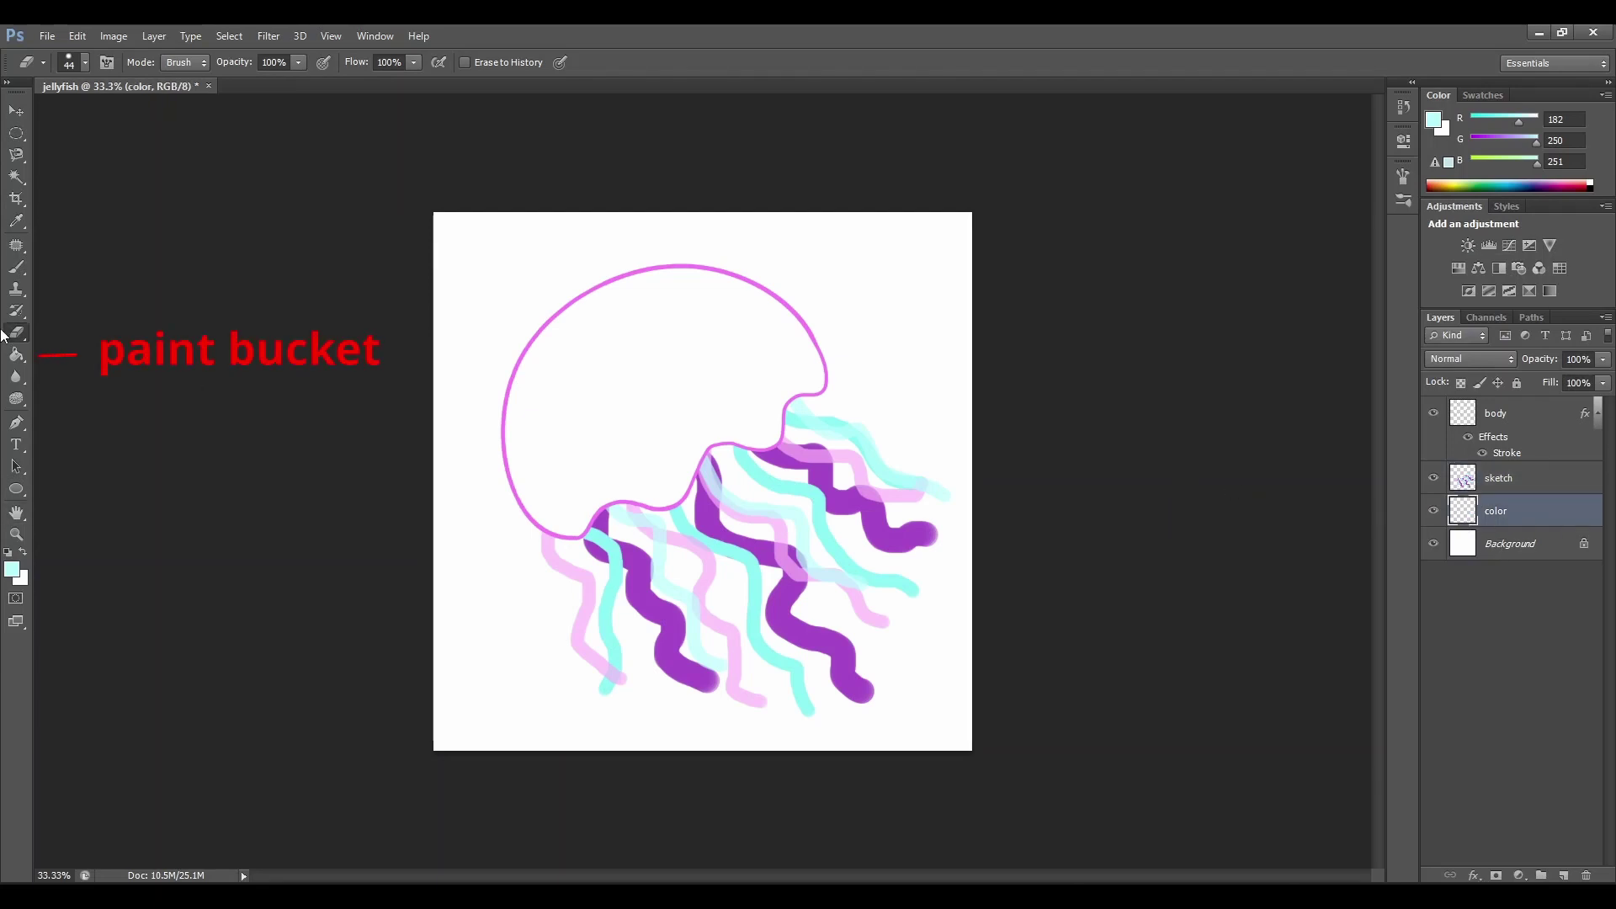
{"action": "left_click", "coordinate": [16, 355]}
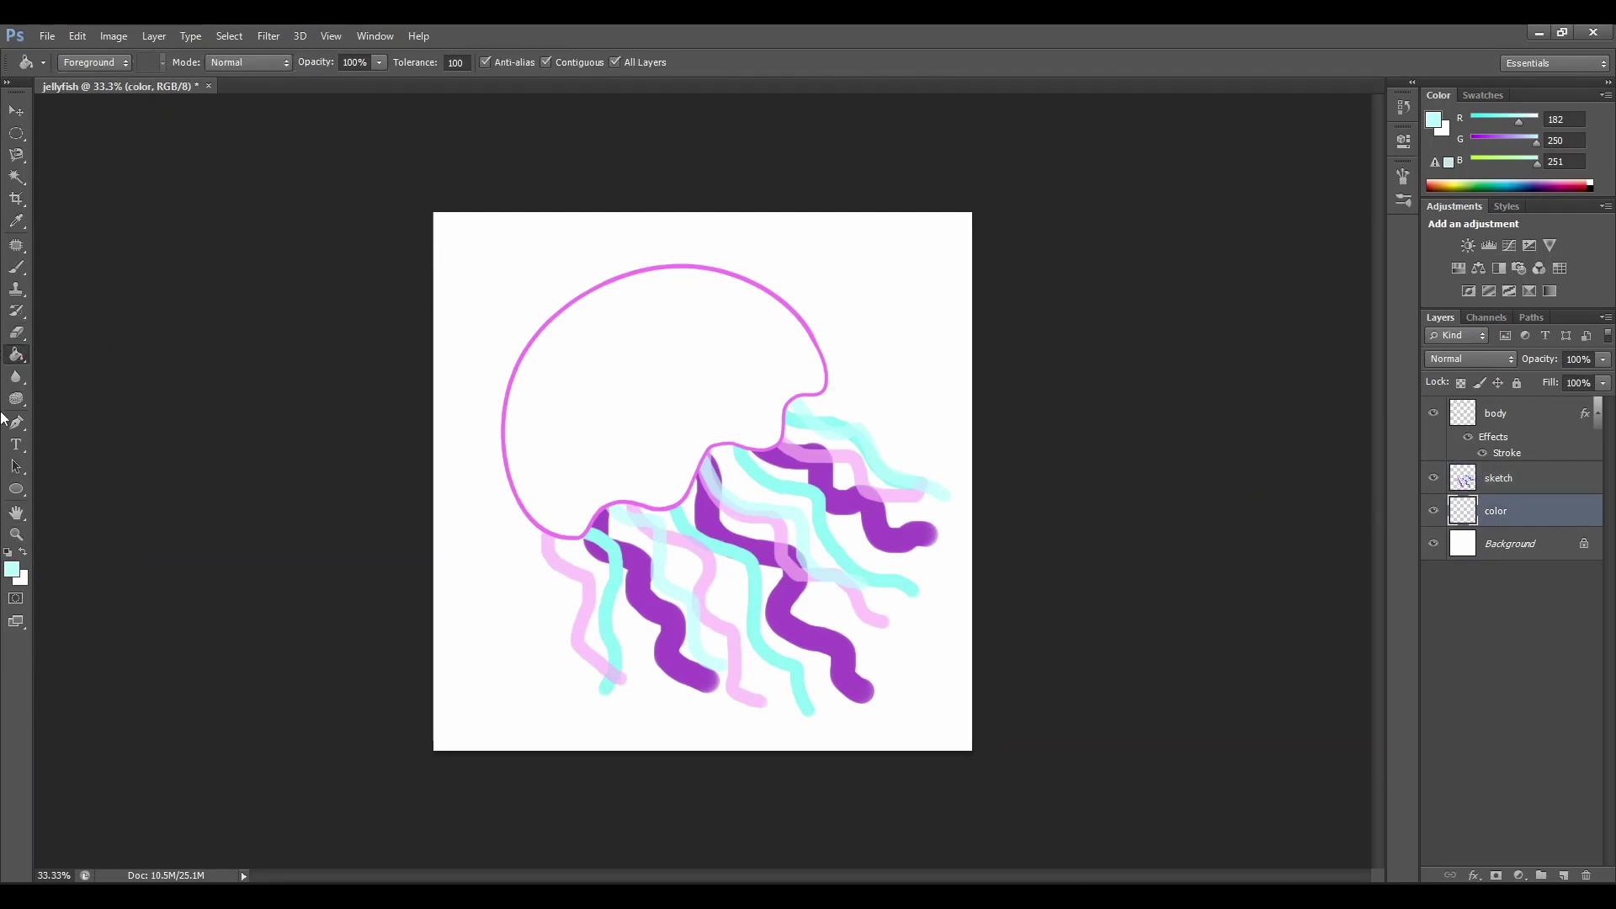
{"action": "left_click", "coordinate": [24, 361]}
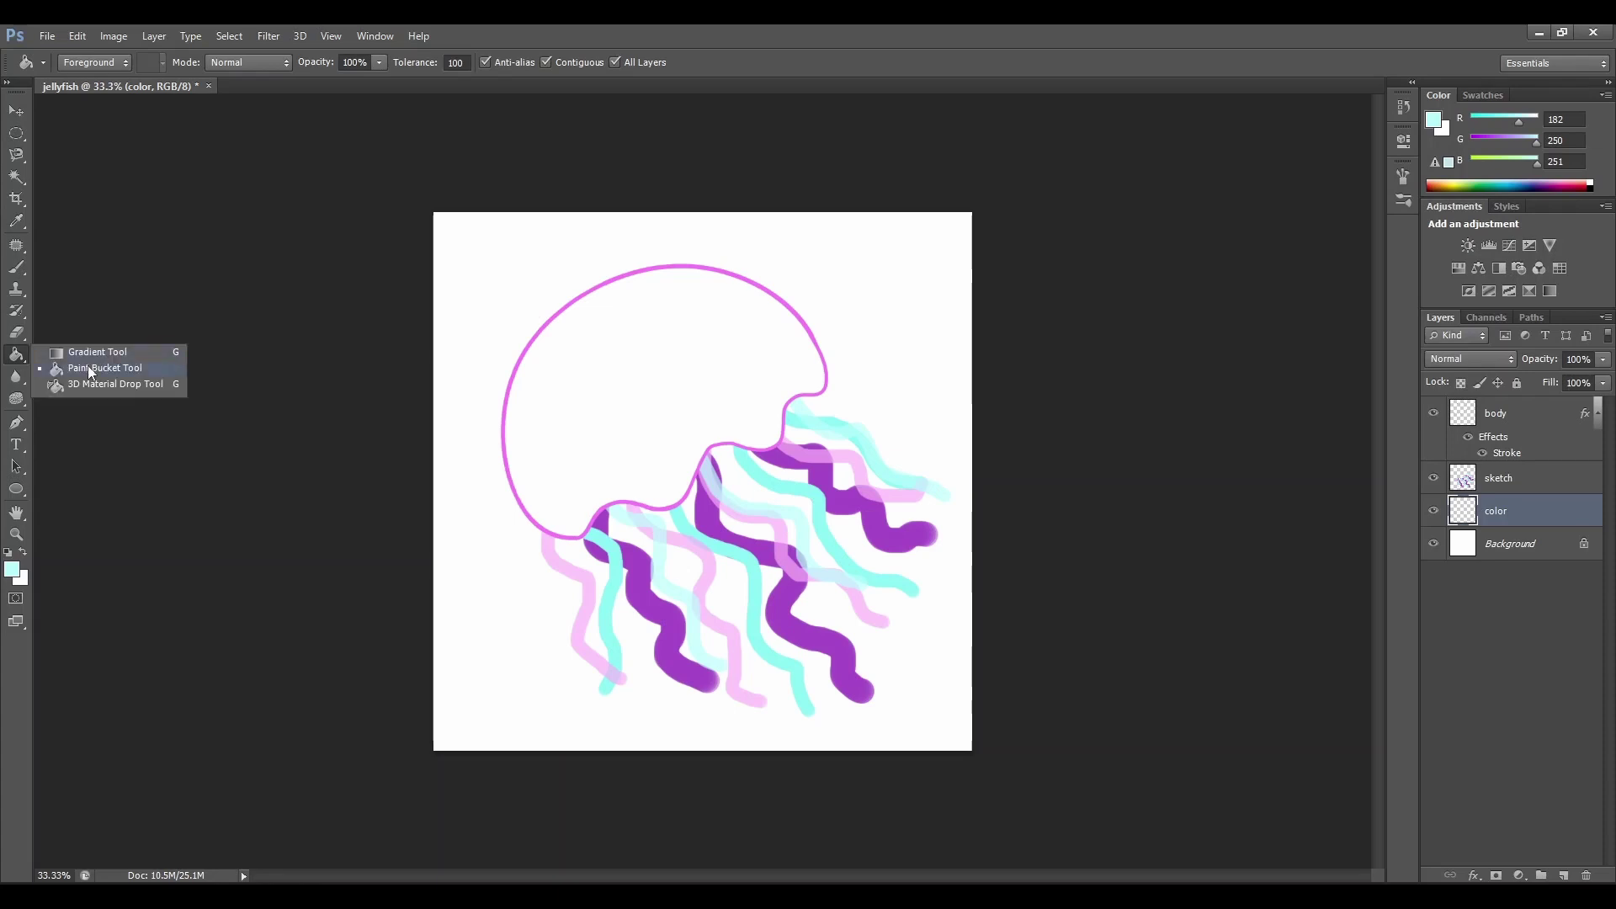
Set the foreground to light pink f5a8e9 and fill the jellyfish dome with it
{"action": "left_click", "coordinate": [13, 571]}
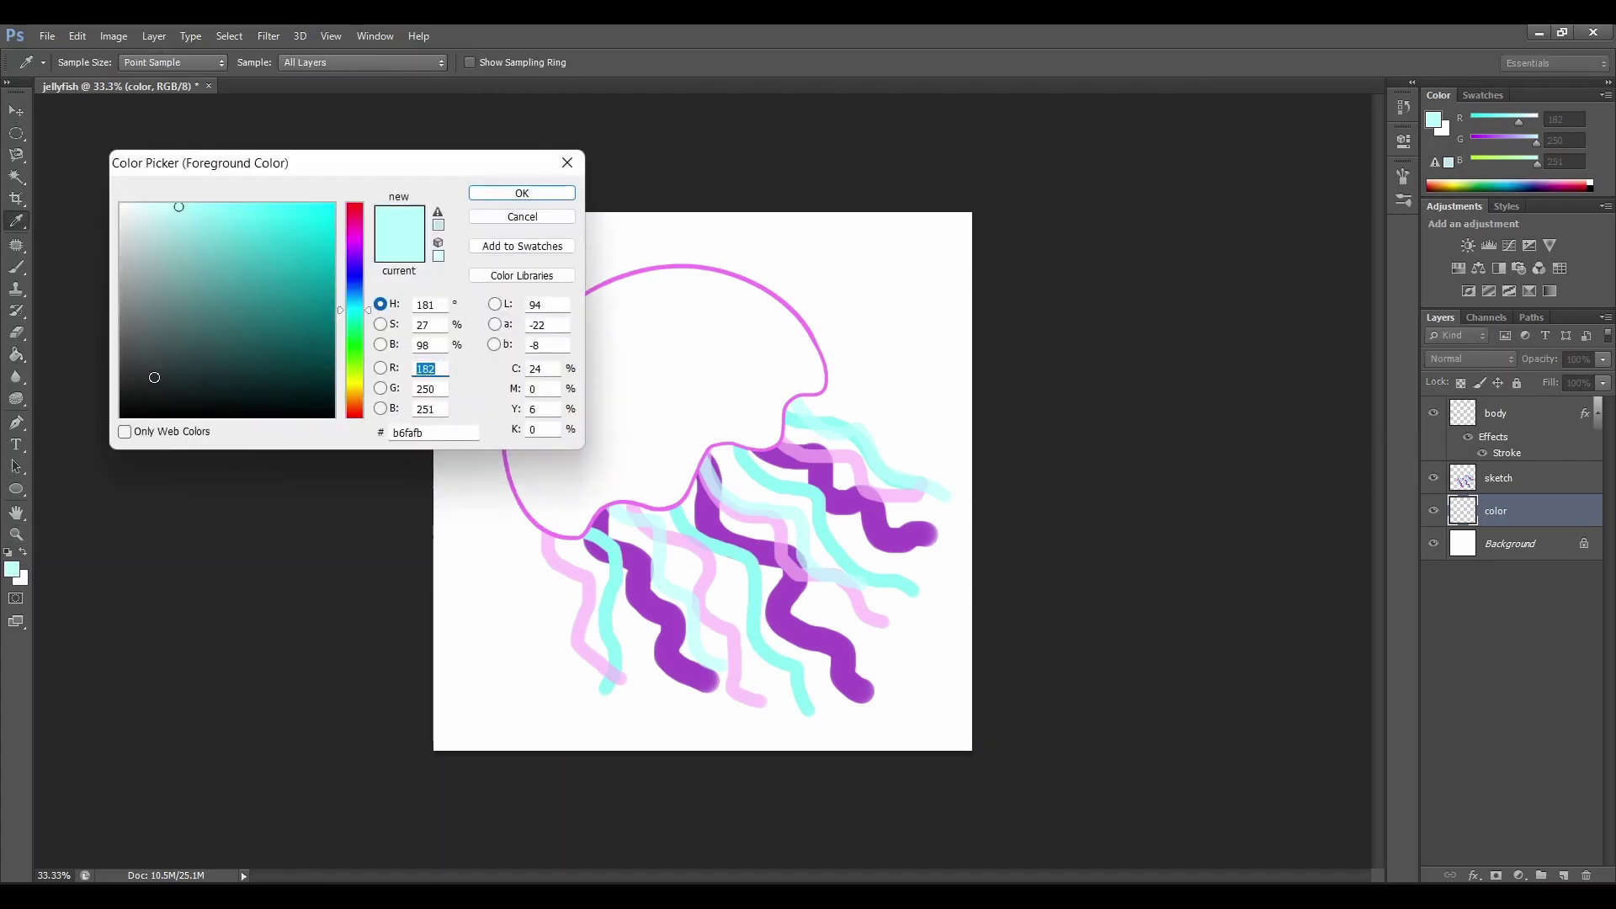
{"action": "left_click", "coordinate": [355, 239]}
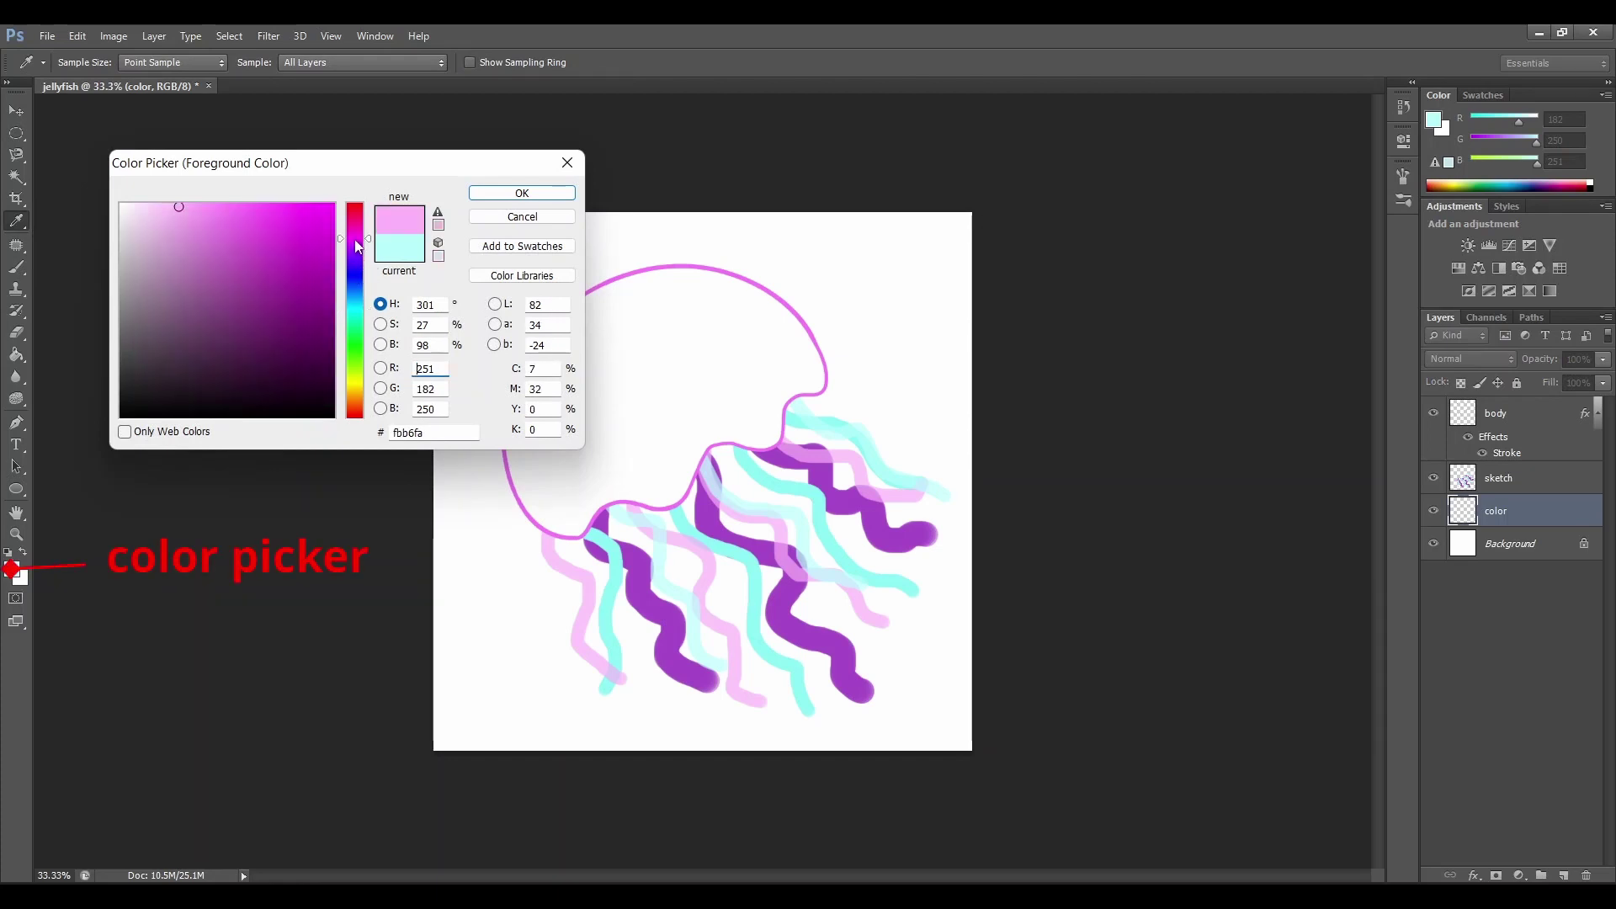
{"action": "left_click", "coordinate": [243, 211]}
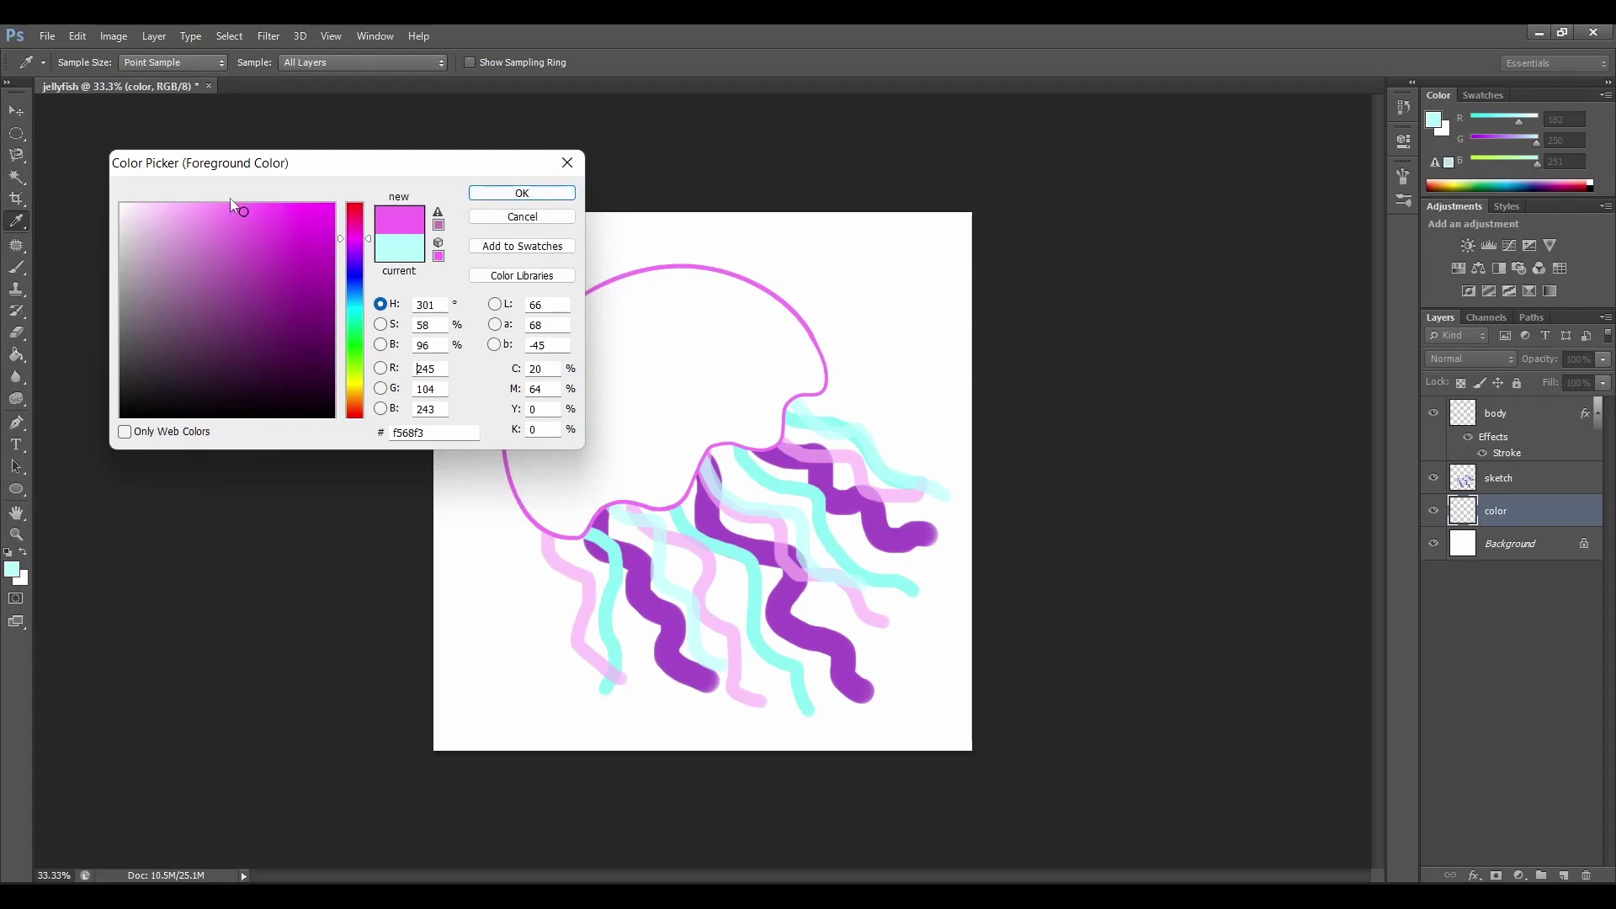
{"action": "left_click", "coordinate": [208, 215]}
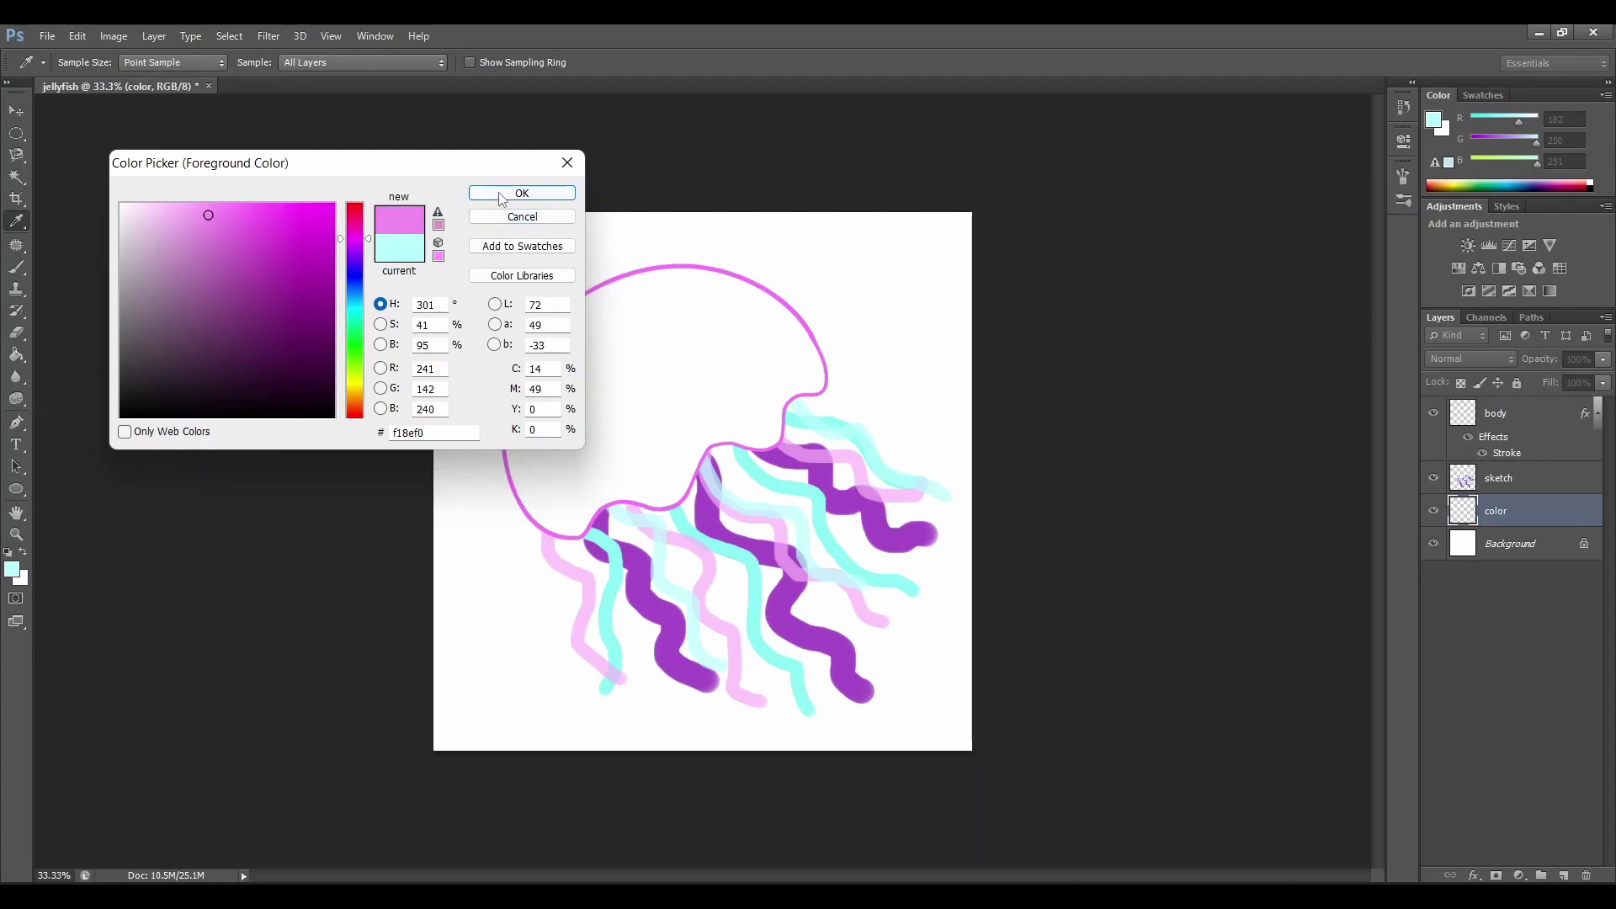
{"action": "left_click", "coordinate": [194, 215]}
{"action": "left_click", "coordinate": [187, 211]}
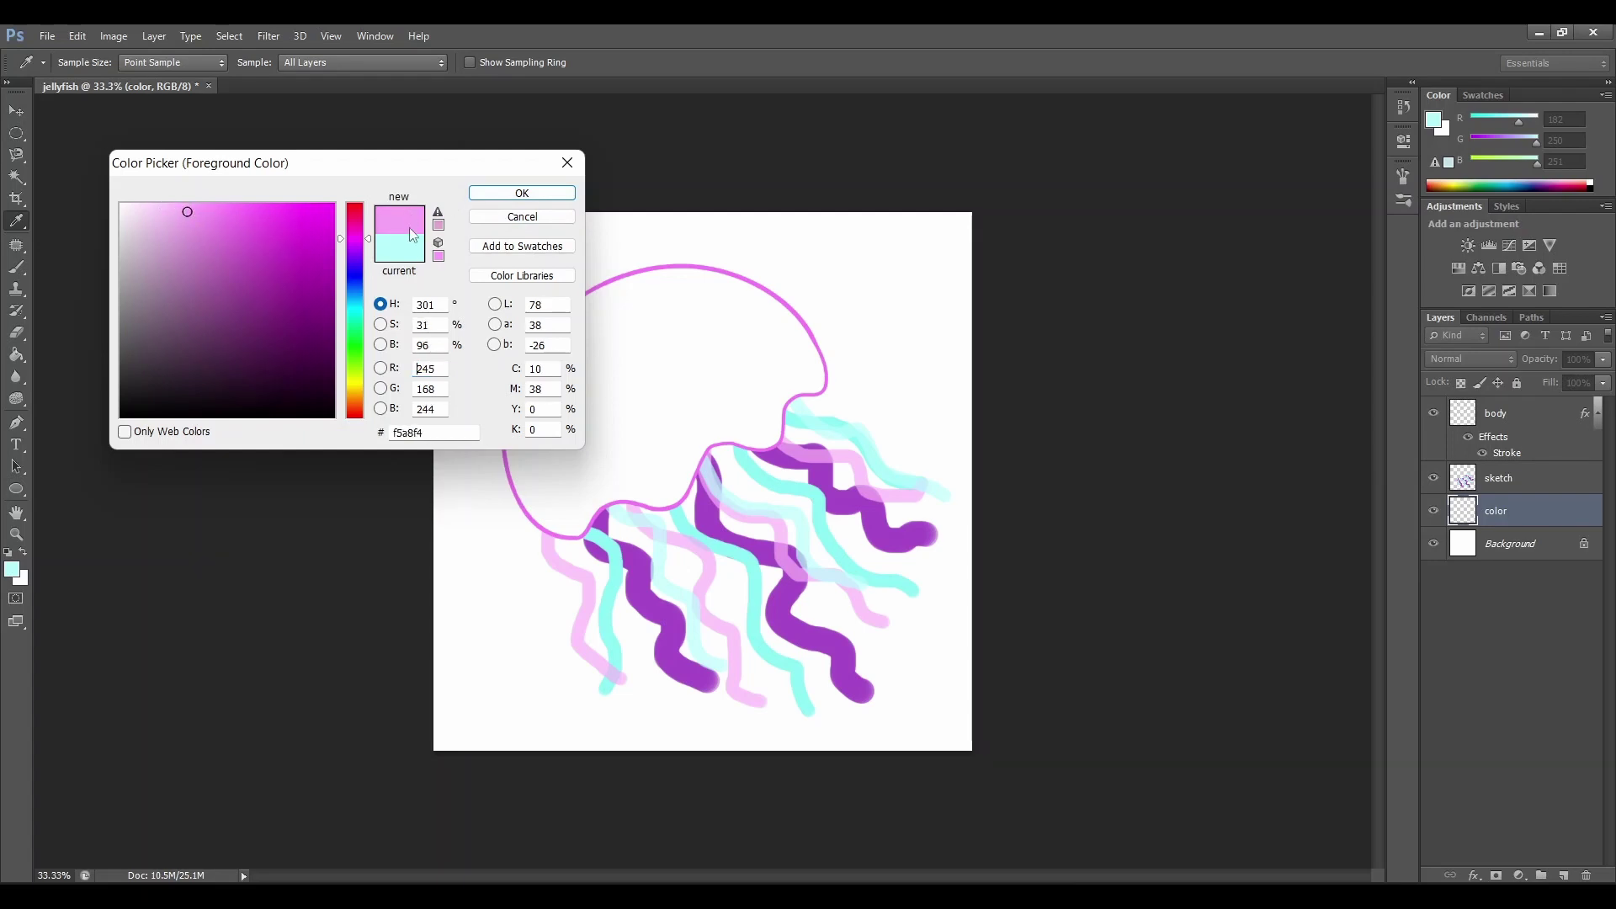
{"action": "left_click", "coordinate": [361, 234]}
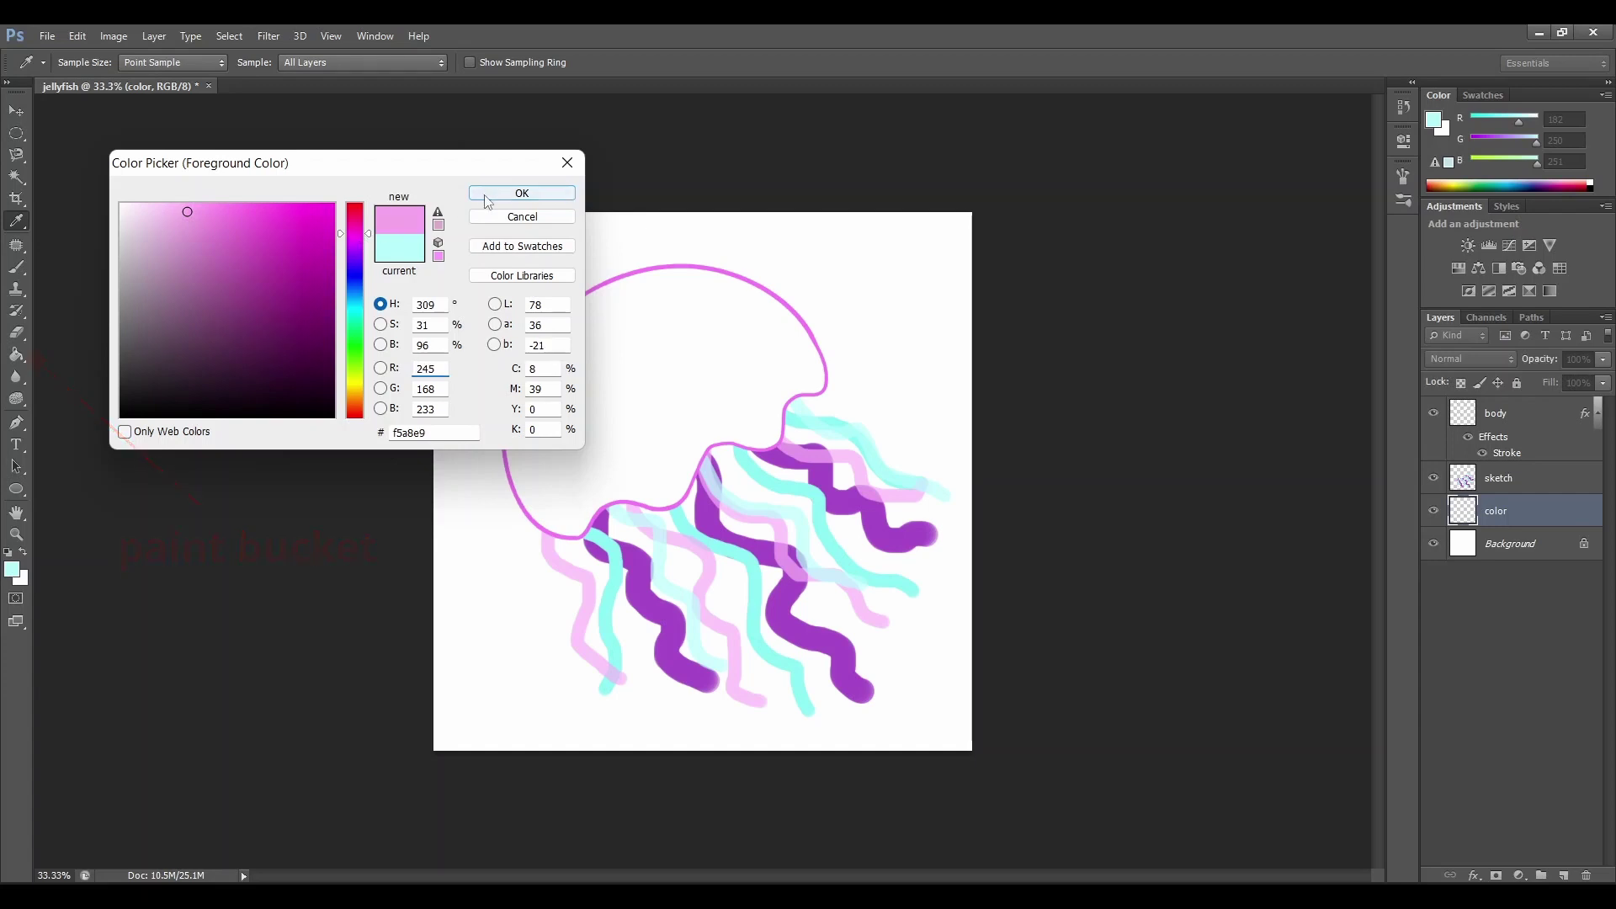
{"action": "left_click", "coordinate": [485, 201]}
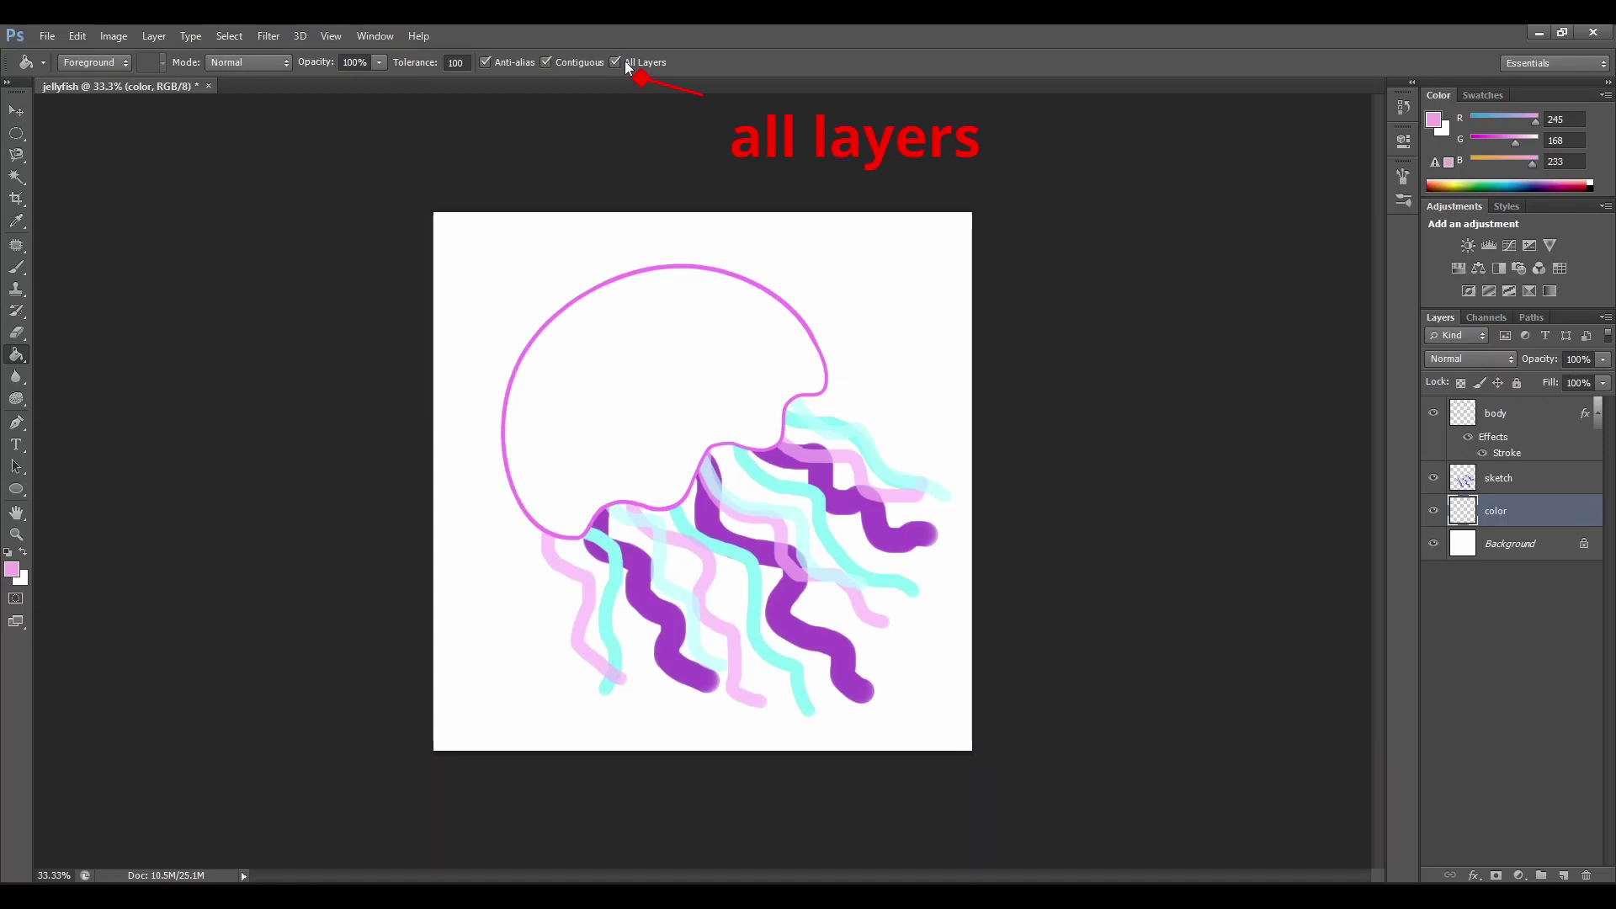
{"action": "left_click", "coordinate": [704, 408]}
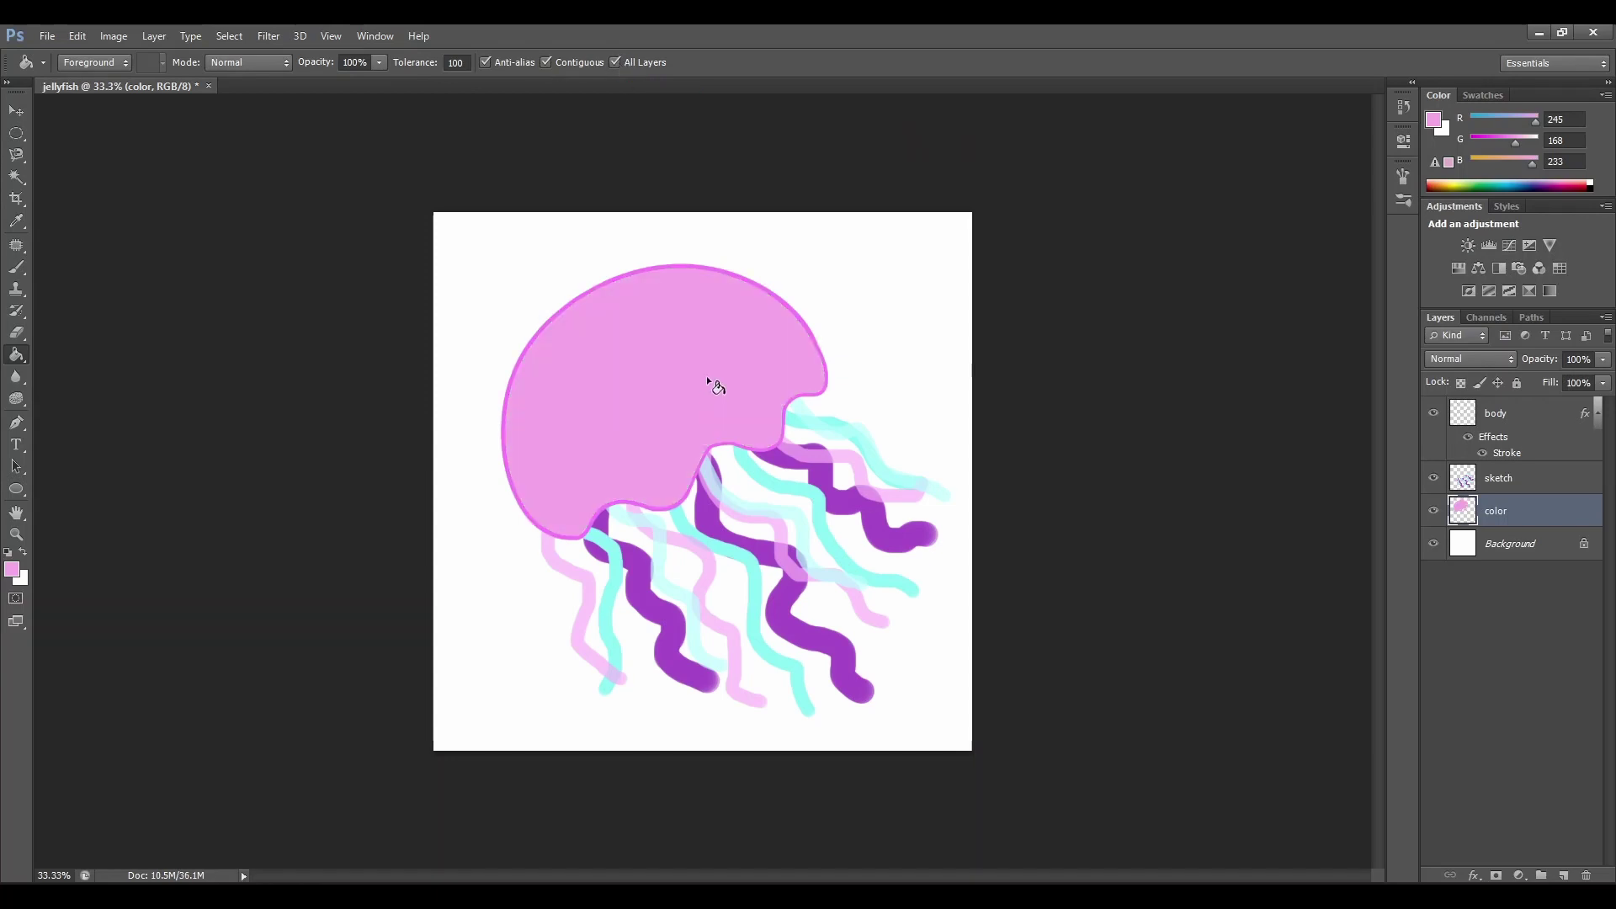
Select the pink dome with the Magic Wand and switch to the regular Brush tool
{"action": "left_click", "coordinate": [11, 179]}
{"action": "left_click", "coordinate": [547, 503]}
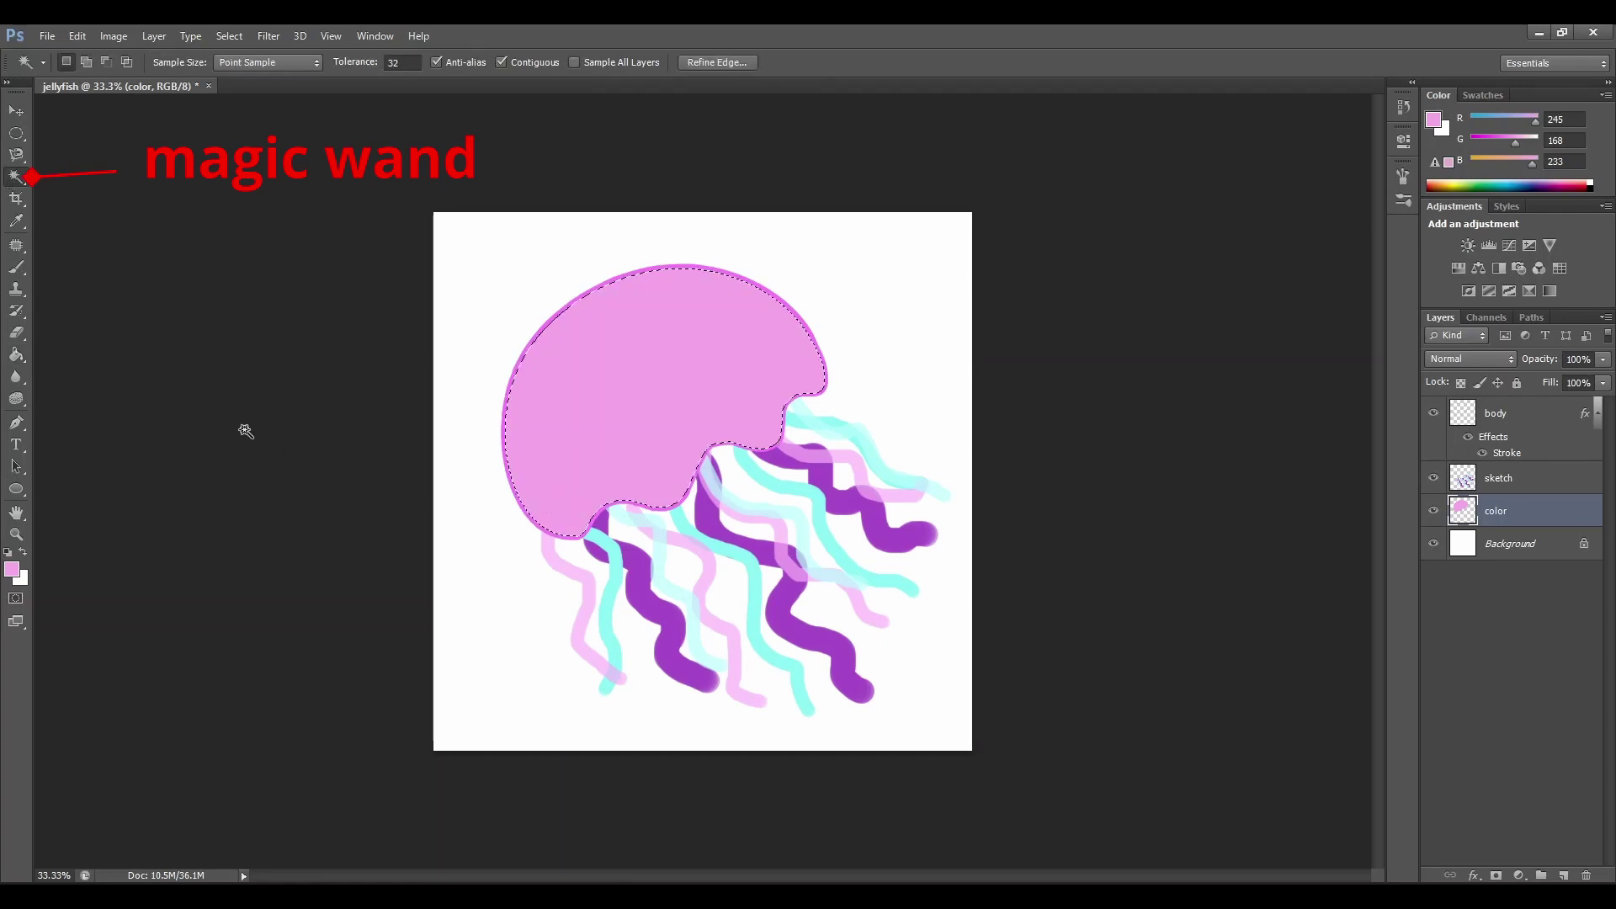
{"action": "left_click", "coordinate": [26, 272]}
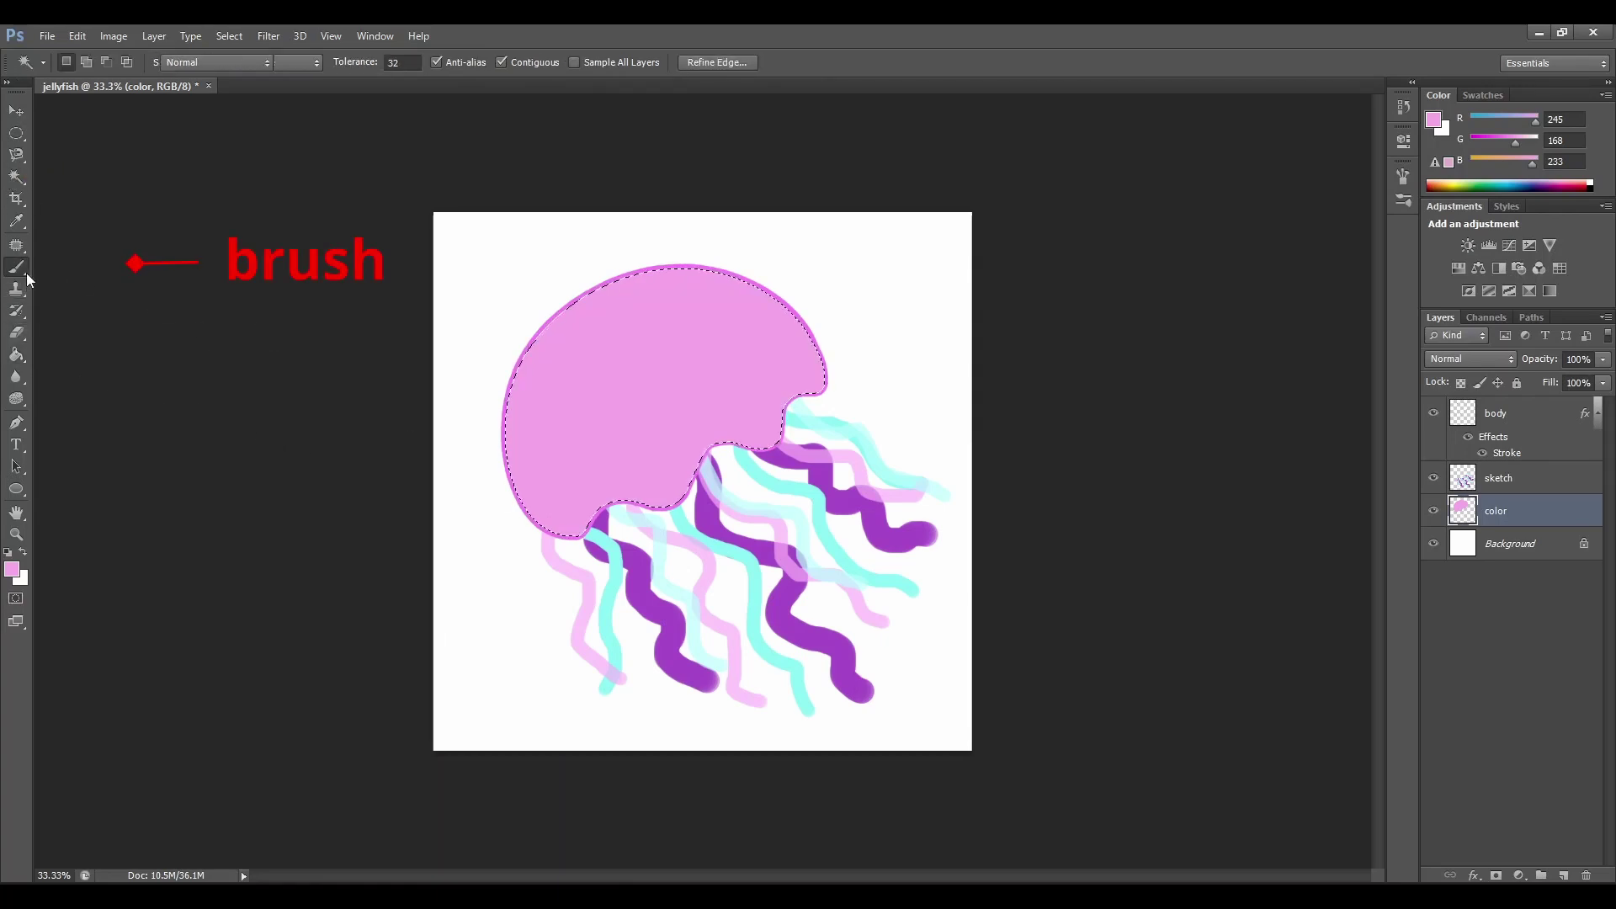
{"action": "right_click", "coordinate": [27, 273]}
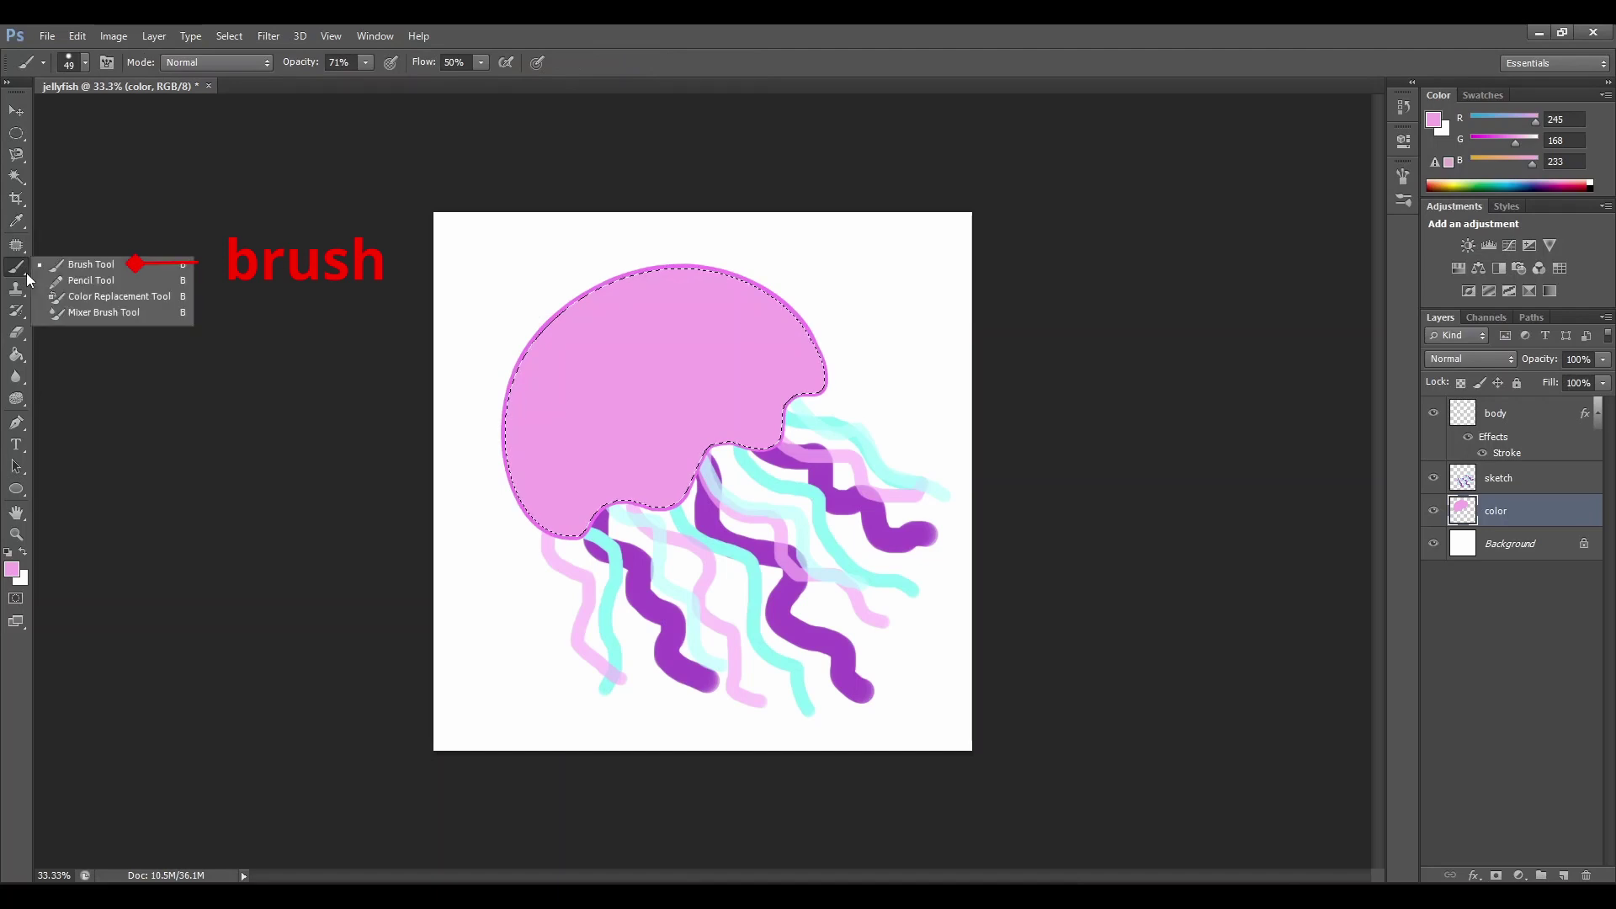
{"action": "left_click", "coordinate": [80, 265]}
Give the brush a soft round 201 px tip at 24% opacity
{"action": "left_click", "coordinate": [86, 63]}
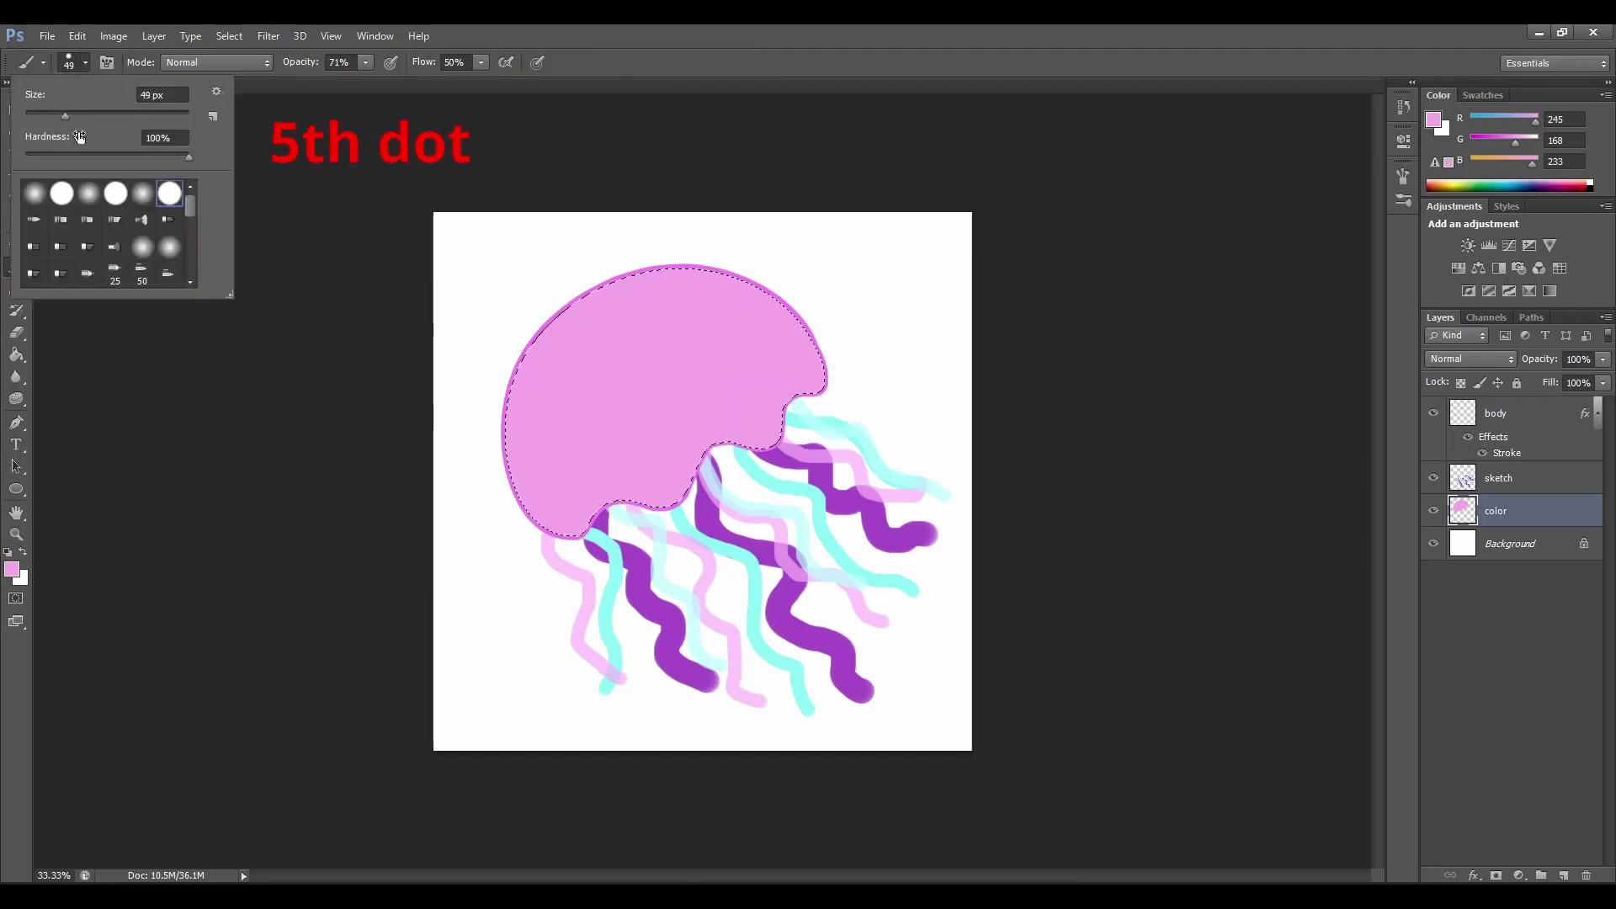
{"action": "left_click", "coordinate": [144, 192]}
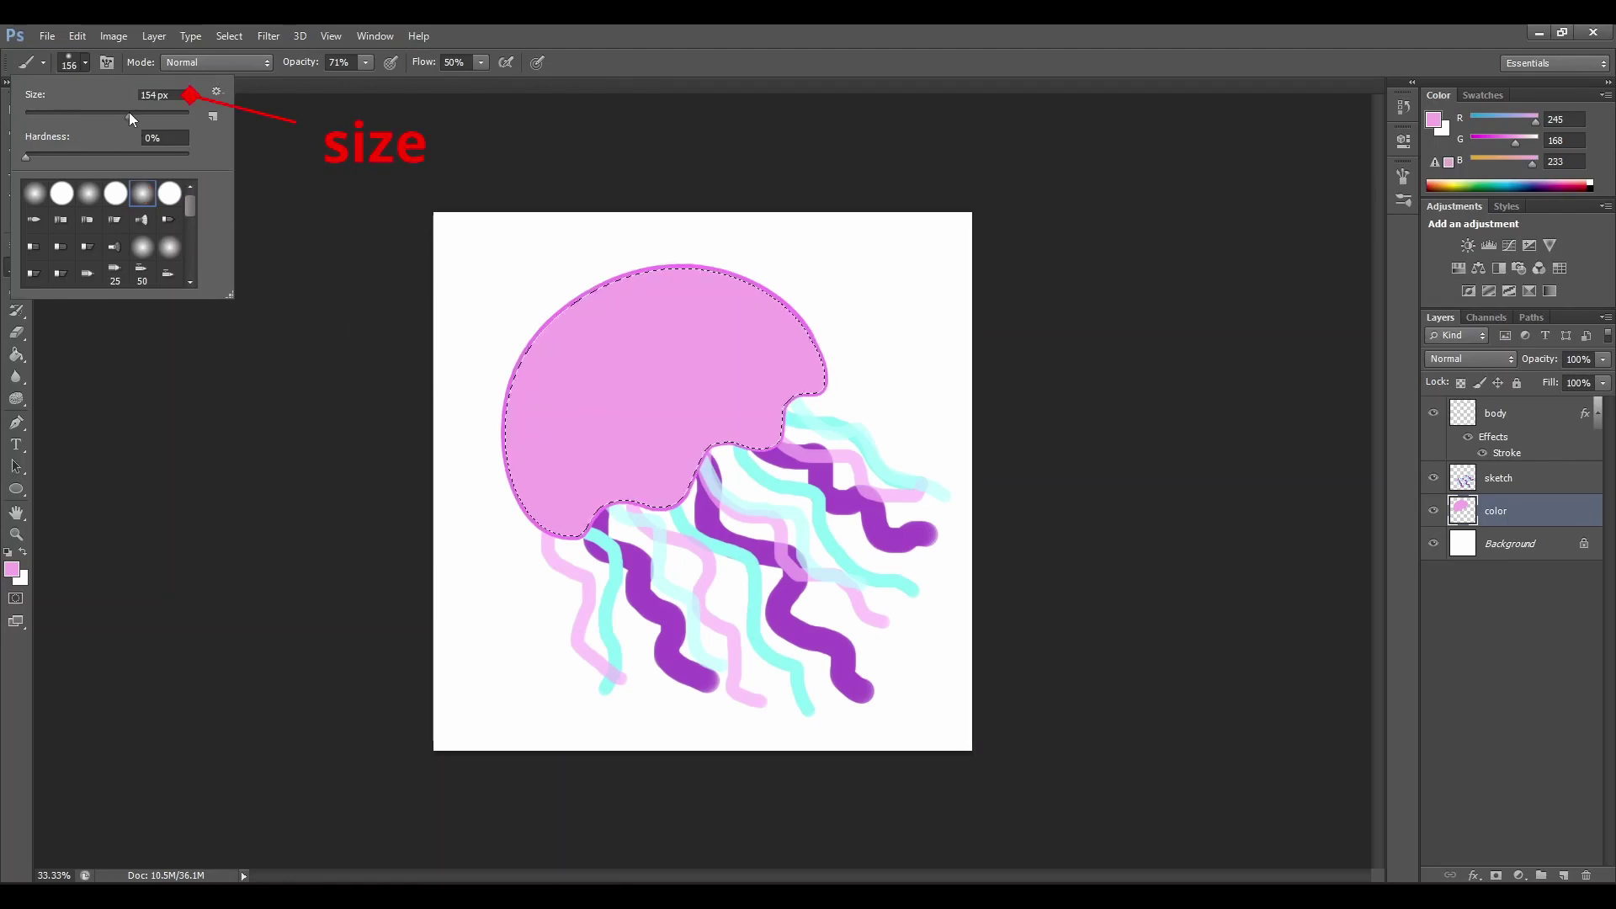
{"action": "left_click_drag", "start_coordinate": [129, 115], "coordinate": [148, 115]}
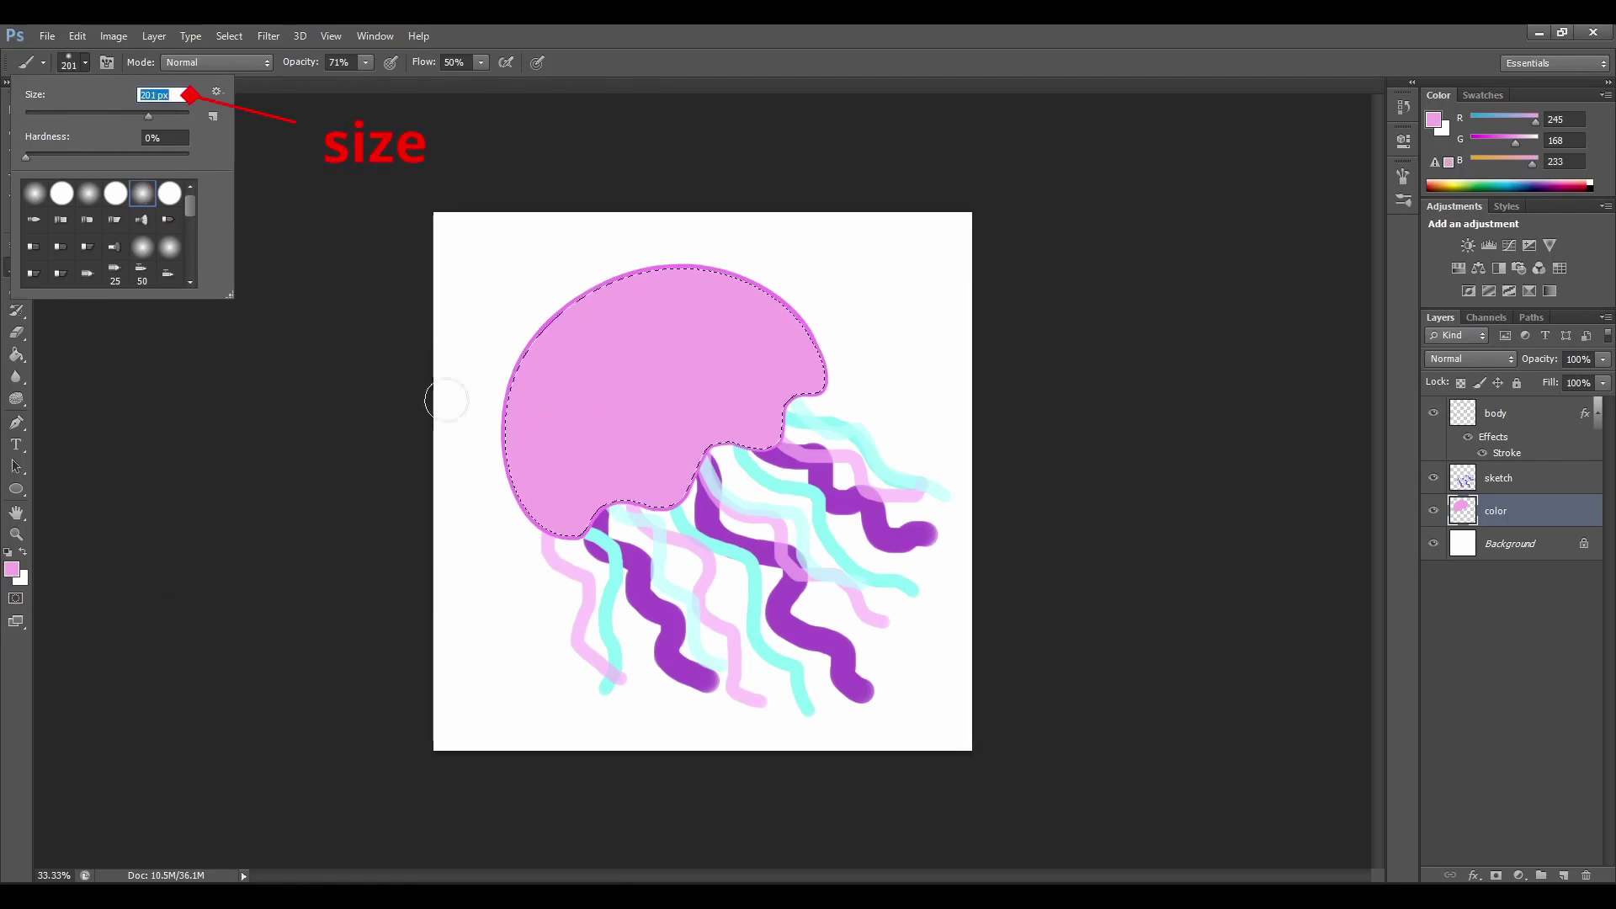
{"action": "left_click", "coordinate": [362, 65]}
{"action": "left_click_drag", "start_coordinate": [366, 80], "coordinate": [326, 87]}
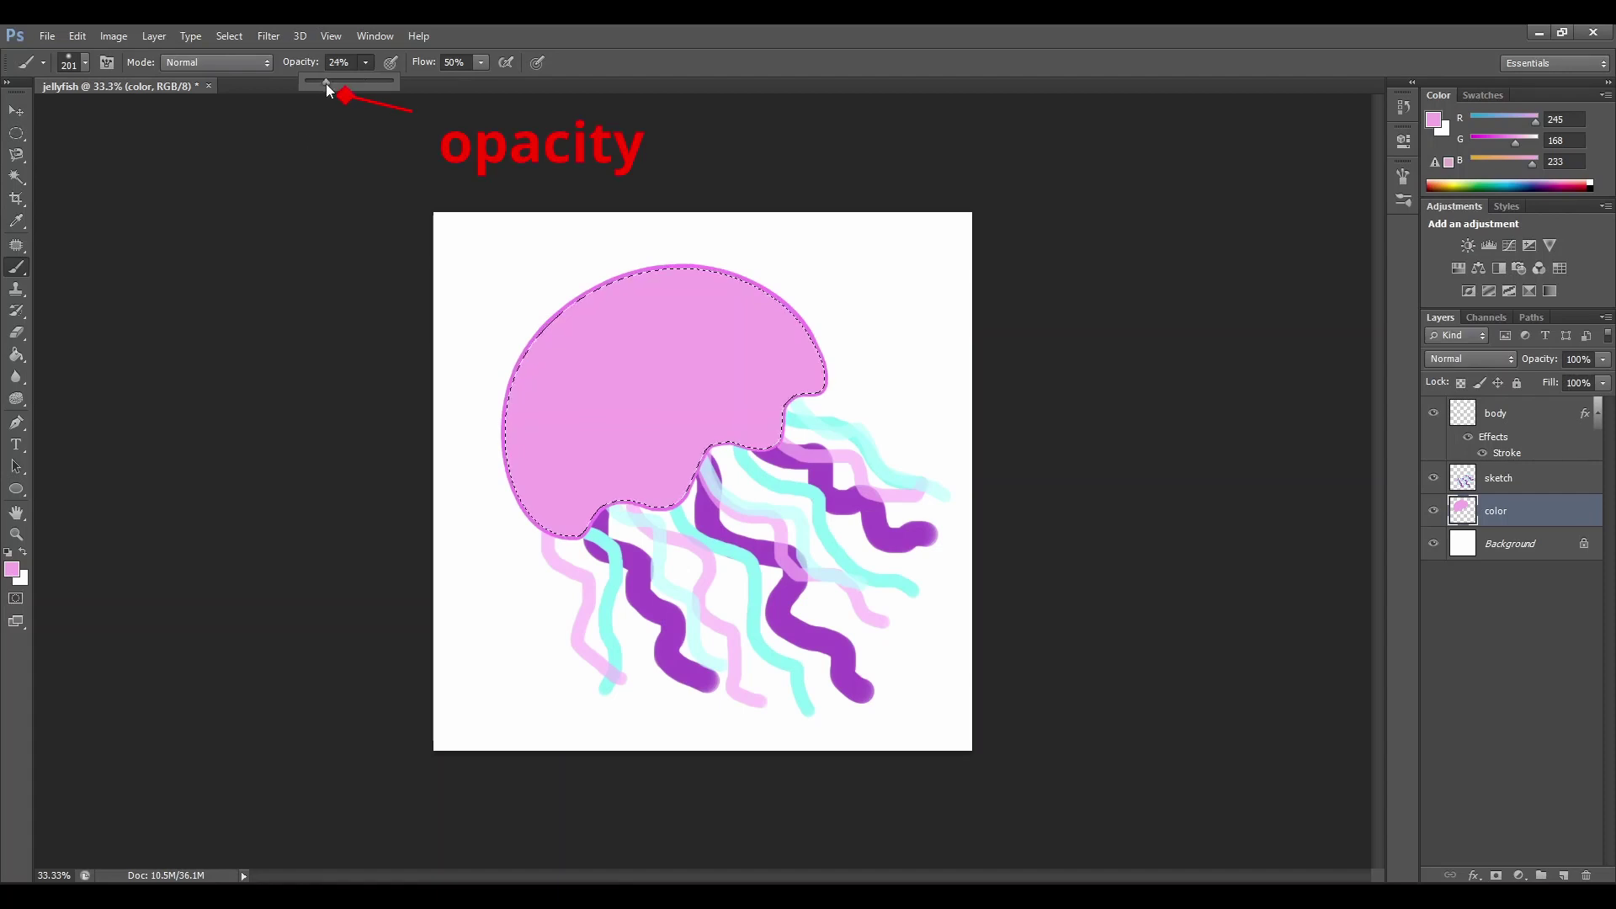
{"action": "left_click", "coordinate": [12, 569]}
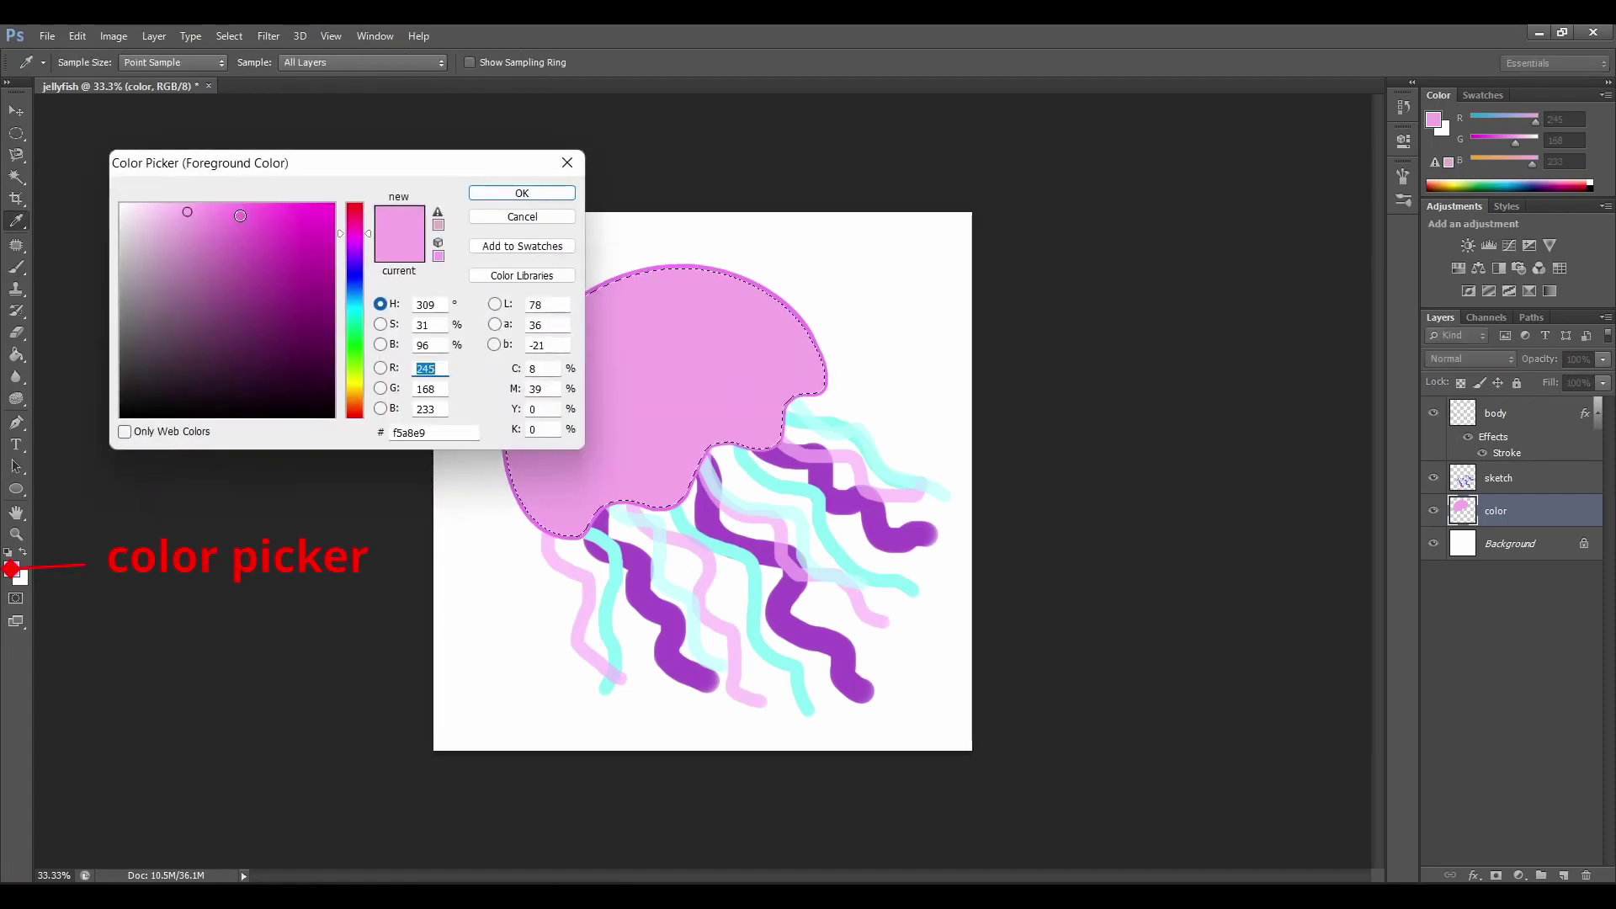
Pick a deeper pink and shade the dome's left edge with soft strokes
{"action": "left_click", "coordinate": [240, 215]}
{"action": "left_click", "coordinate": [484, 202]}
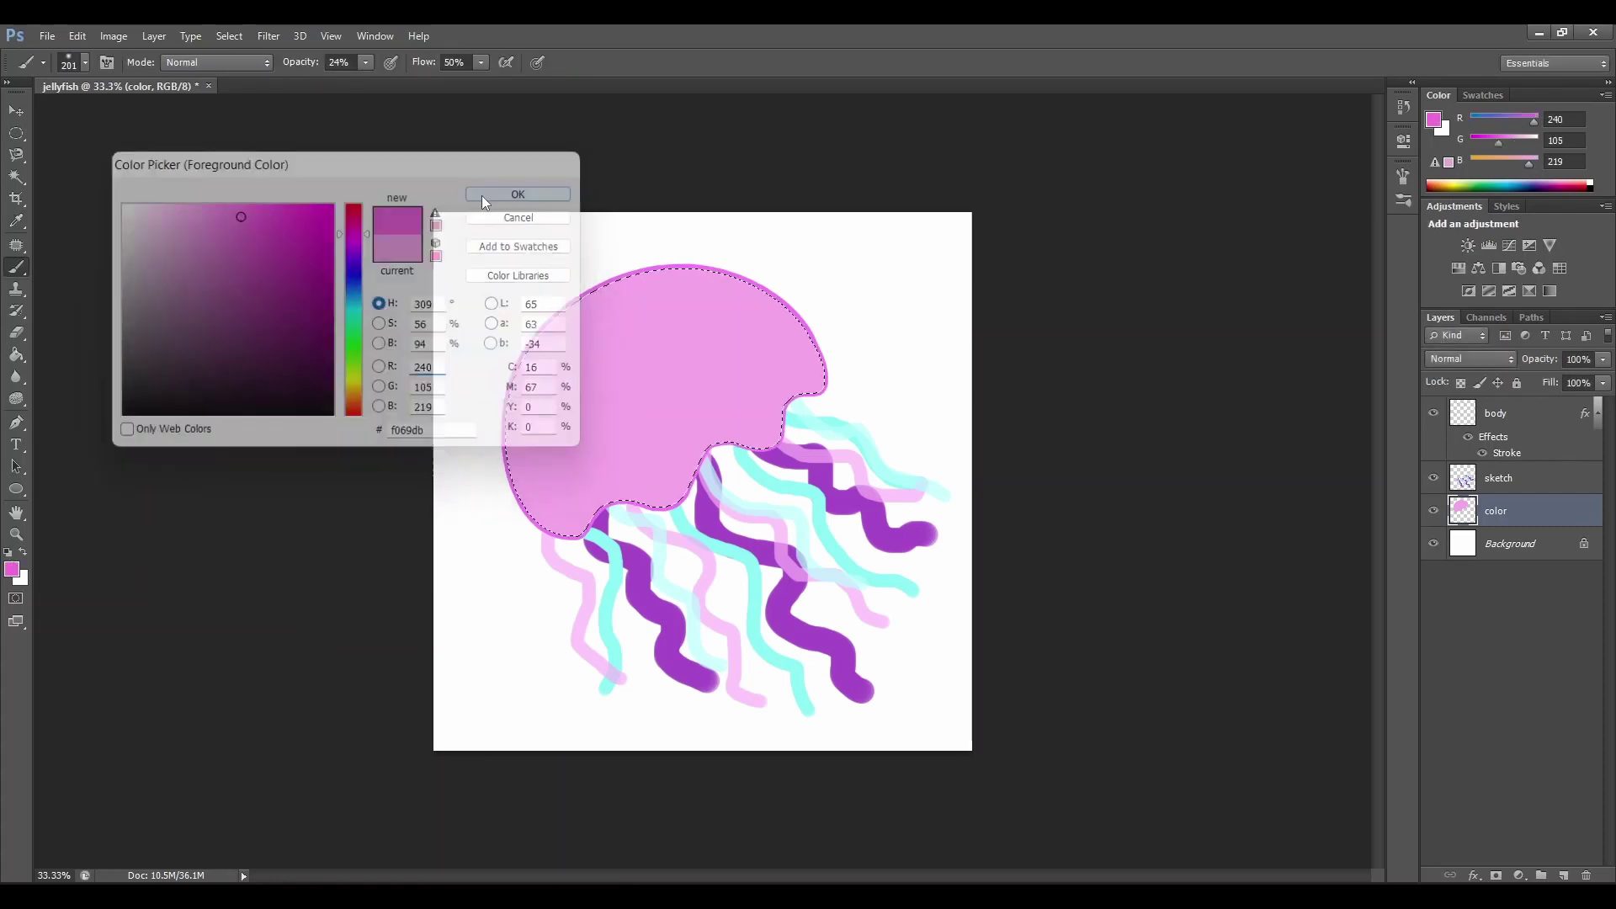
{"action": "mouse_move", "coordinate": [502, 375]}
{"action": "left_mouse_down"}
{"action": "mouse_move", "coordinate": [526, 481]}
{"action": "mouse_move", "coordinate": [587, 522]}
{"action": "left_mouse_up"}
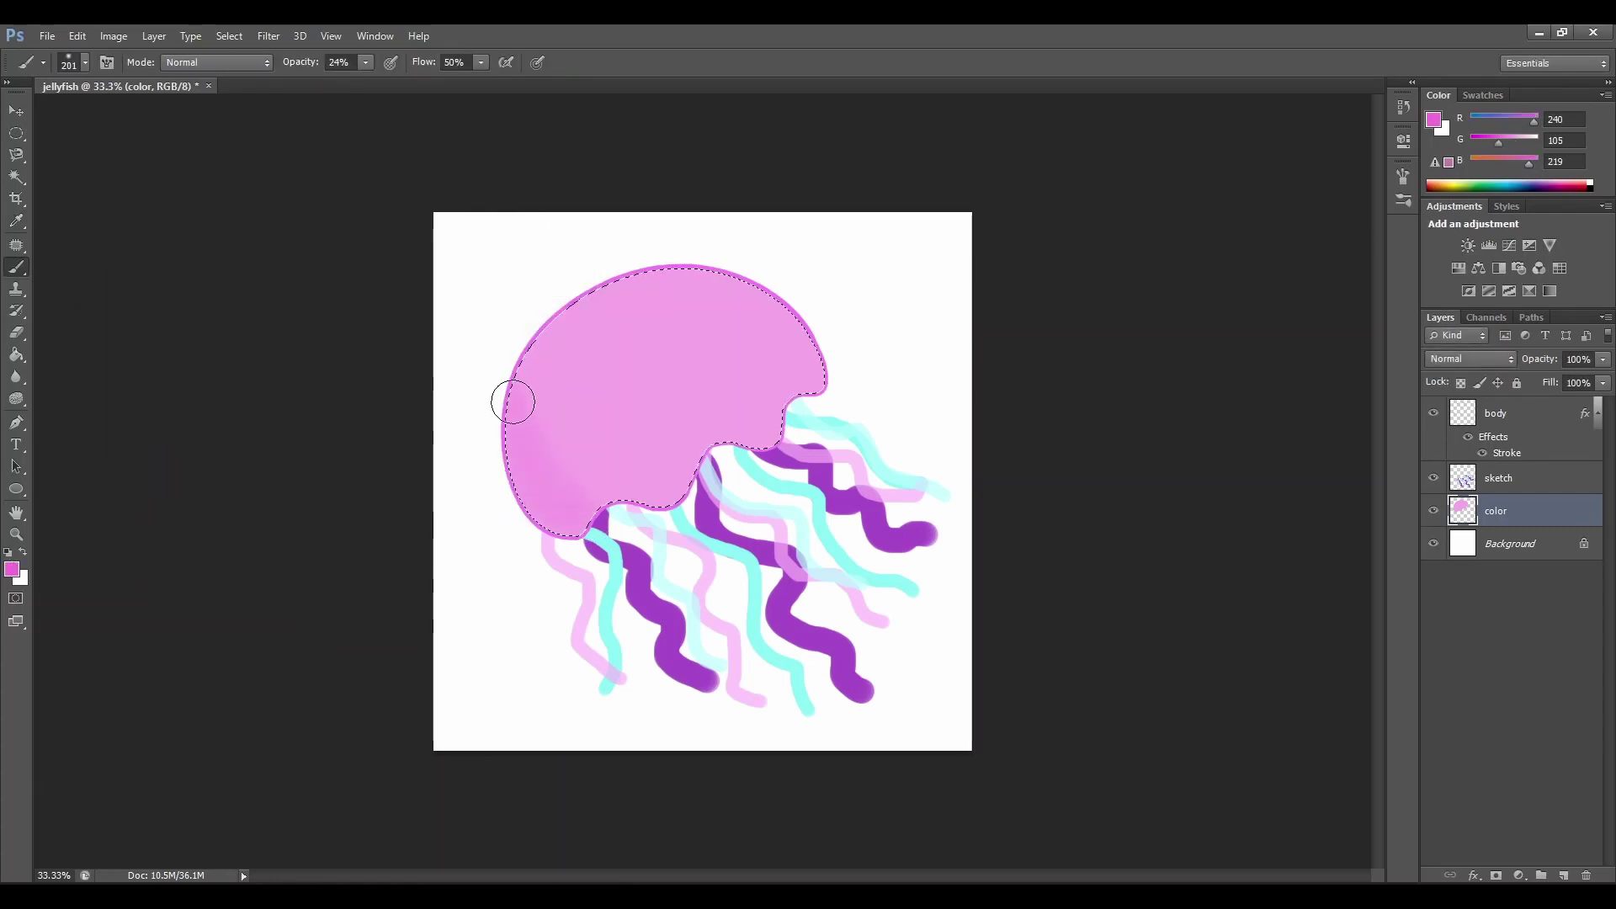
{"action": "mouse_move", "coordinate": [508, 397]}
{"action": "left_mouse_down"}
{"action": "mouse_move", "coordinate": [532, 470]}
{"action": "mouse_move", "coordinate": [578, 517]}
{"action": "mouse_move", "coordinate": [560, 518]}
{"action": "mouse_move", "coordinate": [523, 489]}
{"action": "mouse_move", "coordinate": [549, 428]}
{"action": "mouse_move", "coordinate": [598, 467]}
{"action": "mouse_move", "coordinate": [598, 432]}
{"action": "mouse_move", "coordinate": [684, 484]}
{"action": "mouse_move", "coordinate": [651, 475]}
{"action": "mouse_move", "coordinate": [614, 375]}
{"action": "mouse_move", "coordinate": [652, 357]}
{"action": "mouse_move", "coordinate": [771, 427]}
{"action": "mouse_move", "coordinate": [699, 386]}
{"action": "mouse_move", "coordinate": [673, 345]}
{"action": "left_mouse_up"}
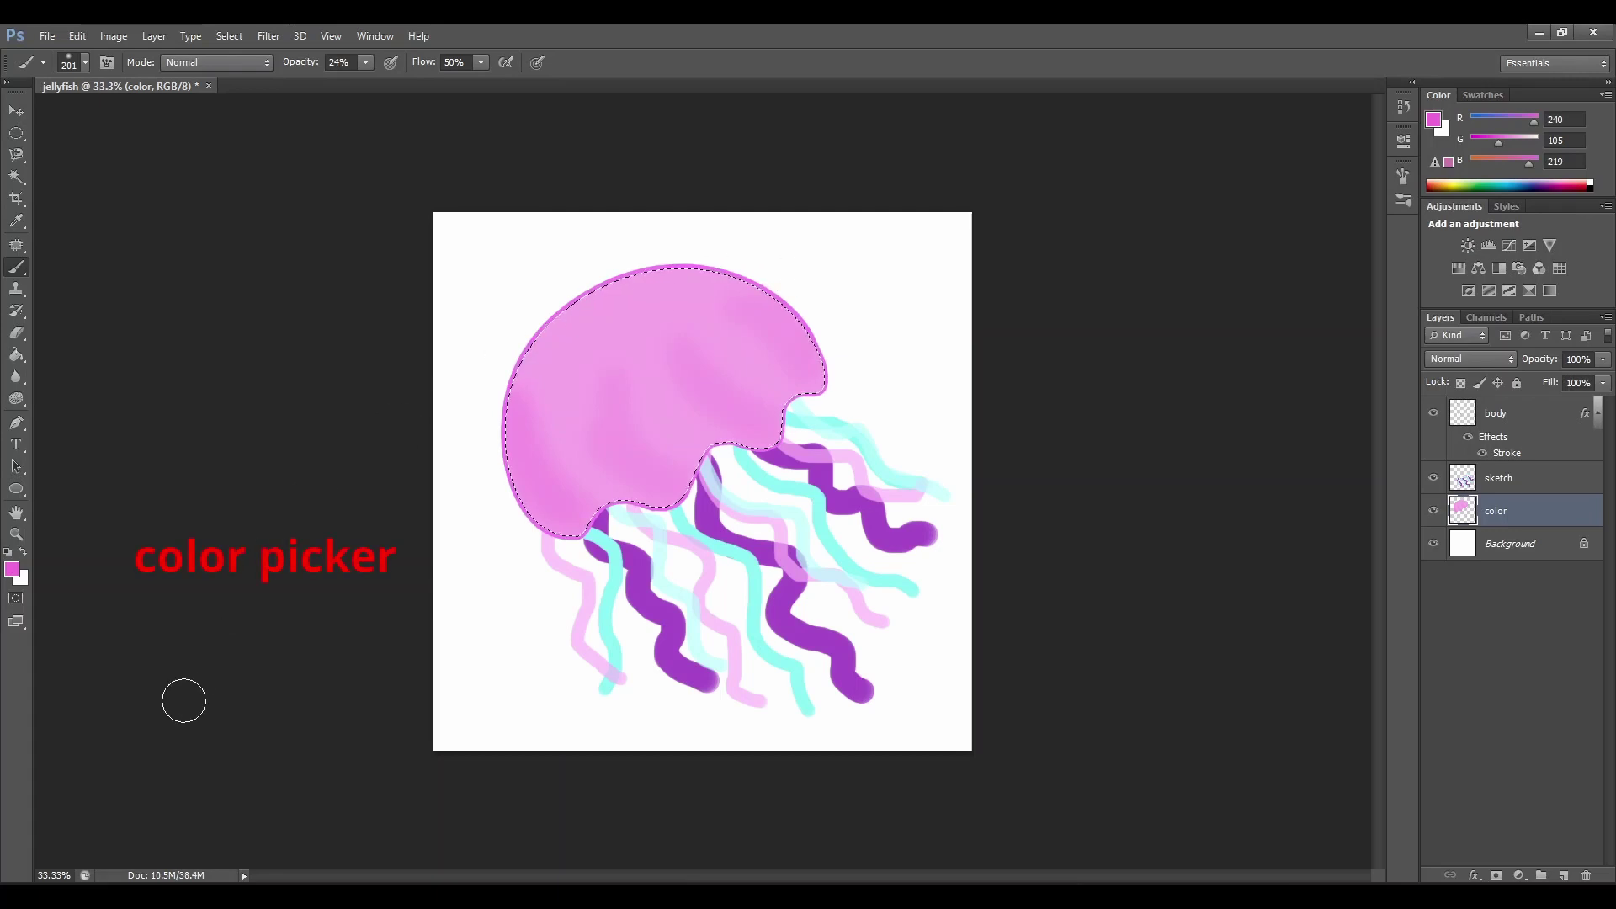
Set the foreground colour to purple-magenta c034e8
{"action": "left_click", "coordinate": [12, 569]}
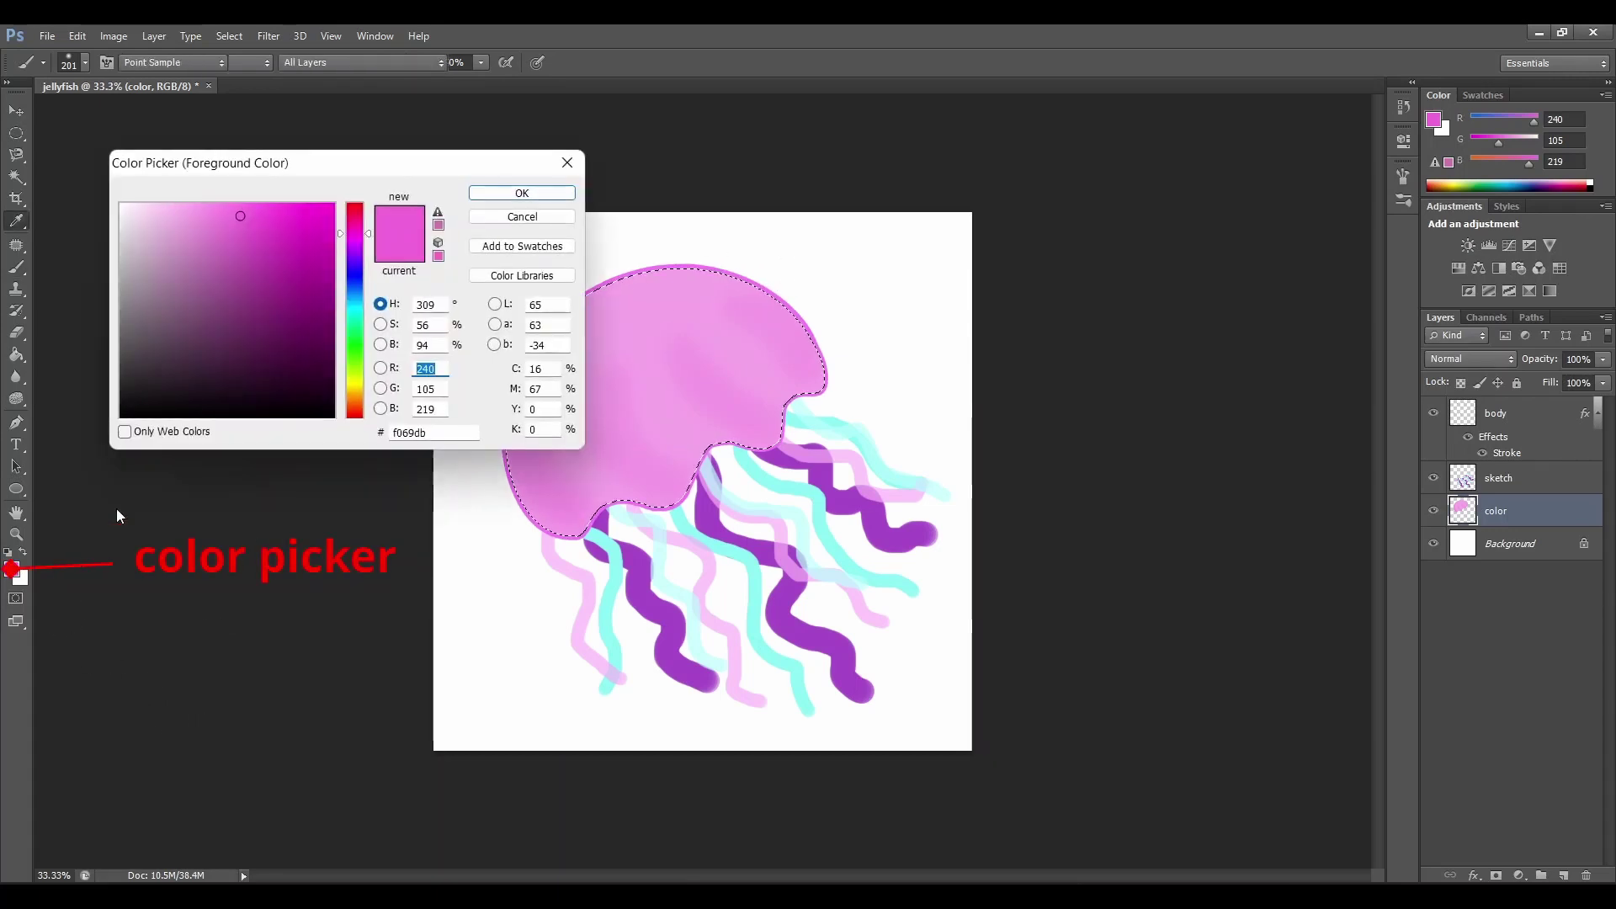
{"action": "left_click", "coordinate": [362, 252]}
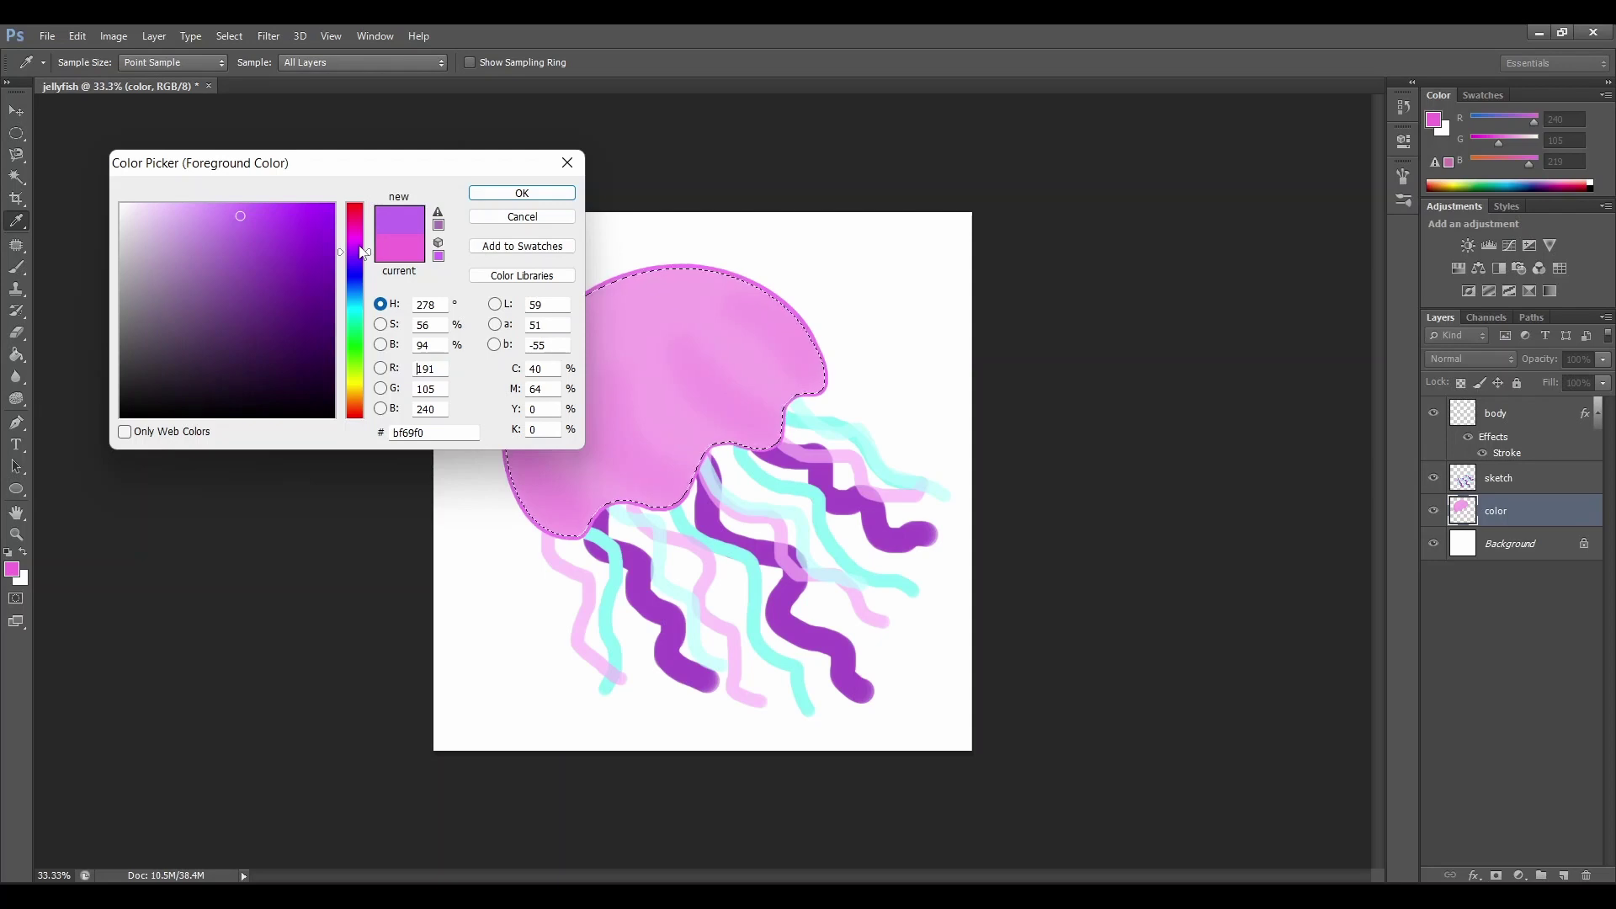
{"action": "left_click", "coordinate": [286, 222]}
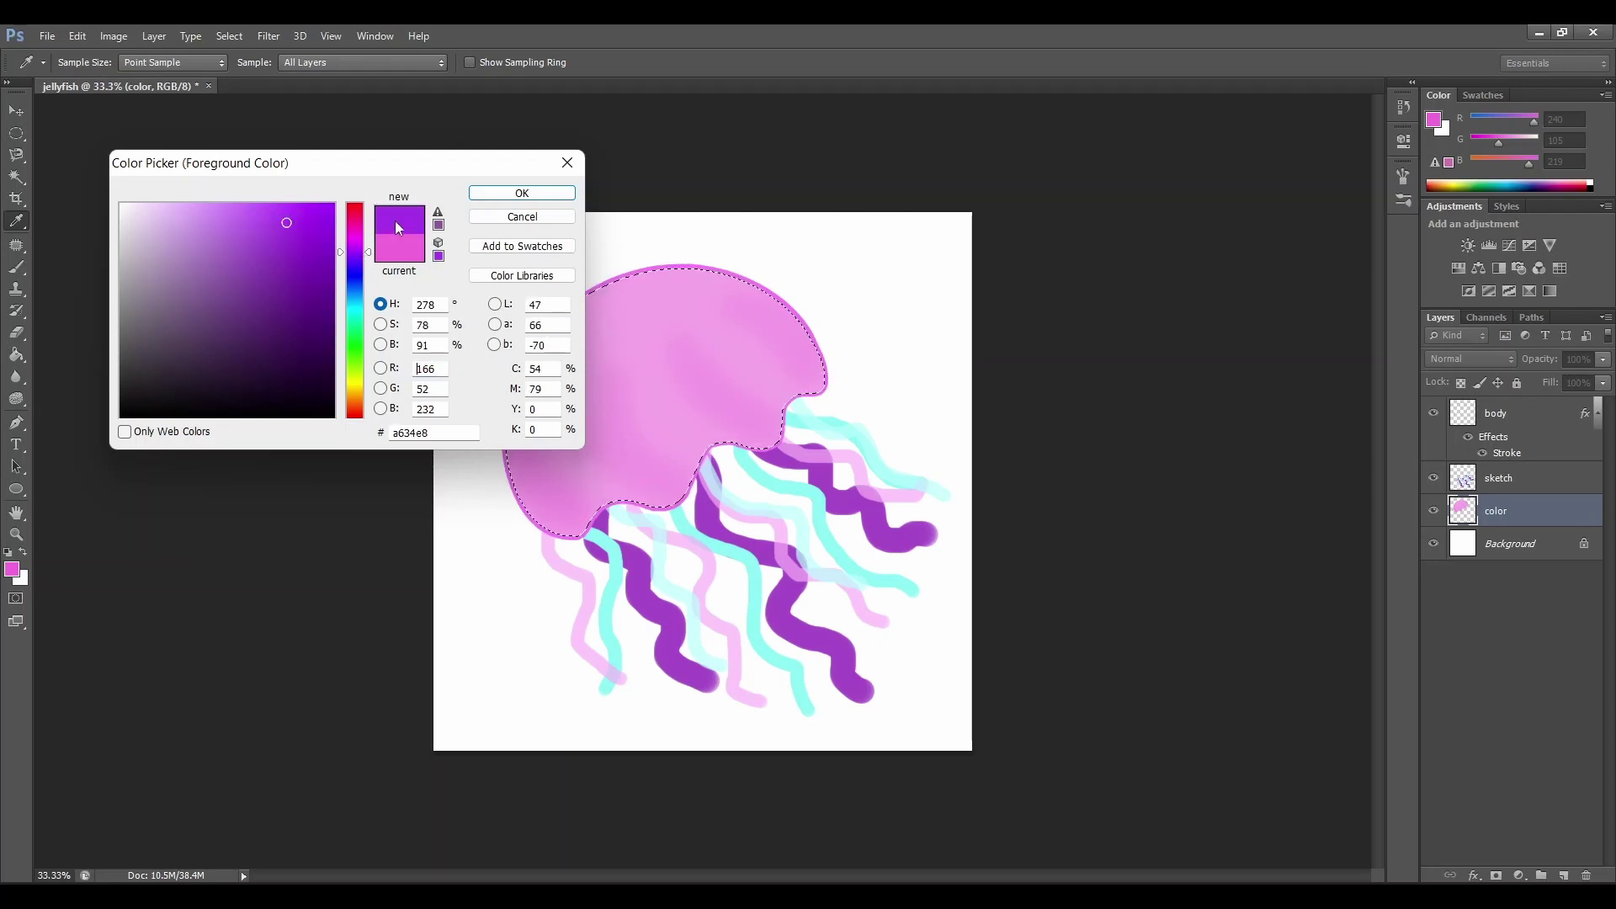
{"action": "left_click", "coordinate": [356, 250]}
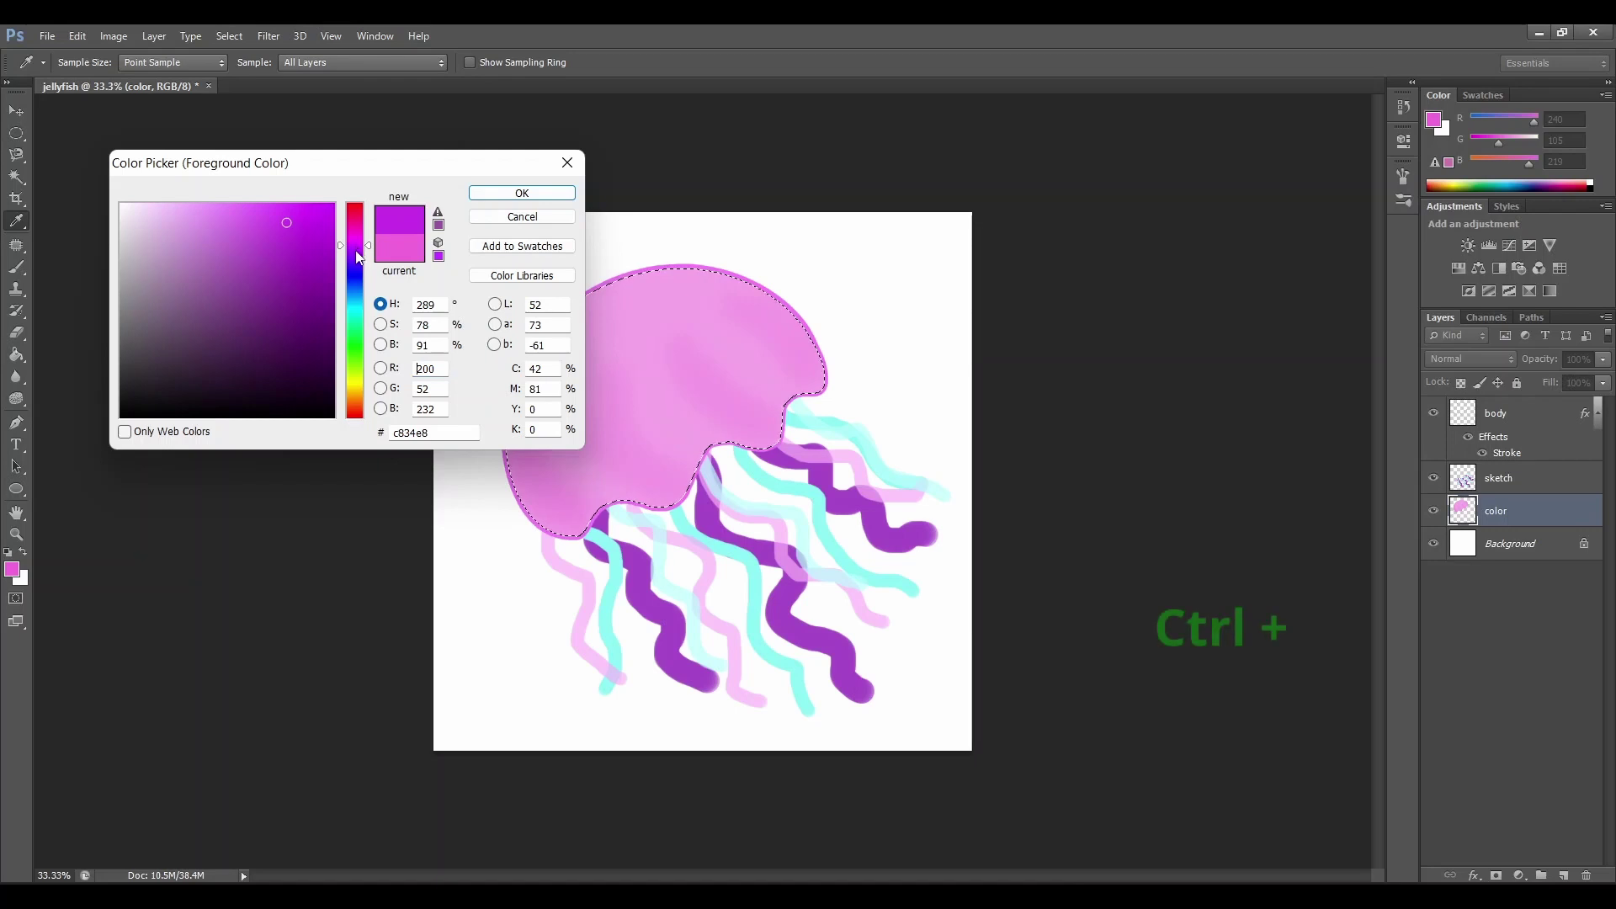
{"action": "left_click", "coordinate": [355, 249]}
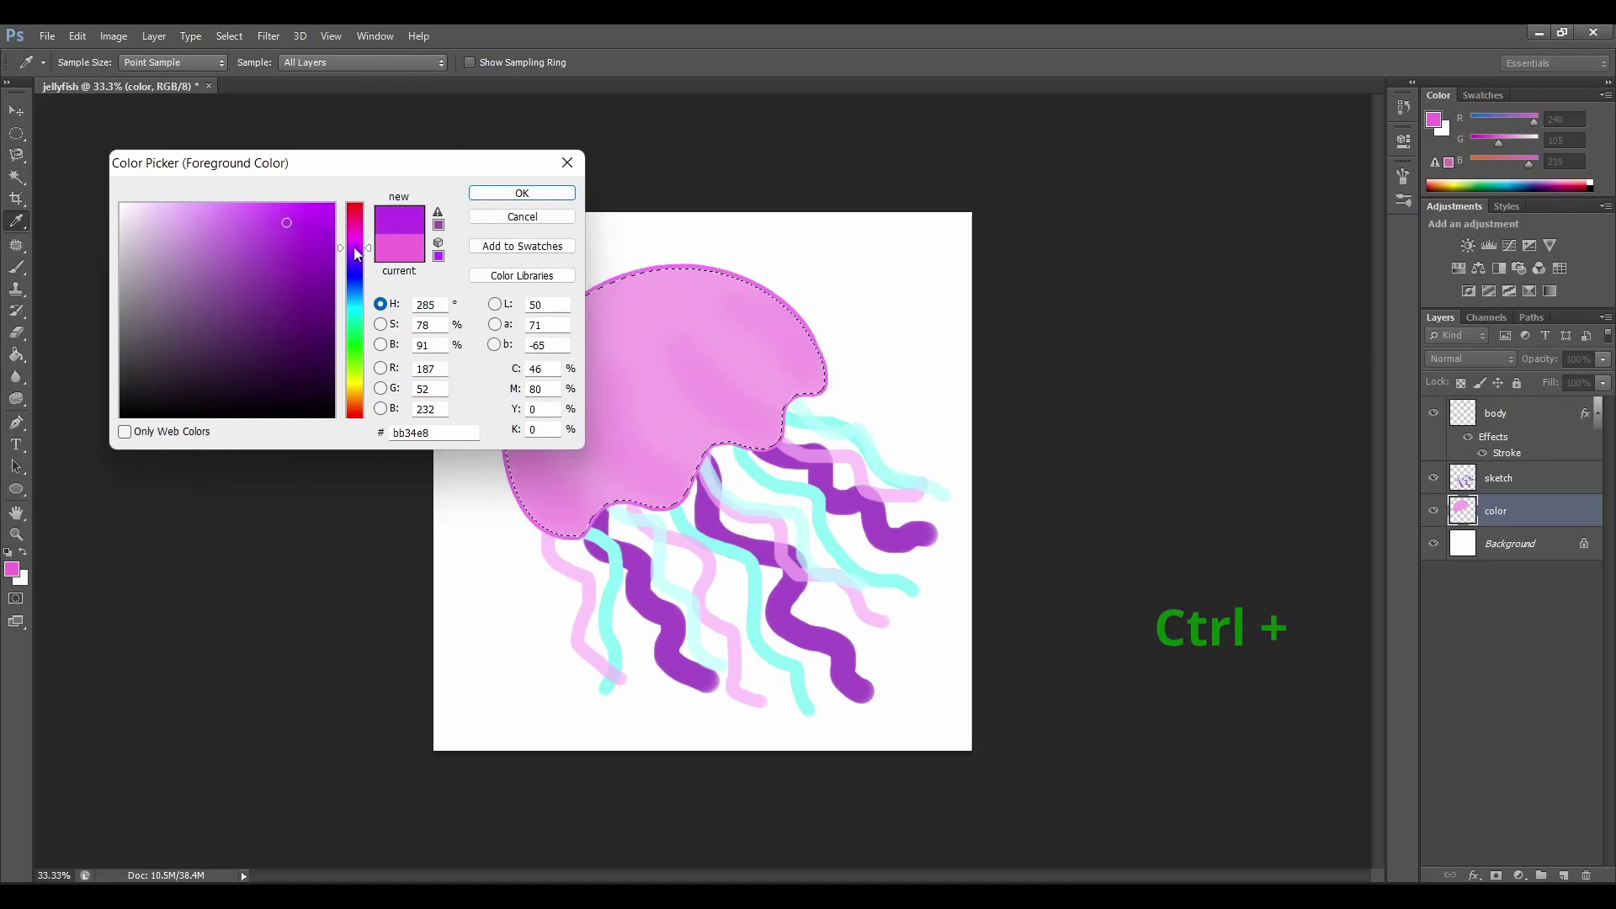
{"action": "left_click", "coordinate": [356, 249]}
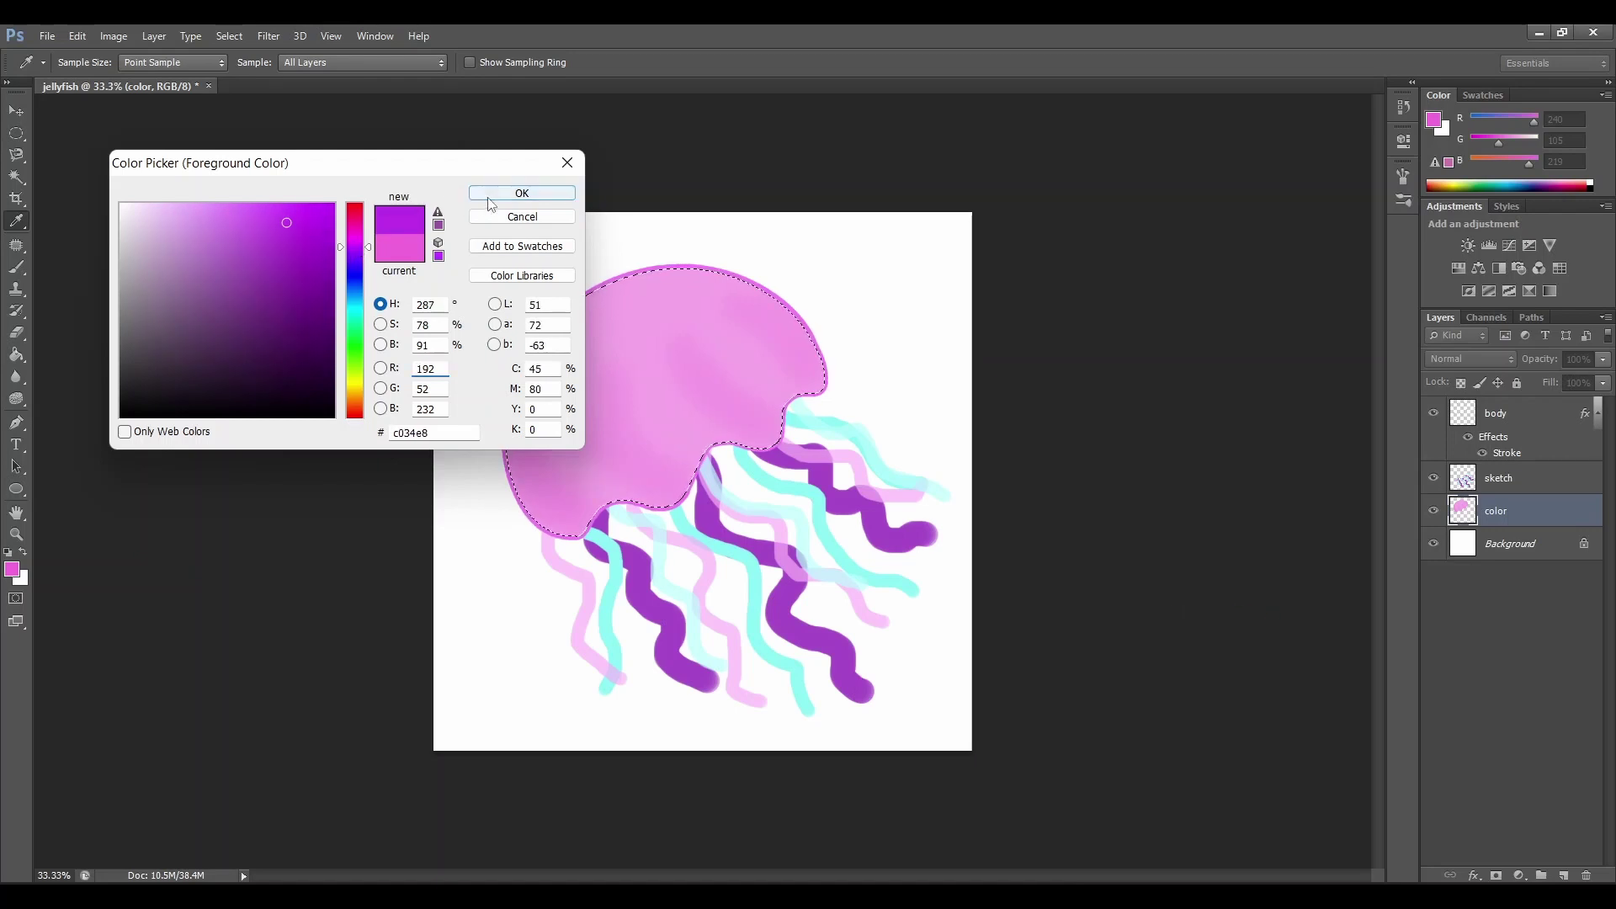
{"action": "left_click", "coordinate": [522, 193]}
Paint purple shading down the dome's right edge, lower notch and upper left
{"action": "key", "text": "b"}
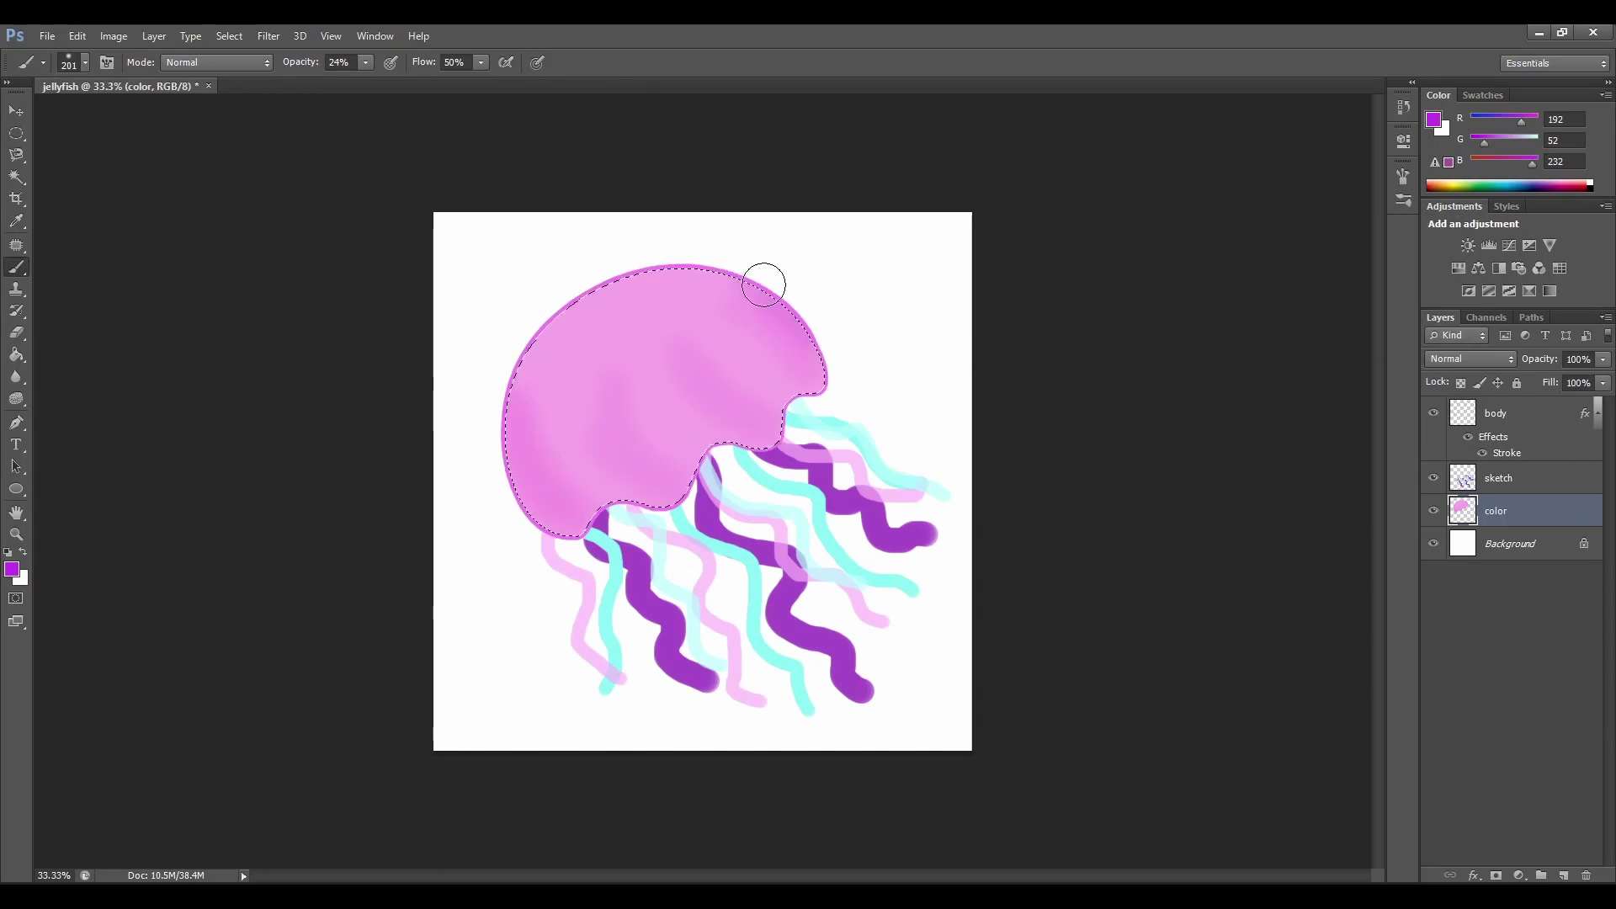
{"action": "mouse_move", "coordinate": [763, 284]}
{"action": "left_mouse_down"}
{"action": "mouse_move", "coordinate": [813, 372]}
{"action": "mouse_move", "coordinate": [800, 406]}
{"action": "mouse_move", "coordinate": [771, 405]}
{"action": "mouse_move", "coordinate": [822, 376]}
{"action": "mouse_move", "coordinate": [770, 401]}
{"action": "left_mouse_up"}
{"action": "mouse_move", "coordinate": [817, 344]}
{"action": "left_mouse_down"}
{"action": "mouse_move", "coordinate": [783, 417]}
{"action": "mouse_move", "coordinate": [744, 440]}
{"action": "left_mouse_up"}
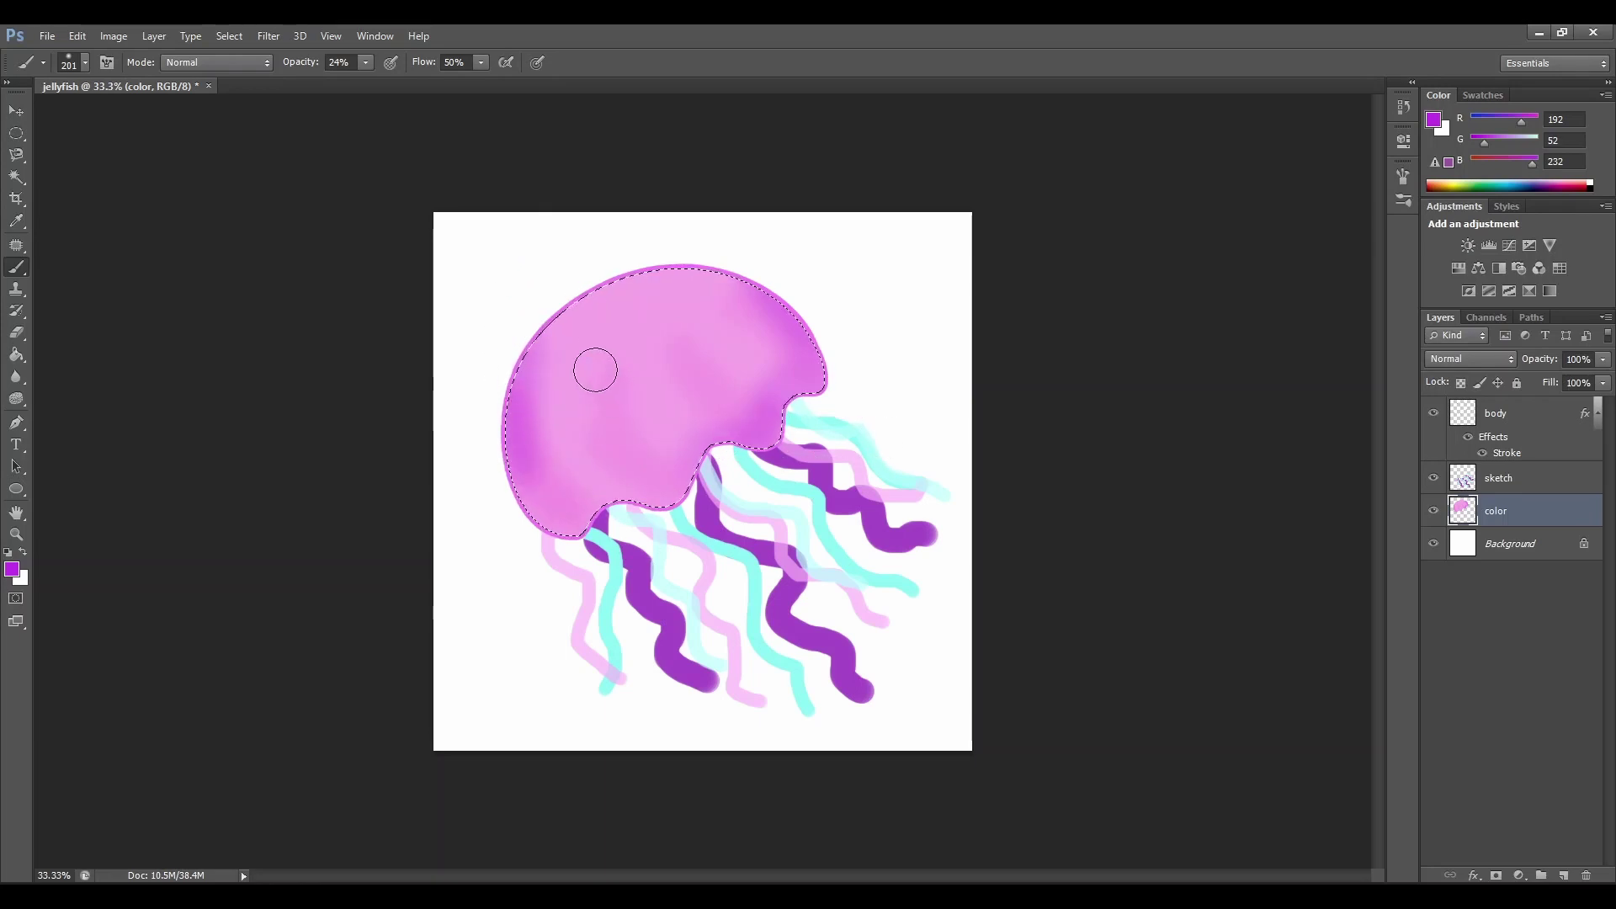
{"action": "left_click_drag", "start_coordinate": [595, 371], "coordinate": [601, 437]}
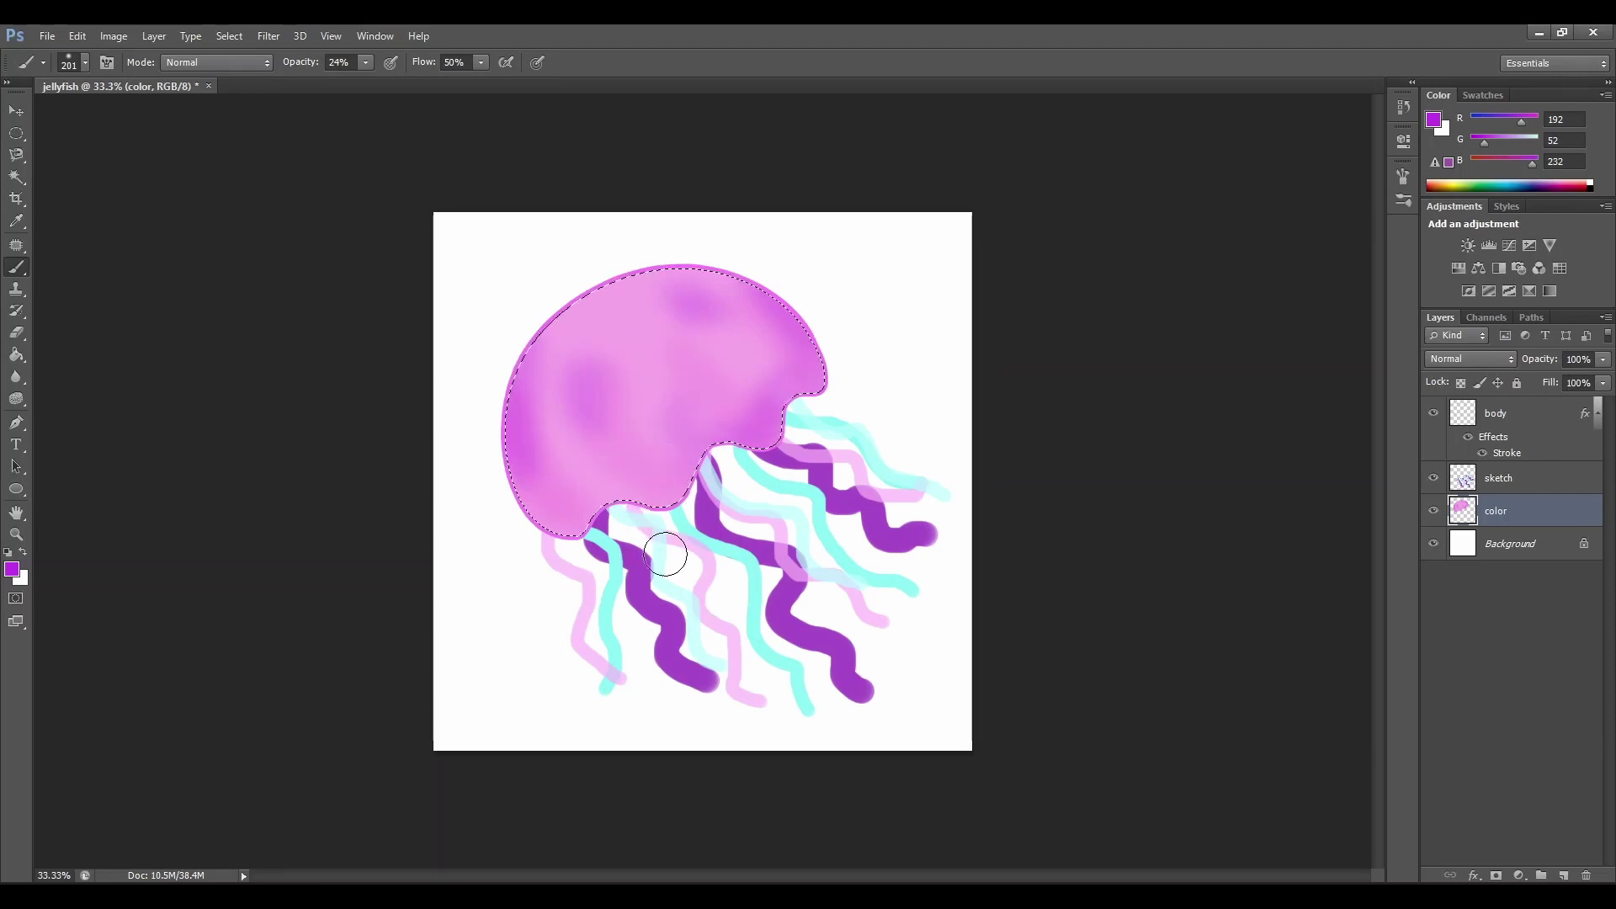
Set the foreground colour to hot pink f448a9
{"action": "left_click", "coordinate": [12, 569]}
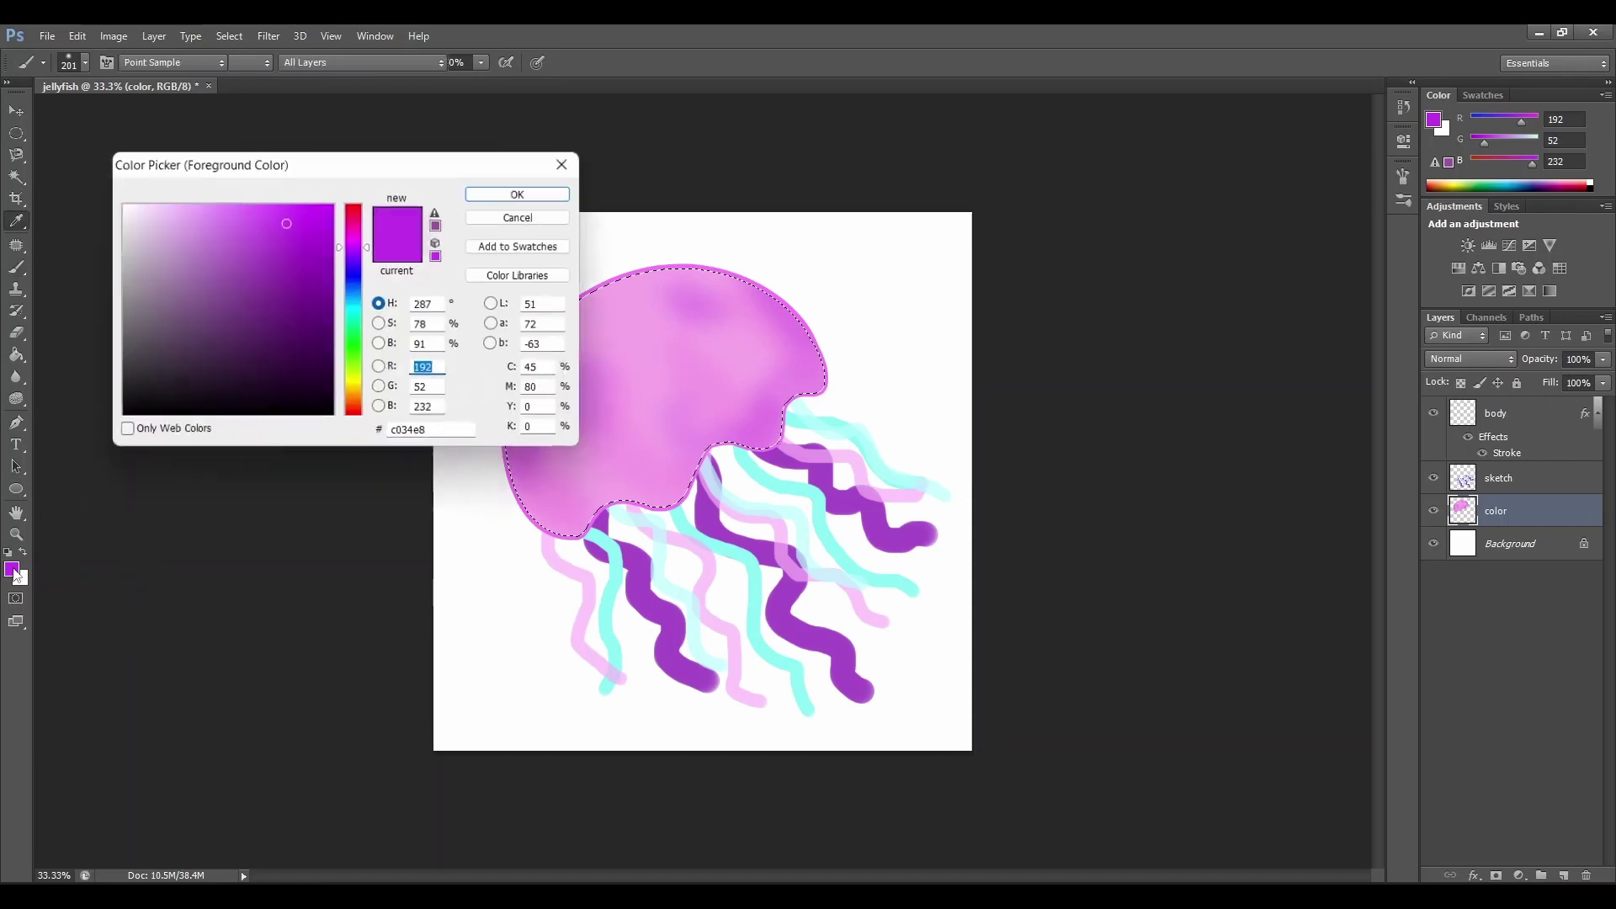
{"action": "left_click", "coordinate": [355, 224]}
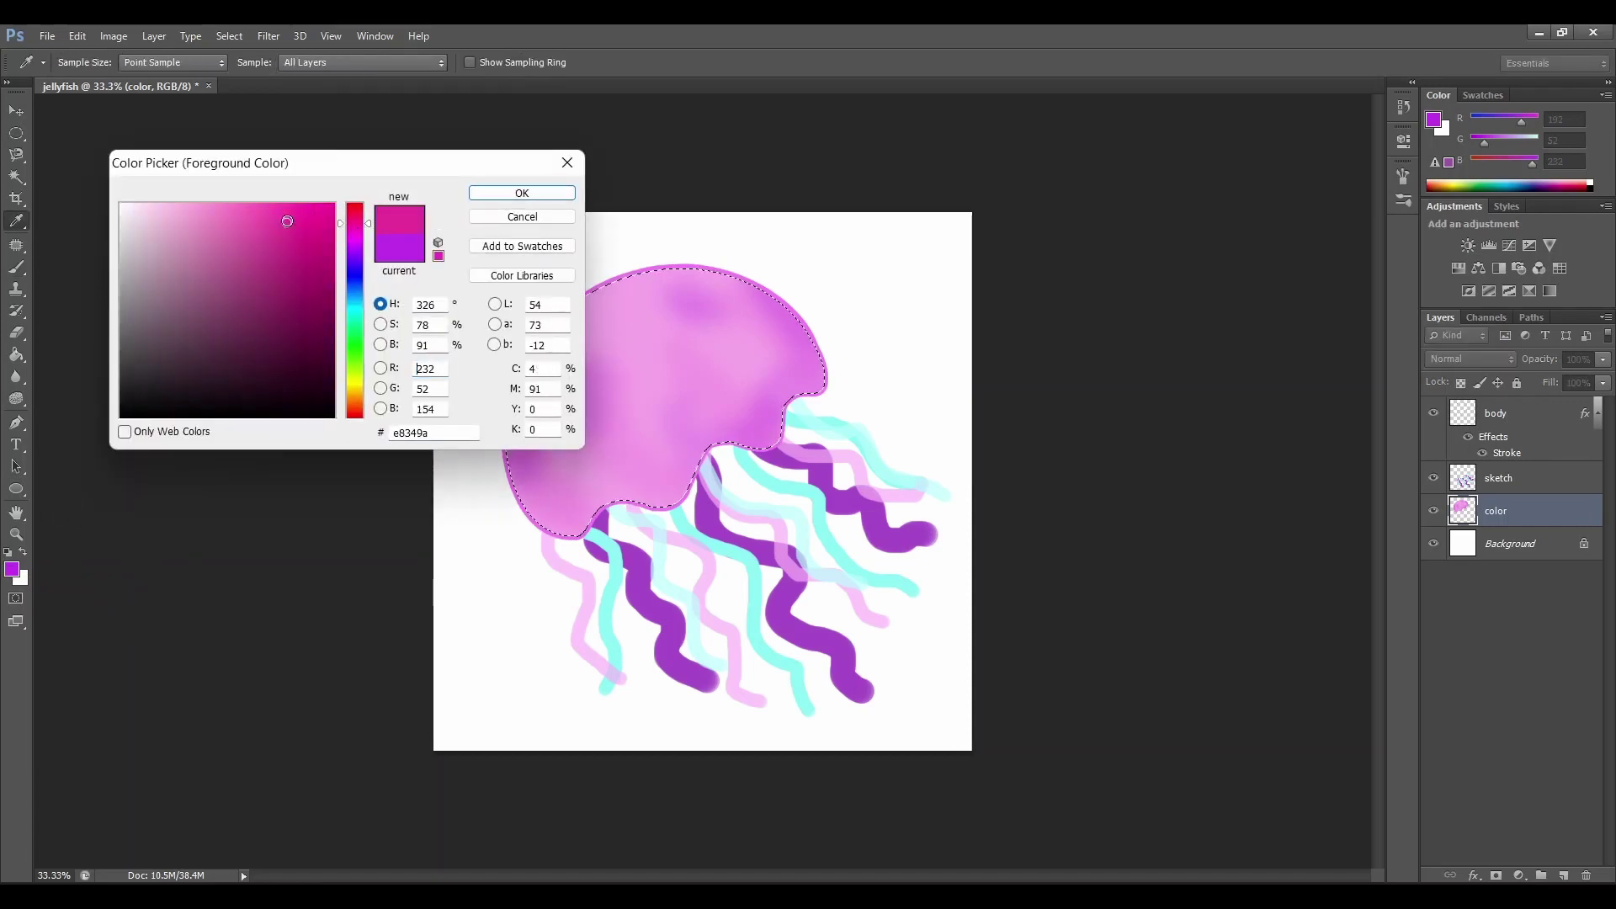
{"action": "left_click", "coordinate": [244, 216]}
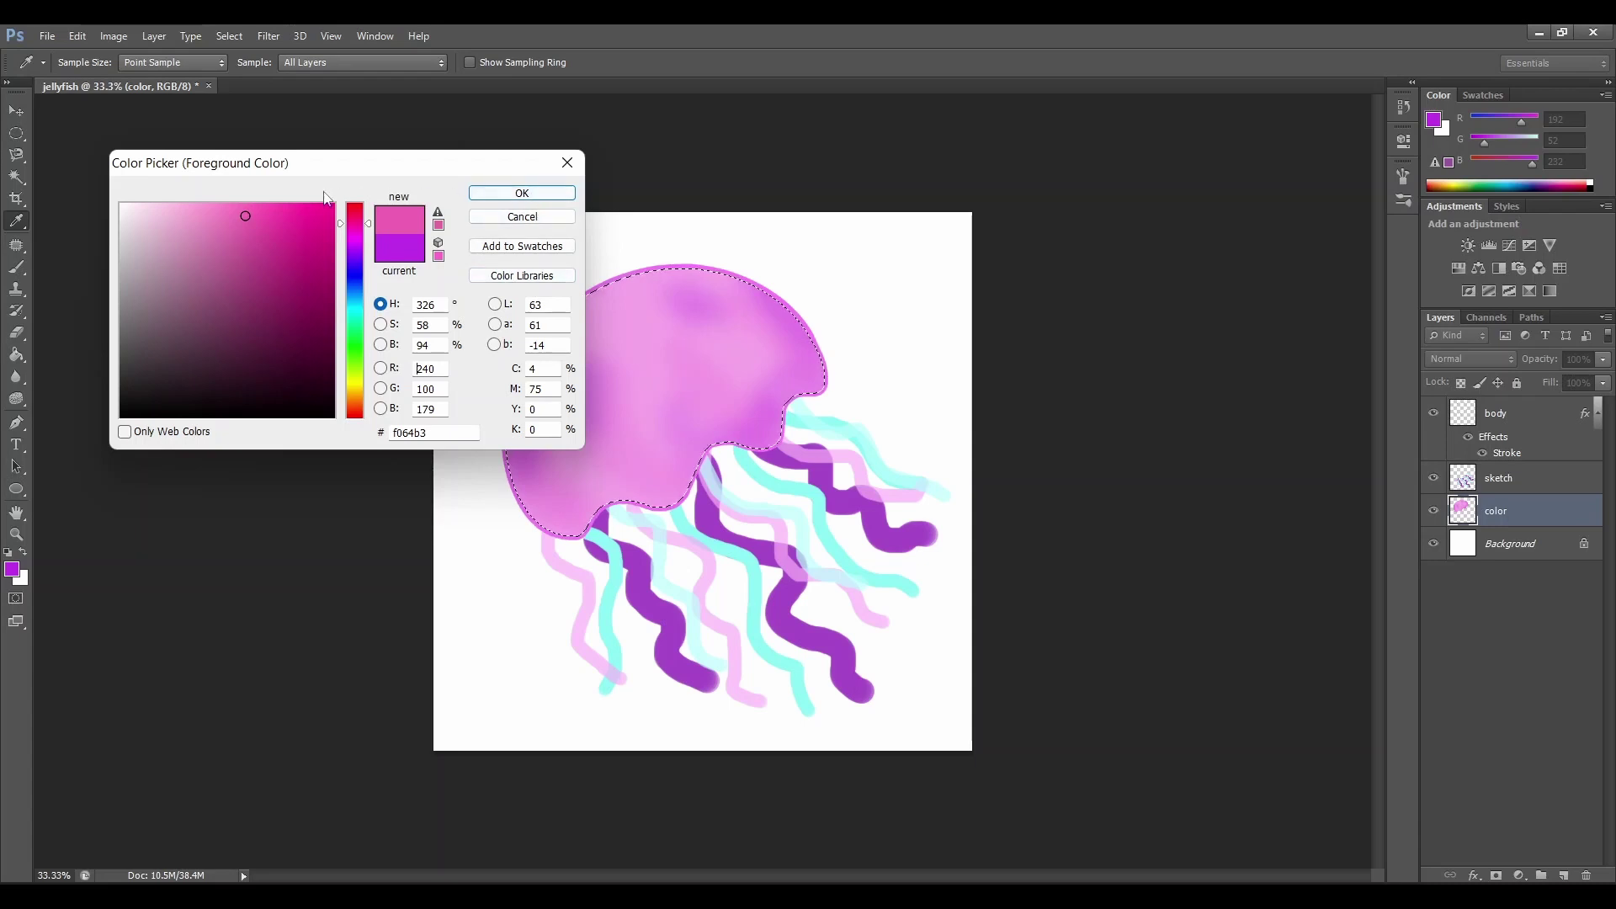
{"action": "left_click", "coordinate": [271, 213]}
{"action": "left_click", "coordinate": [521, 194]}
Brush soft hot-pink patches along the dome's left edge and interior
{"action": "key", "text": "b"}
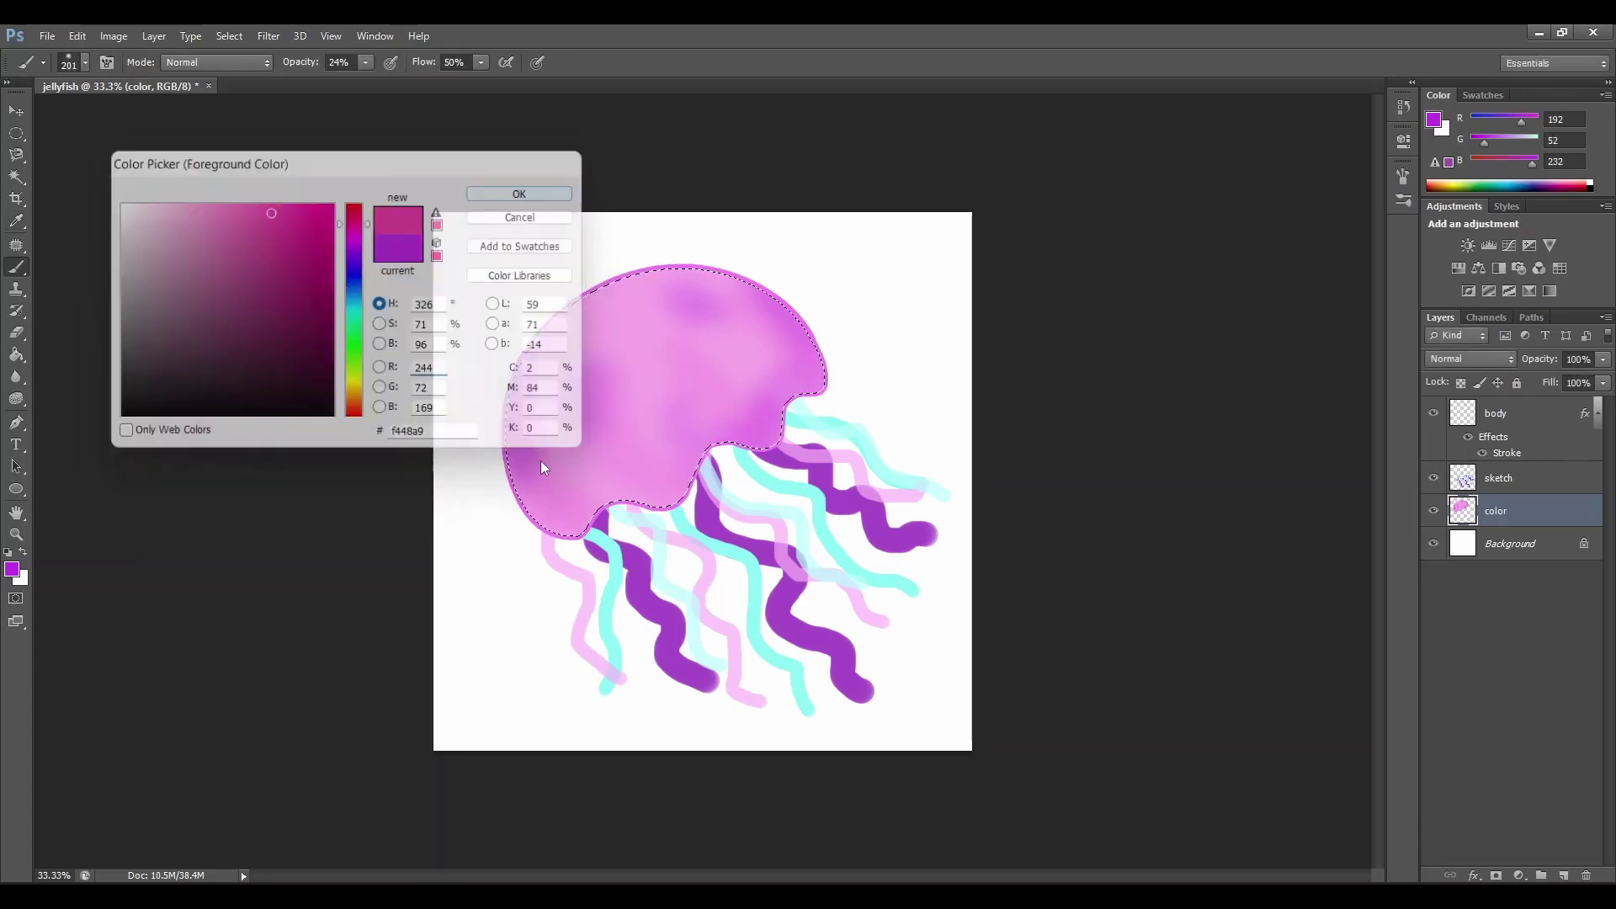
{"action": "left_click_drag", "start_coordinate": [549, 486], "coordinate": [535, 469]}
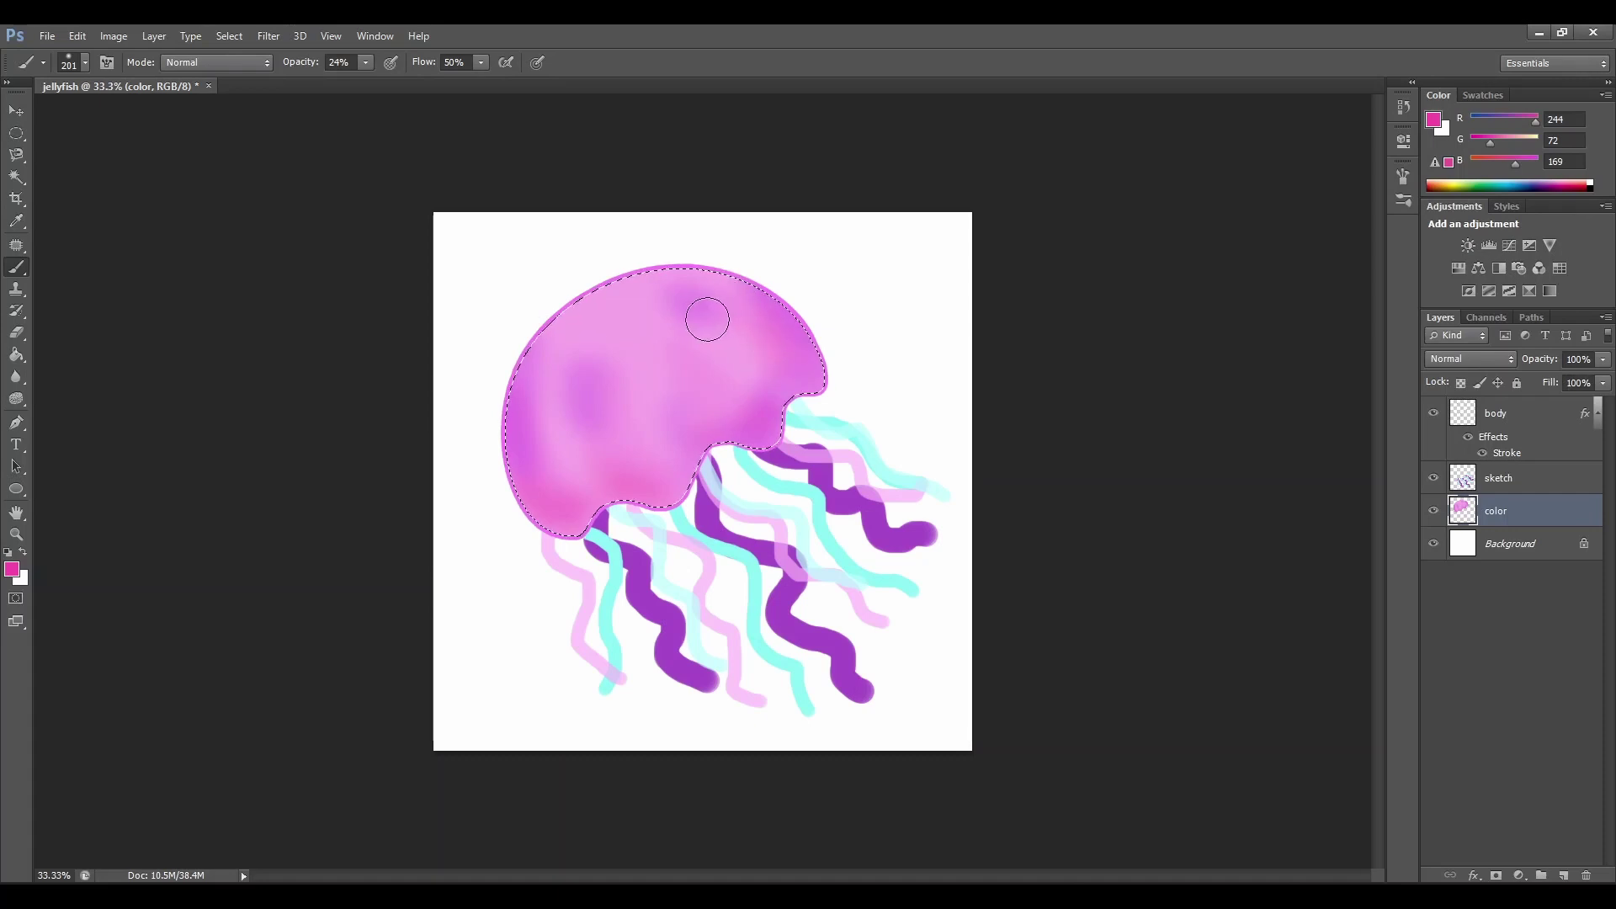
{"action": "mouse_move", "coordinate": [547, 400]}
{"action": "left_mouse_down"}
{"action": "mouse_move", "coordinate": [590, 487]}
{"action": "mouse_move", "coordinate": [599, 444]}
{"action": "mouse_move", "coordinate": [562, 404]}
{"action": "mouse_move", "coordinate": [585, 341]}
{"action": "mouse_move", "coordinate": [541, 375]}
{"action": "mouse_move", "coordinate": [537, 334]}
{"action": "mouse_move", "coordinate": [503, 415]}
{"action": "mouse_move", "coordinate": [525, 393]}
{"action": "mouse_move", "coordinate": [540, 458]}
{"action": "mouse_move", "coordinate": [604, 517]}
{"action": "left_mouse_up"}
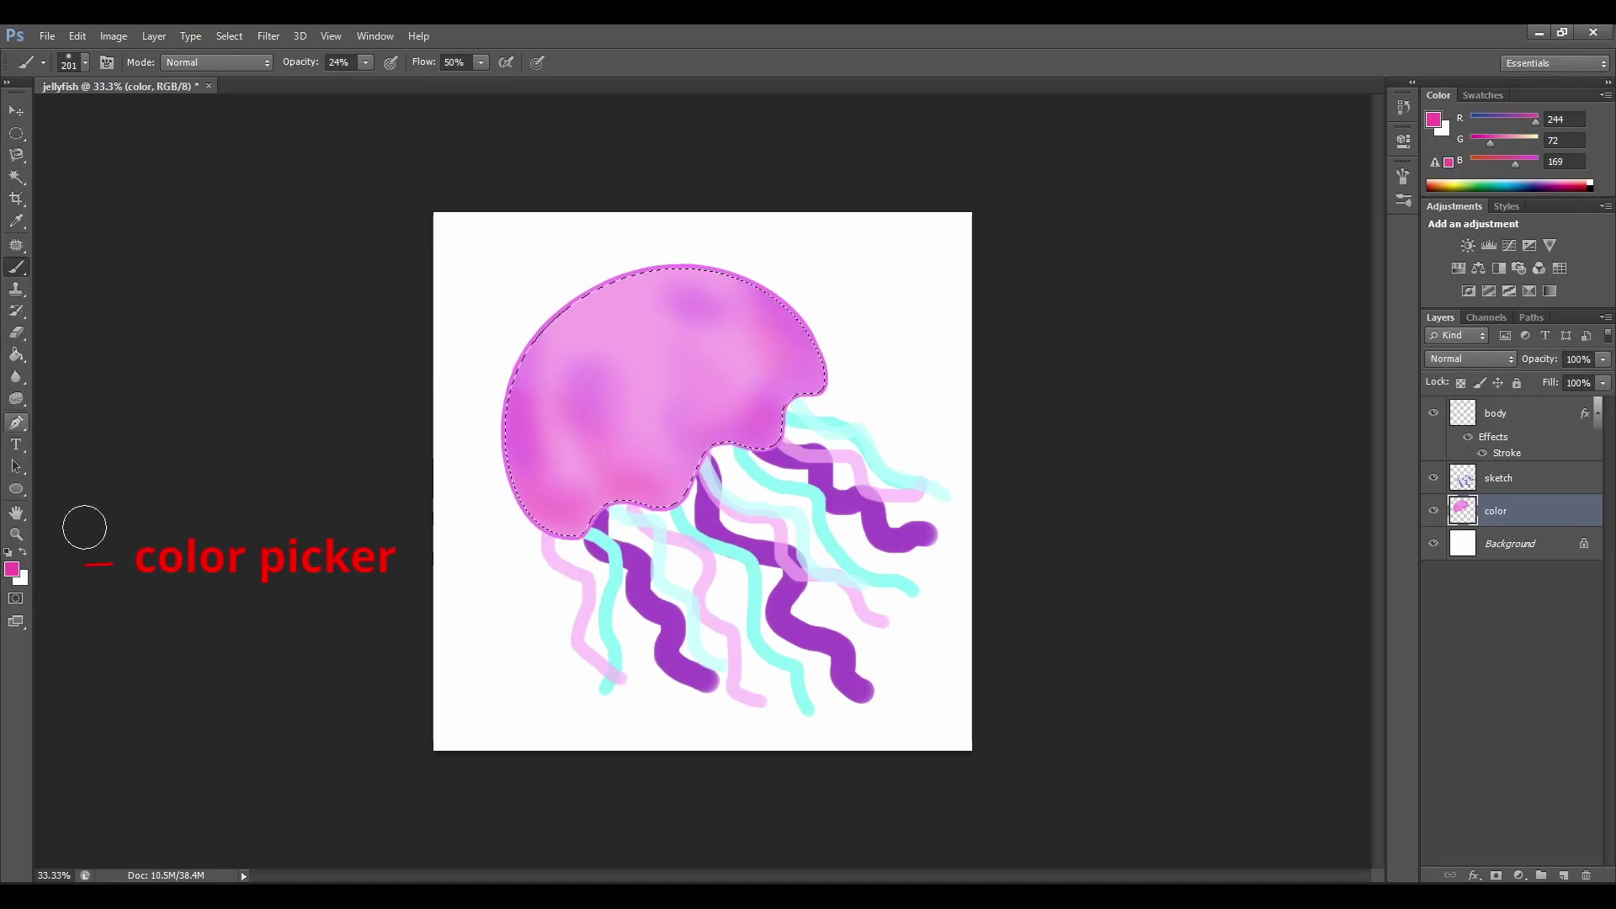
{"action": "left_click", "coordinate": [11, 571]}
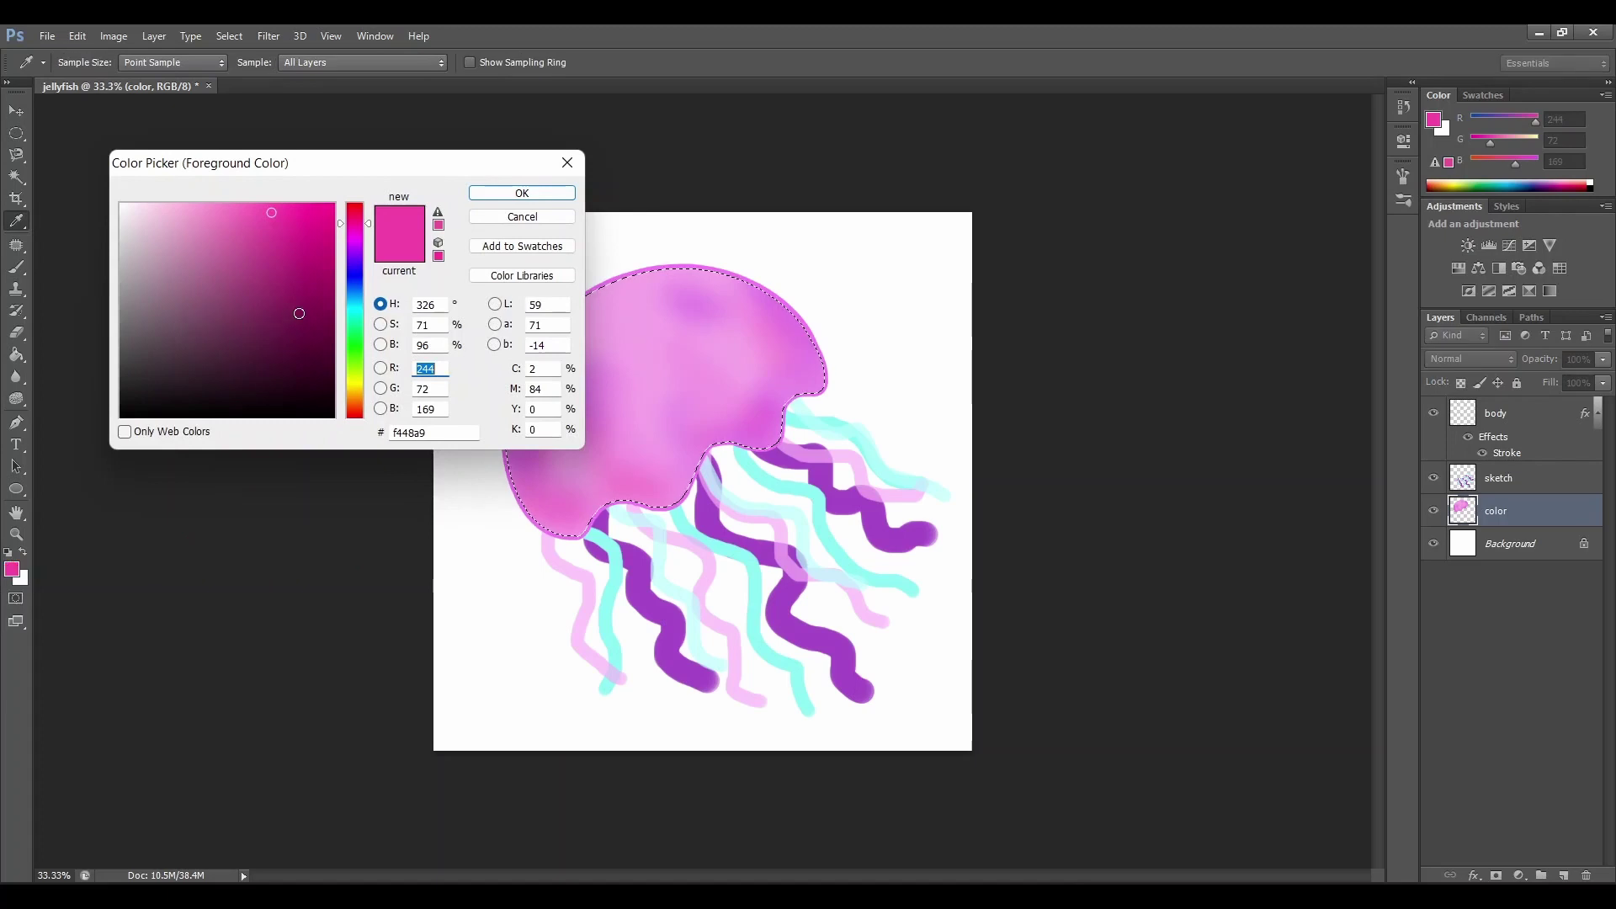
Pick pale cyan 8ef3eb and tint the dome's upper left
{"action": "left_click", "coordinate": [357, 314]}
{"action": "left_click_drag", "start_coordinate": [249, 210], "coordinate": [209, 213]}
{"action": "left_click", "coordinate": [517, 193]}
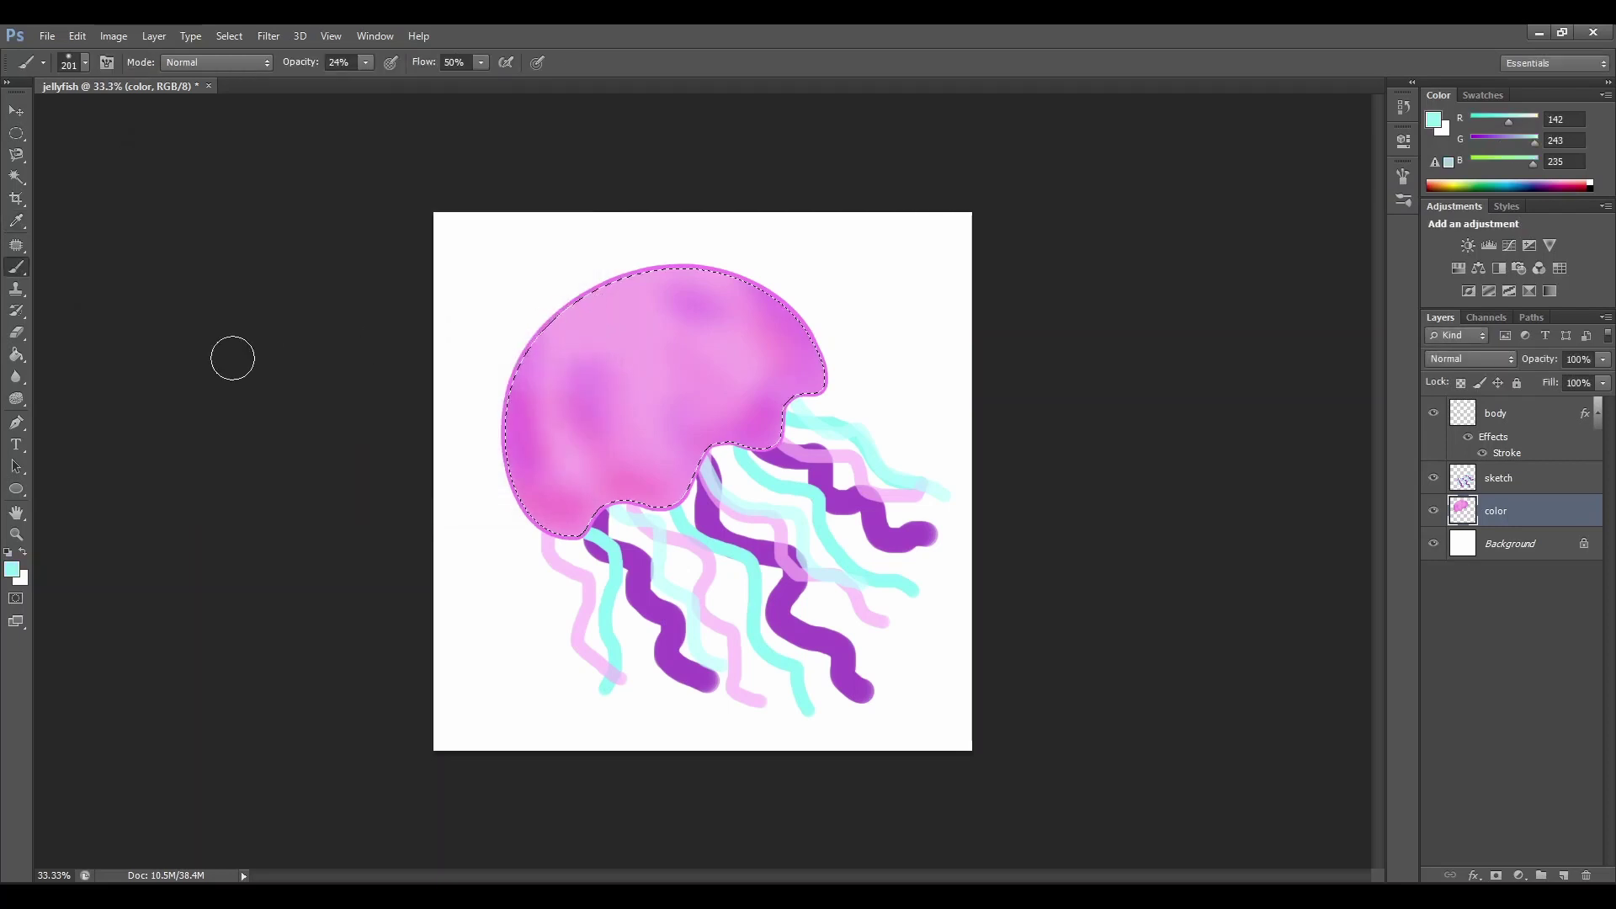
{"action": "mouse_move", "coordinate": [555, 351]}
{"action": "left_mouse_down"}
{"action": "mouse_move", "coordinate": [661, 275]}
{"action": "mouse_move", "coordinate": [579, 317]}
{"action": "mouse_move", "coordinate": [522, 393]}
{"action": "mouse_move", "coordinate": [560, 309]}
{"action": "mouse_move", "coordinate": [578, 367]}
{"action": "mouse_move", "coordinate": [581, 314]}
{"action": "mouse_move", "coordinate": [575, 397]}
{"action": "mouse_move", "coordinate": [538, 318]}
{"action": "mouse_move", "coordinate": [510, 396]}
{"action": "mouse_move", "coordinate": [598, 328]}
{"action": "mouse_move", "coordinate": [598, 304]}
{"action": "mouse_move", "coordinate": [658, 391]}
{"action": "mouse_move", "coordinate": [626, 318]}
{"action": "mouse_move", "coordinate": [671, 321]}
{"action": "mouse_move", "coordinate": [671, 337]}
{"action": "mouse_move", "coordinate": [643, 296]}
{"action": "mouse_move", "coordinate": [752, 287]}
{"action": "mouse_move", "coordinate": [635, 290]}
{"action": "mouse_move", "coordinate": [557, 341]}
{"action": "mouse_move", "coordinate": [533, 407]}
{"action": "mouse_move", "coordinate": [587, 417]}
{"action": "mouse_move", "coordinate": [595, 328]}
{"action": "mouse_move", "coordinate": [563, 402]}
{"action": "mouse_move", "coordinate": [604, 312]}
{"action": "mouse_move", "coordinate": [633, 375]}
{"action": "mouse_move", "coordinate": [701, 358]}
{"action": "mouse_move", "coordinate": [653, 308]}
{"action": "mouse_move", "coordinate": [675, 333]}
{"action": "mouse_move", "coordinate": [657, 270]}
{"action": "left_mouse_up"}
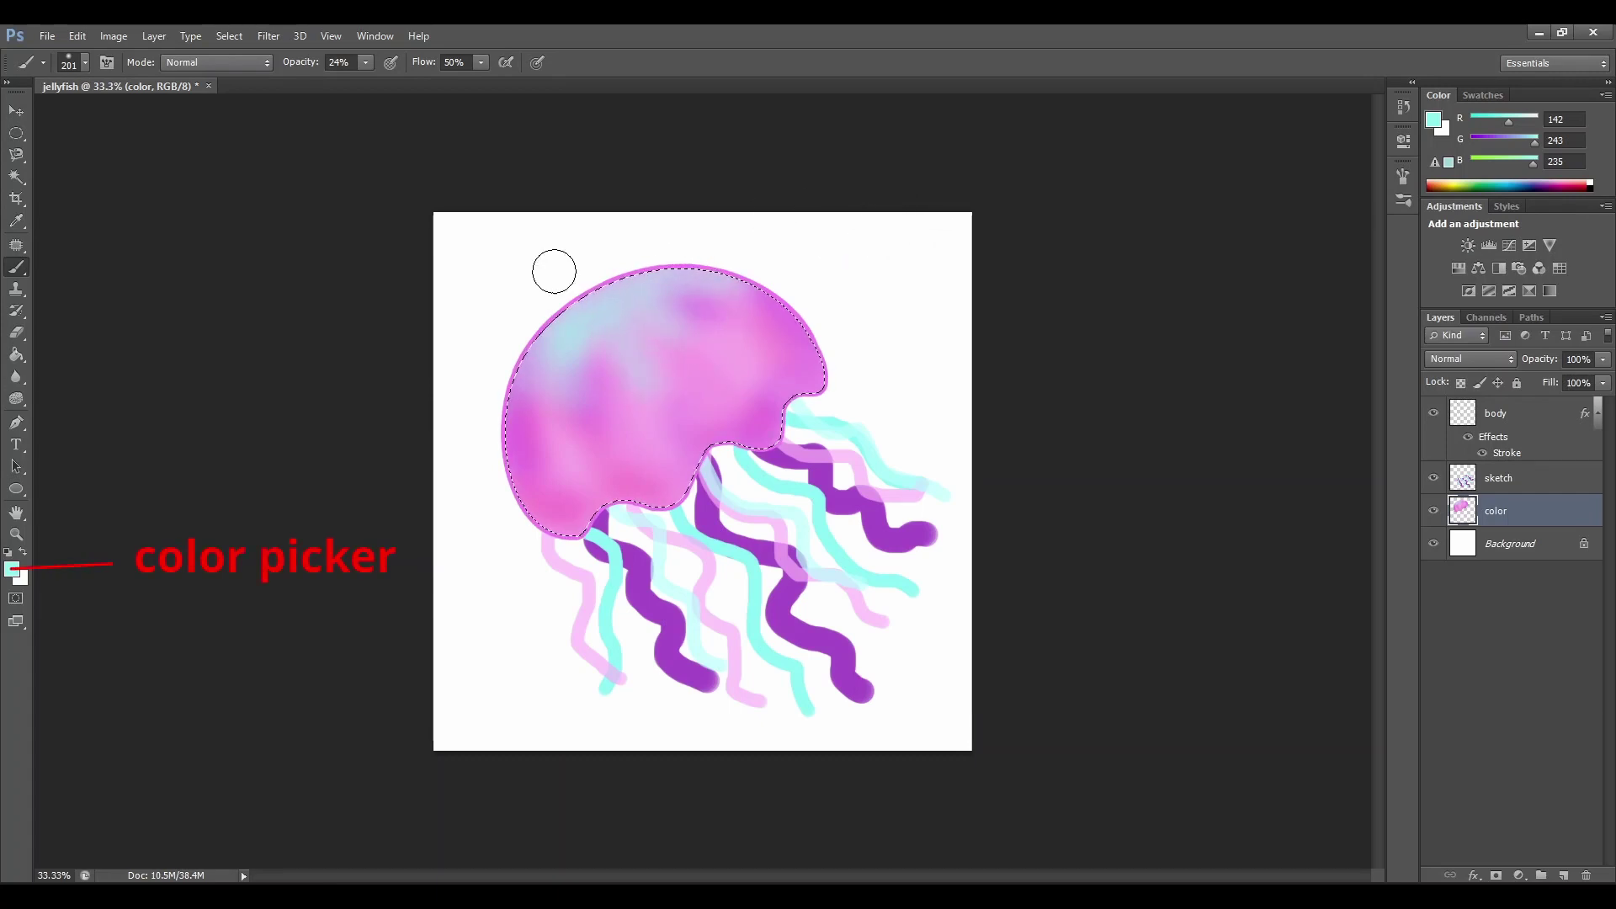
Pick light blue a4b3f6 and brush it across the dome's top
{"action": "left_click", "coordinate": [11, 570]}
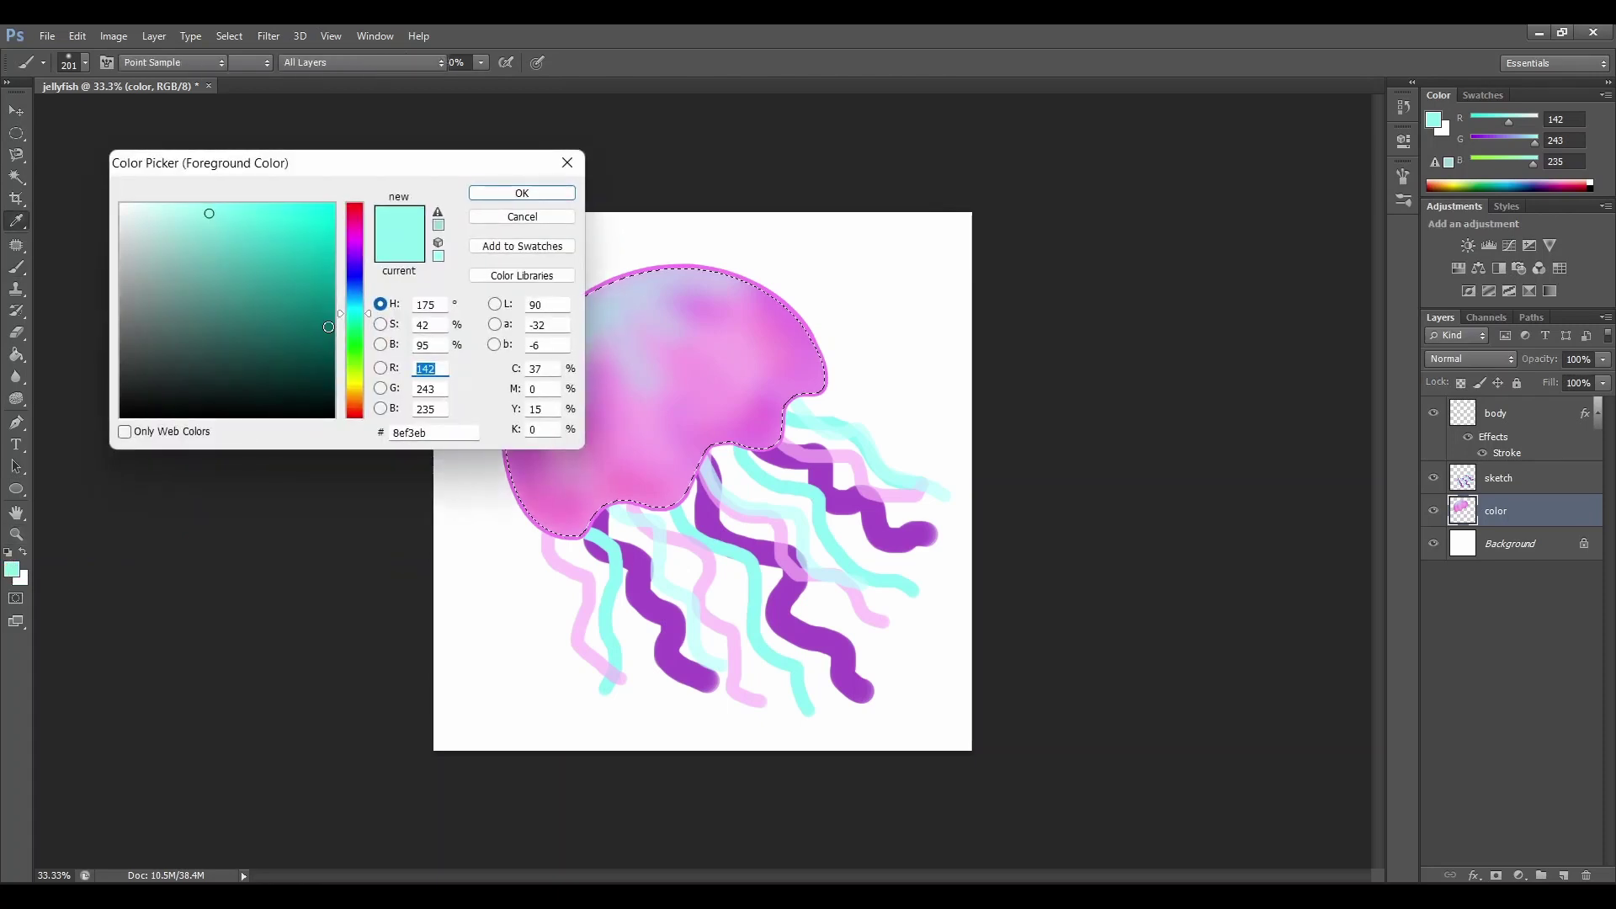
{"action": "left_click", "coordinate": [354, 262]}
{"action": "type", "text": "149"}
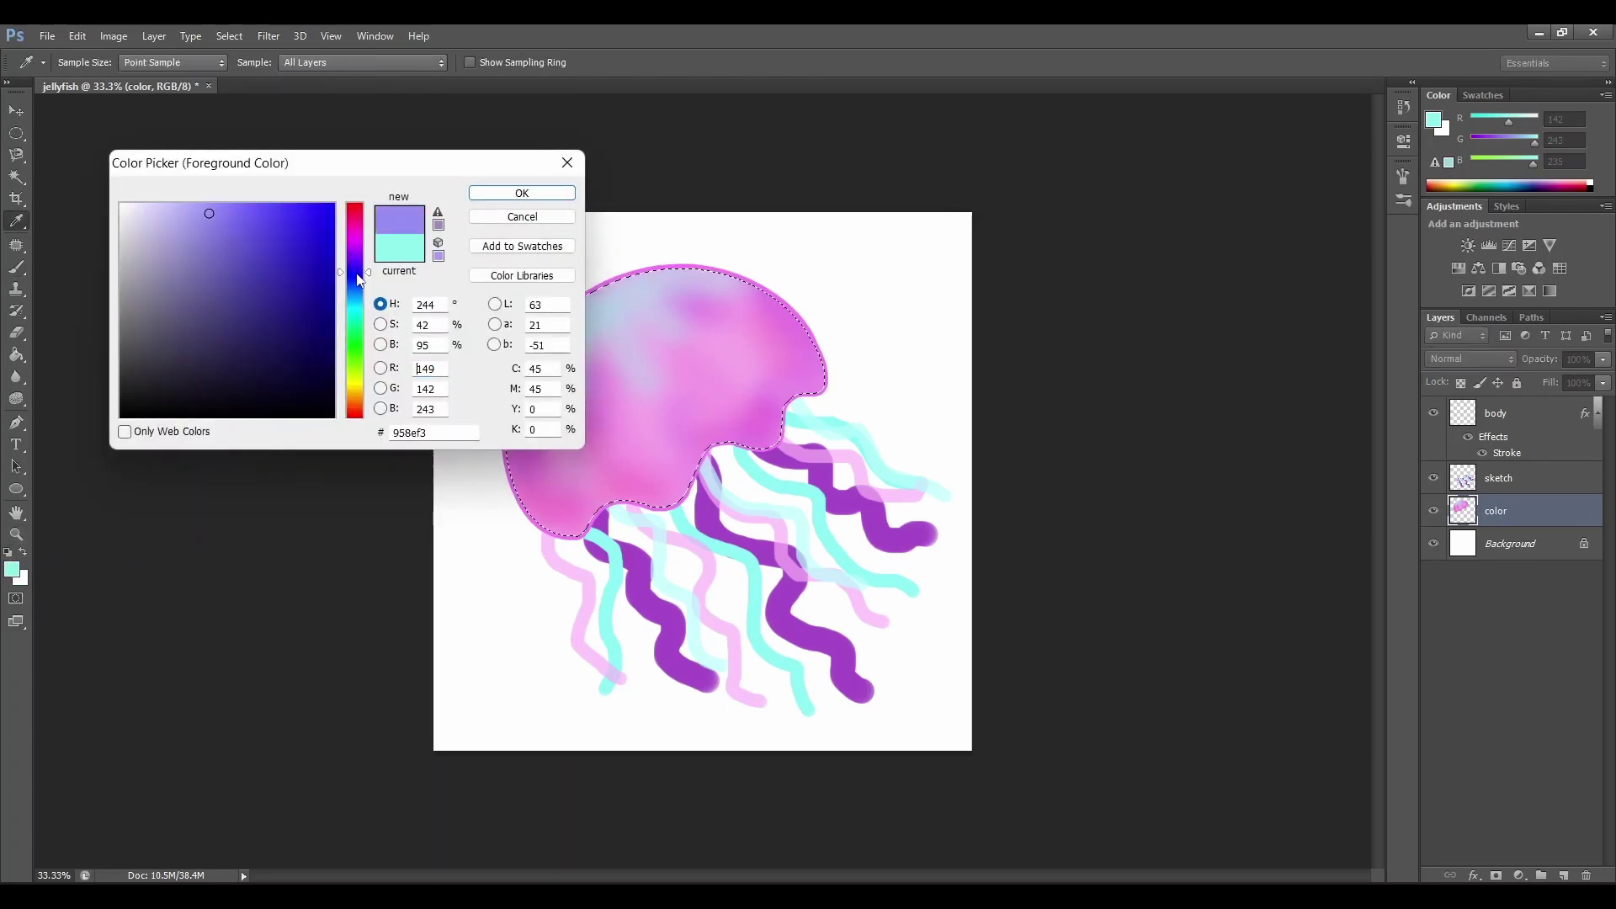
{"action": "left_click", "coordinate": [357, 283]}
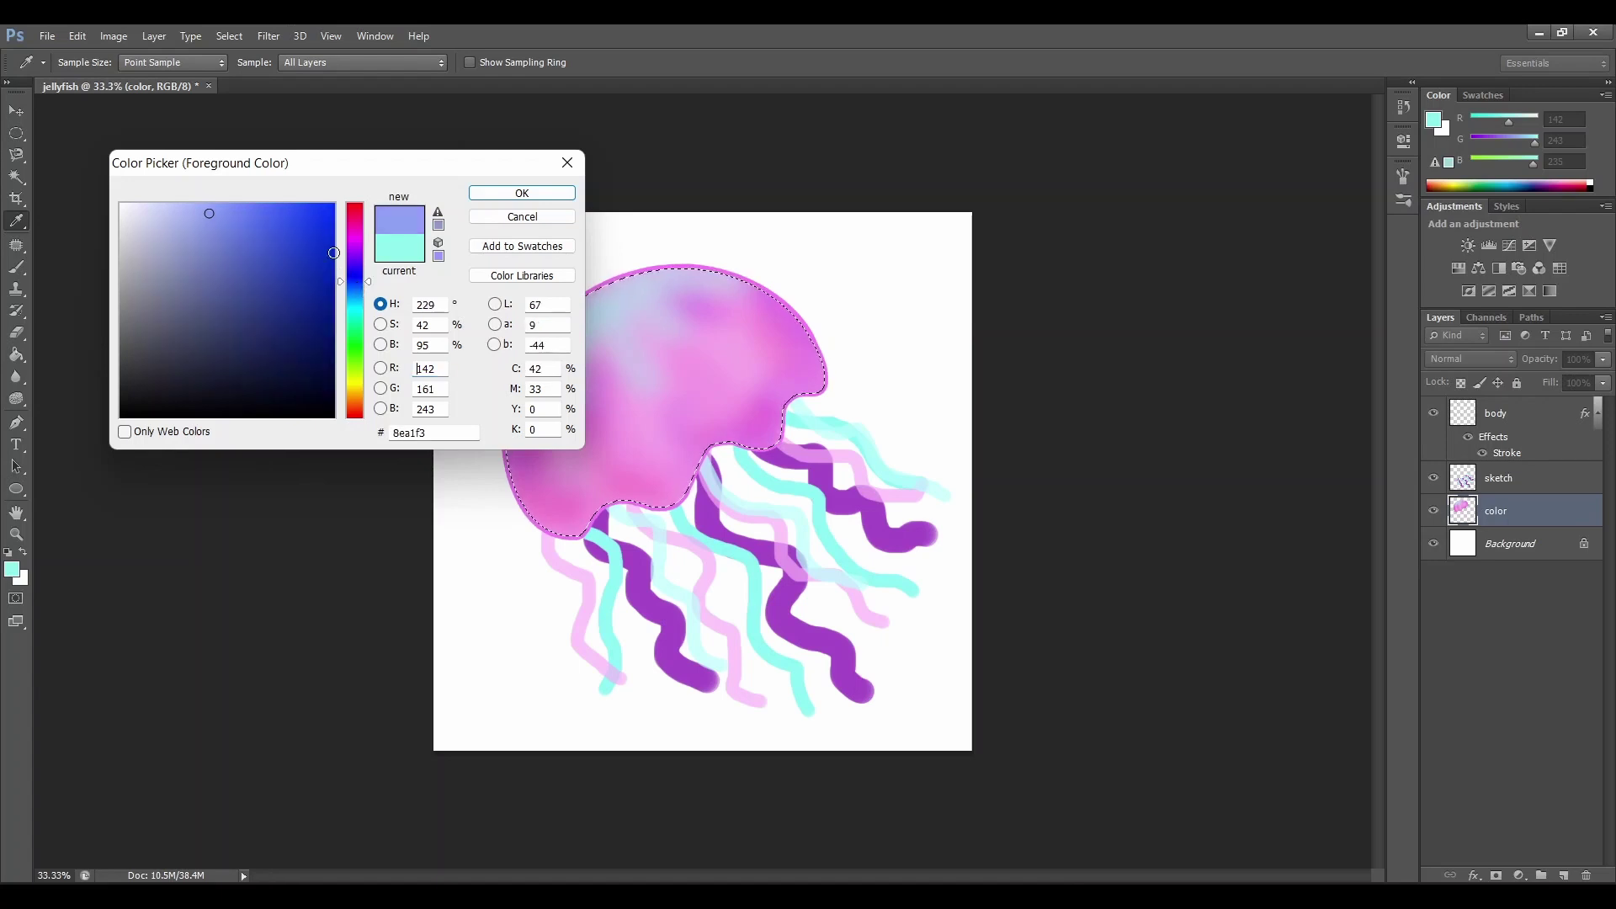
{"action": "left_click", "coordinate": [191, 210]}
{"action": "left_click", "coordinate": [522, 193]}
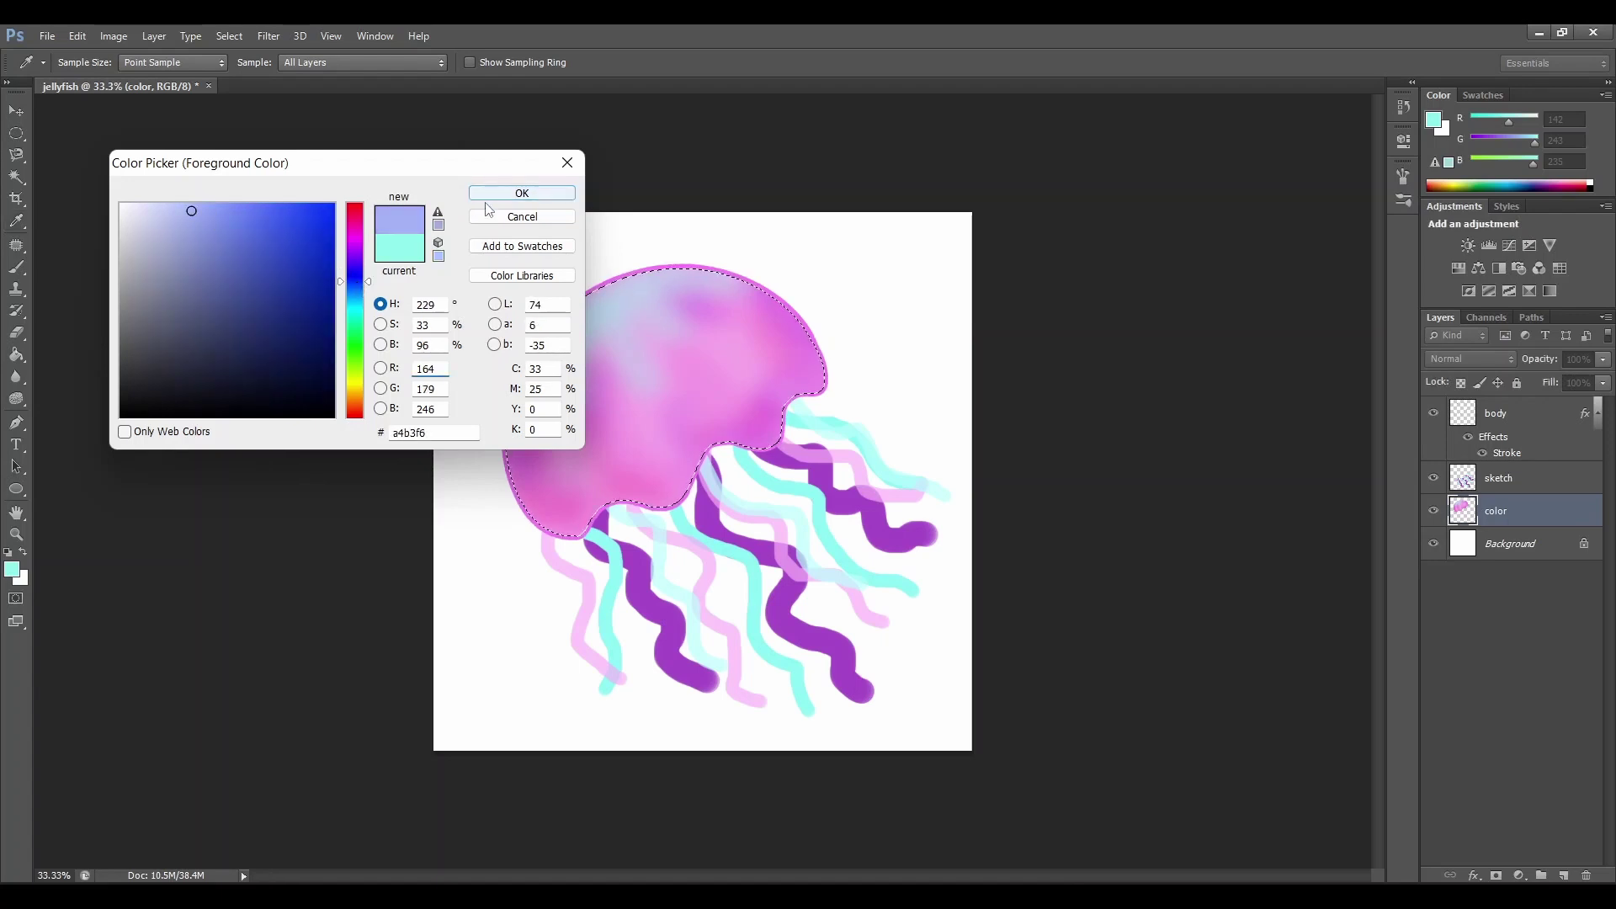
{"action": "key", "text": "b"}
{"action": "mouse_move", "coordinate": [563, 381]}
{"action": "left_mouse_down"}
{"action": "mouse_move", "coordinate": [548, 346]}
{"action": "mouse_move", "coordinate": [627, 304]}
{"action": "left_mouse_up"}
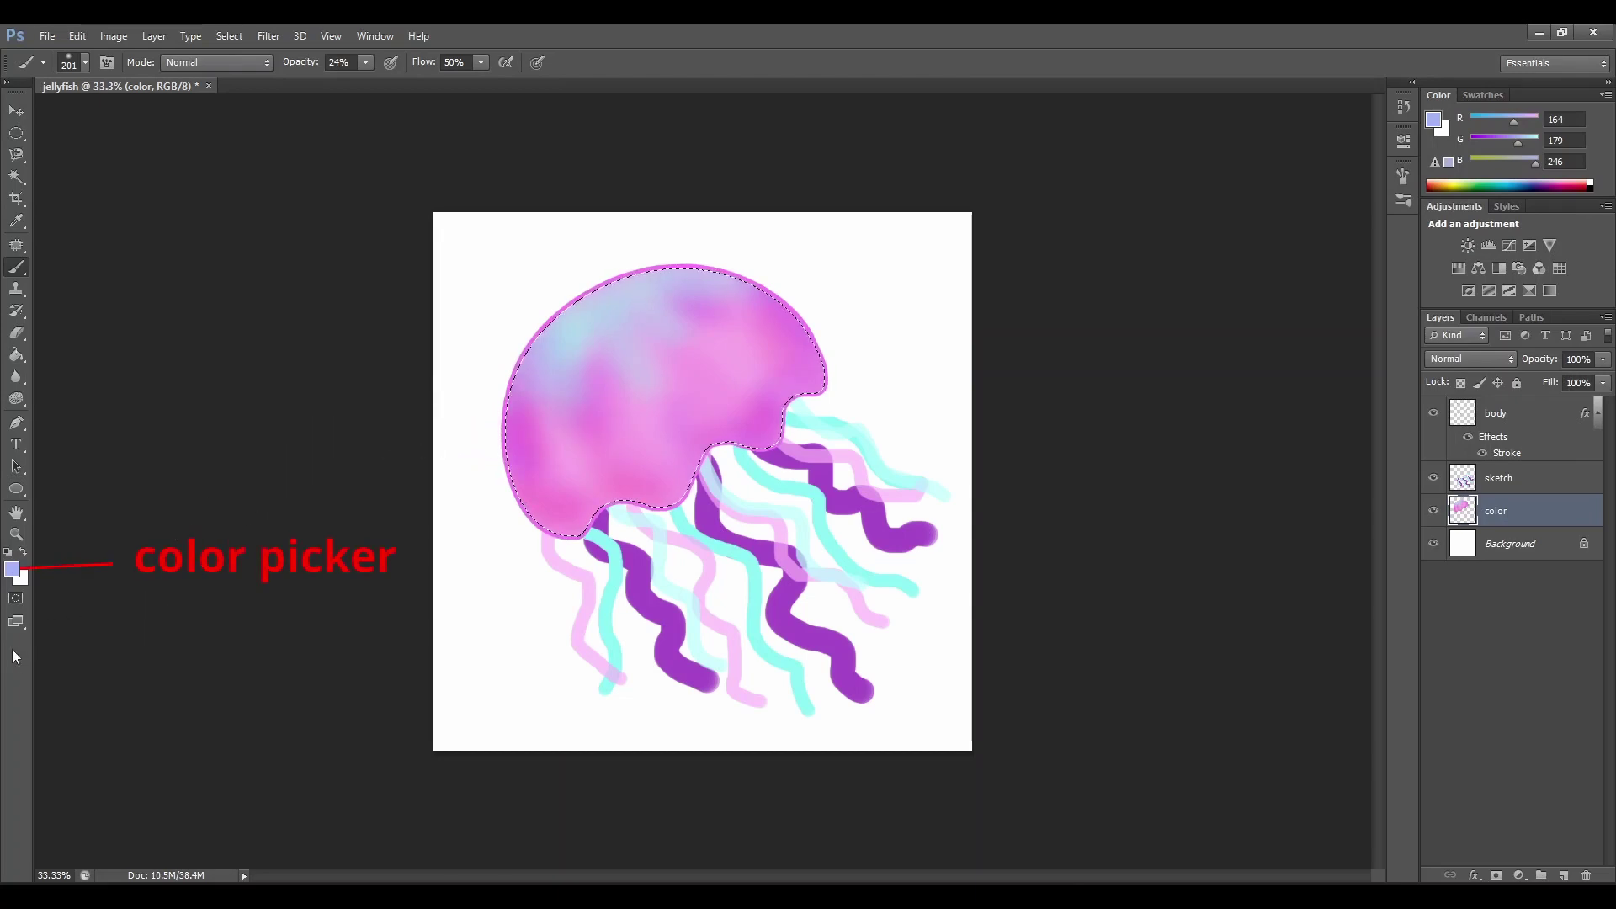
Set the foreground to near-white f0f1f7 with a hard round brush tip
{"action": "left_click", "coordinate": [12, 572]}
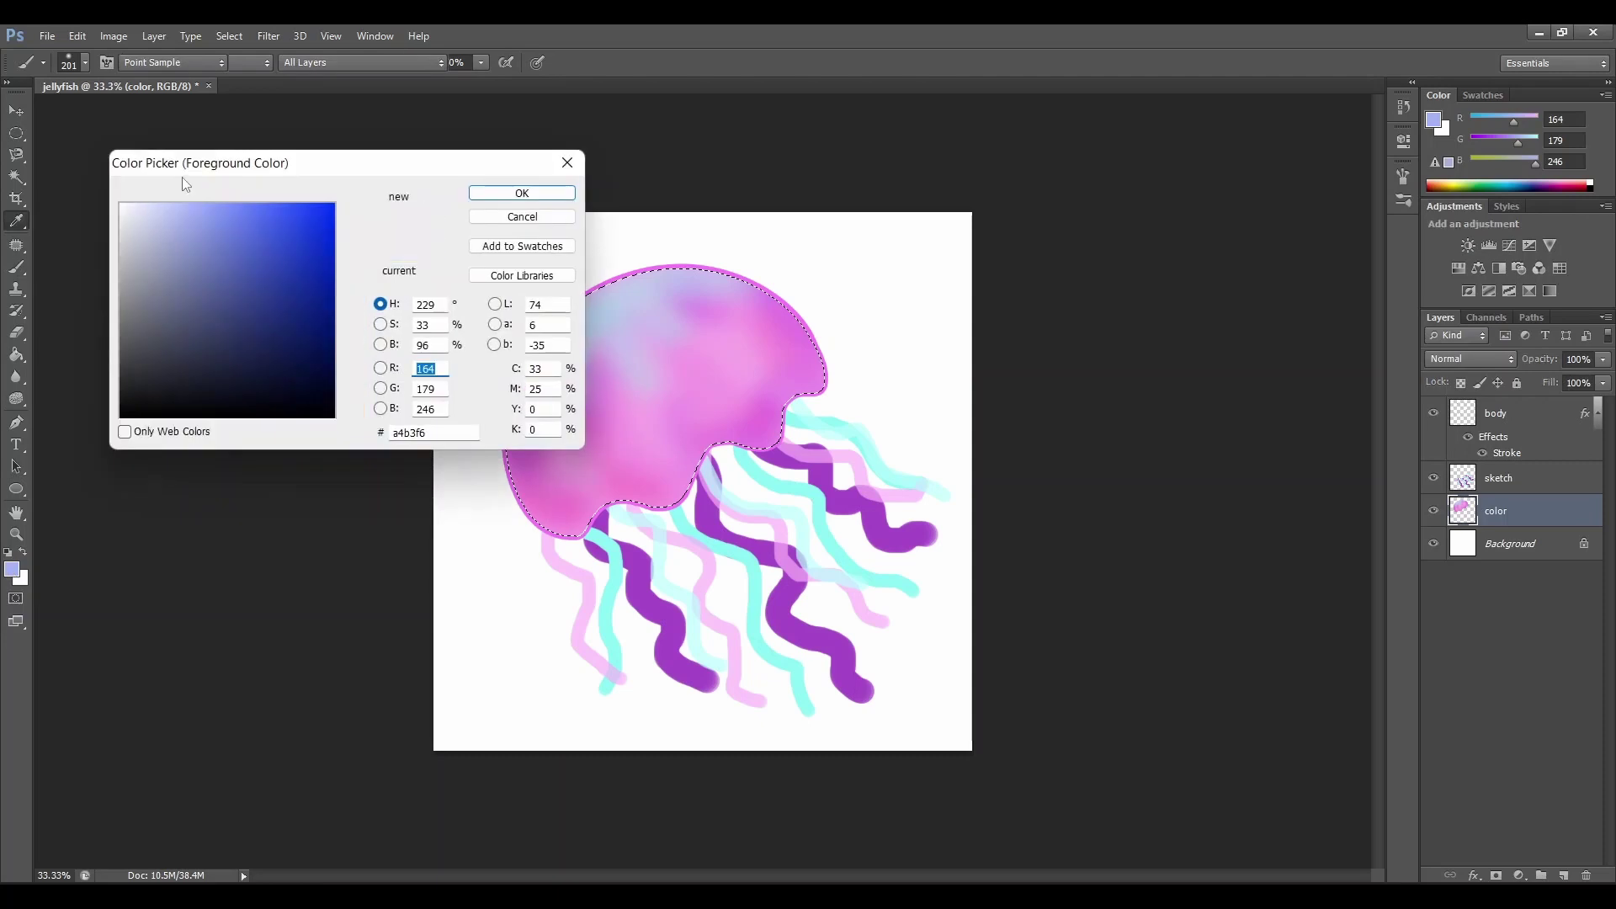
{"action": "left_click", "coordinate": [126, 210]}
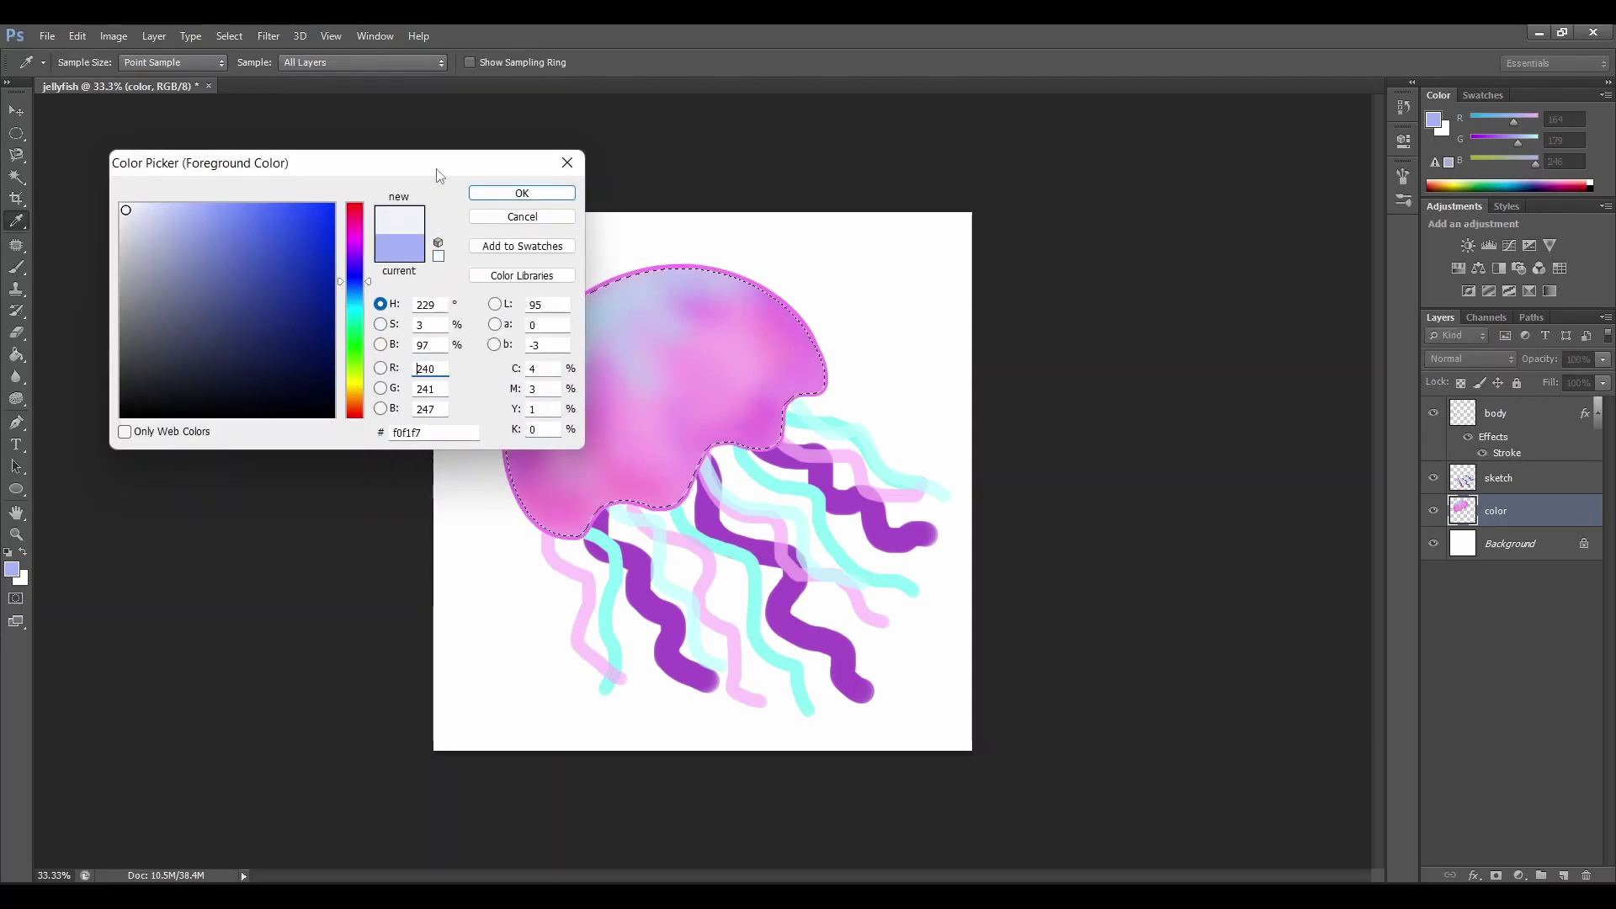
{"action": "left_click", "coordinate": [548, 191]}
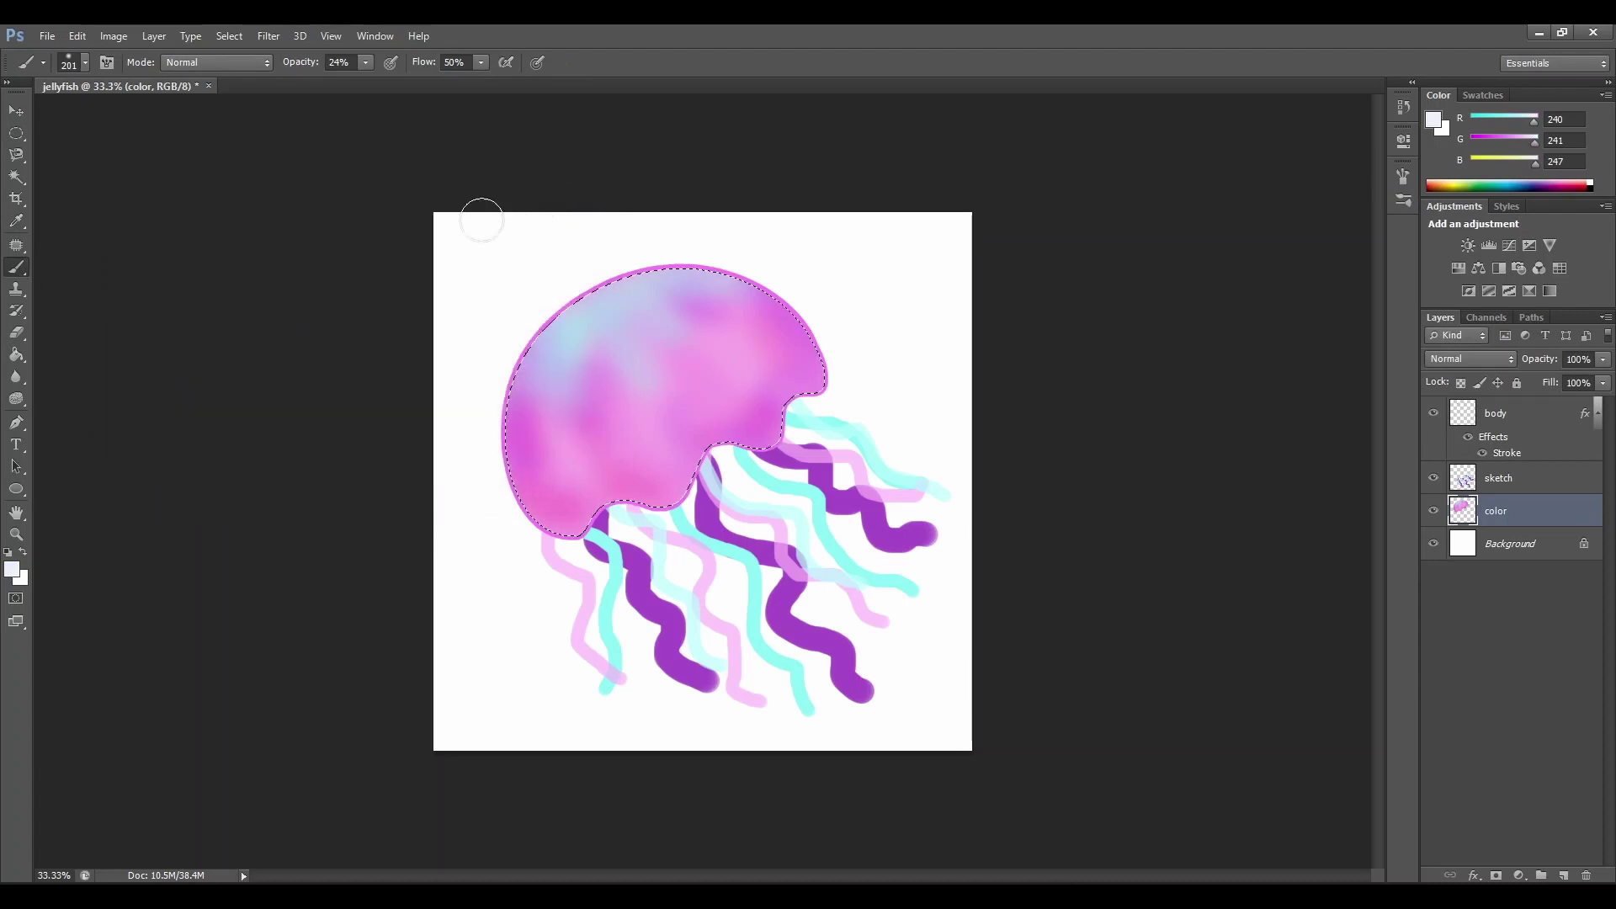
{"action": "left_click", "coordinate": [85, 63]}
{"action": "left_click", "coordinate": [115, 195]}
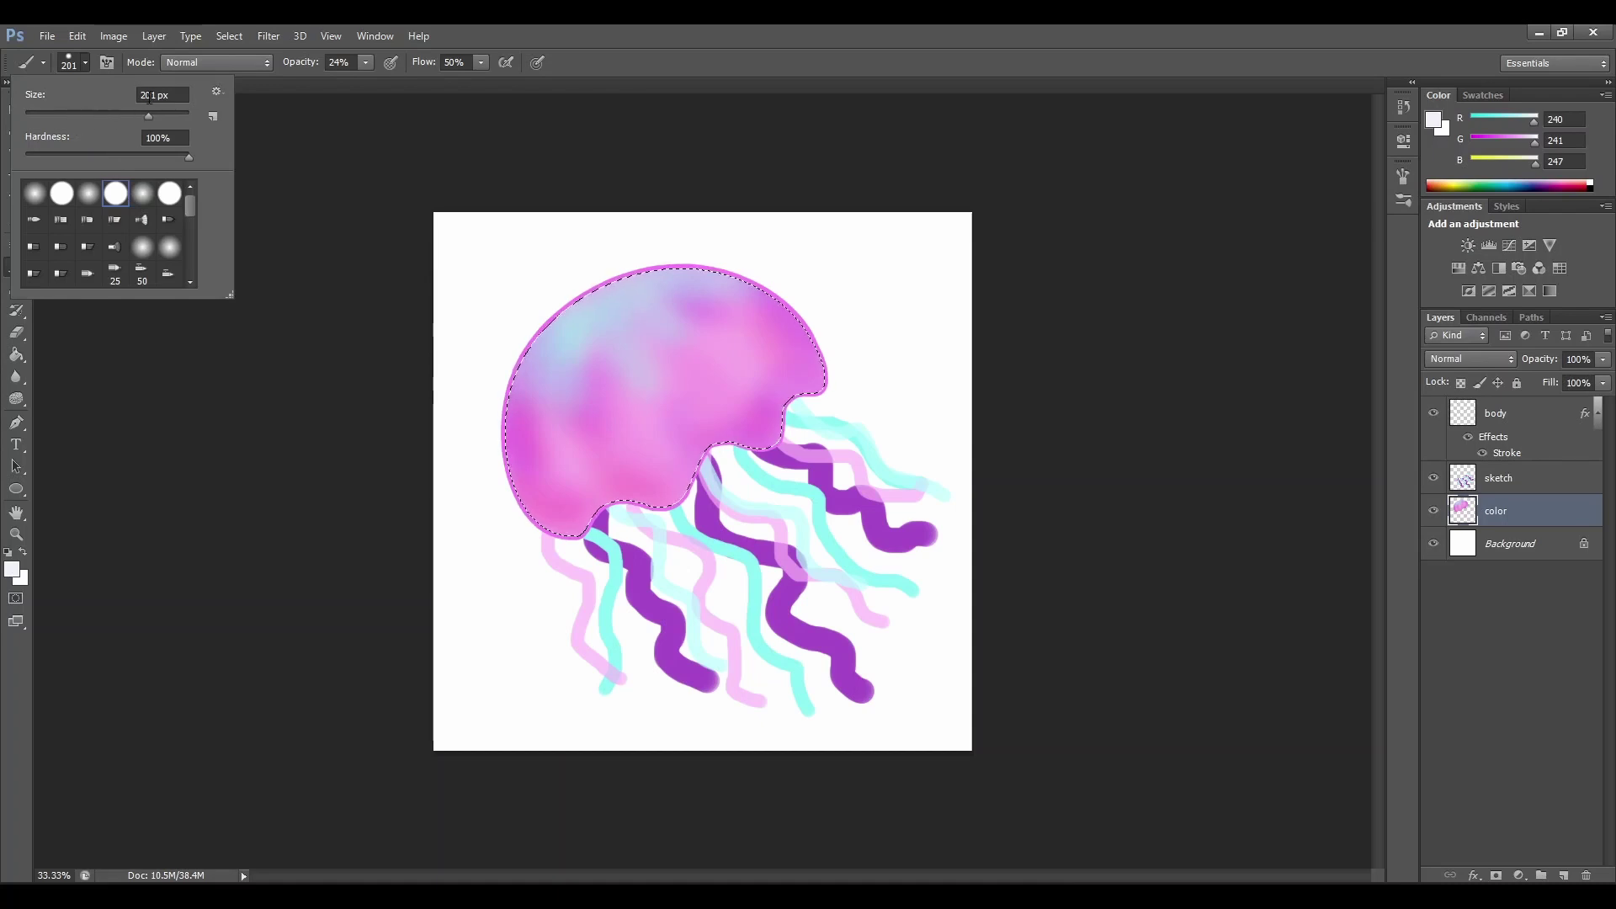
Set the brush size to 10 px and opacity to 100%
{"action": "left_click_drag", "start_coordinate": [160, 95], "coordinate": [136, 96]}
{"action": "type", "text": "10"}
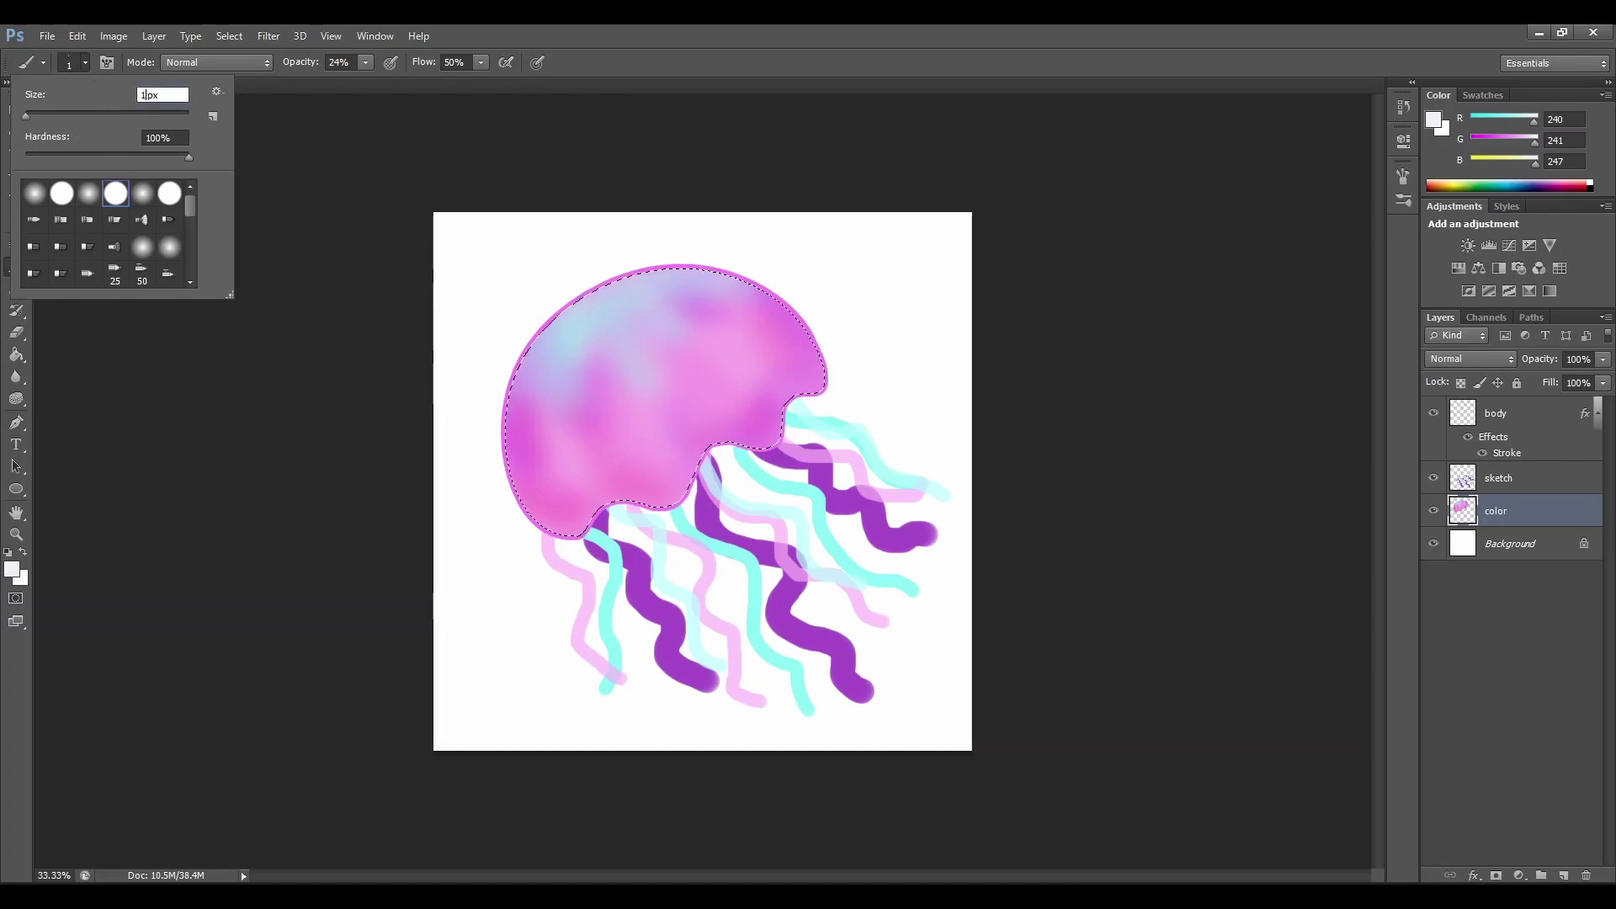
{"action": "left_click", "coordinate": [365, 62]}
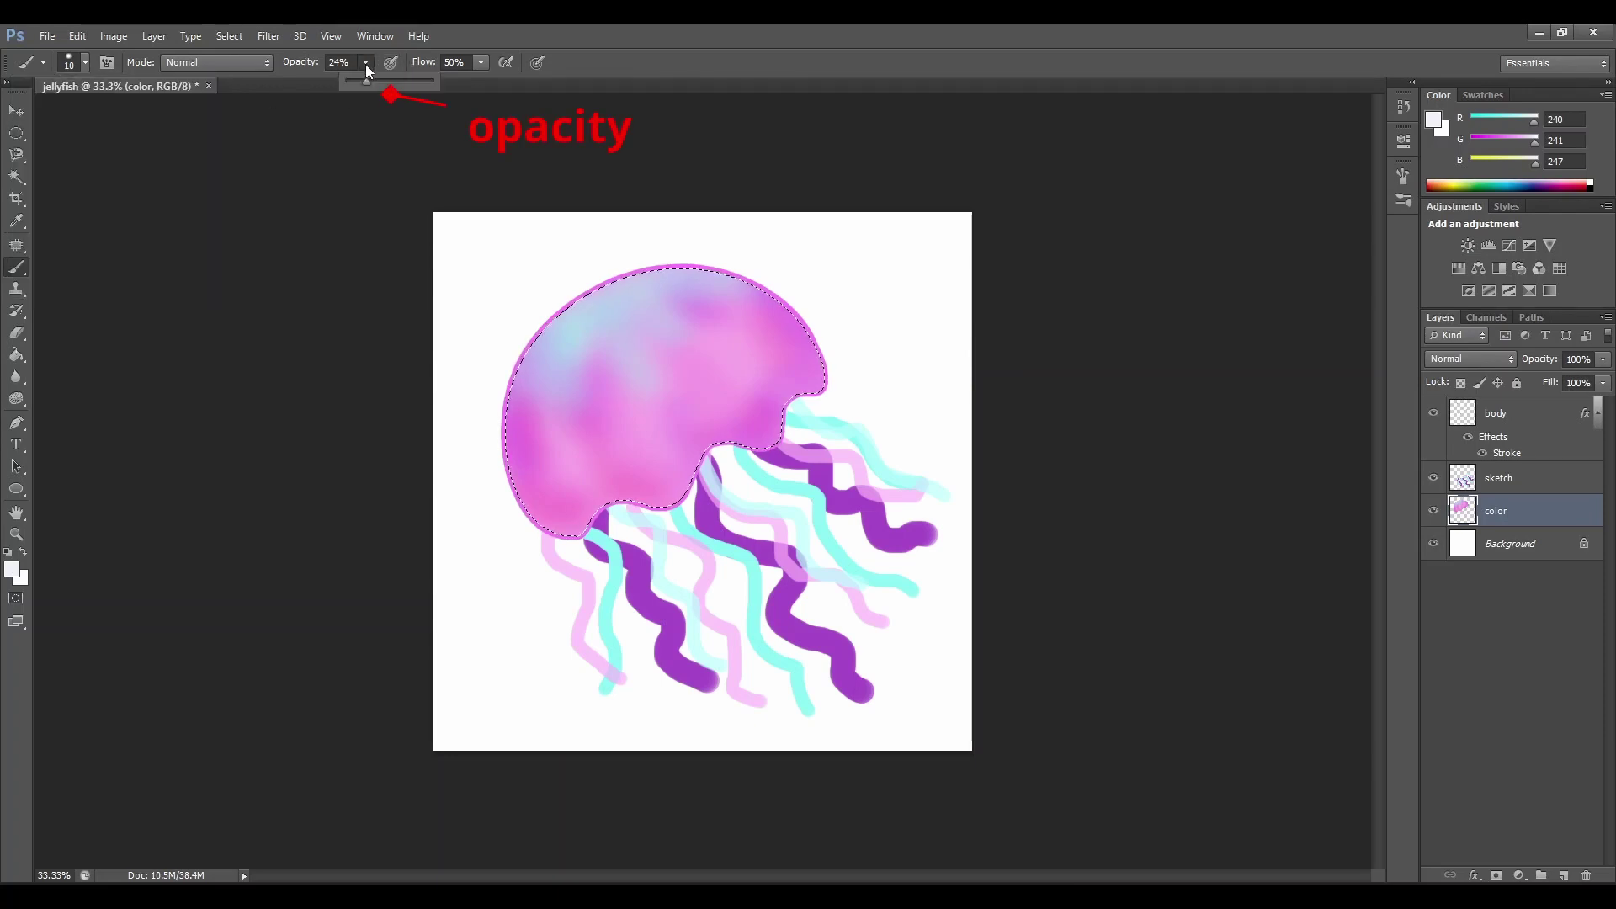
{"action": "left_click_drag", "start_coordinate": [366, 82], "coordinate": [461, 98]}
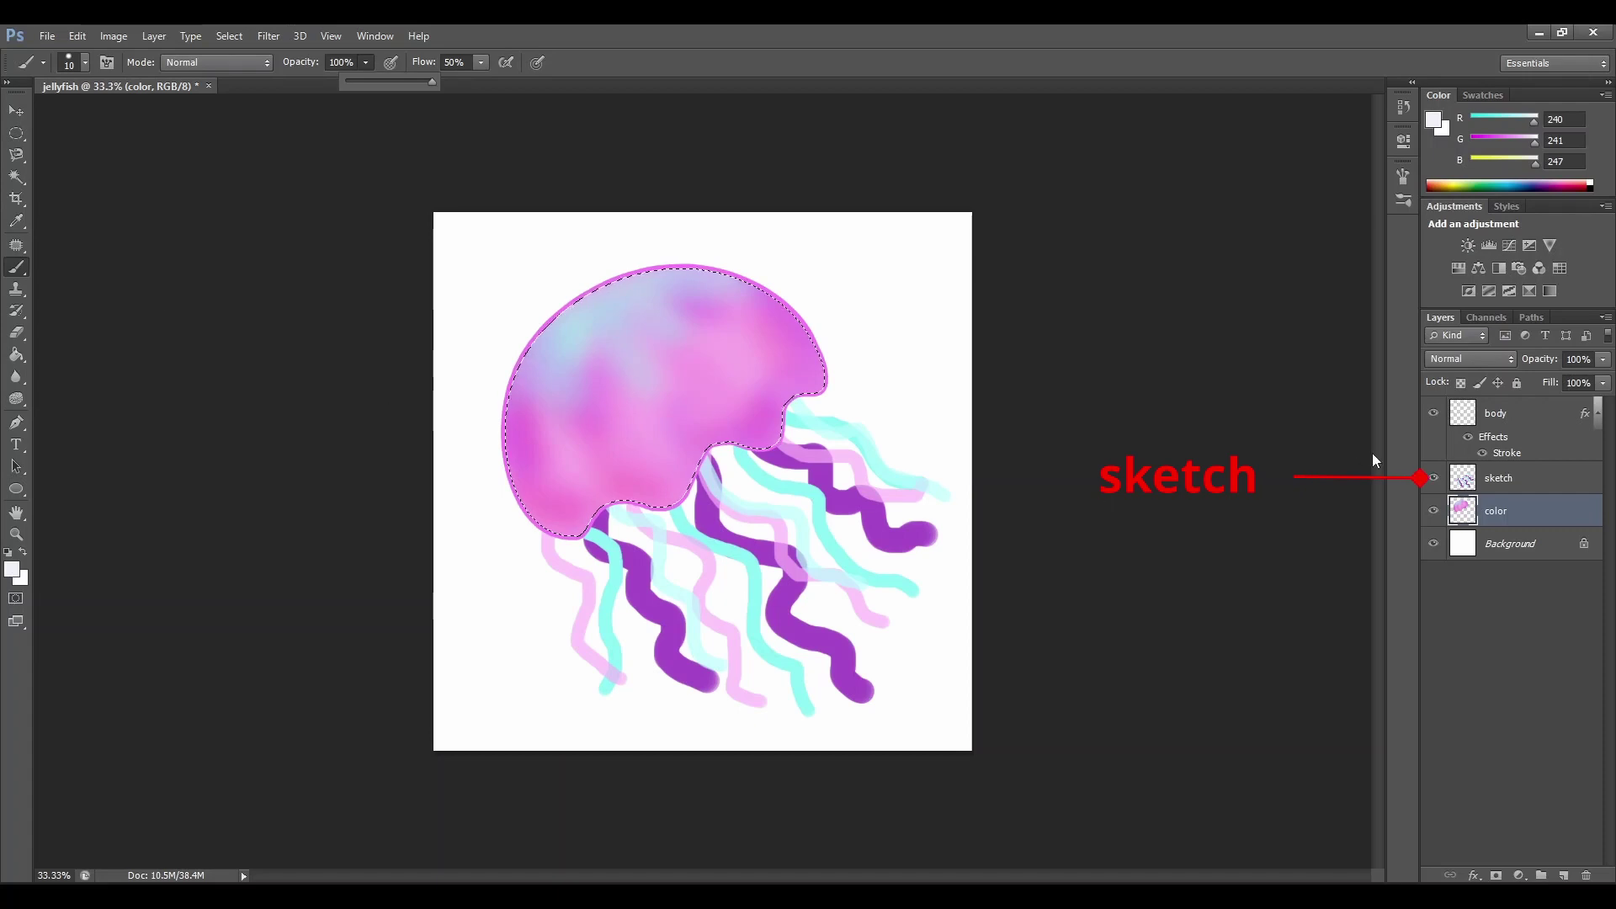
Select the sketch layer, deselect the dome, and zoom in on the bell
{"action": "left_click", "coordinate": [1504, 479]}
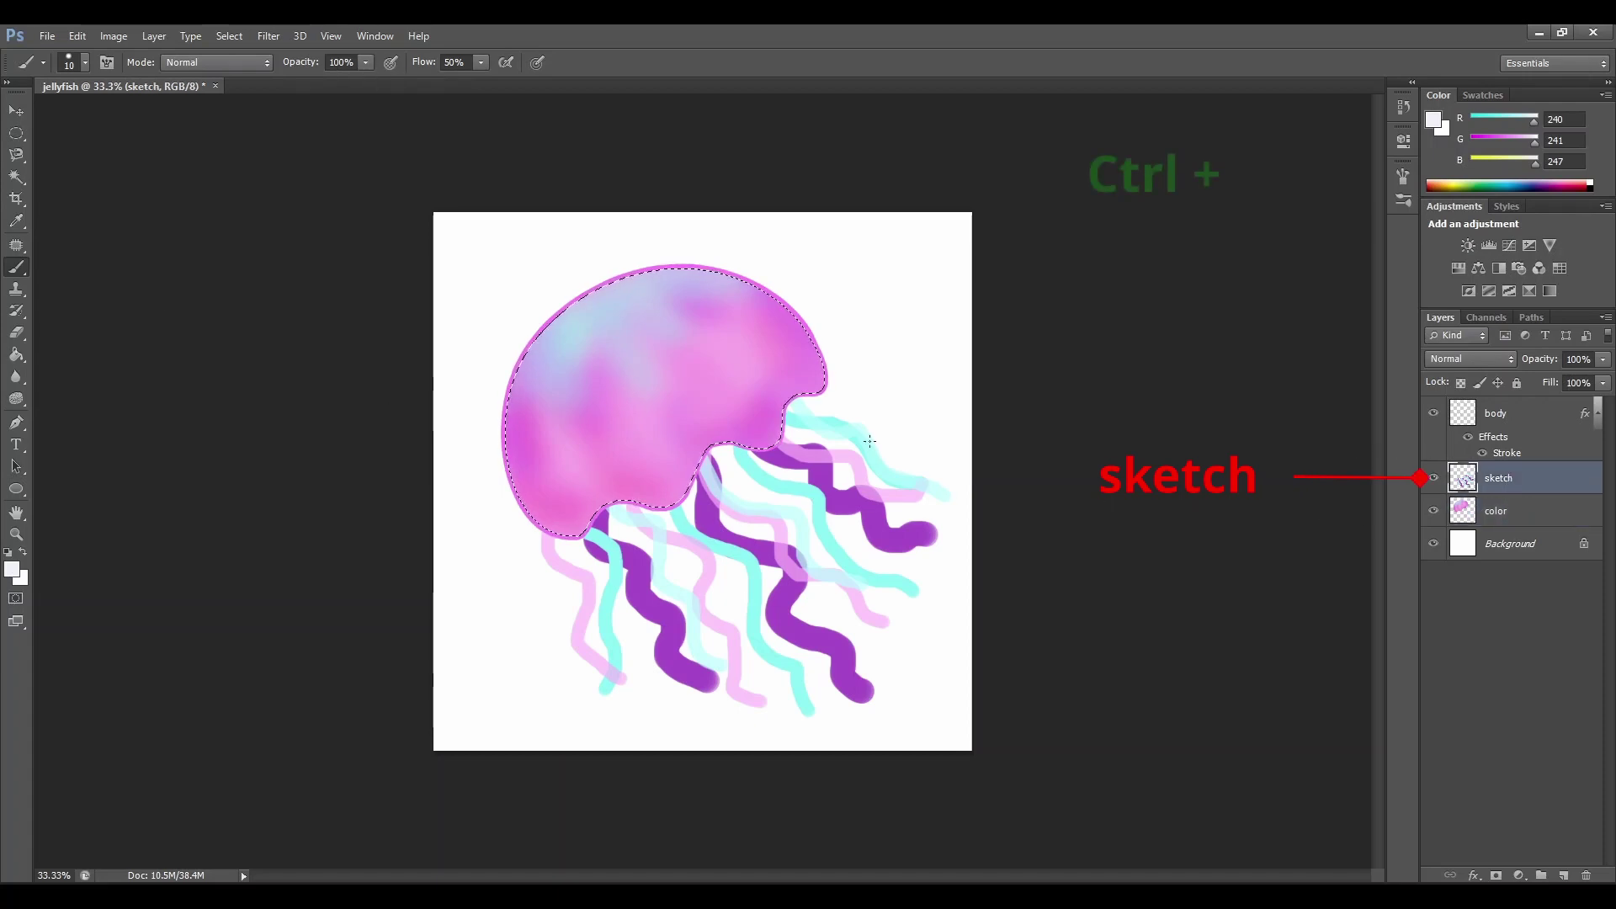
{"action": "key", "text": "ctrl+d"}
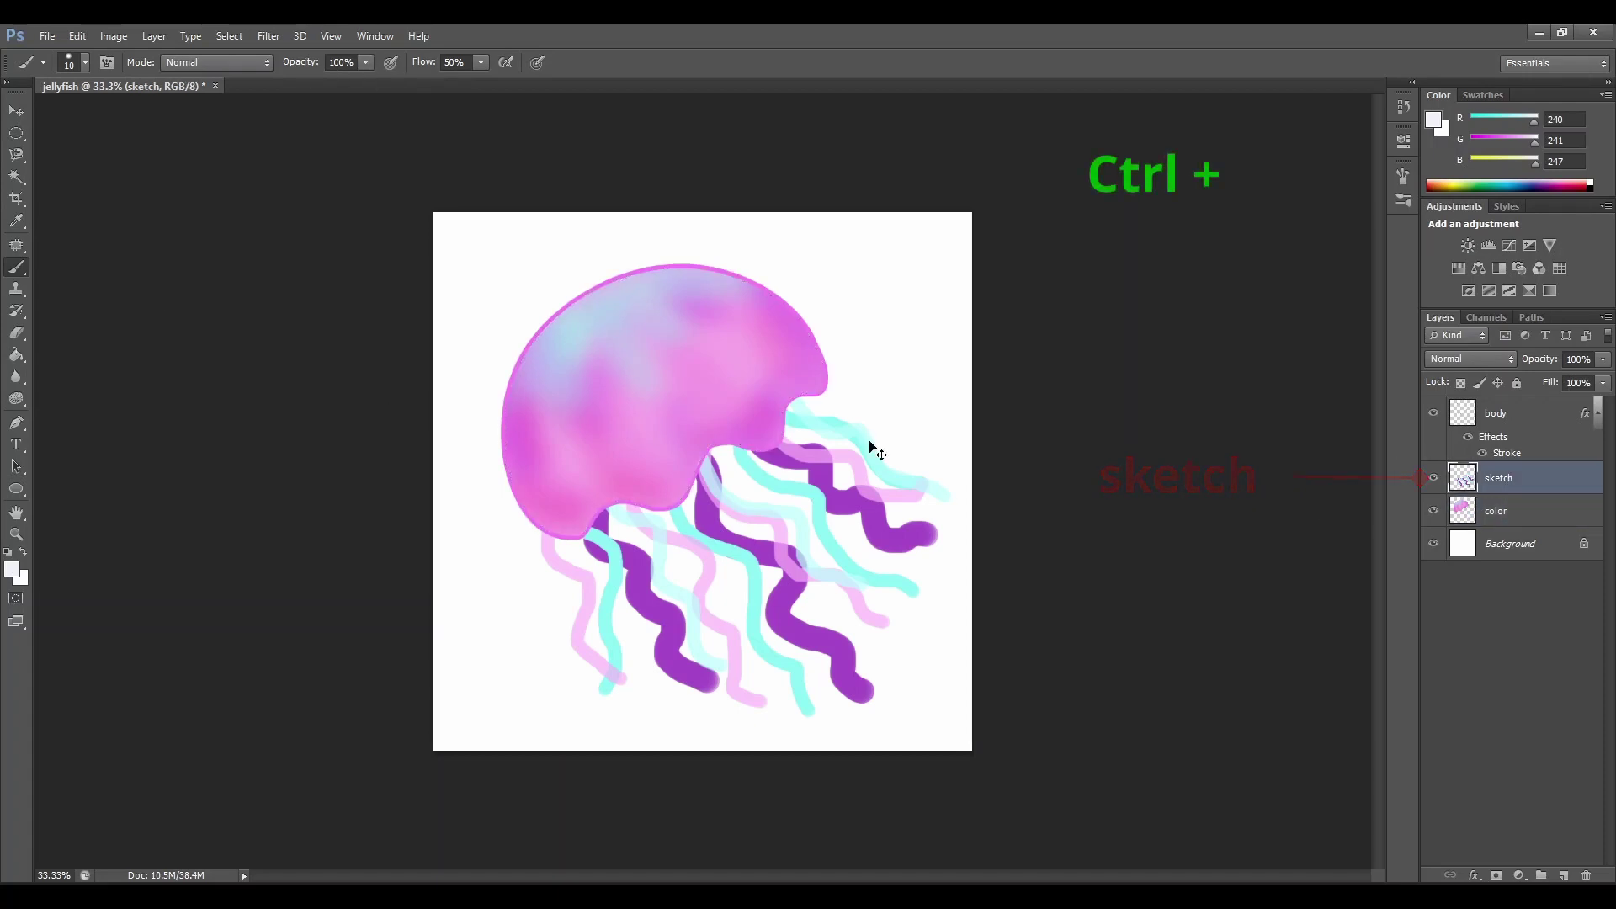
{"action": "key", "text": "ctrl+plus"}
{"action": "key", "text": "ctrl+plus"}
{"action": "scroll", "coordinate": [870, 441], "scroll_direction": "up", "scroll_amount": 3}
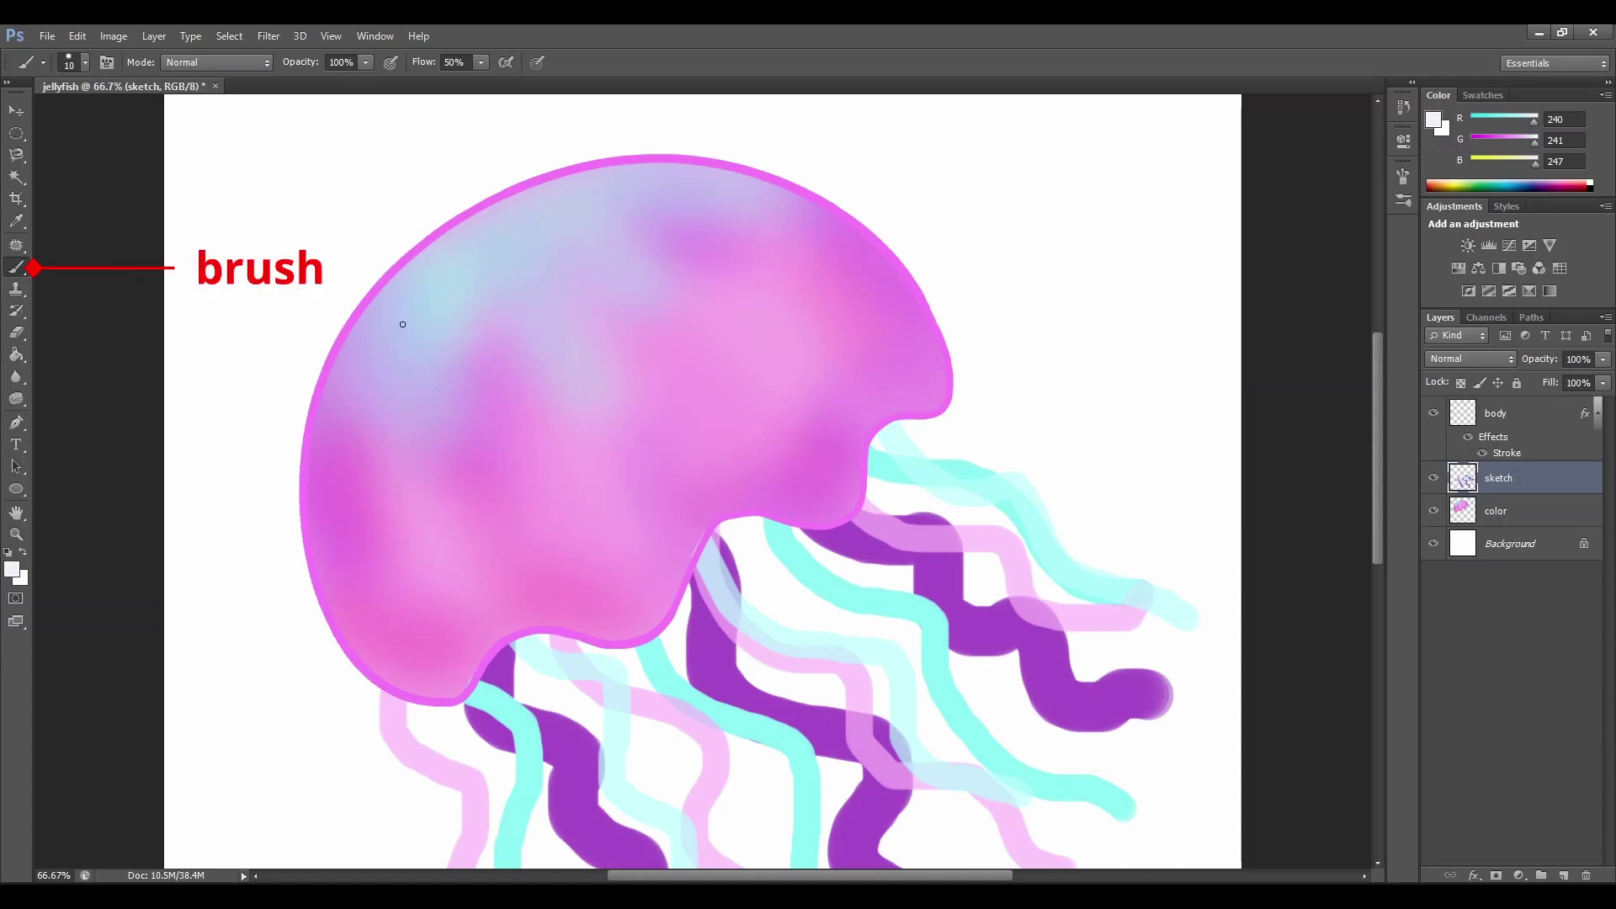
Undo the first white stroke and set the brush size to 15 px
{"action": "left_click_drag", "start_coordinate": [402, 340], "coordinate": [488, 583]}
{"action": "key", "text": "ctrl+z"}
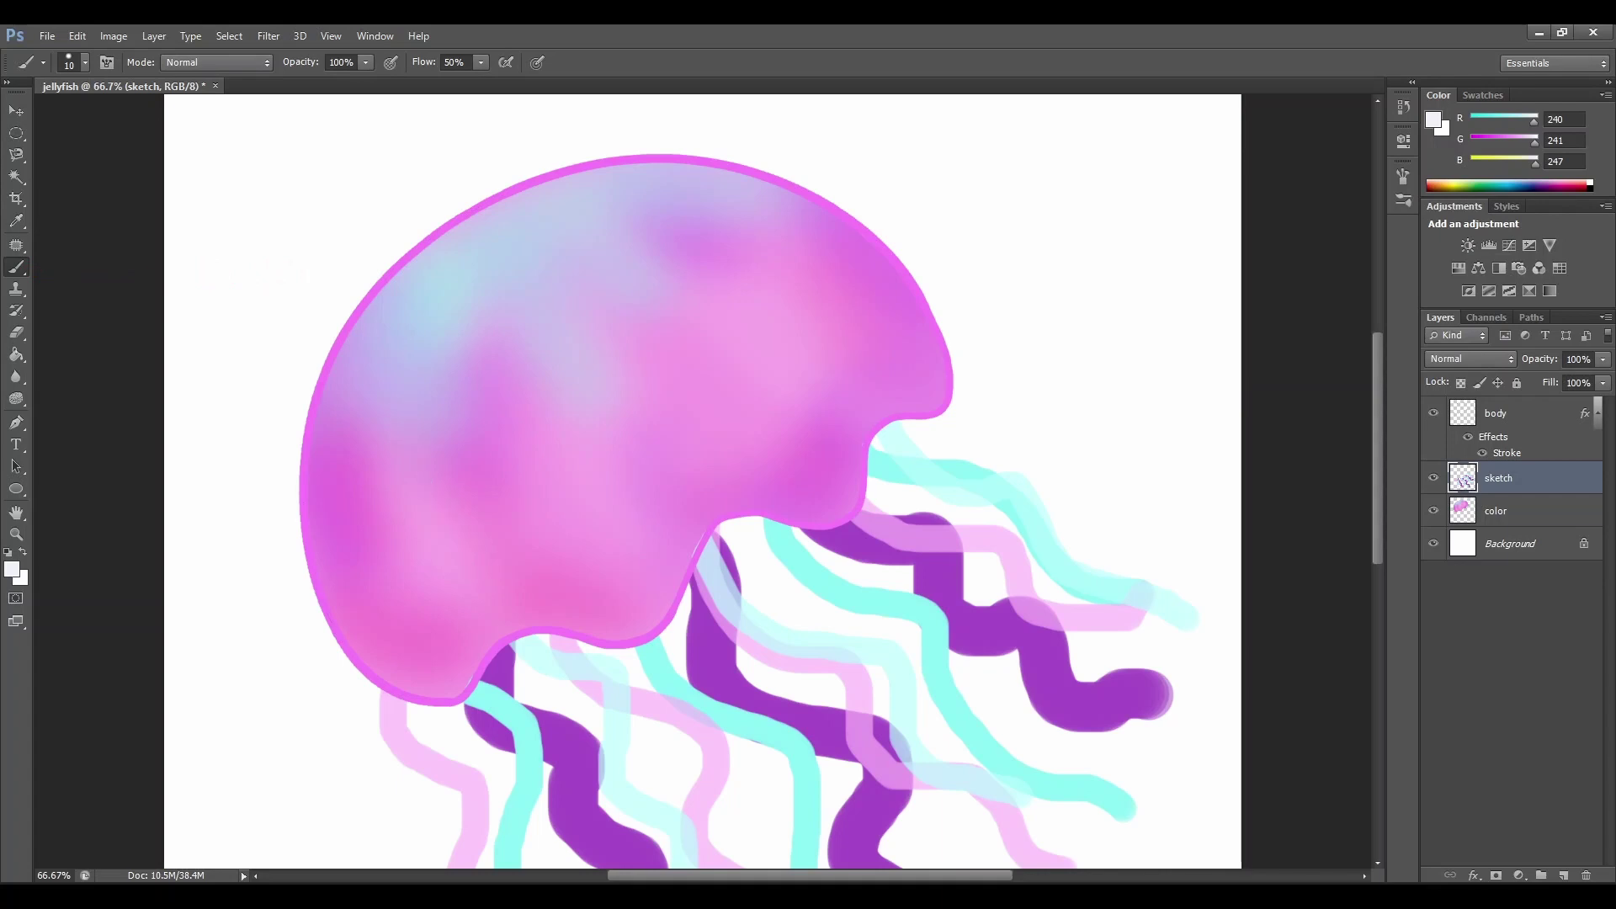
{"action": "left_click", "coordinate": [85, 63]}
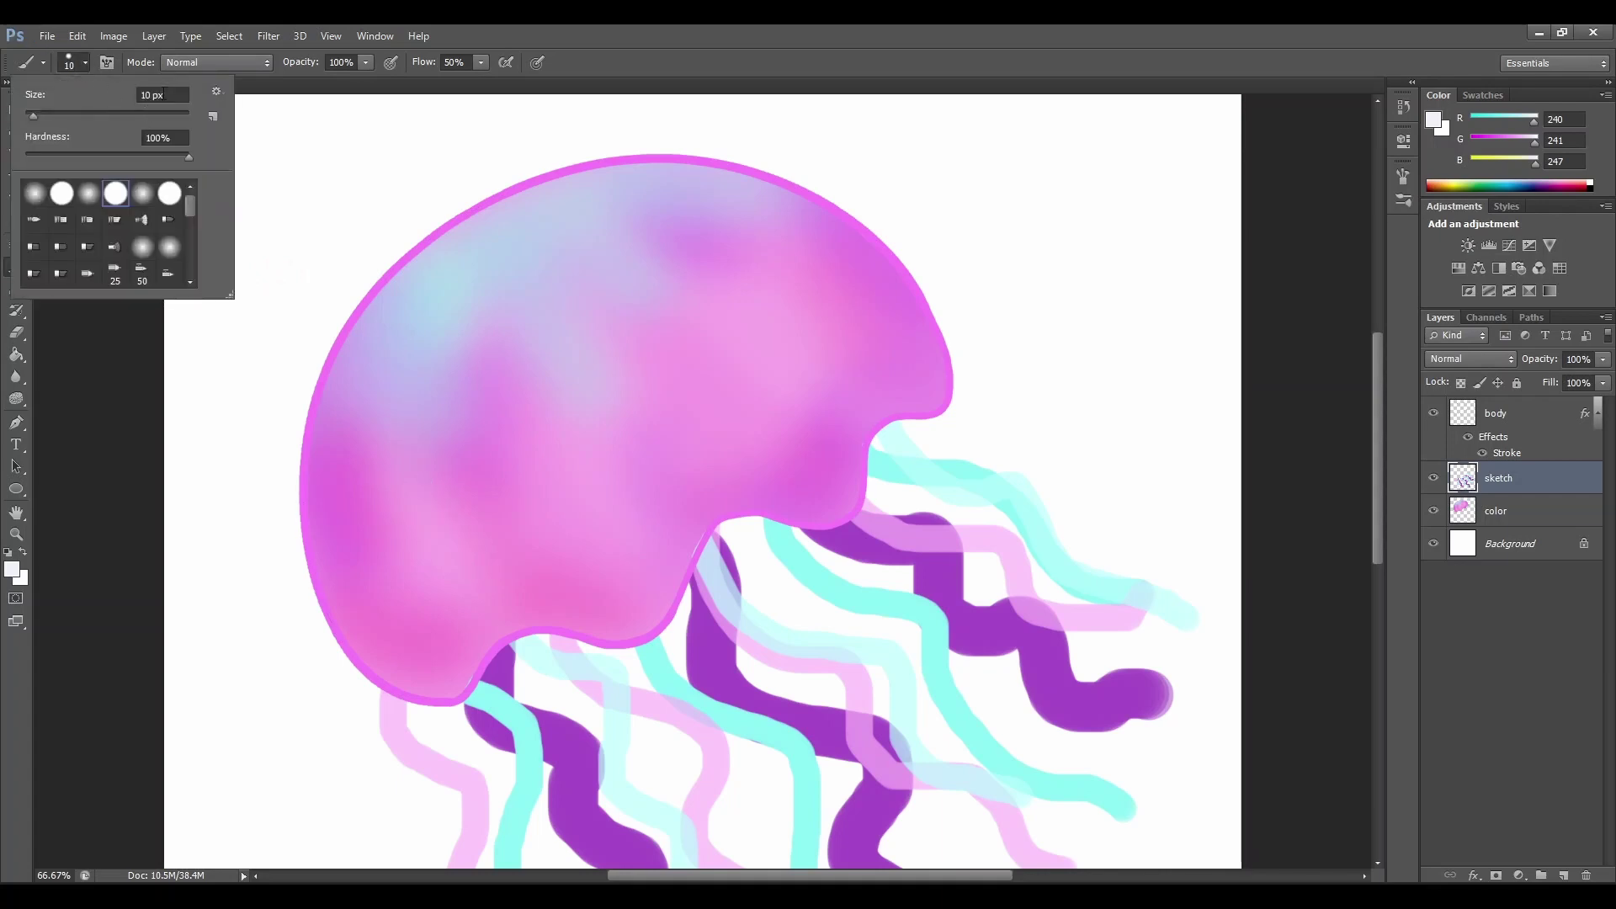
{"action": "left_click", "coordinate": [148, 95]}
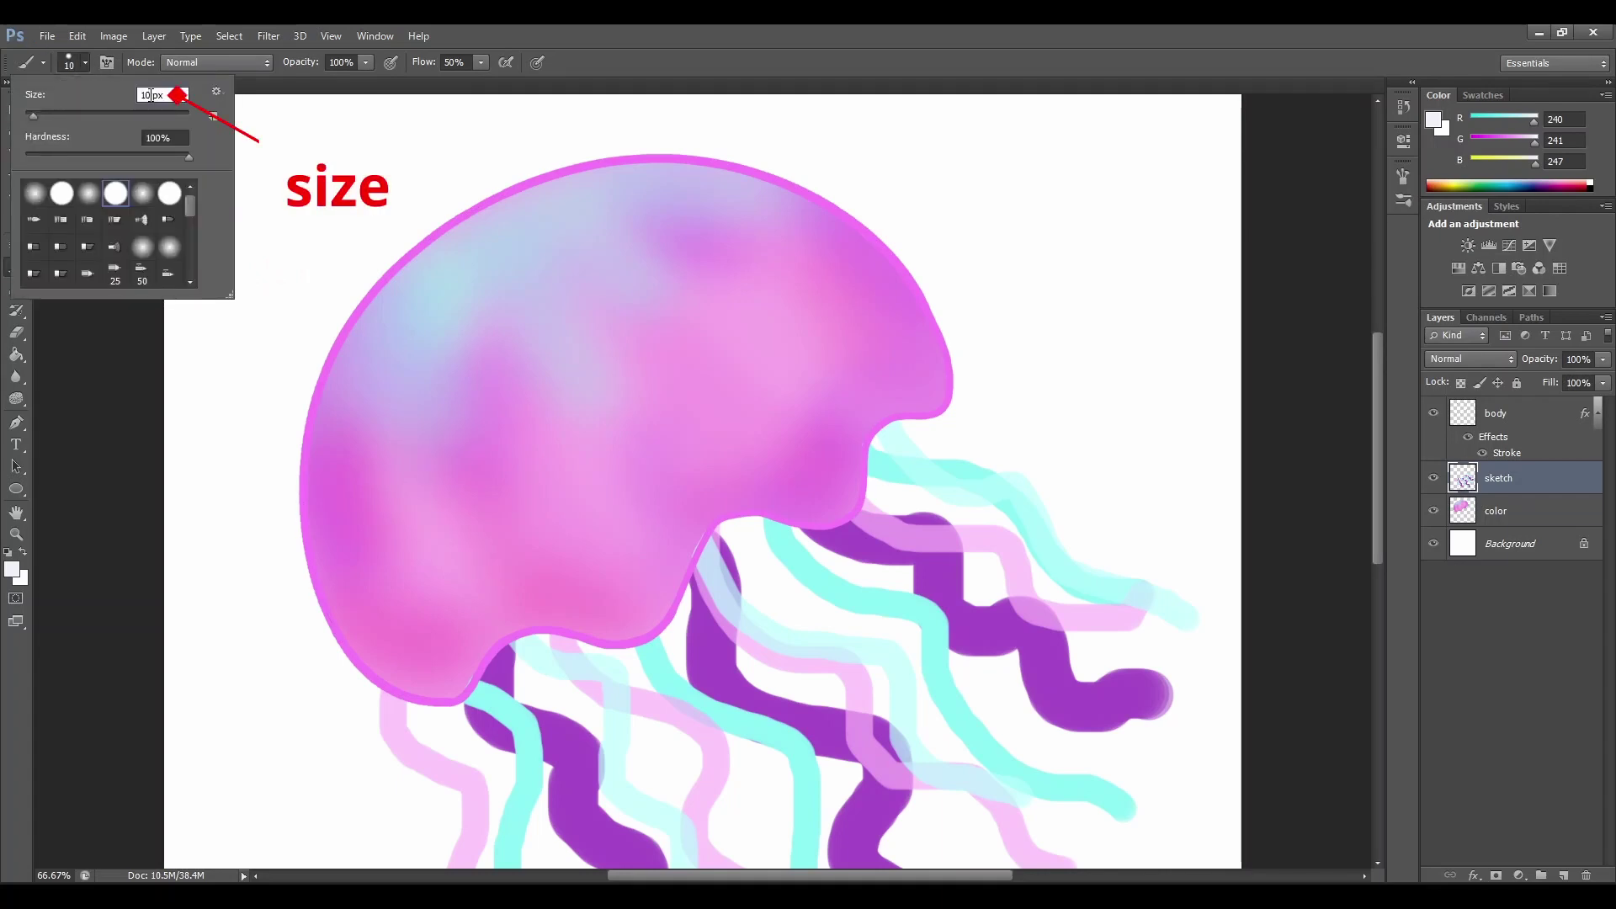
{"action": "type", "text": "15"}
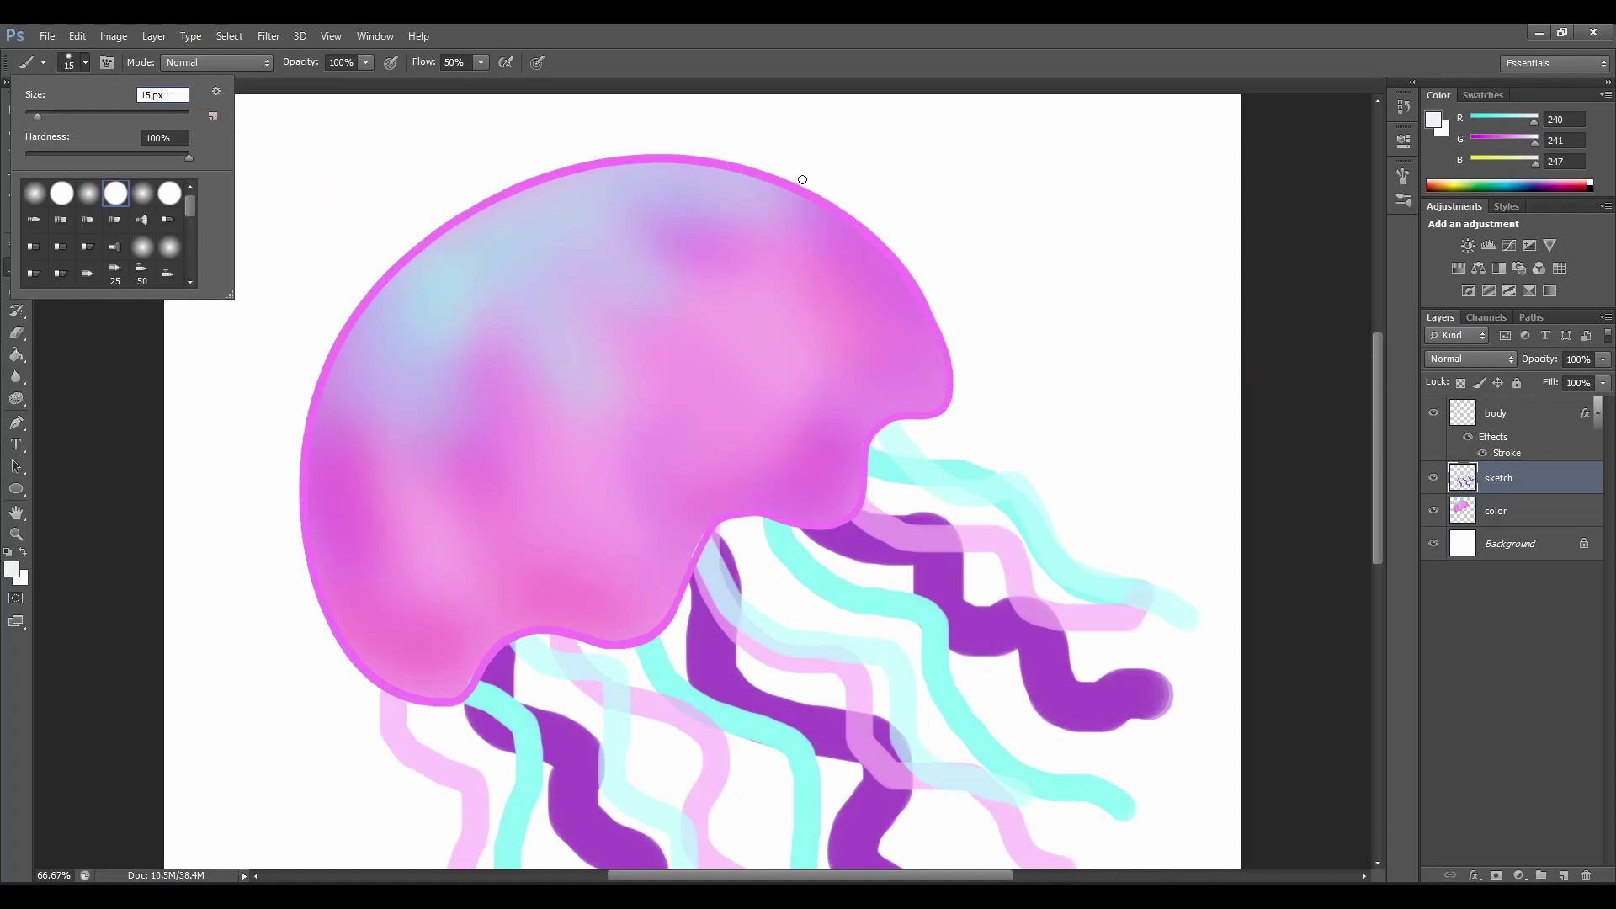
{"action": "key", "text": "Return"}
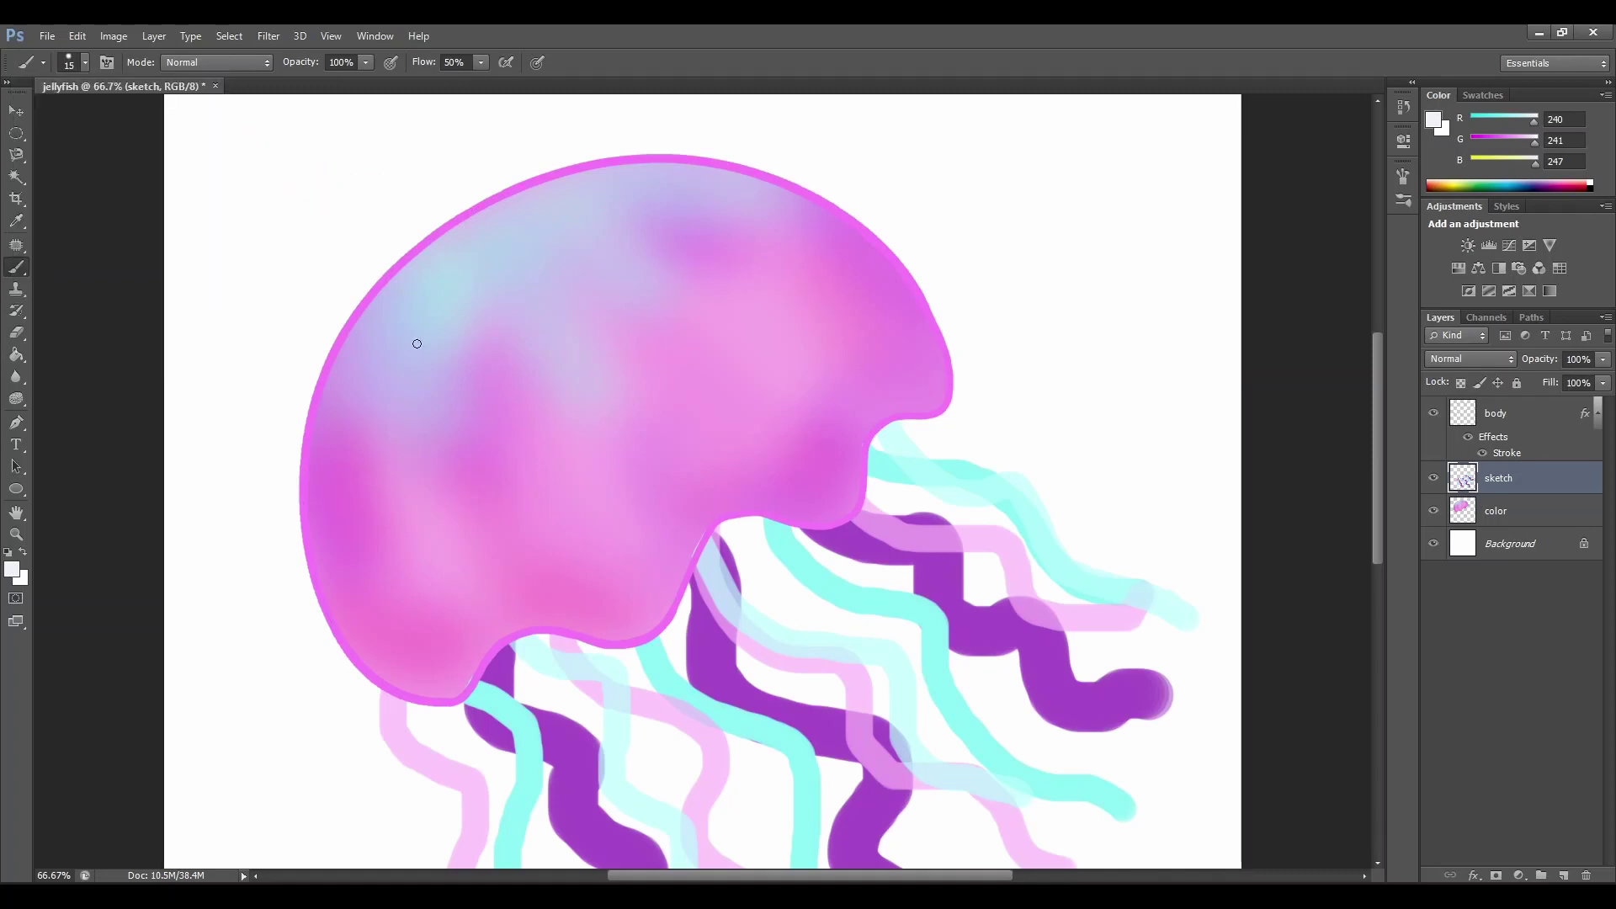
Paint three thin white highlight curves and a wavy line across the bell's upper left
{"action": "mouse_move", "coordinate": [412, 360]}
{"action": "left_mouse_down"}
{"action": "mouse_move", "coordinate": [442, 502]}
{"action": "mouse_move", "coordinate": [498, 588]}
{"action": "left_mouse_up"}
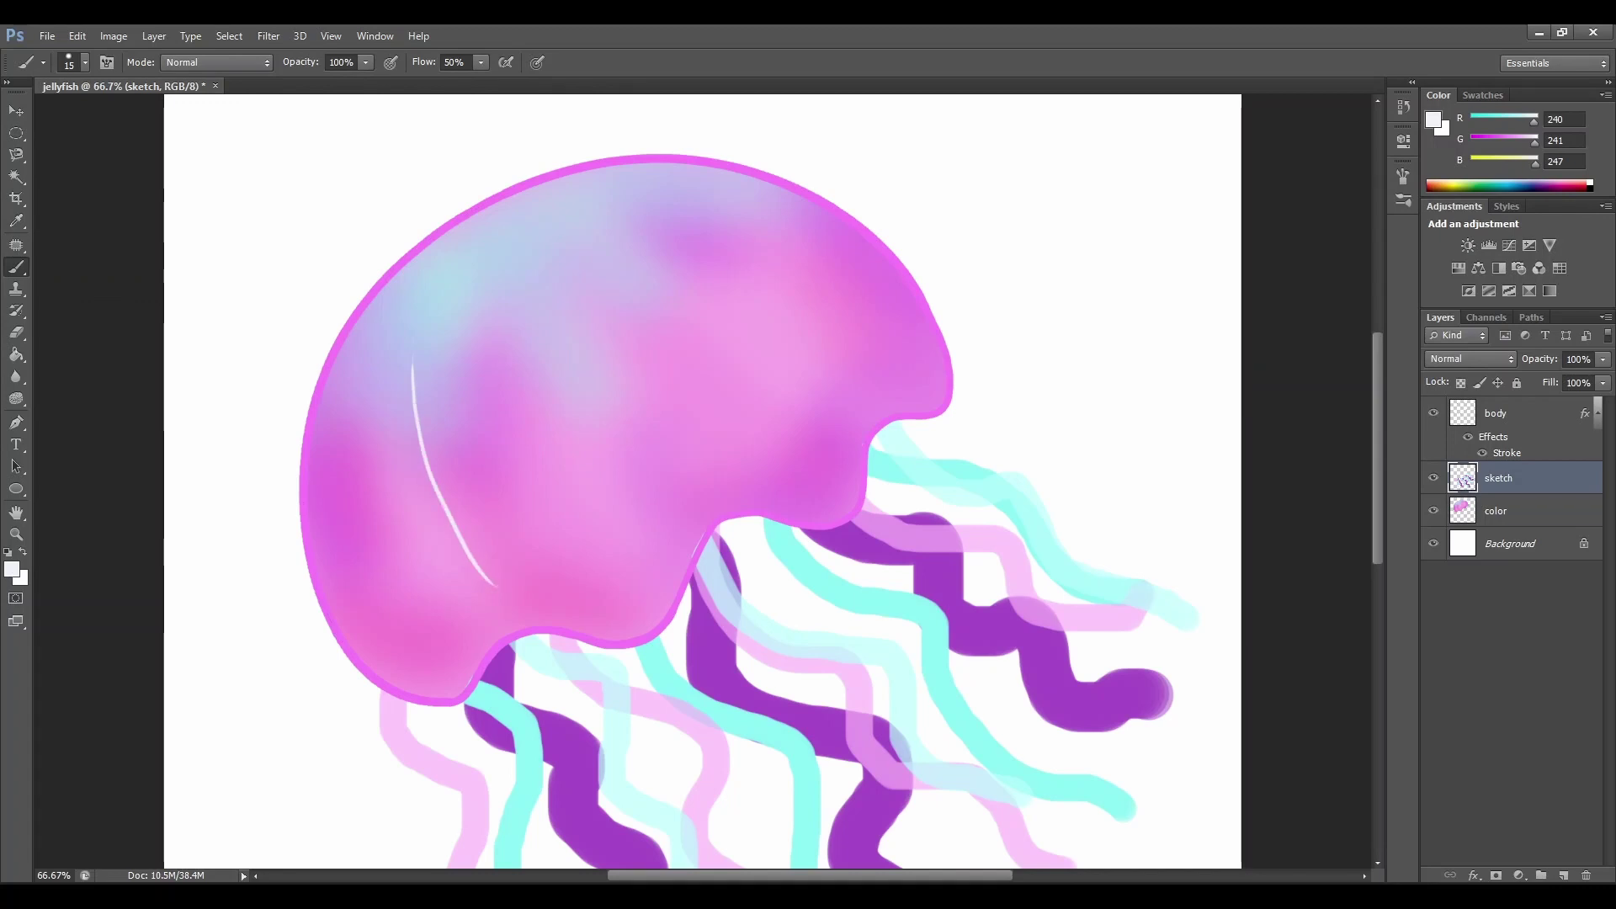
{"action": "left_click_drag", "start_coordinate": [562, 280], "coordinate": [686, 463]}
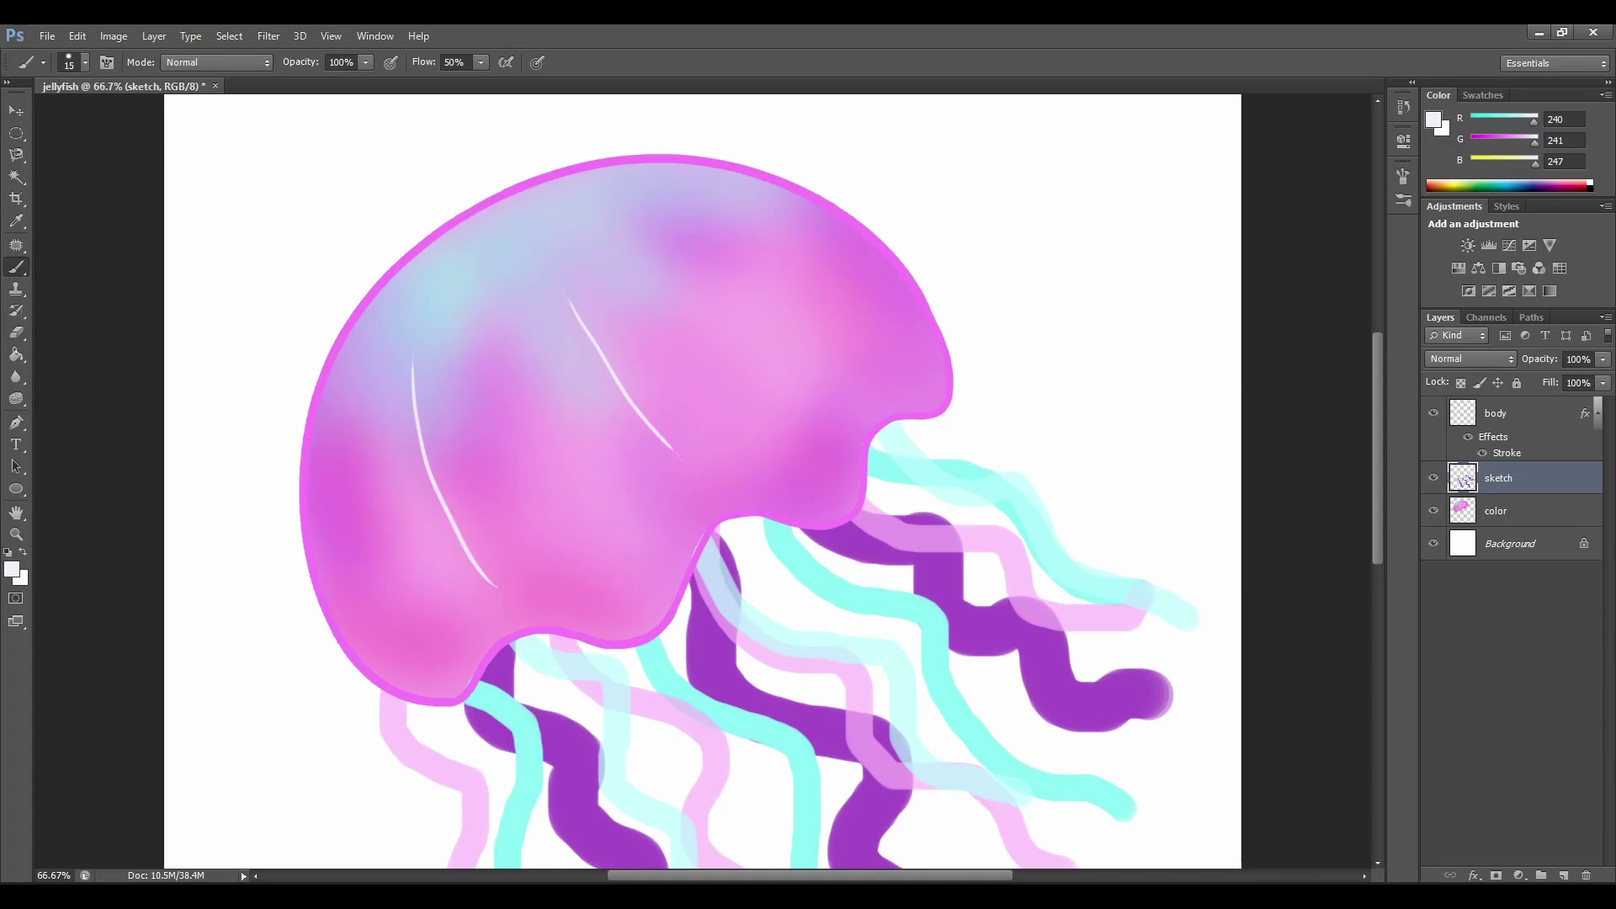
{"action": "left_click_drag", "start_coordinate": [660, 238], "coordinate": [843, 349]}
{"action": "mouse_move", "coordinate": [362, 312]}
{"action": "left_mouse_down"}
{"action": "mouse_move", "coordinate": [395, 311]}
{"action": "mouse_move", "coordinate": [434, 271]}
{"action": "mouse_move", "coordinate": [452, 307]}
{"action": "mouse_move", "coordinate": [470, 265]}
{"action": "mouse_move", "coordinate": [541, 252]}
{"action": "mouse_move", "coordinate": [533, 215]}
{"action": "mouse_move", "coordinate": [595, 209]}
{"action": "mouse_move", "coordinate": [585, 162]}
{"action": "left_mouse_up"}
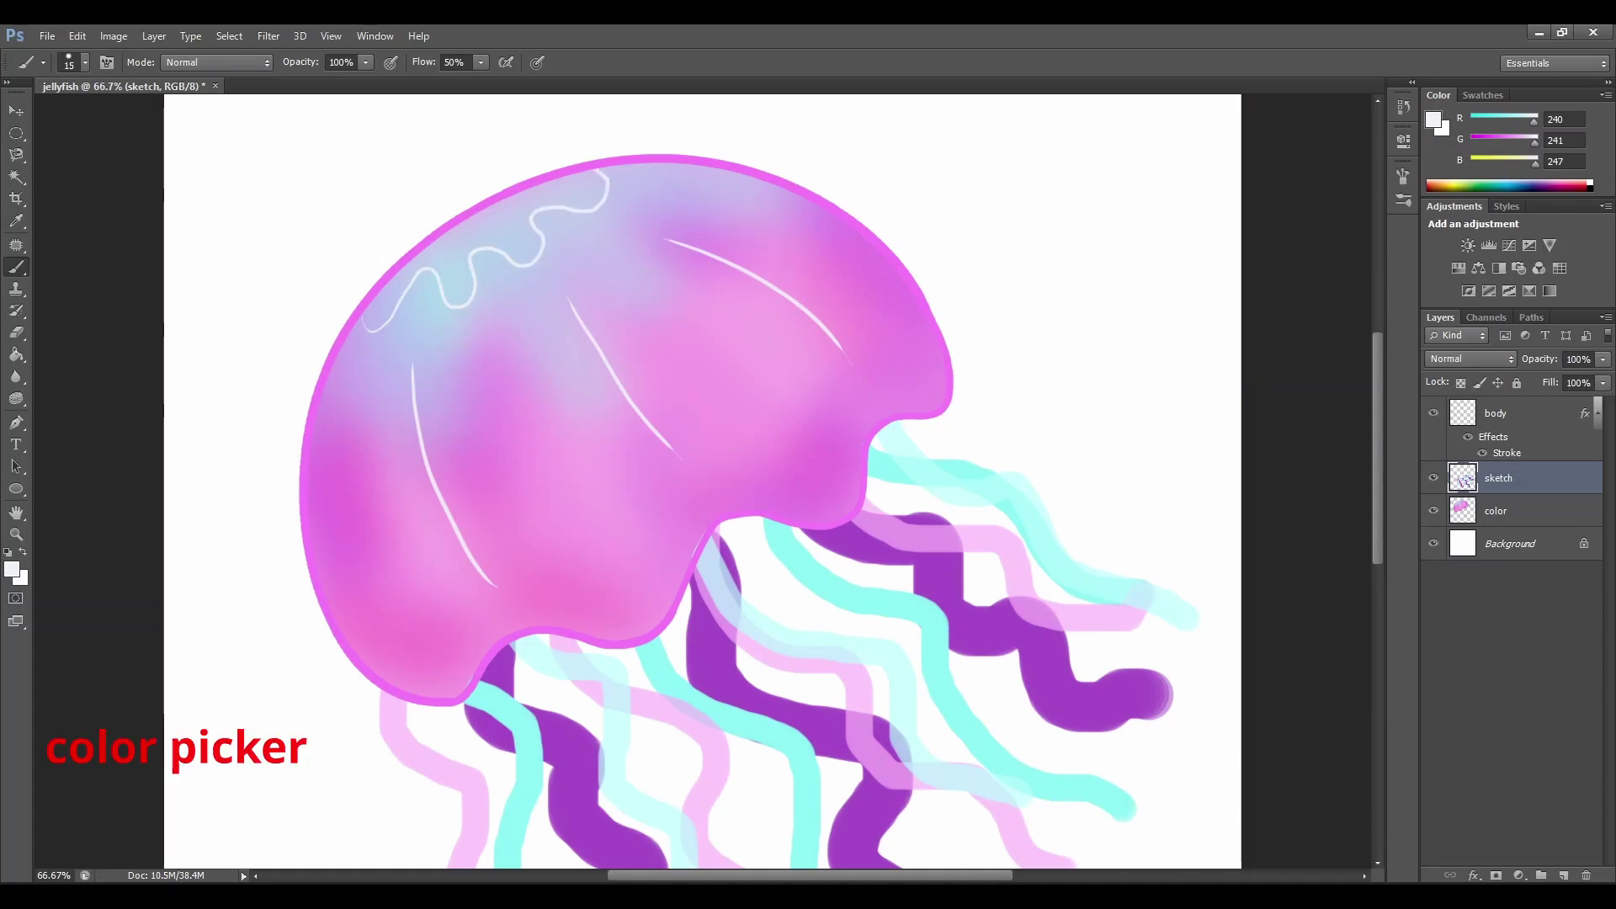
Set the foreground colour to very light pink f9e2f9
{"action": "left_click", "coordinate": [16, 221]}
{"action": "left_click", "coordinate": [11, 570]}
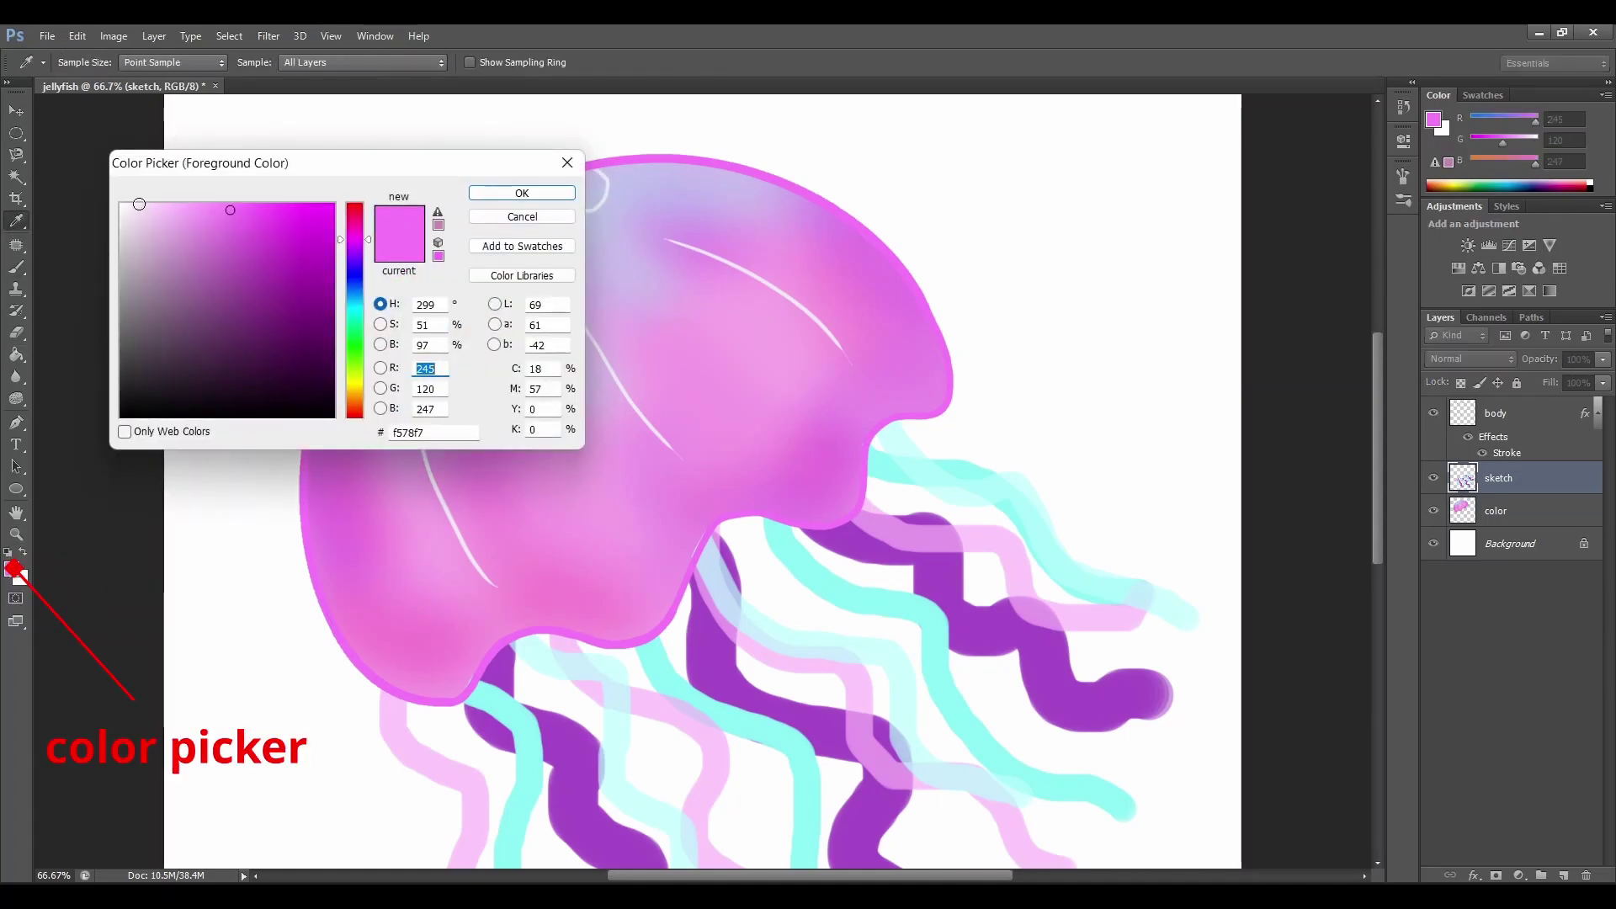
{"action": "left_click", "coordinate": [140, 208]}
{"action": "left_click", "coordinate": [522, 193]}
{"action": "key", "text": "b"}
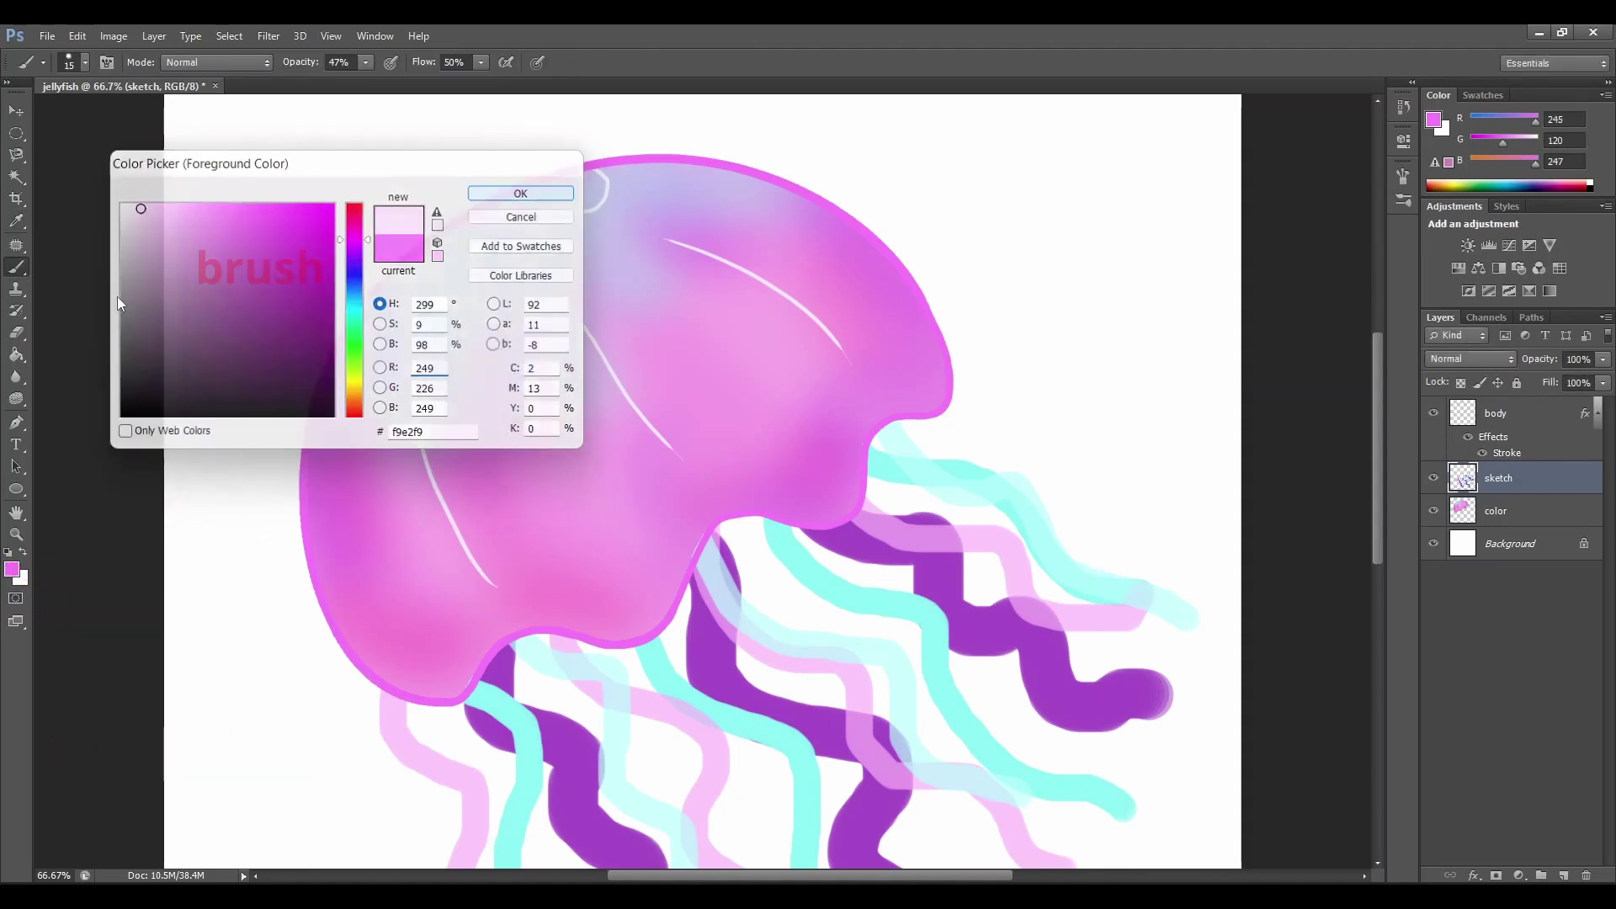
With a 43 px soft brush, paint light-pink streaks on the bell's left, middle, right and top
{"action": "left_click", "coordinate": [83, 62]}
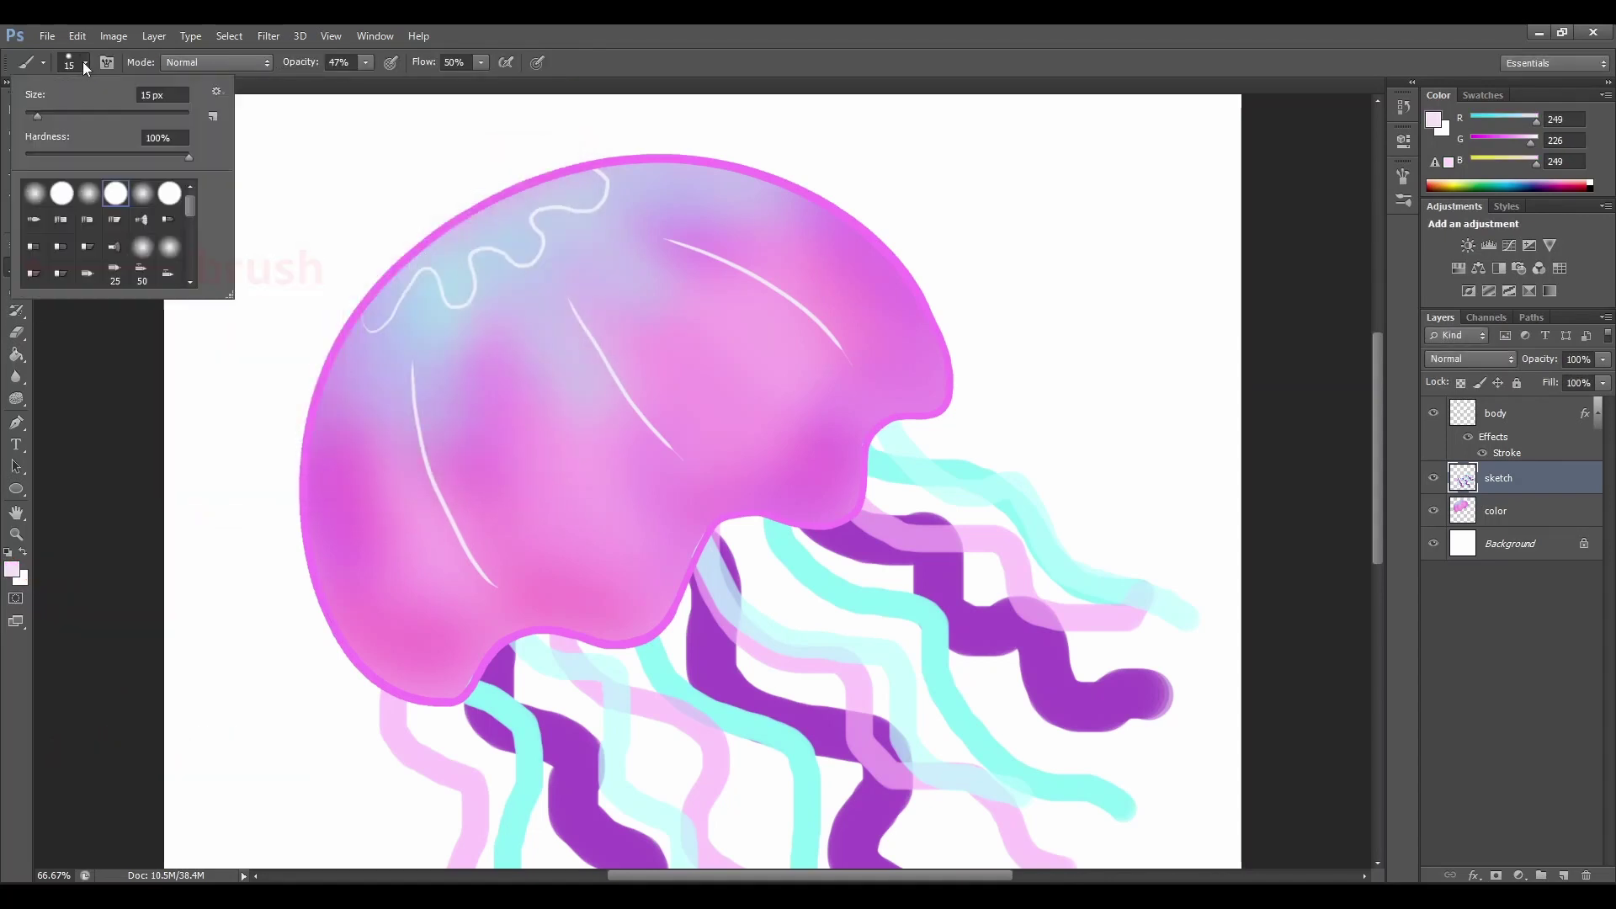
{"action": "left_click_drag", "start_coordinate": [44, 119], "coordinate": [82, 124]}
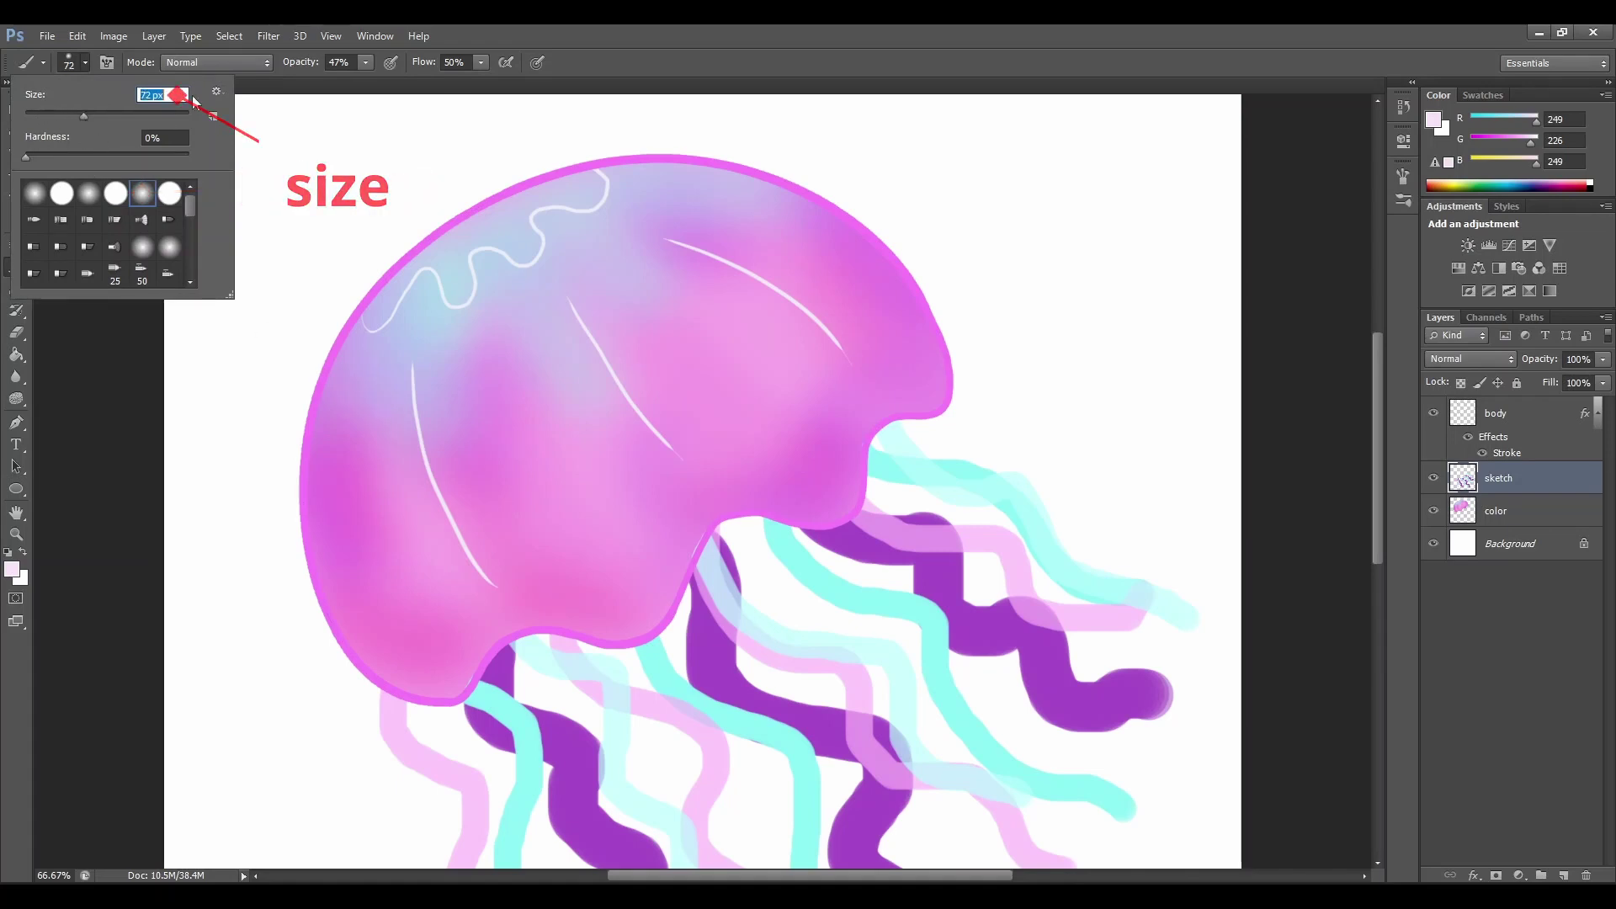
{"action": "left_click", "coordinate": [362, 63]}
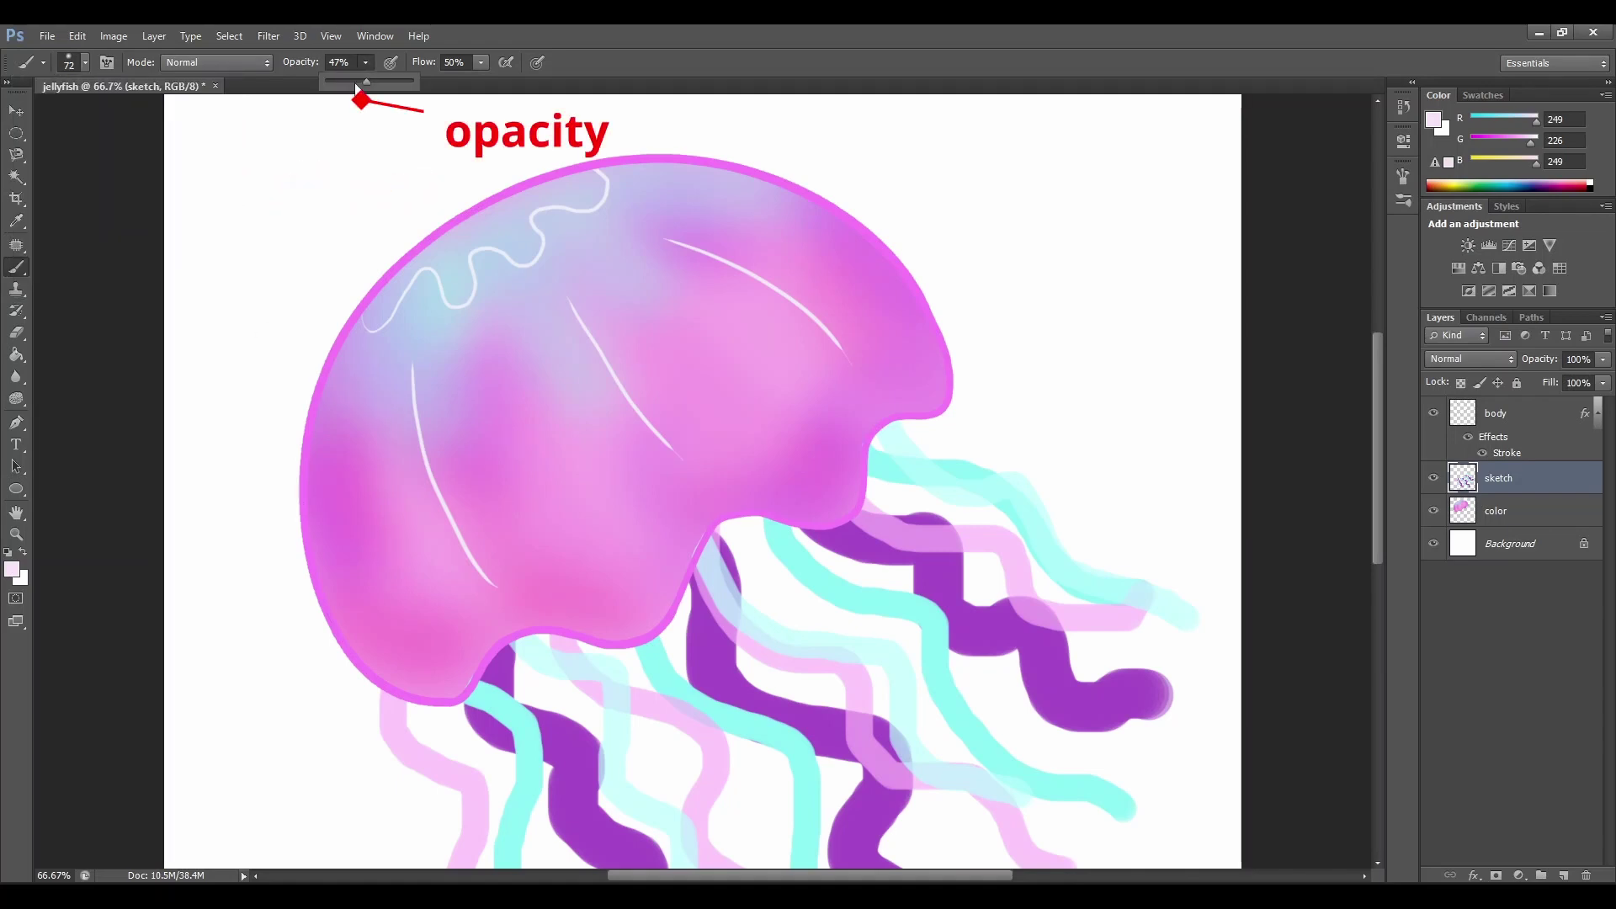
{"action": "left_click_drag", "start_coordinate": [383, 392], "coordinate": [389, 503]}
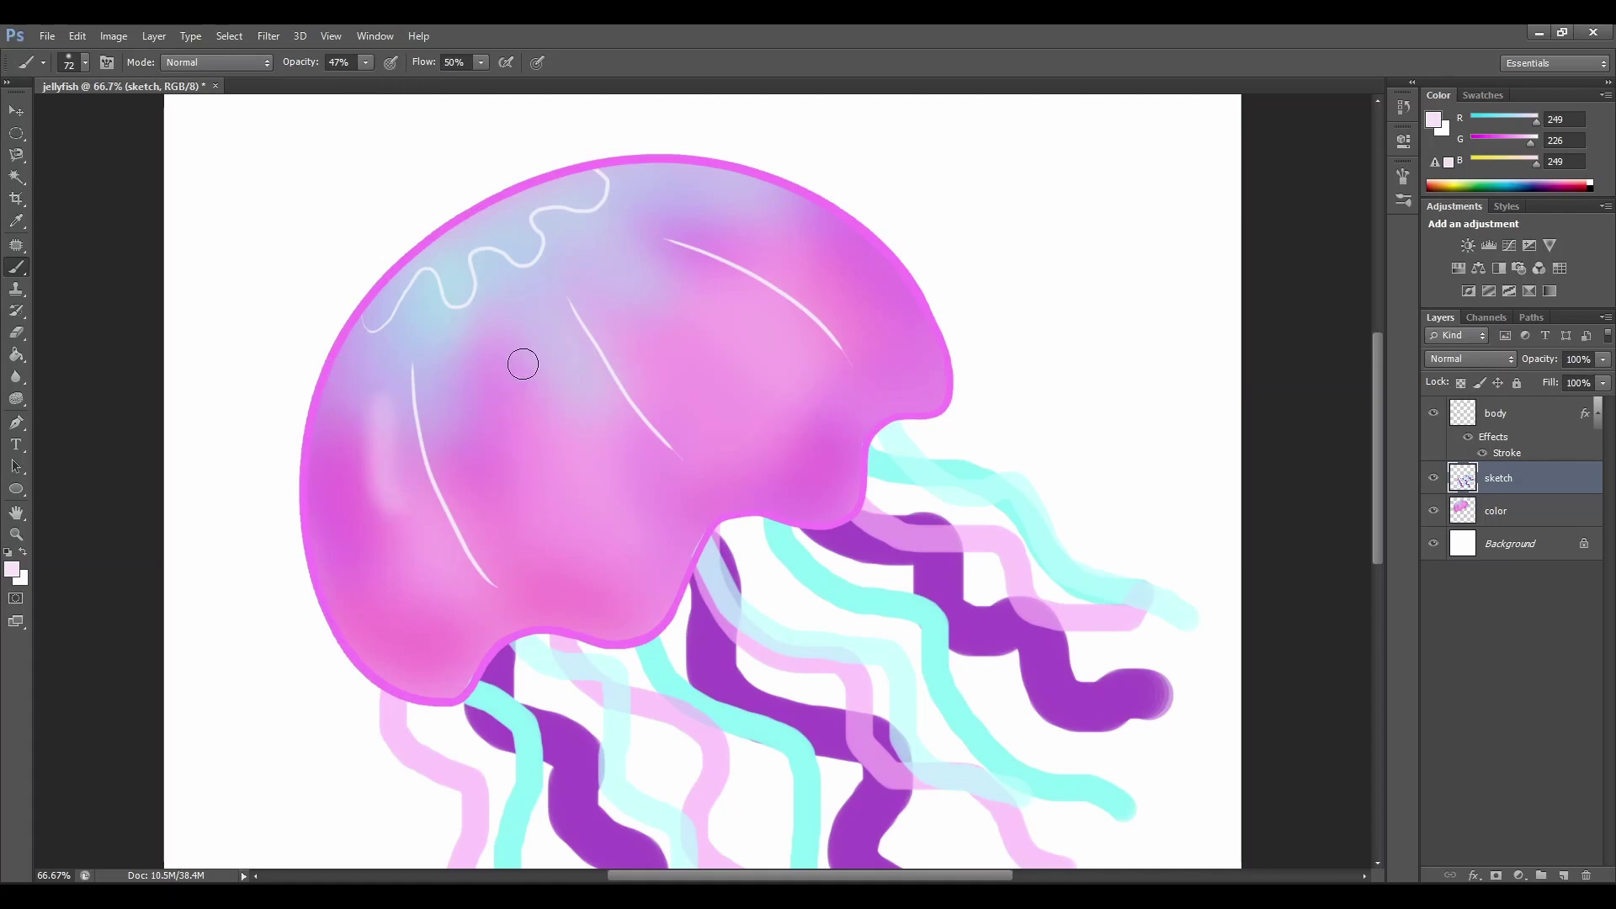
{"action": "left_click_drag", "start_coordinate": [523, 364], "coordinate": [589, 502]}
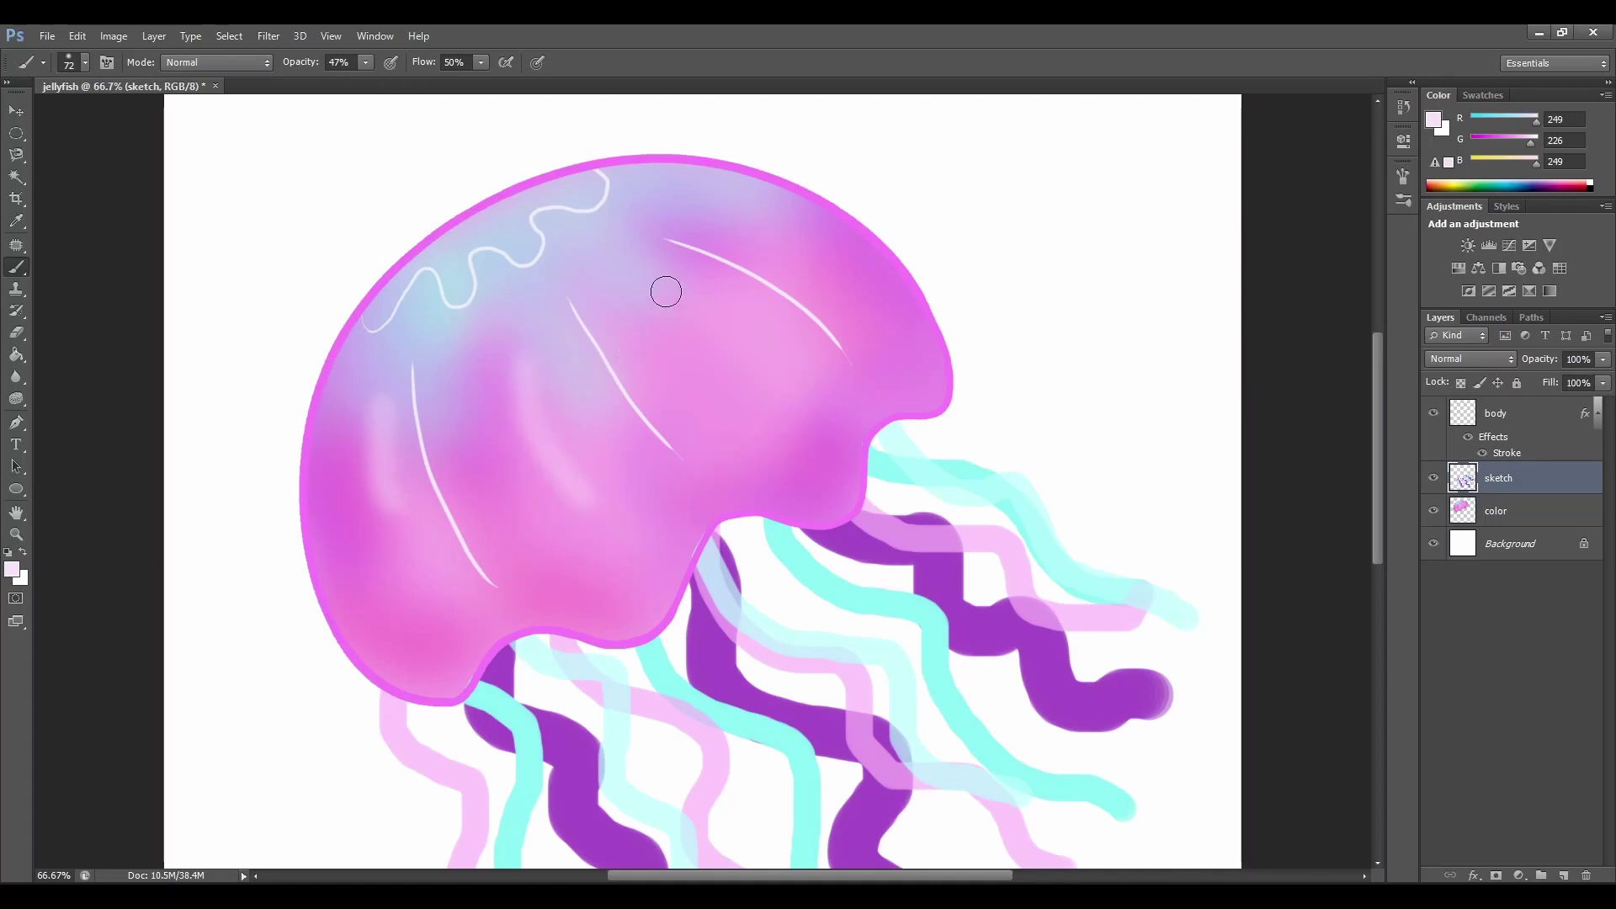
{"action": "mouse_move", "coordinate": [678, 289]}
{"action": "left_mouse_down"}
{"action": "mouse_move", "coordinate": [787, 346]}
{"action": "mouse_move", "coordinate": [789, 370]}
{"action": "left_mouse_up"}
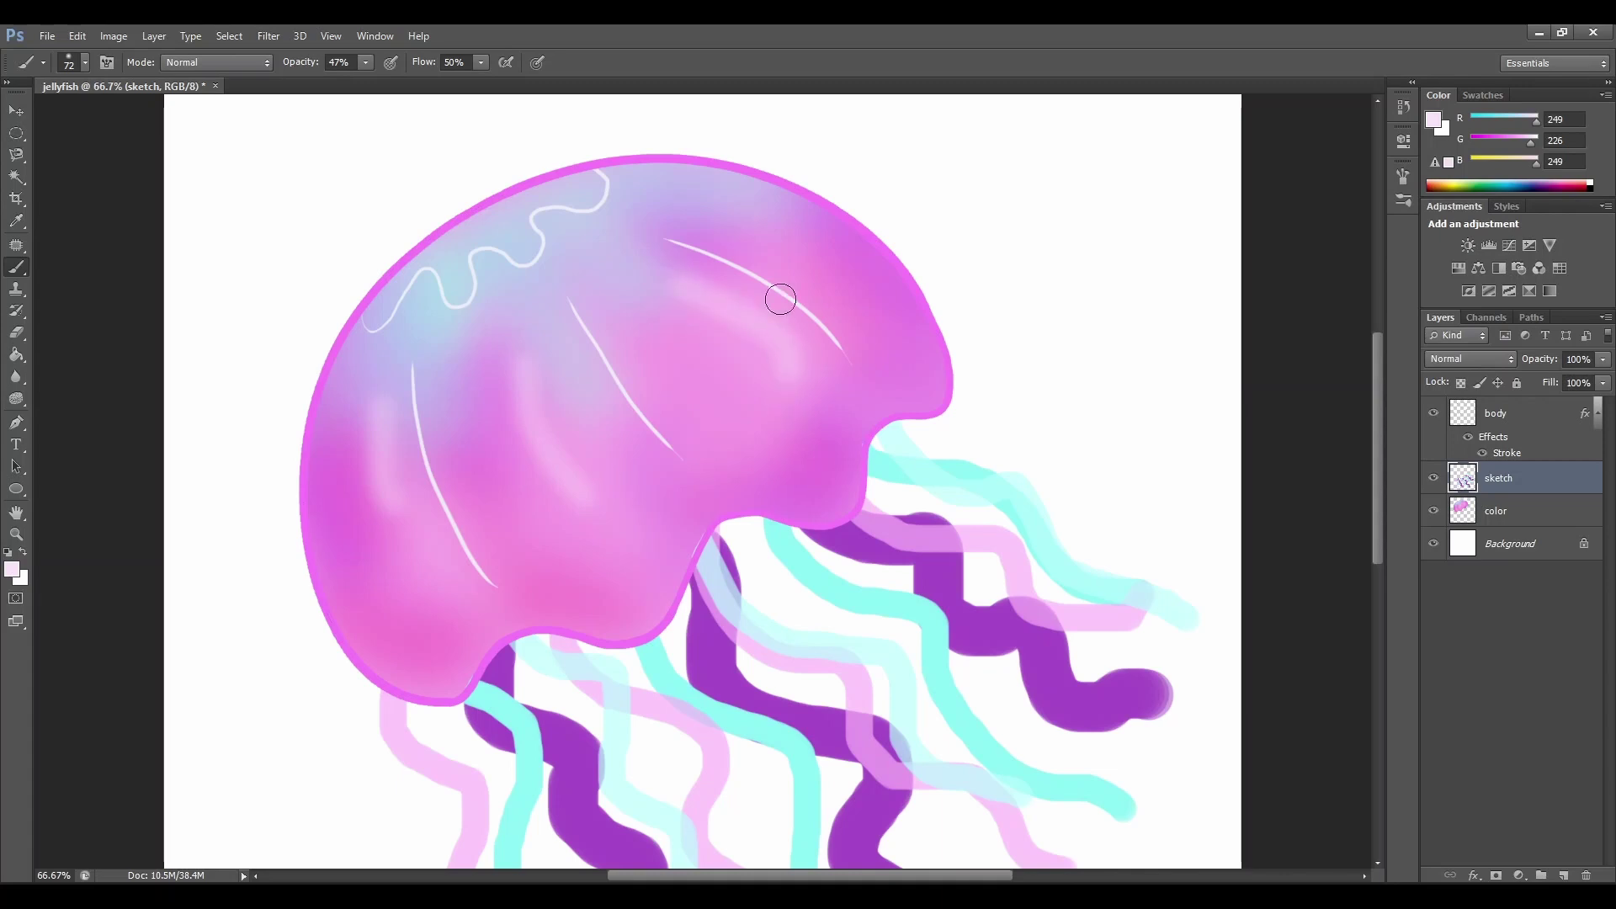
{"action": "left_click_drag", "start_coordinate": [733, 182], "coordinate": [851, 245]}
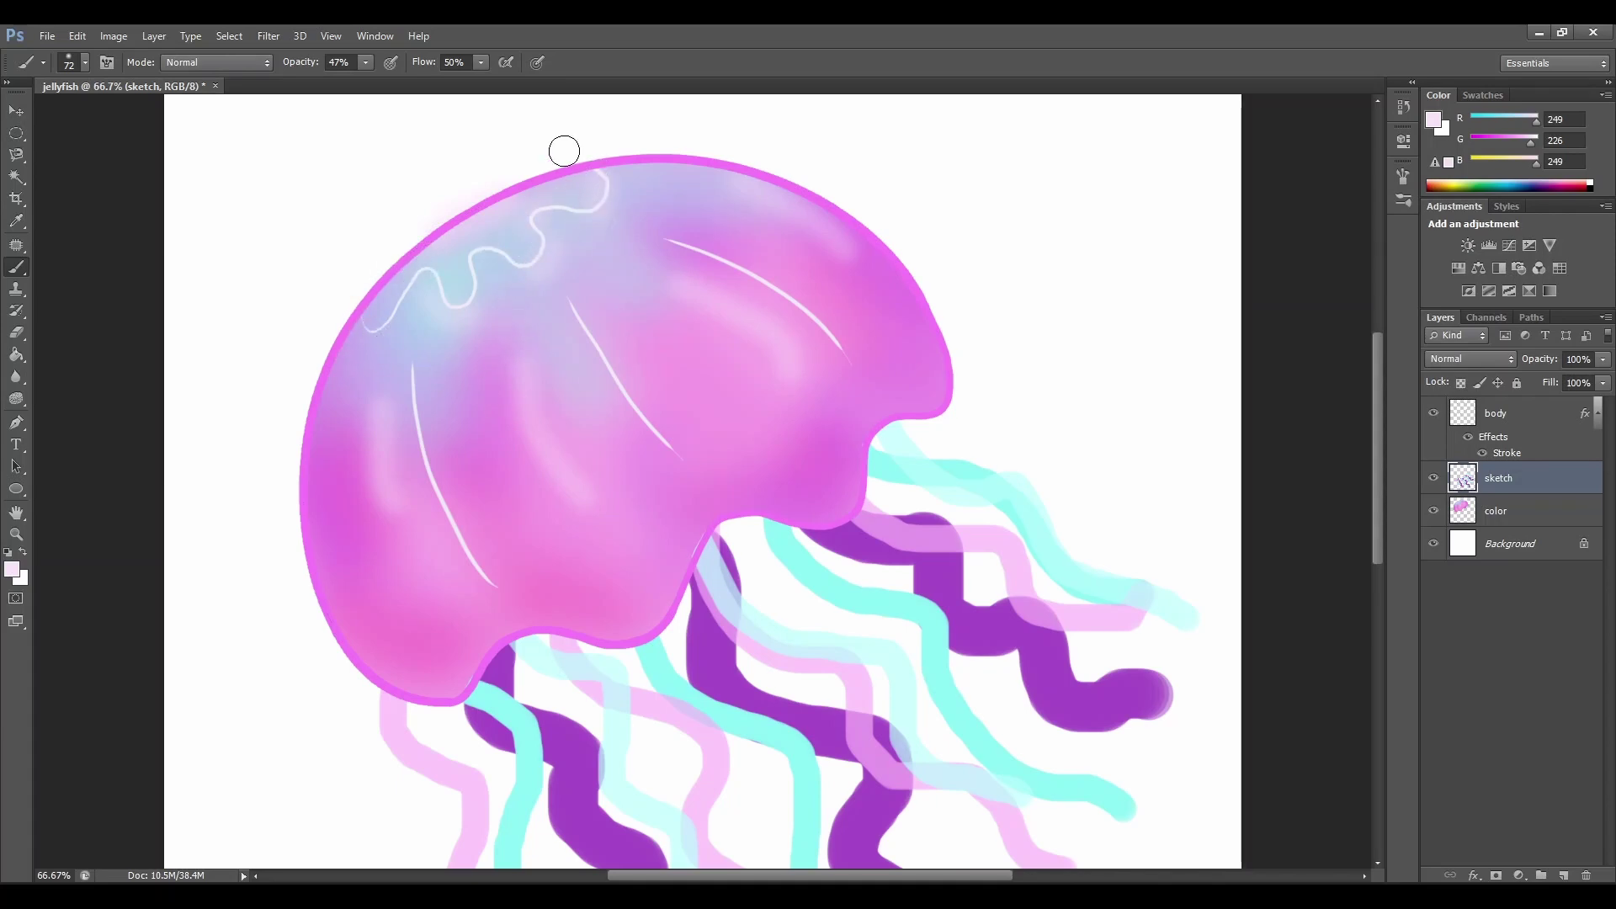
{"action": "left_click_drag", "start_coordinate": [595, 191], "coordinate": [603, 193]}
Enlarge the soft brush to 100 px and add broader highlights across the bell
{"action": "left_click", "coordinate": [84, 63]}
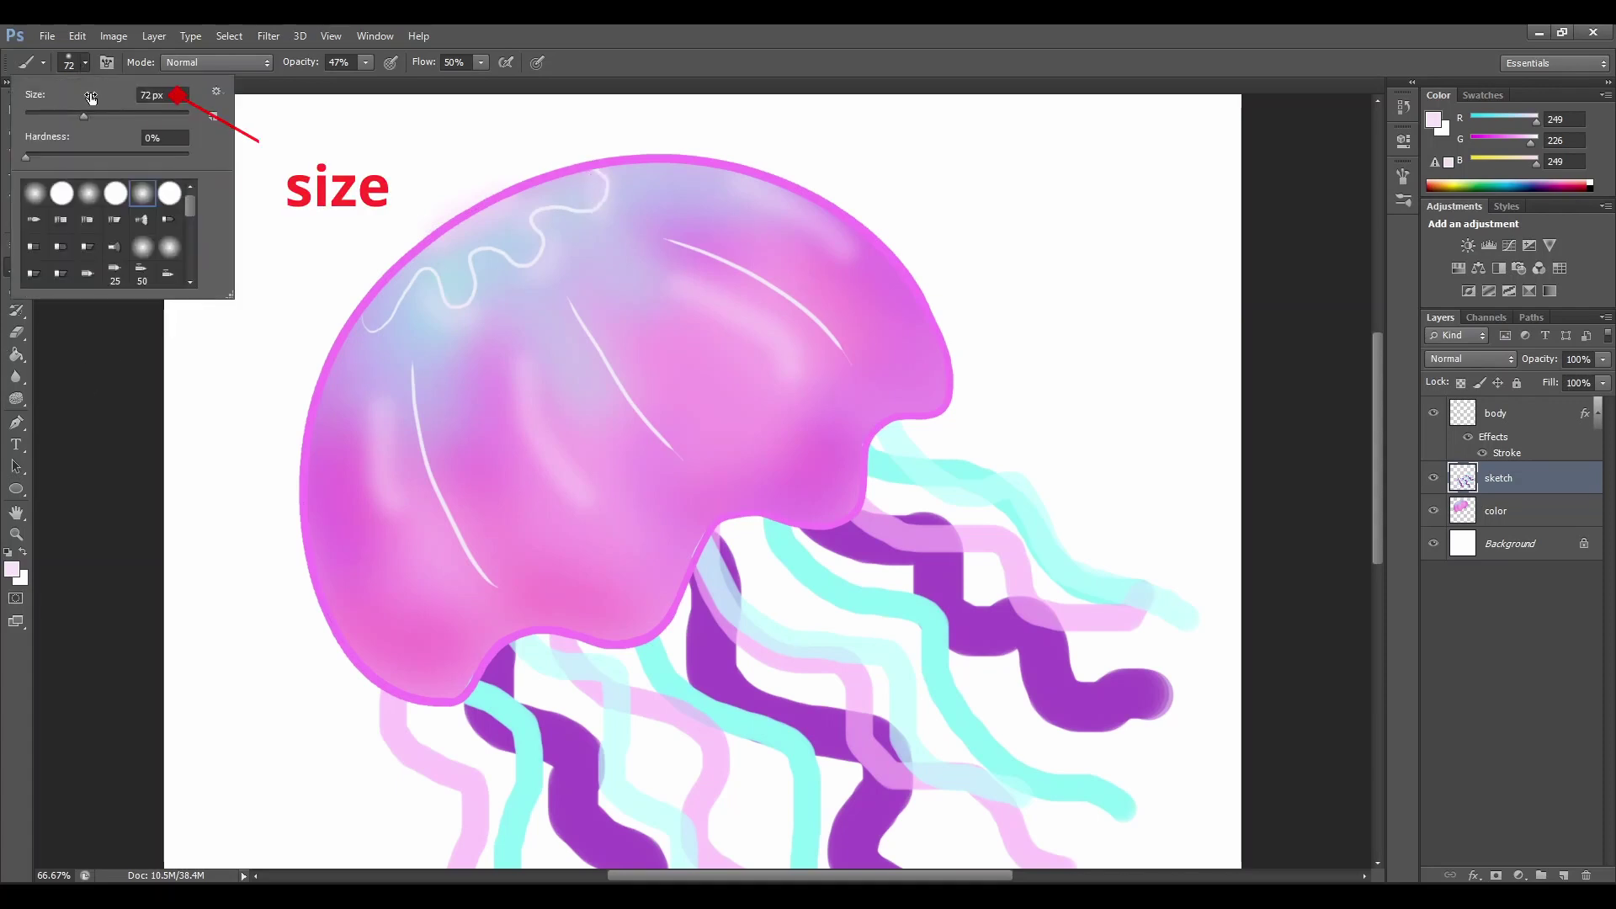
{"action": "left_click_drag", "start_coordinate": [99, 115], "coordinate": [105, 118]}
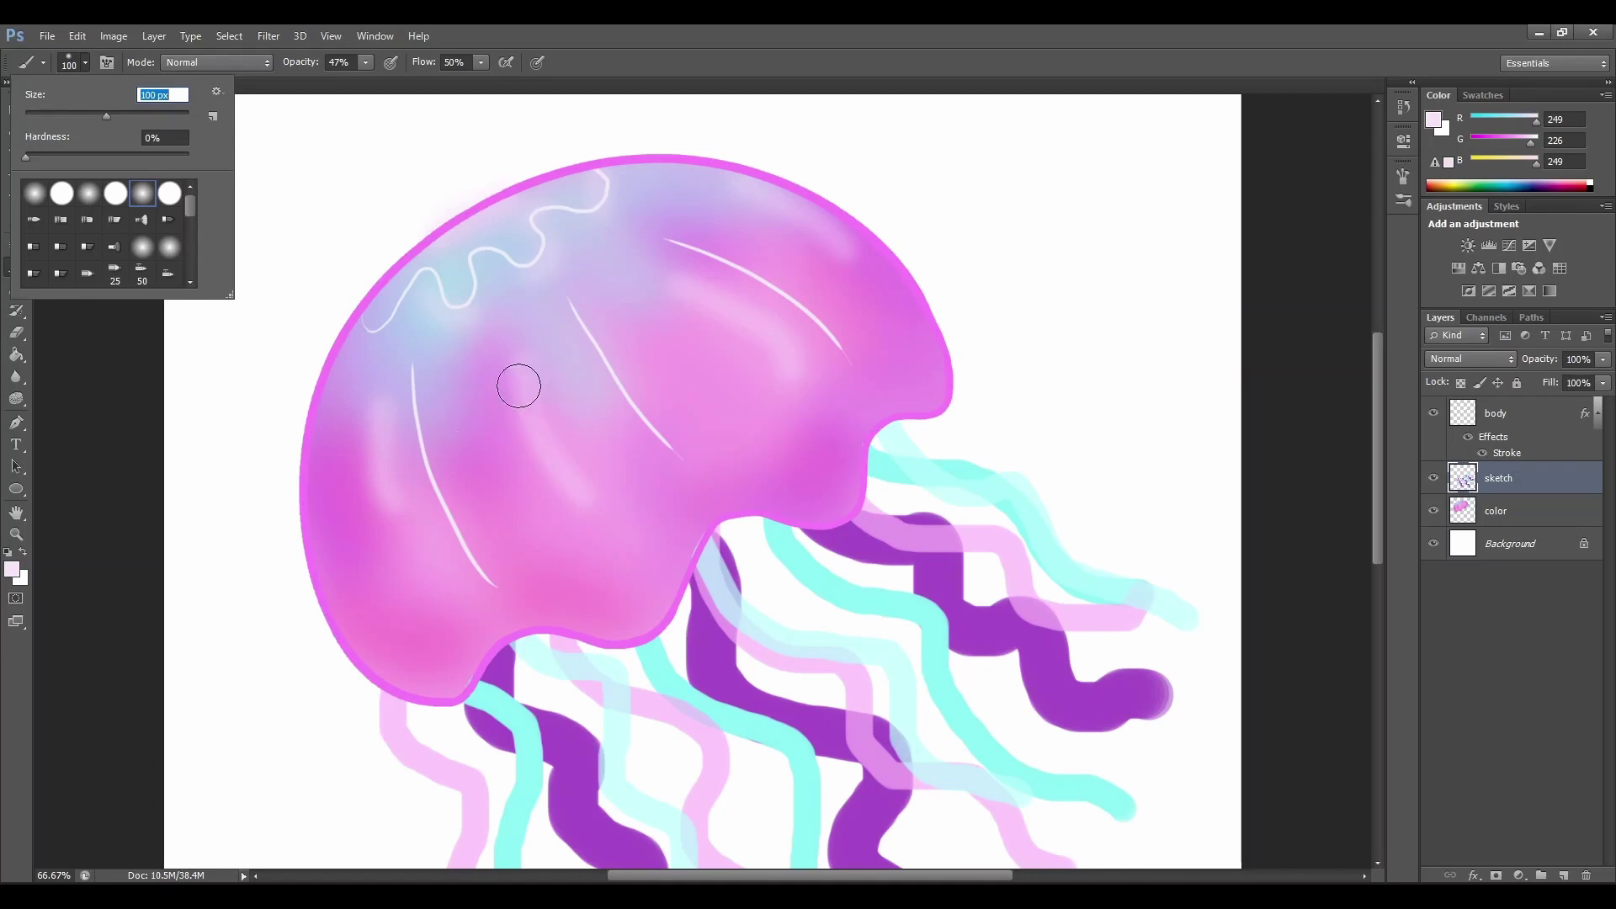
{"action": "key", "text": "Return"}
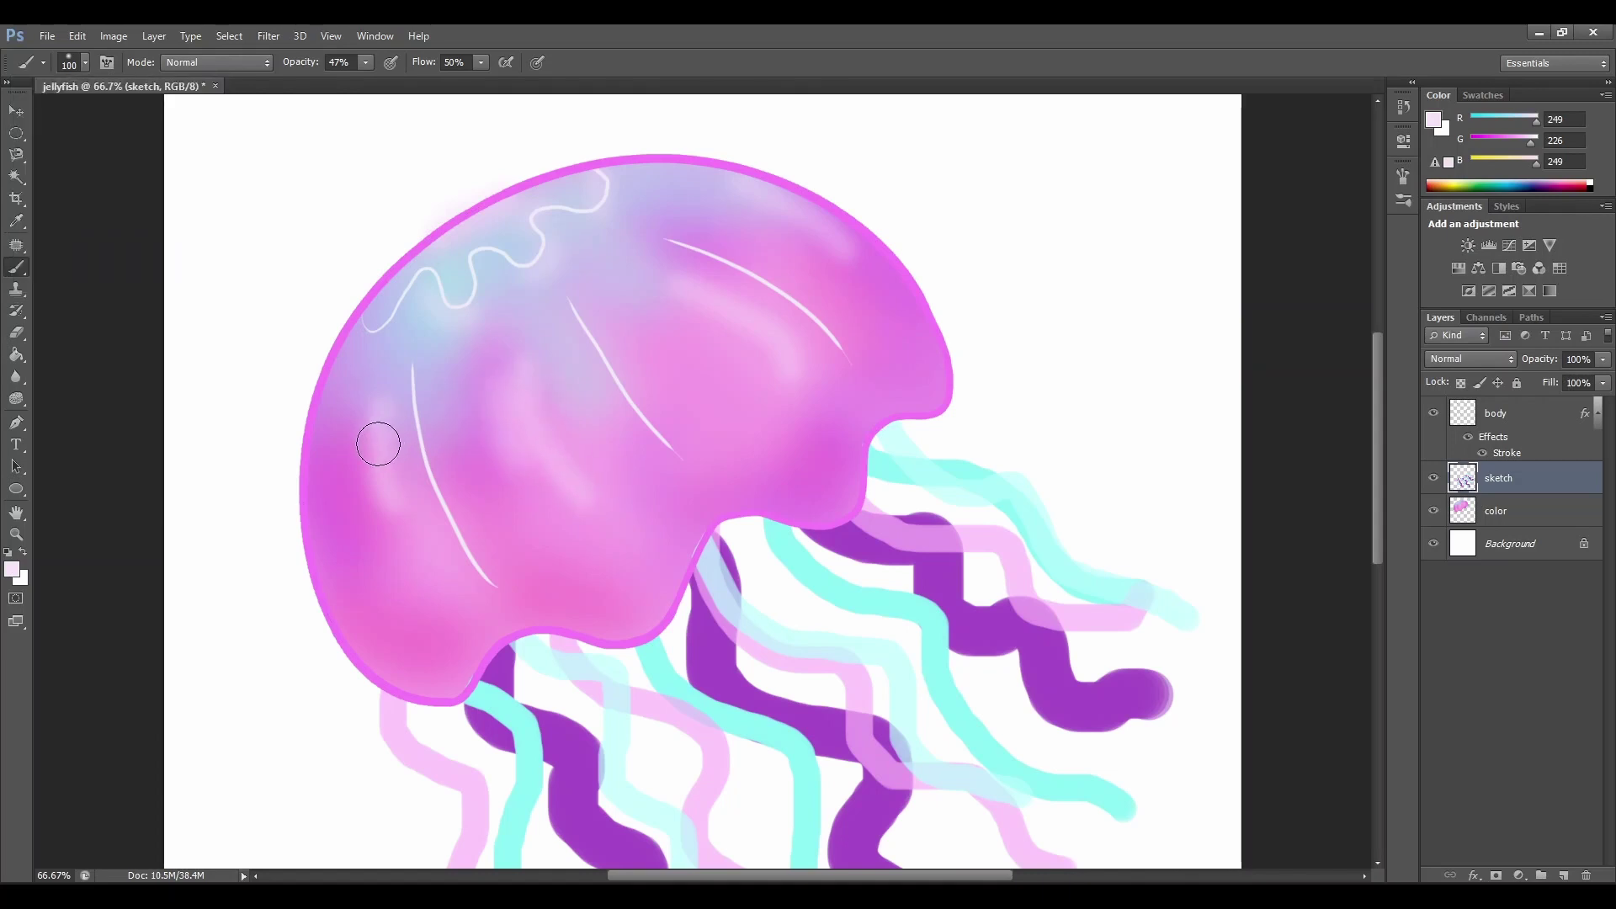
{"action": "mouse_move", "coordinate": [378, 441]}
{"action": "left_mouse_down"}
{"action": "mouse_move", "coordinate": [385, 511]}
{"action": "mouse_move", "coordinate": [401, 460]}
{"action": "left_mouse_up"}
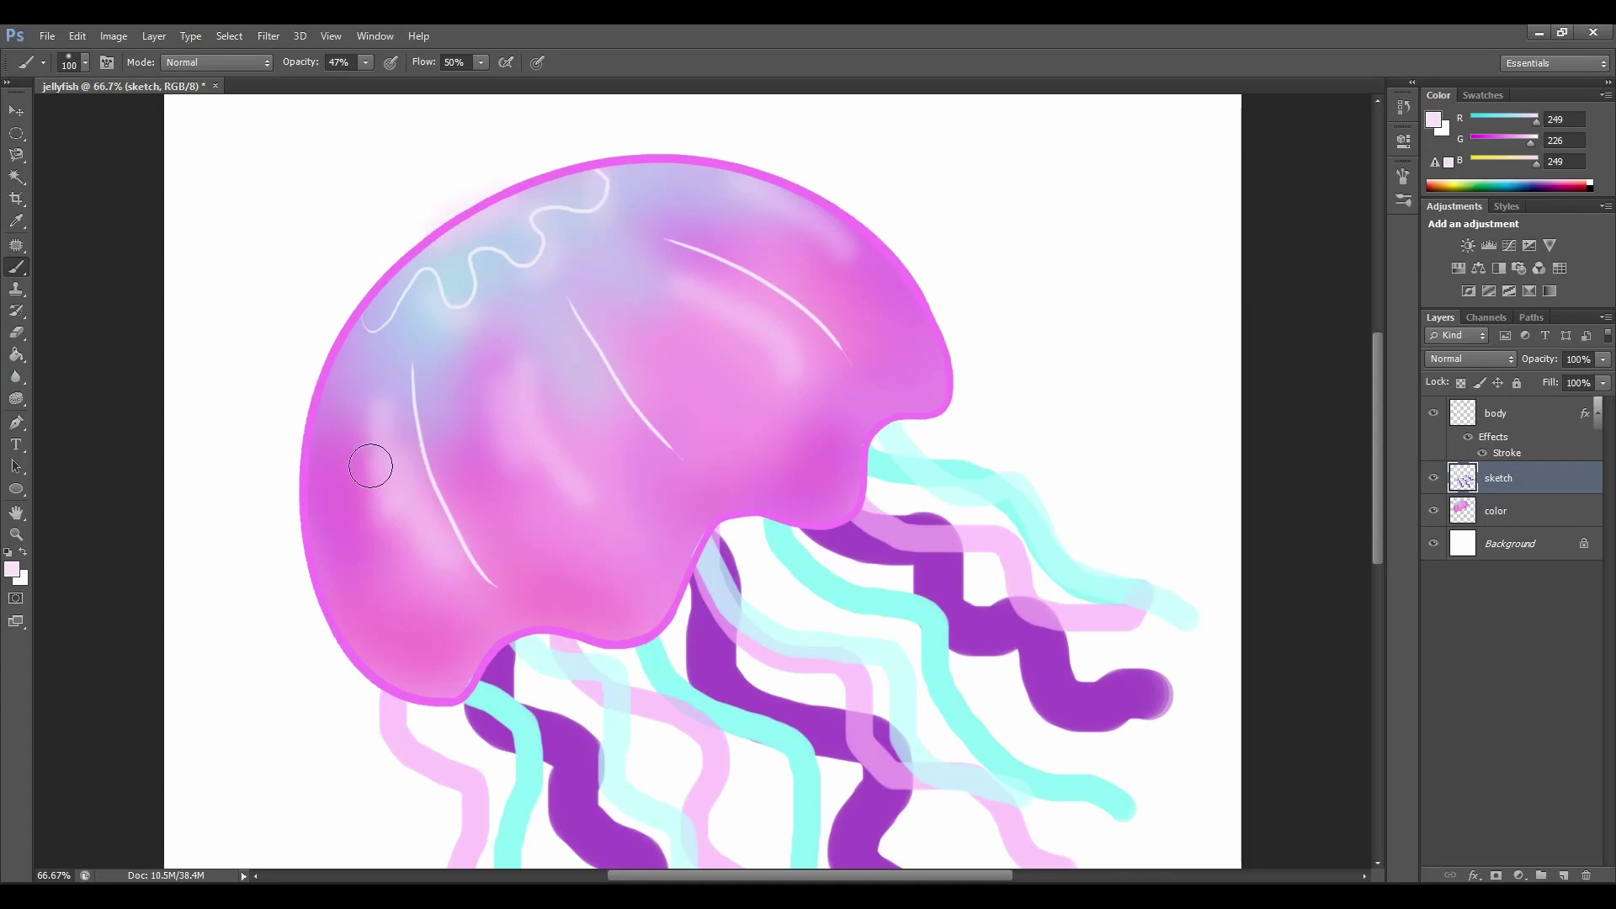
{"action": "mouse_move", "coordinate": [371, 462]}
{"action": "left_mouse_down"}
{"action": "mouse_move", "coordinate": [388, 539]}
{"action": "mouse_move", "coordinate": [571, 558]}
{"action": "mouse_move", "coordinate": [595, 544]}
{"action": "mouse_move", "coordinate": [396, 528]}
{"action": "mouse_move", "coordinate": [417, 581]}
{"action": "left_mouse_up"}
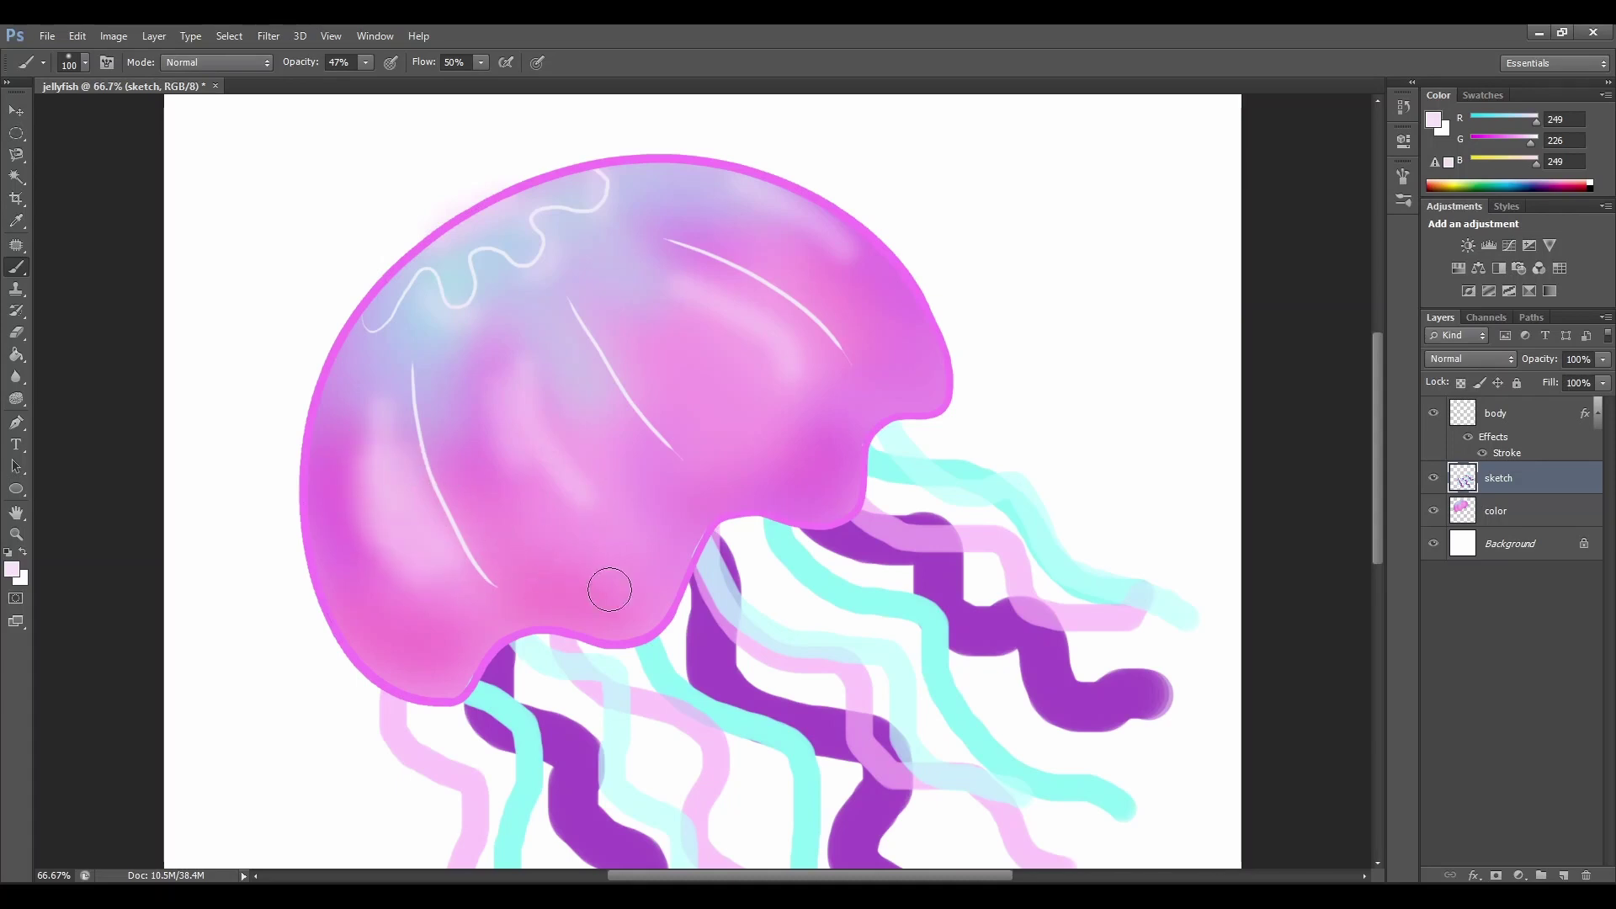
{"action": "left_click_drag", "start_coordinate": [516, 373], "coordinate": [543, 480]}
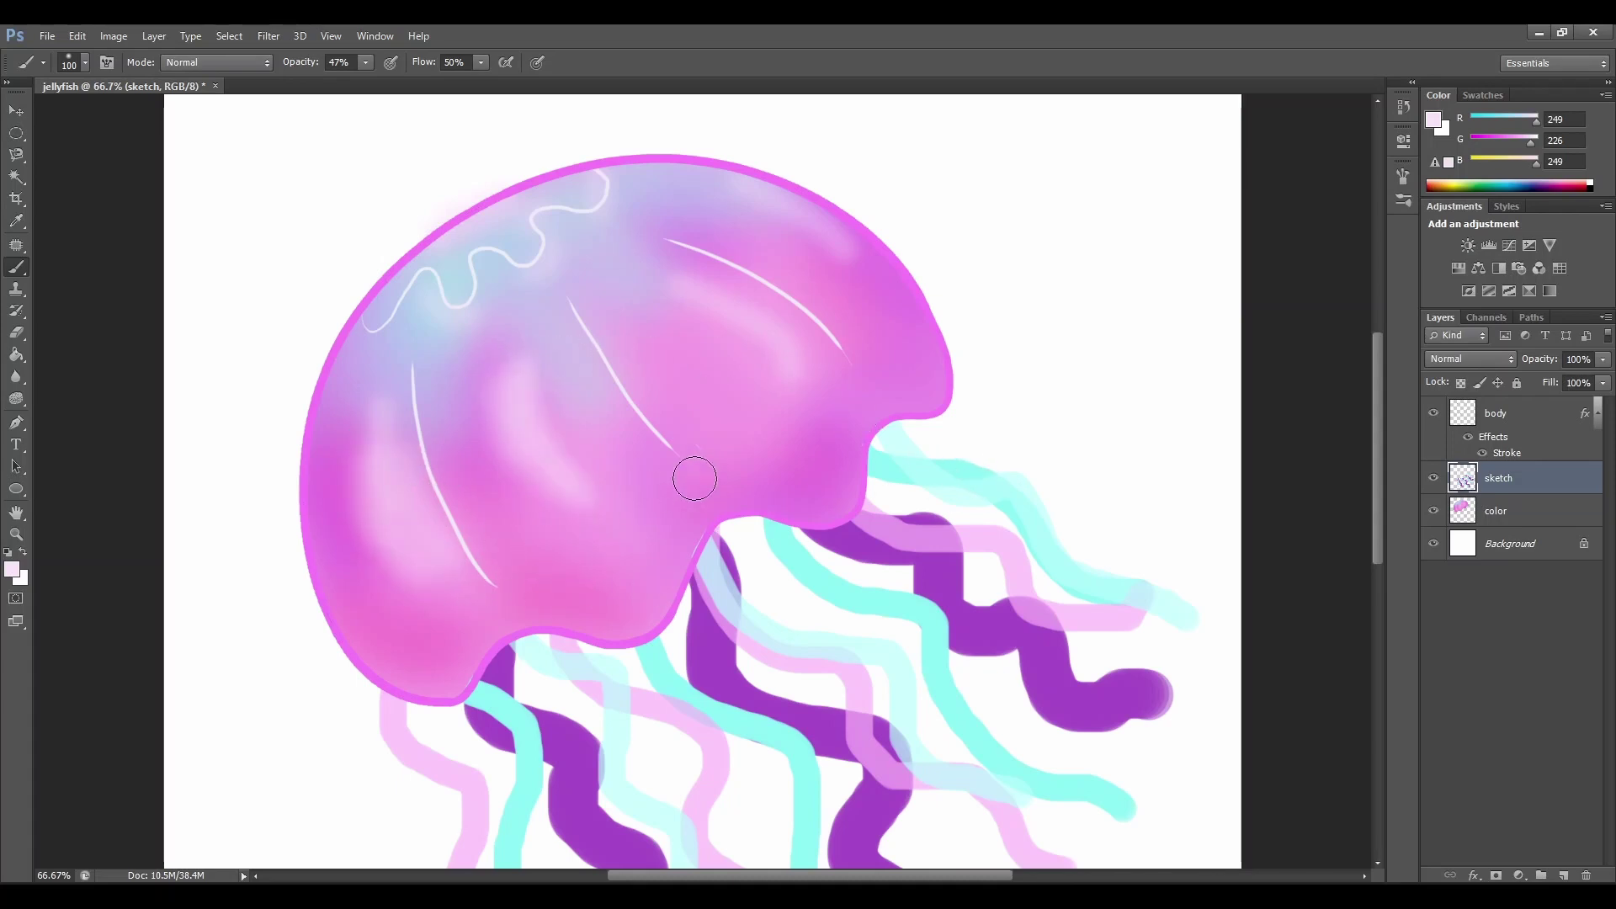
{"action": "left_click_drag", "start_coordinate": [693, 310], "coordinate": [740, 375]}
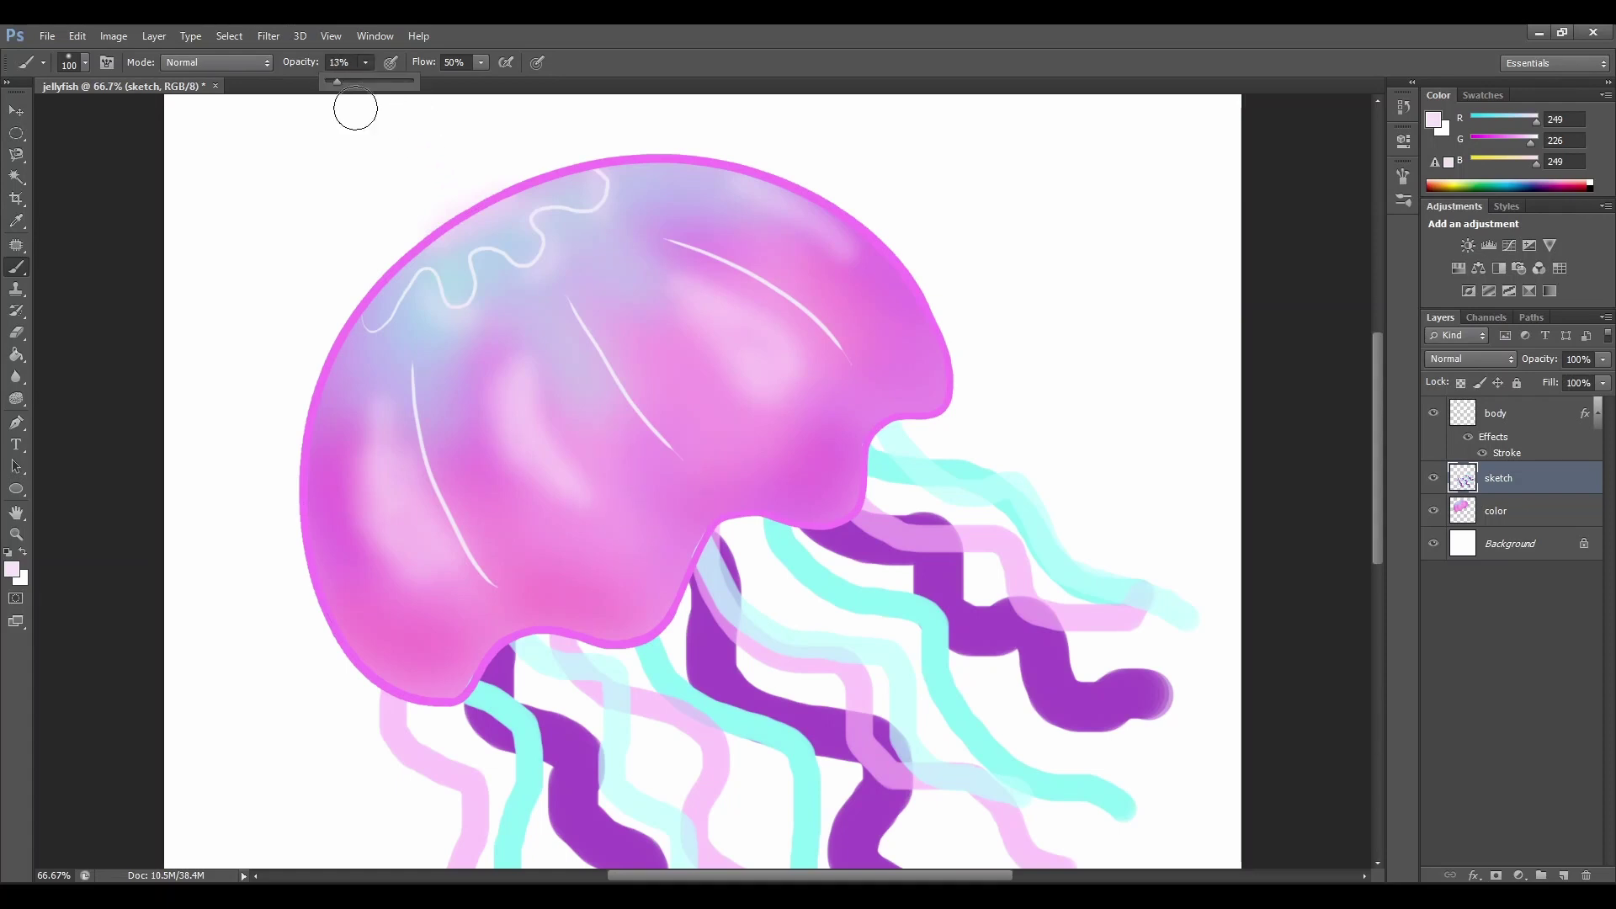
Raise brush opacity from 13% to 41% and brighten the bell's lower edge
{"action": "left_click", "coordinate": [606, 397]}
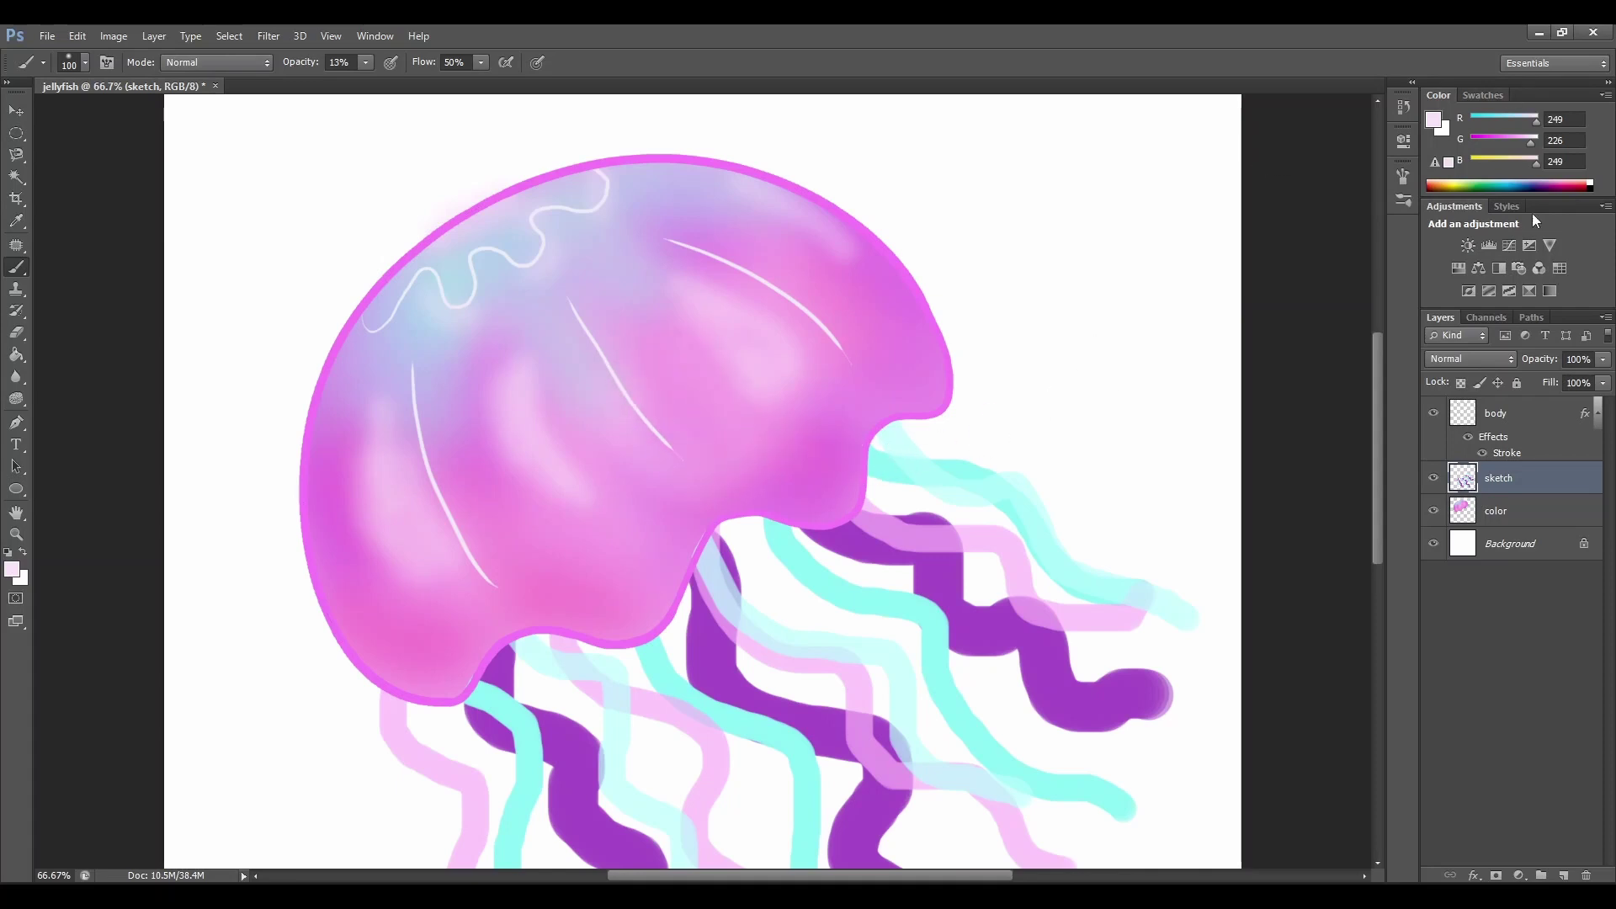
{"action": "left_click", "coordinate": [86, 64]}
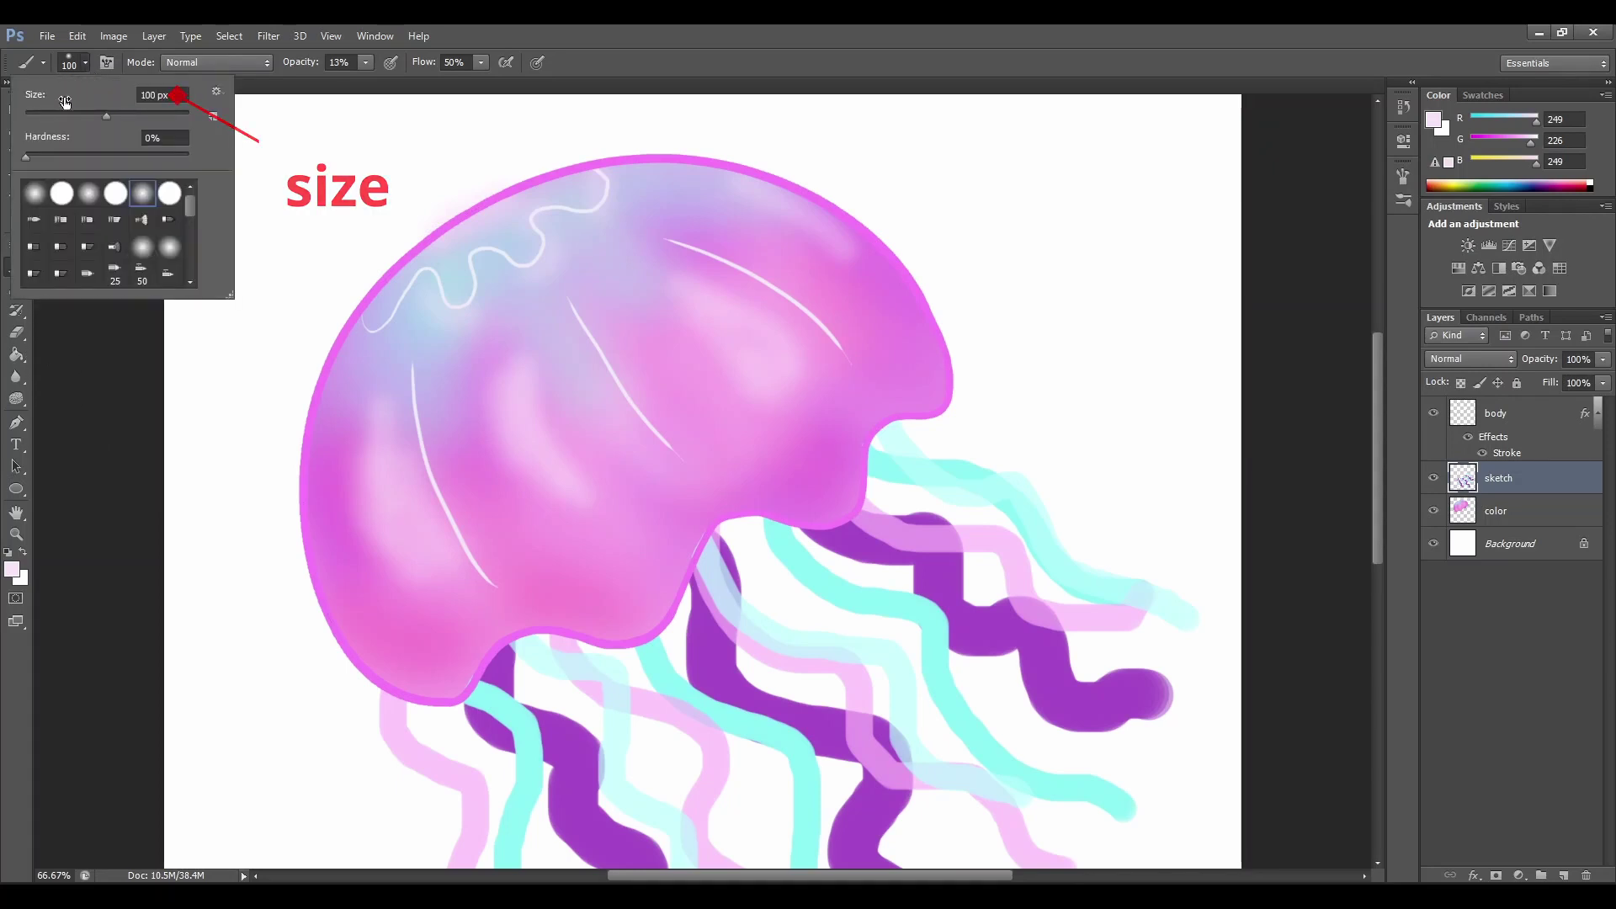
{"action": "left_click", "coordinate": [365, 64]}
{"action": "left_click_drag", "start_coordinate": [365, 76], "coordinate": [390, 82]}
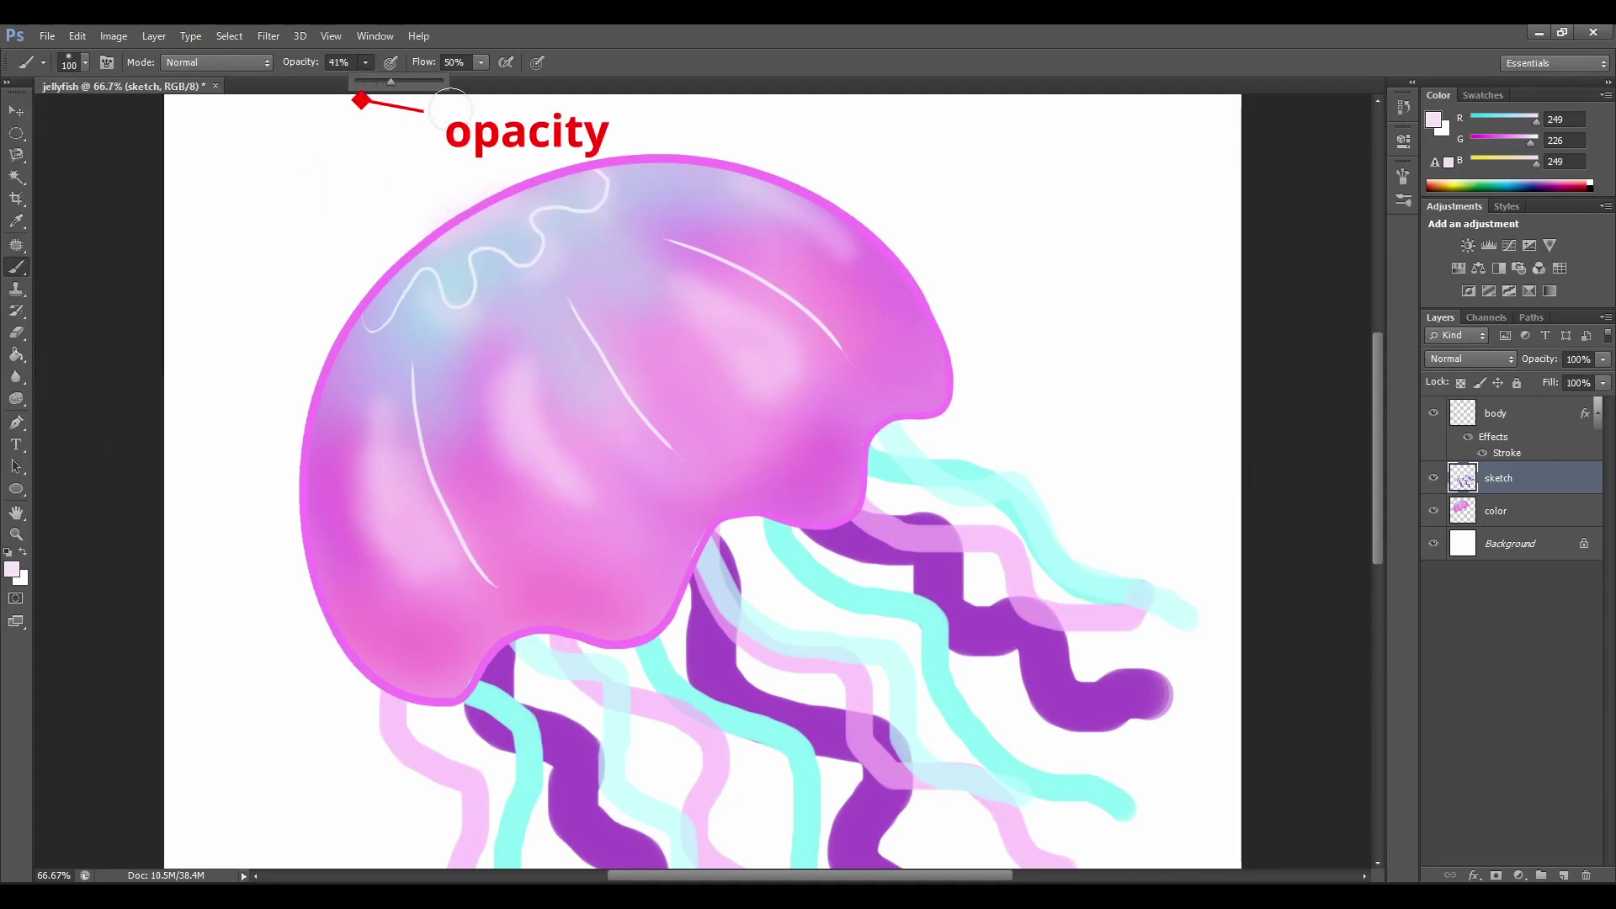
{"action": "left_click", "coordinate": [927, 375]}
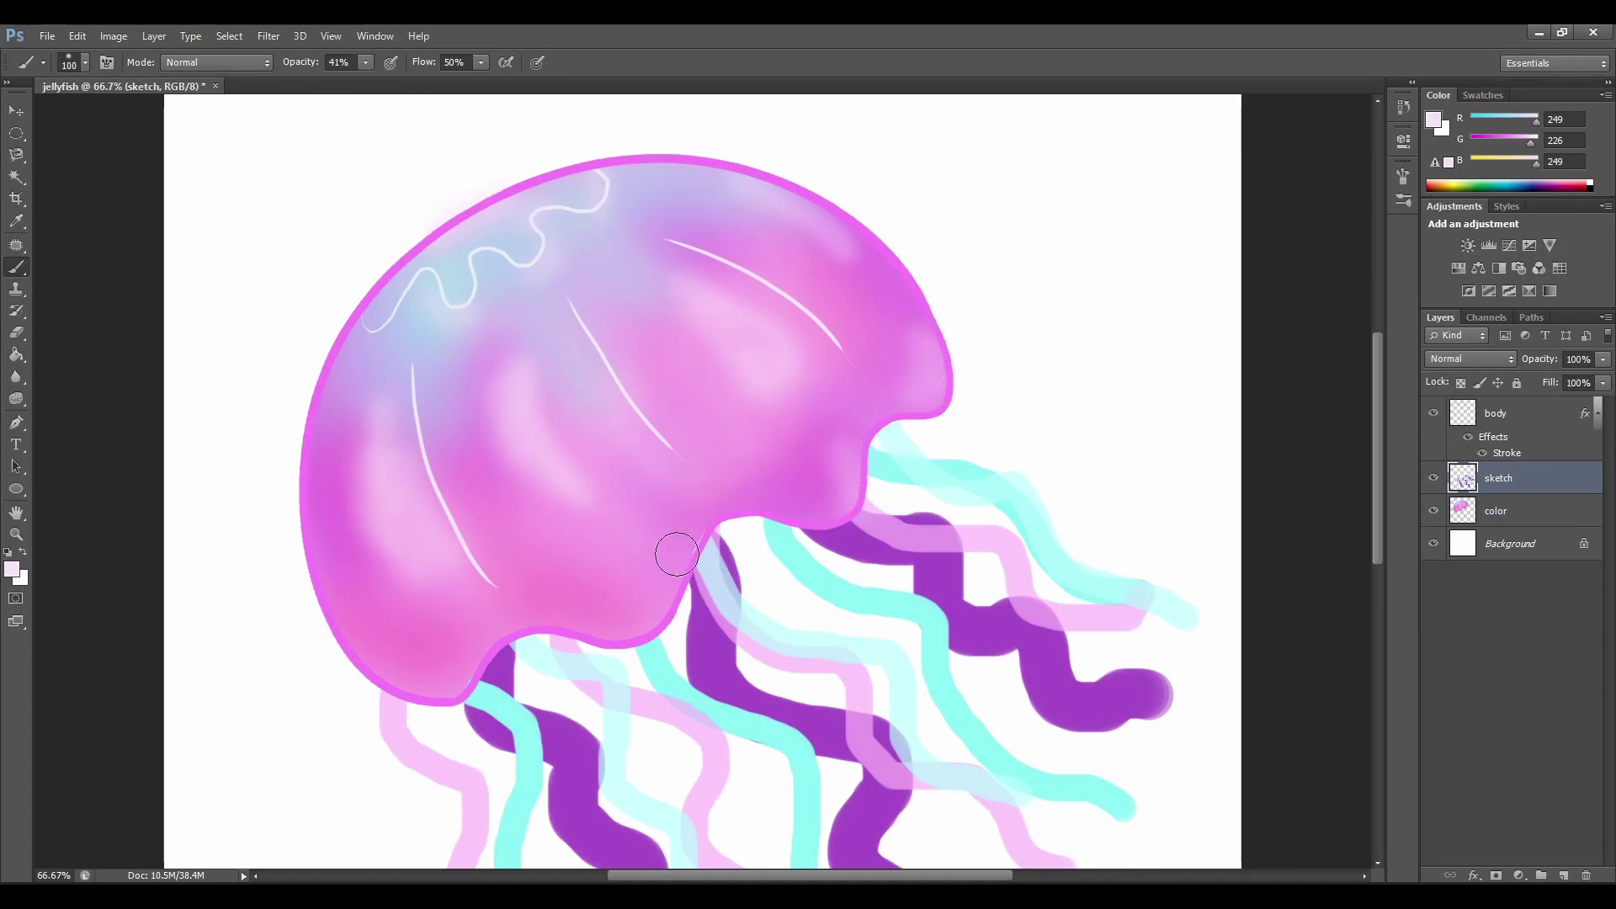
{"action": "mouse_move", "coordinate": [660, 620]}
{"action": "left_mouse_down"}
{"action": "mouse_move", "coordinate": [501, 654]}
{"action": "mouse_move", "coordinate": [475, 620]}
{"action": "mouse_move", "coordinate": [441, 622]}
{"action": "mouse_move", "coordinate": [457, 673]}
{"action": "left_mouse_up"}
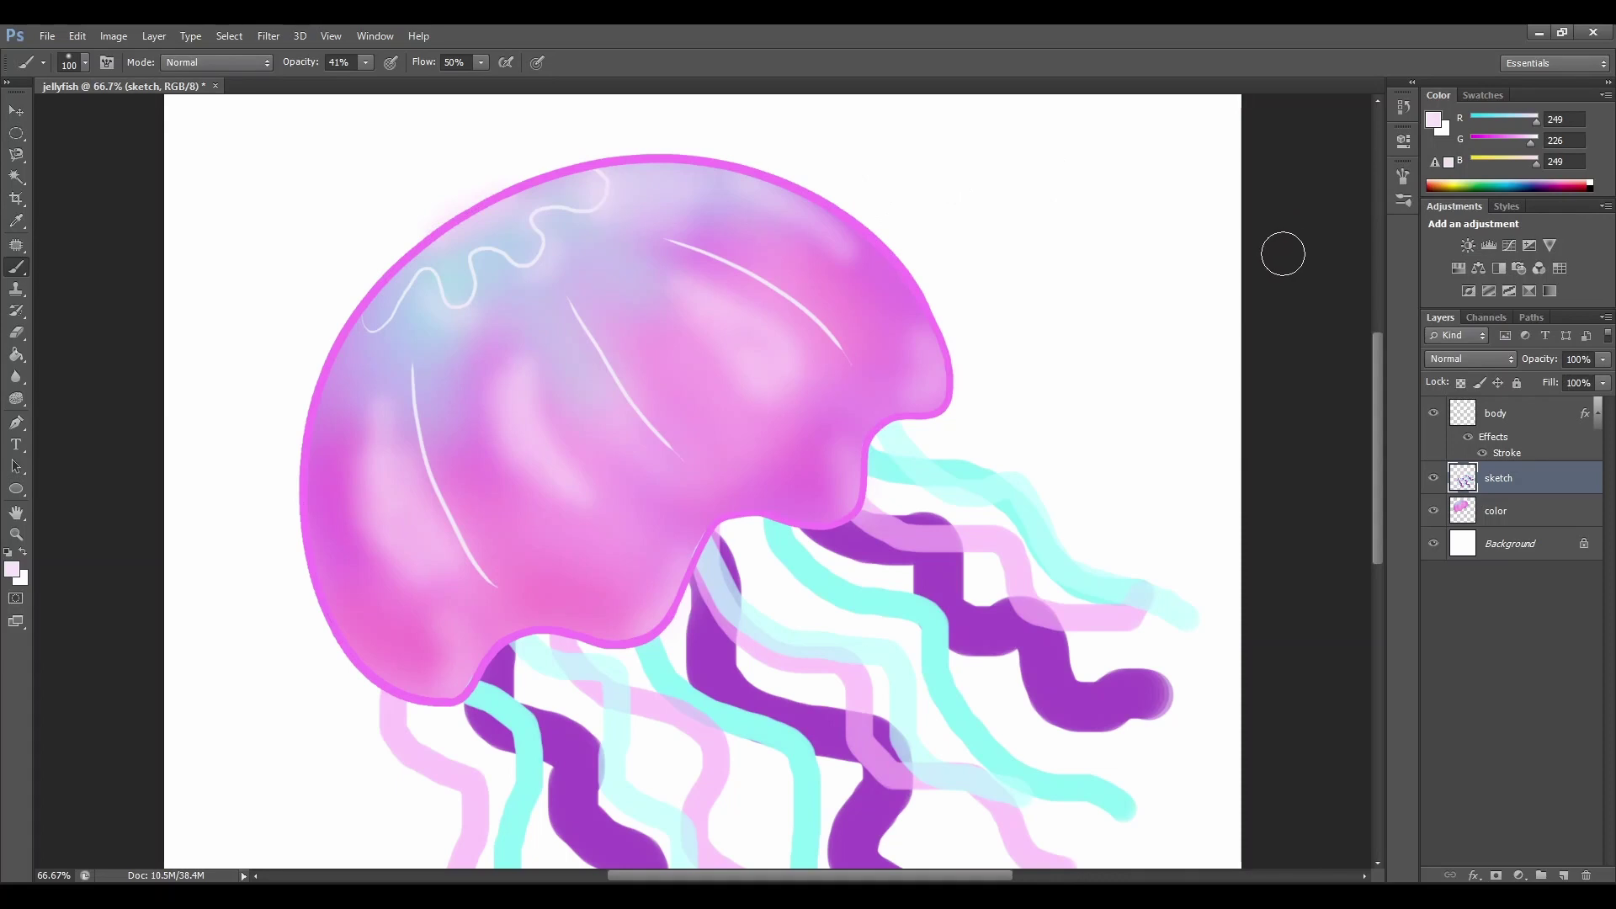
{"action": "scroll", "coordinate": [1170, 314], "scroll_direction": "down", "scroll_amount": 2}
{"action": "key", "text": "ctrl+minus"}
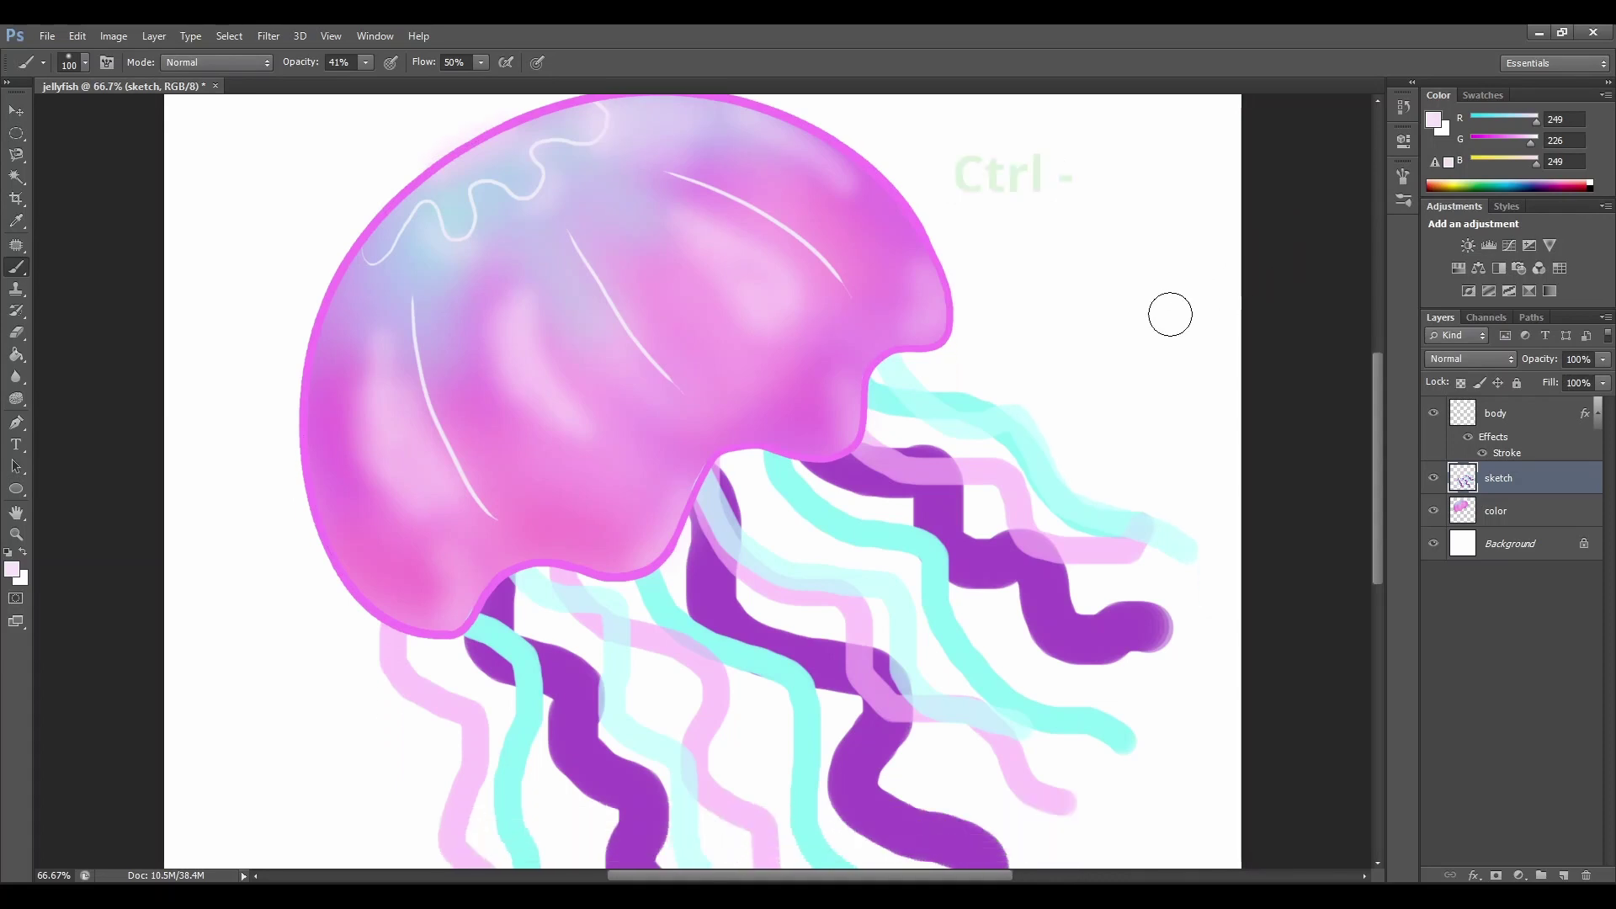
{"action": "scroll", "coordinate": [1170, 314], "scroll_direction": "down", "scroll_amount": 5}
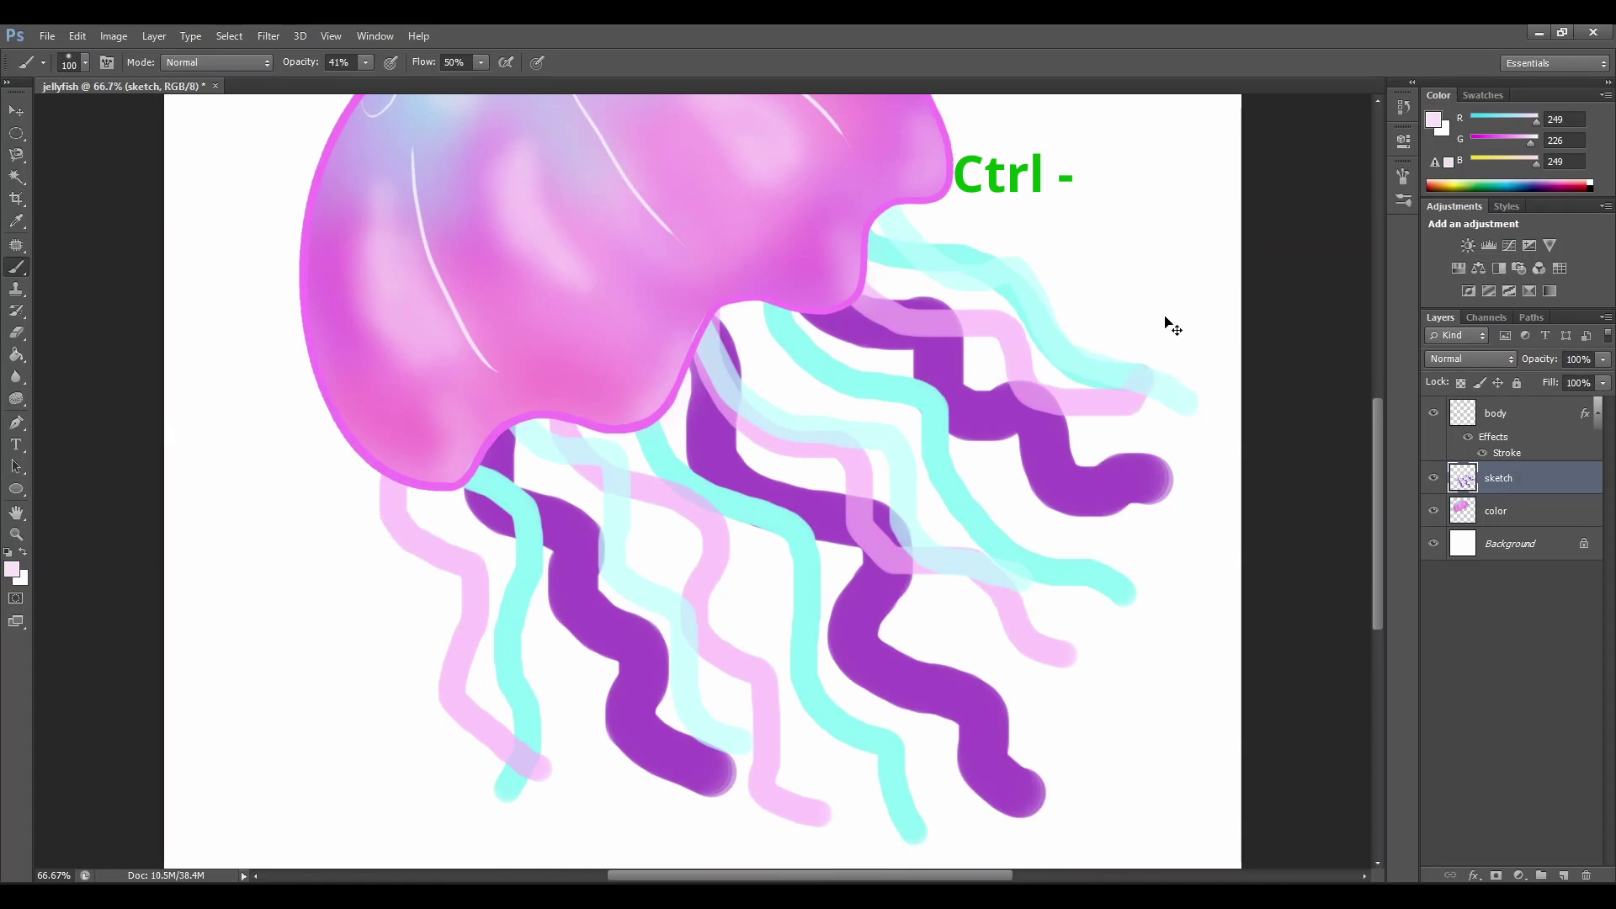
{"action": "key", "text": "ctrl+minus"}
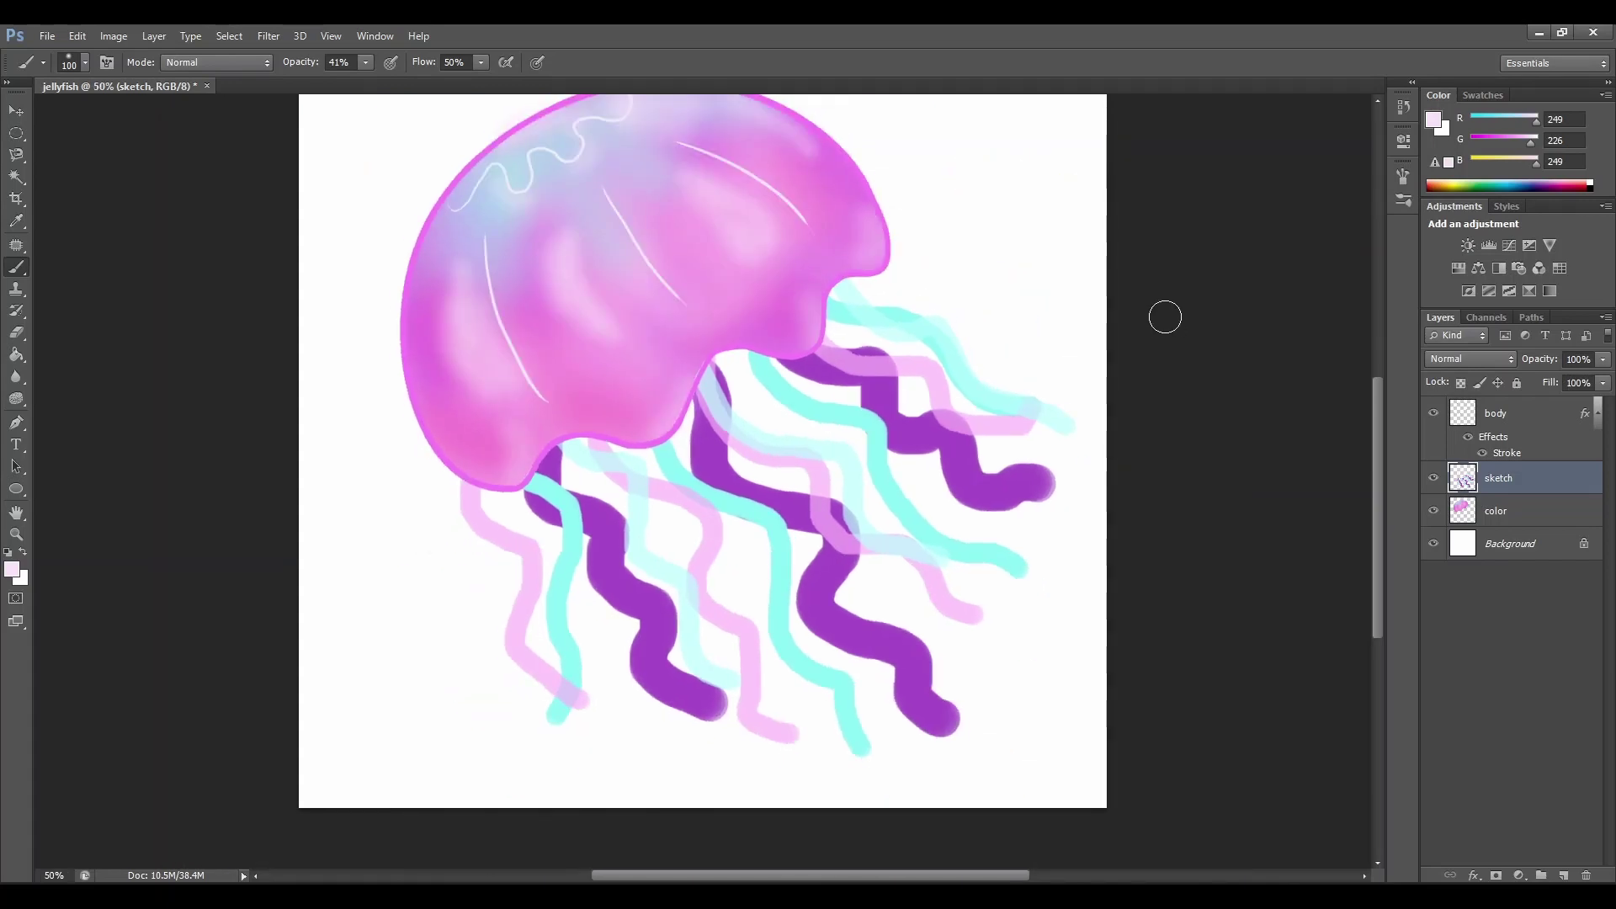
{"action": "scroll", "coordinate": [335, 583], "scroll_direction": "right", "scroll_amount": 1}
{"action": "key", "text": "e"}
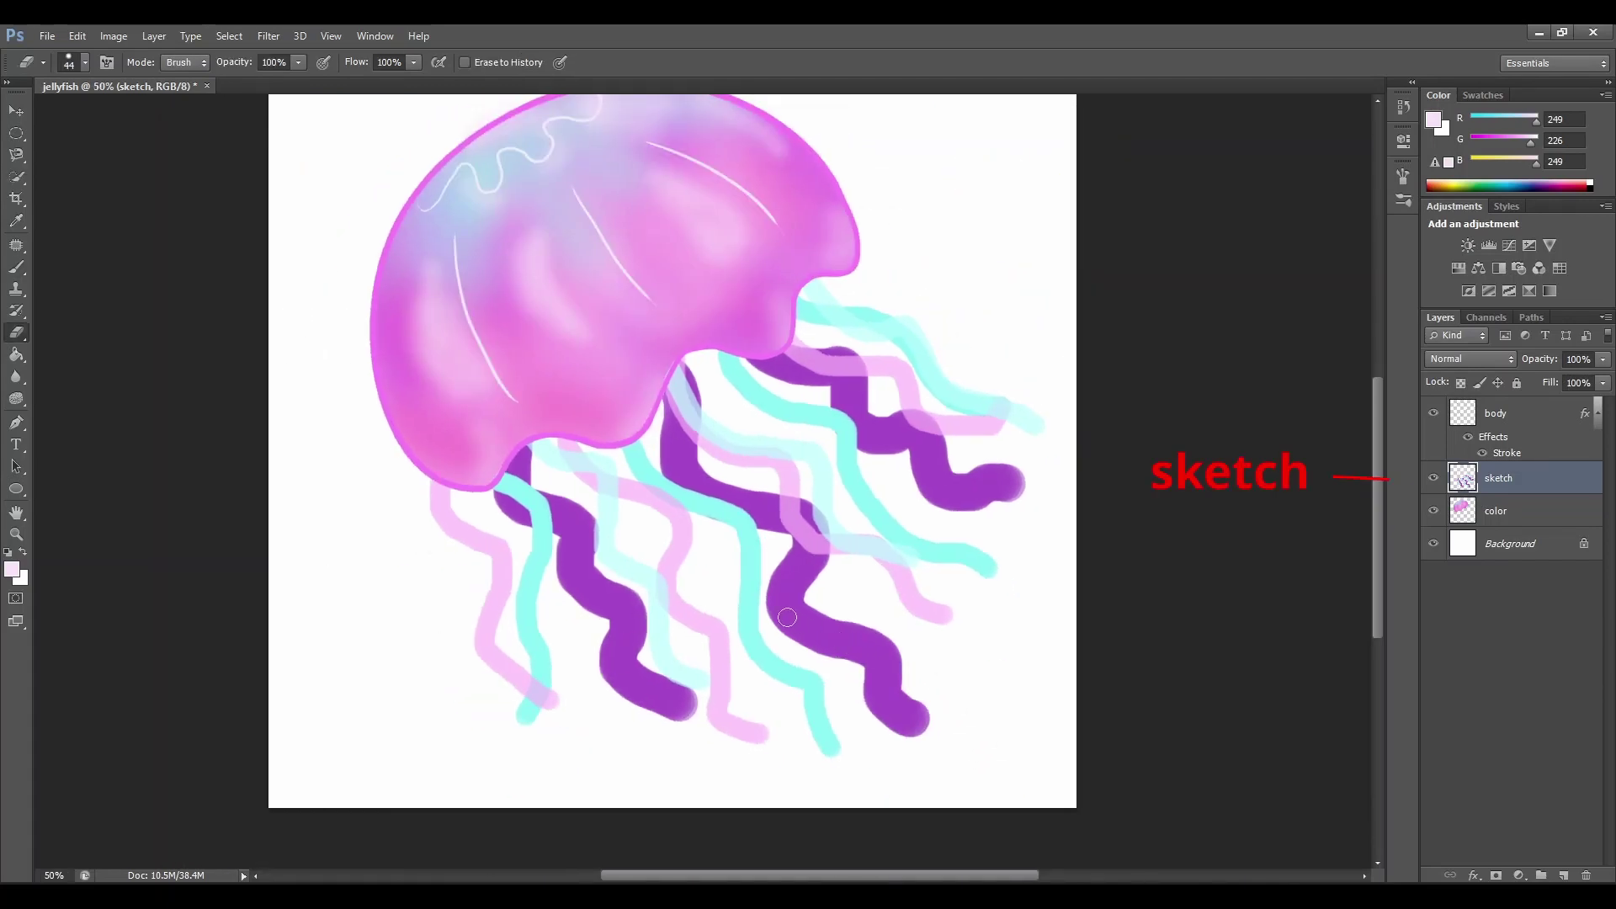
{"action": "key", "text": "ctrl+plus"}
{"action": "key", "text": "ctrl+plus"}
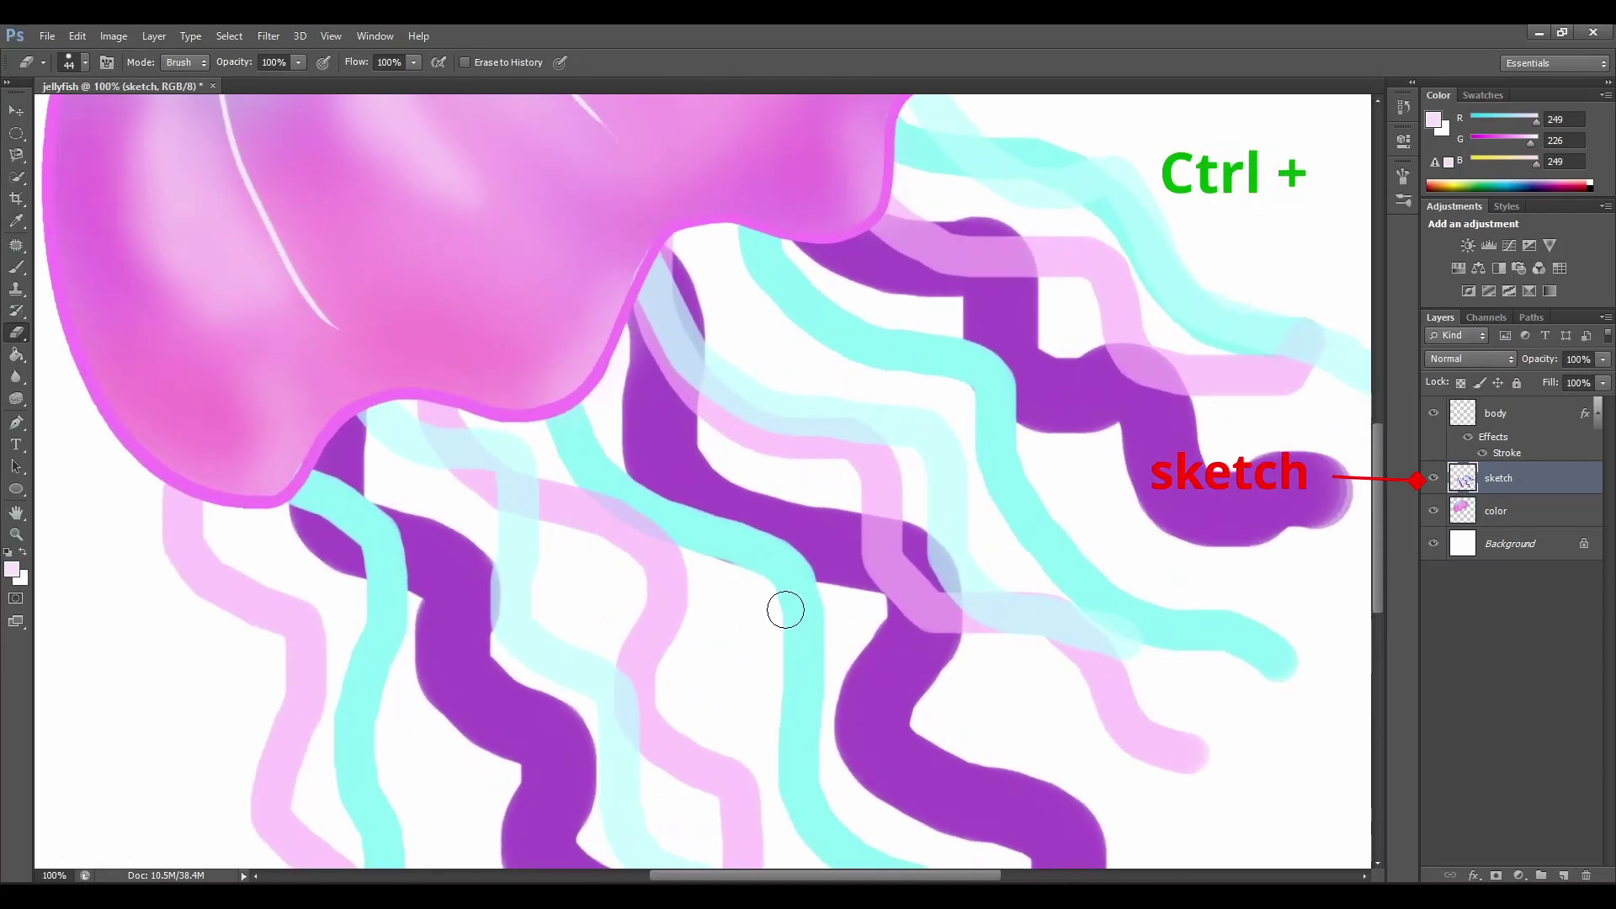
{"action": "scroll", "coordinate": [715, 522], "scroll_direction": "down", "scroll_amount": 5}
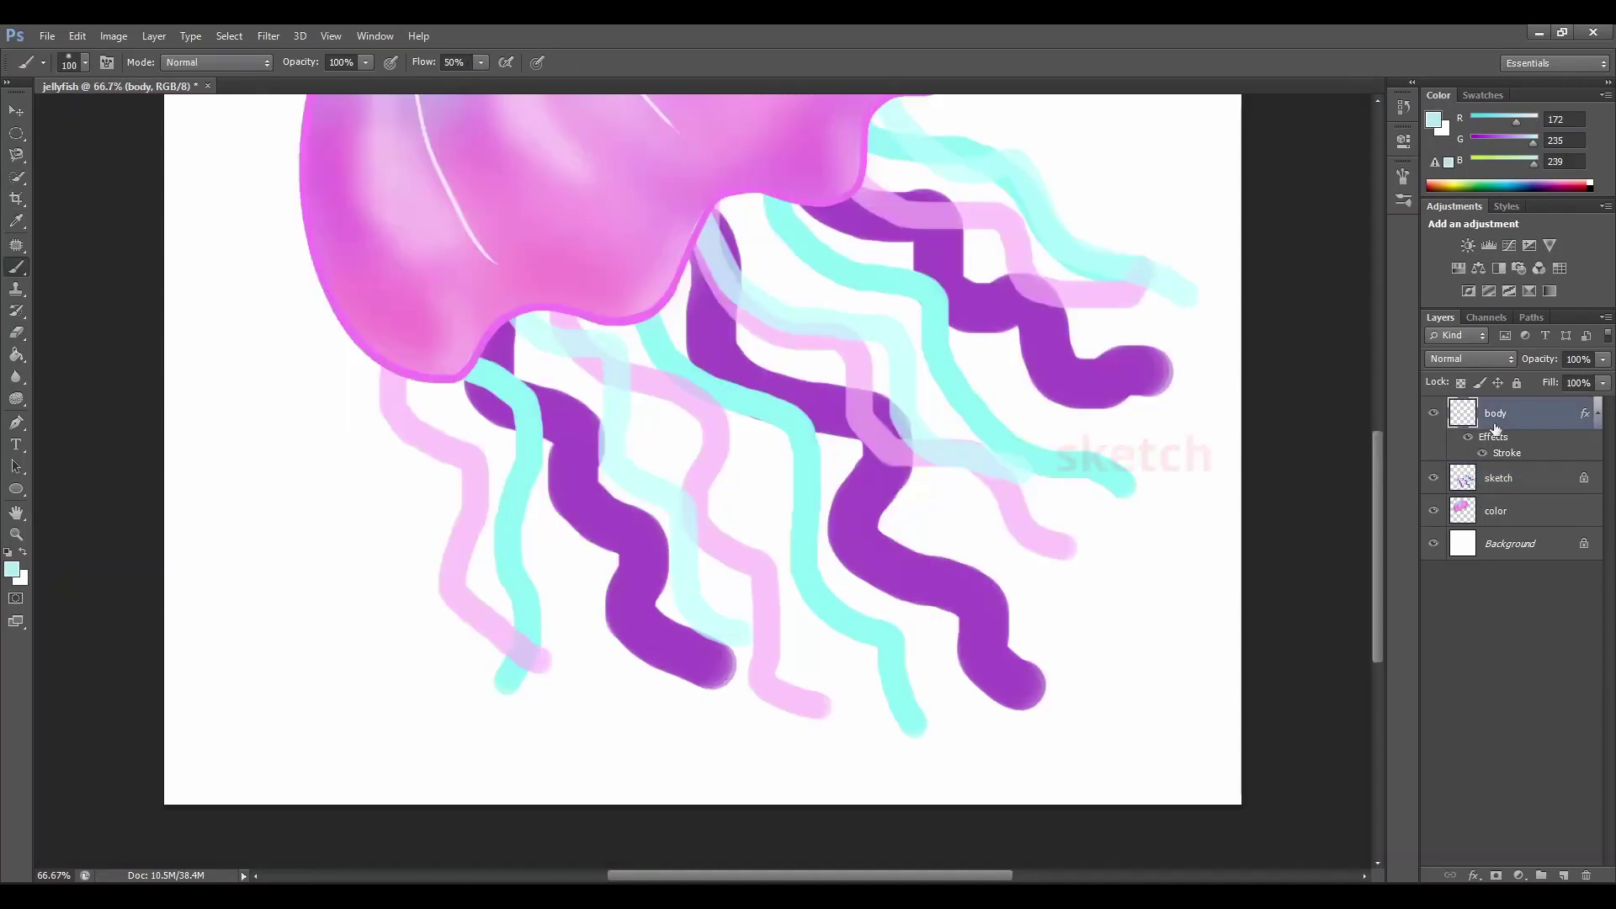
On the sketch layer, set brush opacity to 37% and colour to pale cyan b1f6fa
{"action": "left_click", "coordinate": [1509, 479]}
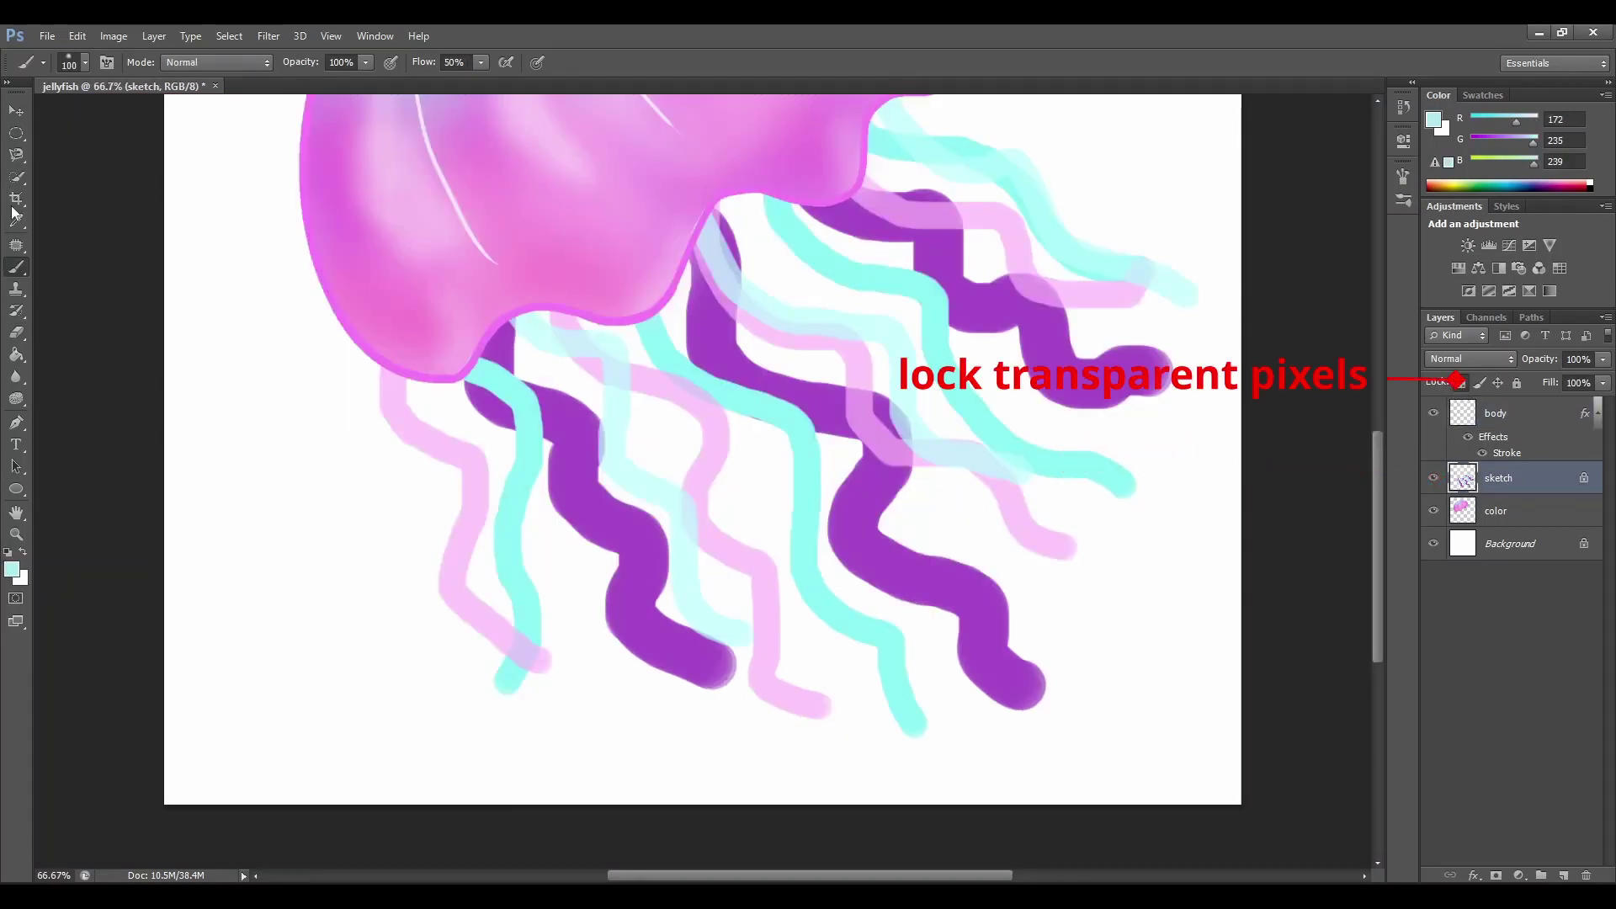
{"action": "left_click", "coordinate": [365, 63]}
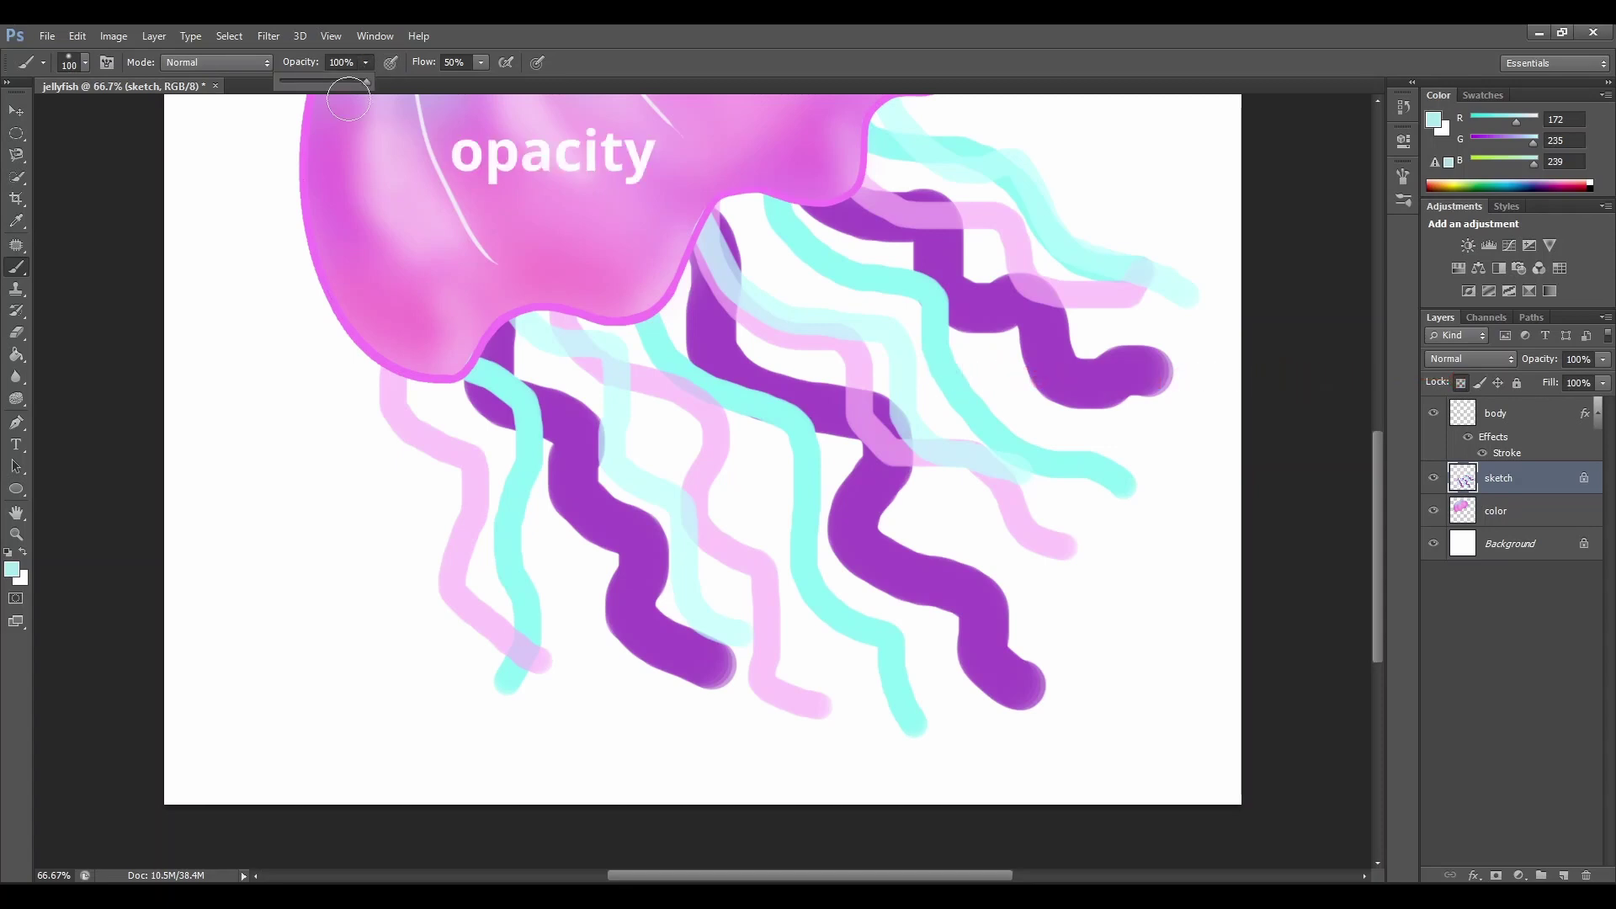
{"action": "left_click", "coordinate": [11, 571]}
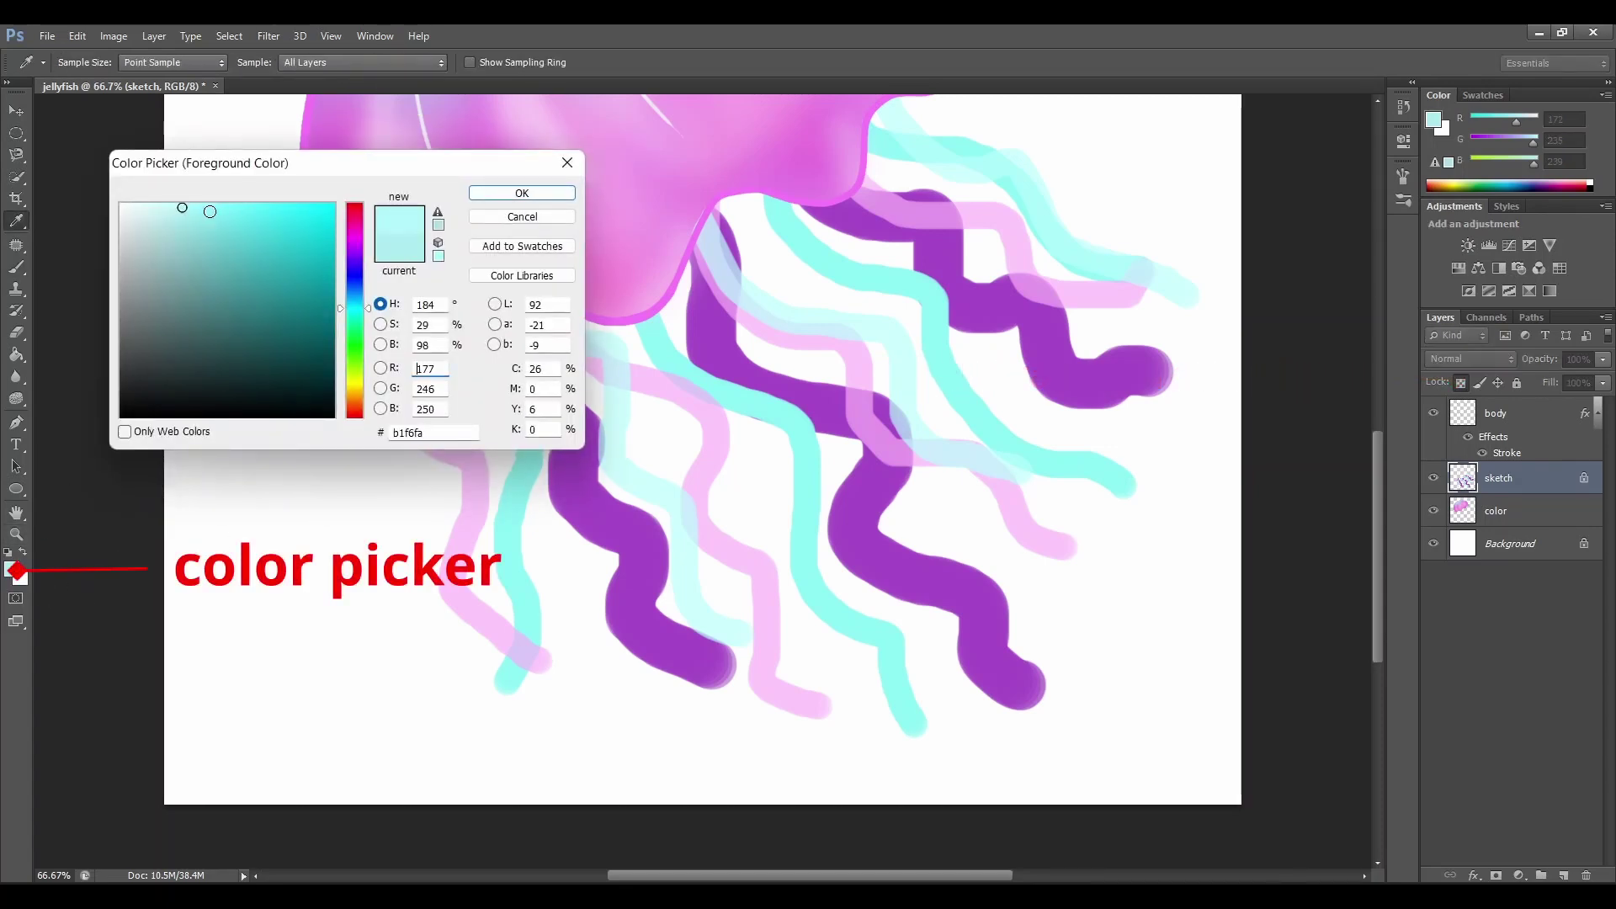
{"action": "left_click", "coordinate": [522, 194]}
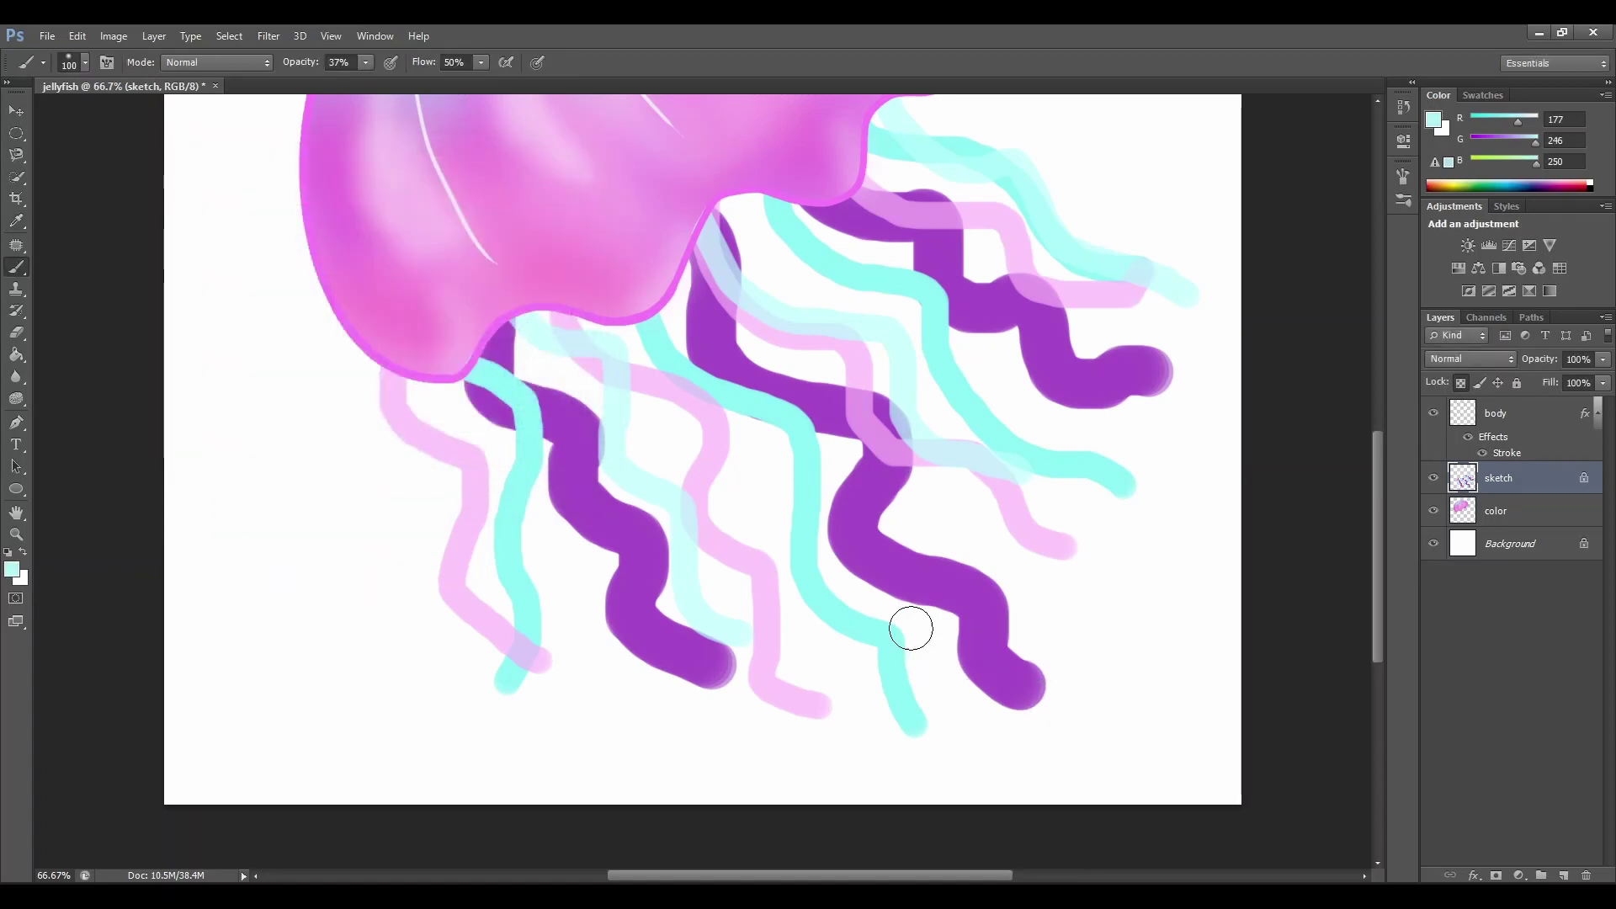
Lighten the upper, upper-right and lower purple tentacles with soft cyan strokes
{"action": "mouse_move", "coordinate": [923, 597]}
{"action": "left_mouse_down"}
{"action": "mouse_move", "coordinate": [980, 635]}
{"action": "mouse_move", "coordinate": [1020, 705]}
{"action": "mouse_move", "coordinate": [960, 654]}
{"action": "left_mouse_up"}
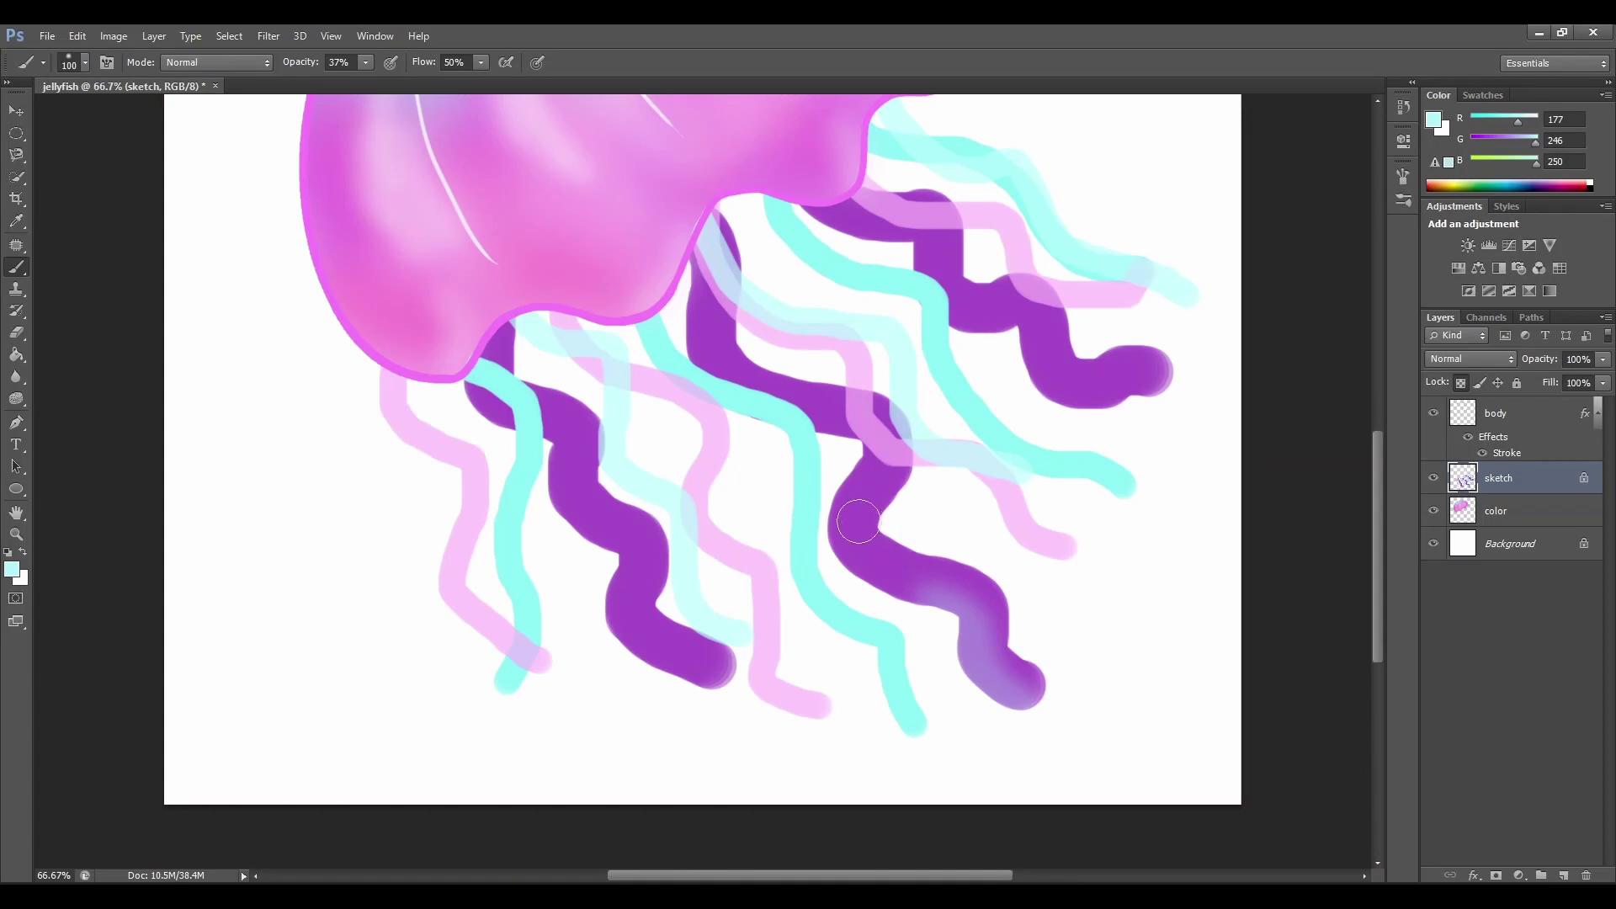
{"action": "mouse_move", "coordinate": [726, 282]}
{"action": "left_mouse_down"}
{"action": "mouse_move", "coordinate": [723, 357]}
{"action": "mouse_move", "coordinate": [833, 397]}
{"action": "left_mouse_up"}
{"action": "mouse_move", "coordinate": [889, 227]}
{"action": "left_mouse_down"}
{"action": "mouse_move", "coordinate": [937, 300]}
{"action": "mouse_move", "coordinate": [1031, 334]}
{"action": "mouse_move", "coordinate": [1049, 385]}
{"action": "mouse_move", "coordinate": [1097, 399]}
{"action": "mouse_move", "coordinate": [1183, 380]}
{"action": "left_mouse_up"}
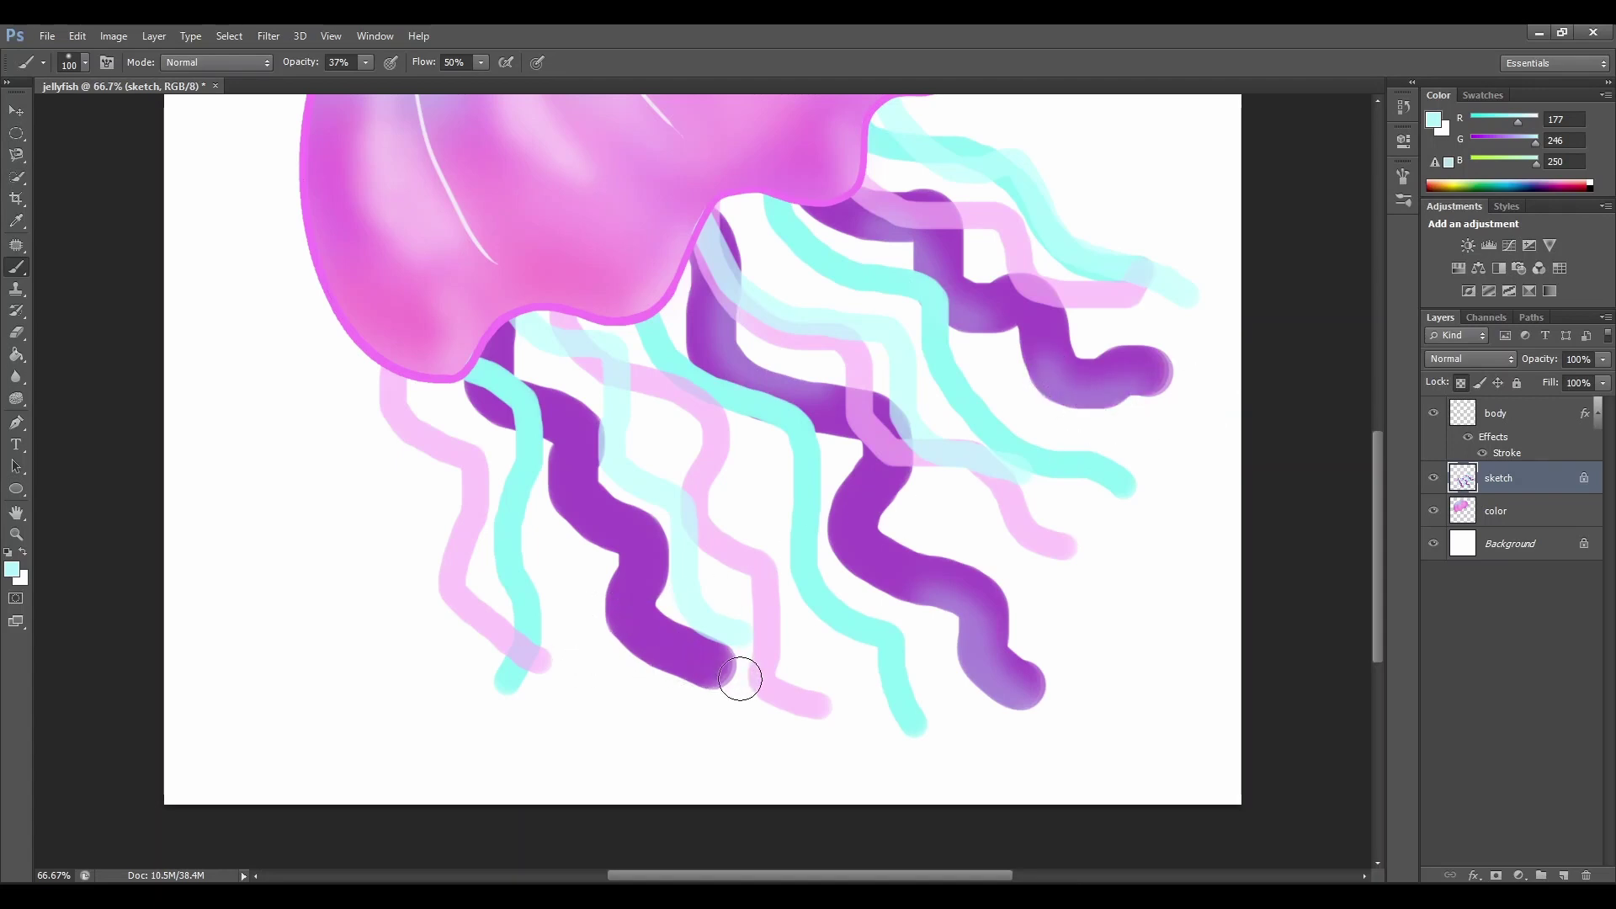
{"action": "mouse_move", "coordinate": [731, 677]}
{"action": "left_mouse_down"}
{"action": "mouse_move", "coordinate": [670, 615]}
{"action": "mouse_move", "coordinate": [661, 560]}
{"action": "left_mouse_up"}
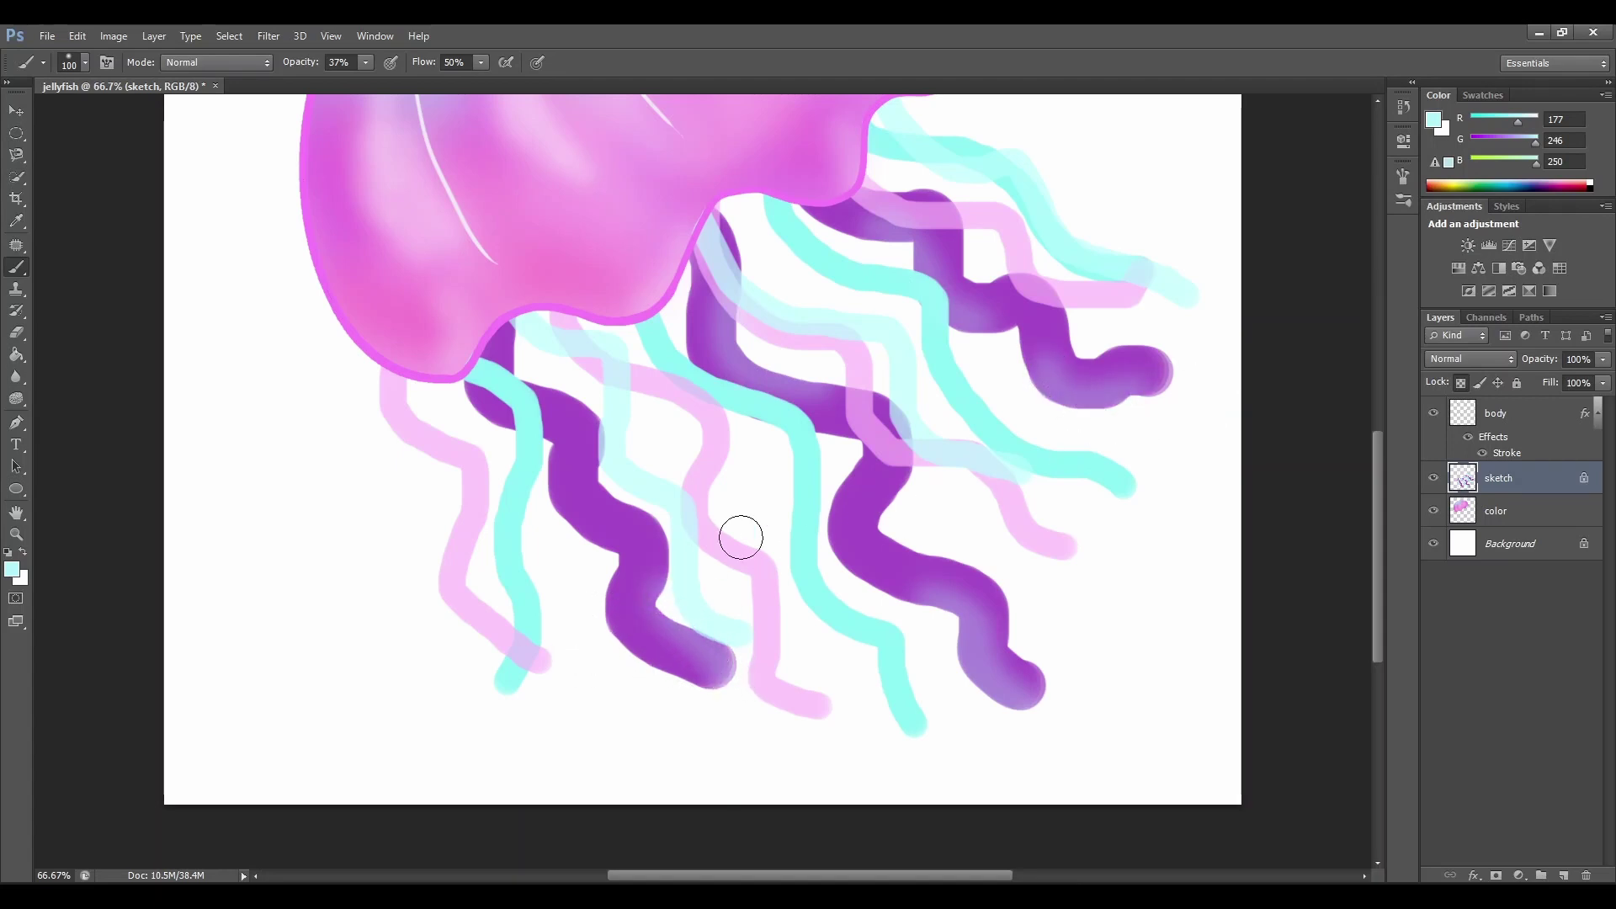
{"action": "left_click_drag", "start_coordinate": [597, 508], "coordinate": [557, 458]}
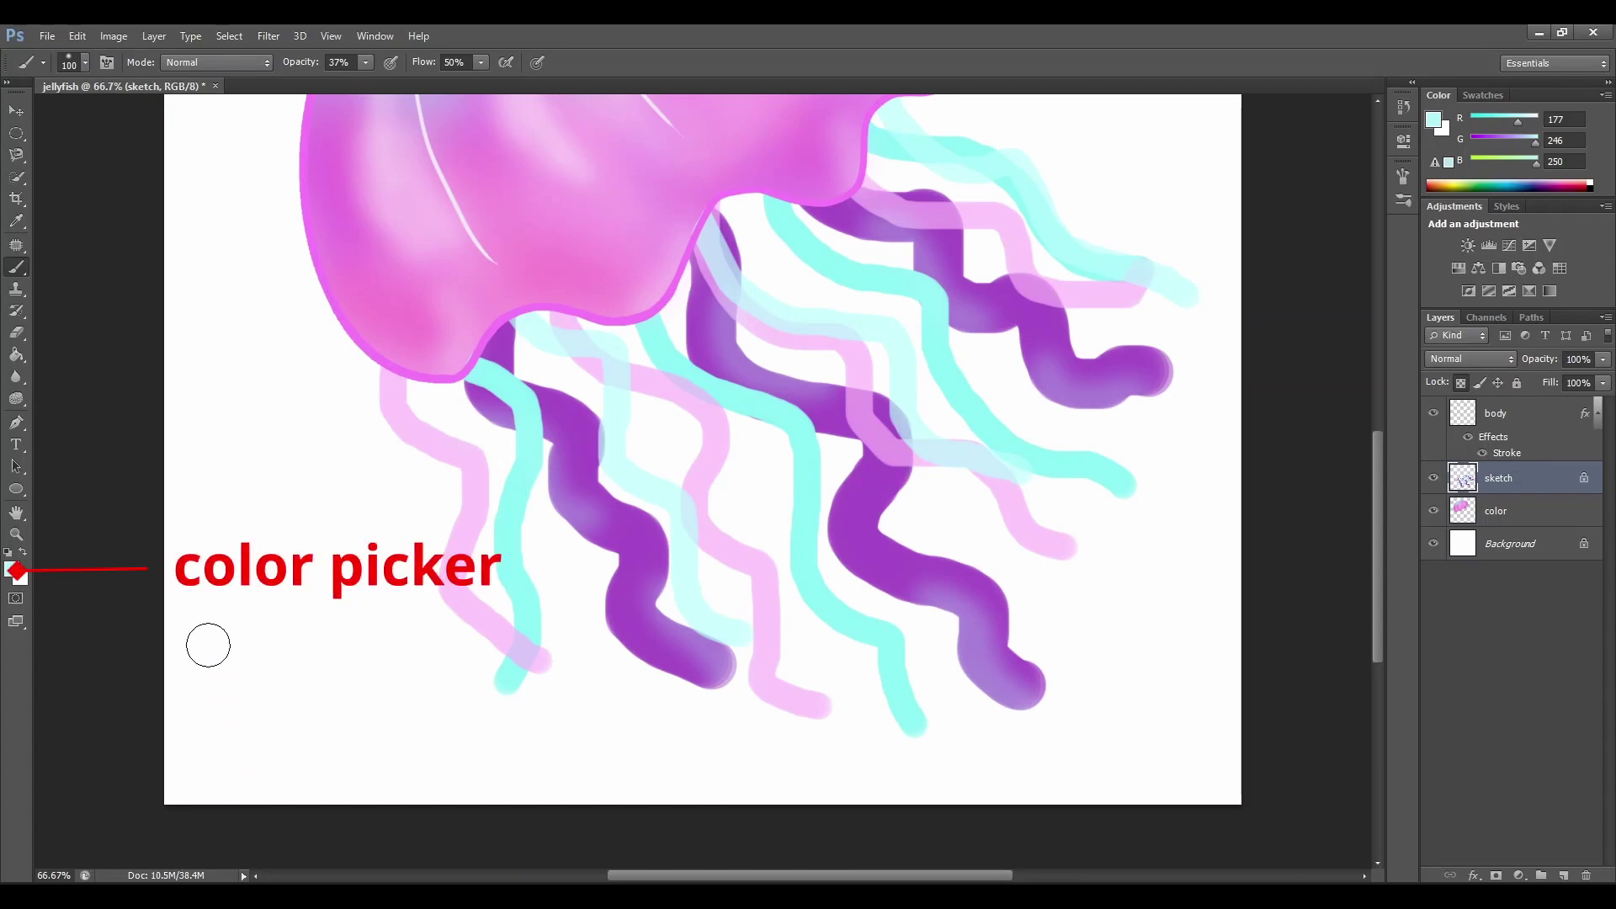
Set the foreground colour to light pink fab1f7
{"action": "left_click", "coordinate": [13, 569]}
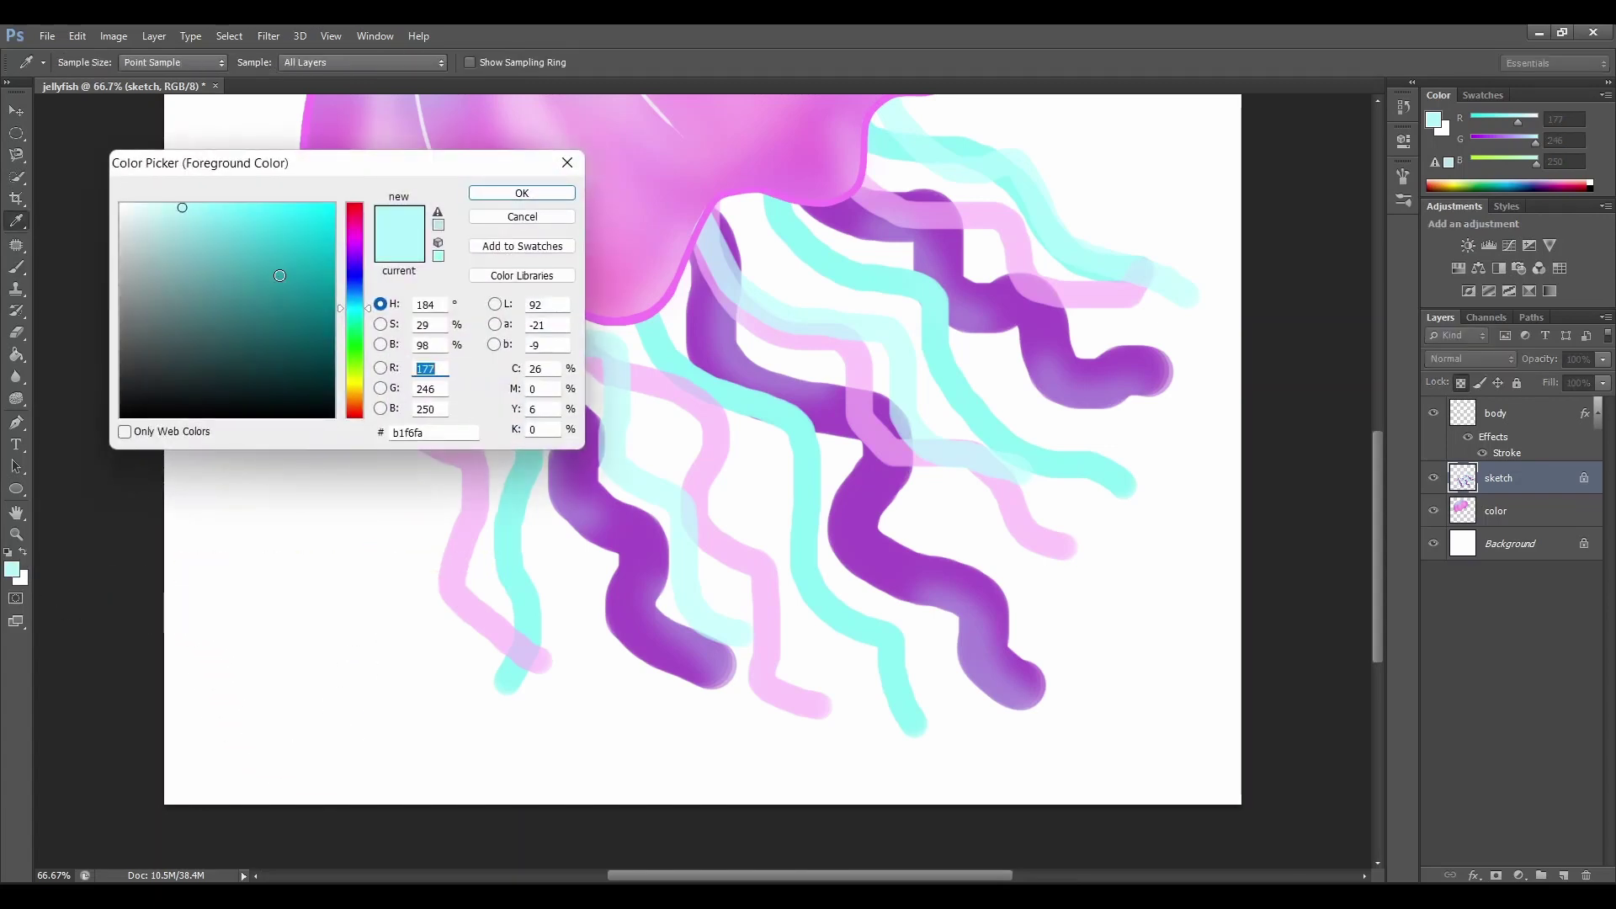
{"action": "left_click", "coordinate": [353, 237]}
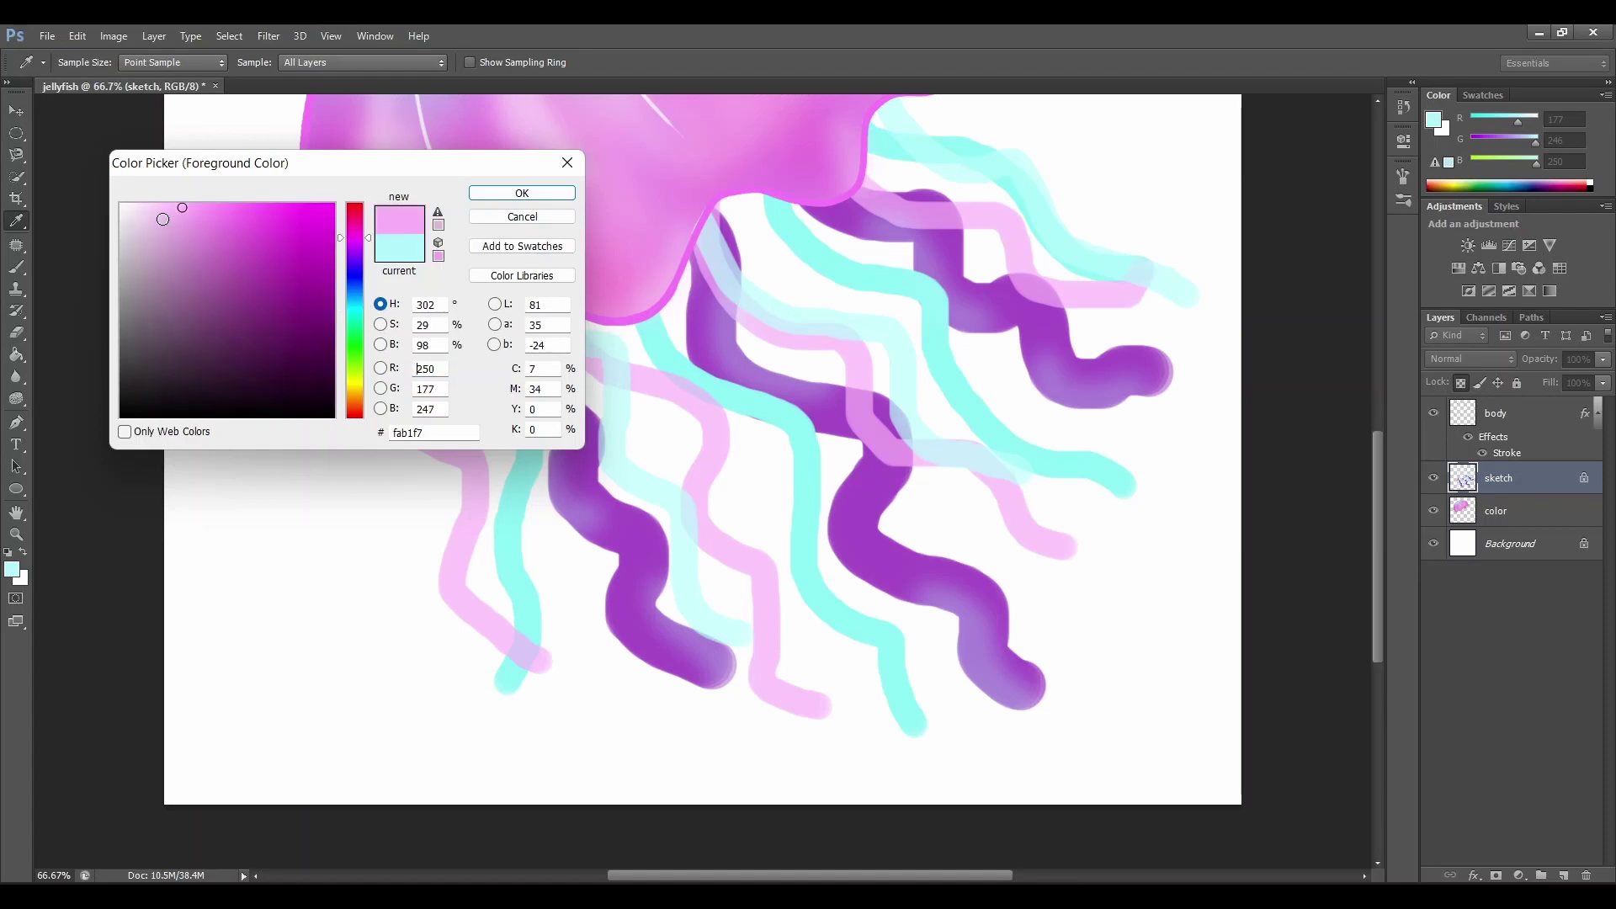
{"action": "left_click", "coordinate": [522, 193]}
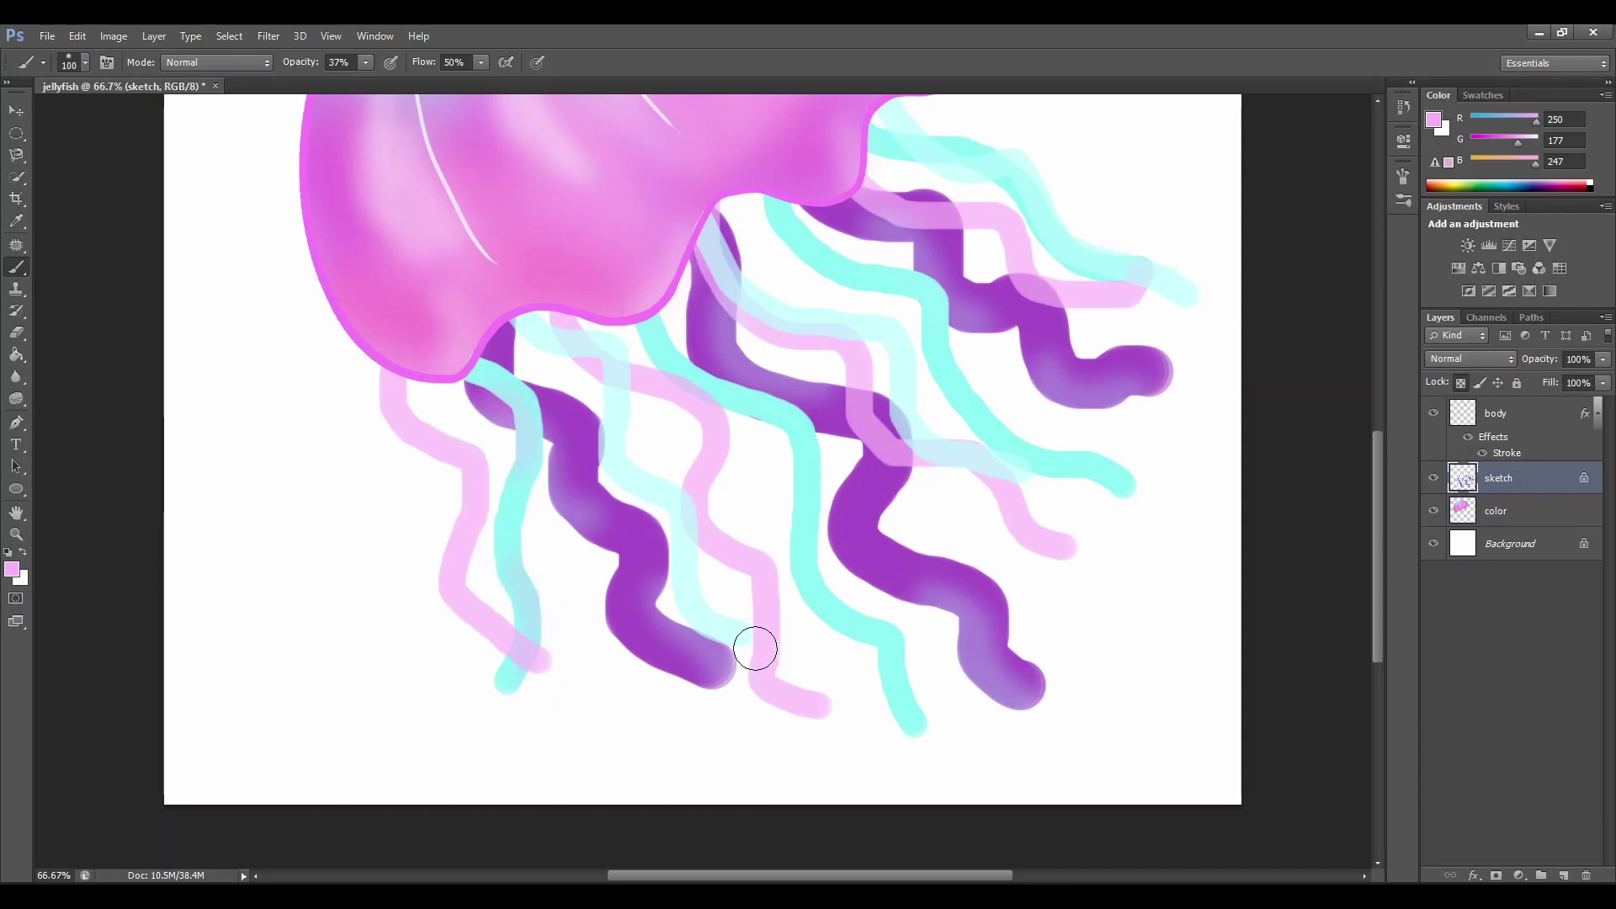
Tint the middle, upper-middle and upper-right cyan tentacles pink
{"action": "mouse_move", "coordinate": [765, 429]}
{"action": "left_mouse_down"}
{"action": "mouse_move", "coordinate": [813, 472]}
{"action": "mouse_move", "coordinate": [812, 548]}
{"action": "mouse_move", "coordinate": [880, 630]}
{"action": "left_mouse_up"}
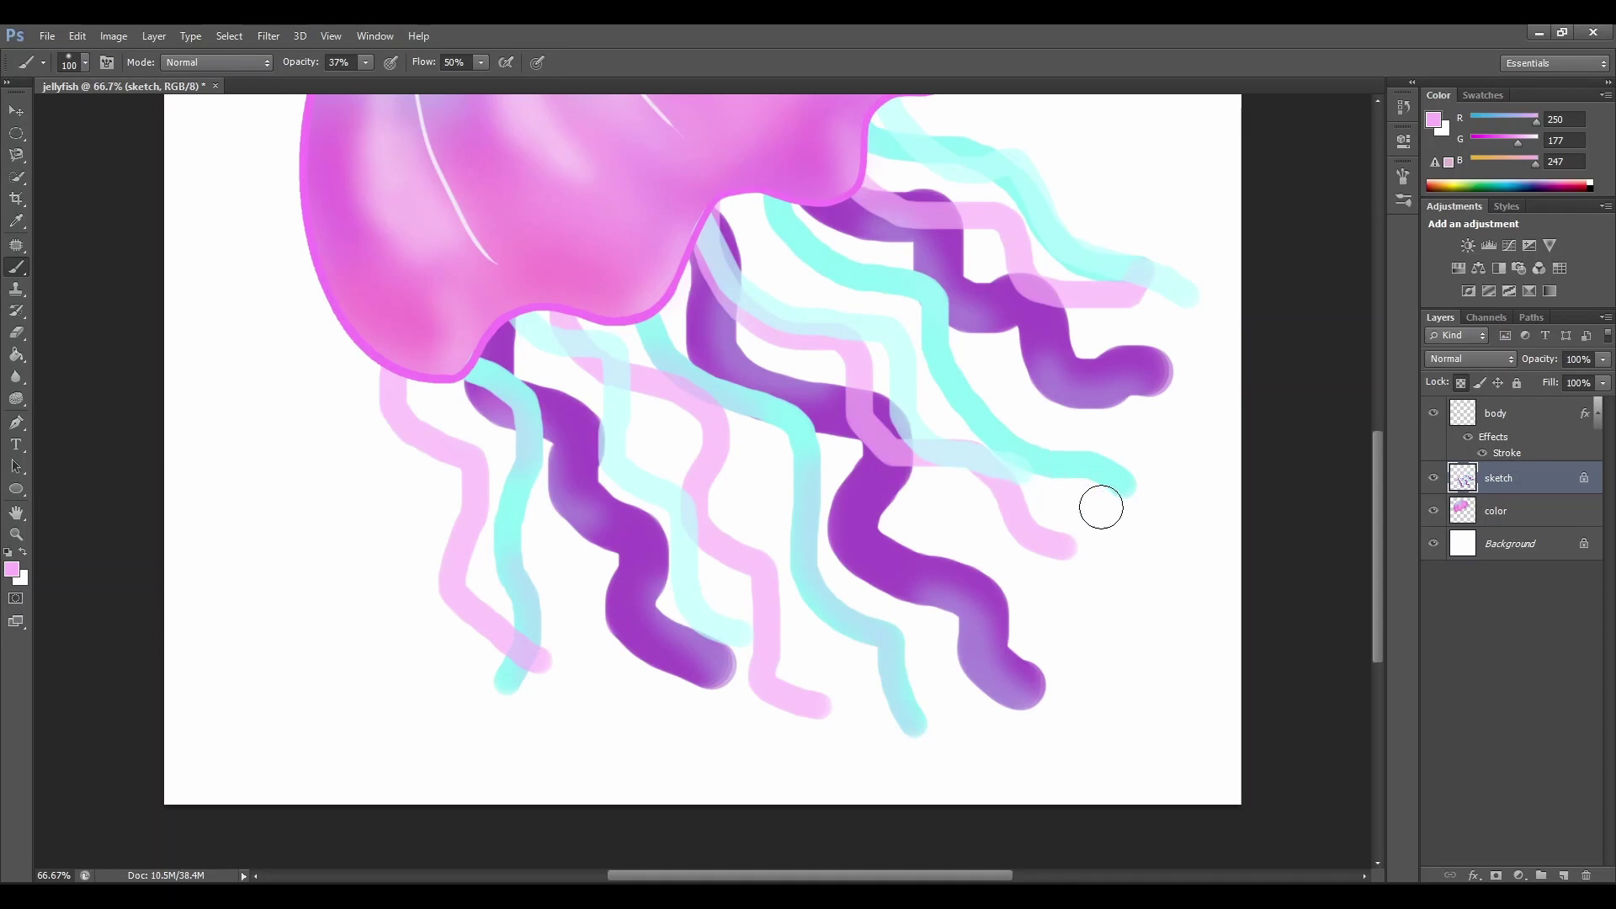
{"action": "mouse_move", "coordinate": [783, 215]}
{"action": "left_mouse_down"}
{"action": "mouse_move", "coordinate": [819, 245]}
{"action": "mouse_move", "coordinate": [1000, 301]}
{"action": "left_mouse_up"}
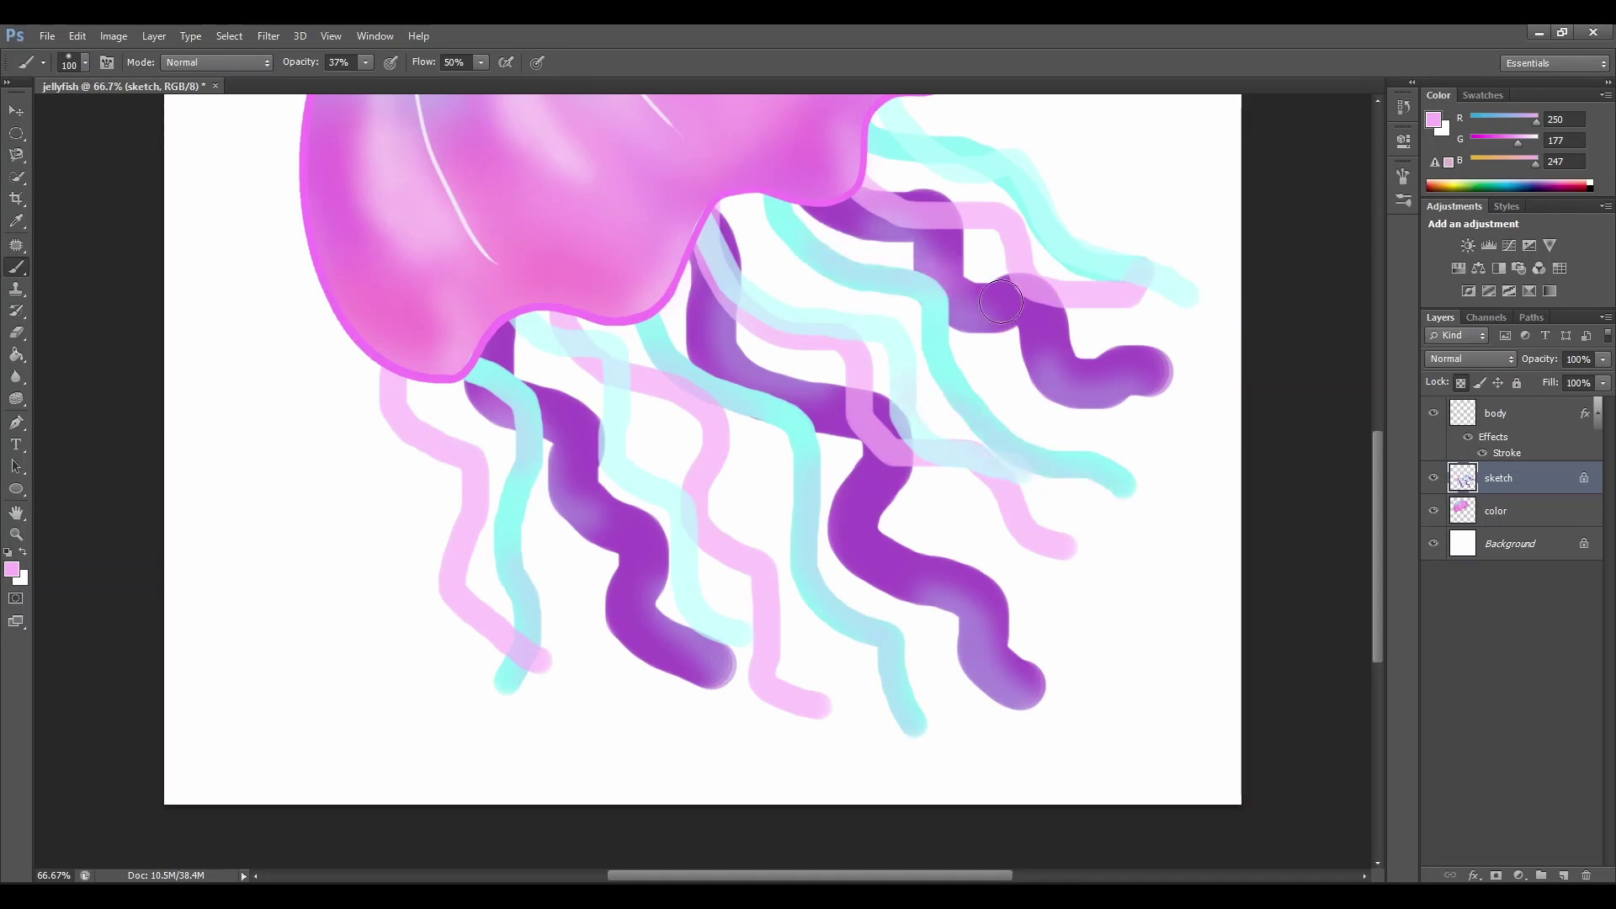
{"action": "mouse_move", "coordinate": [887, 140]}
{"action": "left_mouse_down"}
{"action": "mouse_move", "coordinate": [925, 144]}
{"action": "mouse_move", "coordinate": [1061, 269]}
{"action": "mouse_move", "coordinate": [1119, 269]}
{"action": "mouse_move", "coordinate": [1196, 304]}
{"action": "left_mouse_up"}
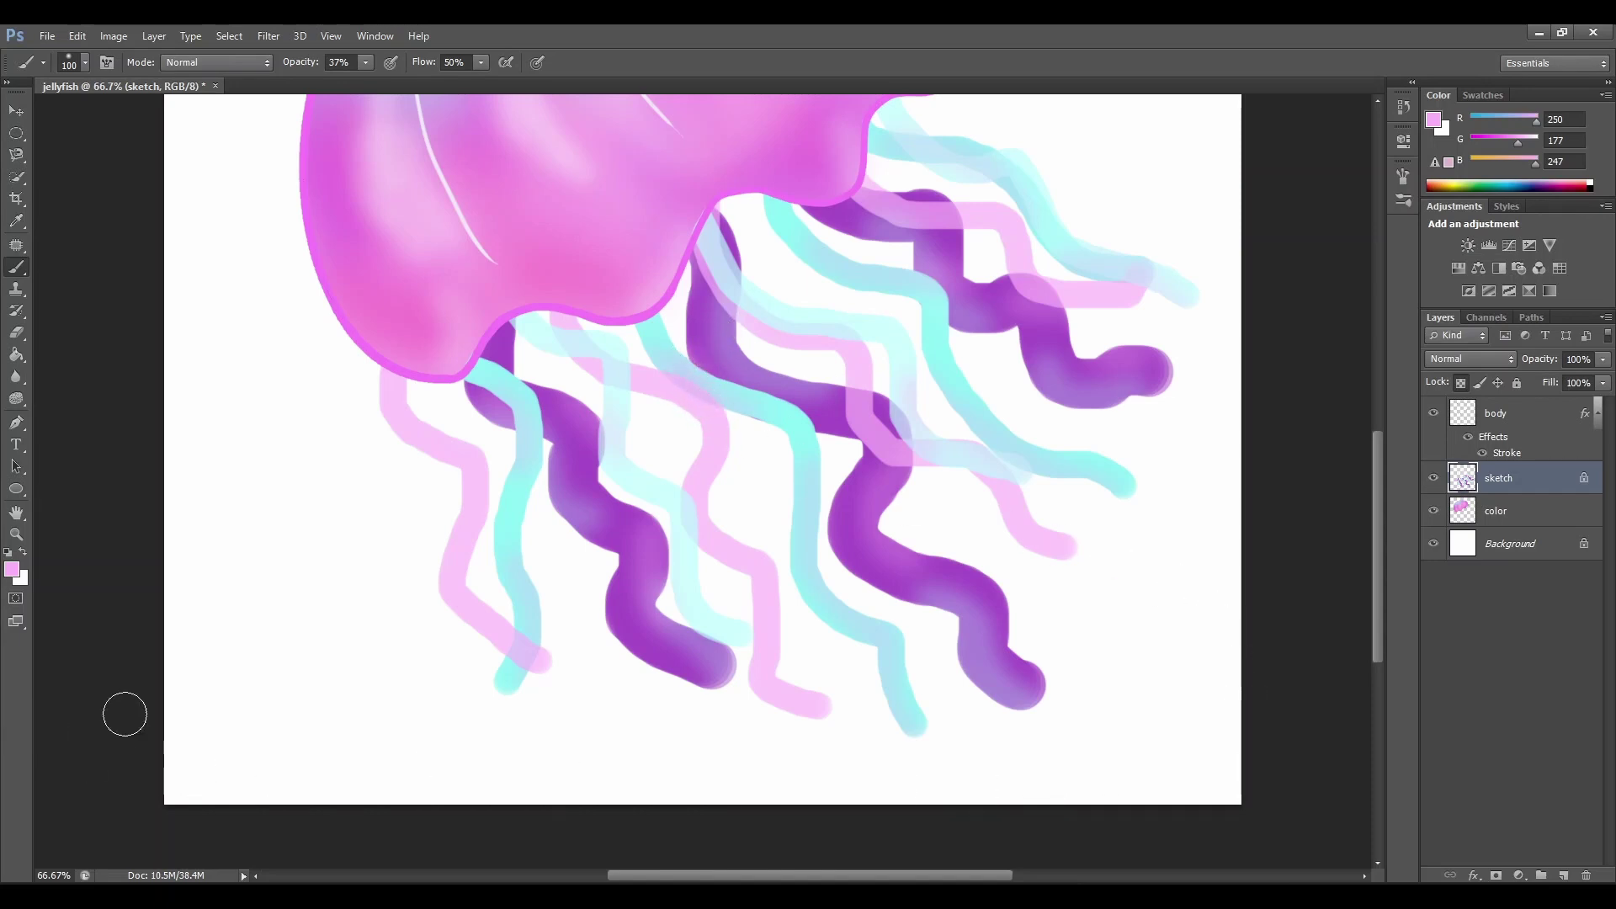
Pick very pale pink f5e2f4 and dab it on the purple tentacle top
{"action": "left_click", "coordinate": [12, 571]}
{"action": "left_click", "coordinate": [150, 216]}
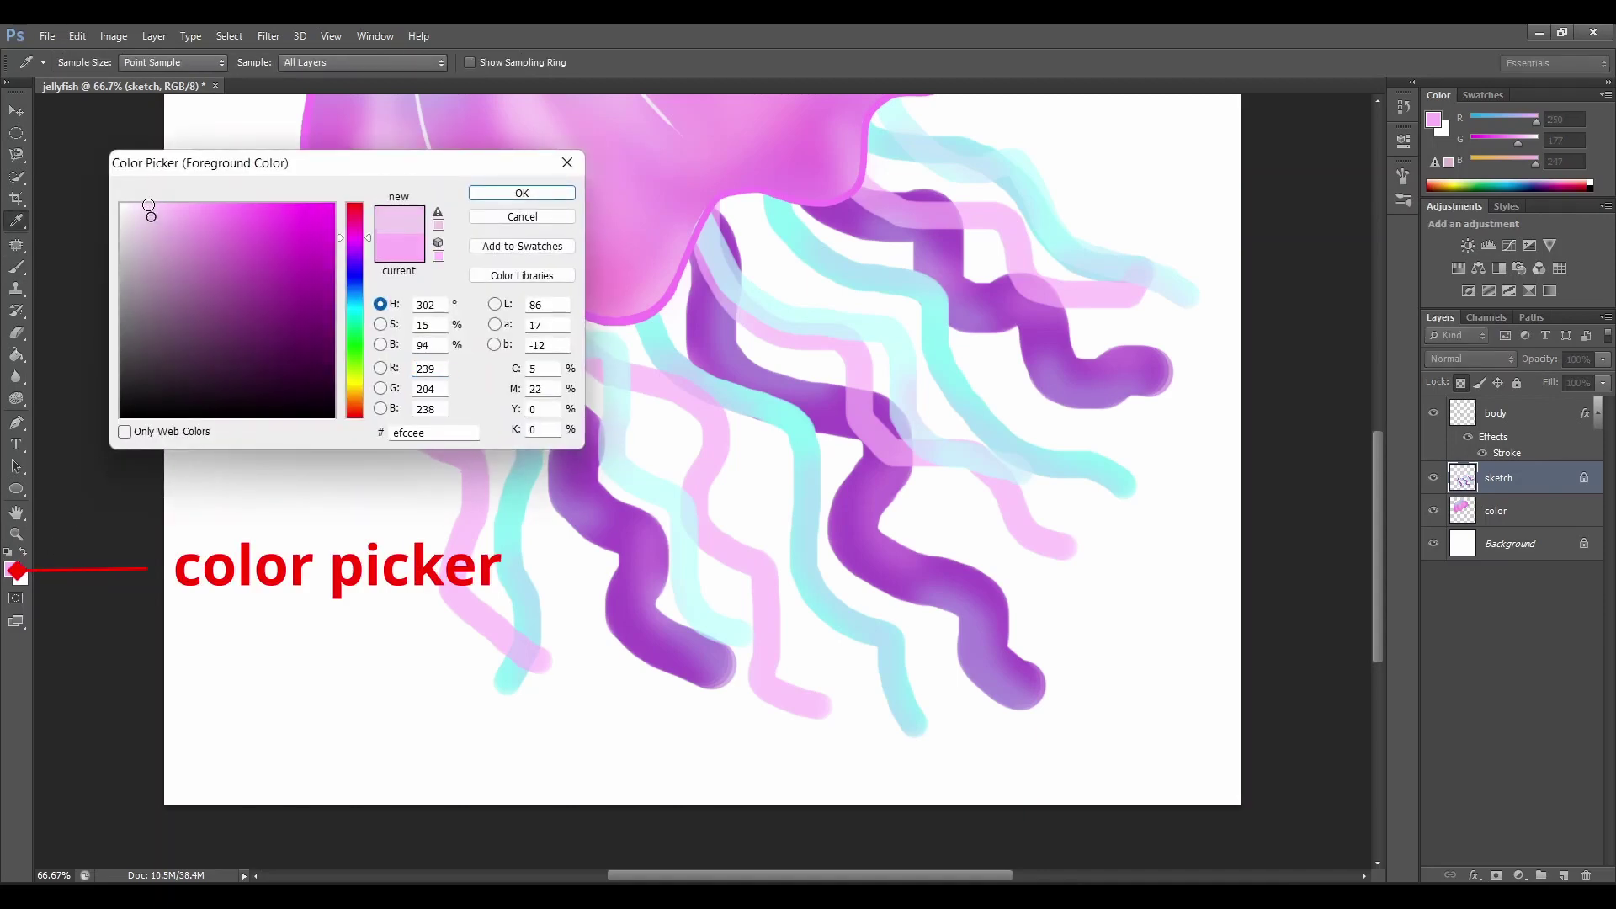
{"action": "left_click", "coordinate": [136, 211]}
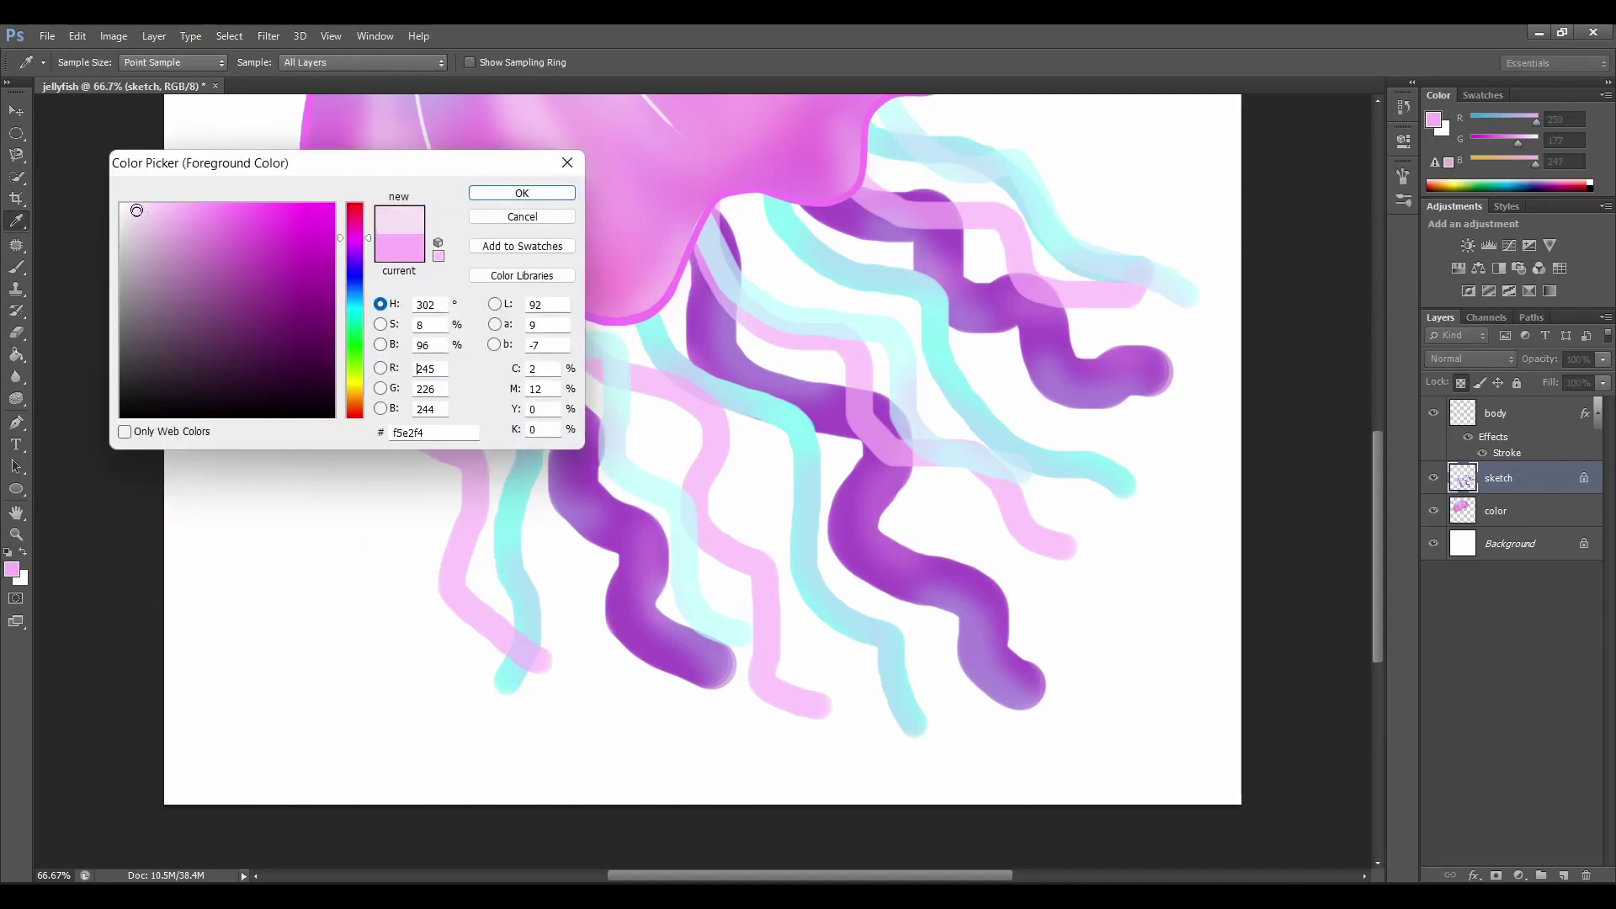
{"action": "left_click", "coordinate": [522, 192]}
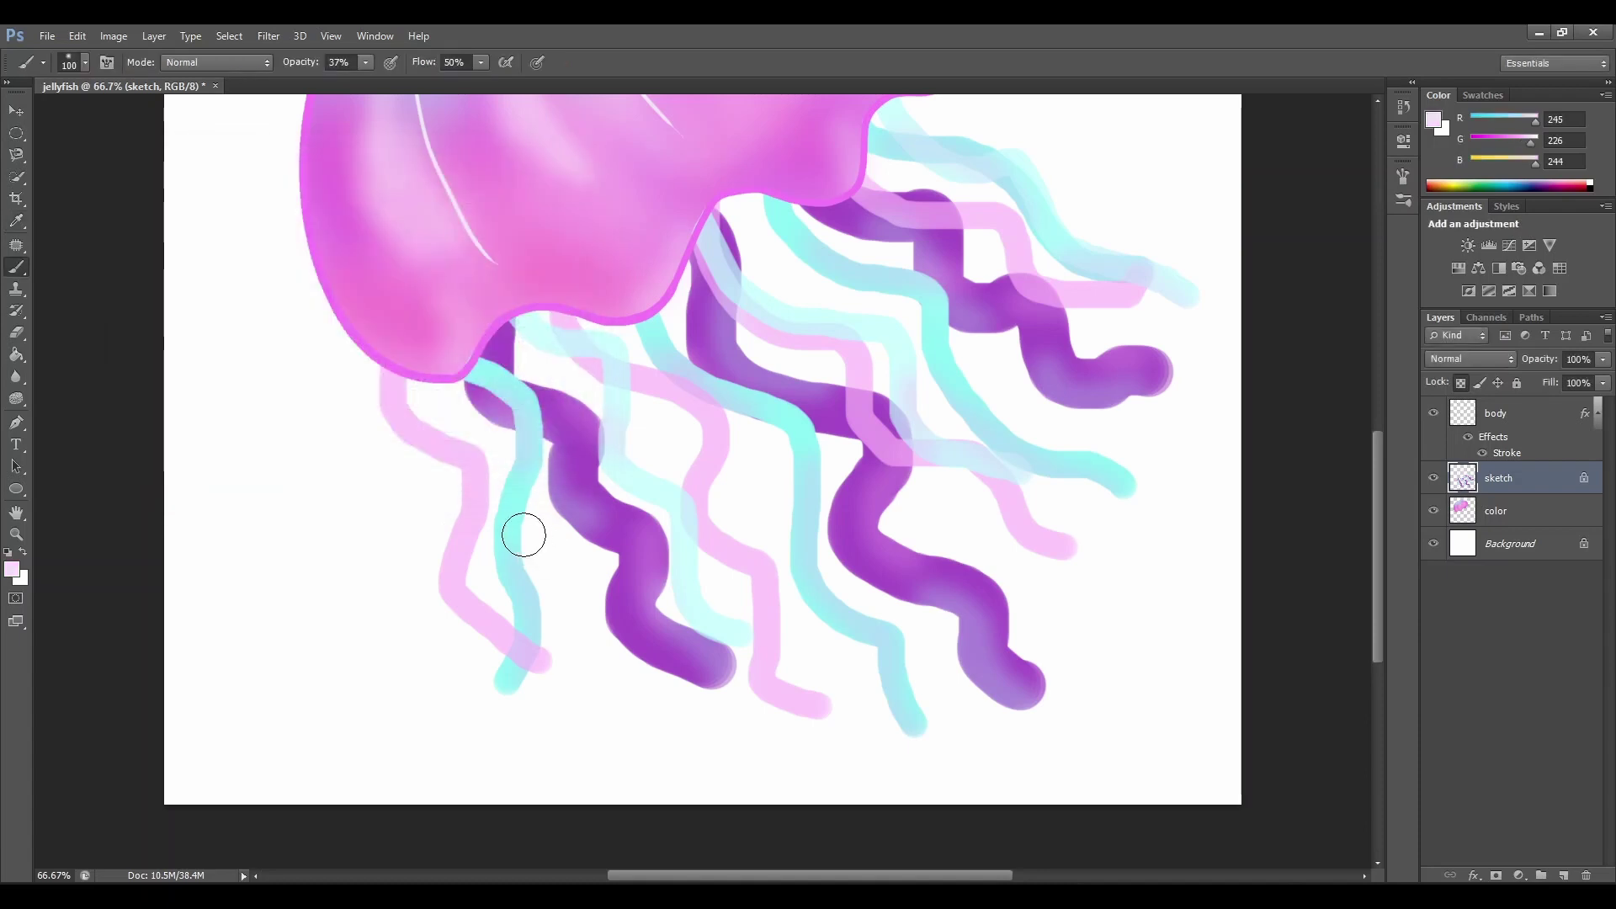
{"action": "left_click", "coordinate": [480, 394]}
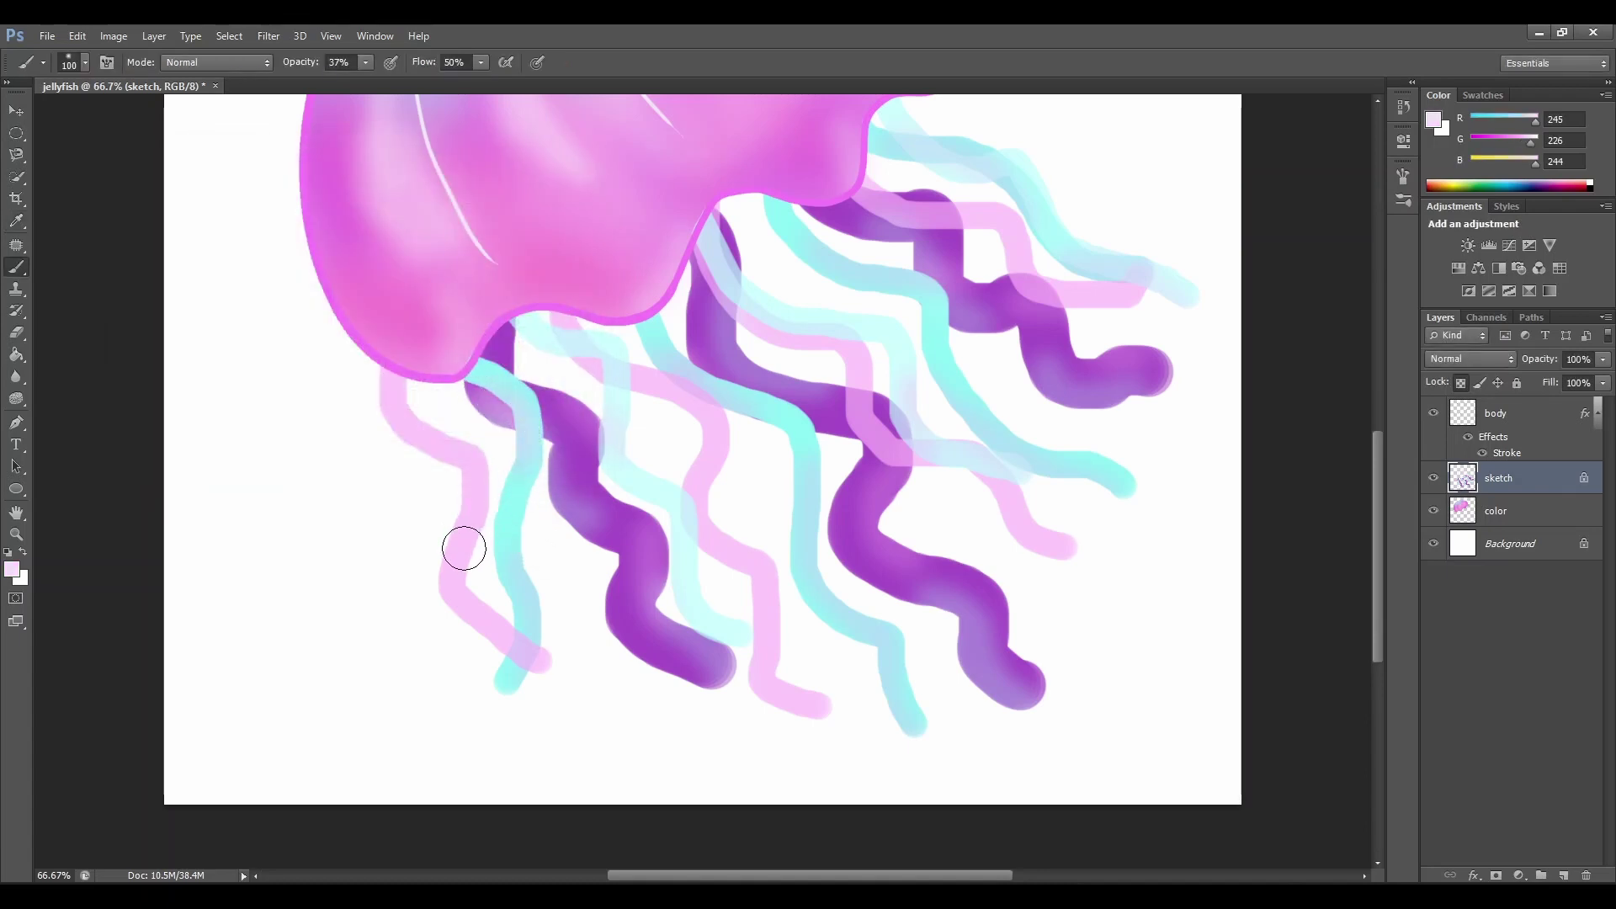
Shrink the brush to 54 px and highlight the purple tentacles' edges
{"action": "left_click", "coordinate": [87, 62]}
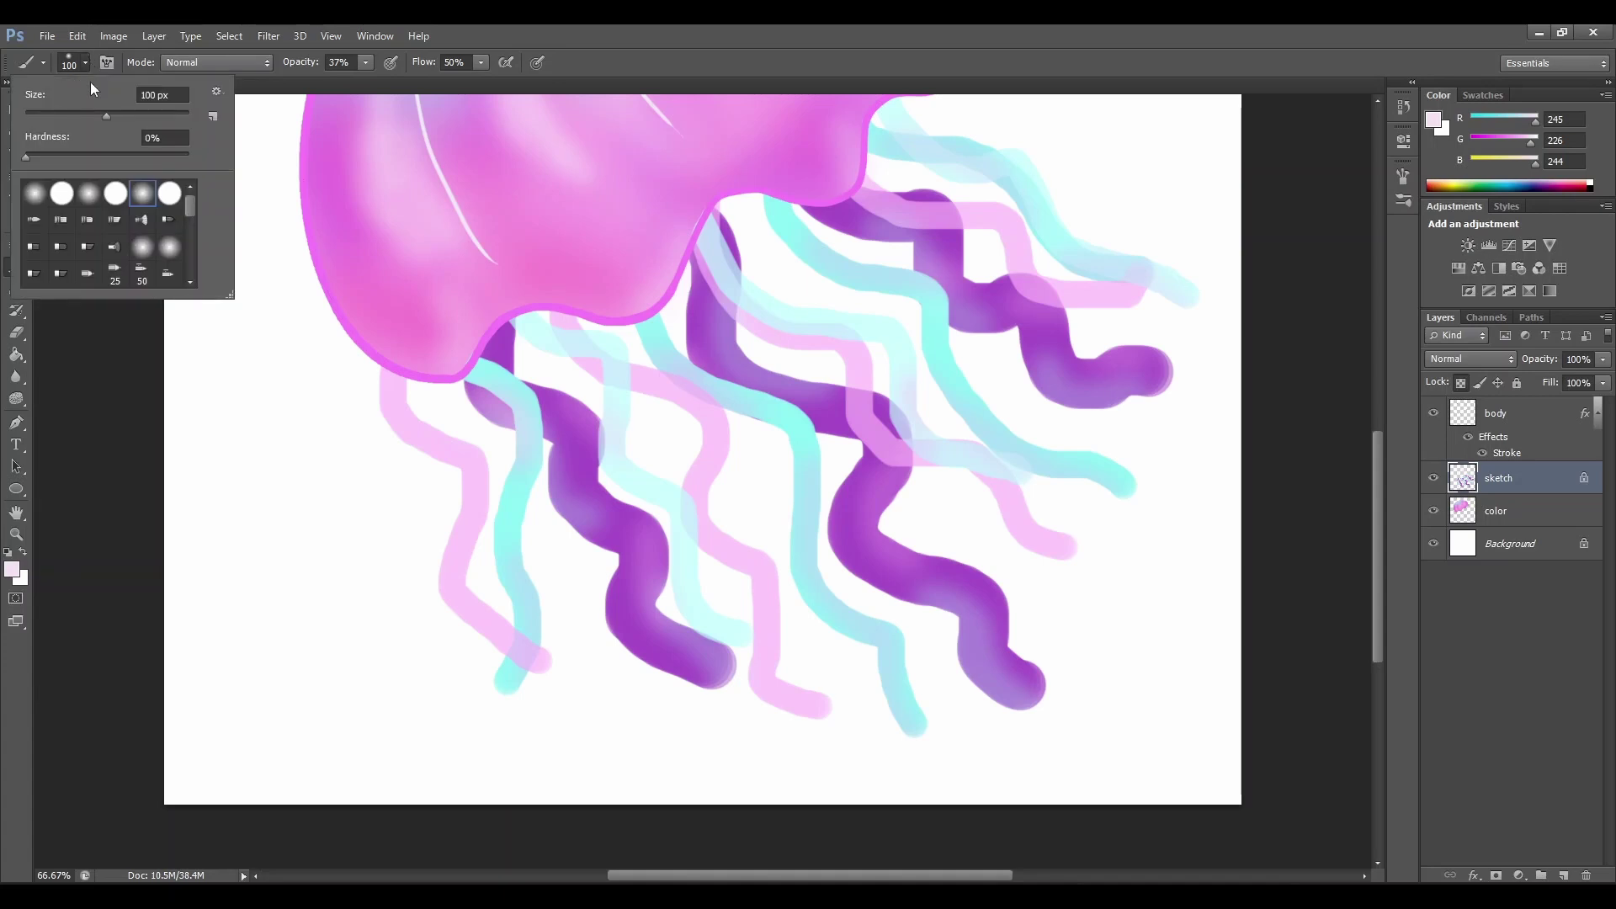
{"action": "left_click_drag", "start_coordinate": [104, 114], "coordinate": [68, 113]}
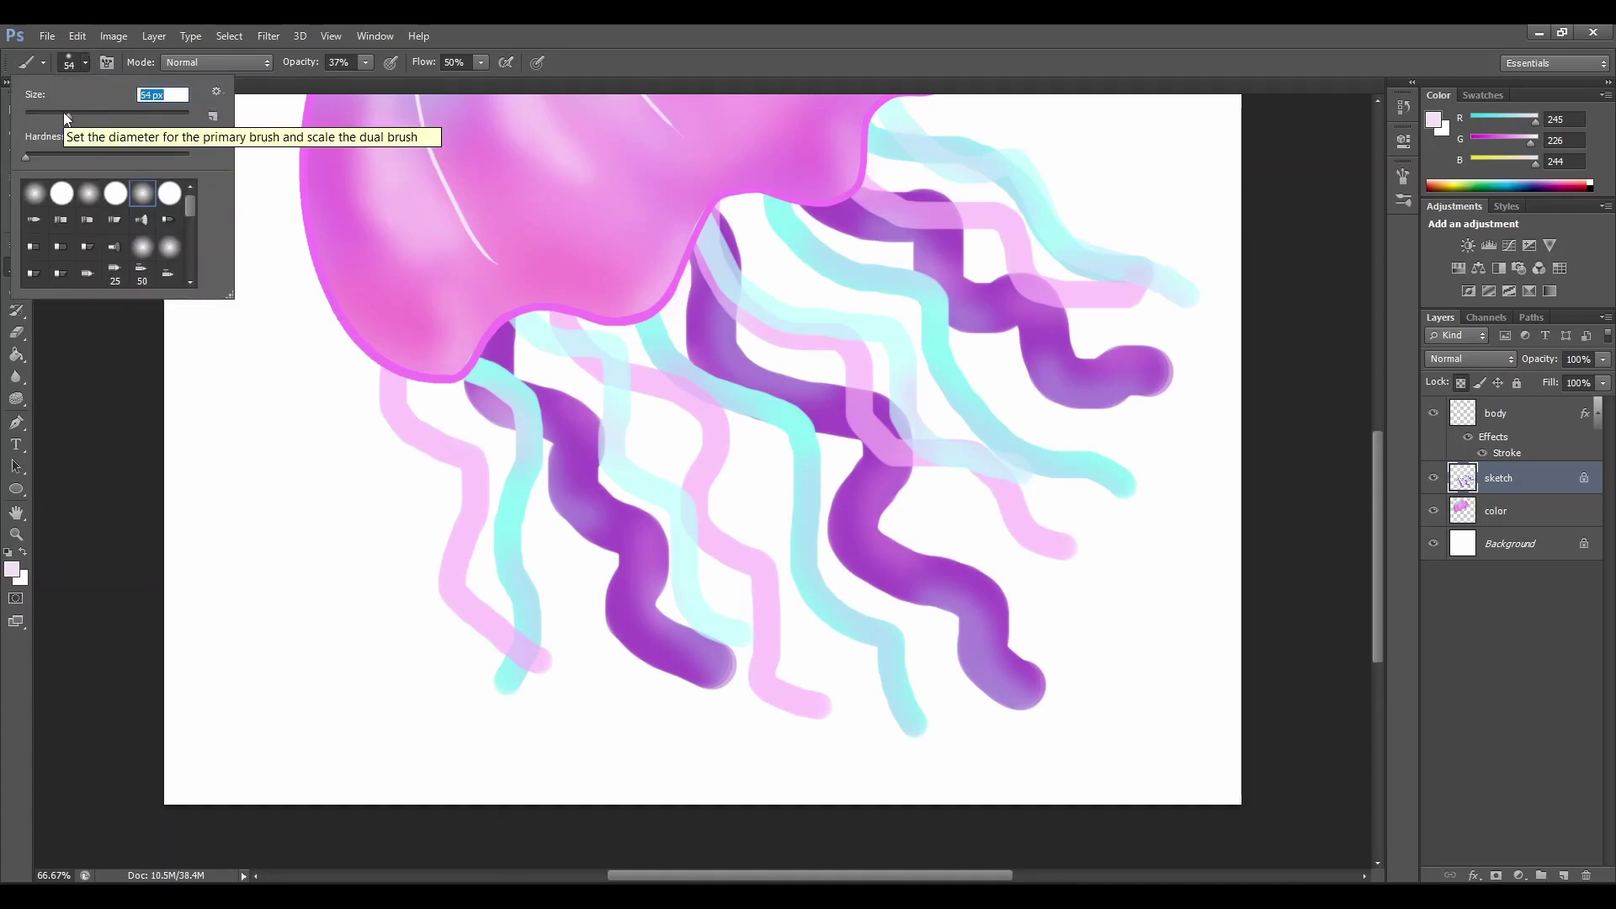
{"action": "key", "text": "Return"}
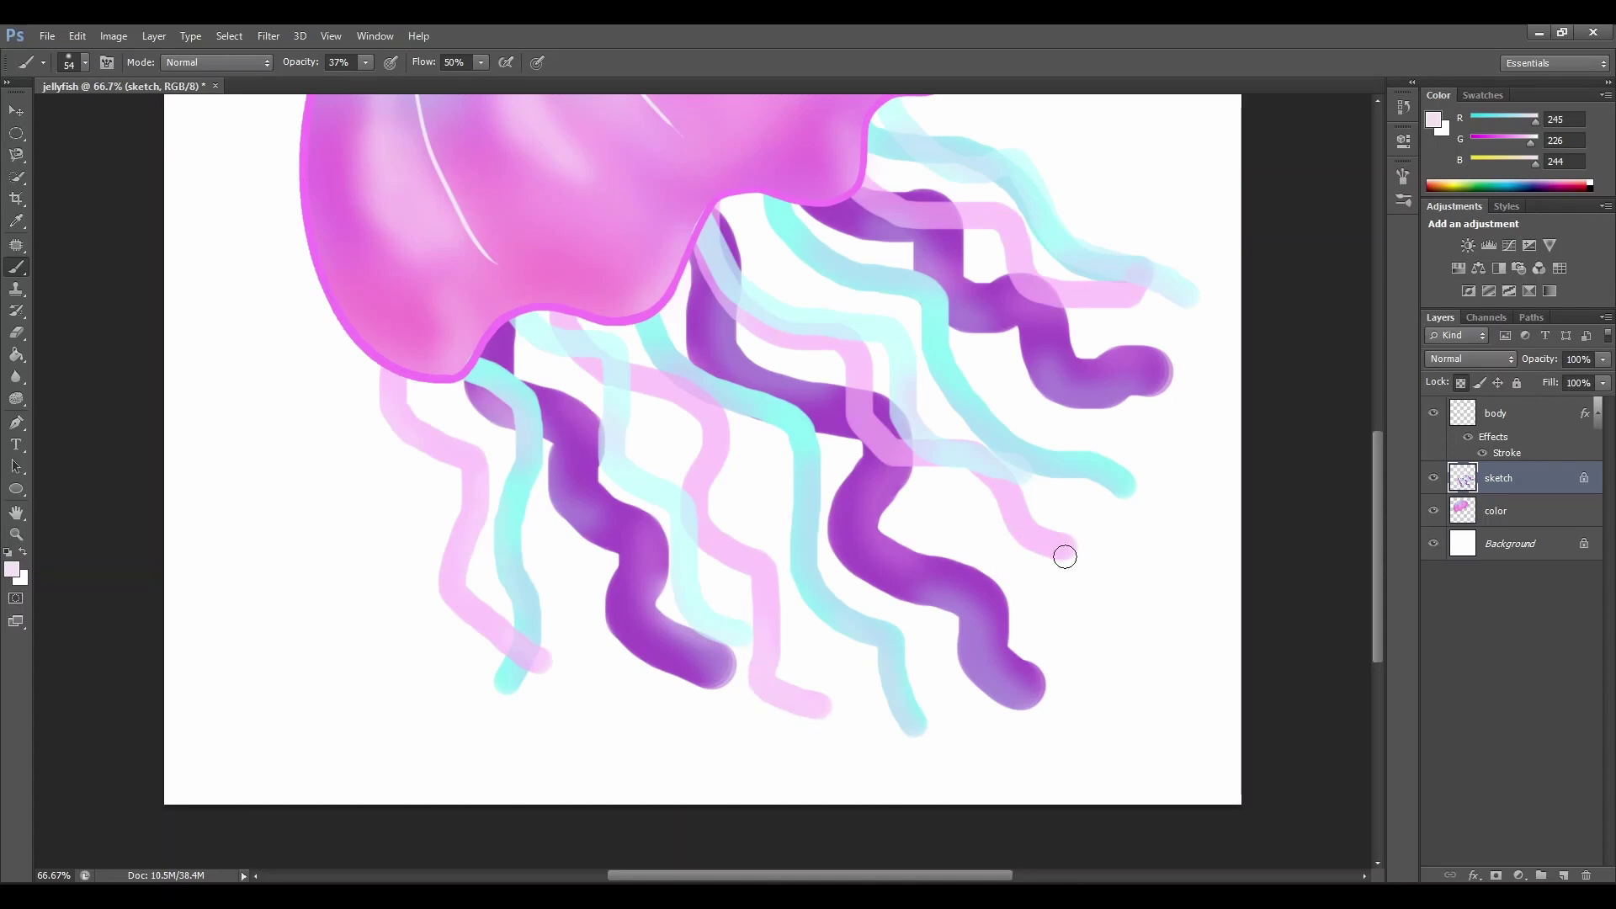
{"action": "left_click_drag", "start_coordinate": [890, 424], "coordinate": [861, 391]}
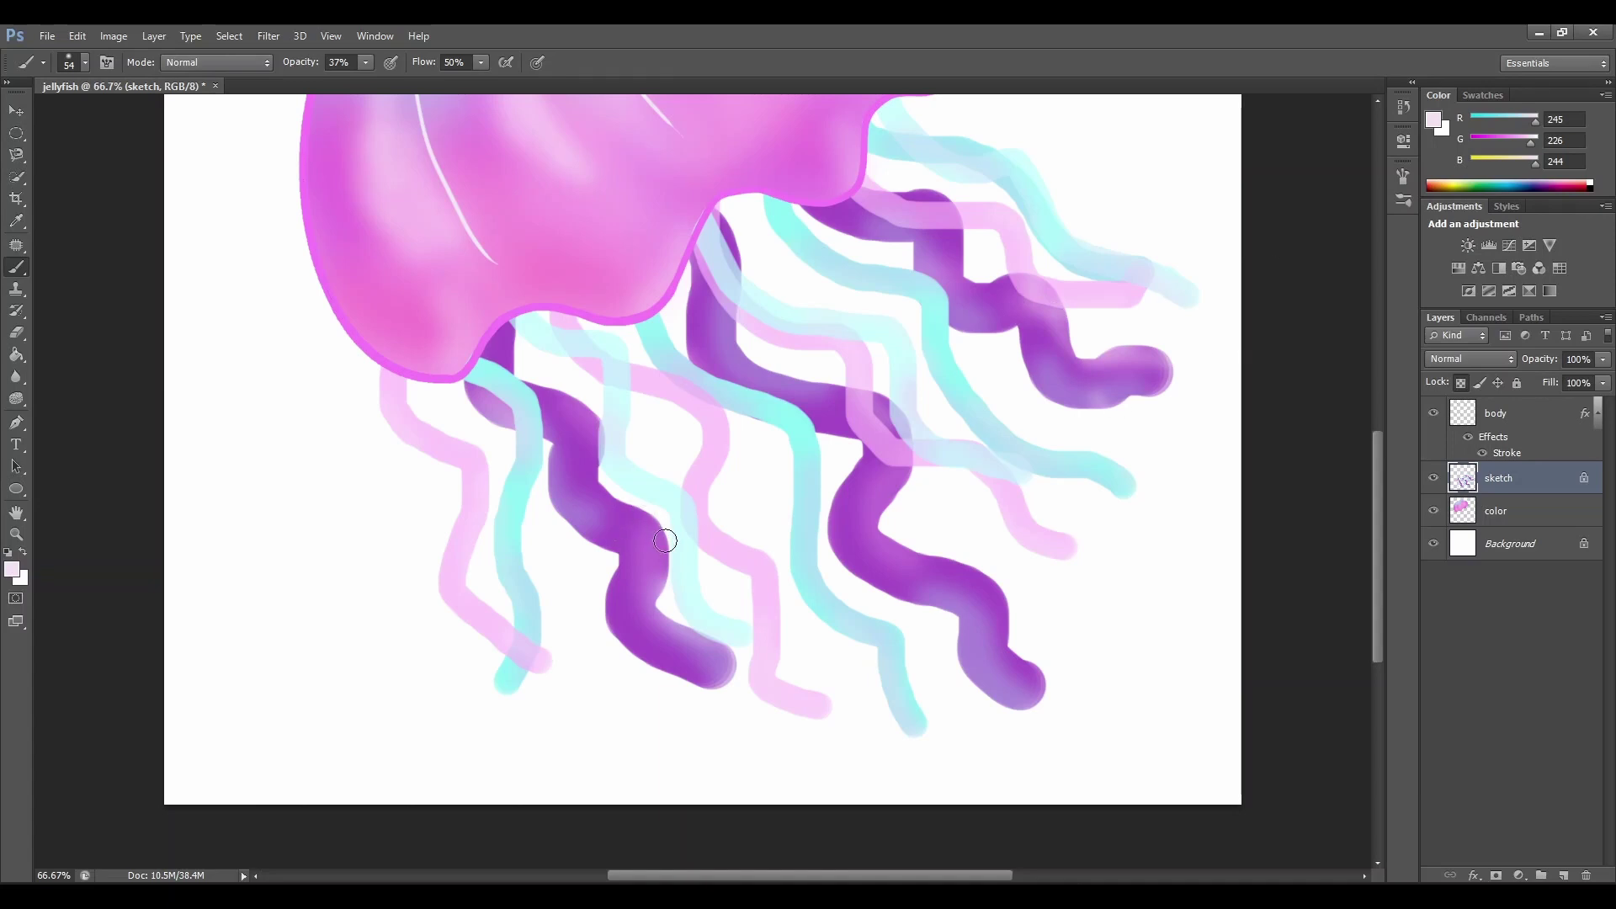
{"action": "left_click_drag", "start_coordinate": [665, 541], "coordinate": [592, 409]}
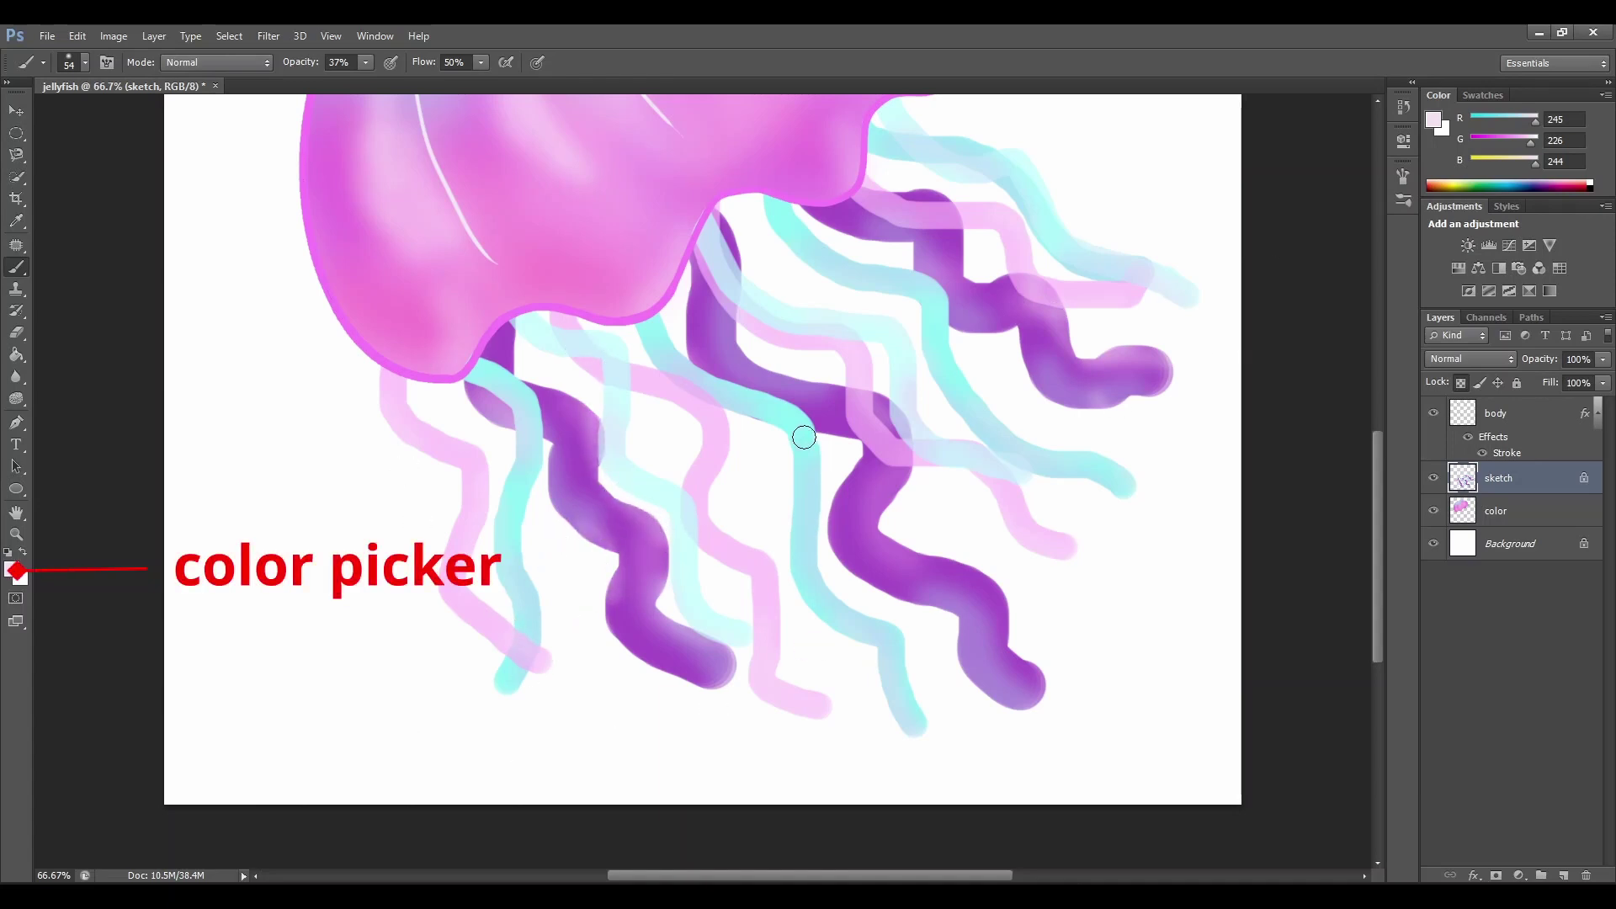
{"action": "left_click", "coordinate": [12, 569]}
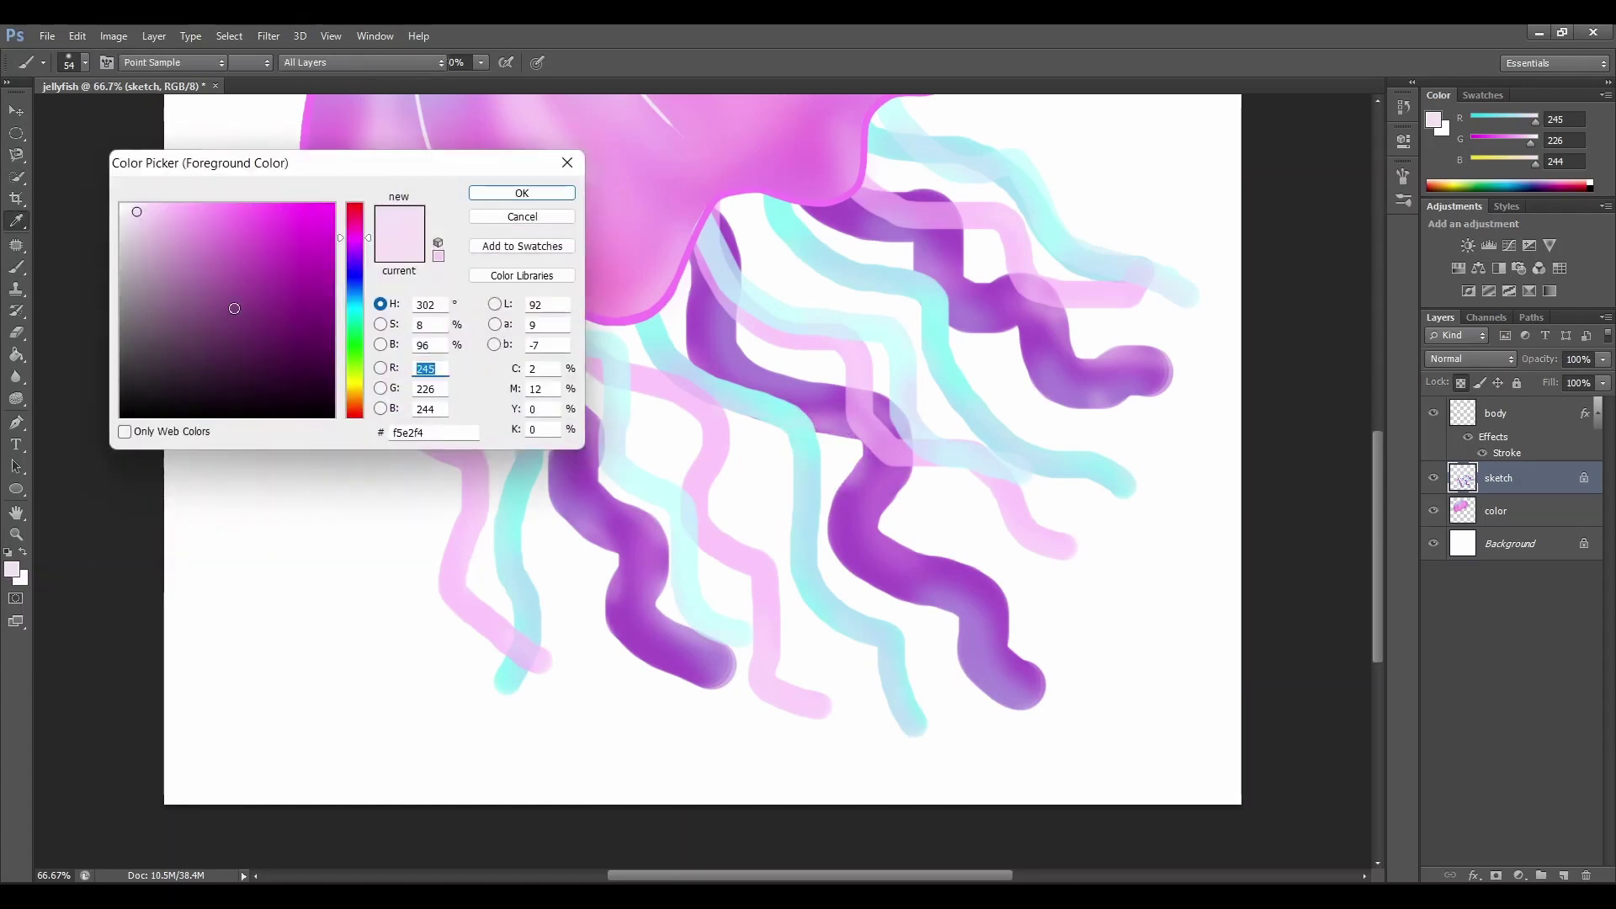
{"action": "left_click", "coordinate": [176, 214]}
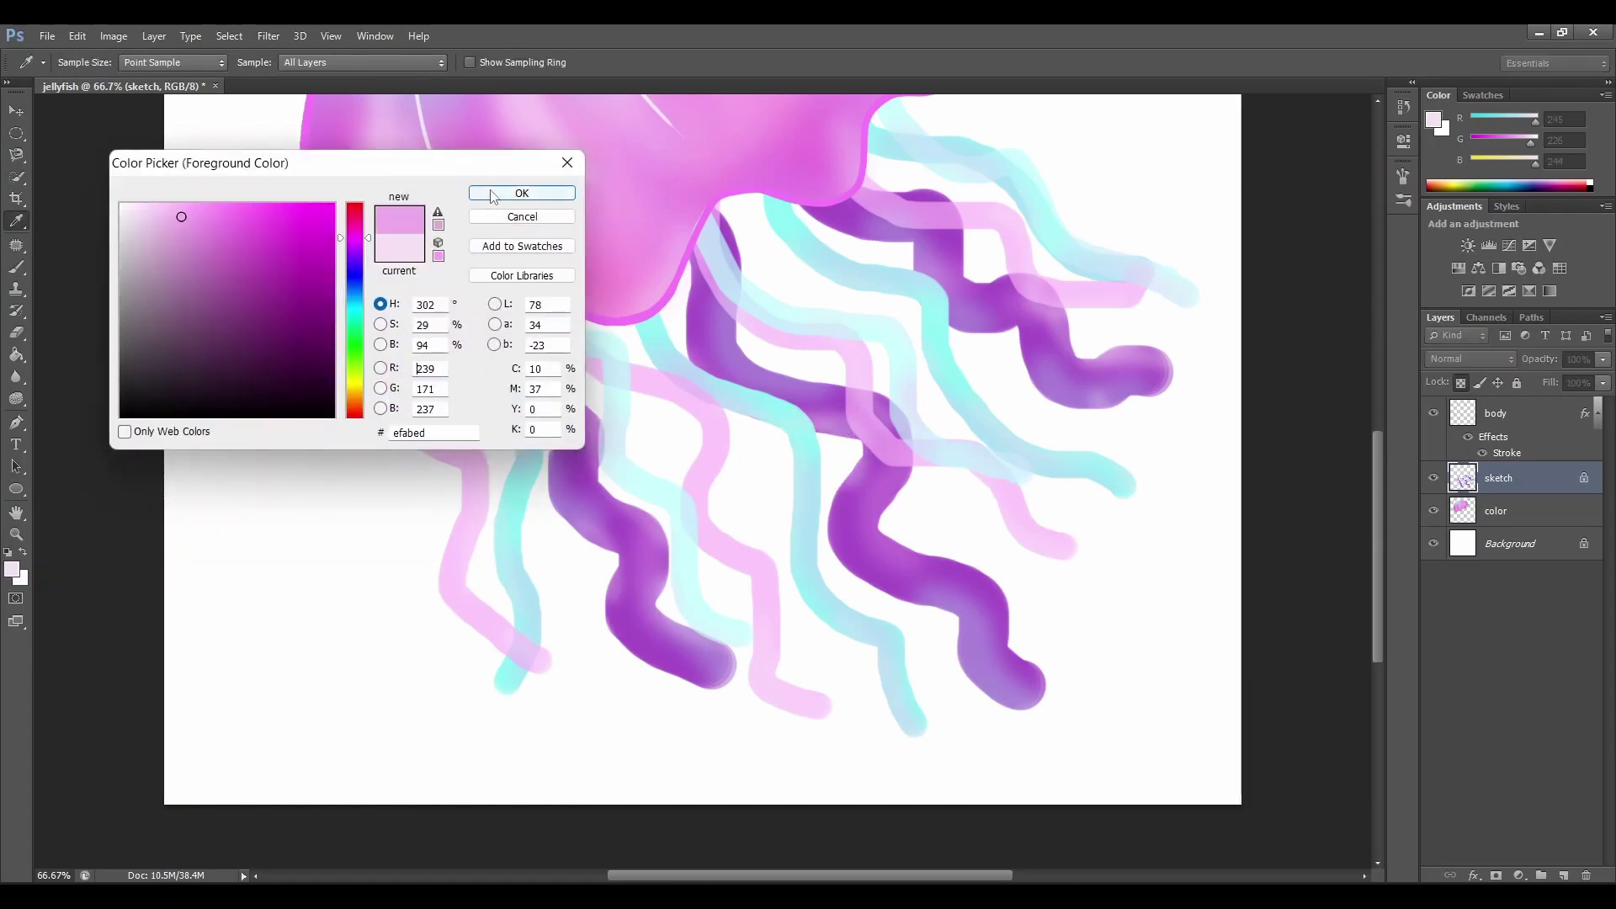
{"action": "left_click", "coordinate": [522, 193]}
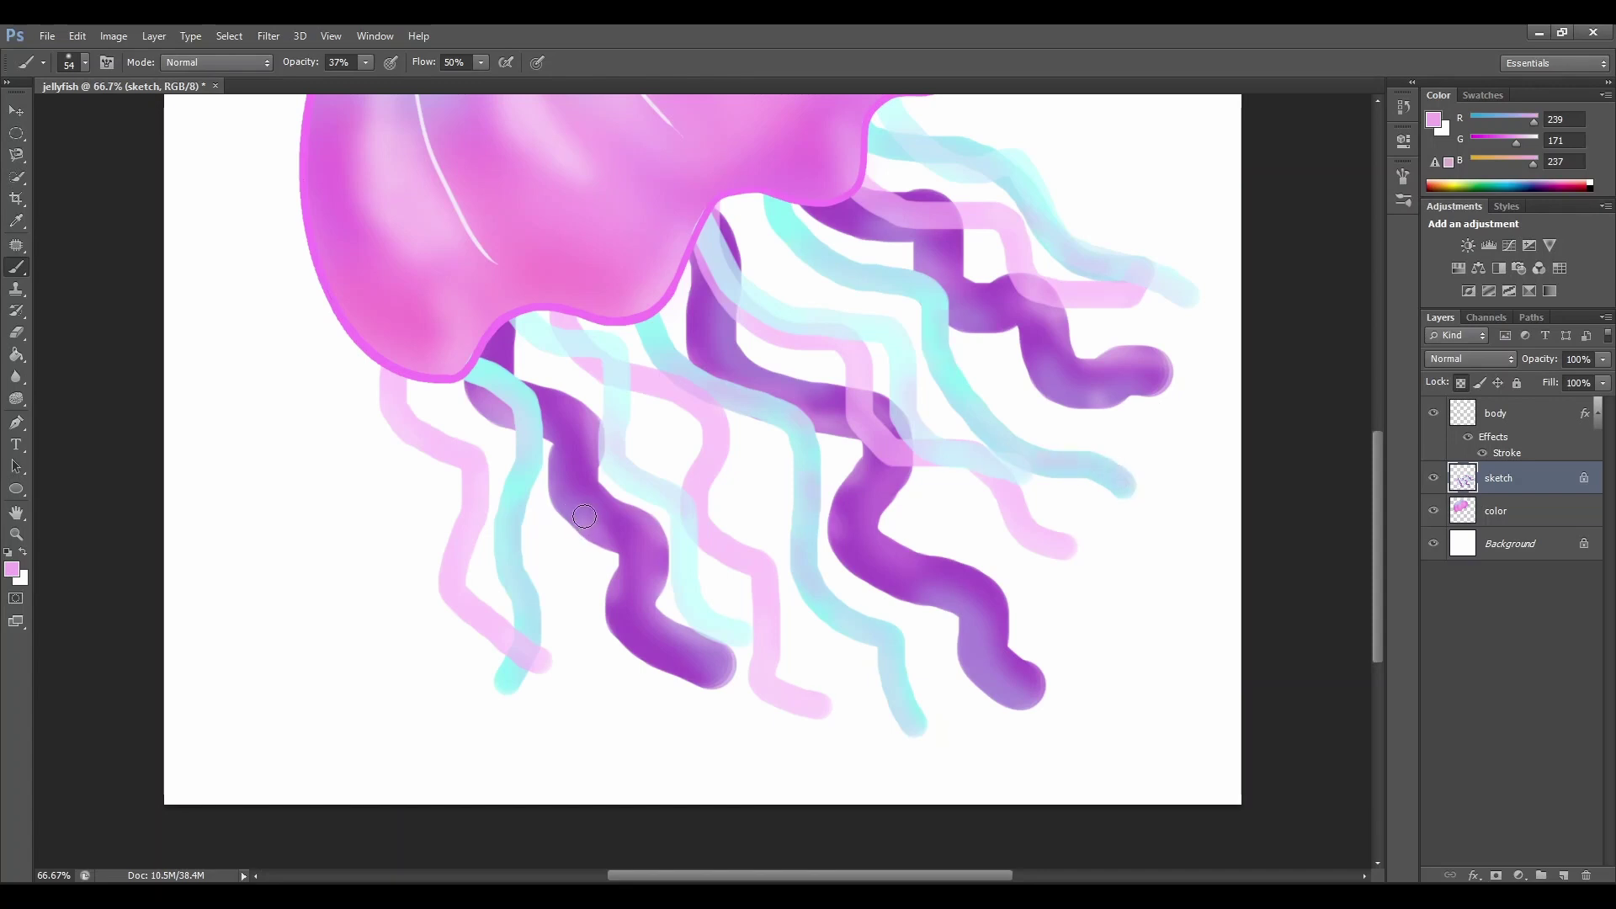
{"action": "mouse_move", "coordinate": [580, 526]}
{"action": "left_mouse_down"}
{"action": "mouse_move", "coordinate": [622, 542]}
{"action": "mouse_move", "coordinate": [642, 663]}
{"action": "mouse_move", "coordinate": [811, 706]}
{"action": "mouse_move", "coordinate": [715, 697]}
{"action": "mouse_move", "coordinate": [658, 653]}
{"action": "left_mouse_up"}
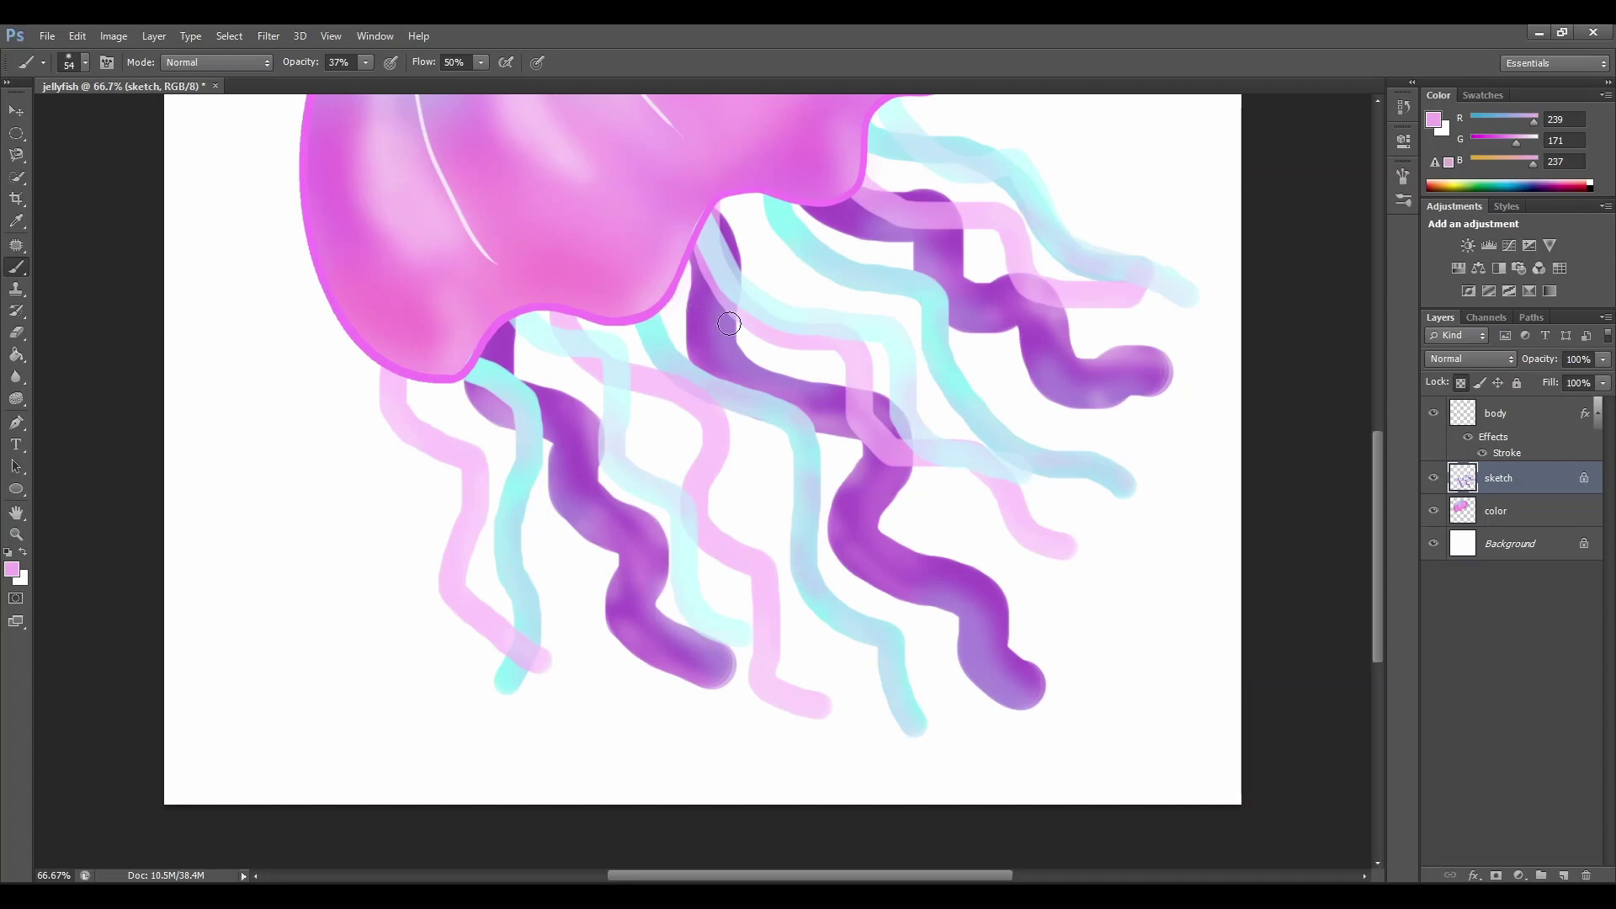
{"action": "scroll", "coordinate": [729, 323], "scroll_direction": "up", "scroll_amount": 2}
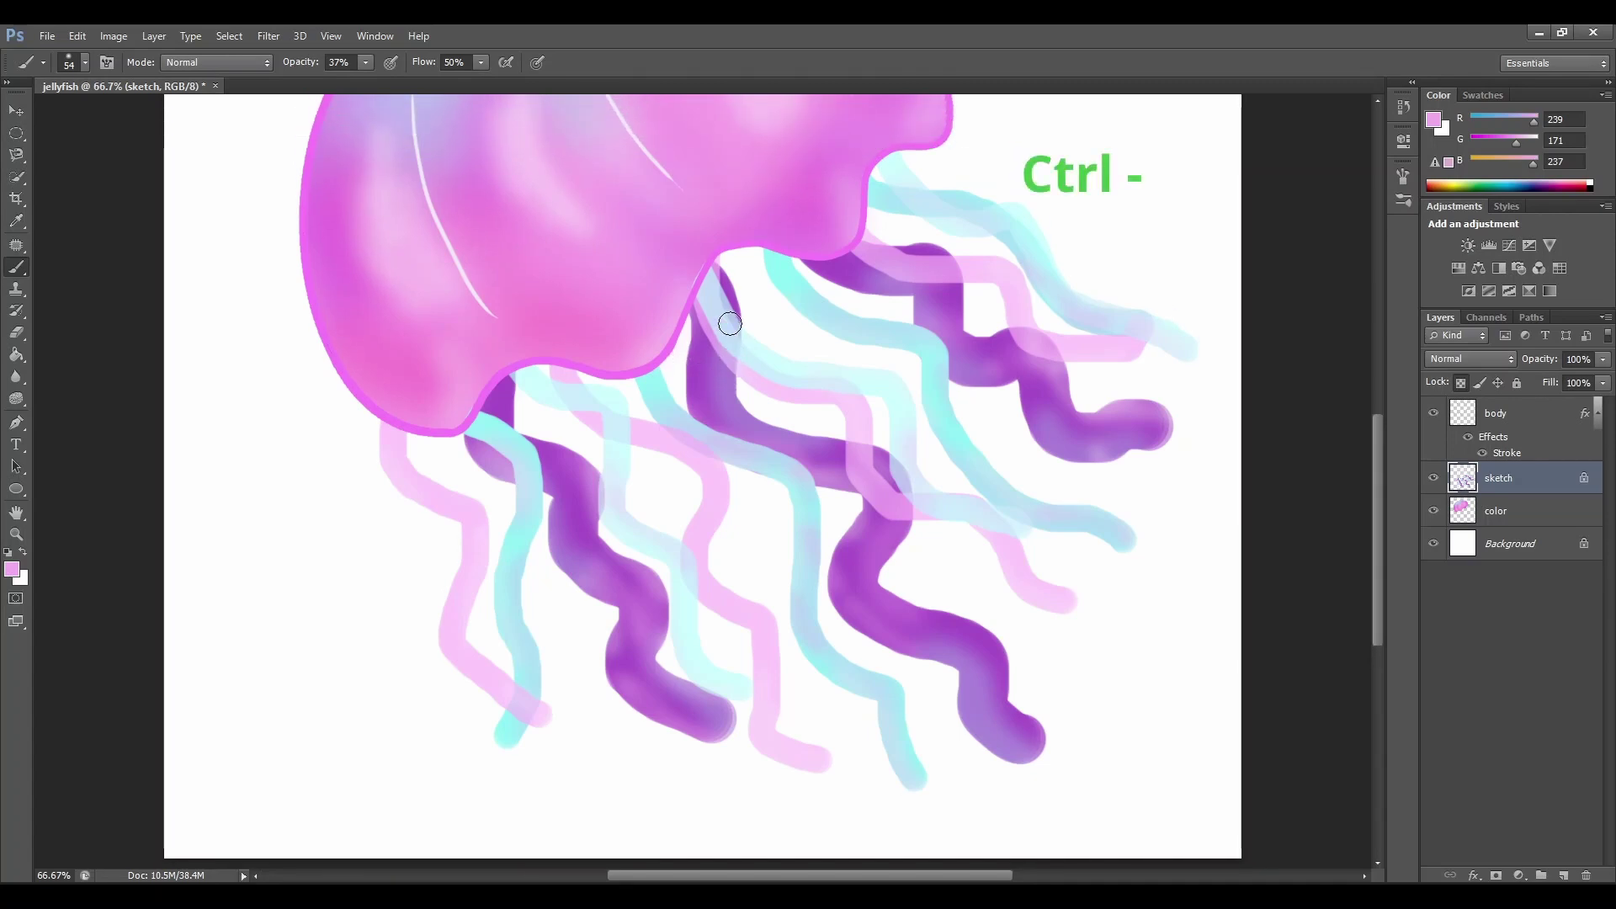
Zoom out to show the whole jellyfish and add a new layer named 'sparkles' above sketch
{"action": "scroll", "coordinate": [729, 323], "scroll_direction": "up", "scroll_amount": 1}
{"action": "key", "text": "ctrl+minus"}
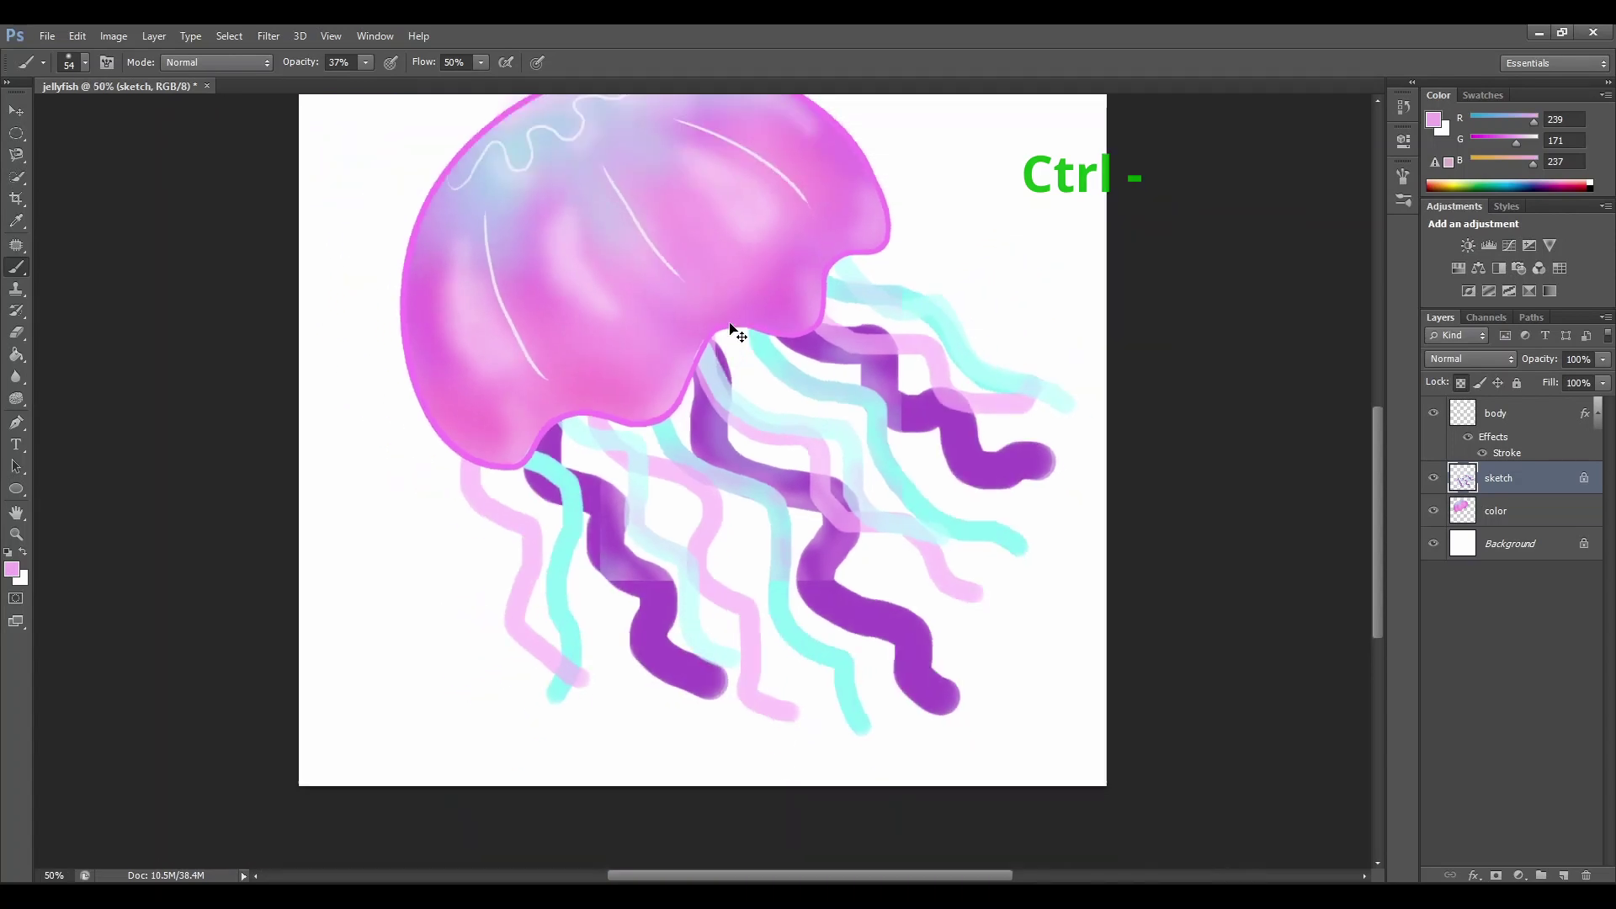
{"action": "key", "text": "ctrl+minus"}
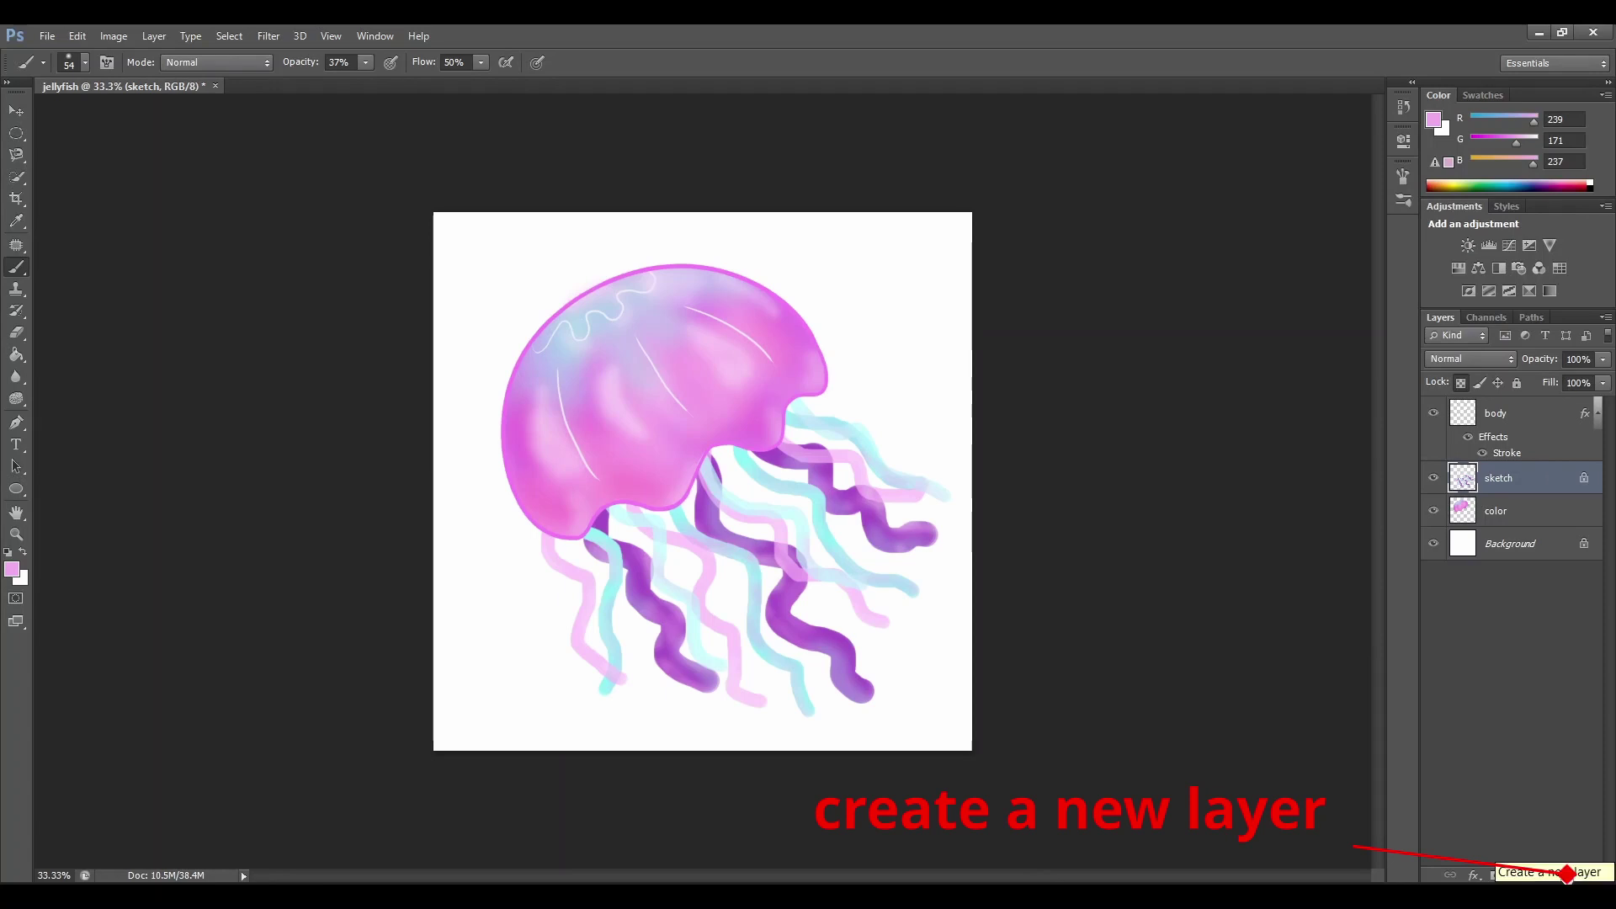
{"action": "left_click", "coordinate": [1565, 874]}
{"action": "left_click", "coordinate": [1506, 511]}
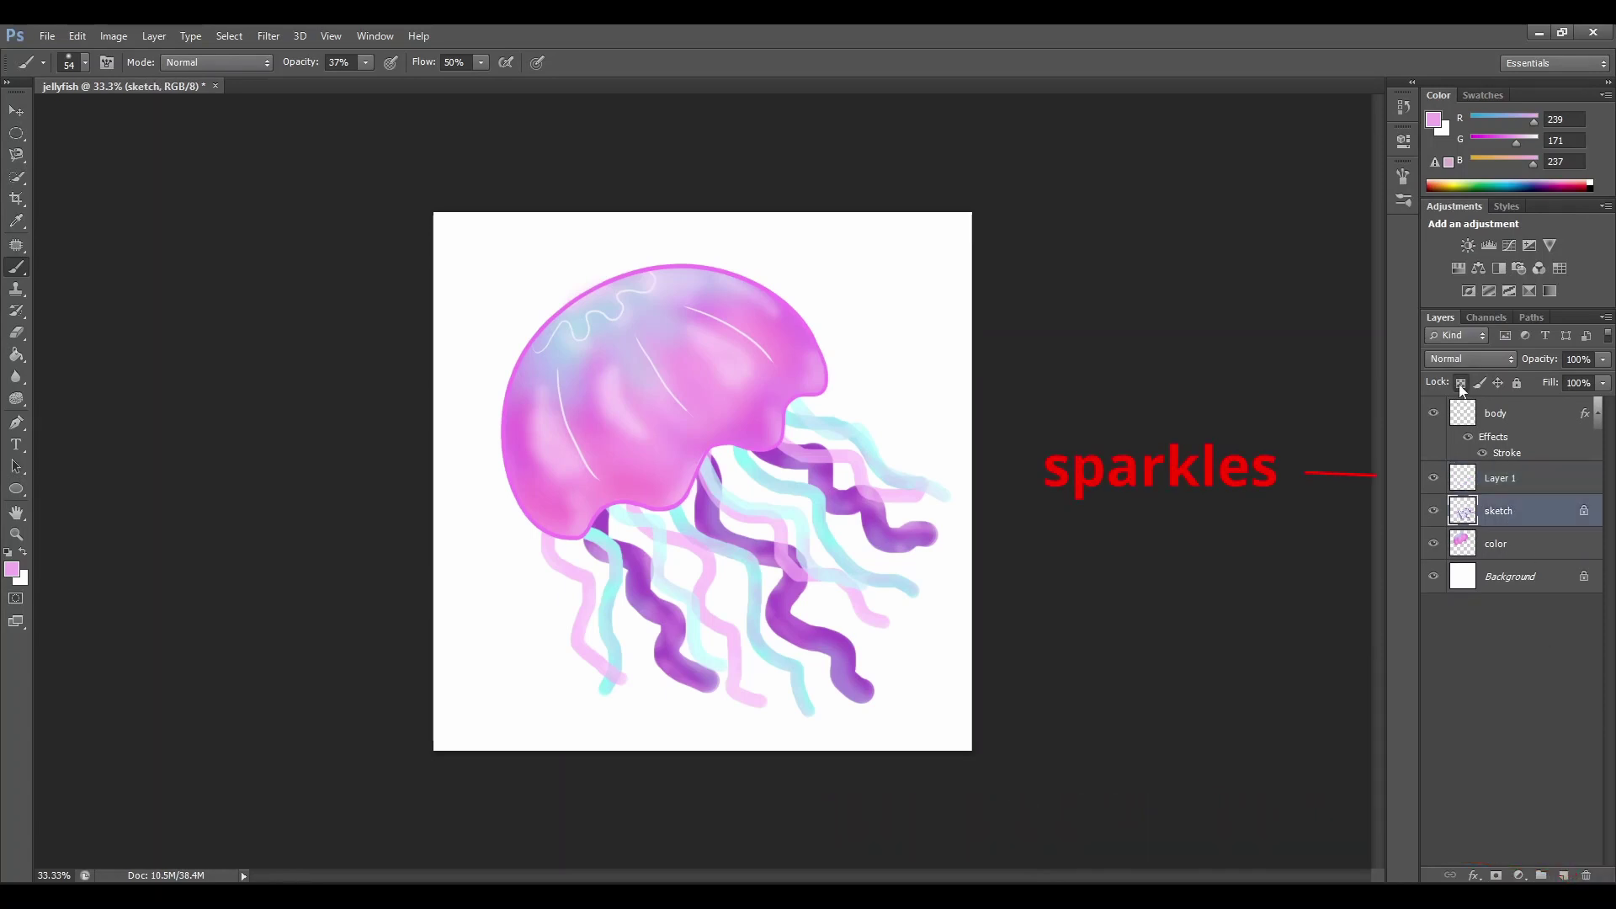
{"action": "left_click", "coordinate": [1461, 384]}
{"action": "double_click", "coordinate": [1515, 479]}
{"action": "type", "text": "s"}
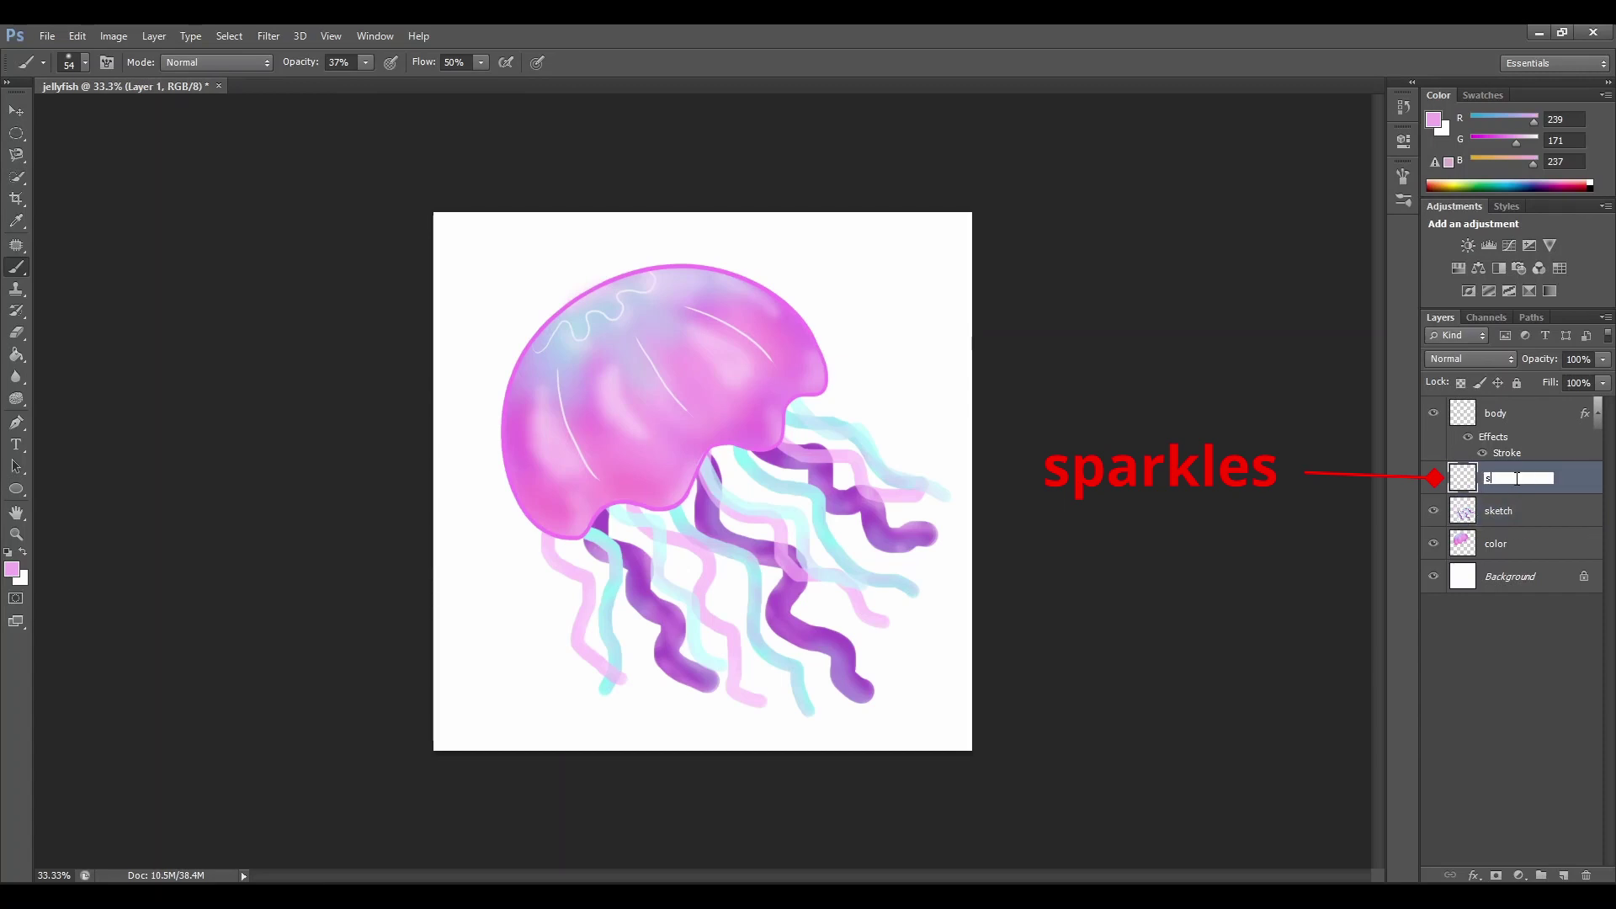
{"action": "type", "text": "park"}
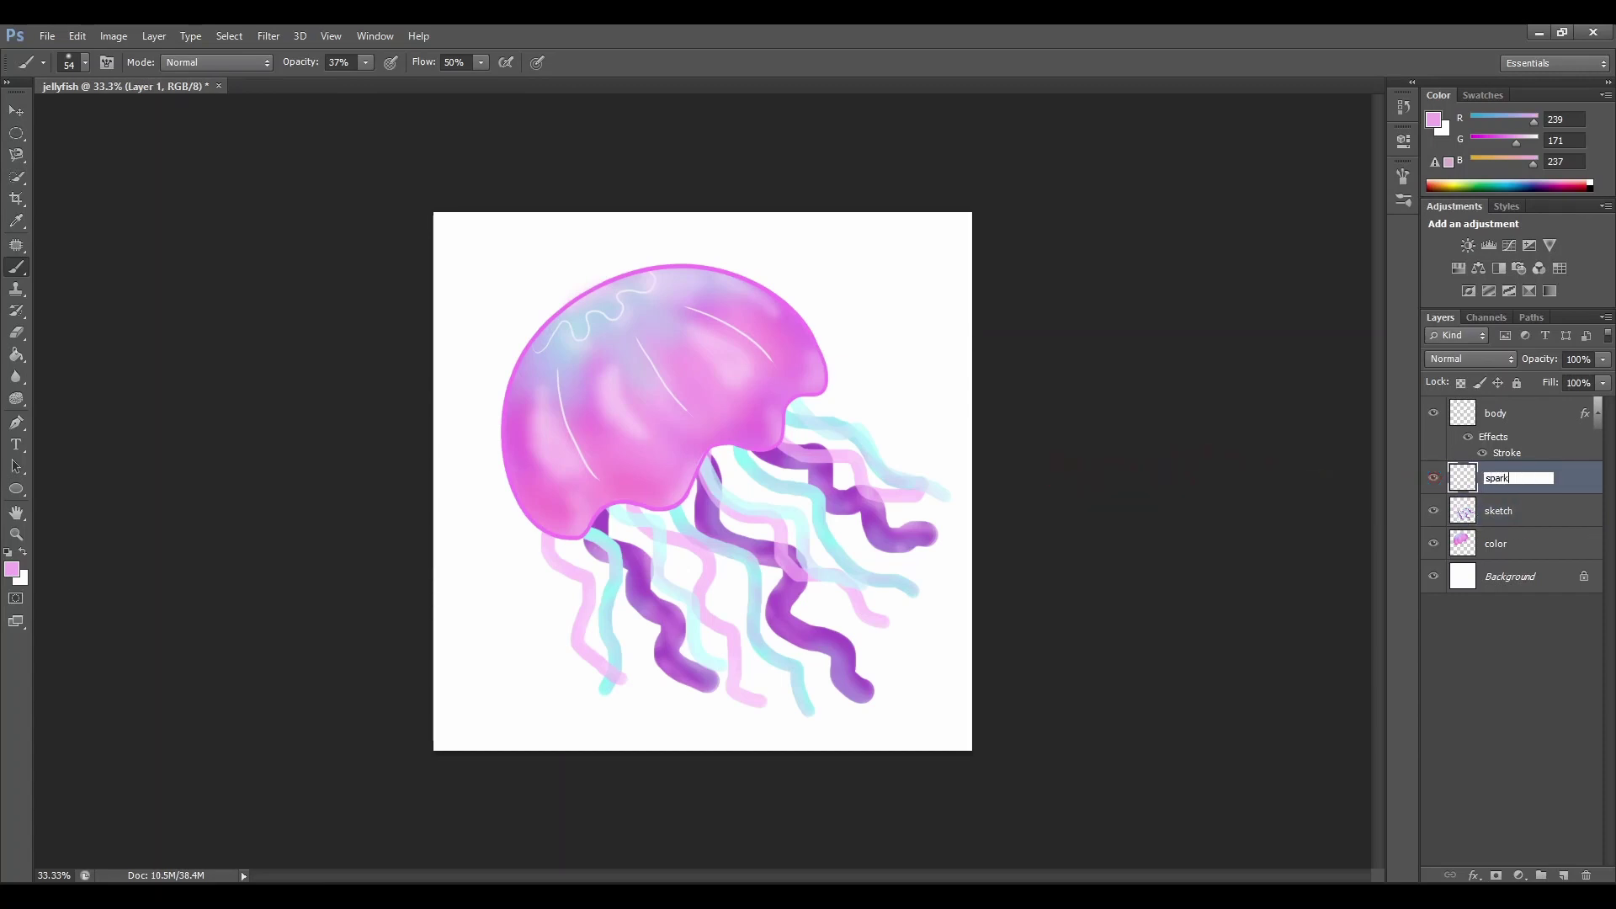
{"action": "type", "text": "les"}
{"action": "key", "text": "Return"}
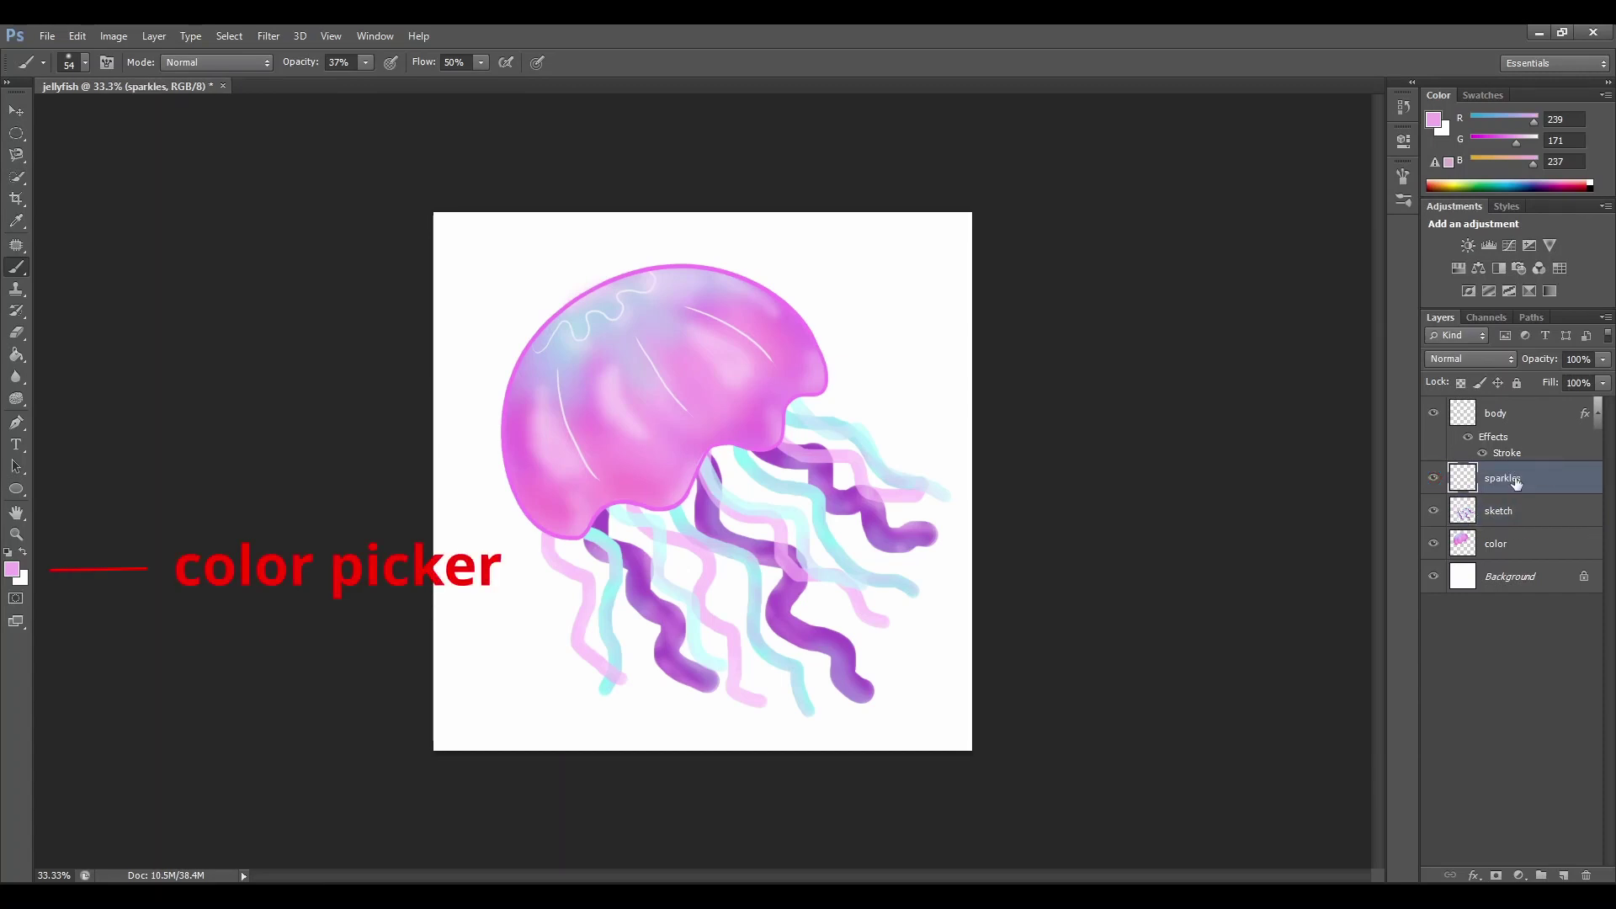
Set the foreground colour to near-white f6f0f6
{"action": "left_click", "coordinate": [11, 570]}
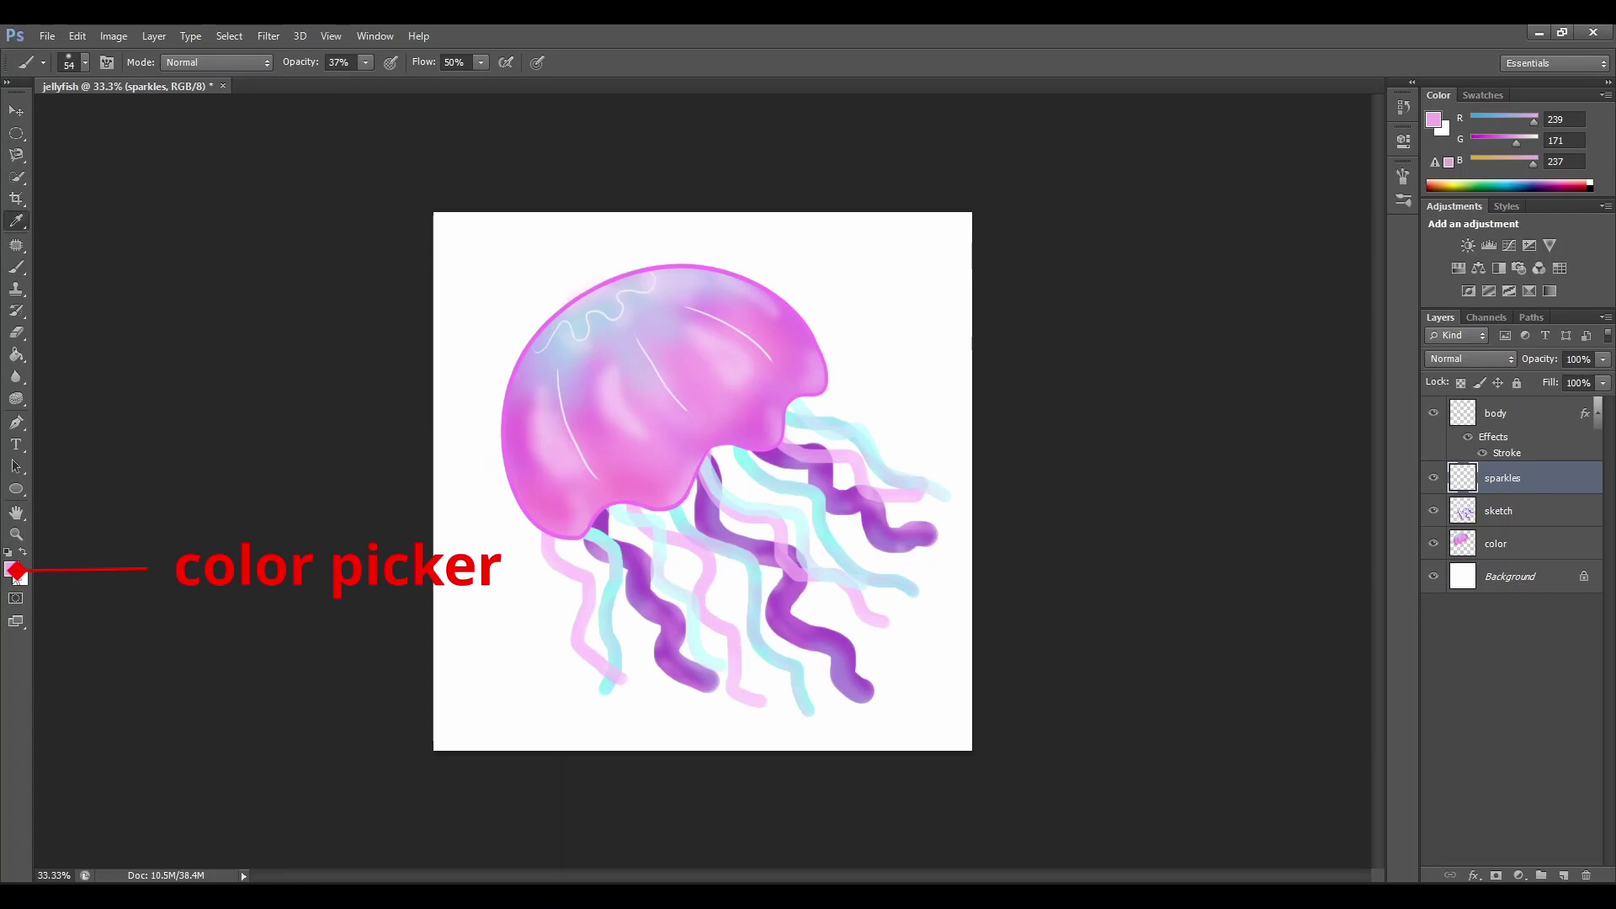
{"action": "left_click", "coordinate": [124, 212]}
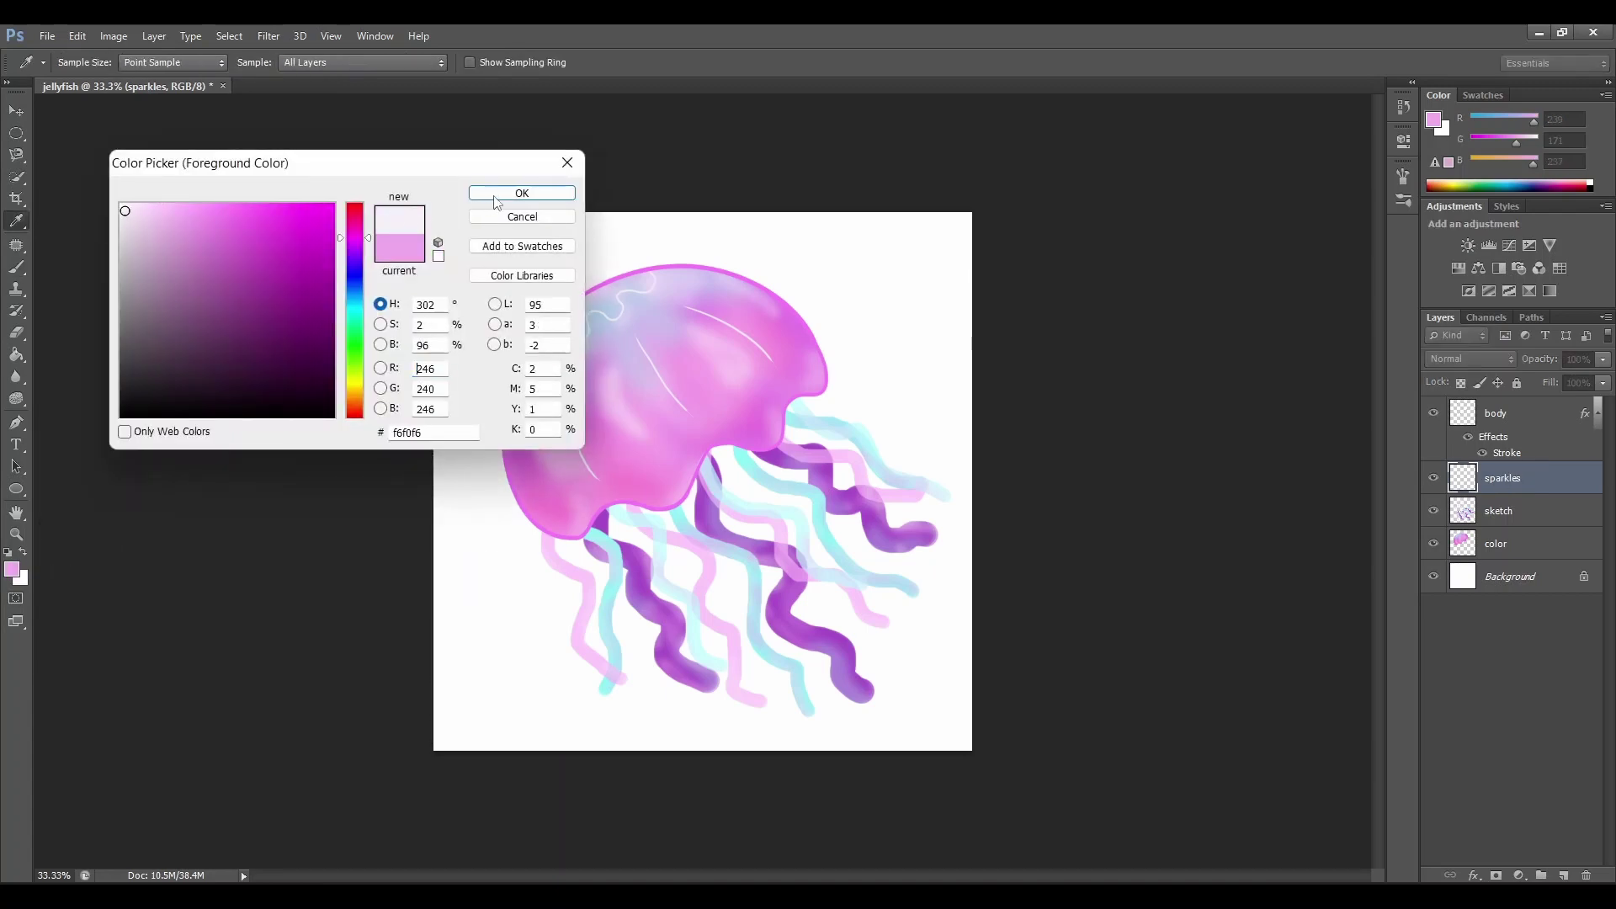
{"action": "left_click", "coordinate": [522, 193]}
Set the soft round brush to 89 px at about 51% opacity
{"action": "key", "text": "b"}
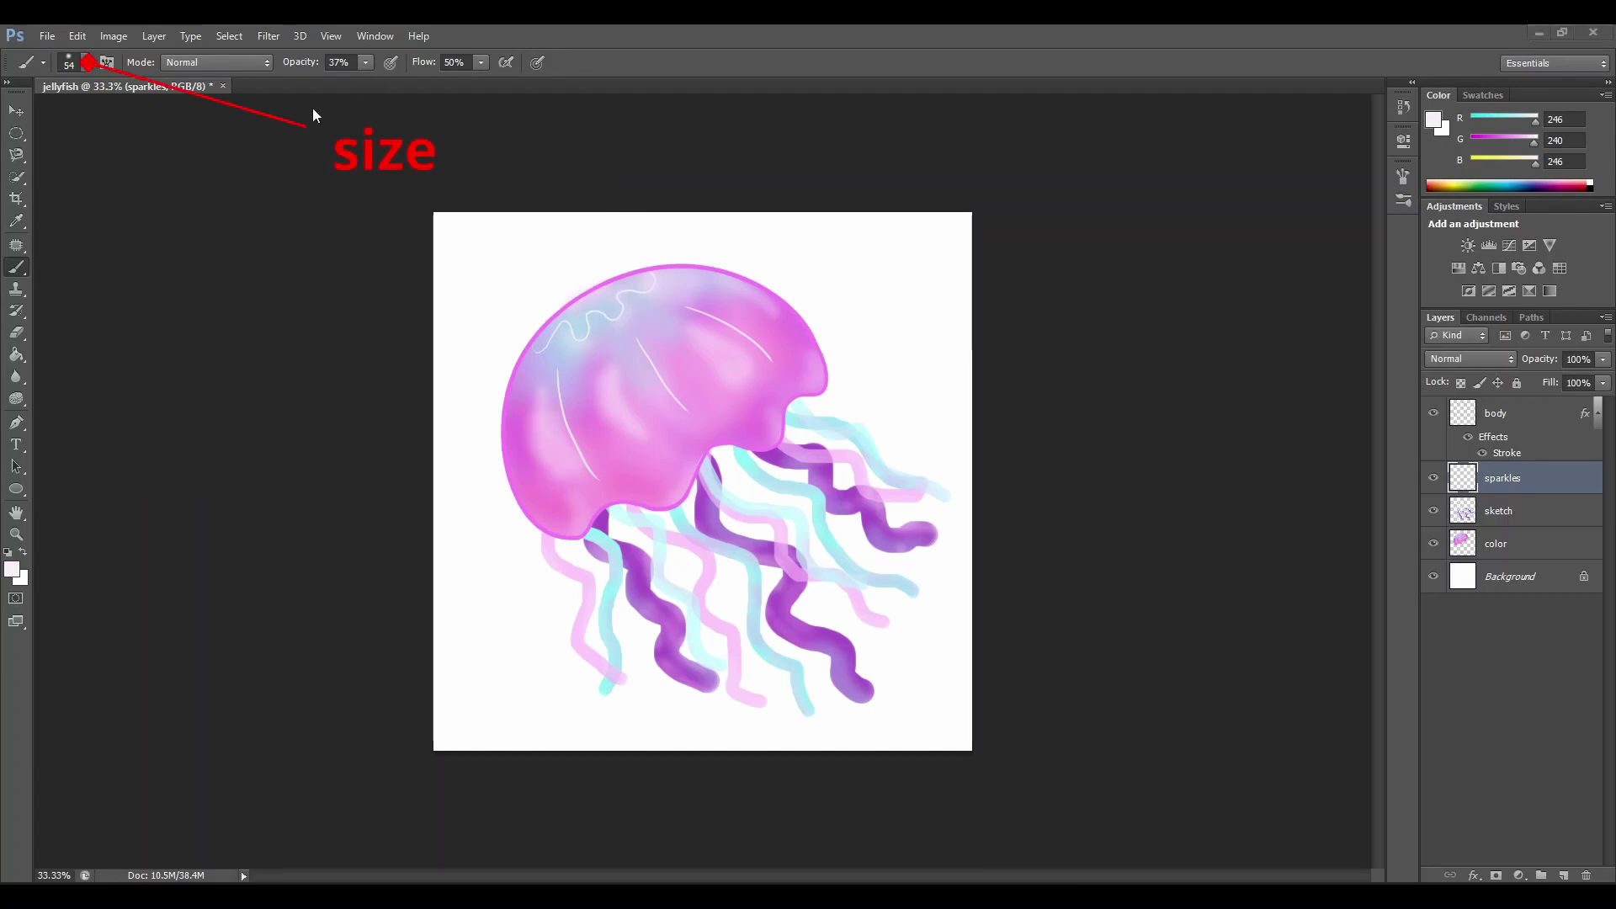
{"action": "left_click", "coordinate": [84, 65]}
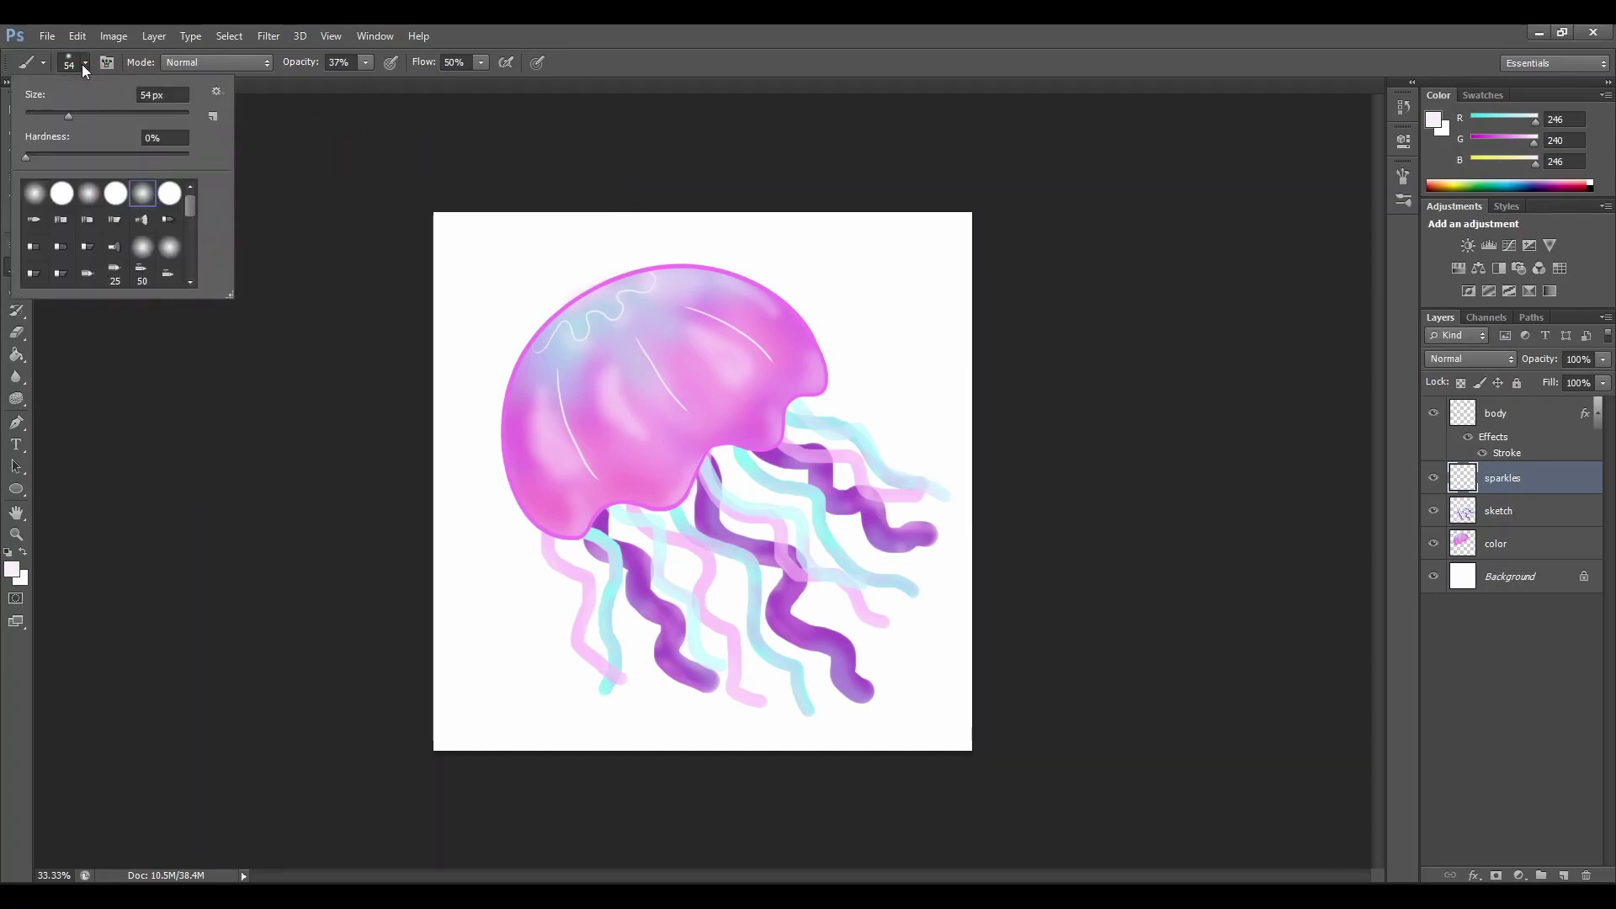
{"action": "left_click_drag", "start_coordinate": [74, 113], "coordinate": [90, 114]}
{"action": "left_click_drag", "start_coordinate": [89, 118], "coordinate": [104, 120]}
{"action": "left_click", "coordinate": [366, 62]}
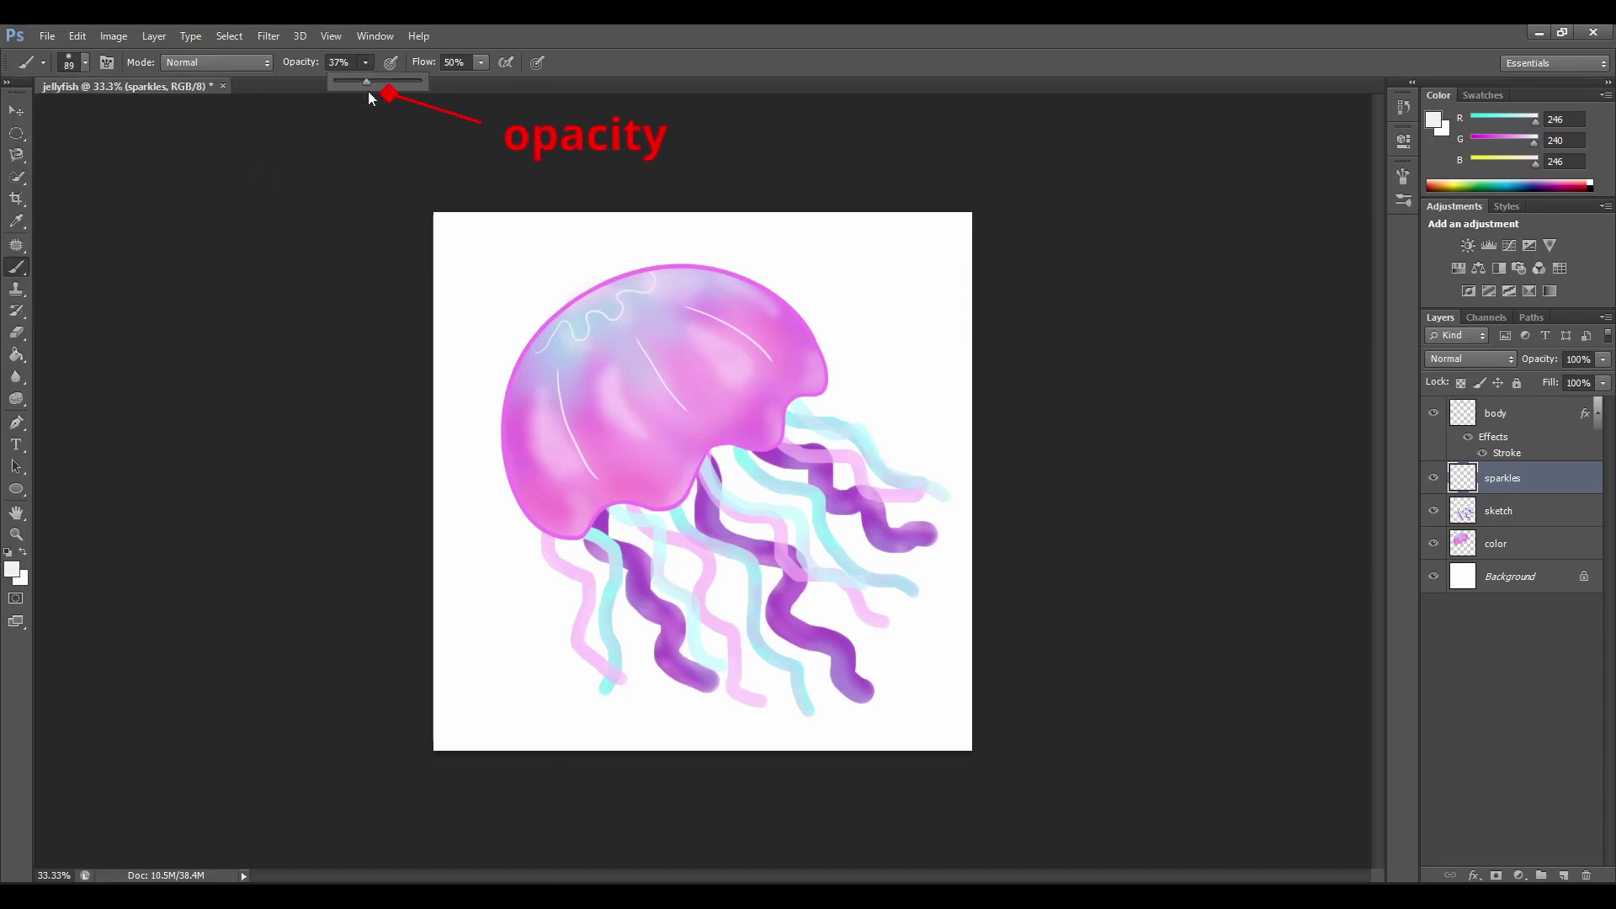
{"action": "left_click_drag", "start_coordinate": [368, 84], "coordinate": [379, 84]}
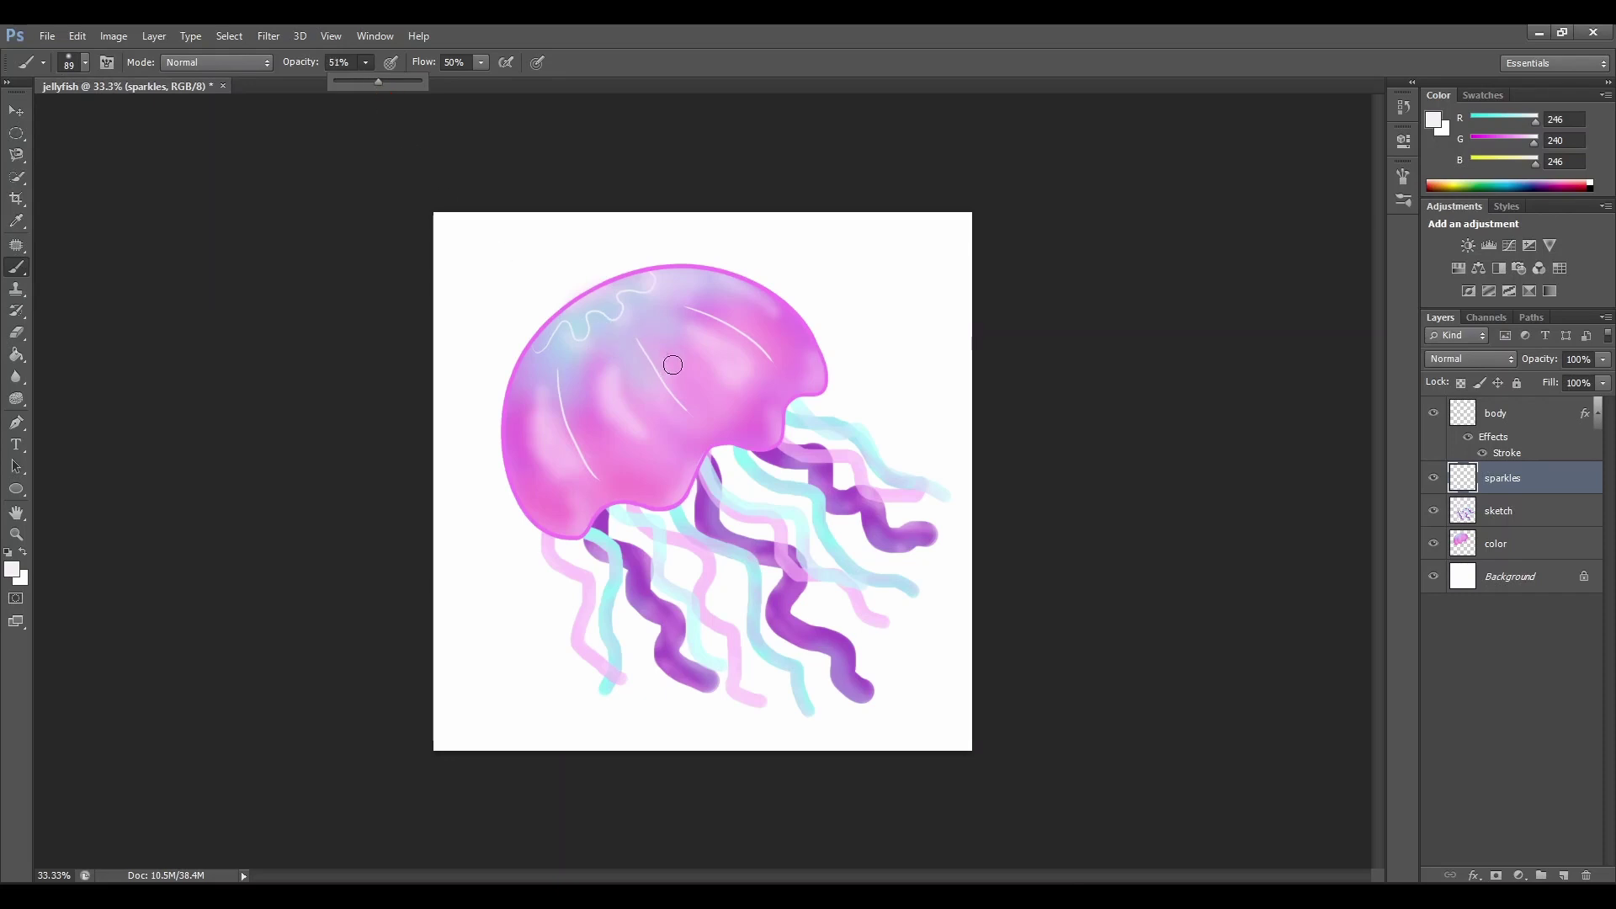
Dab soft white glints on the pink dome and along the purple tentacles
{"action": "left_click", "coordinate": [631, 453]}
{"action": "left_click", "coordinate": [632, 454]}
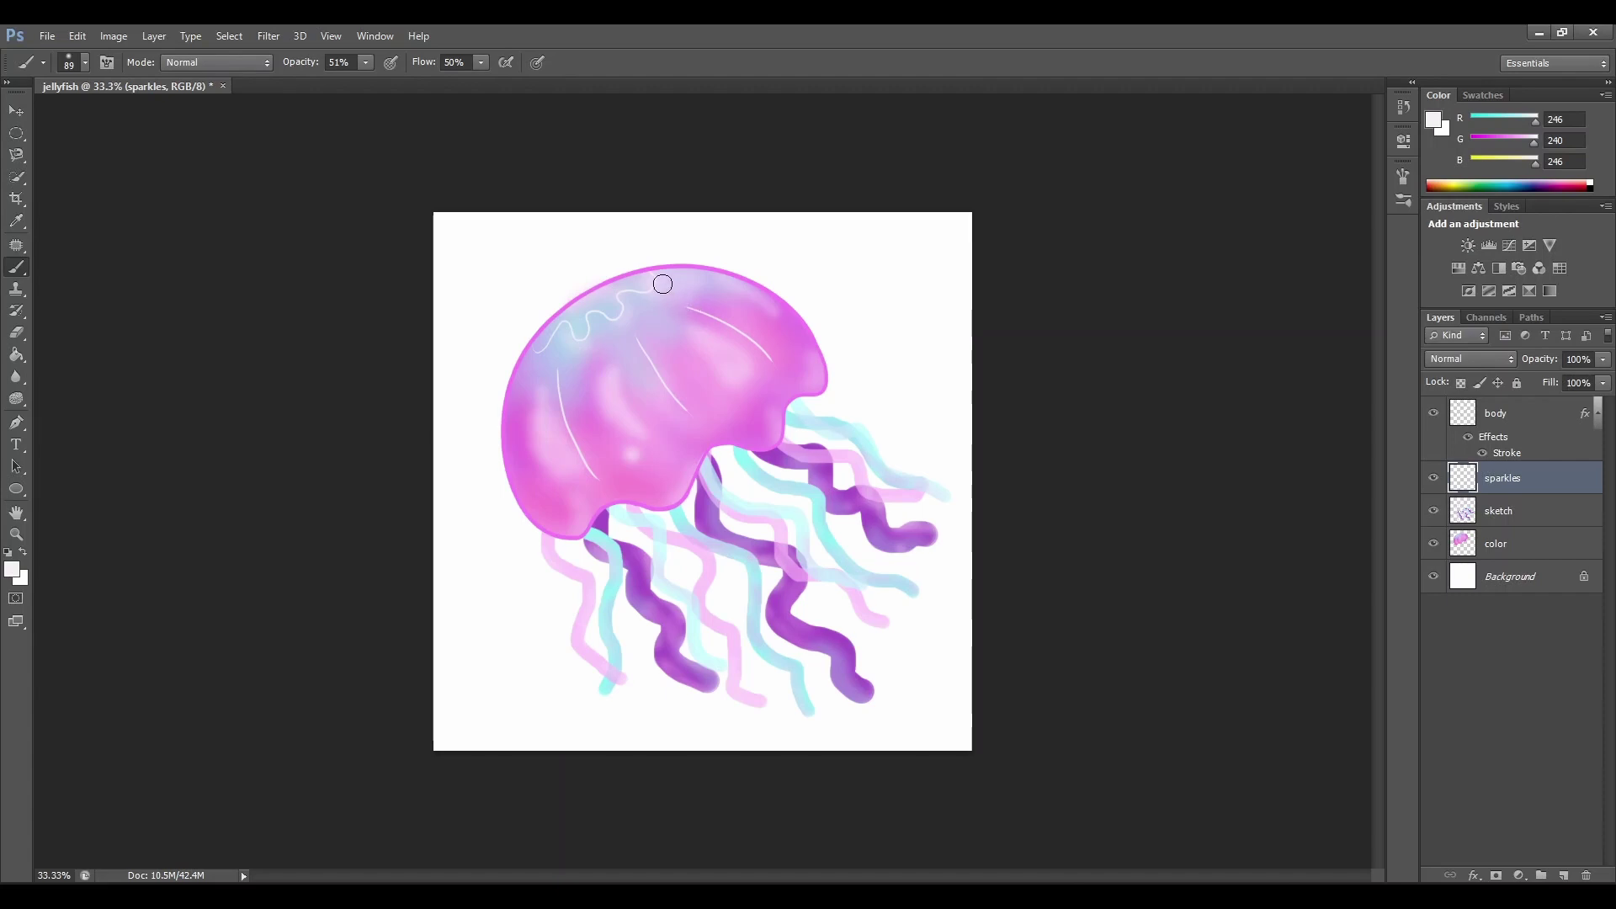
{"action": "left_click", "coordinate": [801, 354]}
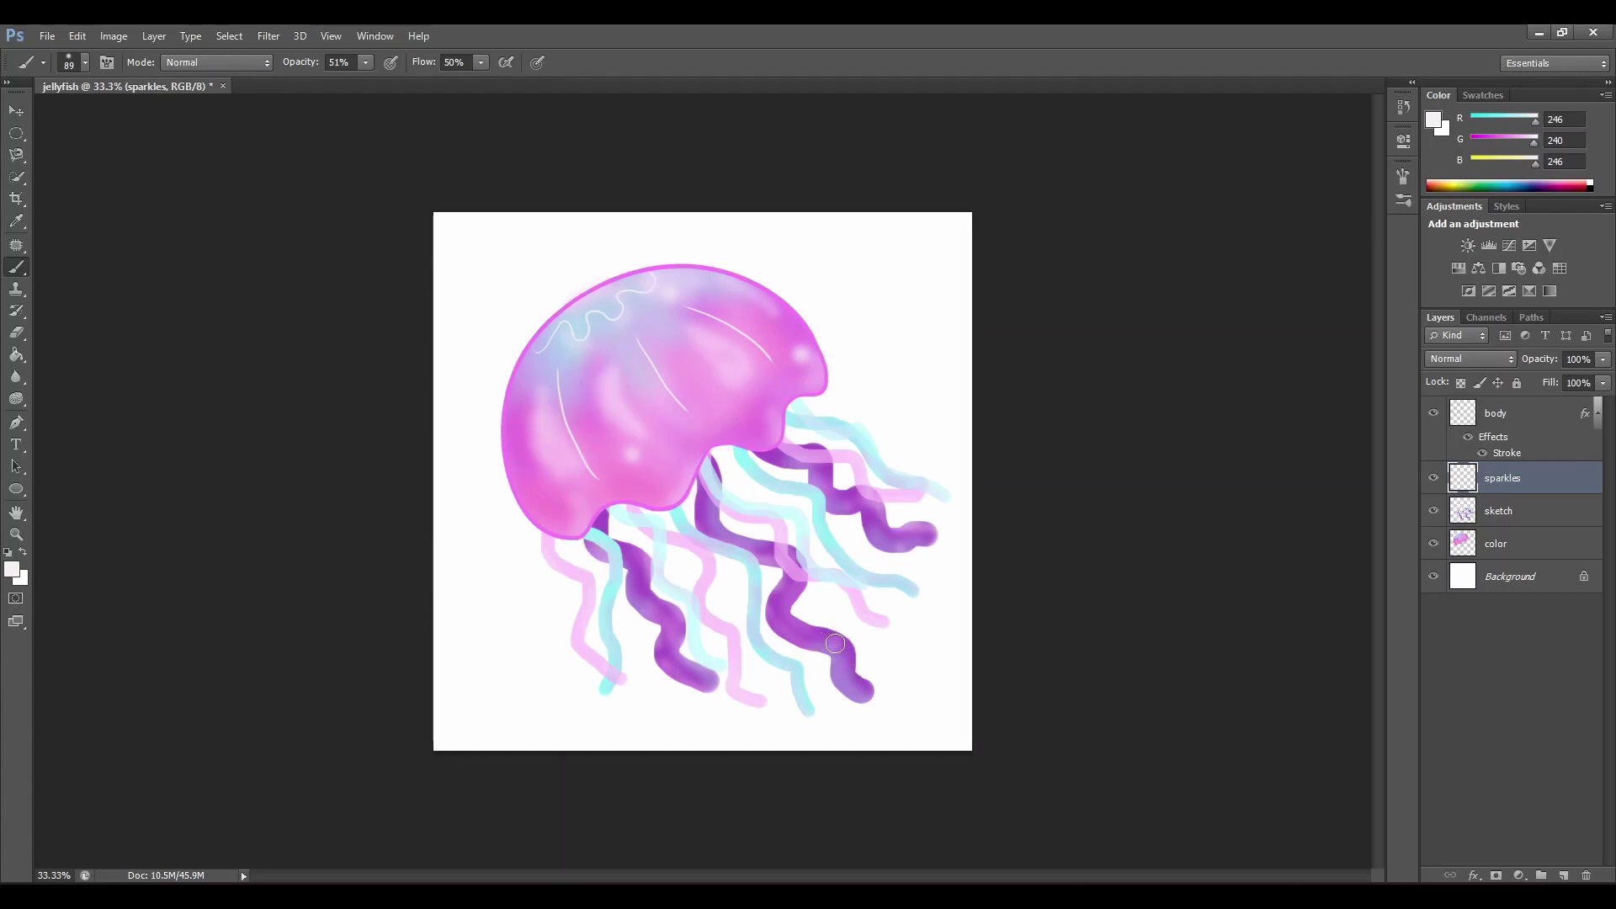
{"action": "left_click_drag", "start_coordinate": [835, 644], "coordinate": [833, 653]}
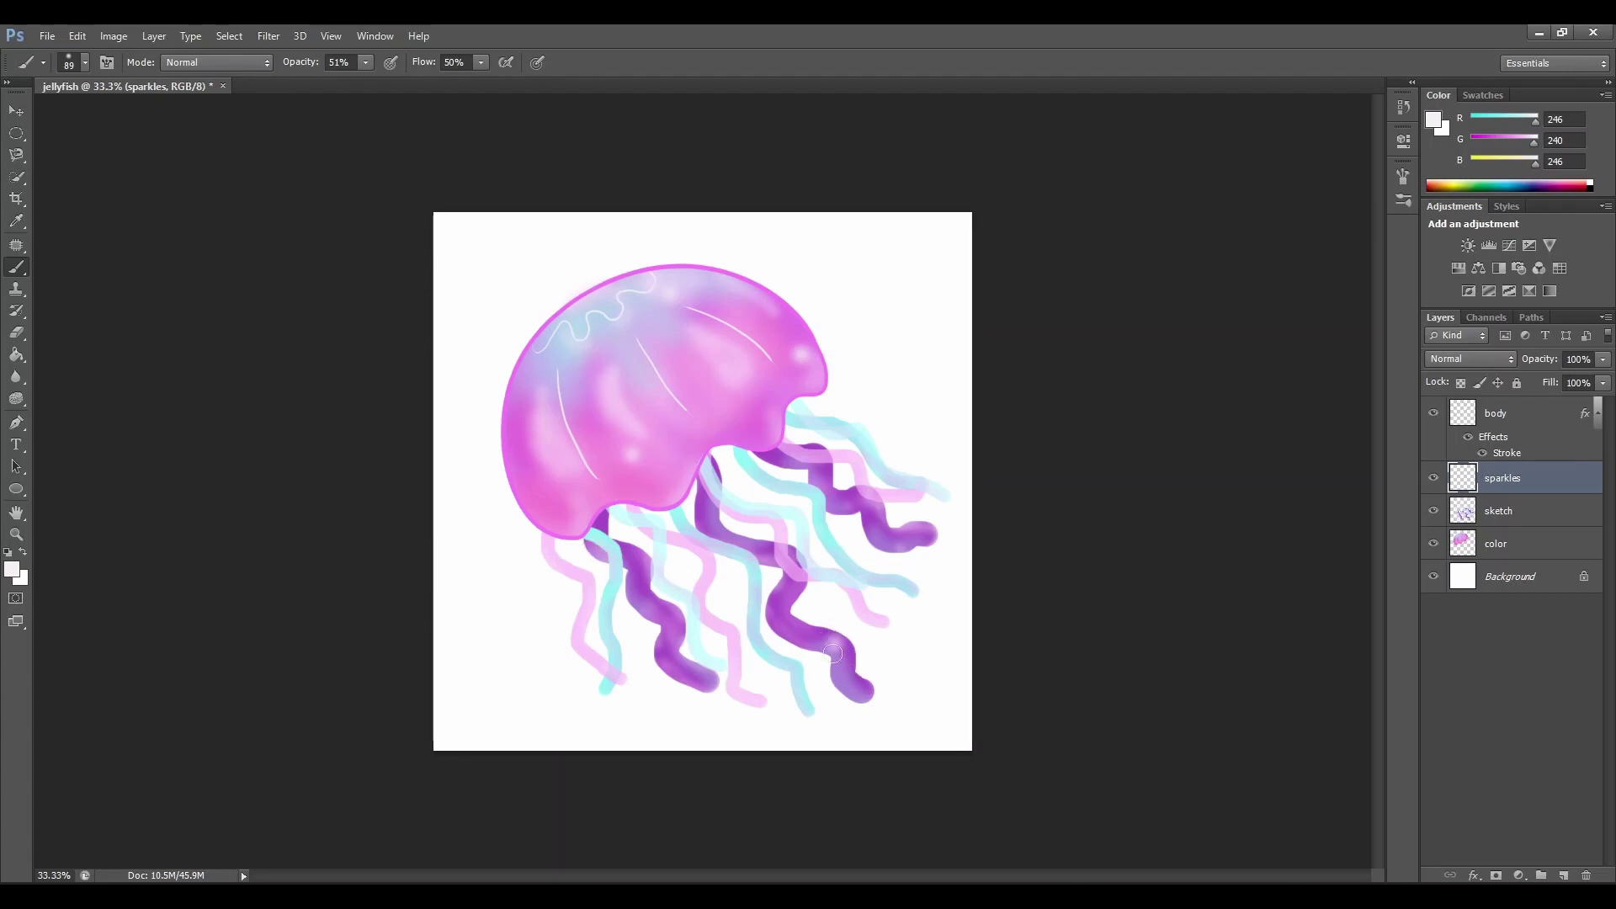
{"action": "left_click", "coordinate": [673, 621]}
{"action": "left_click", "coordinate": [74, 61]}
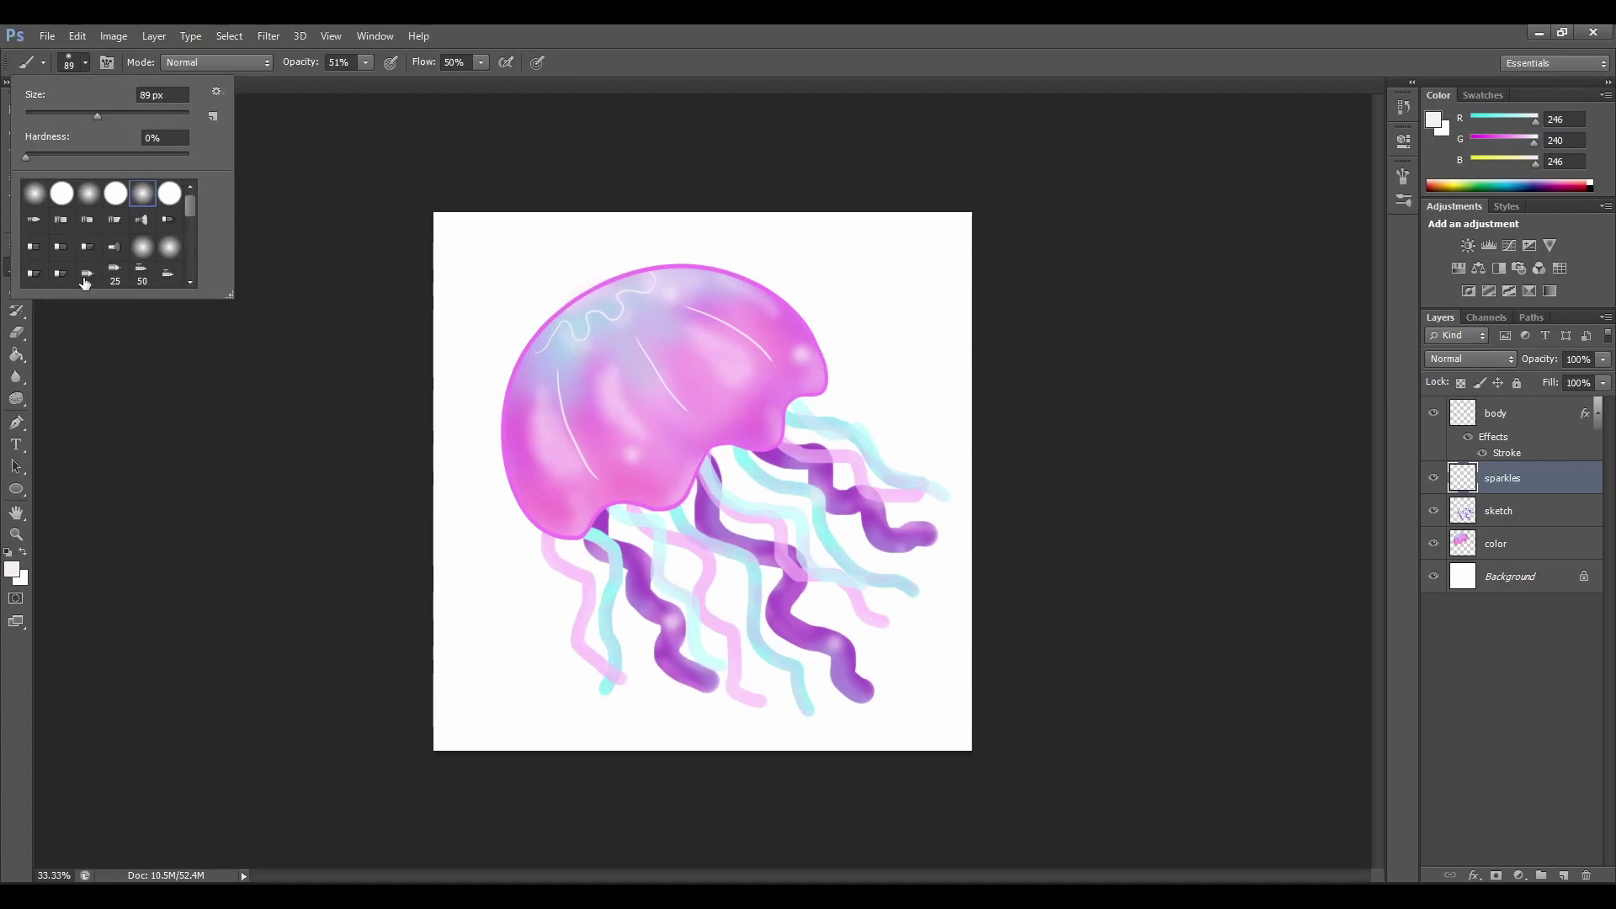
Choose a scattered sparkle brush tip at 152 px and stamp sparkles over the tentacles
{"action": "scroll", "coordinate": [85, 279], "scroll_direction": "down", "scroll_amount": 5}
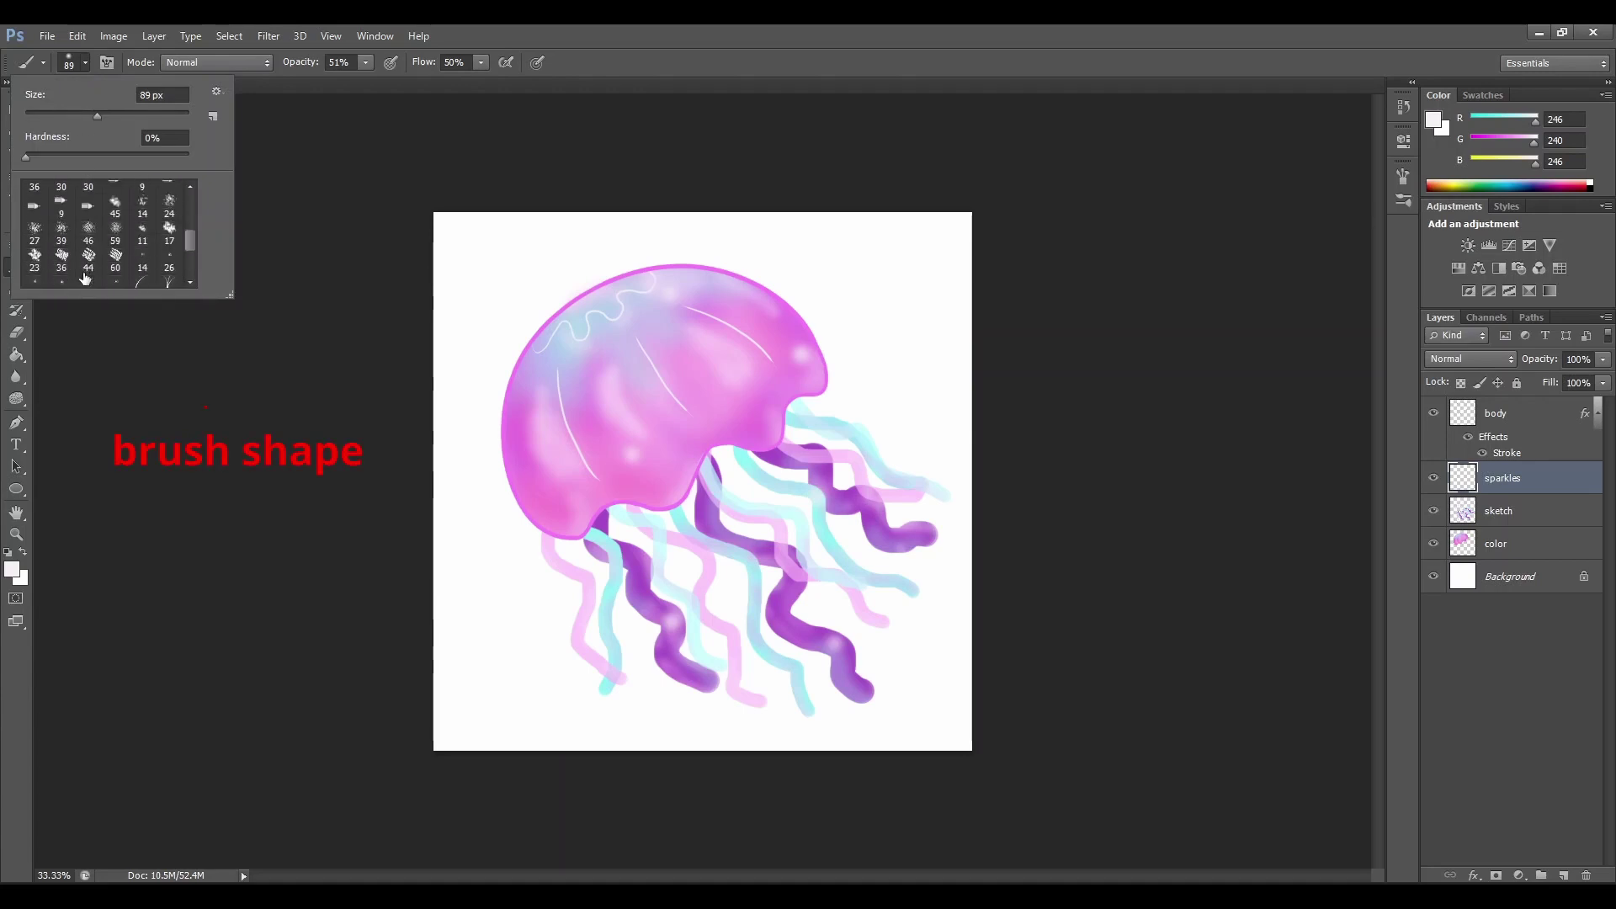
{"action": "scroll", "coordinate": [85, 279], "scroll_direction": "down", "scroll_amount": 1}
{"action": "left_click", "coordinate": [85, 279]}
{"action": "left_click_drag", "start_coordinate": [97, 116], "coordinate": [128, 116]}
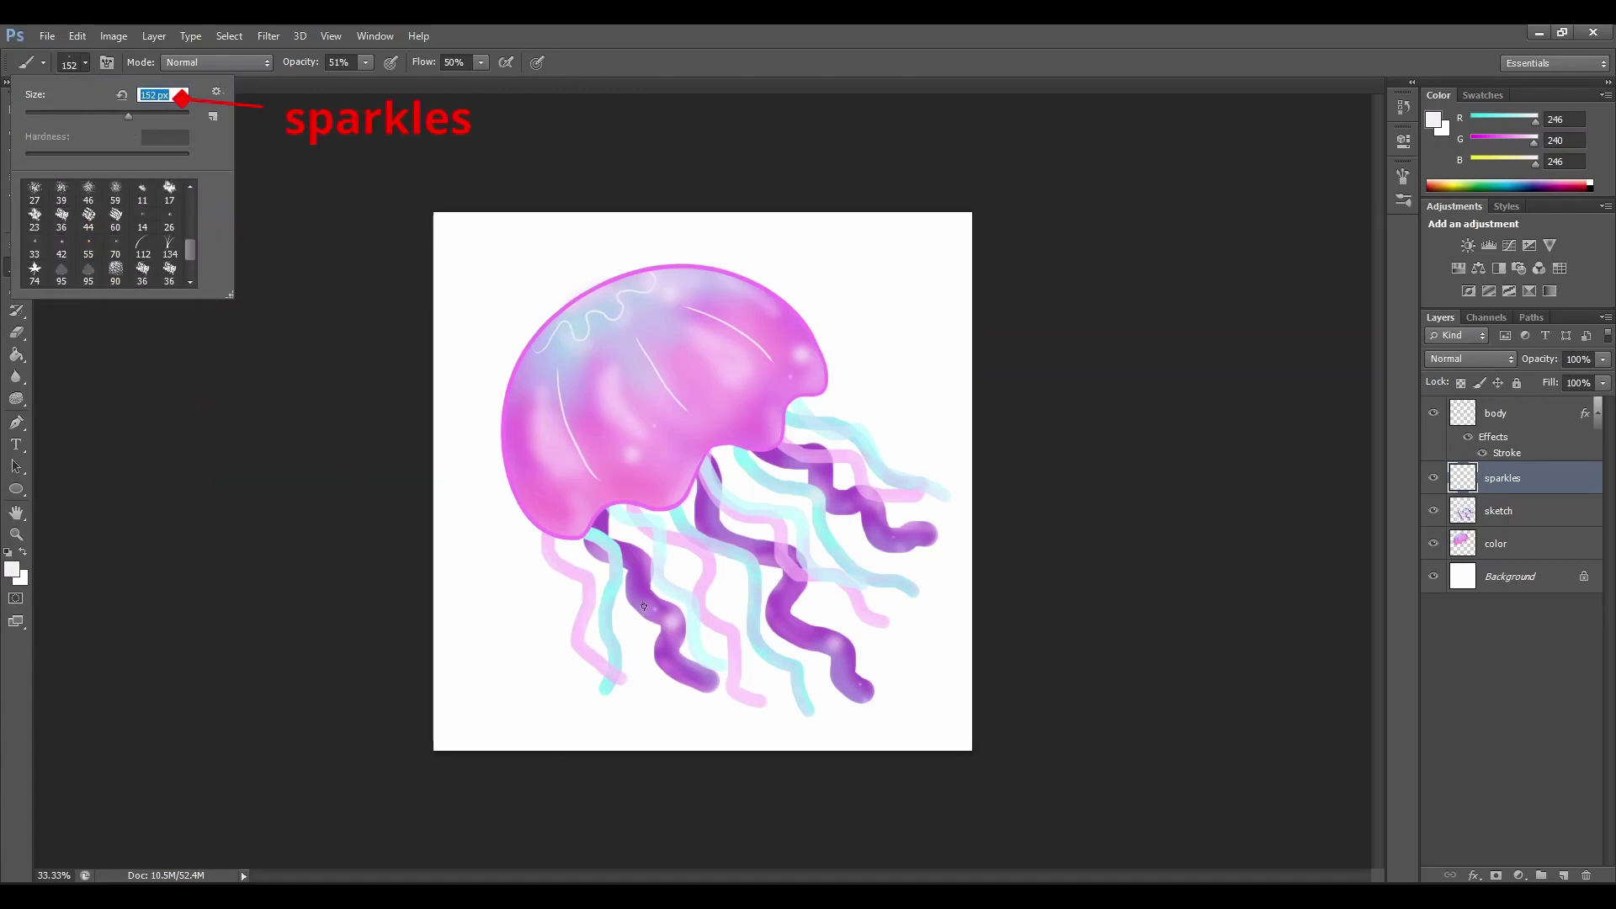
{"action": "left_click", "coordinate": [644, 606]}
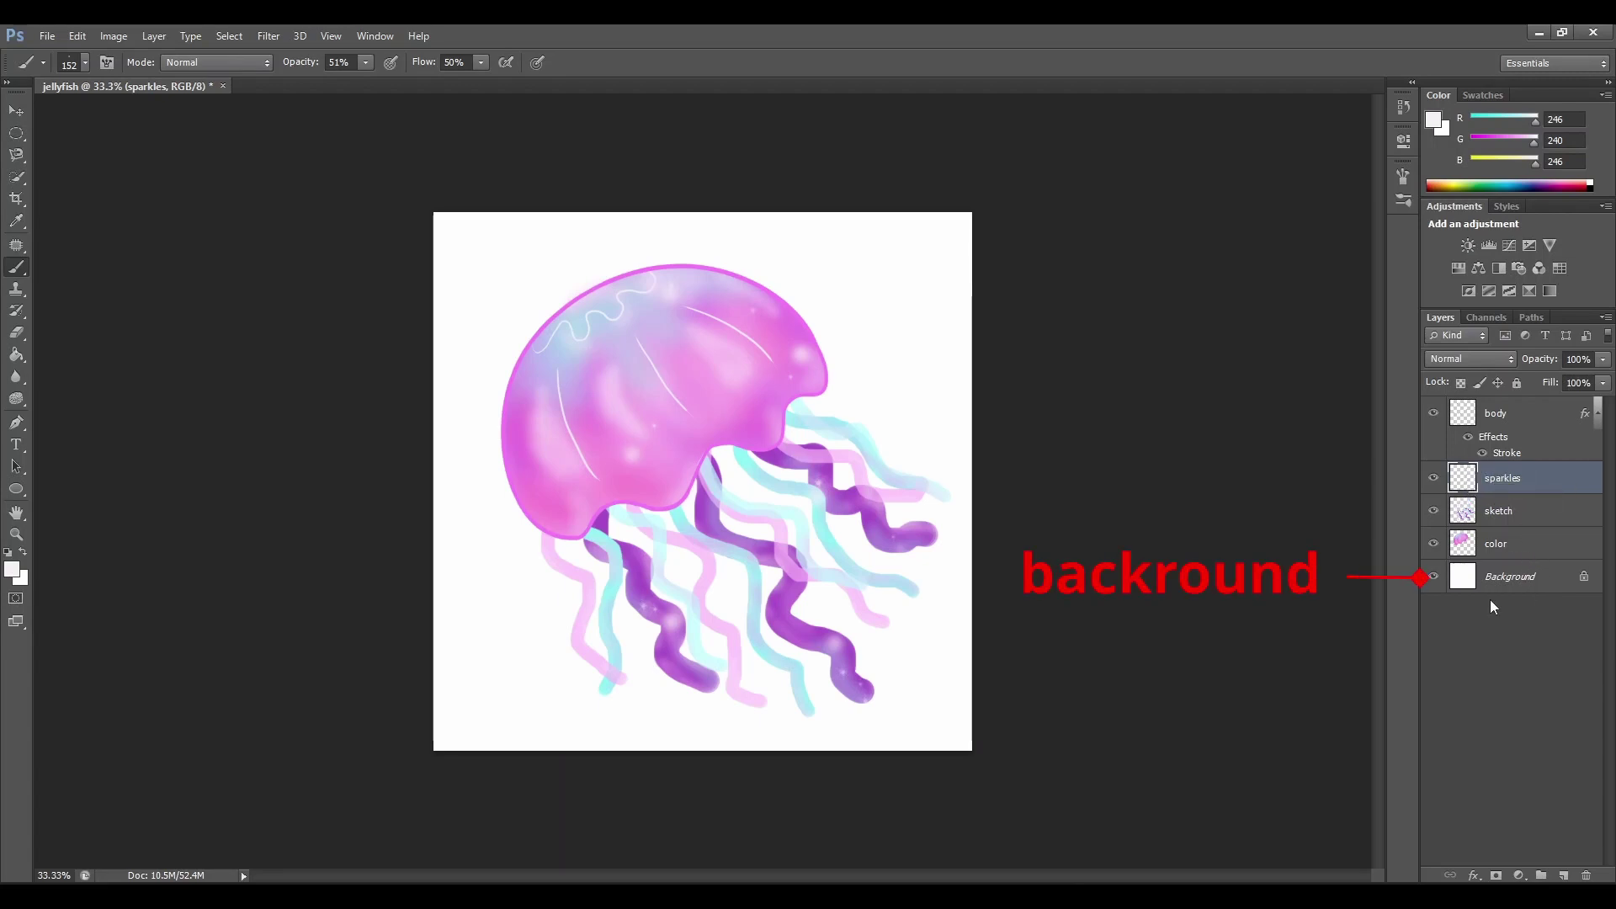
Unlock the Background as Layer 0, set the foreground to near-black 0c0c0c, and select the Paint Bucket
{"action": "double_click", "coordinate": [1531, 581]}
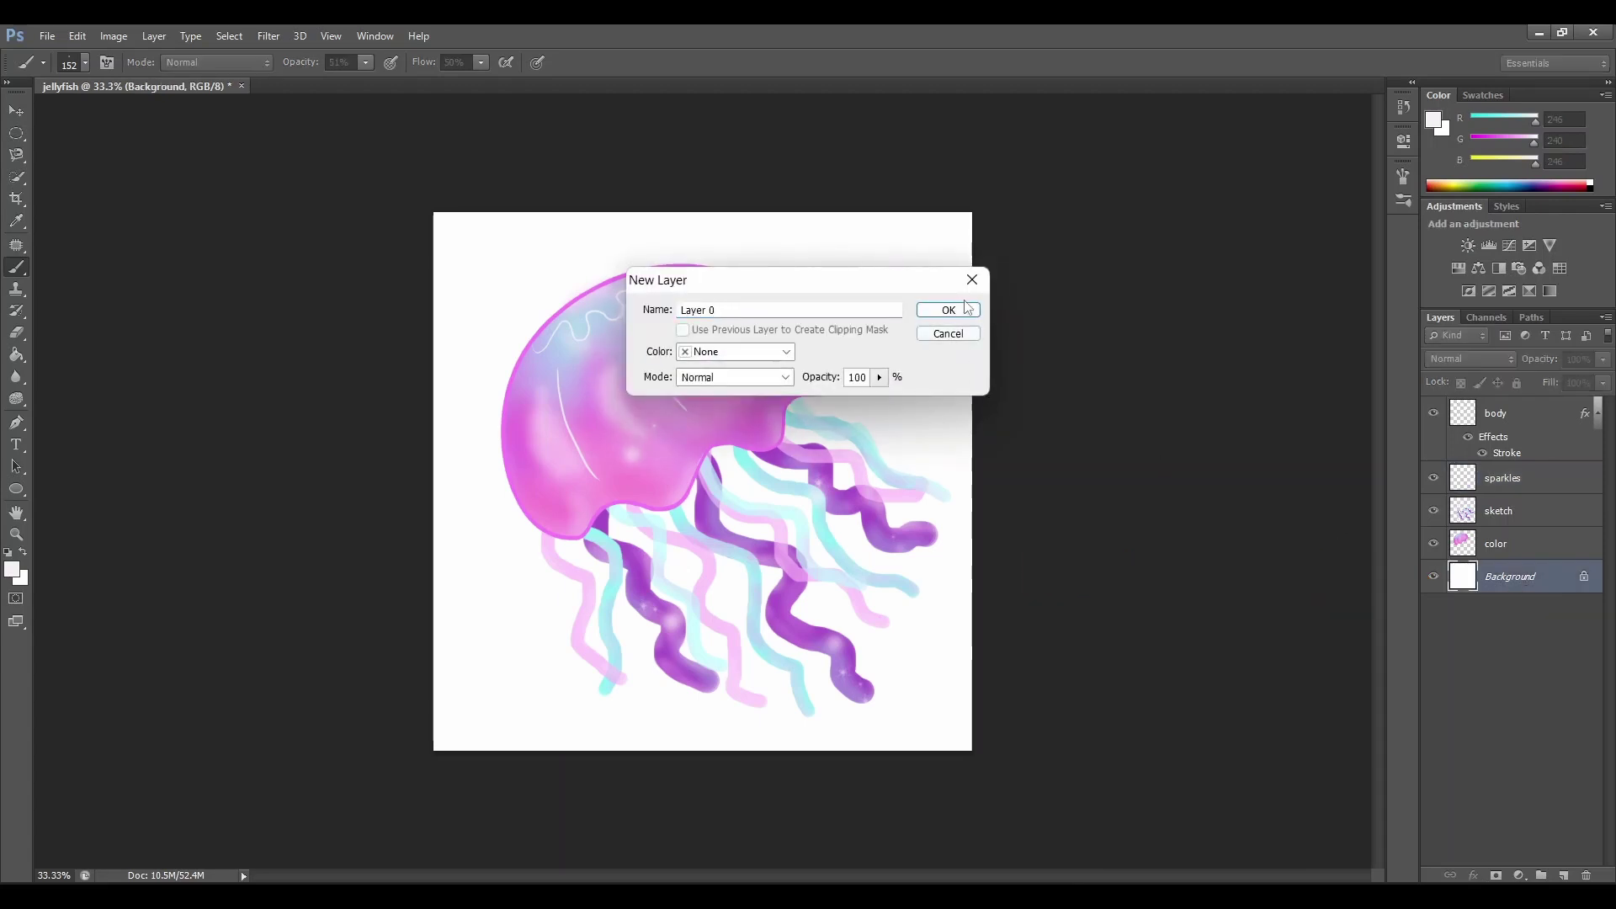
{"action": "left_click", "coordinate": [970, 313]}
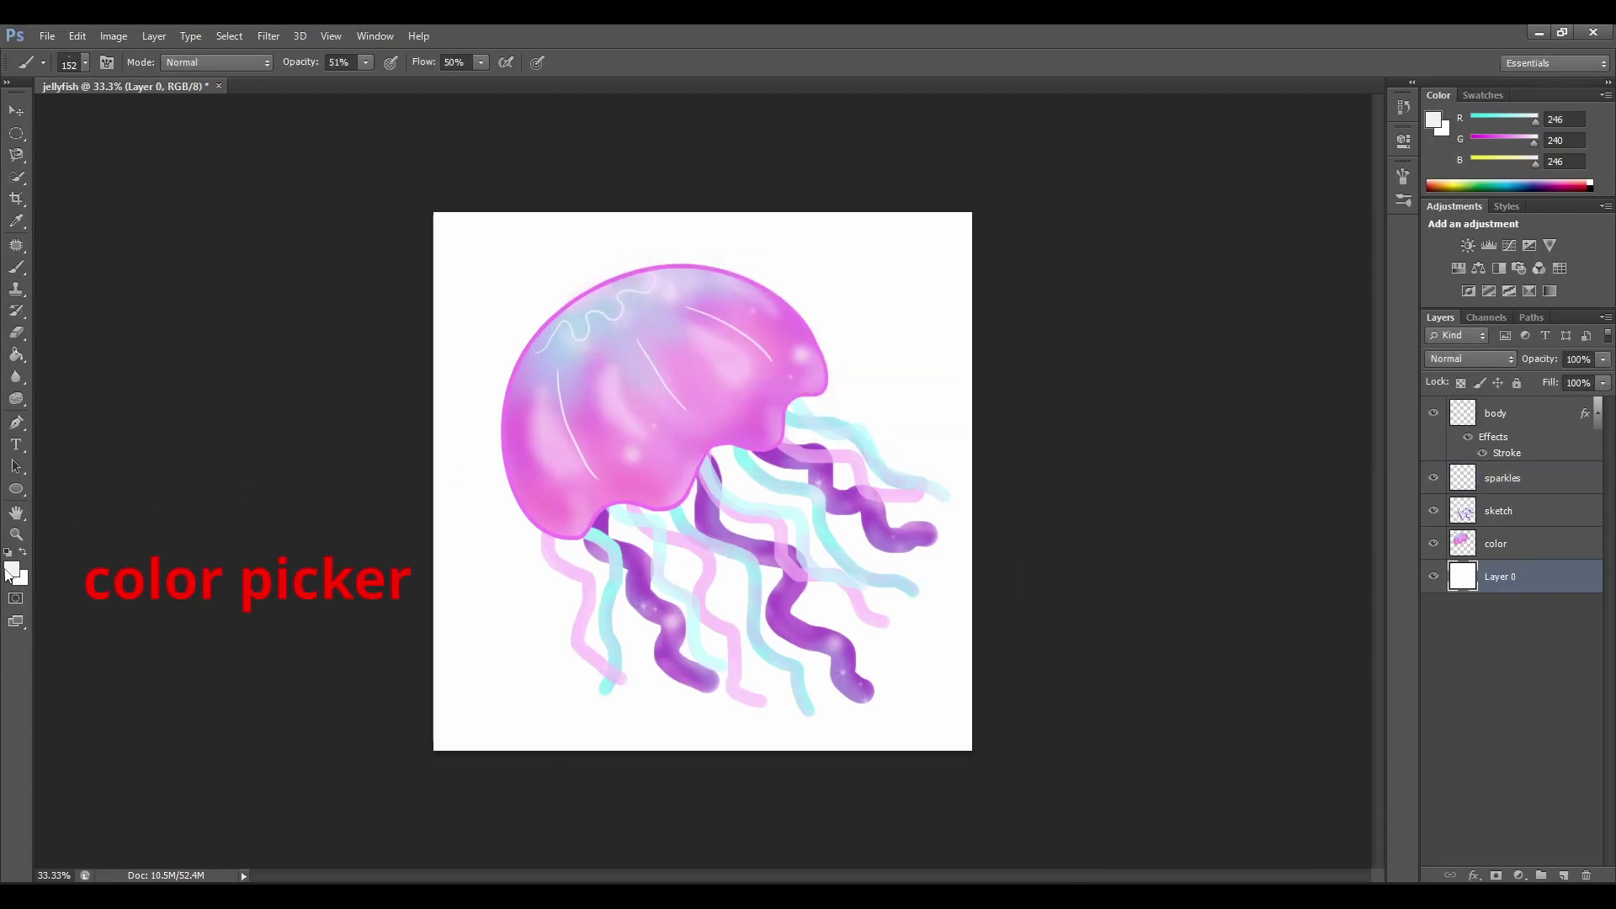
{"action": "left_click", "coordinate": [12, 569]}
{"action": "left_click", "coordinate": [130, 407]}
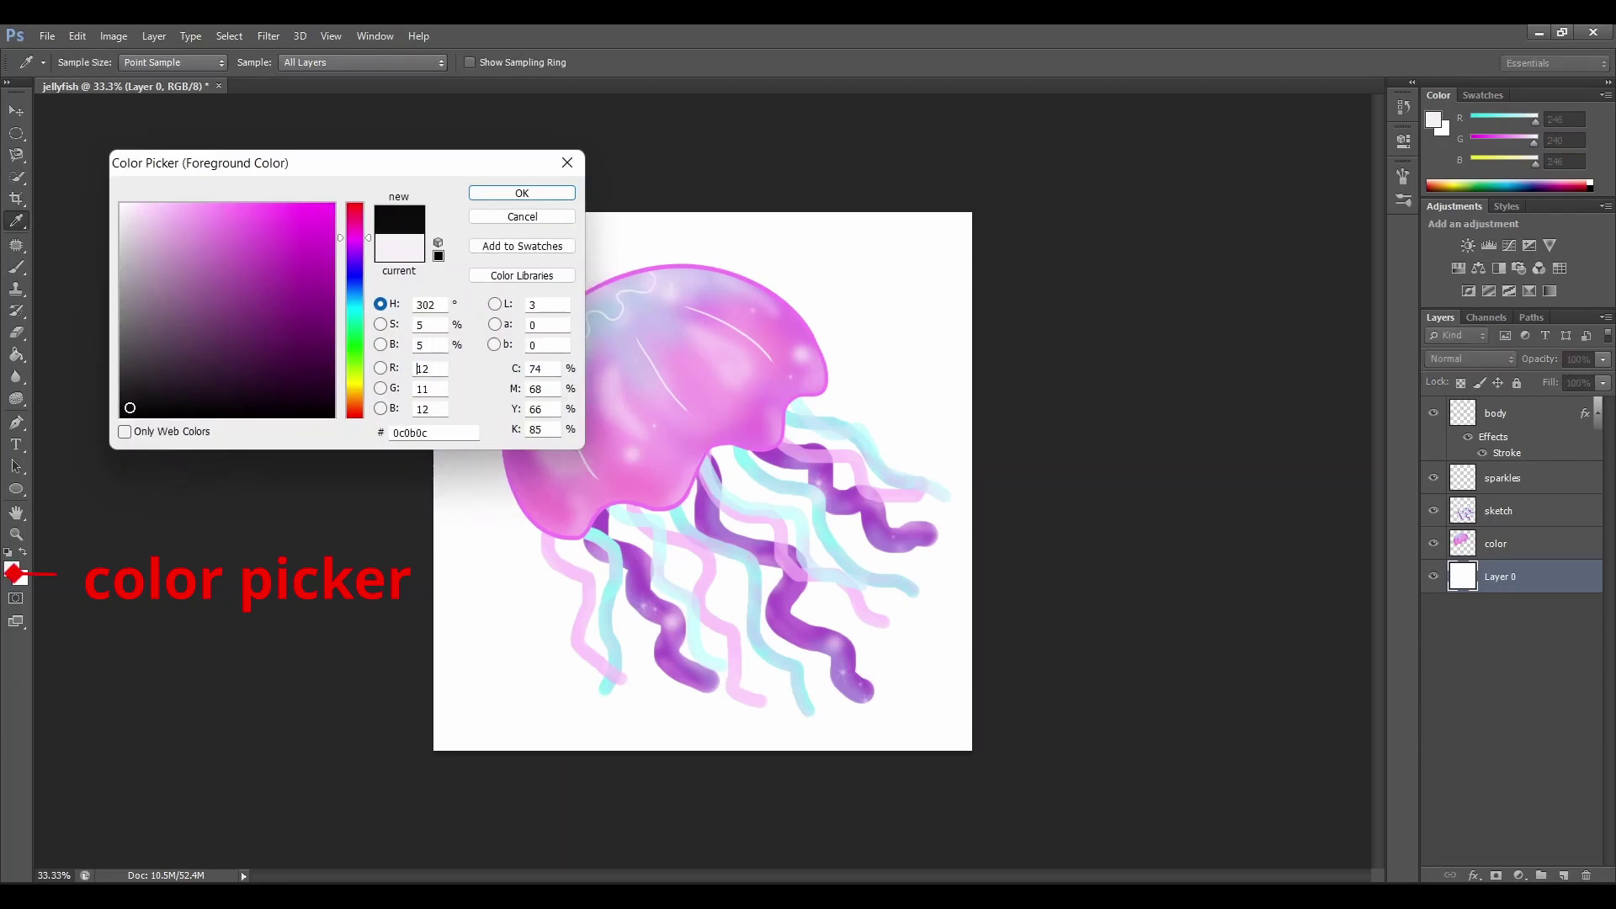
{"action": "left_click", "coordinate": [520, 194]}
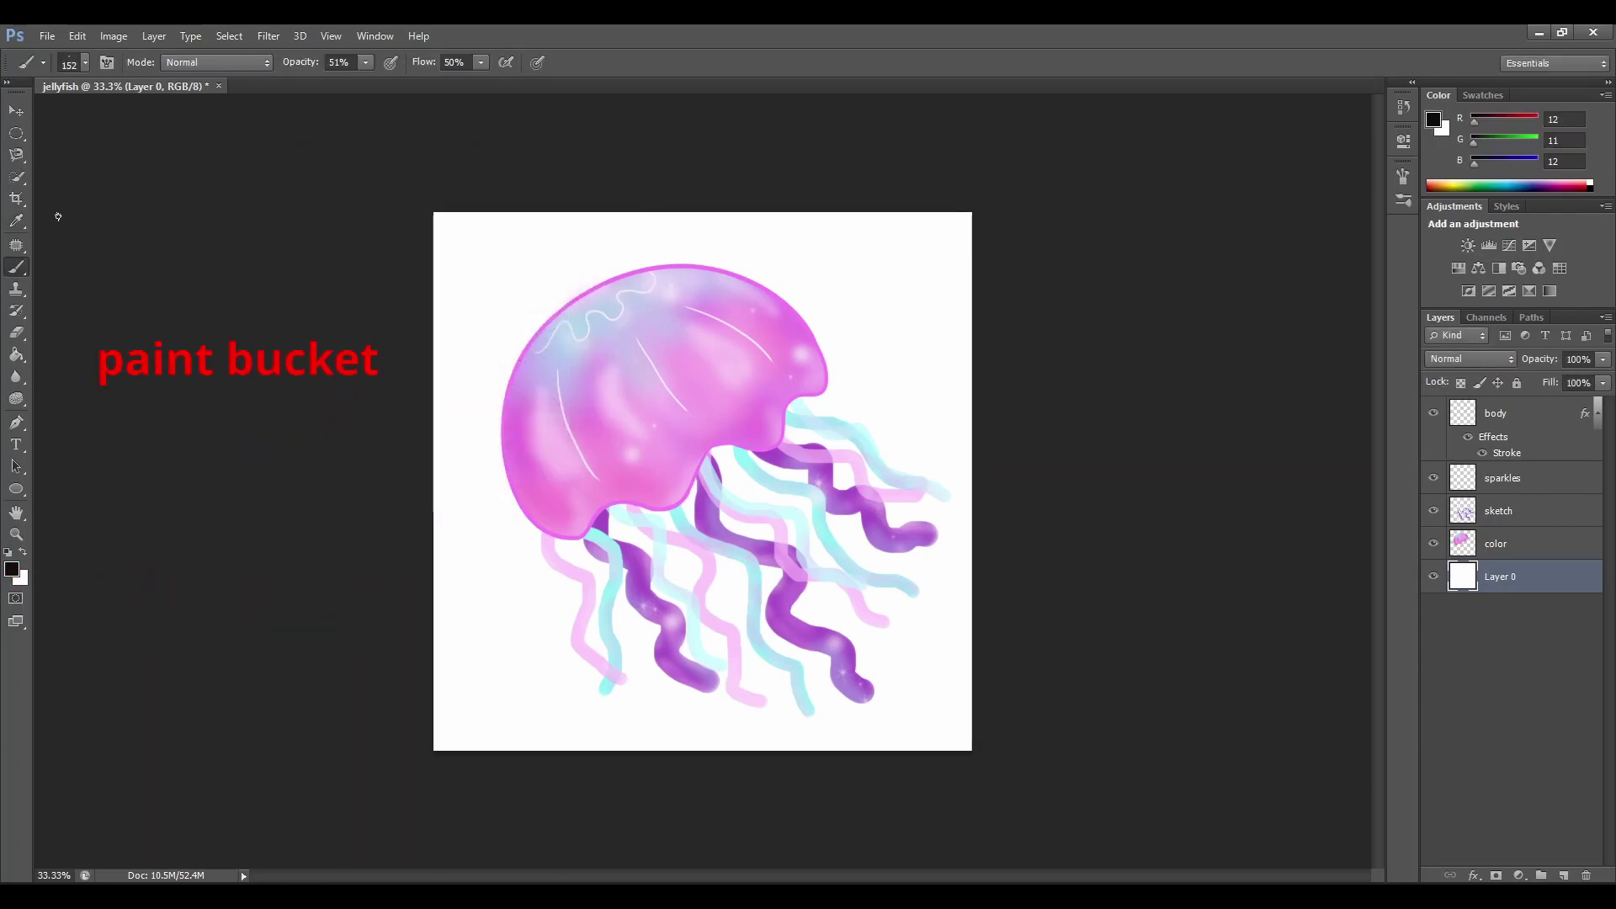
{"action": "left_click", "coordinate": [16, 355]}
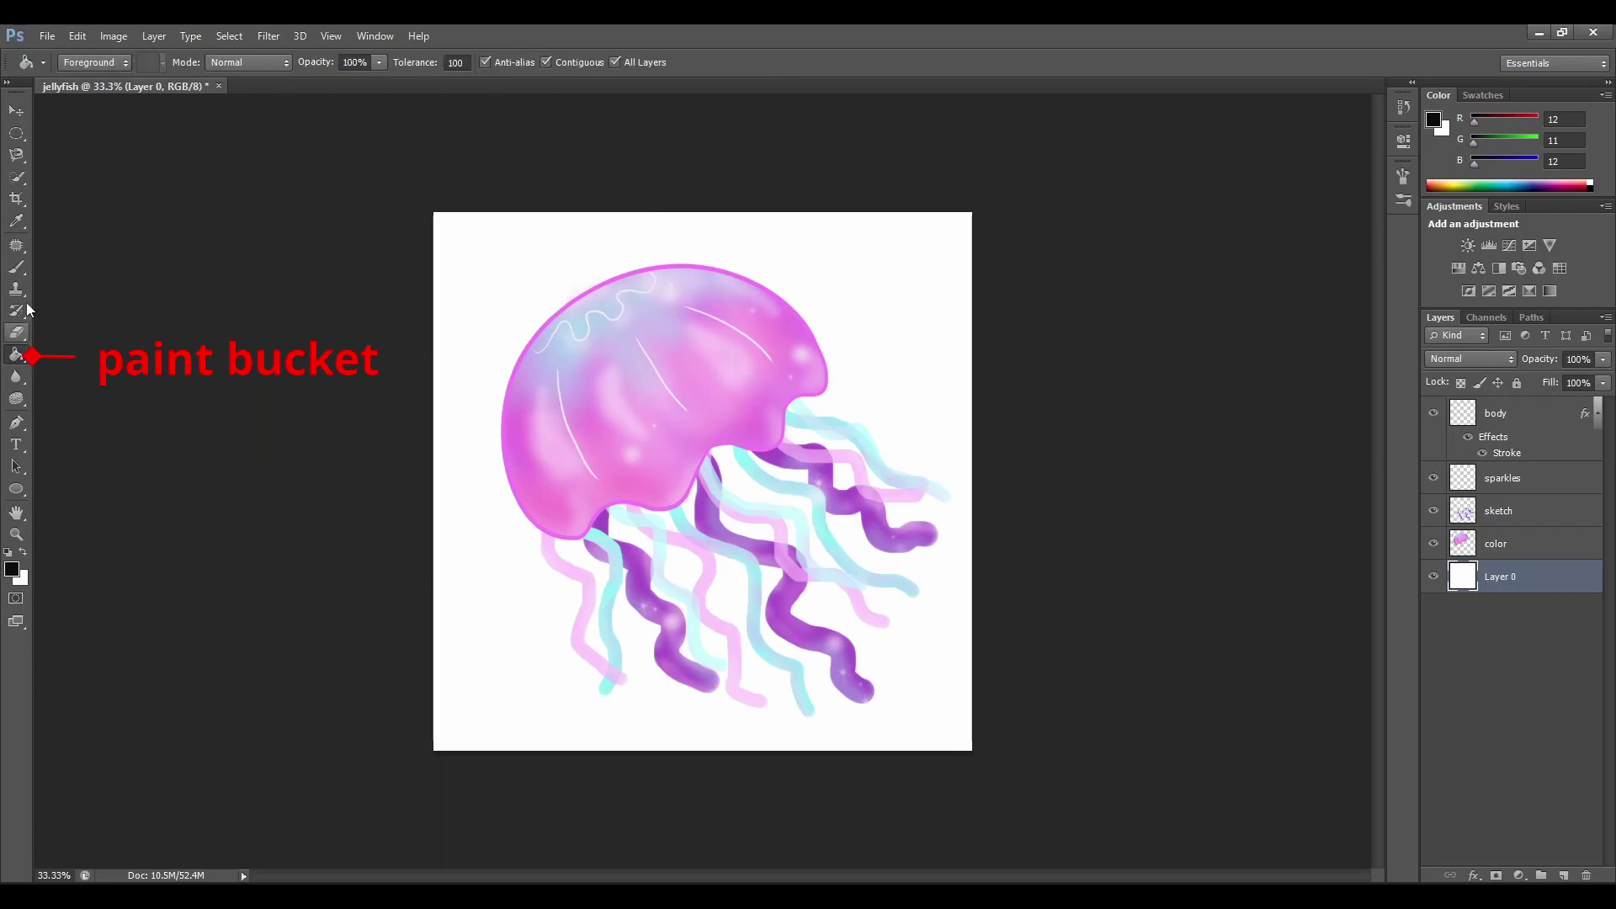